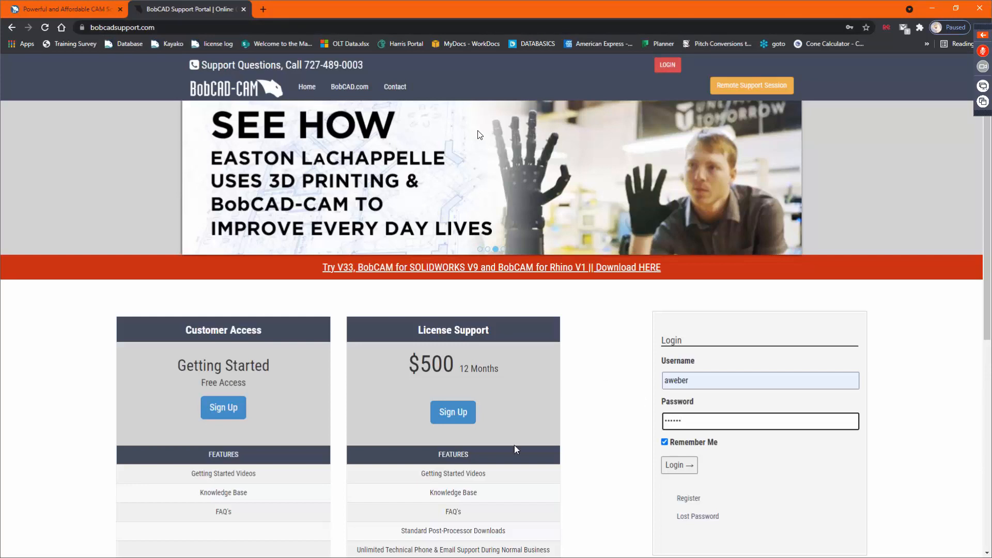
- Log in to the support portal, decline the browser's password update, and view the Virtual Training Videos page before closing it
click(677, 465)
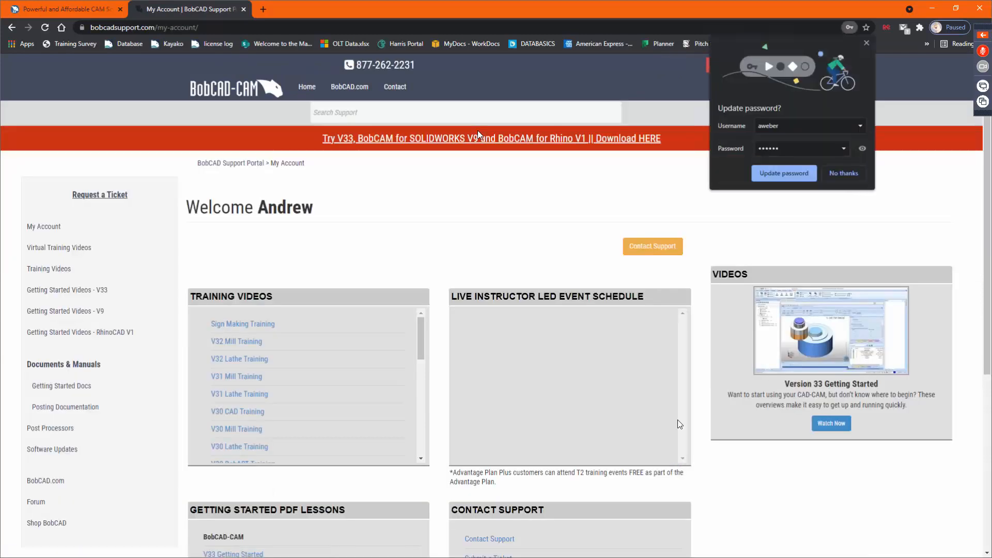
click(843, 173)
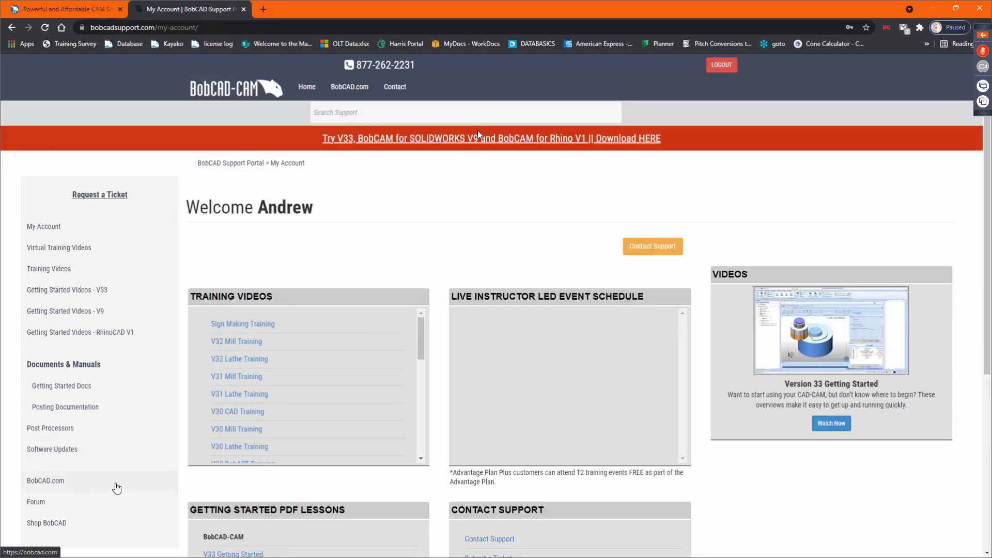
click(78, 252)
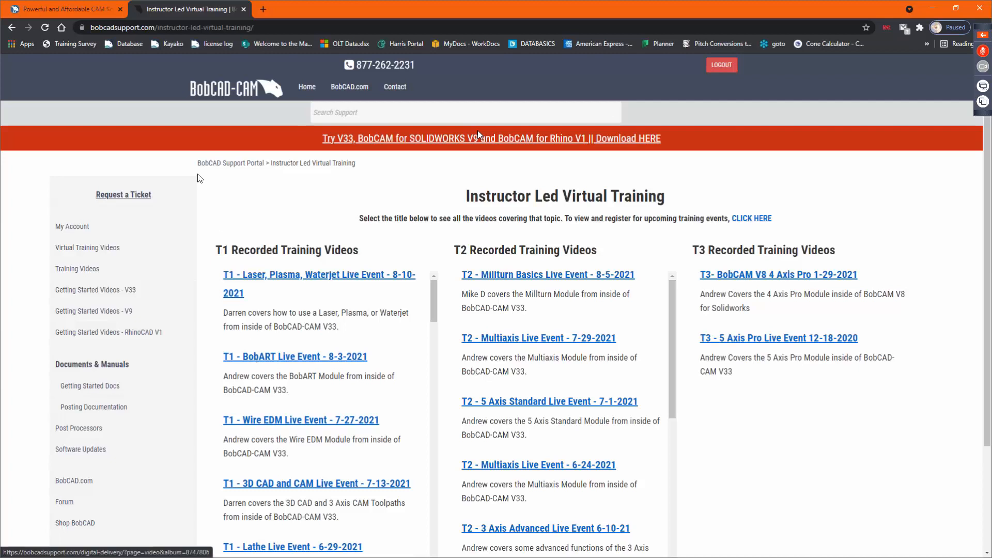
click(244, 9)
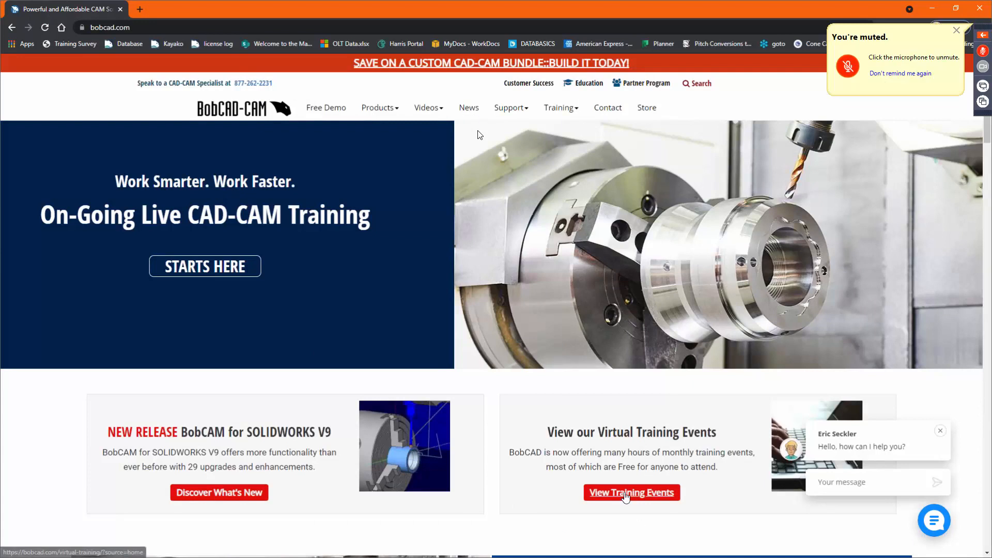
- Open the bobcadsupport.com account page in a new browser tab
click(139, 10)
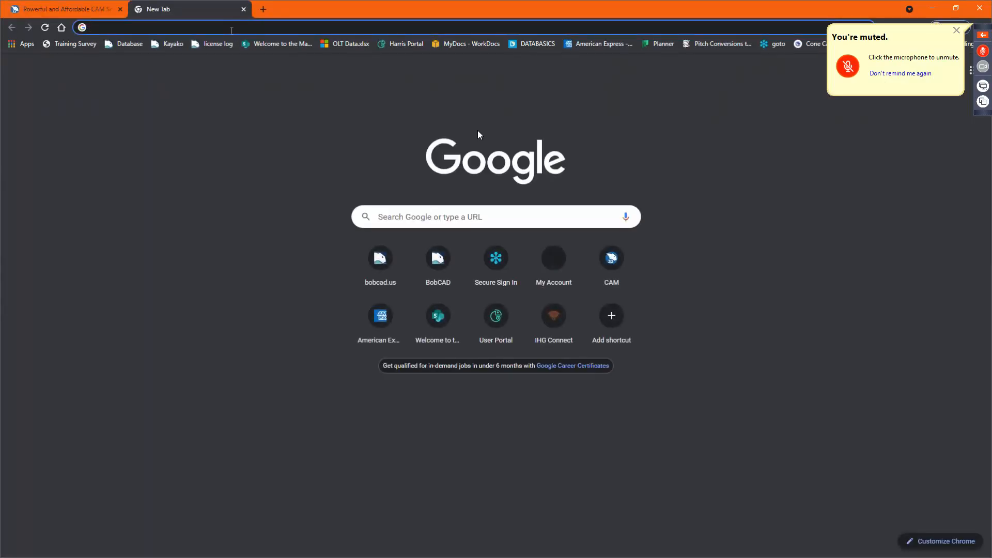
text(bobcadsup)
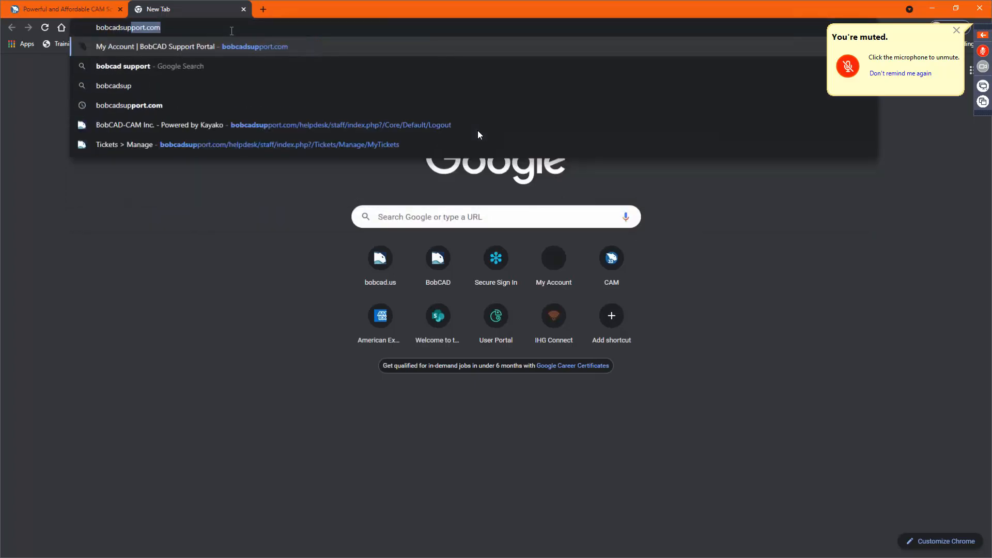
text(port.com)
key(Return)
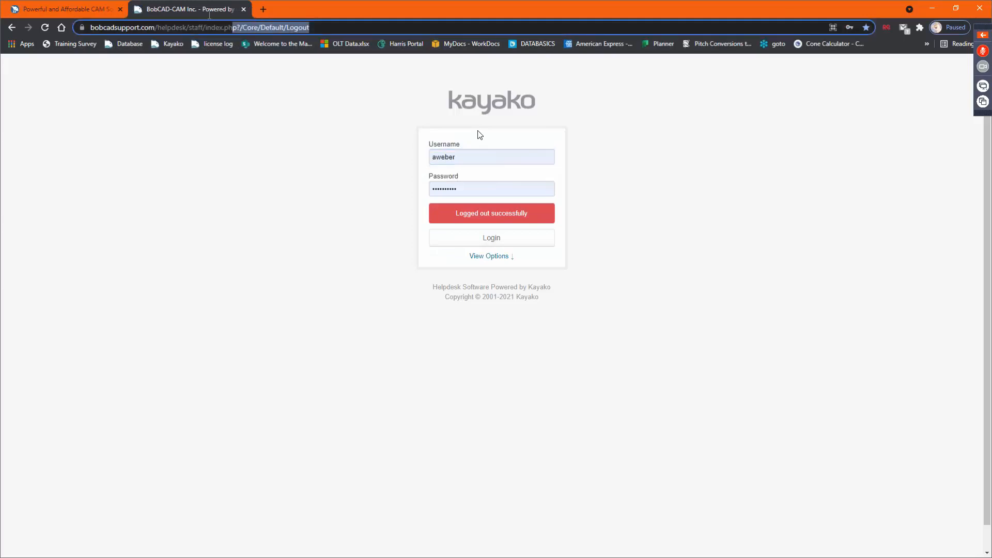
drag(209, 16, 153, 22)
key(BackSpace)
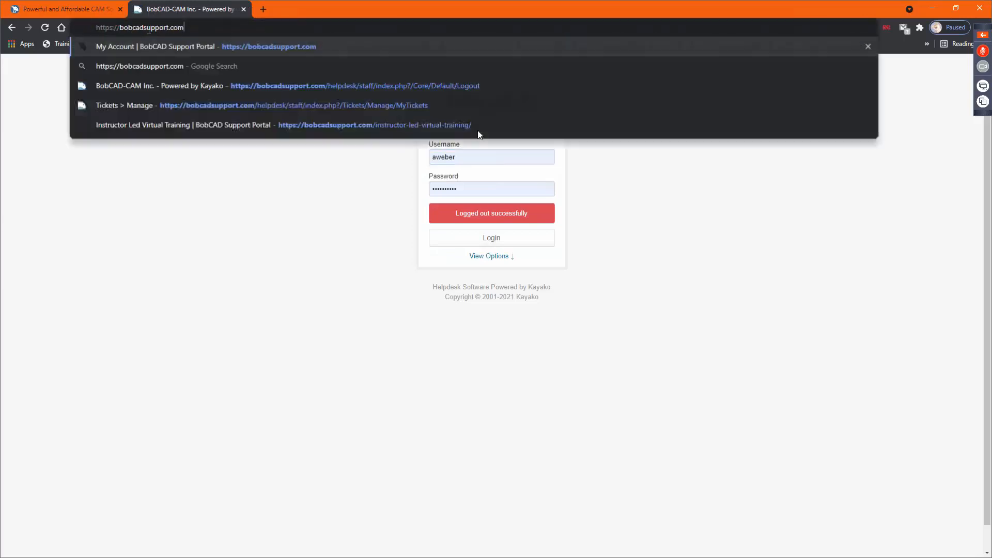
key(Return)
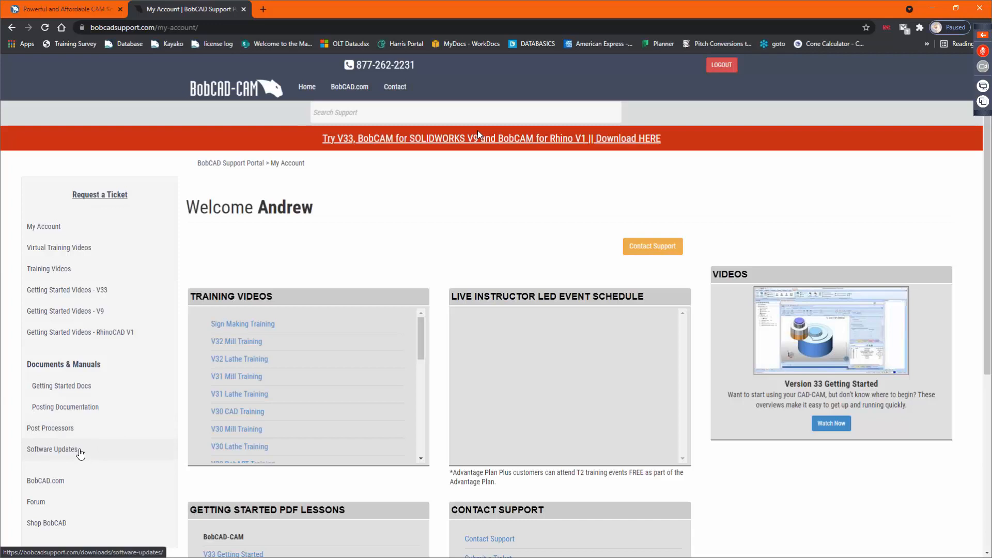
- Open the Post Processors page and examine the fields and software version choices in the Post Processor Wizard
click(61, 429)
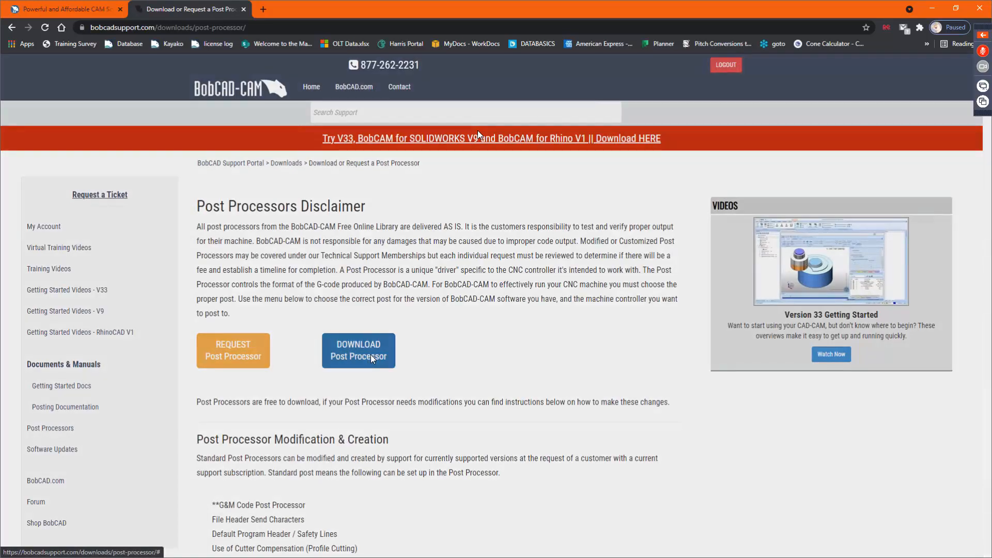
click(371, 355)
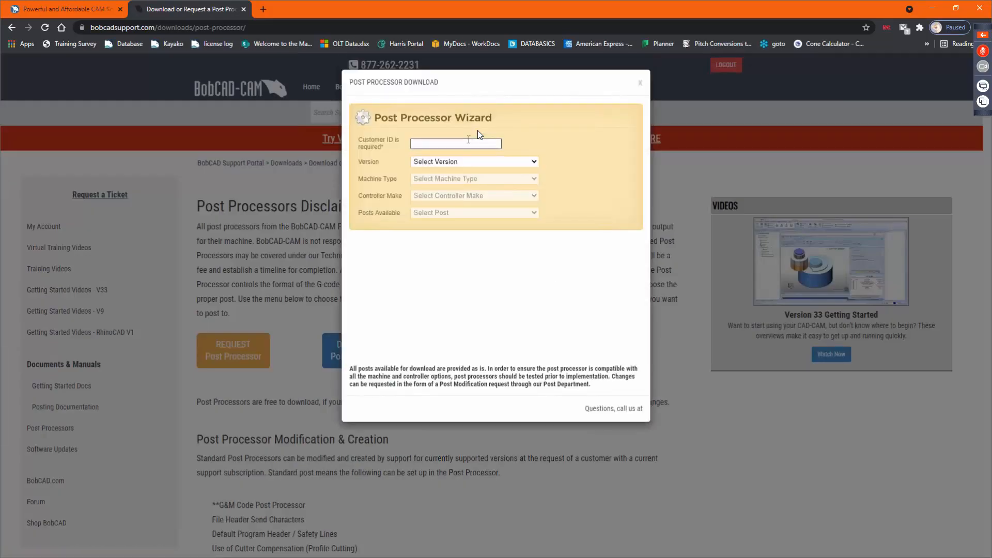
click(468, 141)
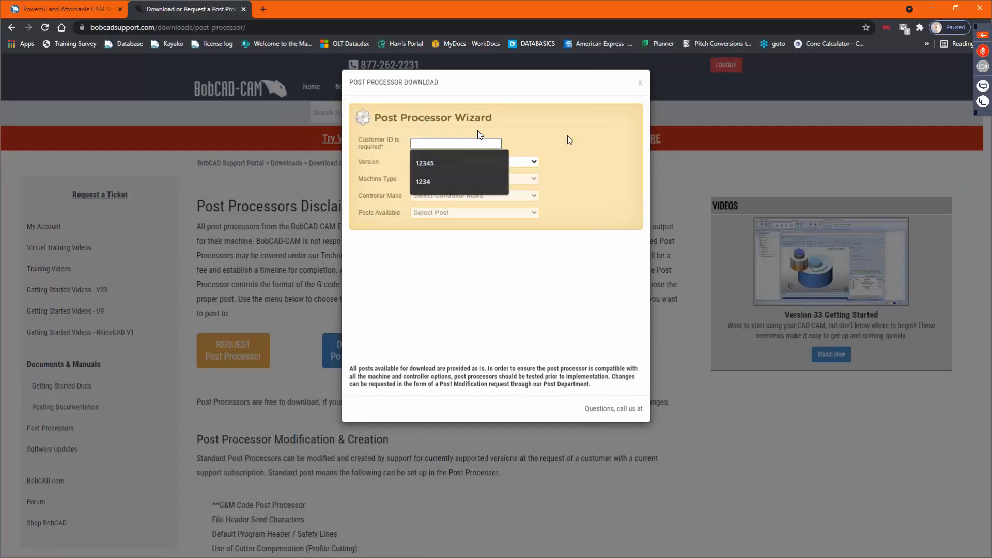
click(533, 162)
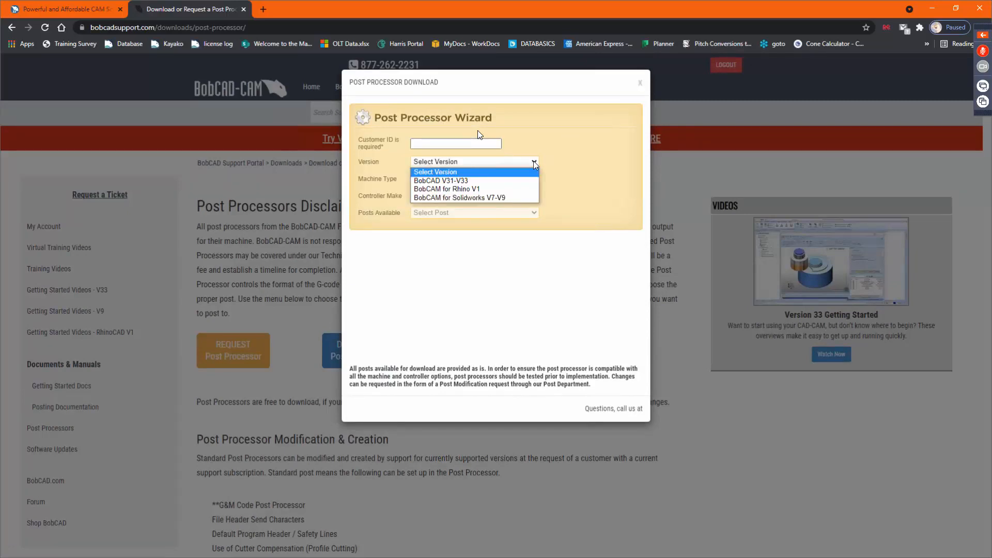
click(564, 161)
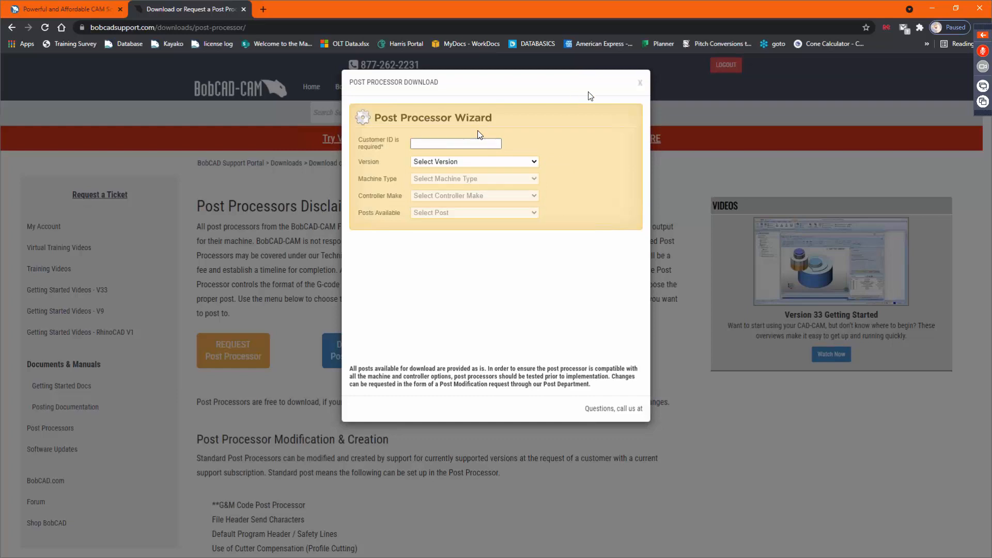
click(640, 83)
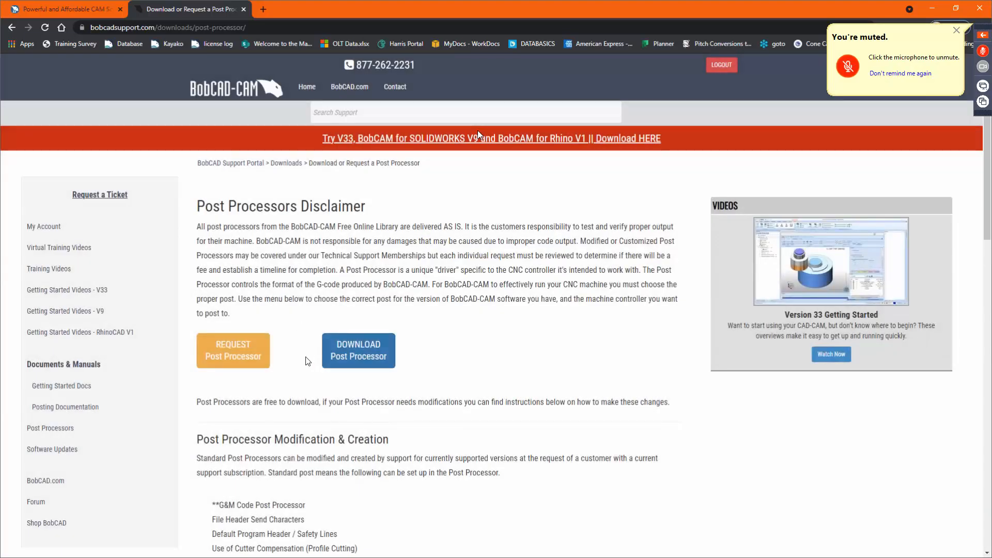
- Review the web-based post processor request form and the downloadable PDF request forms, and close the support portal
click(251, 358)
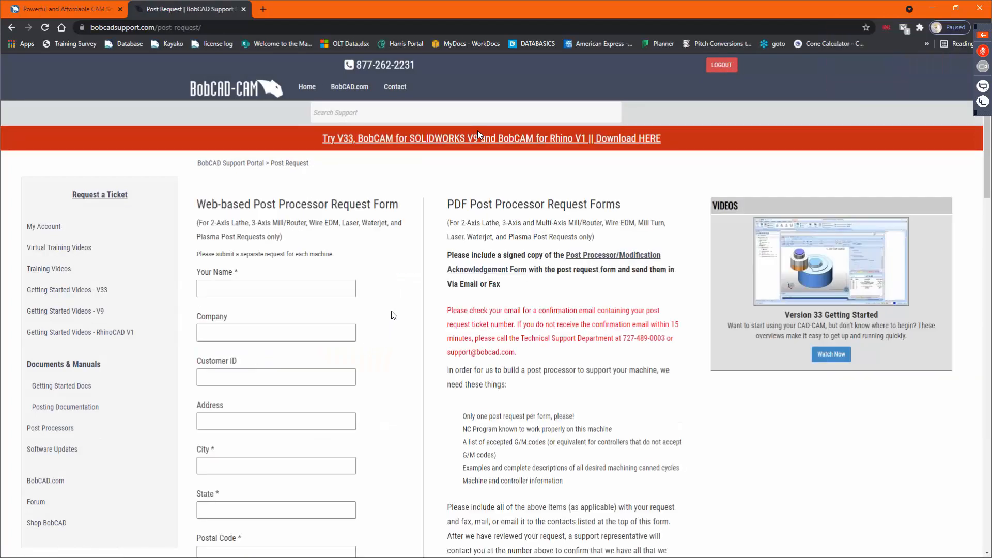
scroll(393, 315, down, 5)
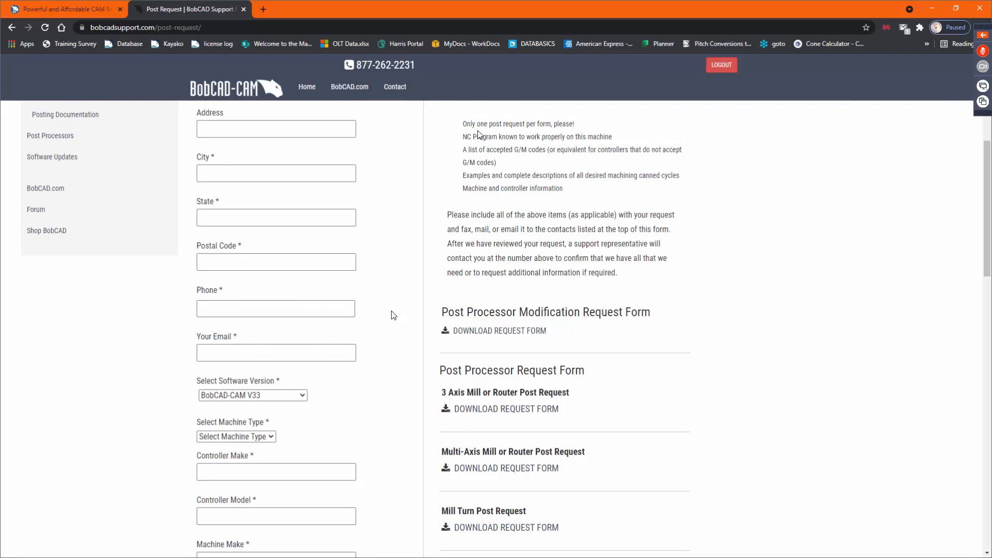
scroll(626, 410, down, 3)
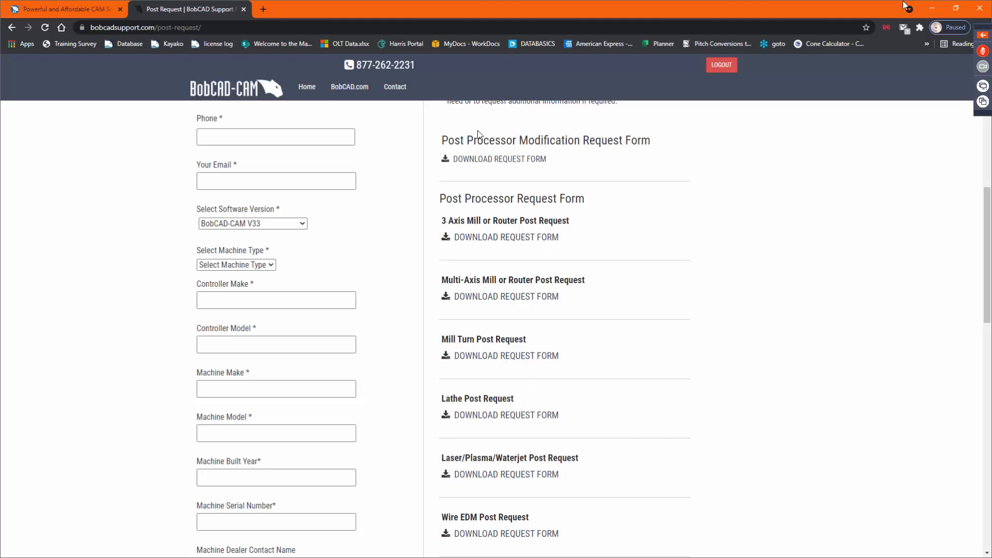
click(244, 10)
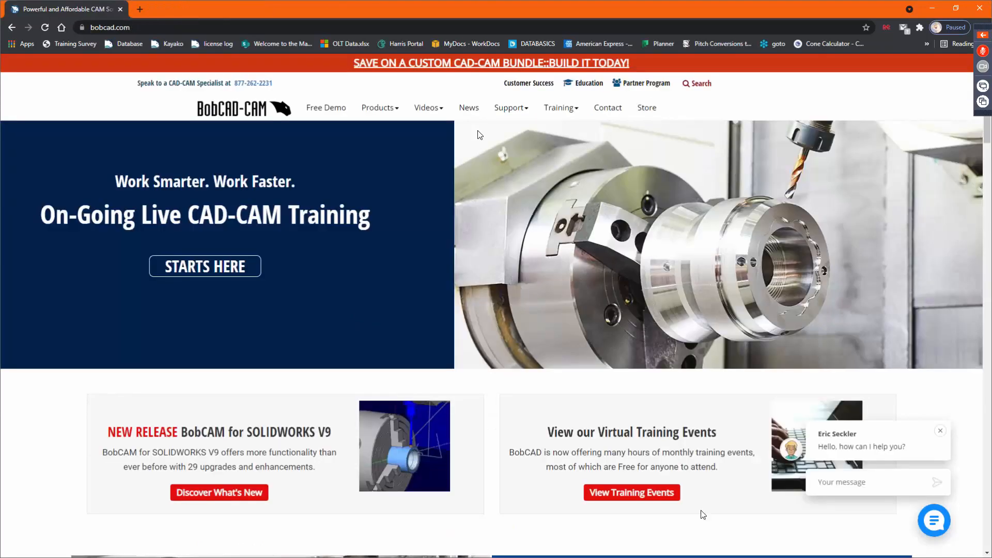
- Open the Virtual Training Events page from the bobcad.com home page and look through the scheduled live events
click(625, 495)
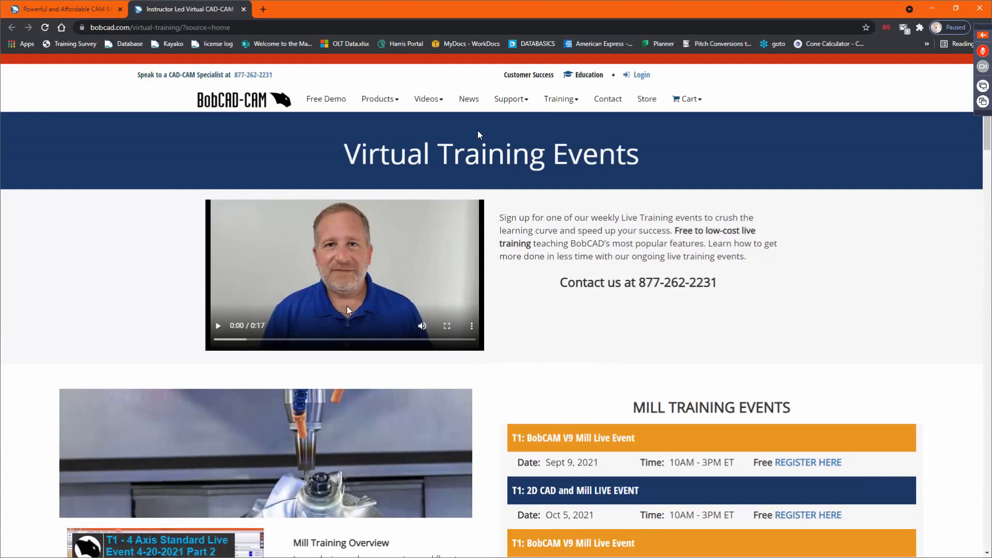
scroll(551, 310, down, 3)
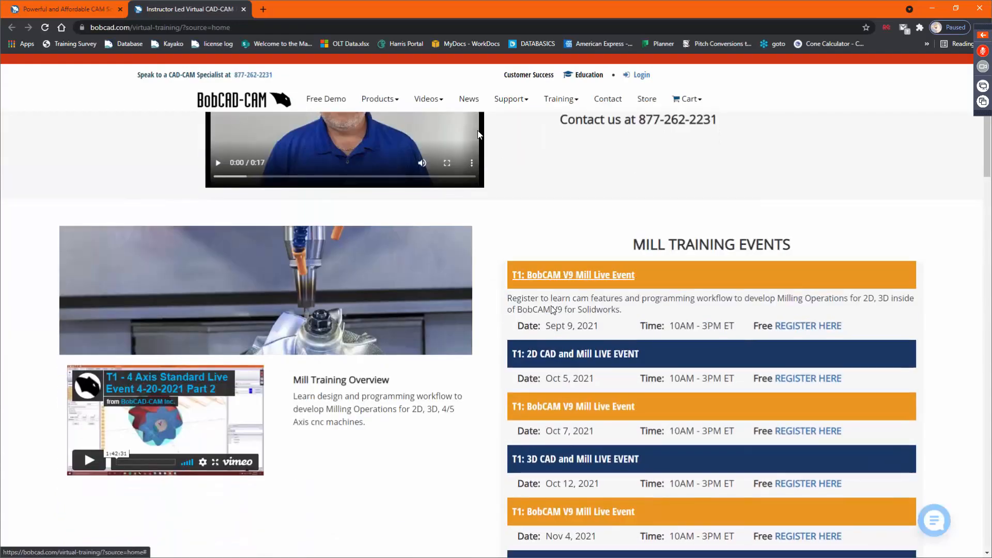
scroll(492, 304, down, 7)
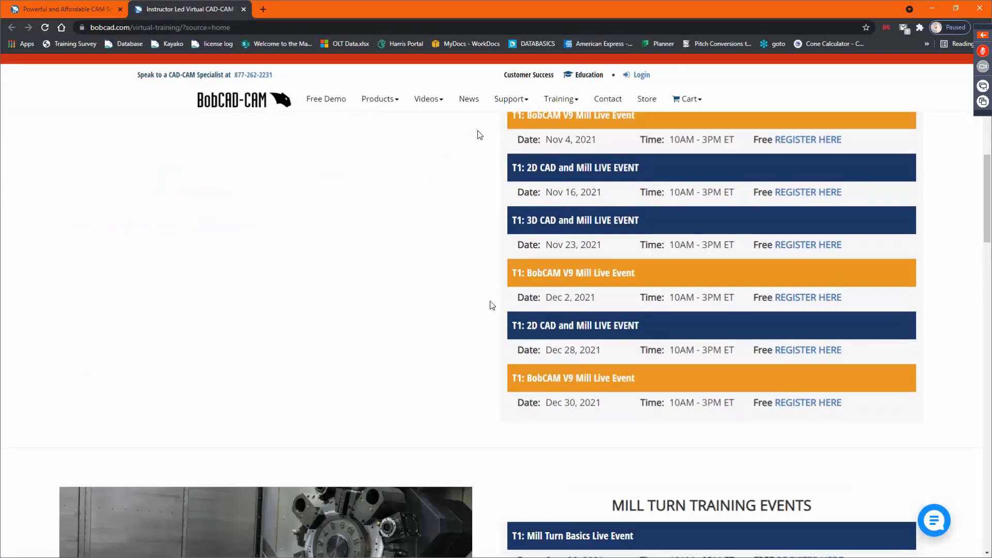
scroll(492, 305, down, 5)
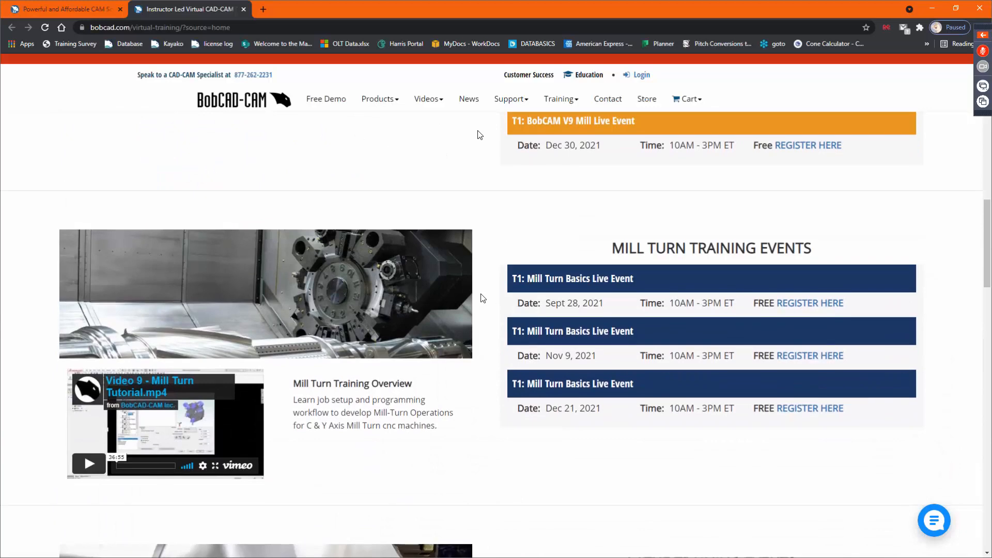
scroll(486, 299, down, 6)
scroll(482, 298, down, 8)
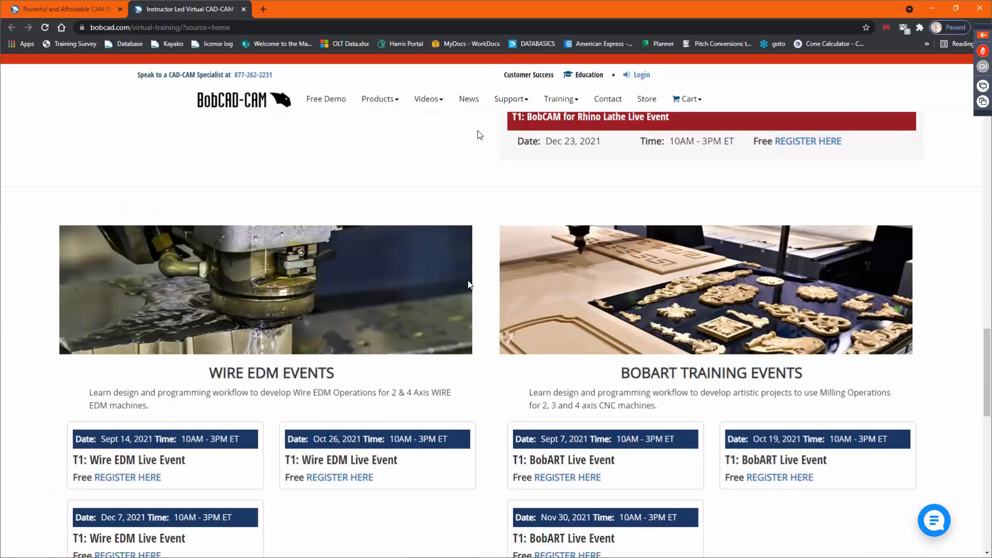
- Close the browser to switch to BobCAD-CAM and close the Start_up.bbcd file
click(977, 9)
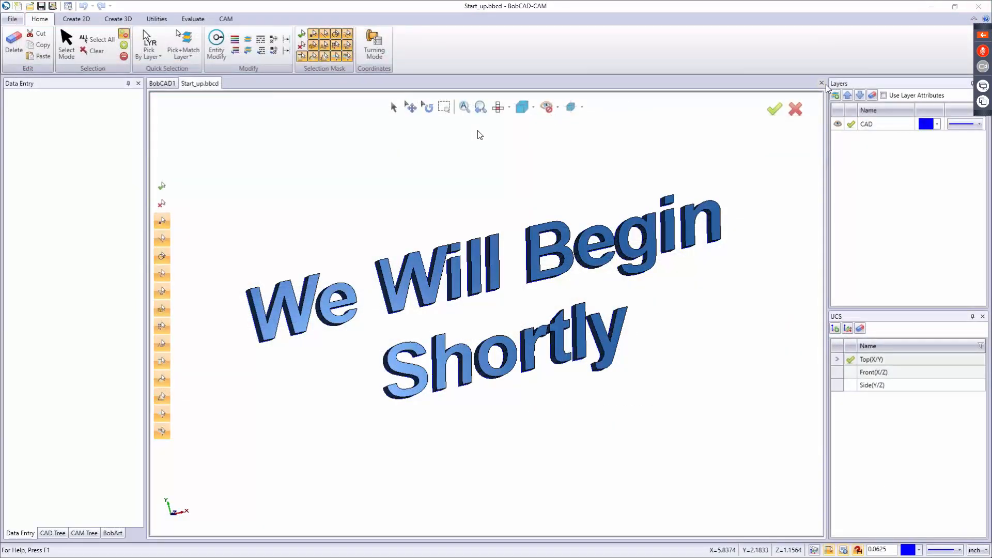
click(821, 84)
click(516, 304)
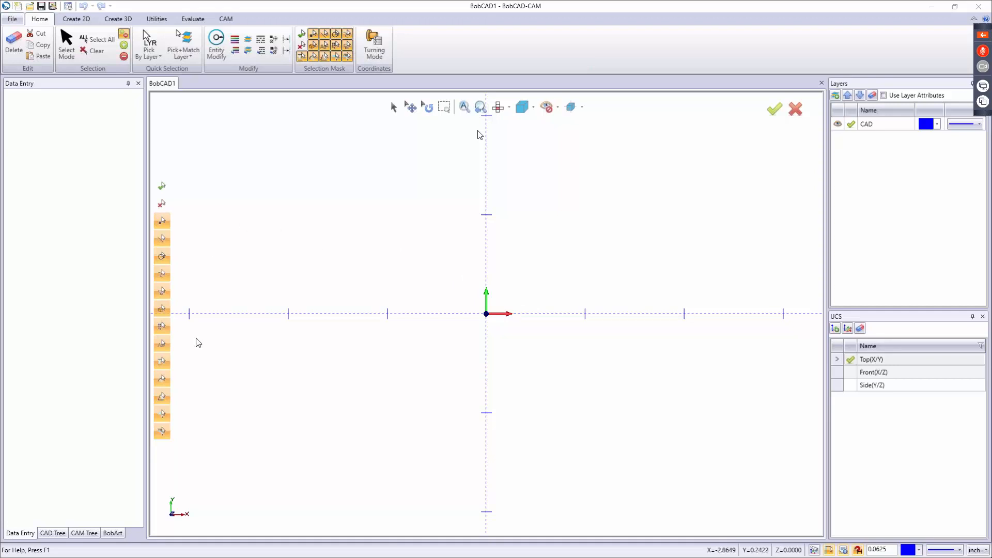
- Display the BobArt tree and examine its Images and Emboss Model entries and the BobArt Manager's loading options
click(120, 534)
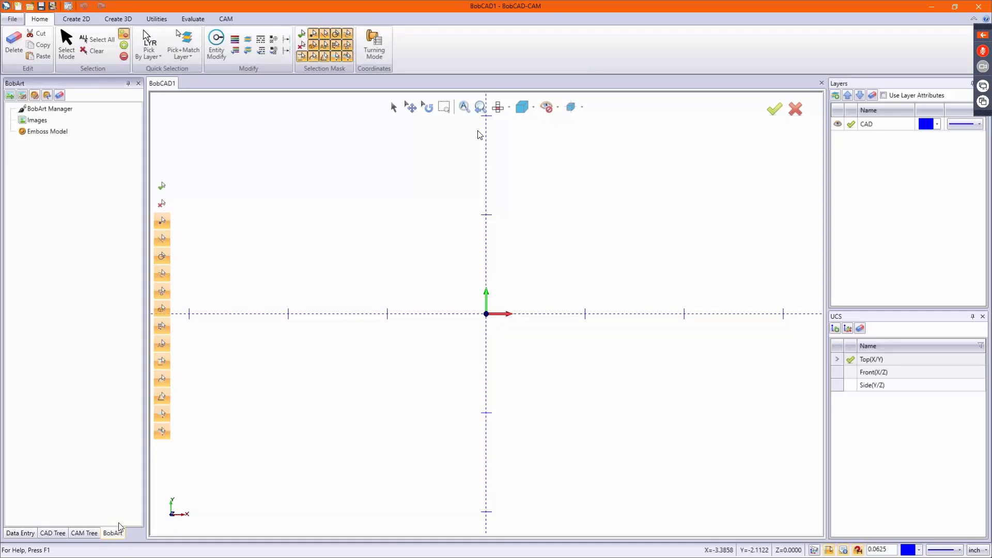
click(60, 122)
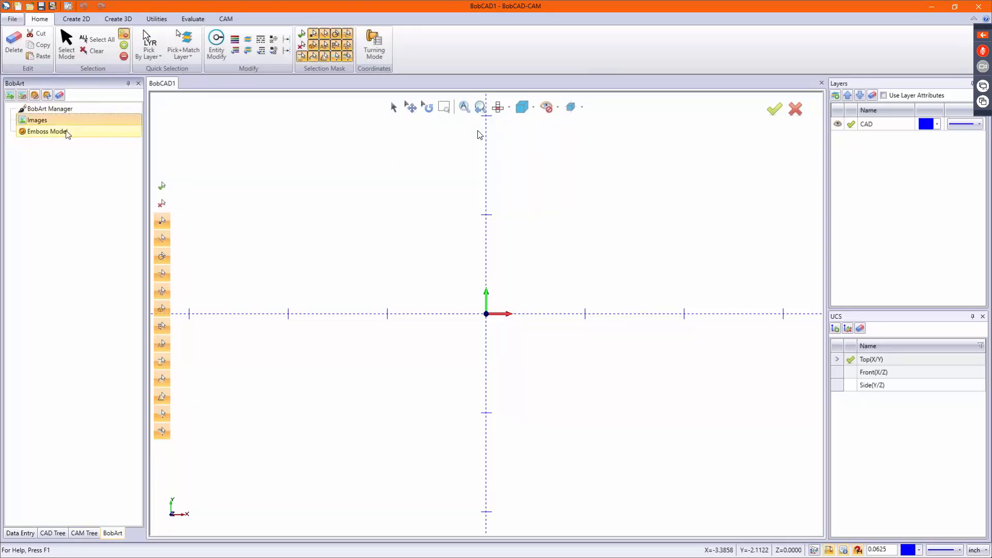
click(66, 130)
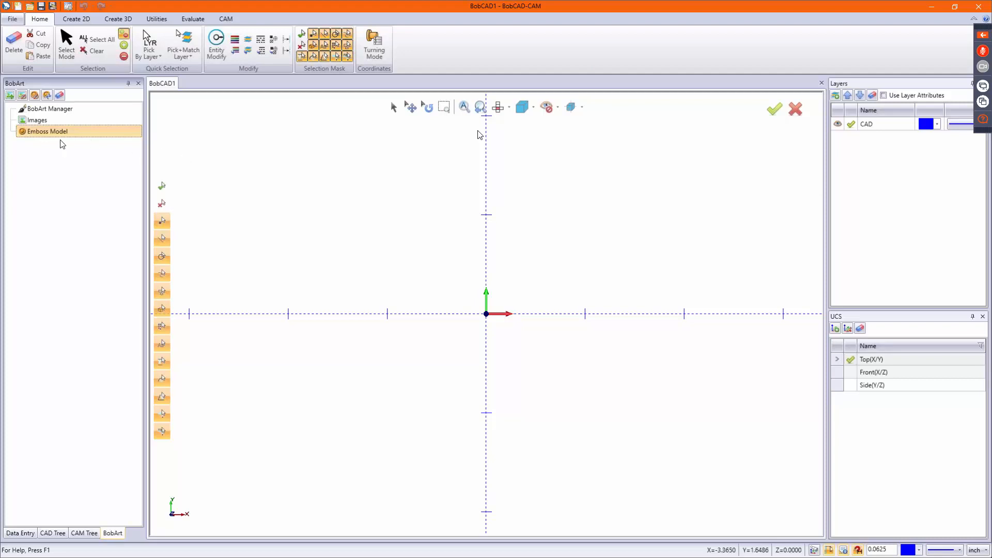
right_click(63, 109)
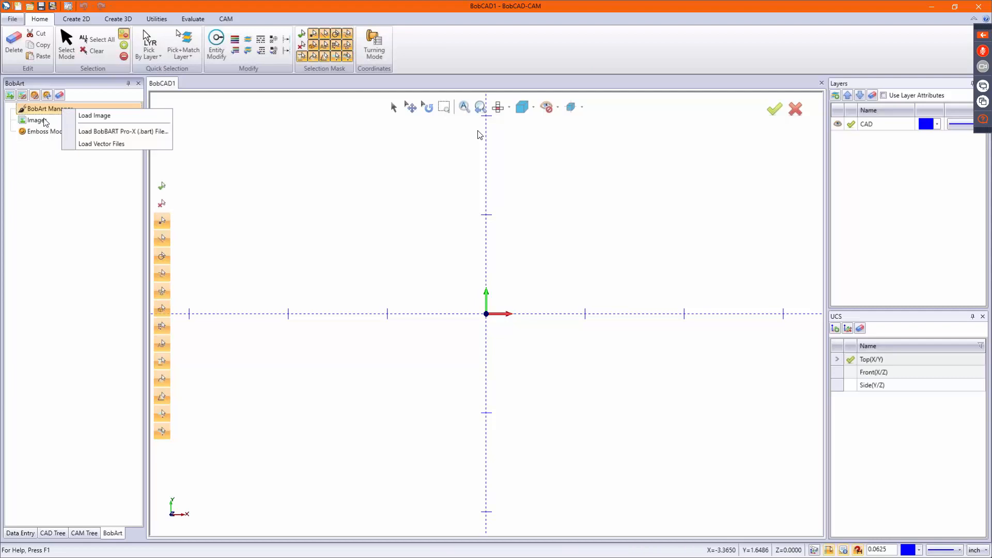
click(44, 121)
- Start loading an image into the BobArt Images entry and set the file type filter to All file(*.*)
right_click(58, 121)
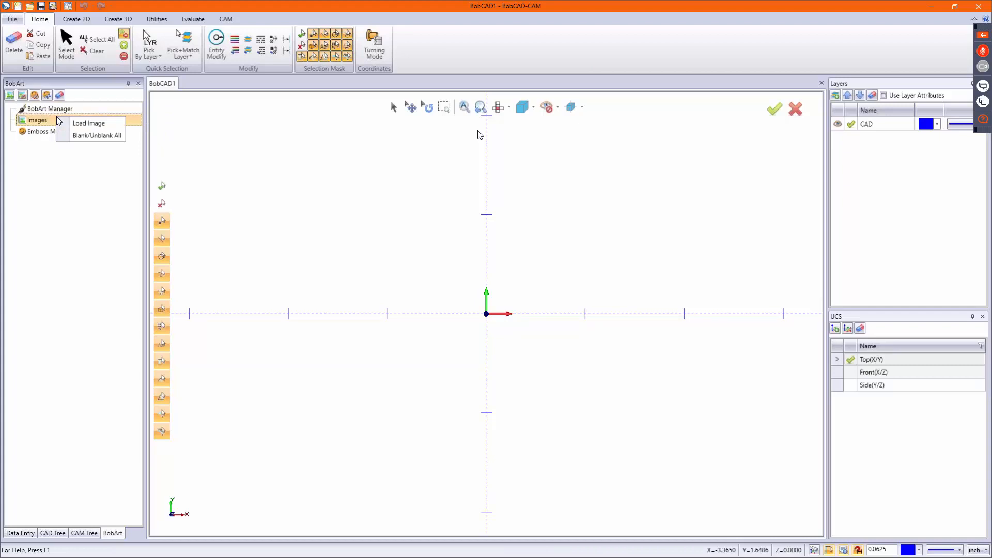
click(88, 124)
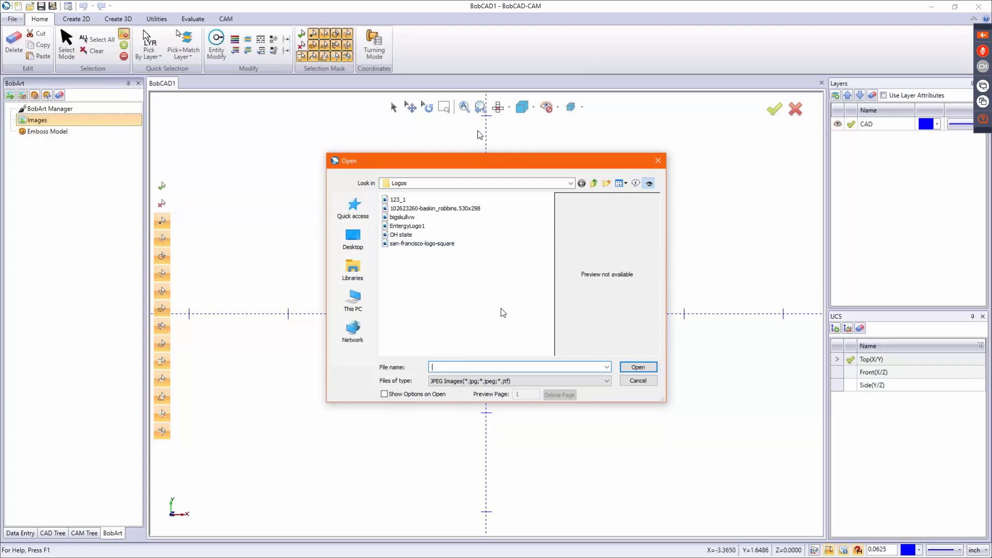
click(605, 382)
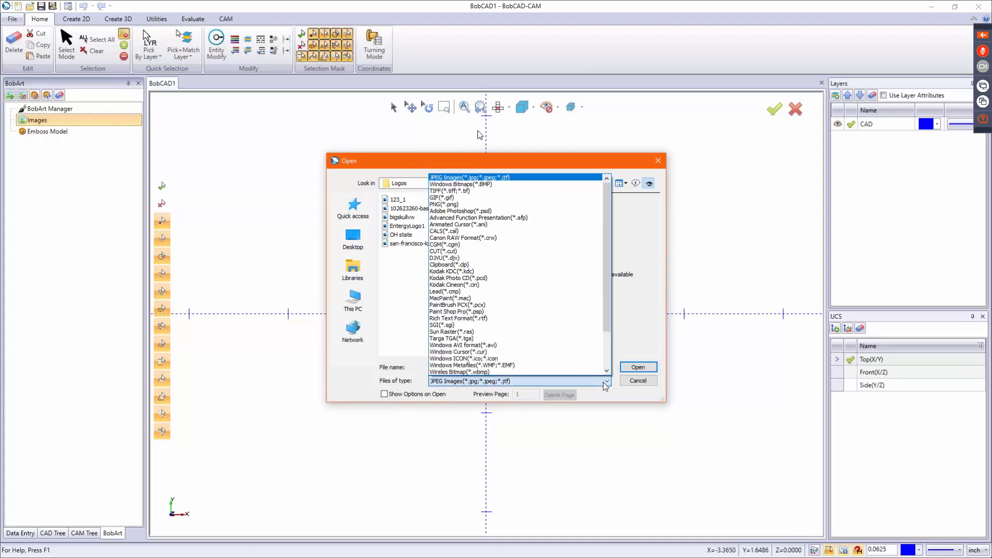
scroll(553, 251, down, 3)
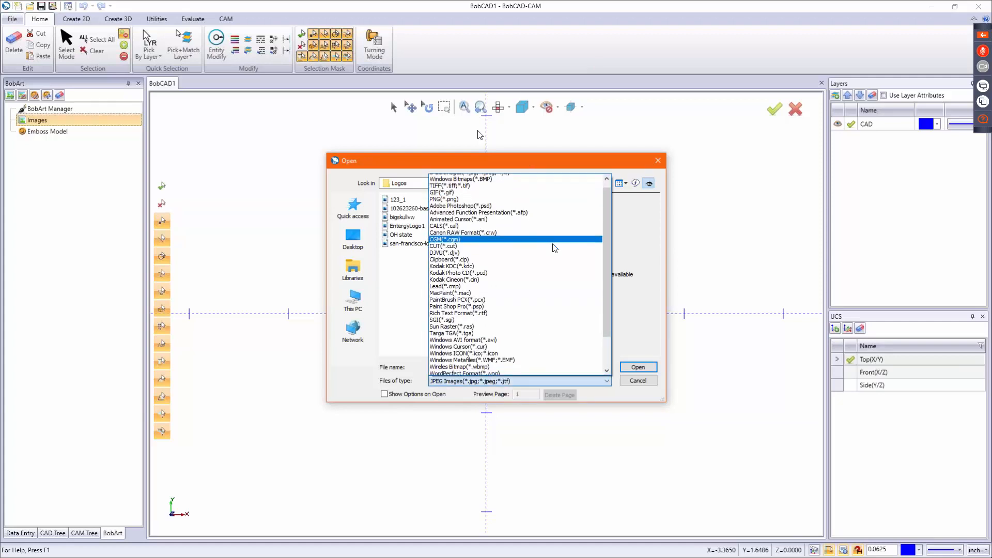
scroll(553, 251, up, 3)
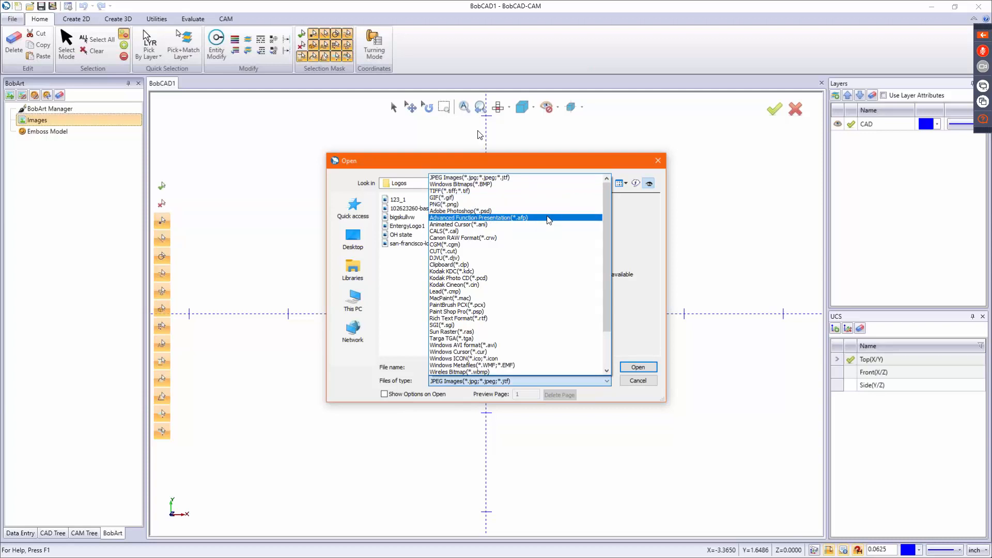
scroll(549, 220, down, 3)
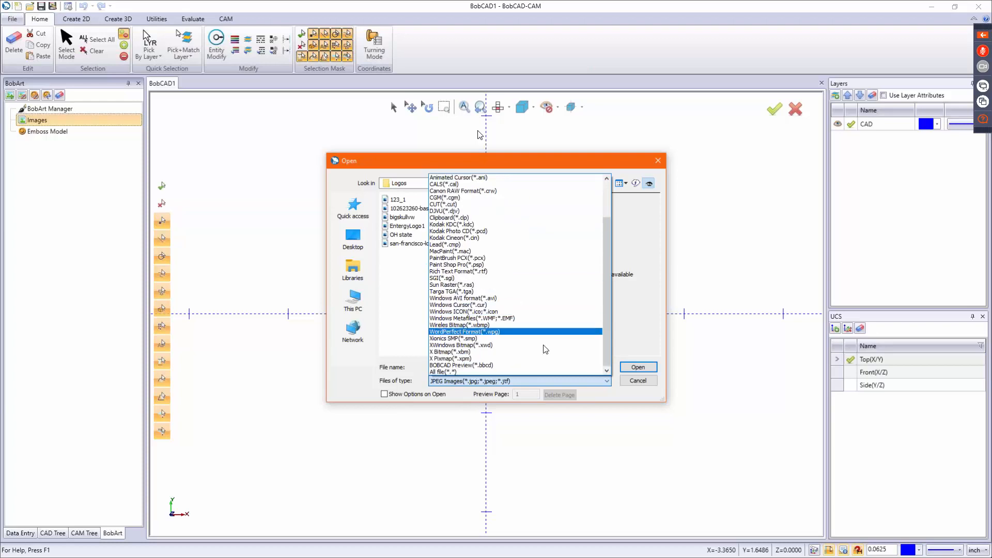
click(460, 372)
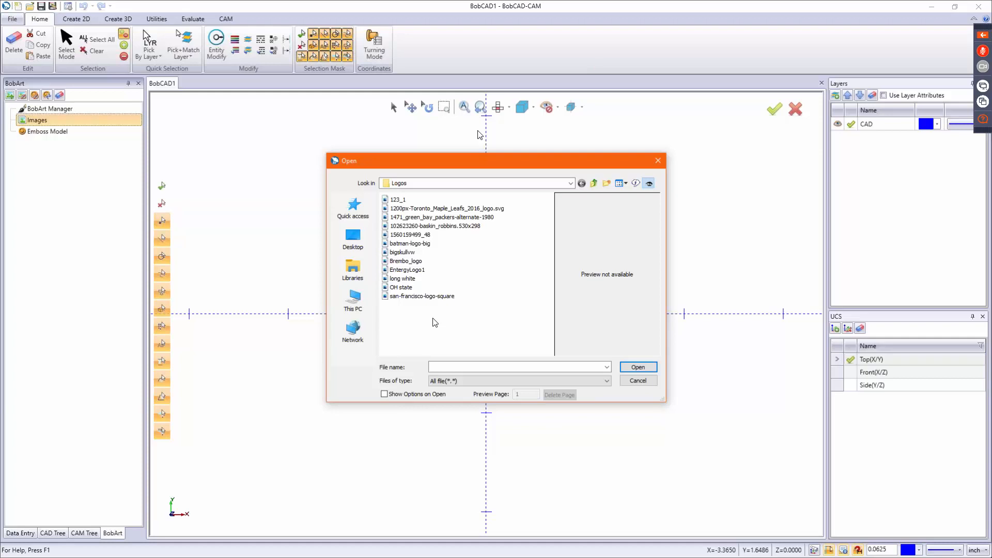
- Preview several logos in the Logos folder and load the batman-logo-big image
click(428, 200)
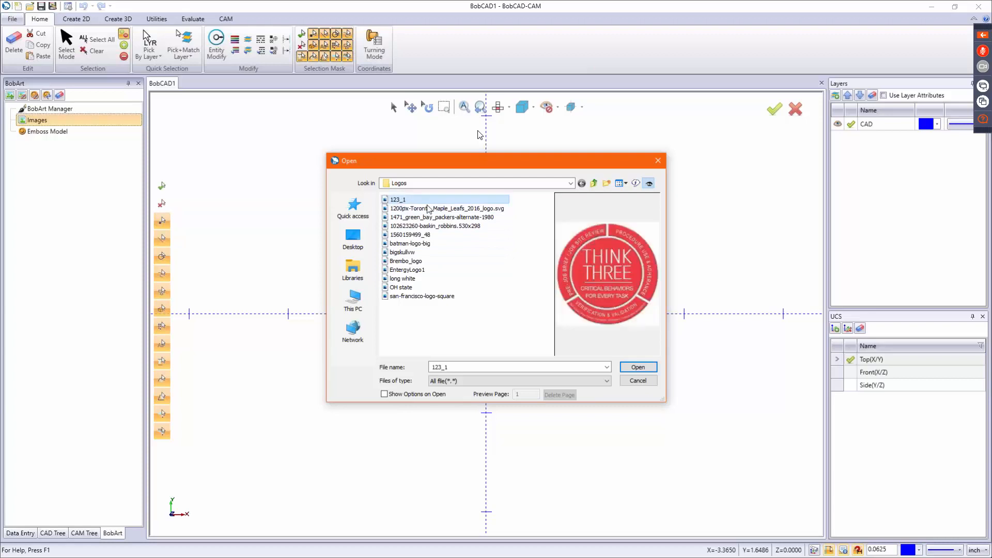
click(428, 208)
click(426, 226)
click(424, 236)
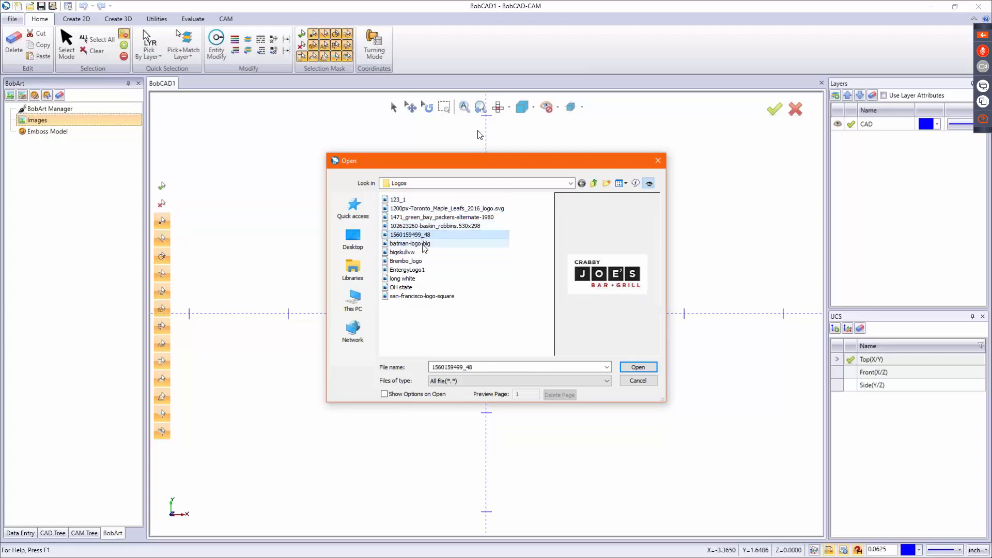
click(423, 244)
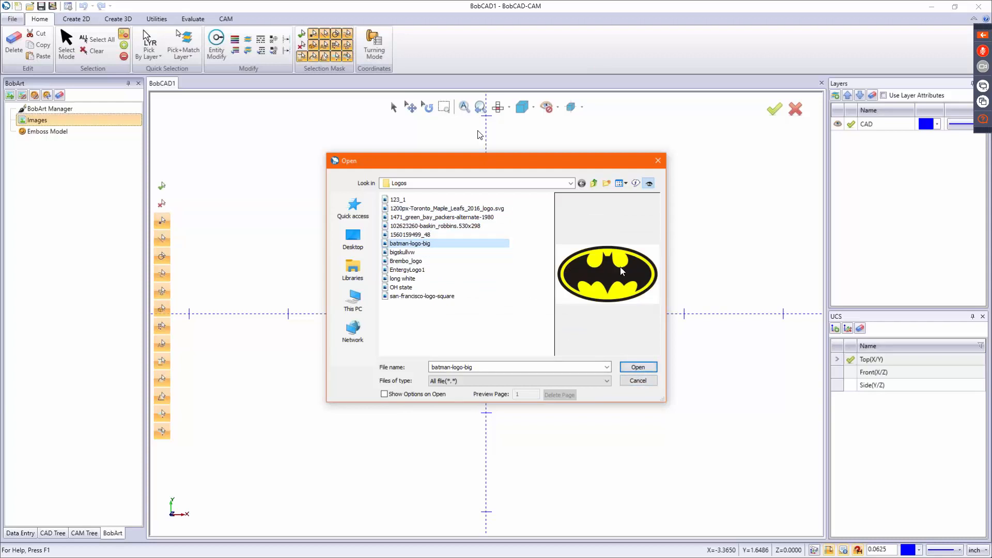
click(640, 368)
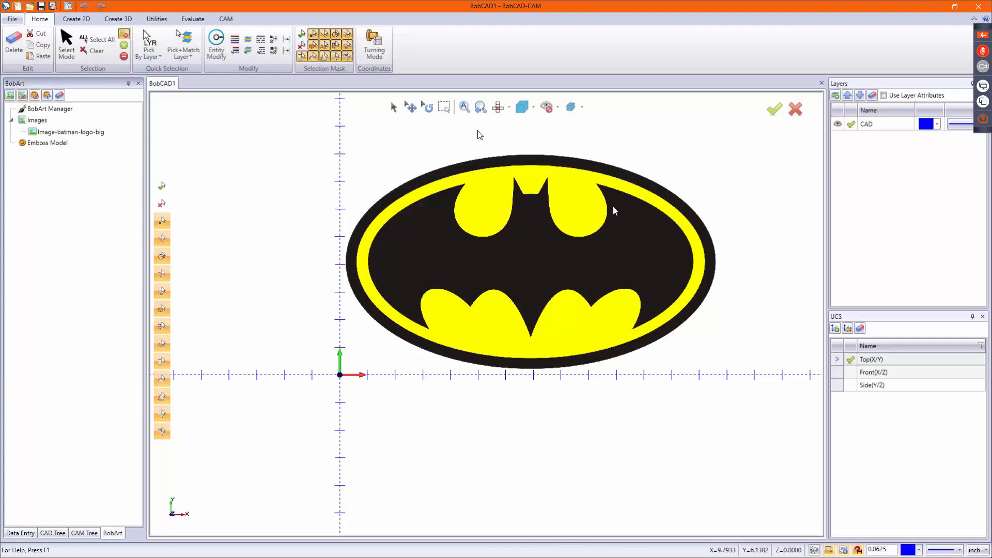
- Blank and unblank the loaded Batman logo image several times, leaving it displayed
key(alt+i)
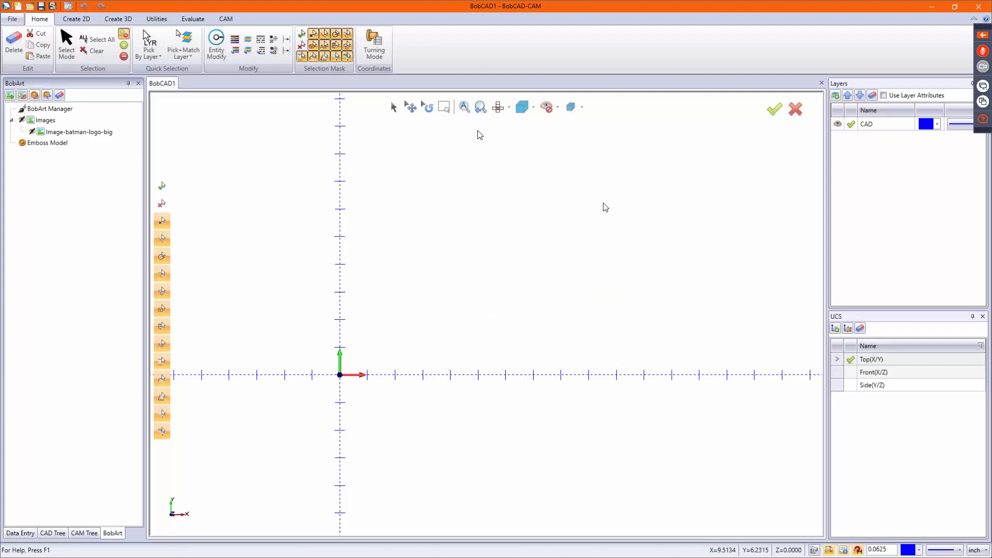
key(alt+i)
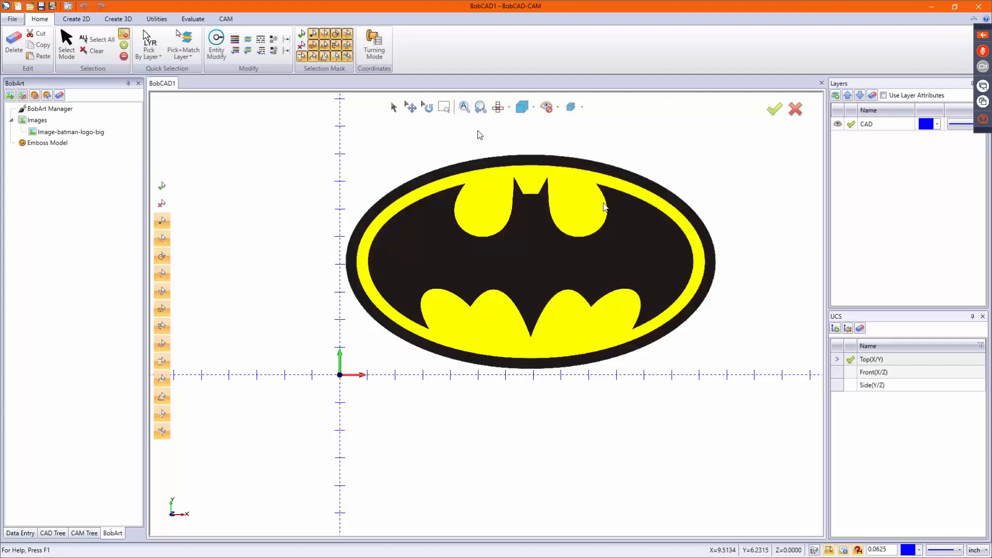
click(23, 96)
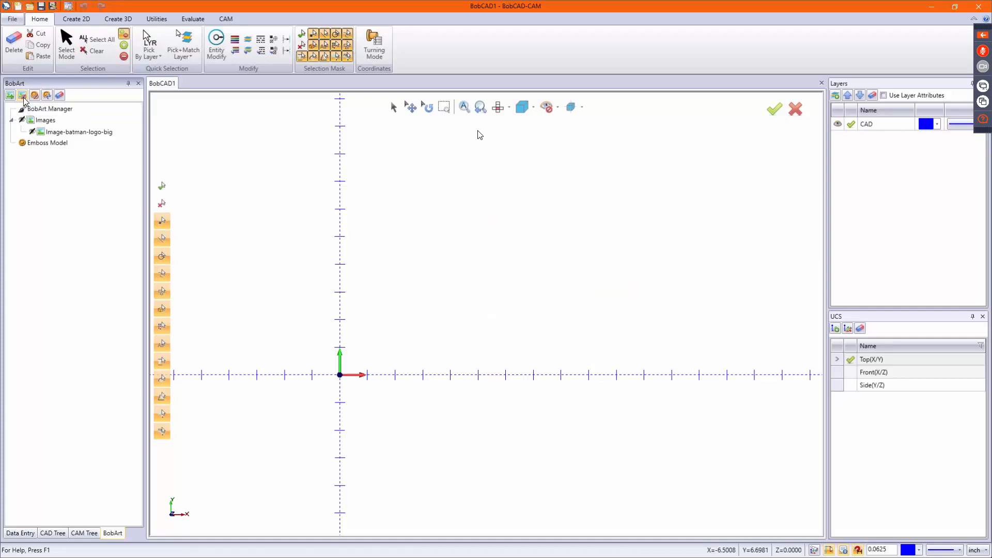
click(24, 97)
click(24, 98)
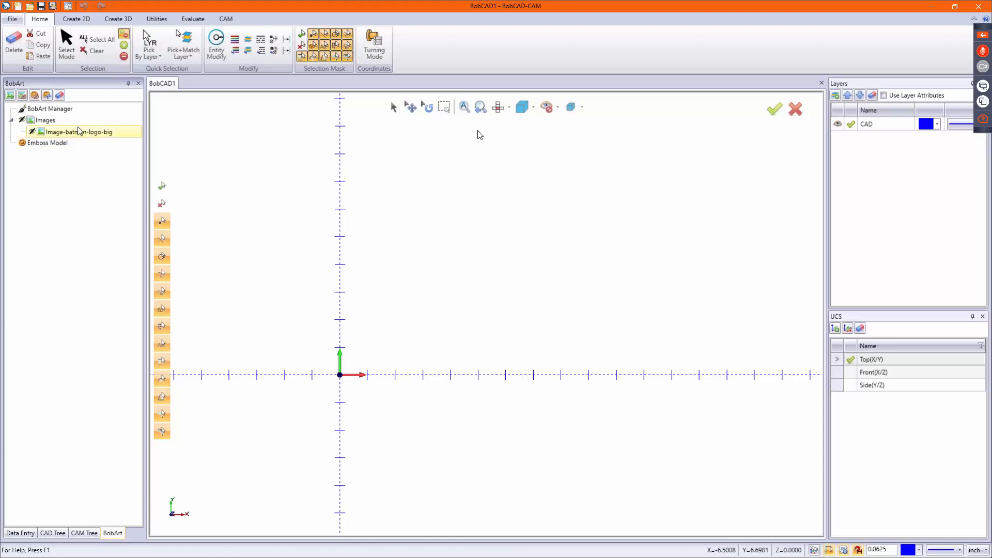
click(34, 96)
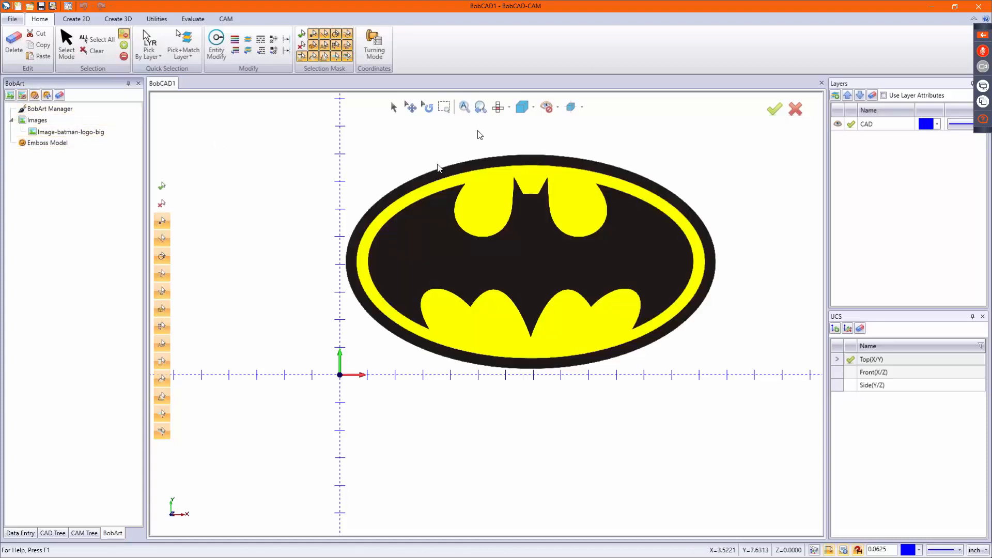
- Vectorize the Batman logo image with the 2-Level (Black/White) Strategy and a threshold value of 73
right_click(63, 133)
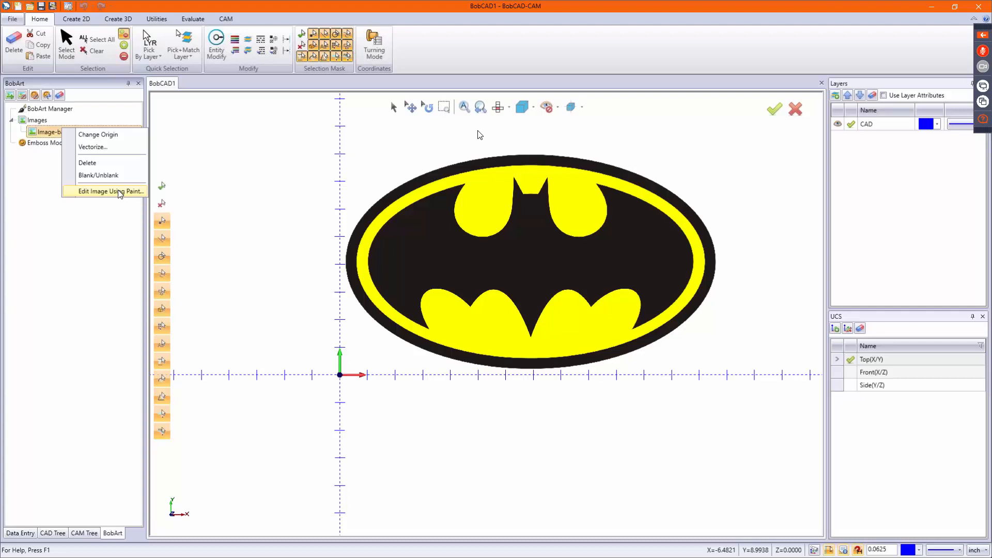
click(112, 150)
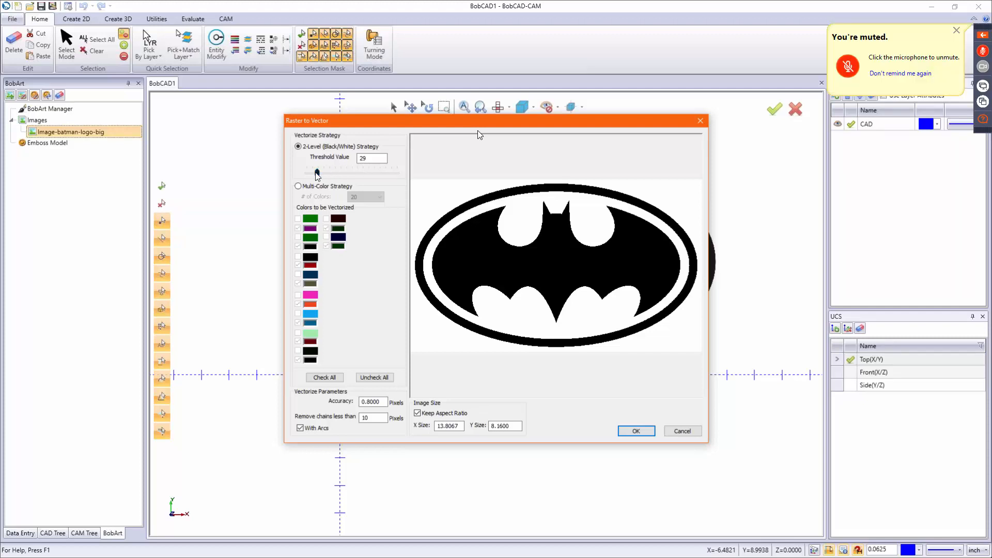
drag(317, 171, 344, 172)
drag(363, 173, 392, 177)
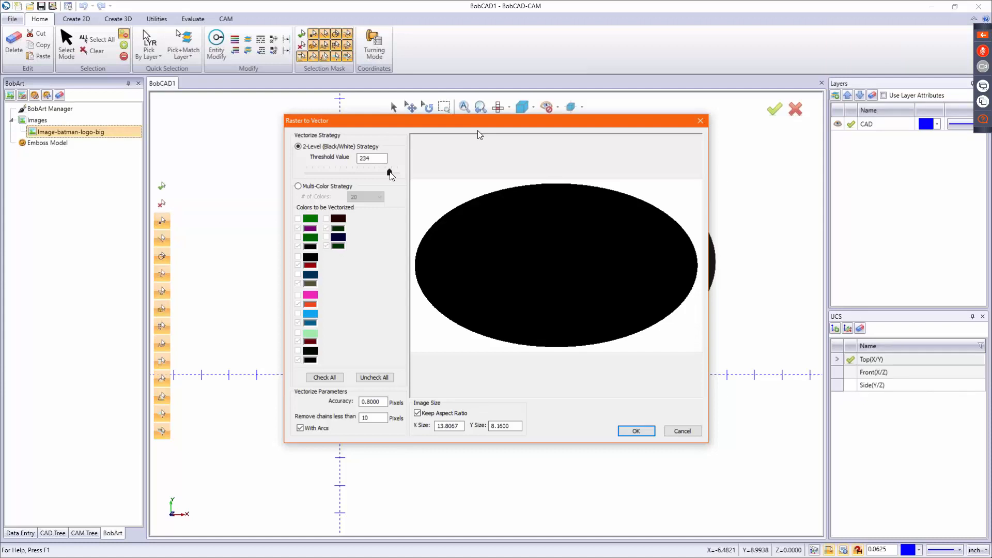
drag(390, 172, 336, 179)
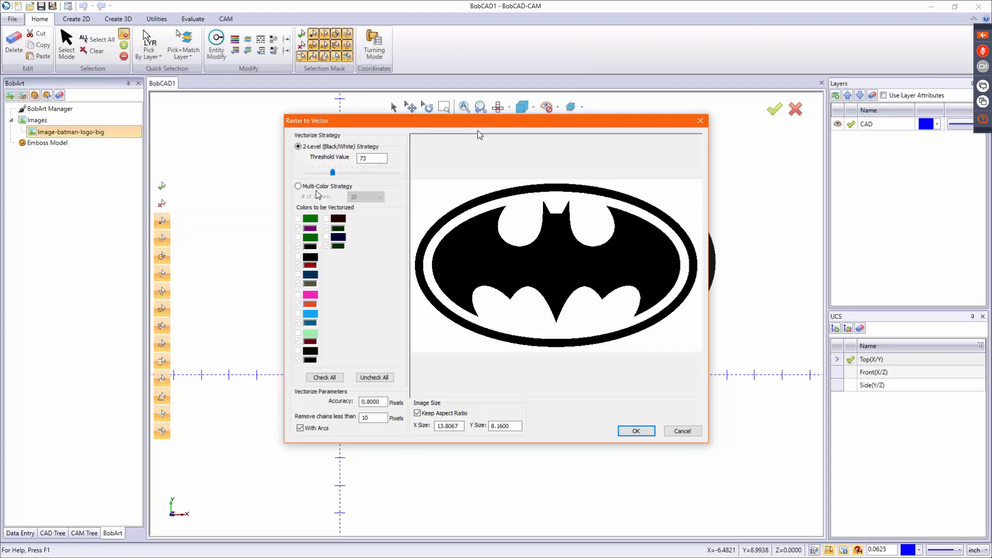
click(651, 430)
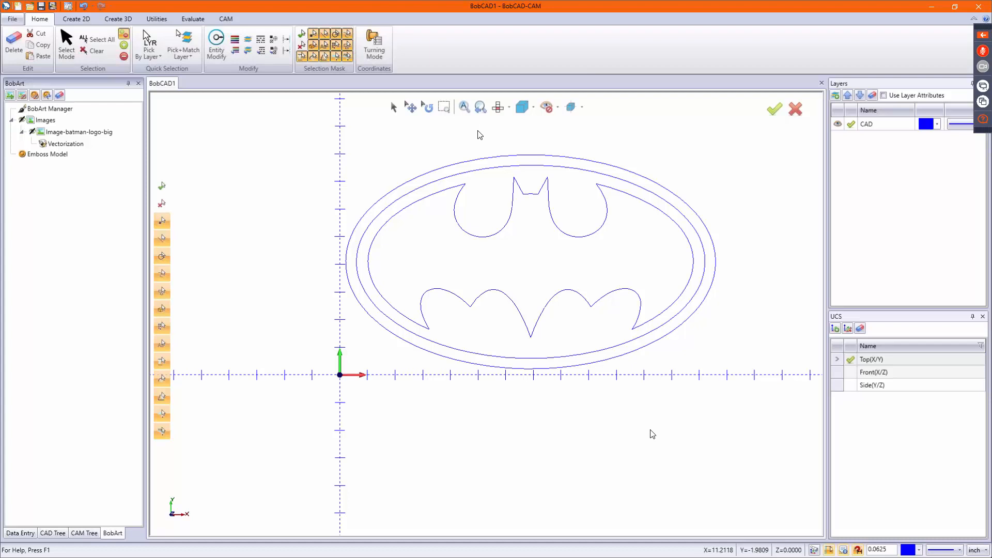
scroll(550, 191, up, 2)
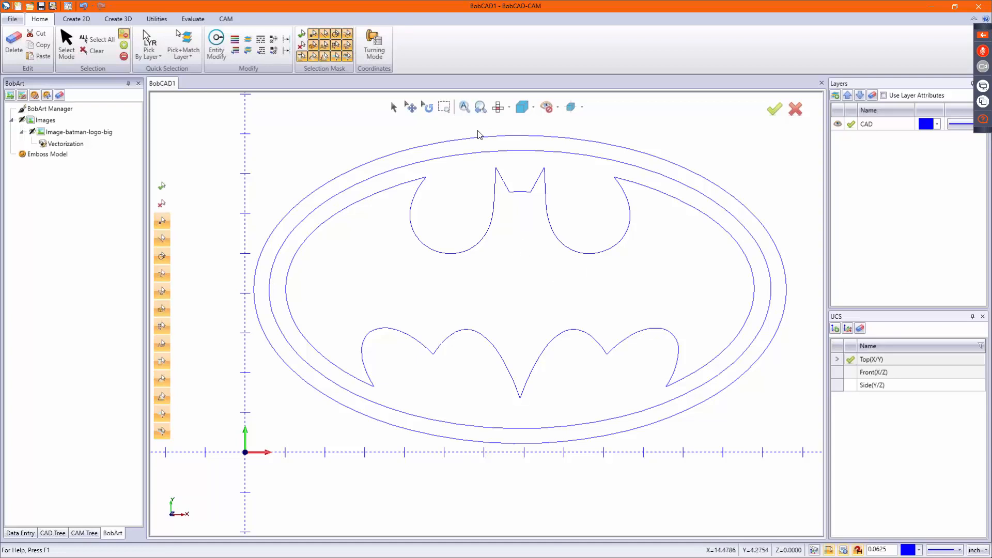
- Create a new file and start loading a BobArt image with the file type filter set to All file(*.*)
click(19, 7)
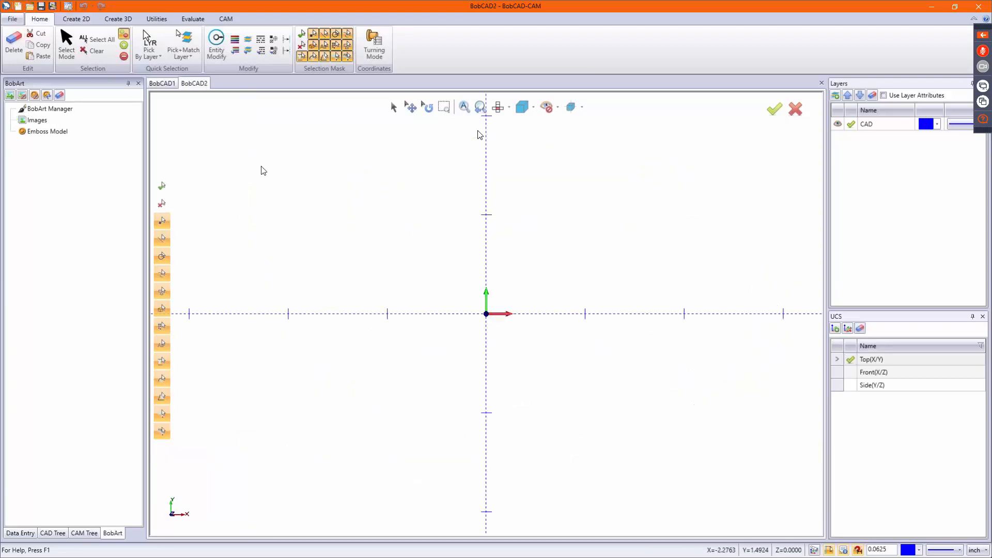
right_click(42, 117)
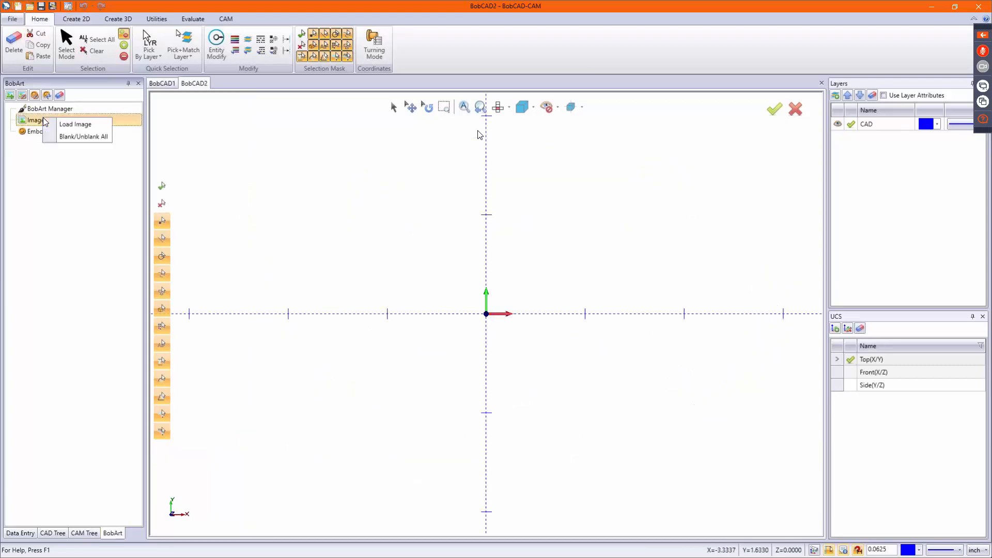
click(73, 125)
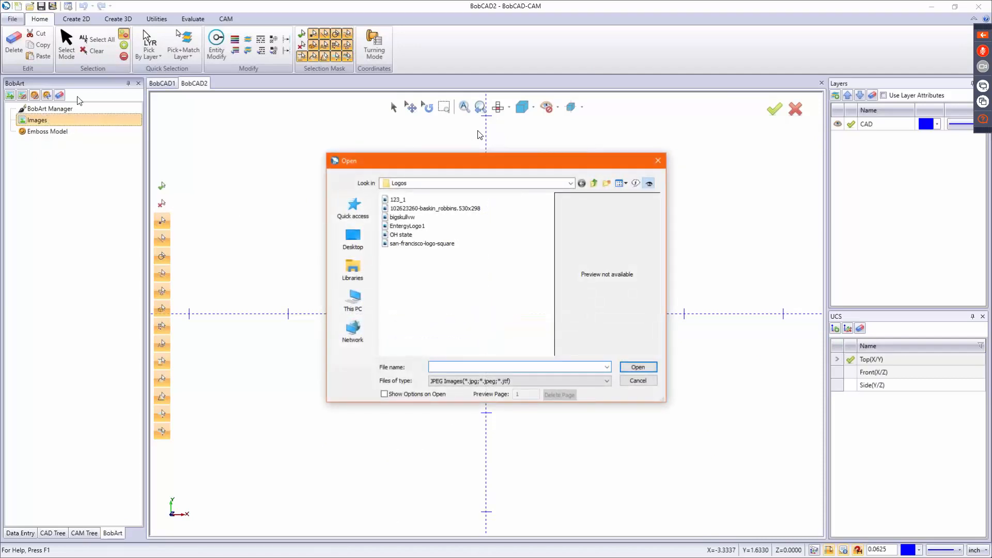
click(596, 379)
scroll(568, 362, down, 5)
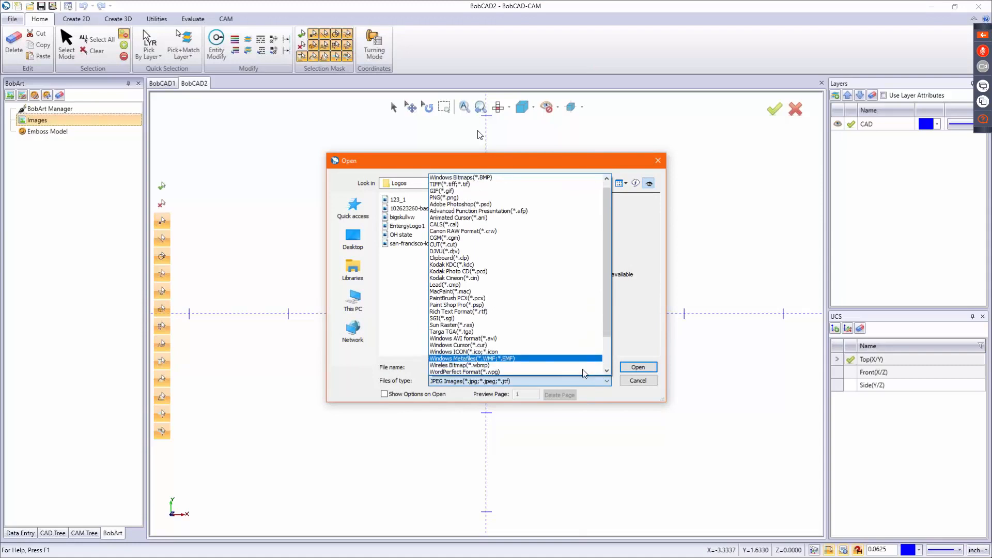
click(500, 370)
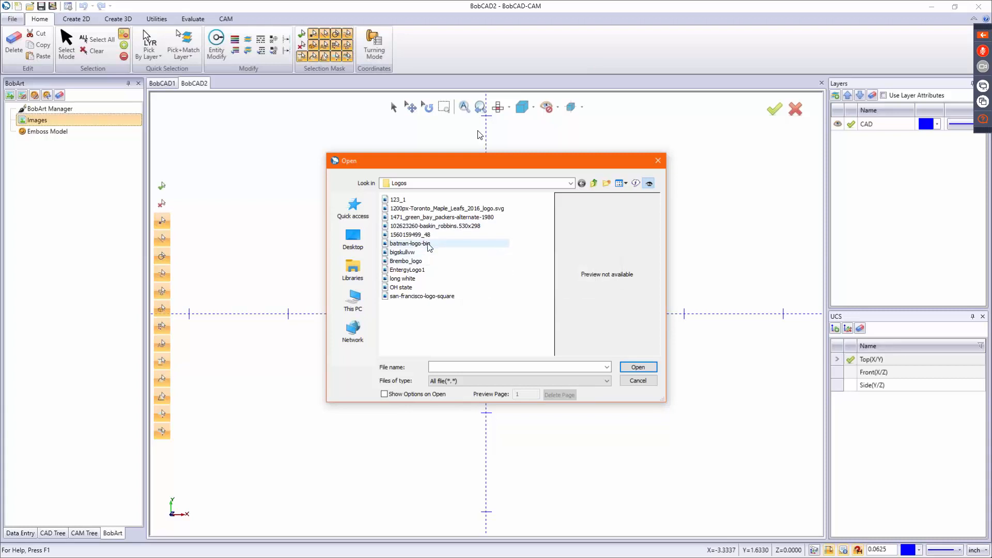
- Preview several of the available logos and load the san-francisco-logo-square image
click(427, 278)
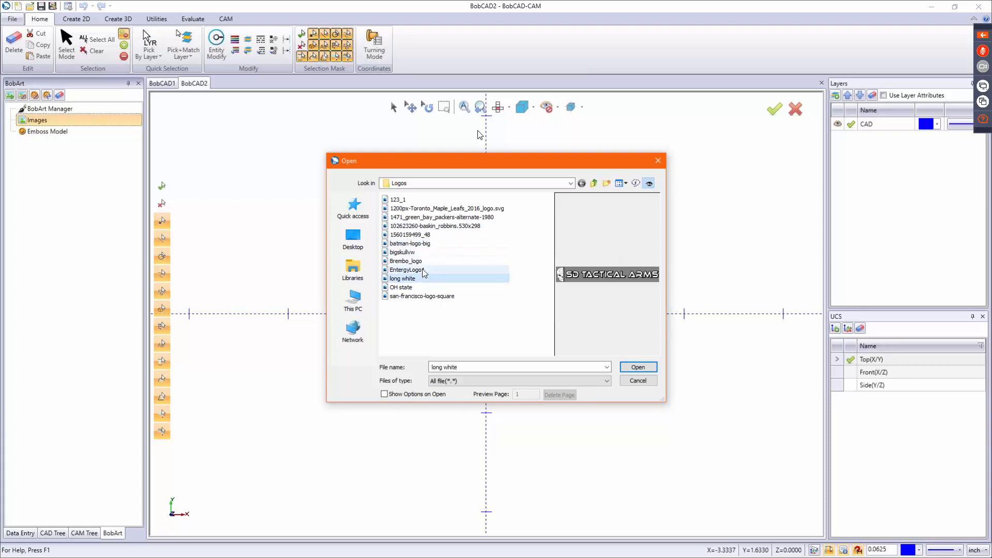
click(422, 271)
click(417, 293)
click(416, 287)
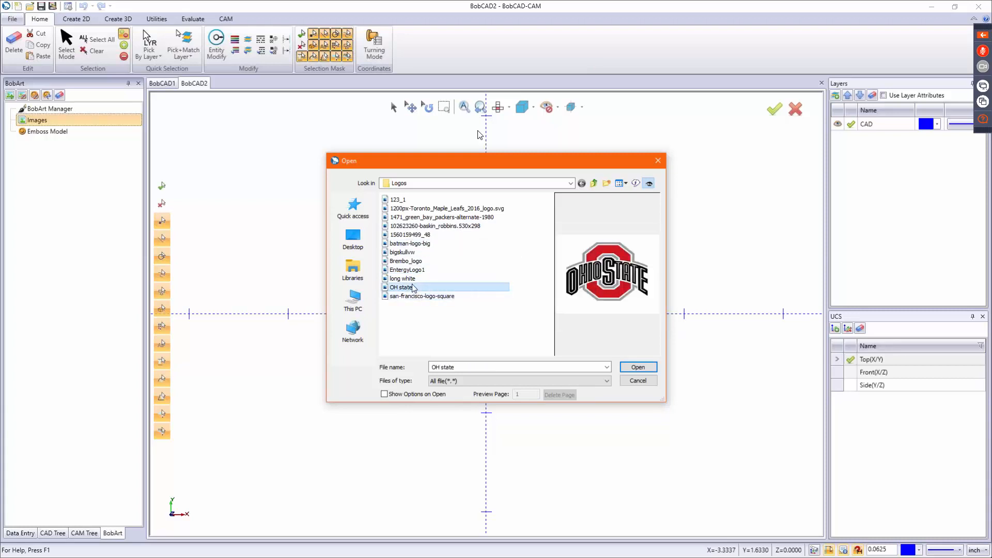
click(443, 226)
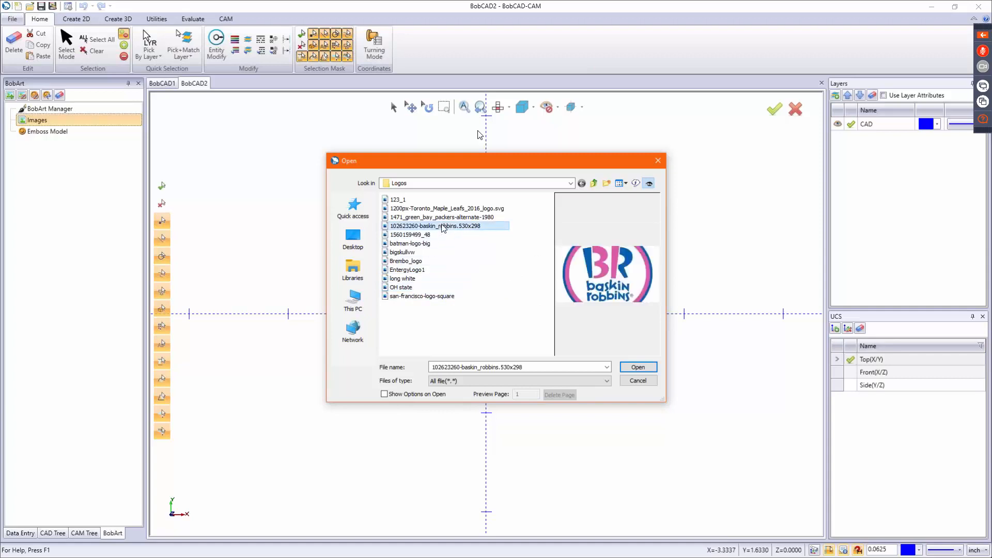
click(434, 296)
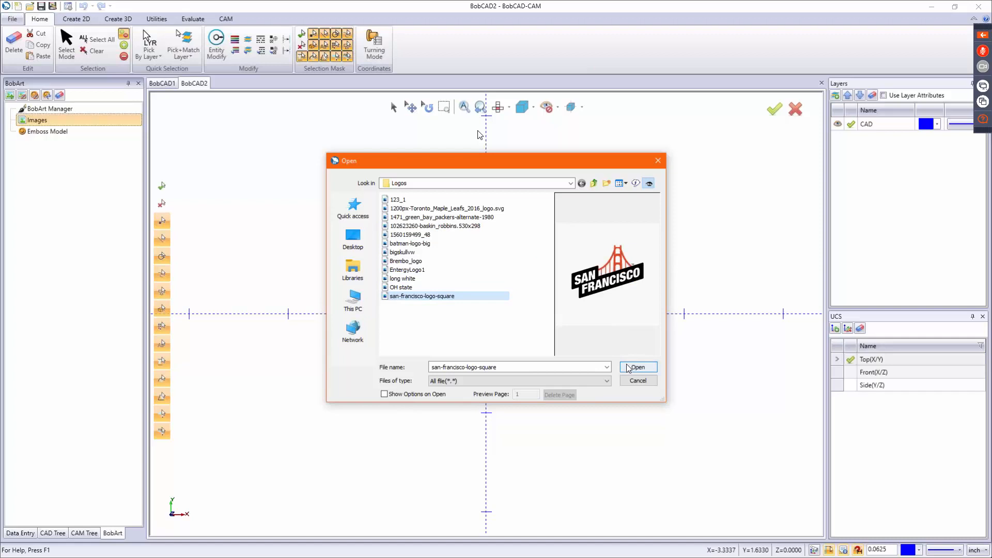
click(626, 367)
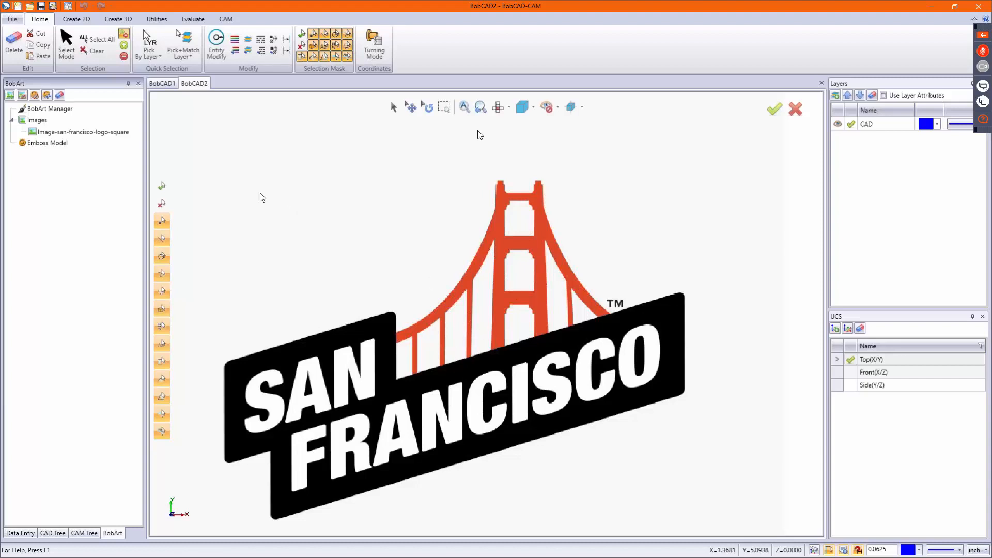
- Start vectorizing the san-francisco-logo-square image and try different 2-Level (Black/White) threshold values, ending at 116
right_click(80, 132)
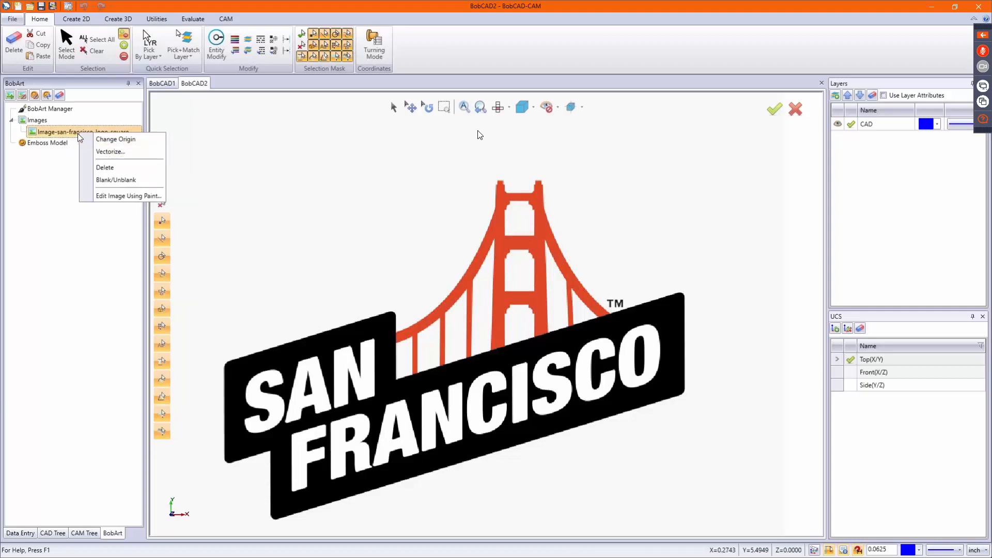
click(109, 151)
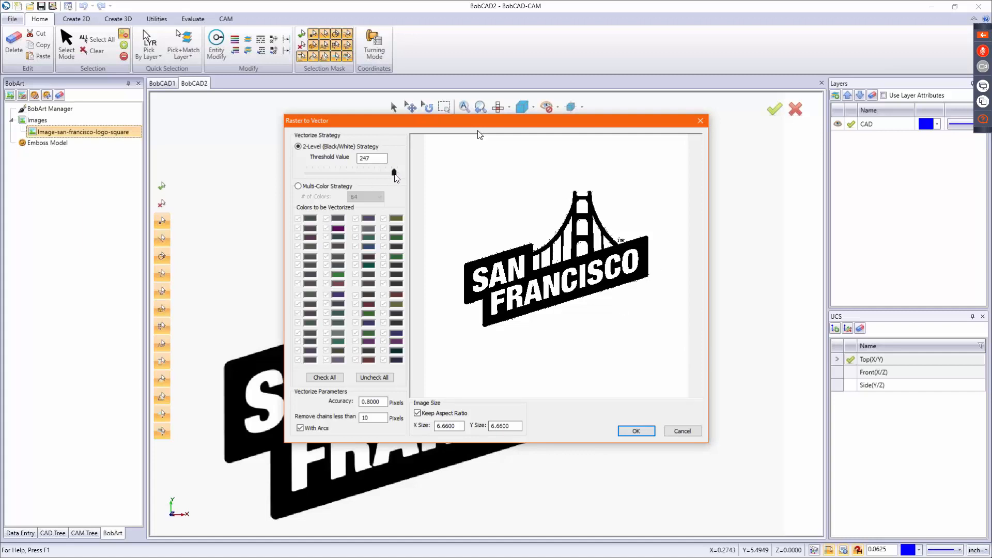
drag(389, 172, 388, 172)
drag(384, 172, 349, 175)
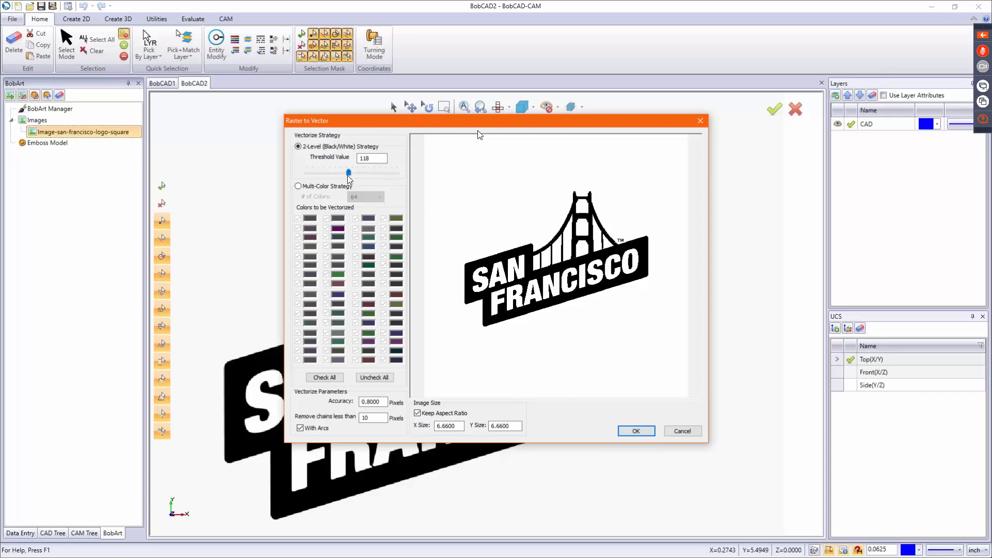
drag(349, 174, 349, 175)
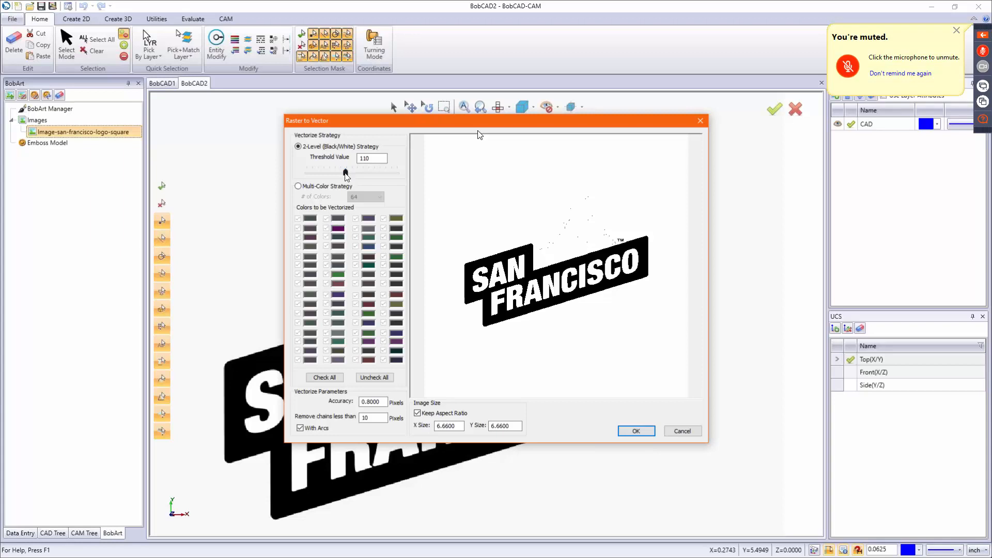
drag(351, 171, 352, 171)
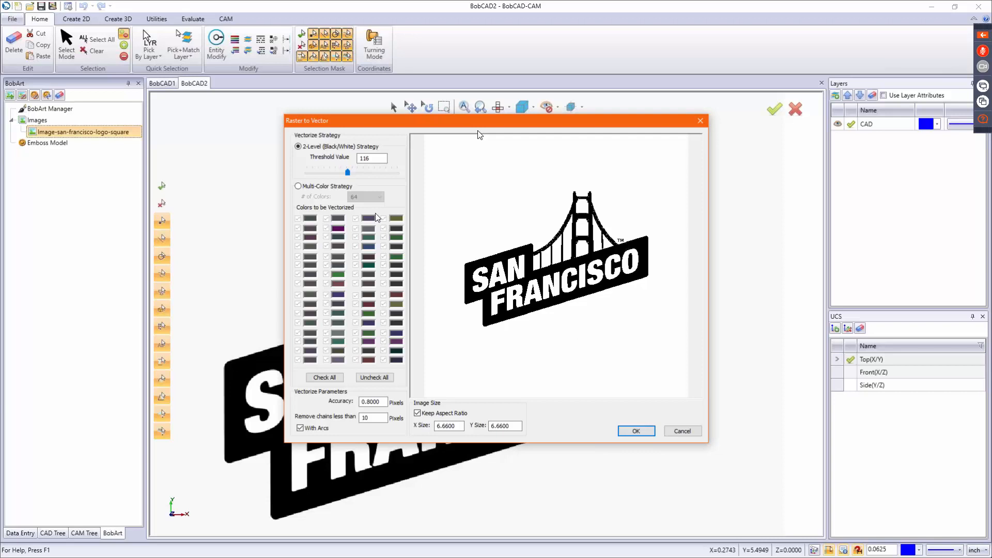
- Vectorize only the black areas of the logo using the Multi-Color Strategy with 3 colors, excluding red and white
click(303, 187)
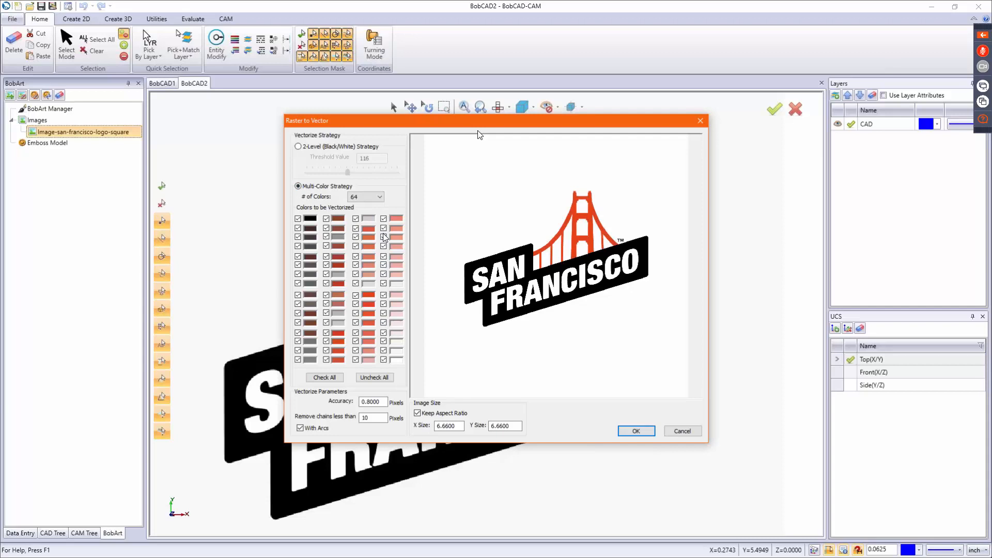
click(370, 200)
scroll(366, 228, up, 10)
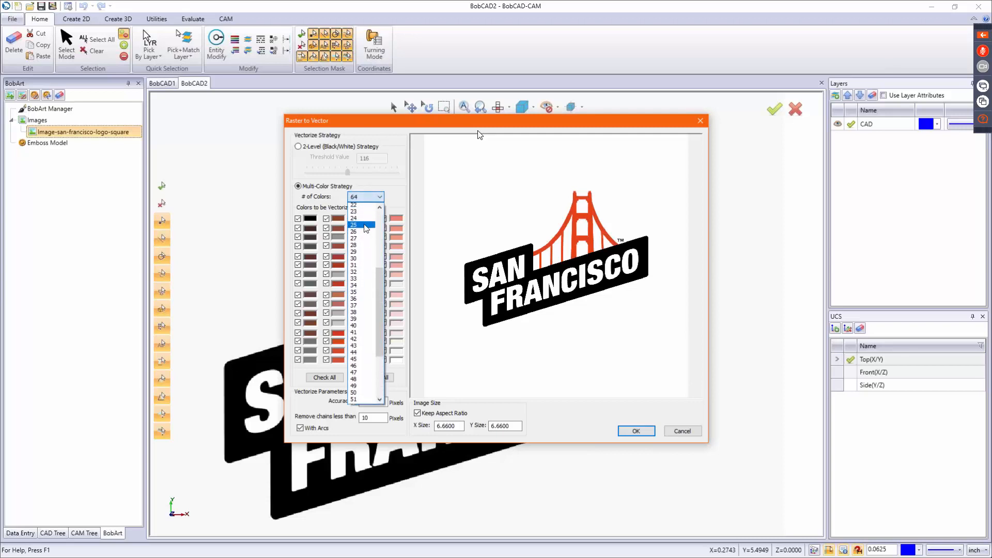
scroll(366, 228, up, 6)
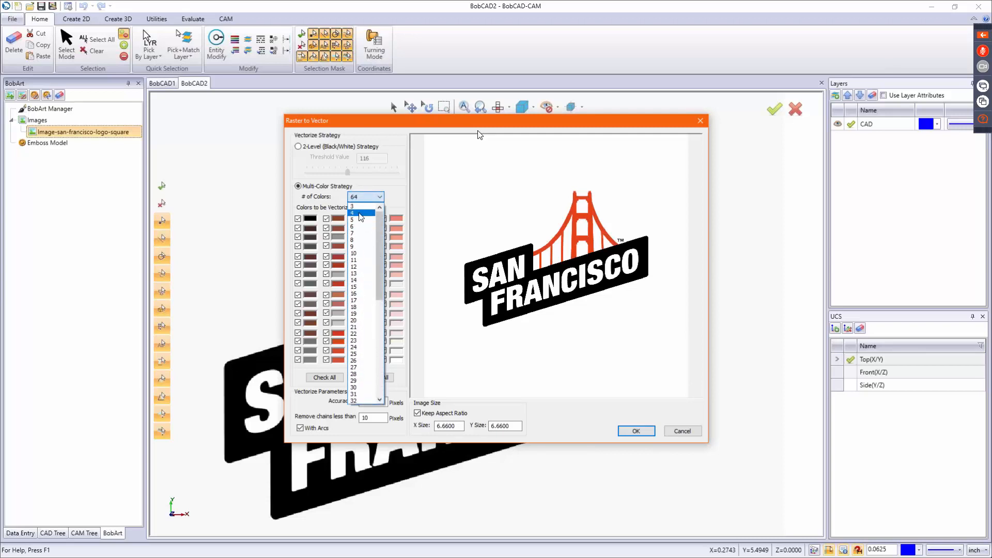
click(356, 207)
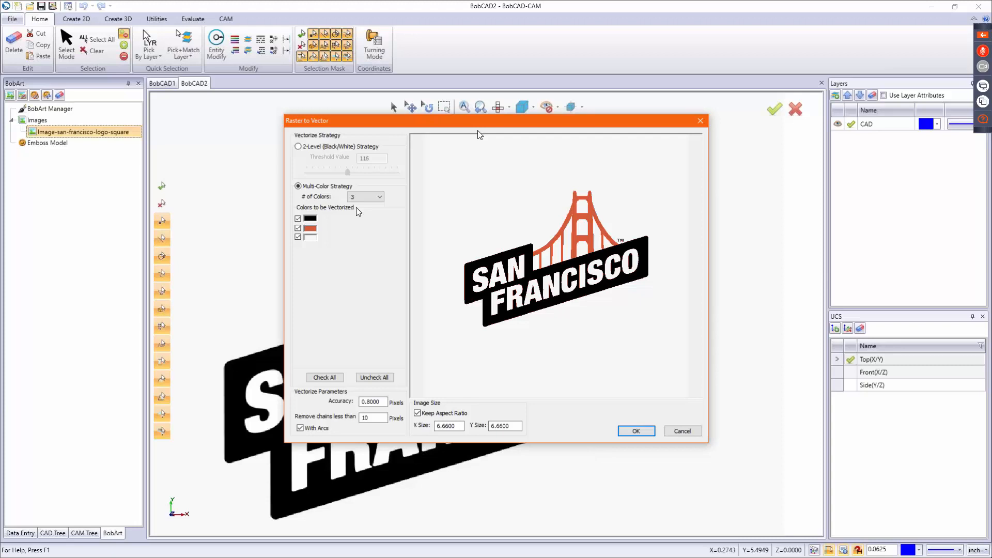
click(298, 228)
click(298, 236)
click(646, 432)
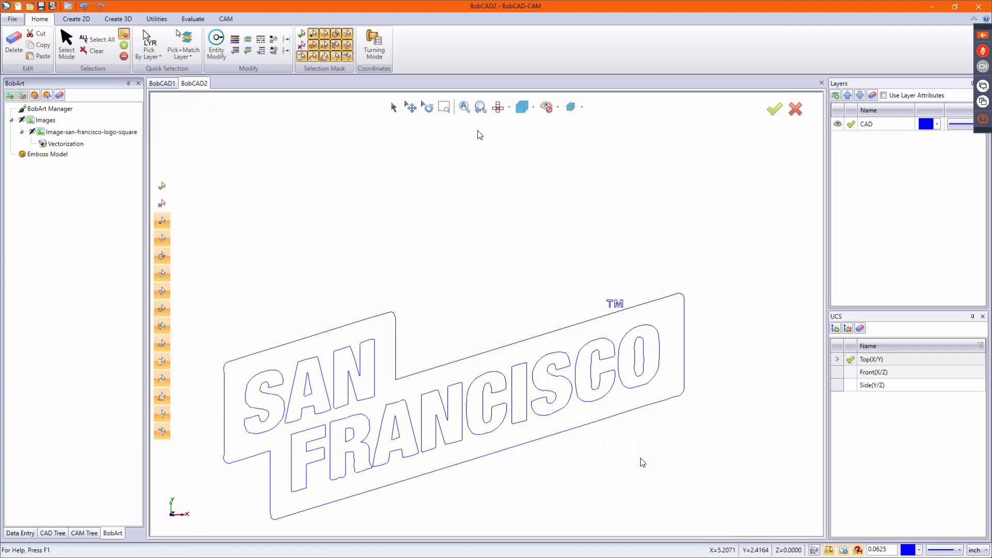
- Examine the vectorized SAN FRANCISCO lettering up close for the quality of its curves and corners
scroll(461, 442, down, 1)
scroll(397, 432, up, 3)
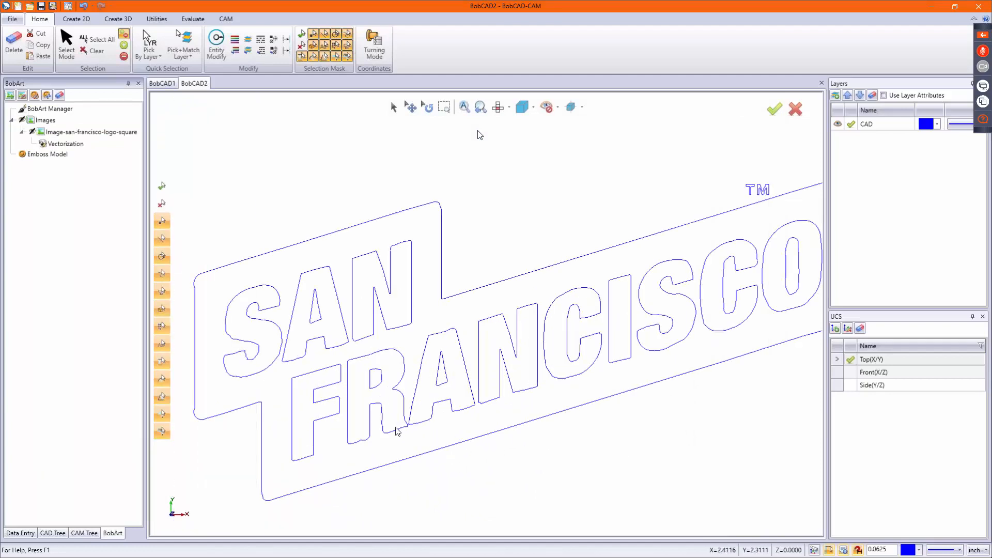
scroll(397, 431, up, 3)
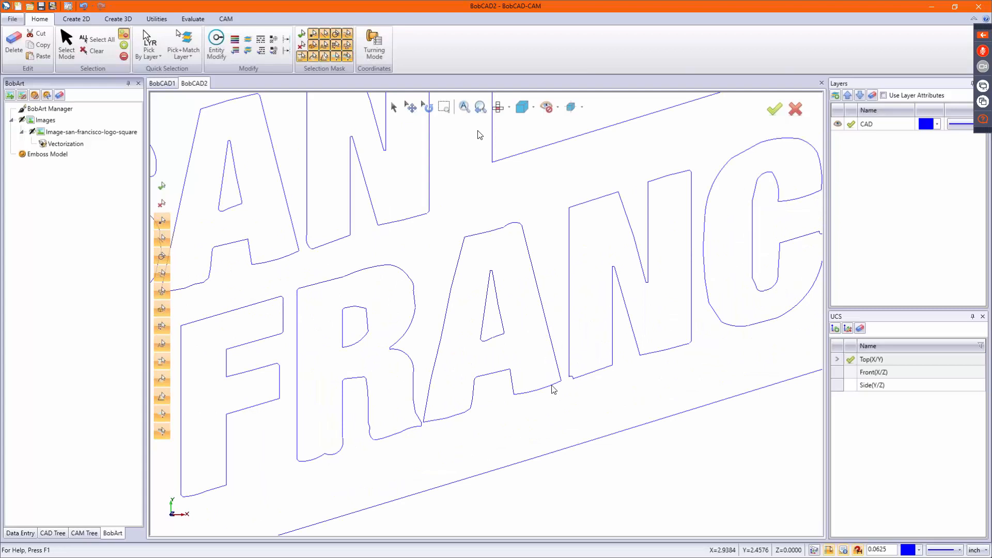
scroll(551, 398, down, 1)
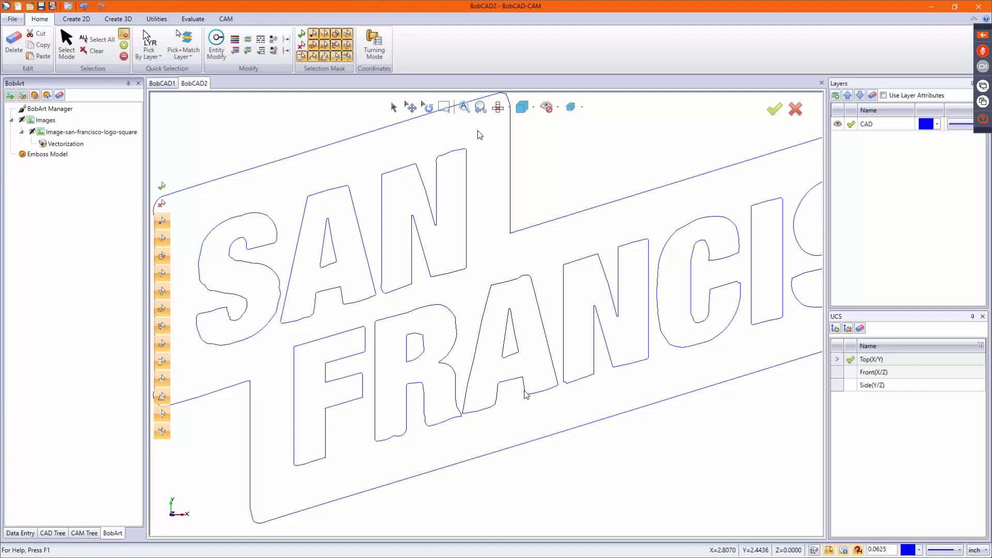
scroll(443, 270, down, 3)
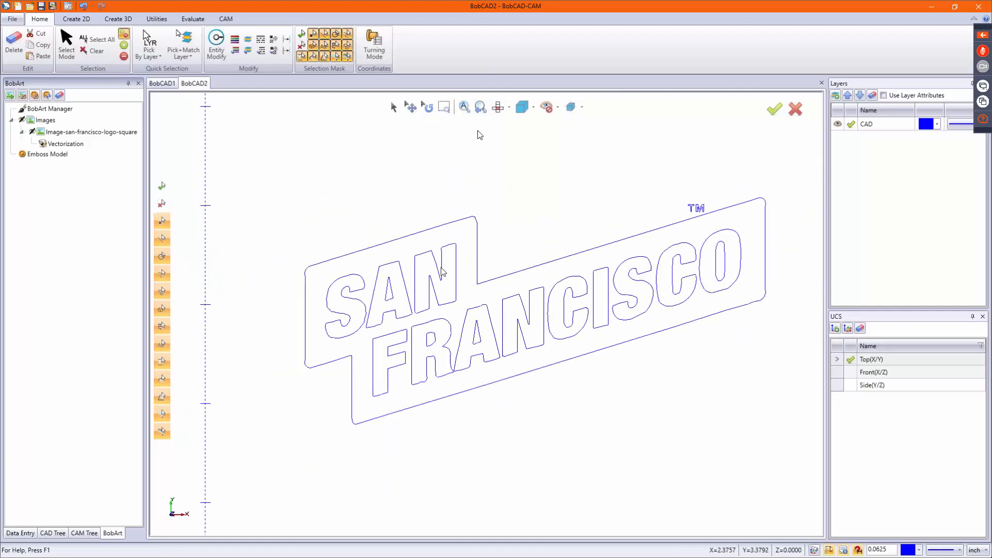
scroll(444, 248, up, 5)
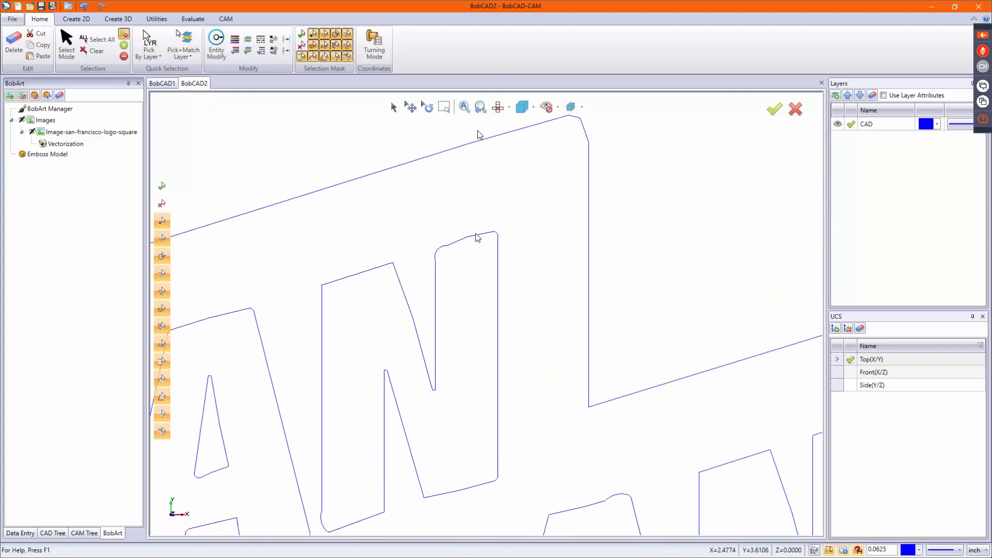
scroll(346, 478, down, 4)
scroll(419, 443, up, 5)
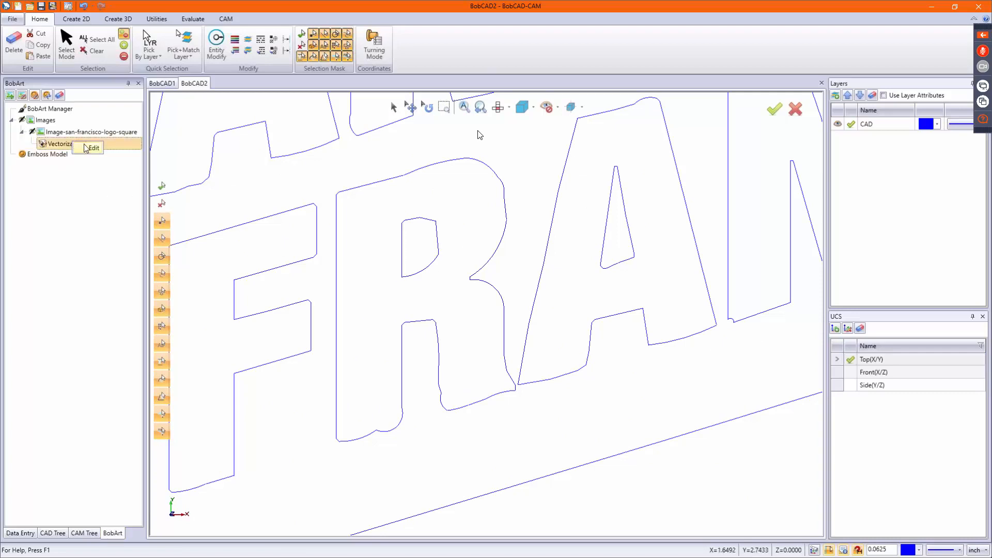
- Re-vectorize the logo with an accuracy of .5 pixels, compare the letter outlines with the image, and hide the image
double_click(95, 151)
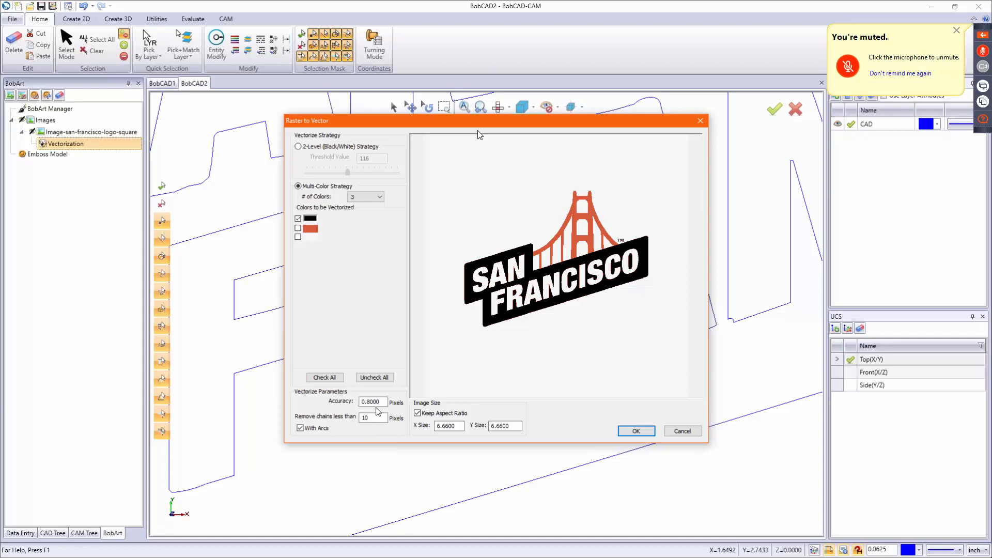
drag(383, 403, 343, 406)
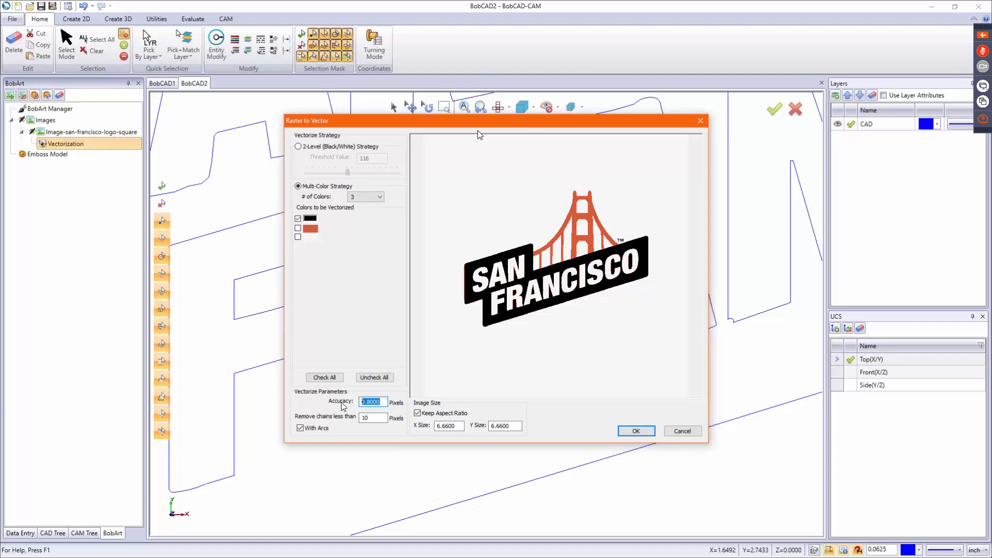
text(.5)
key(Return)
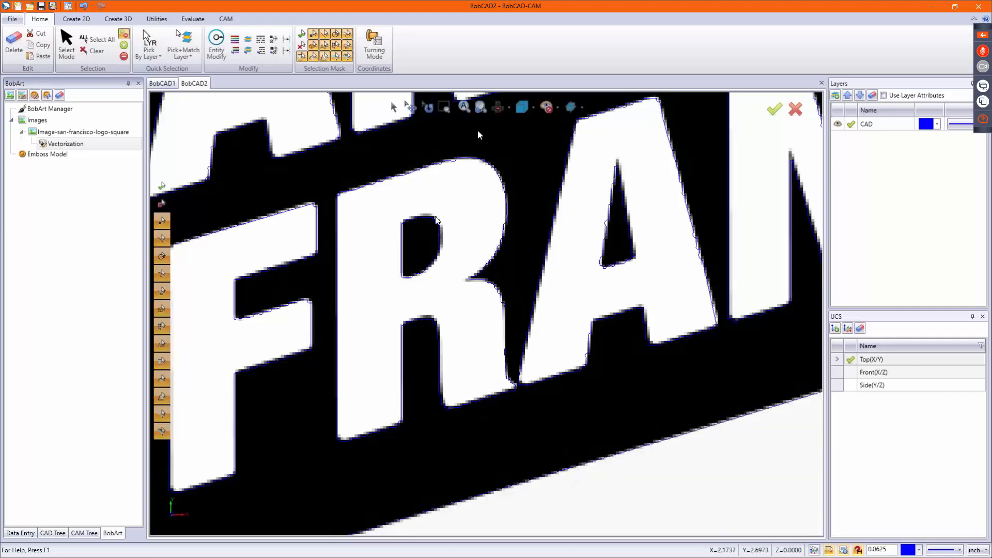
scroll(573, 155, up, 5)
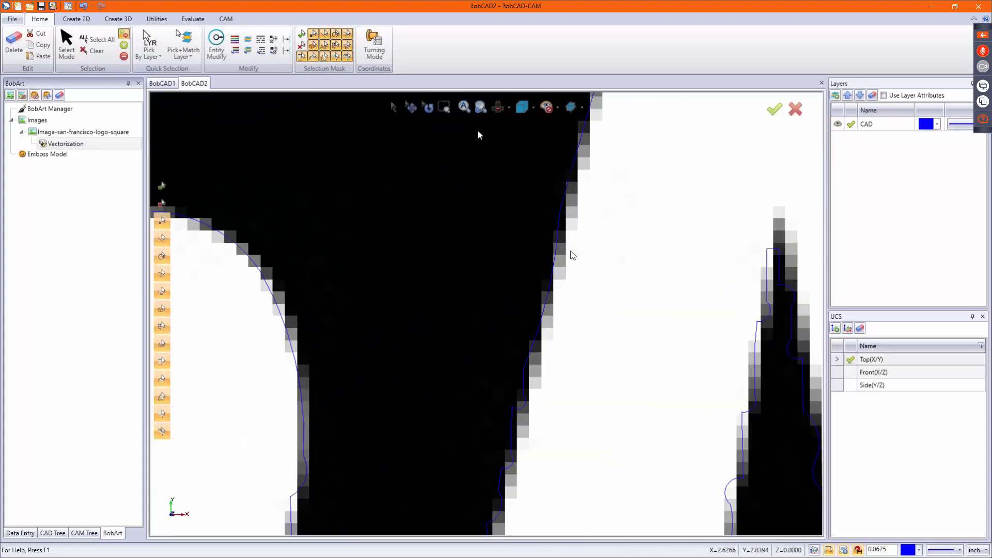
scroll(538, 230, down, 3)
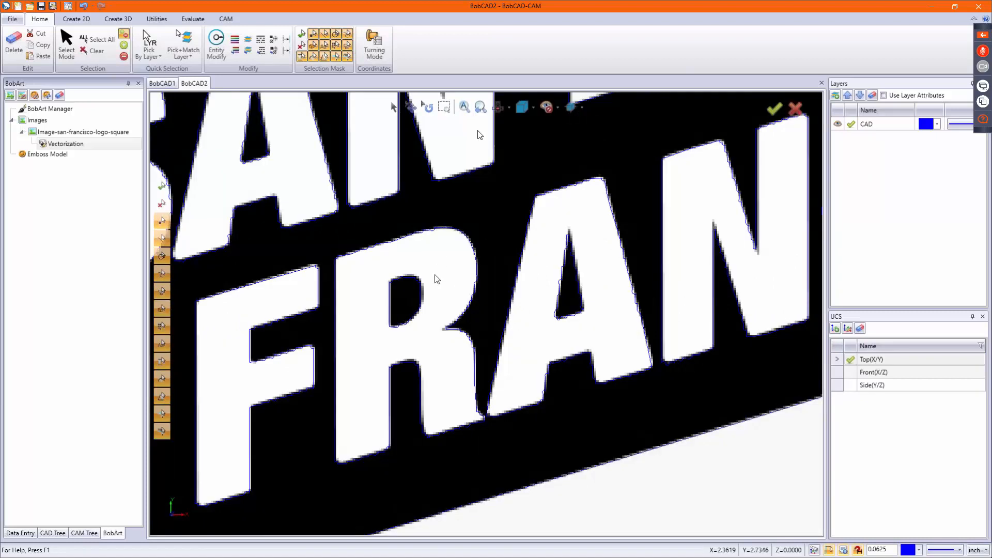
key(i)
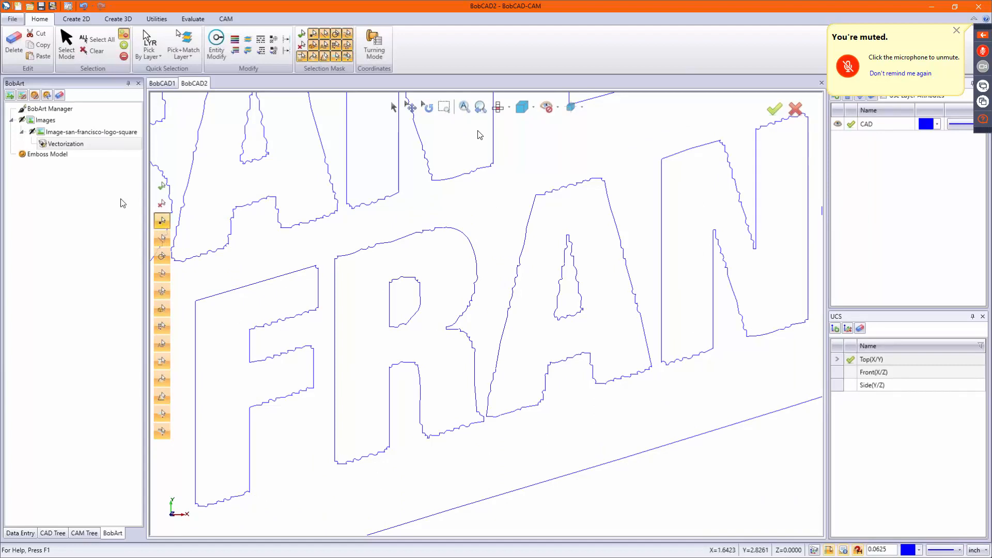
- Edit the vectorization of the San Francisco logo to use an accuracy of 1.2 pixels
right_click(71, 143)
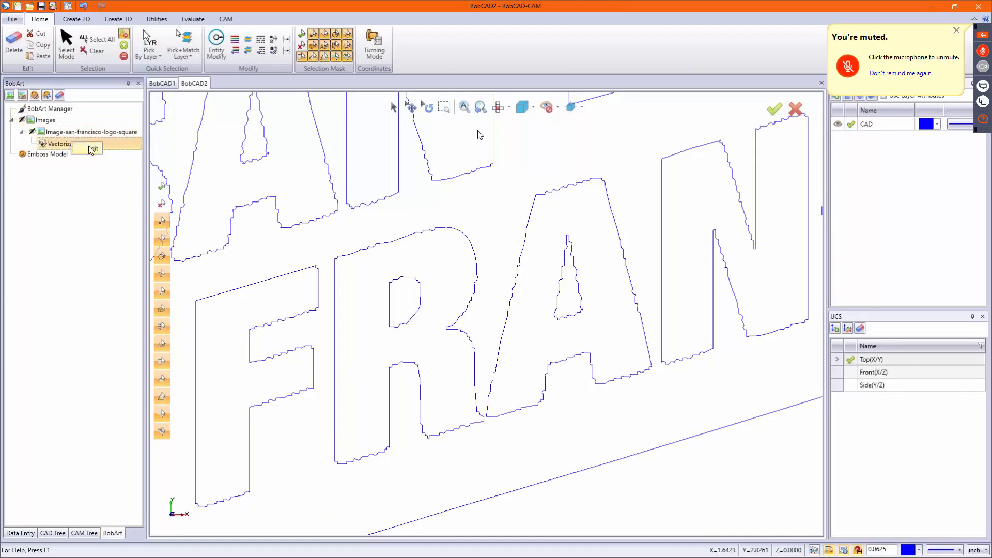
click(92, 149)
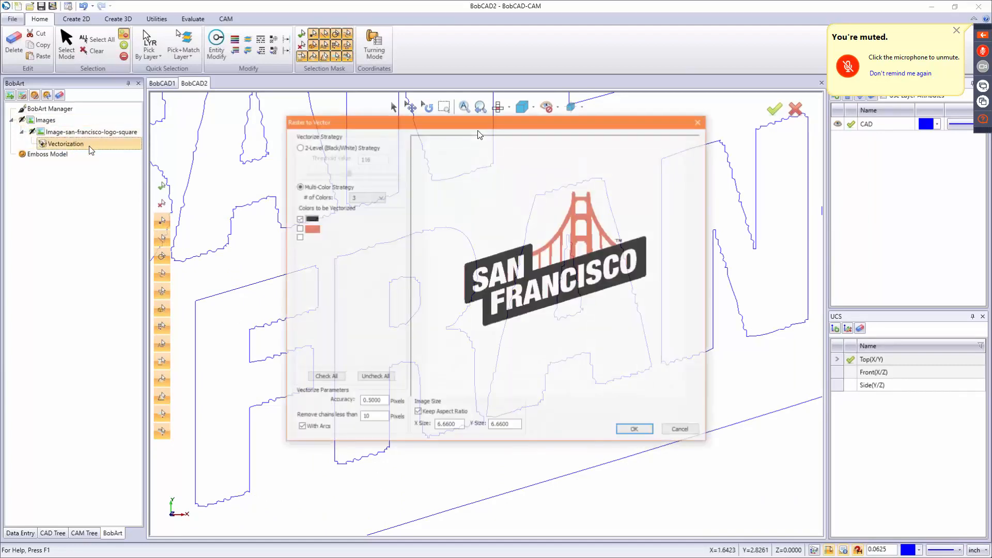
double_click(382, 402)
text(1.2)
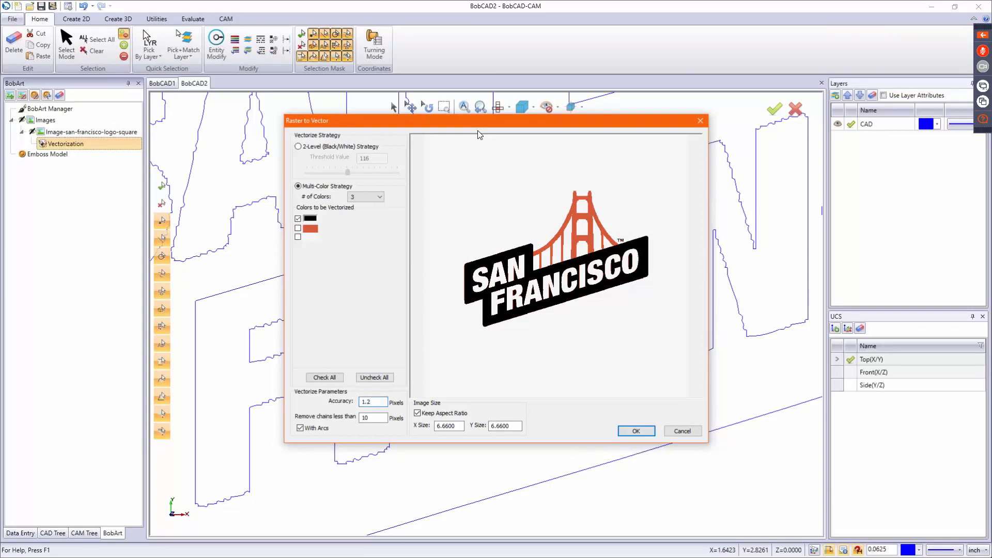
key(Return)
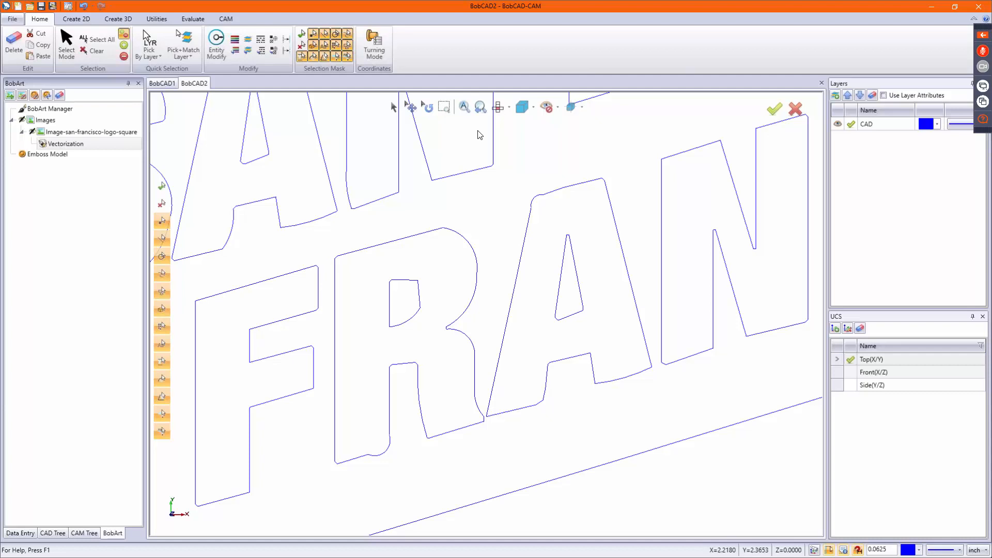
- Quick Trim the small chamfer at the upper outer corner of the letter F, undoing the mistaken trim of its top edge
scroll(398, 366, down, 3)
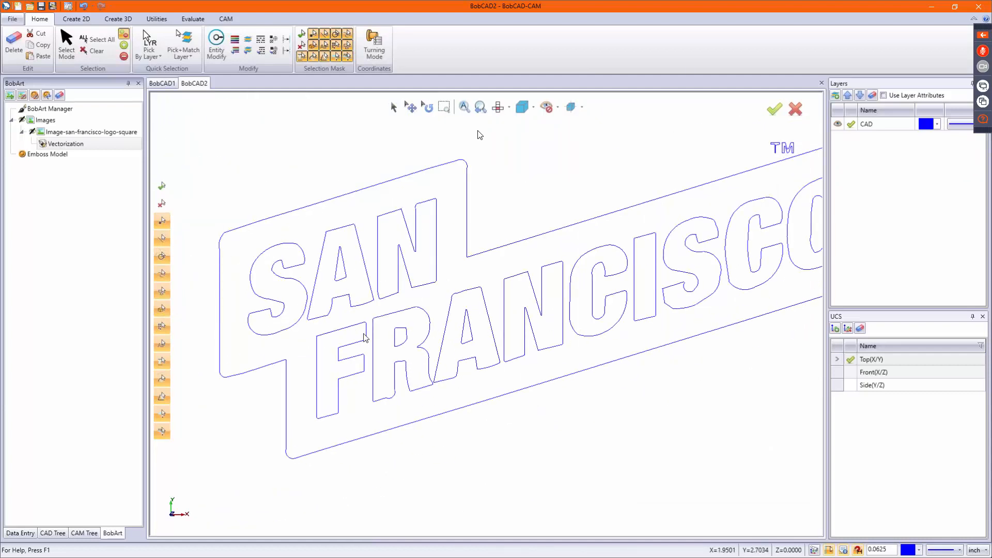
scroll(499, 311, down, 2)
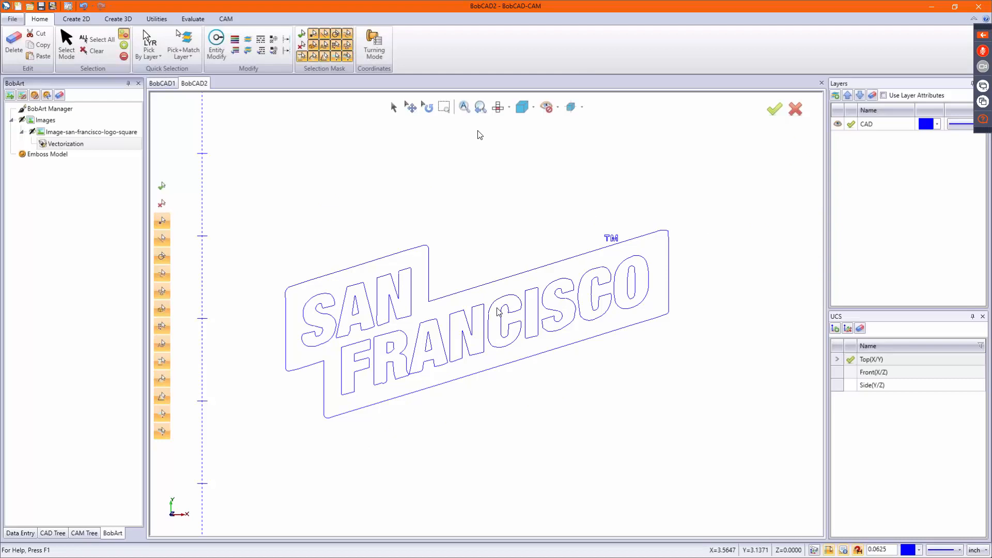
scroll(375, 382, up, 3)
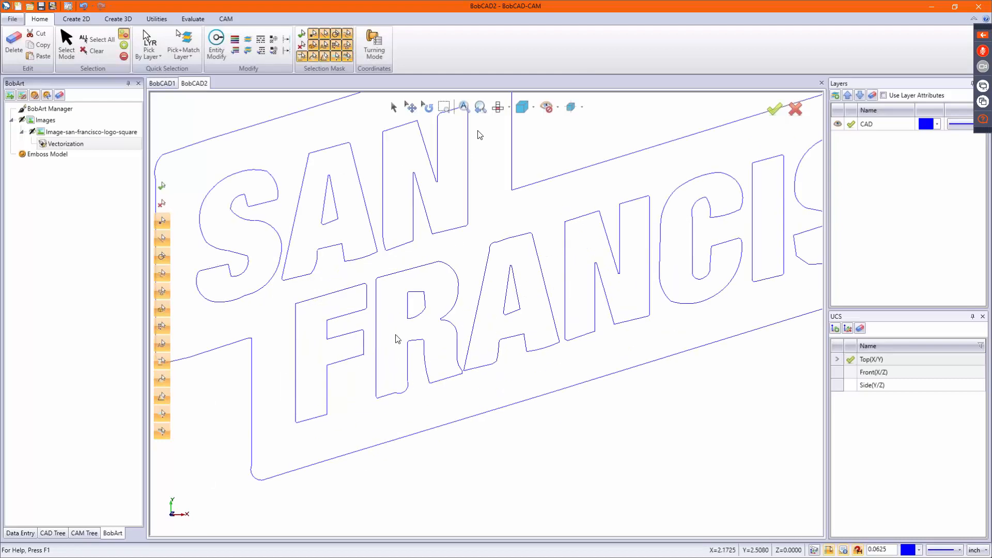
scroll(398, 338, up, 2)
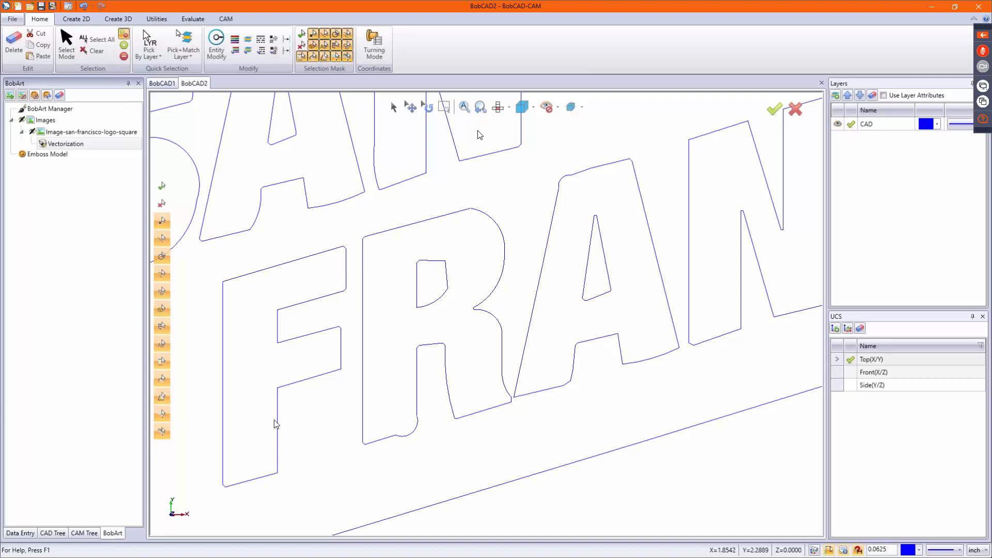
scroll(224, 493, up, 2)
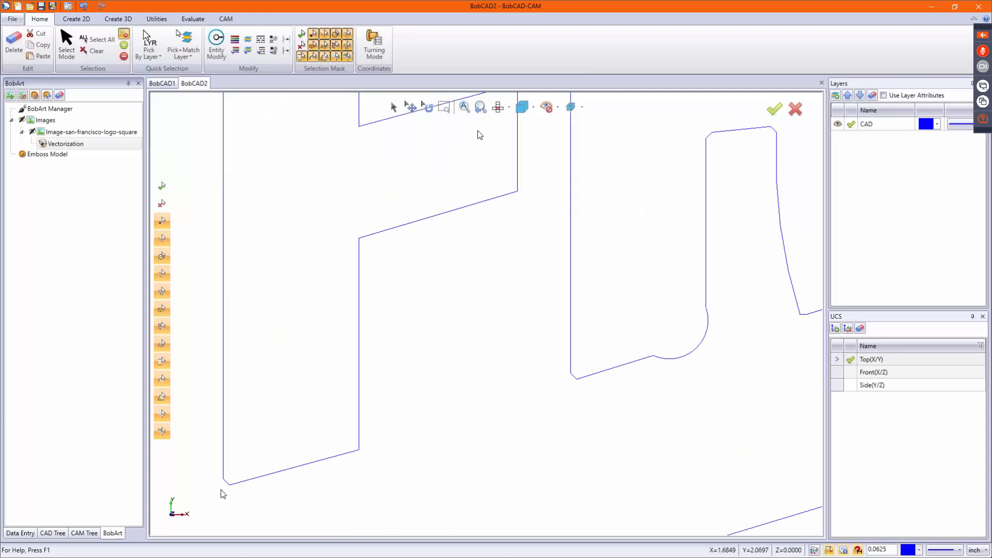
scroll(228, 492, down, 2)
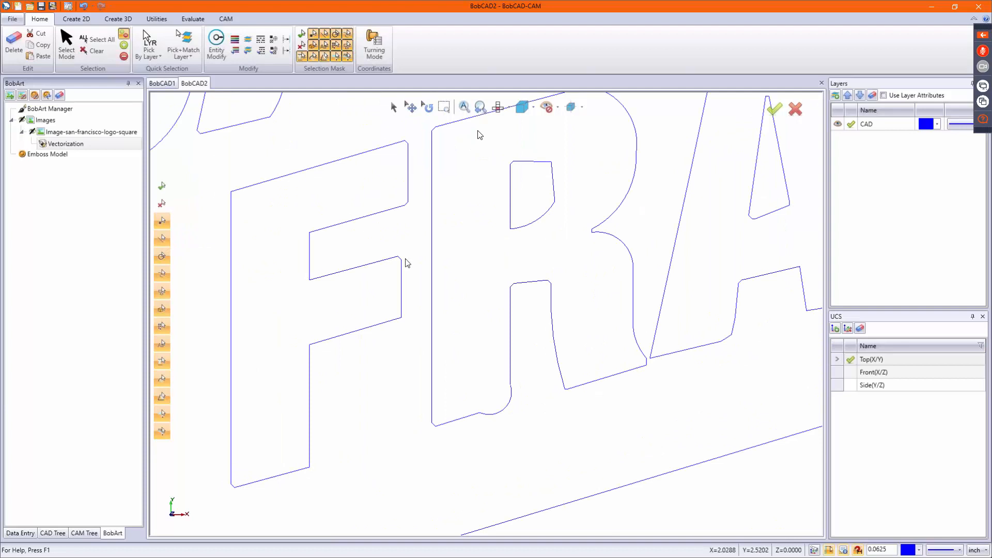
click(157, 19)
click(125, 44)
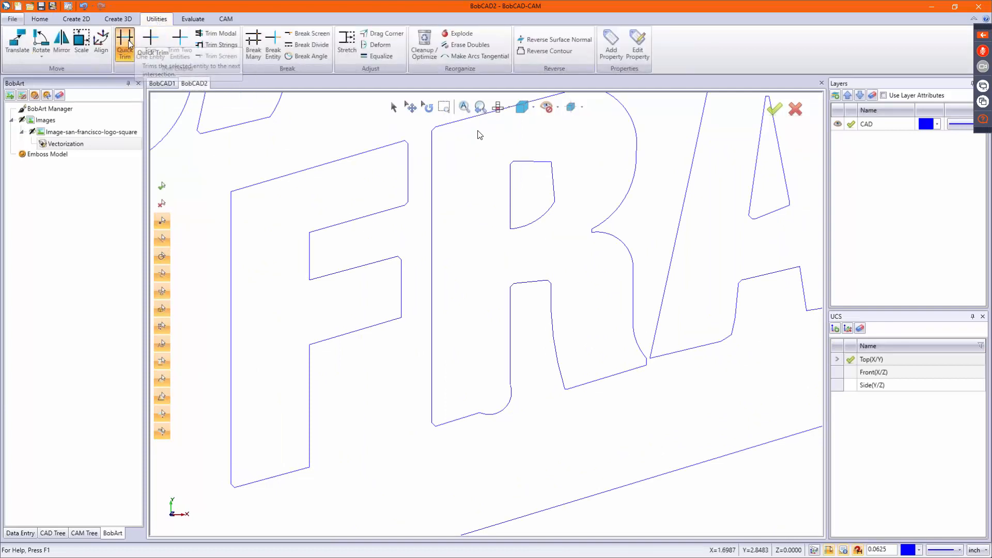
click(404, 142)
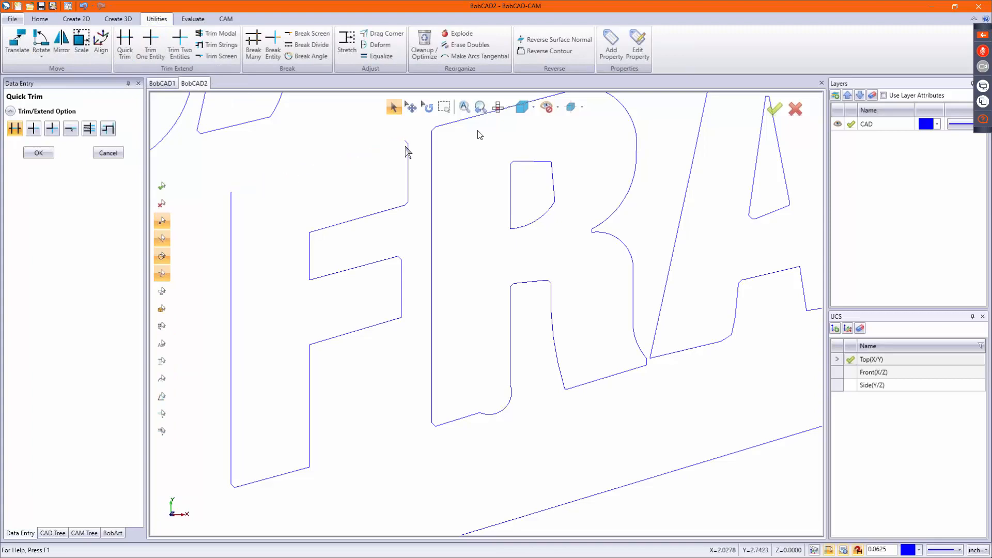
key(ctrl+z)
scroll(406, 144, up, 5)
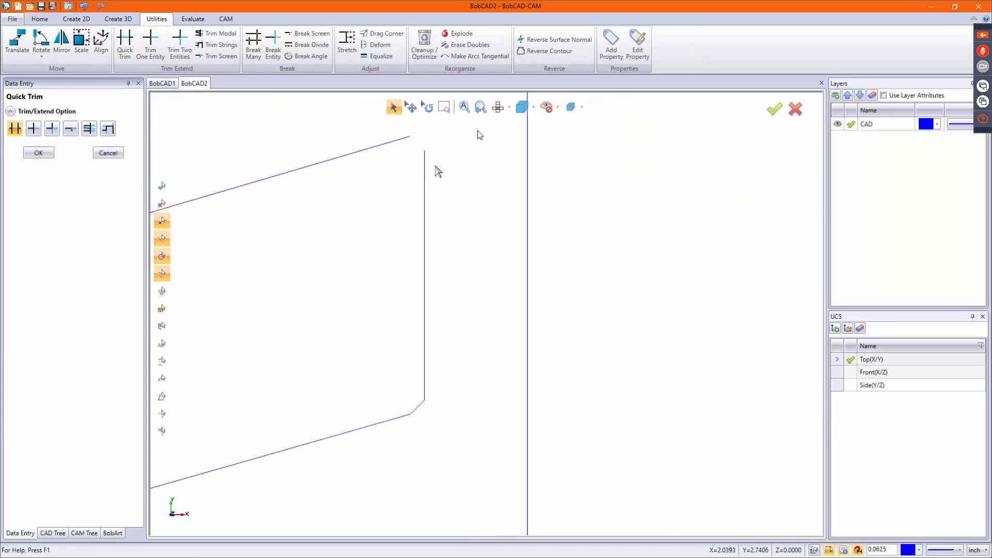
- Undo the trim of the chamfer at the upper outer corner of the letter F
key(ctrl+z)
scroll(413, 175, down, 3)
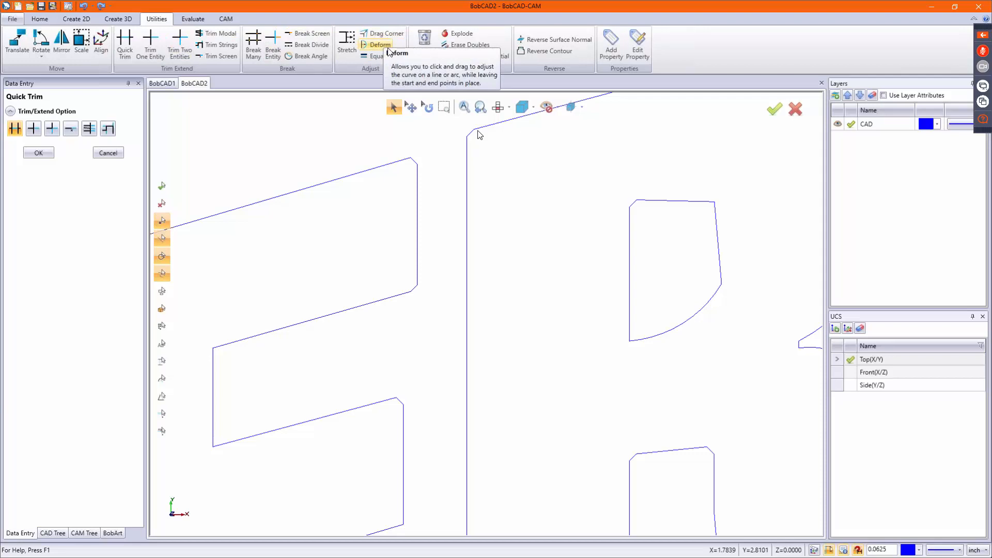
click(382, 33)
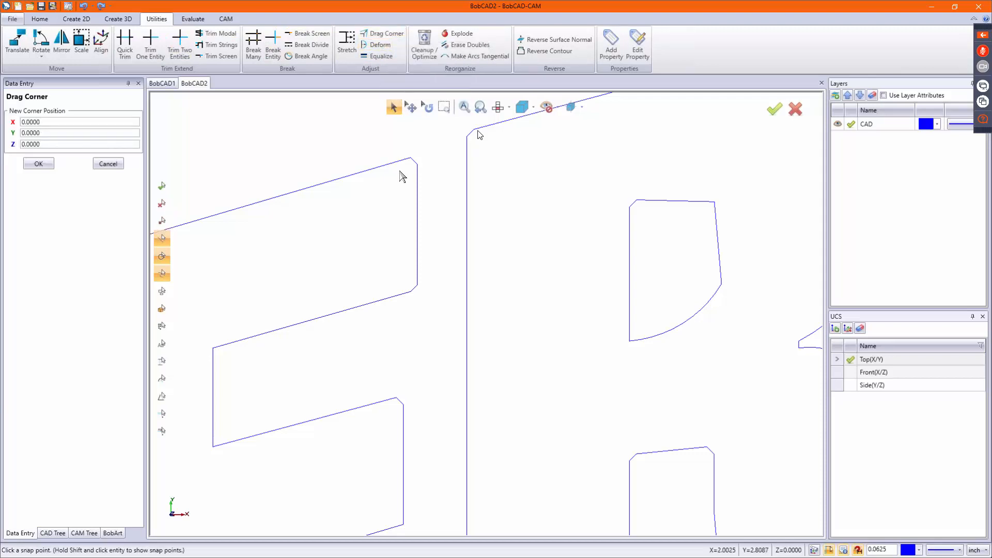
click(418, 286)
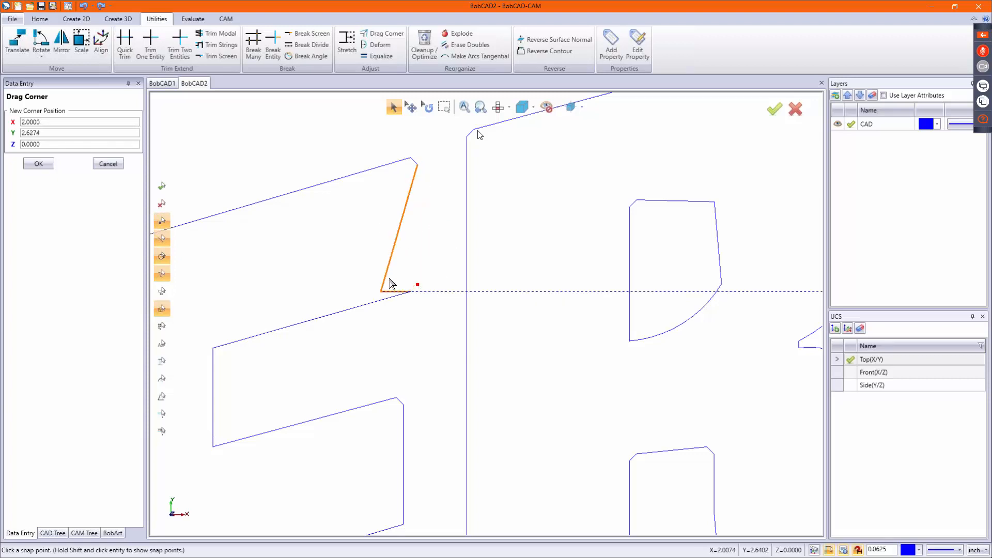
right_click(416, 247)
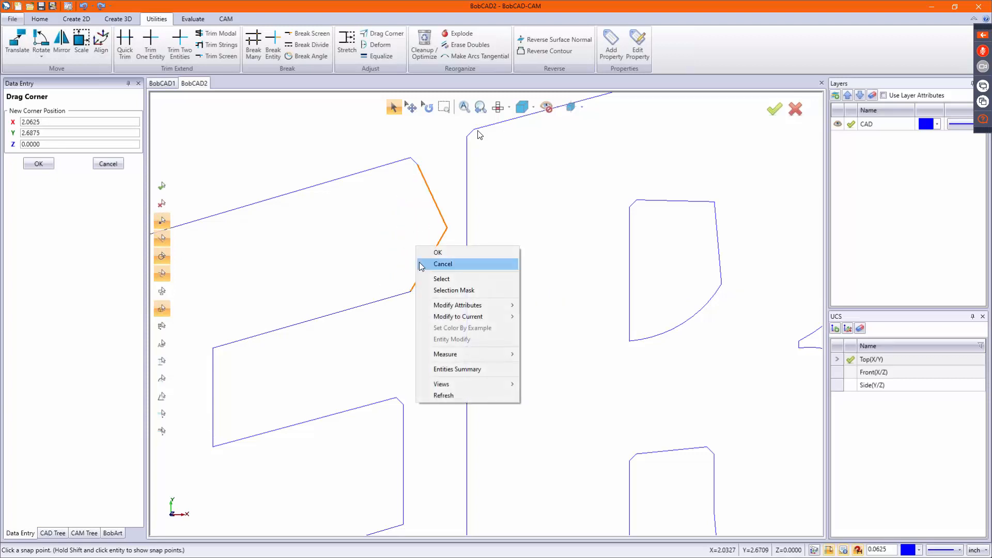
click(424, 270)
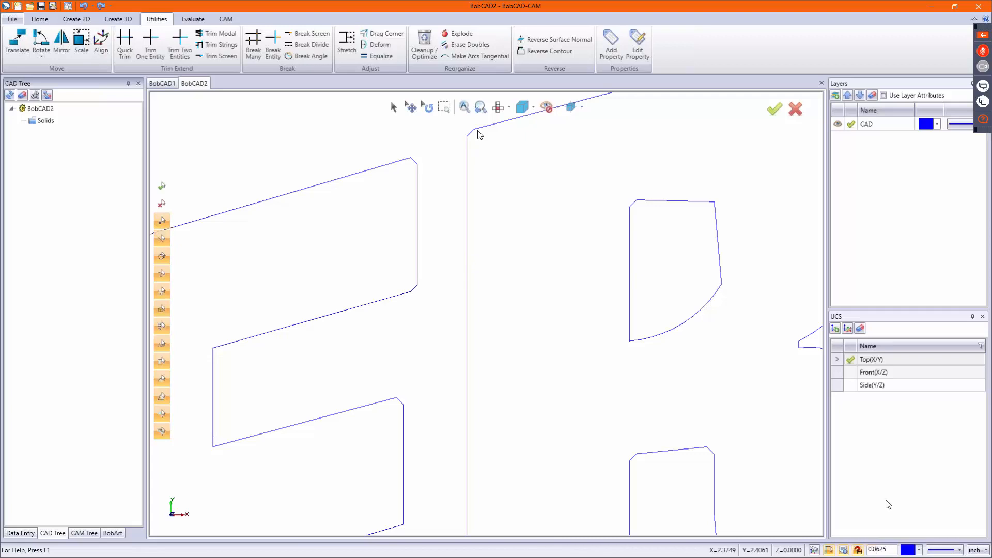
- Turn off snapping to the 0.0625 increment and try Drag Corner on the upper outer corner of the letter F
click(858, 551)
click(380, 34)
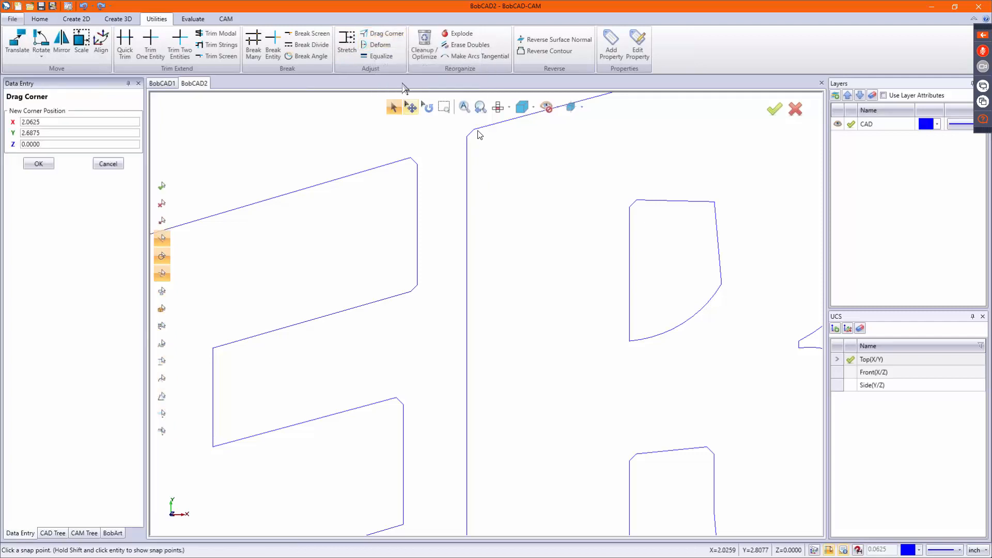
click(418, 165)
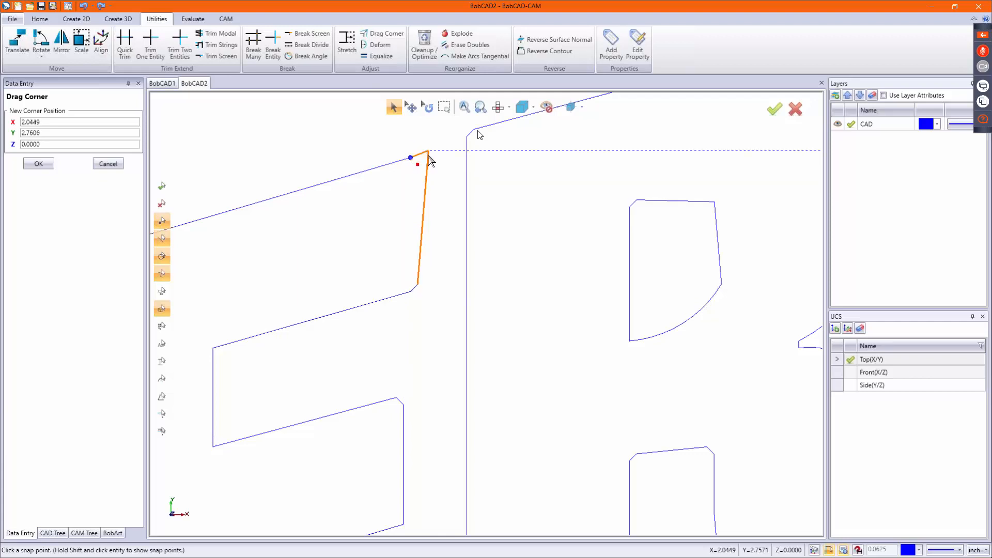
right_click(419, 166)
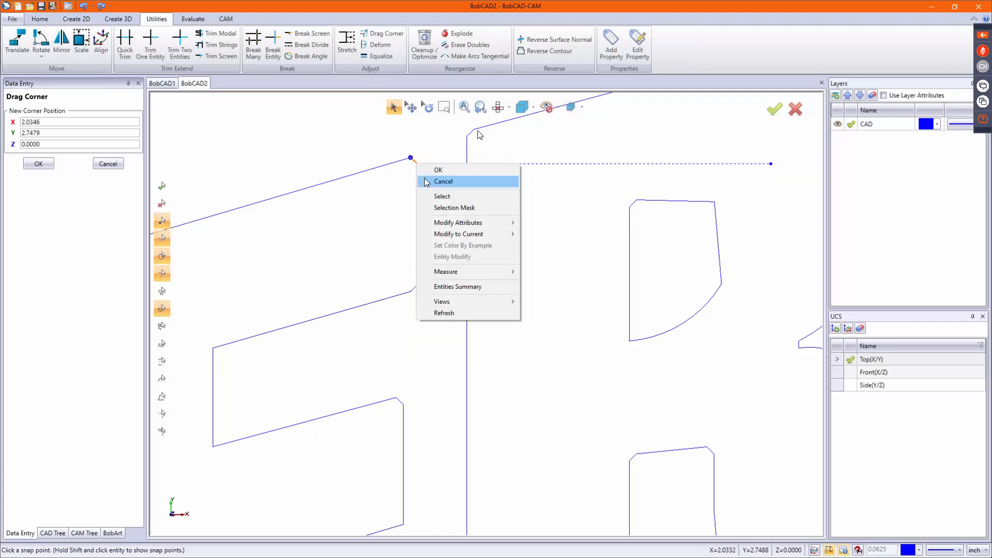
click(425, 178)
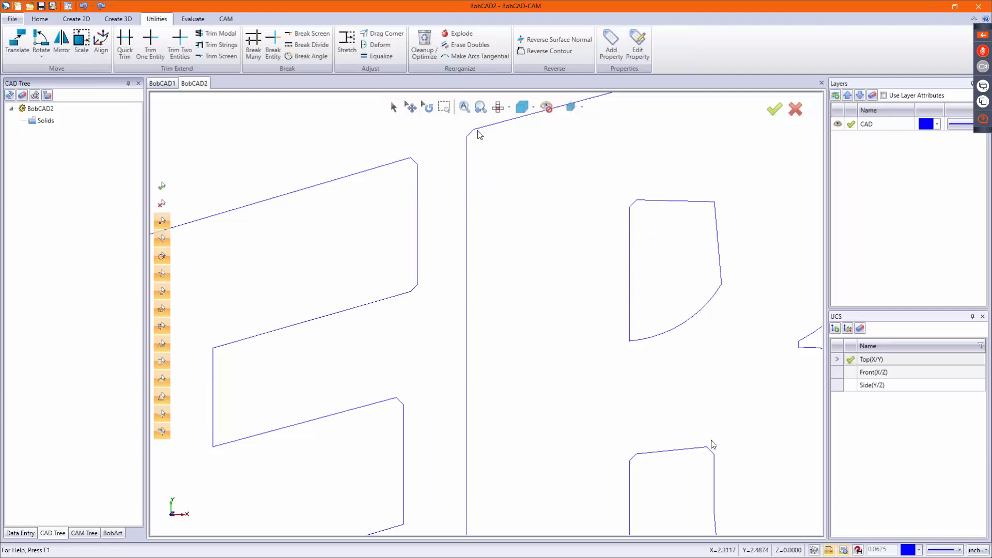
- Turn off the alignment guides and use Drag Corner to square the upper and lower corners at the end of the F's top arm
click(828, 552)
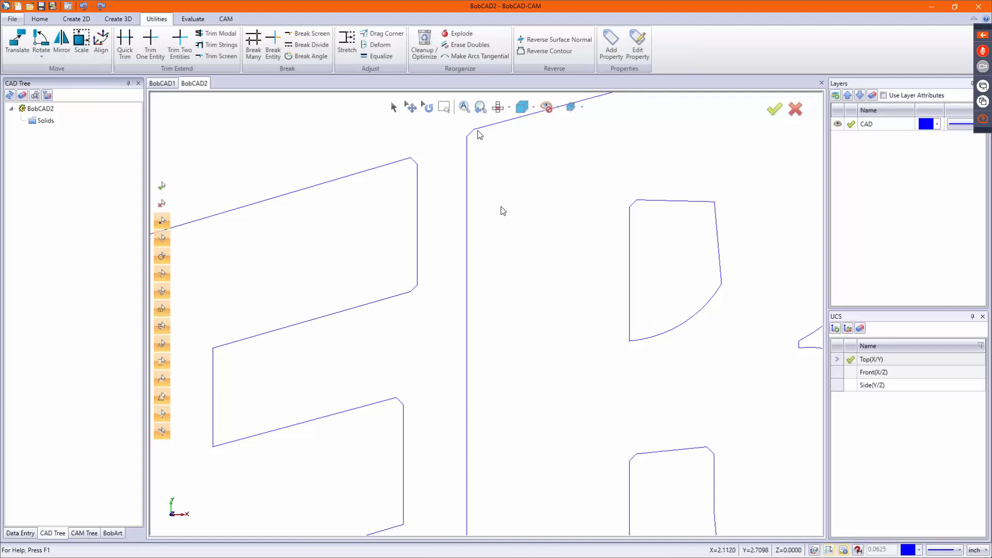
click(376, 33)
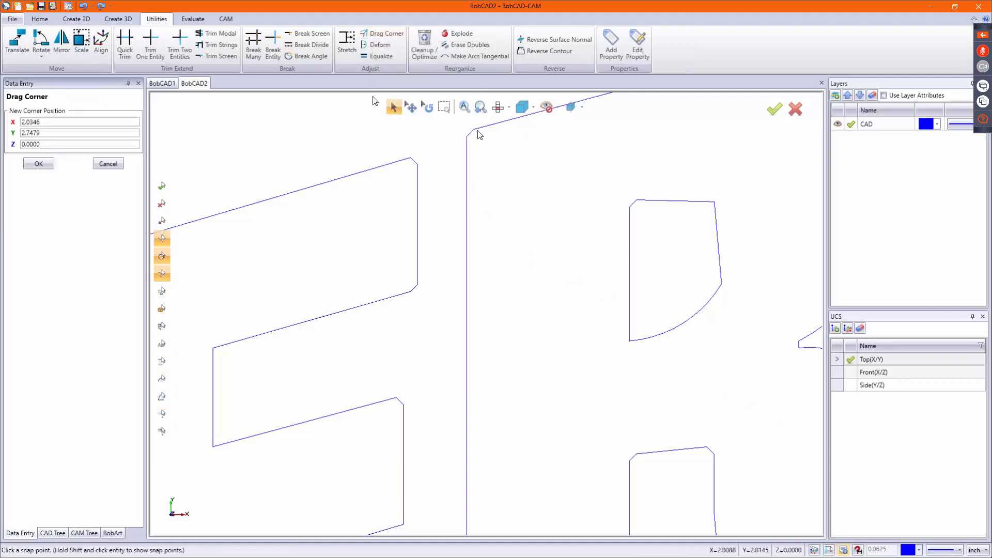
click(419, 160)
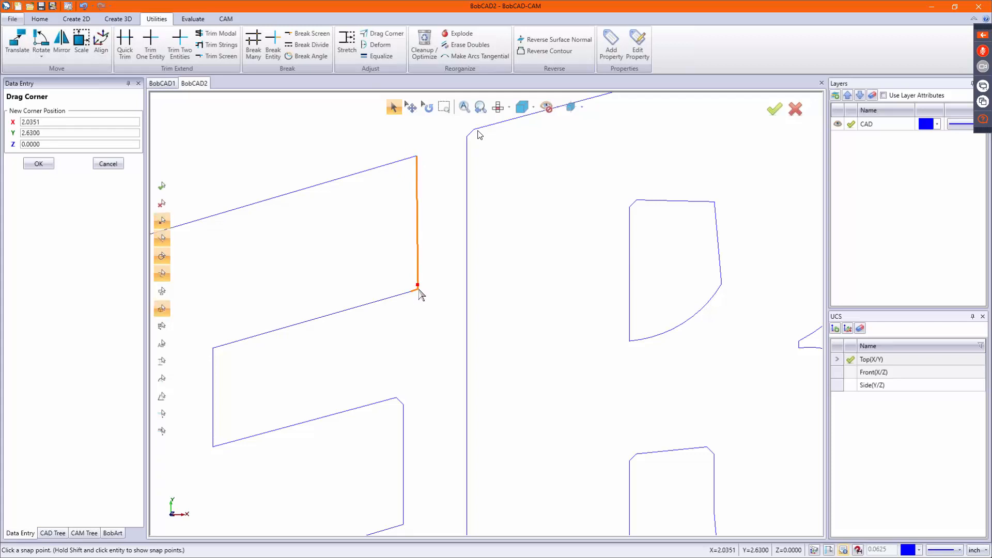
click(419, 290)
- Use Drag Corner to sharpen both chamfered upper corners of the gap between the legs of the R
scroll(449, 200, down, 2)
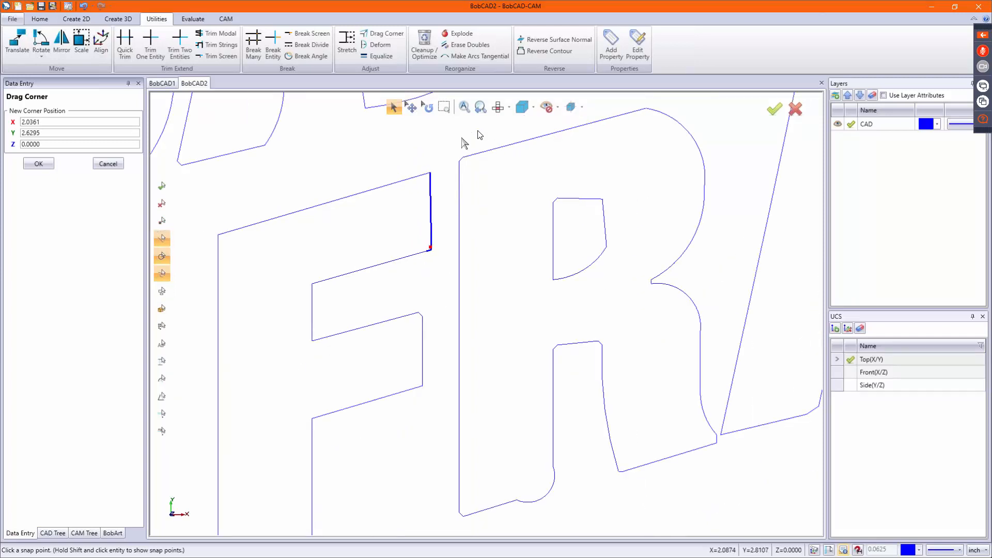
scroll(414, 164, down, 2)
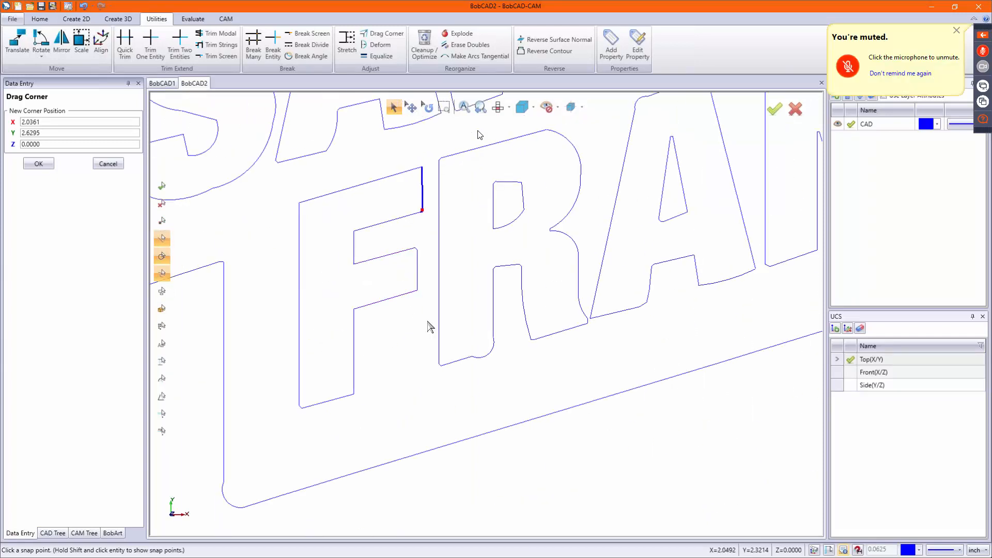
scroll(527, 253, up, 4)
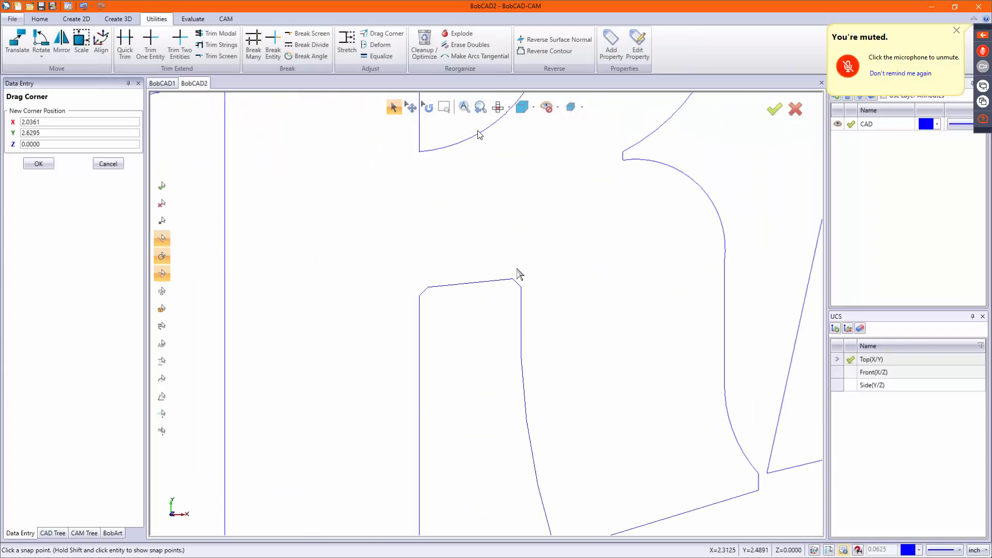
click(511, 285)
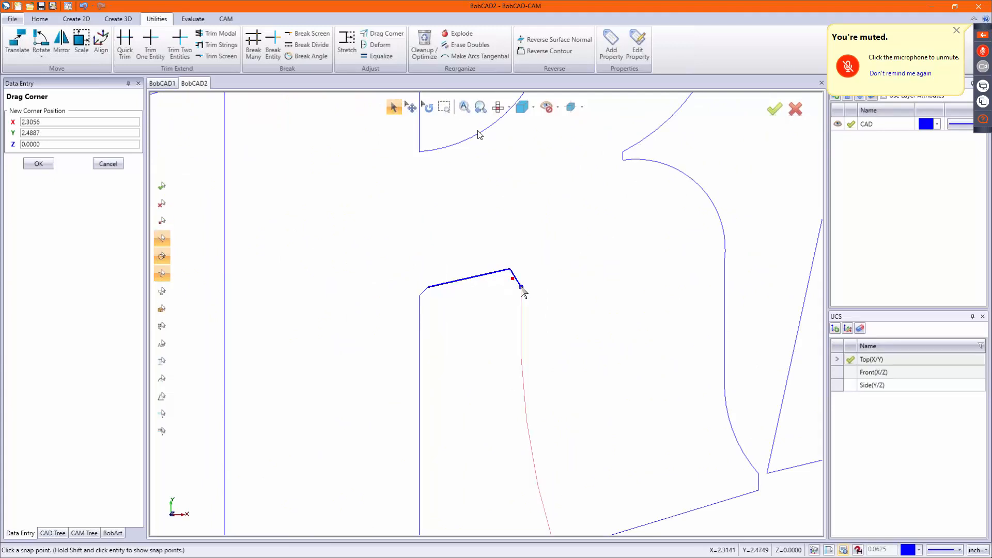
click(517, 290)
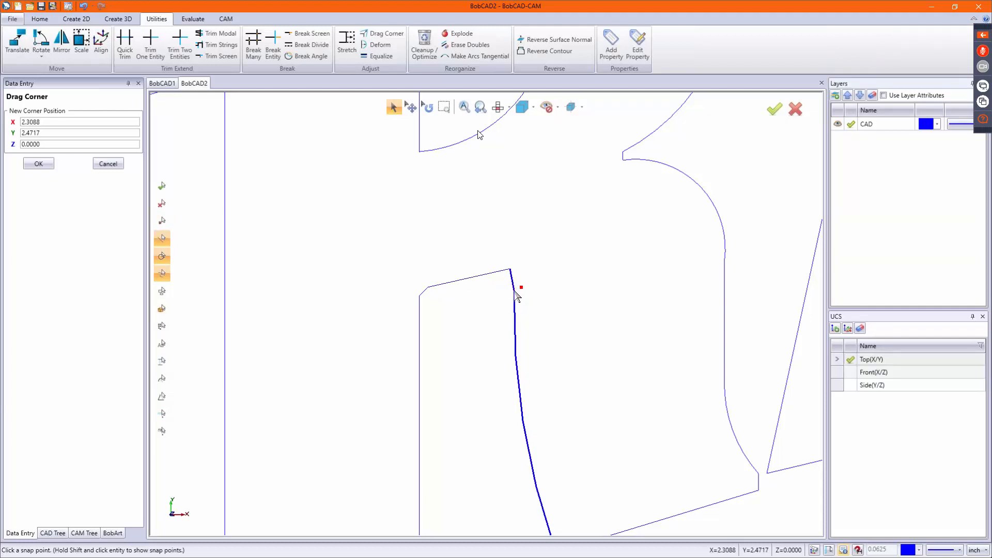
click(419, 300)
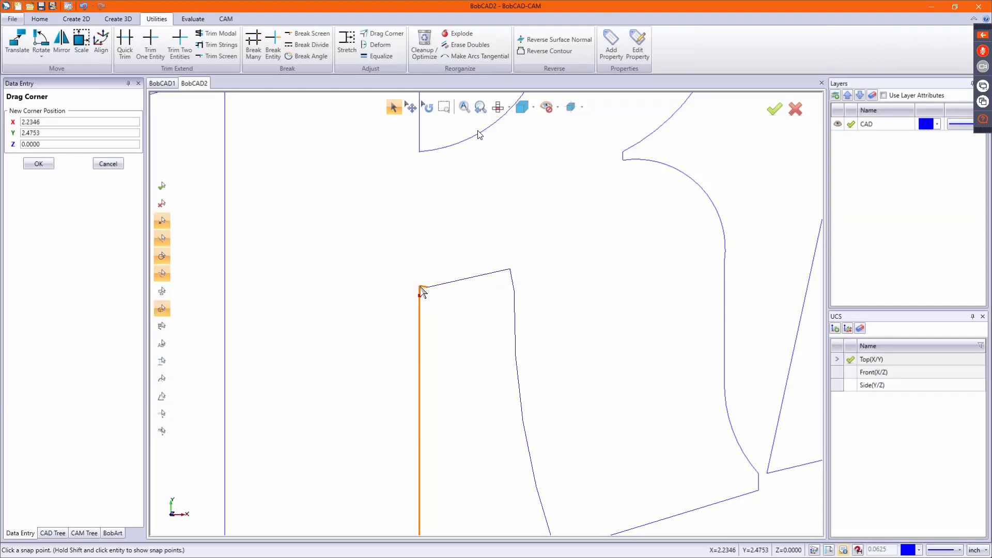
click(420, 295)
- Drag the lower inner corner of the R's left leg downward and Deform the arc there into a straight bottom edge
scroll(445, 305, down, 3)
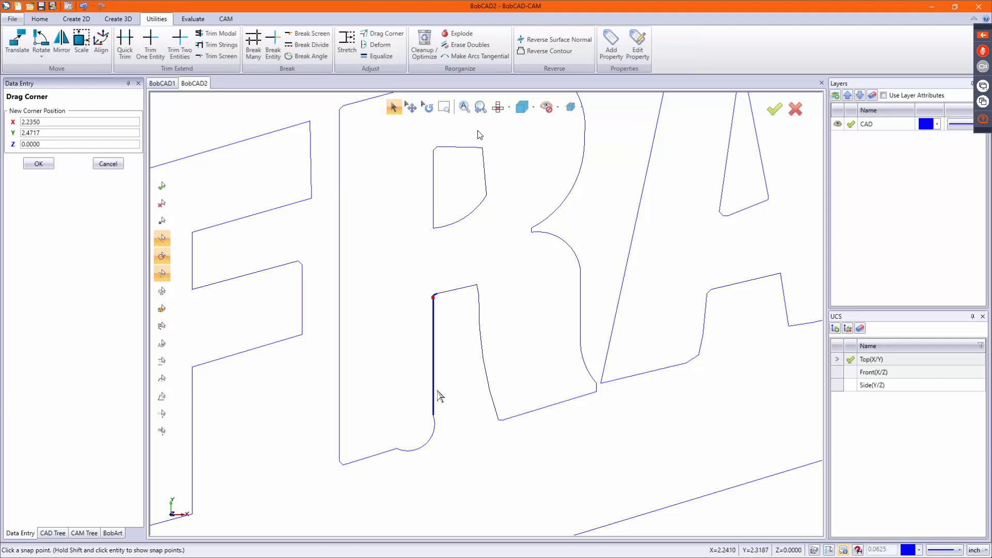
click(435, 441)
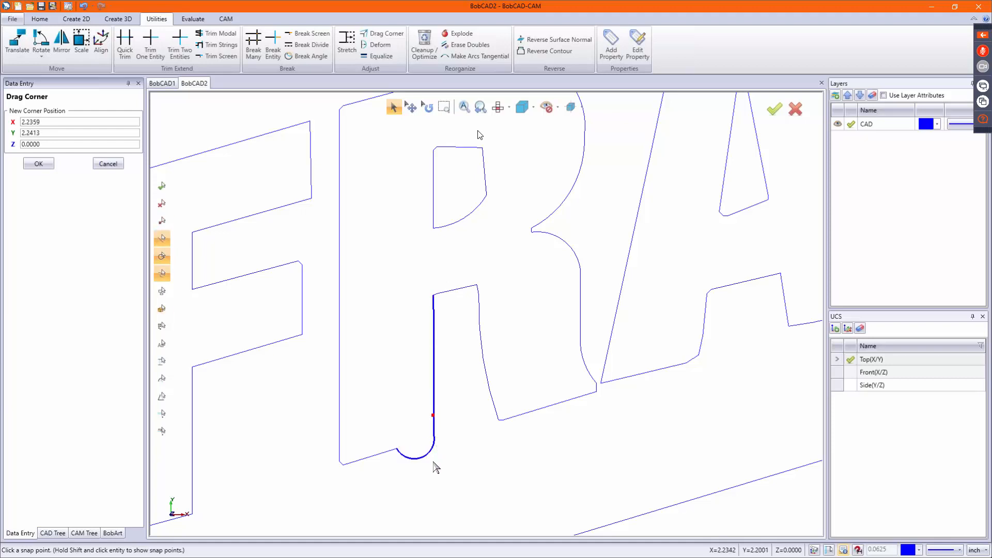
click(381, 46)
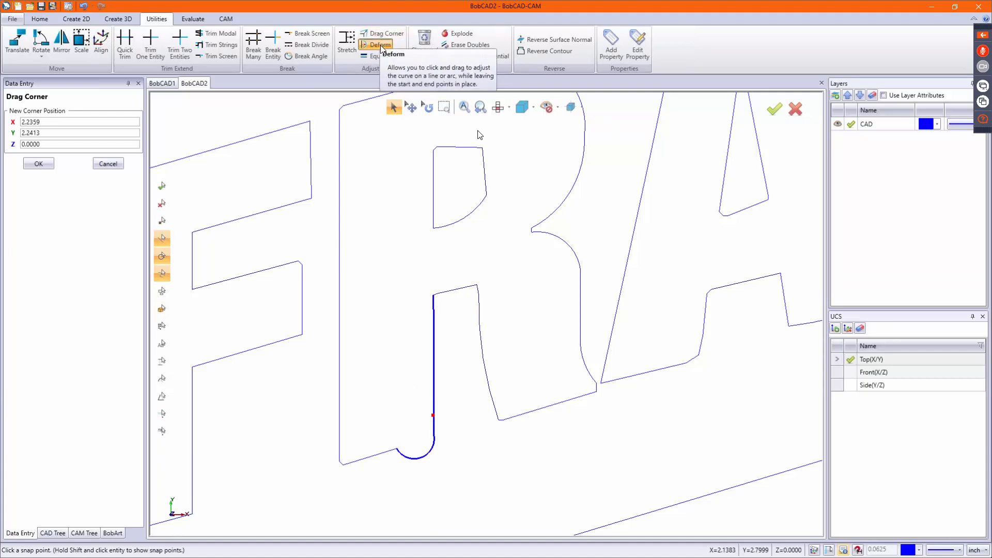
click(421, 450)
click(421, 452)
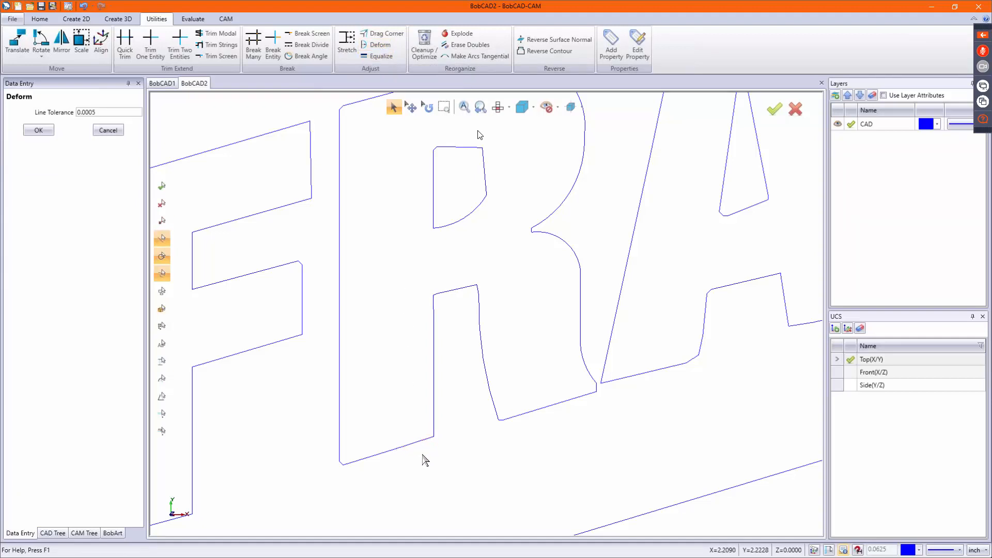
- Deform the right and top edges of the R's inner opening into outward arcs, and reshape the inner edge of its right leg
scroll(407, 323, down, 2)
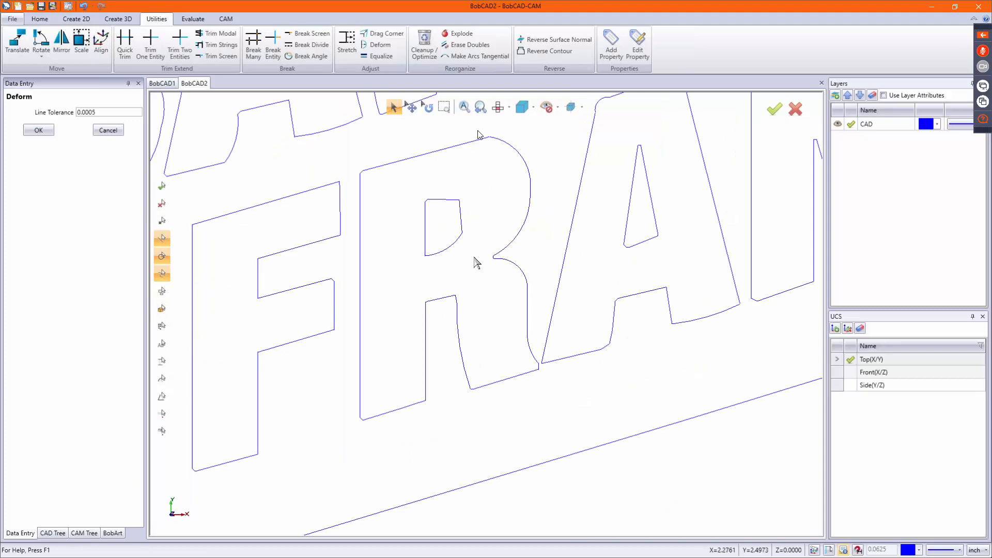
click(461, 212)
click(465, 214)
click(448, 199)
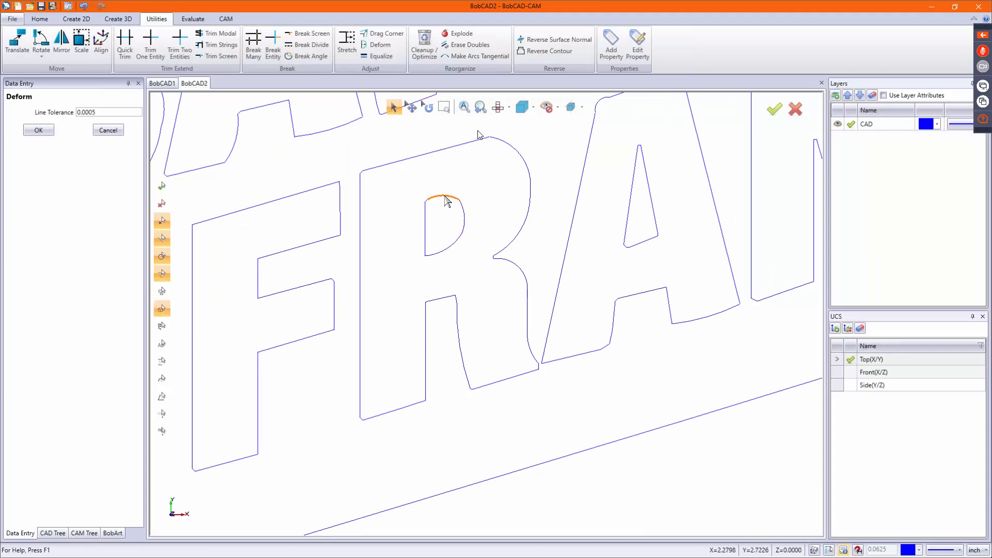
click(446, 199)
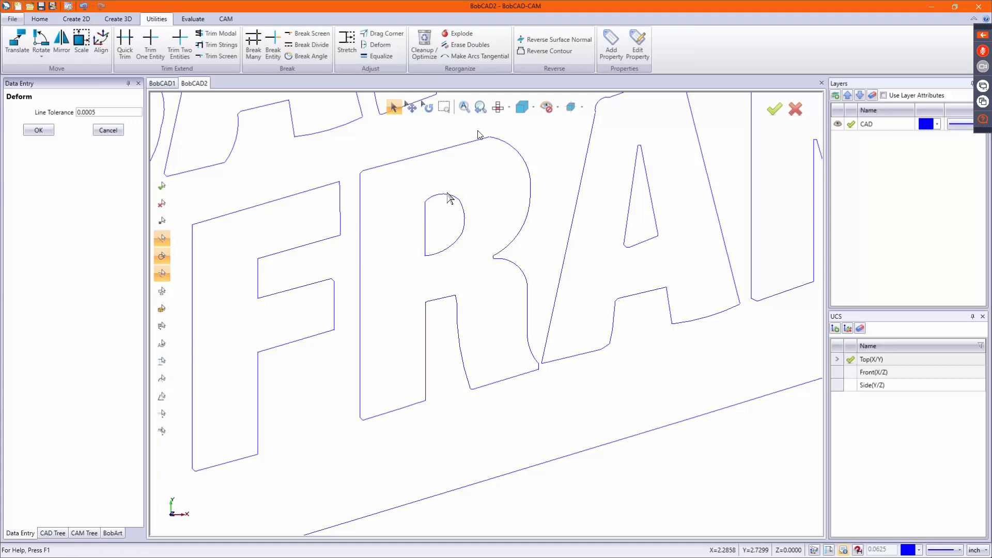
click(458, 330)
click(460, 332)
- Deform the slanted inner edge of the left foot of the A in SAN and smooth the lower outer curve of the S
scroll(474, 306, down, 3)
scroll(330, 258, up, 2)
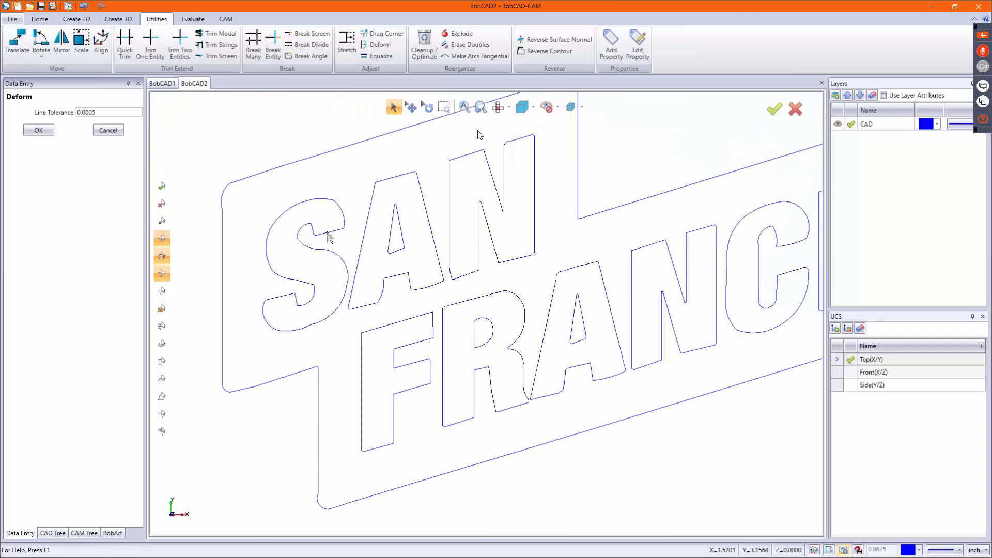
click(407, 324)
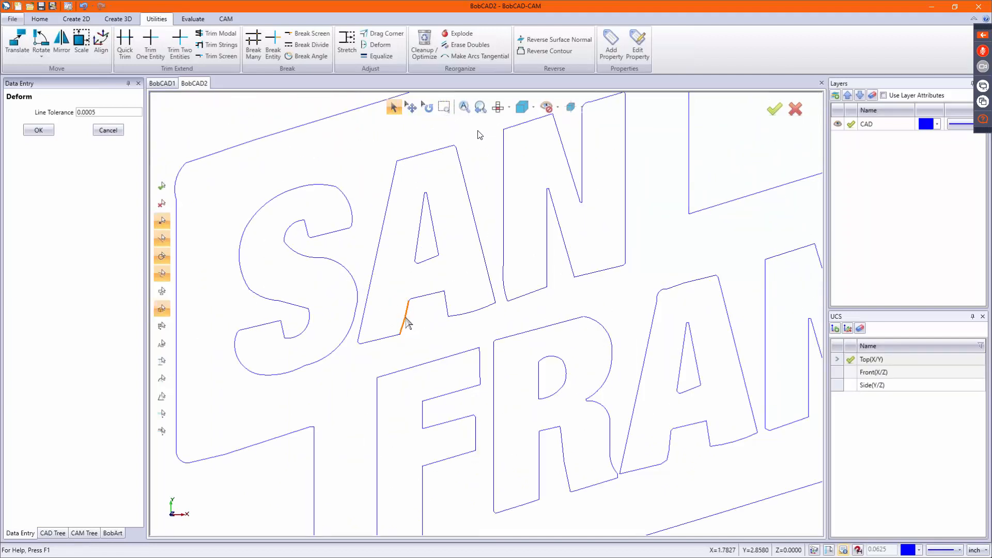
click(405, 317)
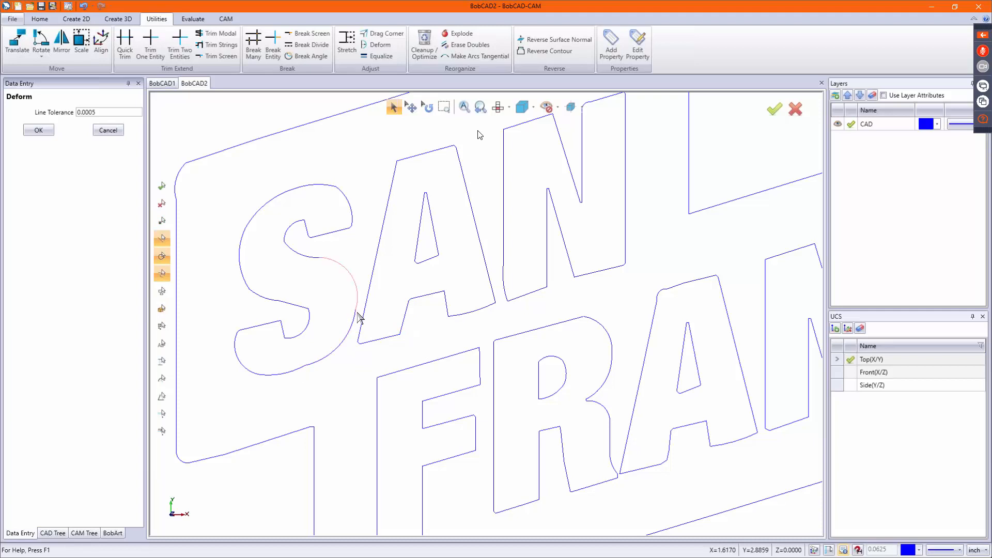
click(339, 348)
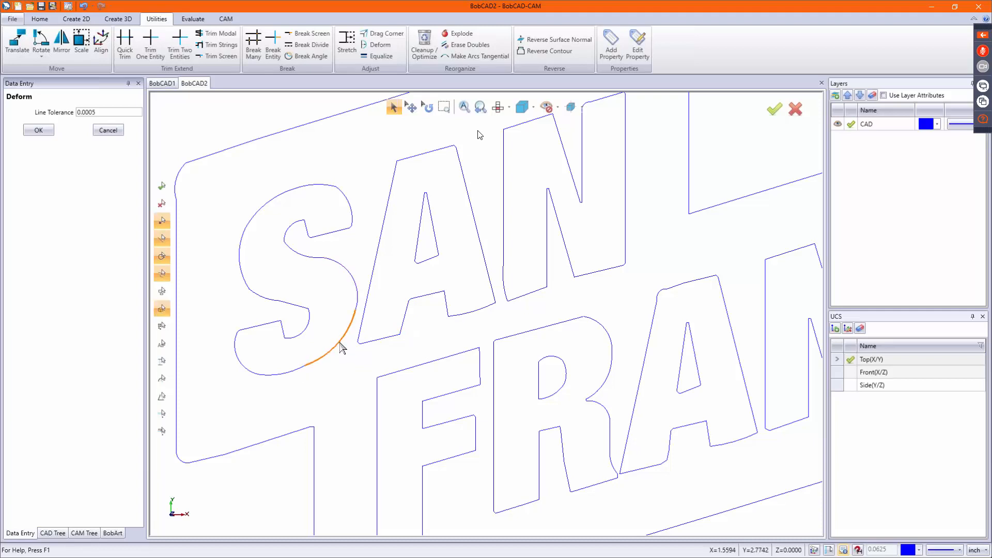
click(339, 347)
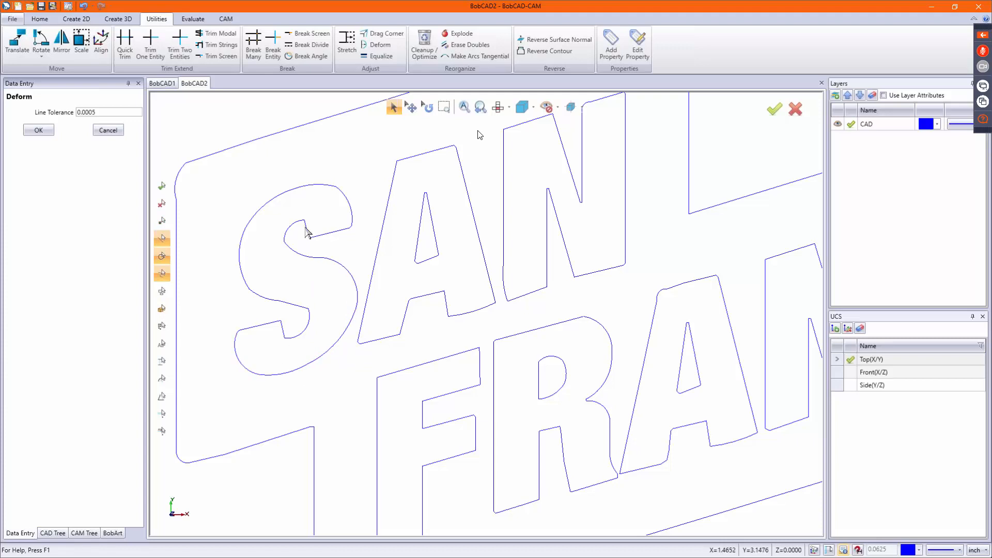
- Smooth the upper inner curves of the S and the upper-left corner of the A in FRANCISCO with Deform, and end the command
click(292, 255)
click(291, 251)
click(289, 227)
click(288, 226)
click(658, 293)
click(659, 295)
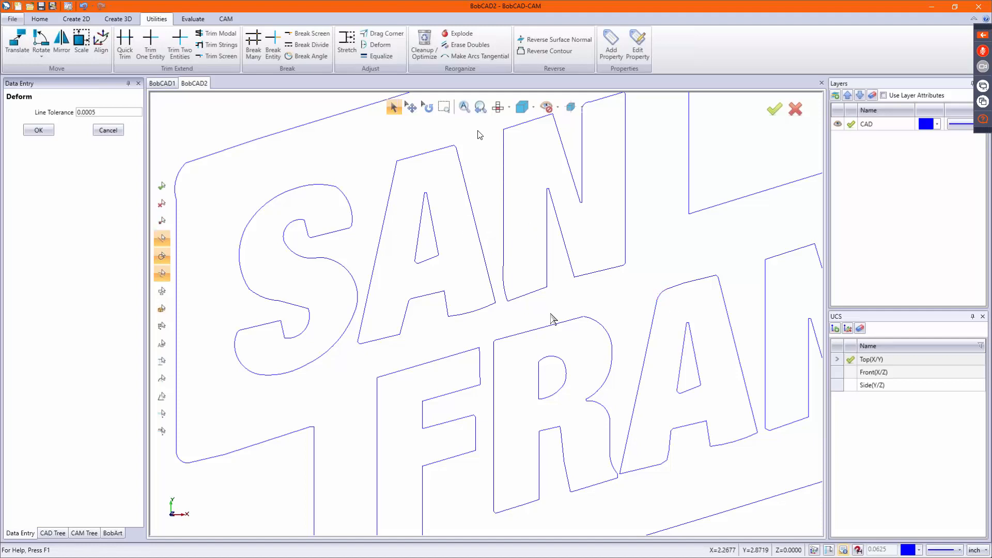
scroll(461, 321, down, 3)
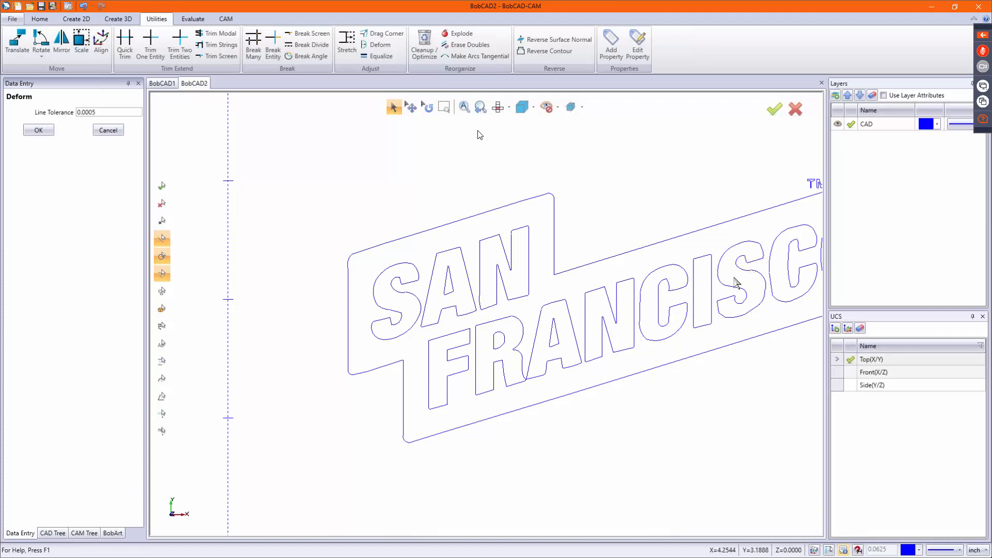
right_click(245, 314)
click(260, 331)
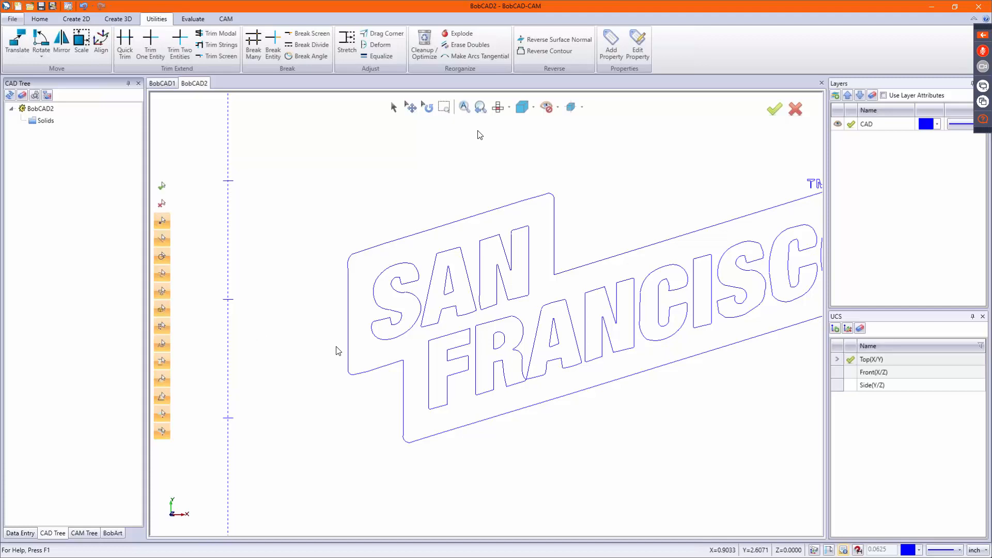
- Edit the San Francisco logo's vectorization with an accuracy of 2 pixels and inspect the lettering in FRANCISCO
scroll(331, 393, down, 3)
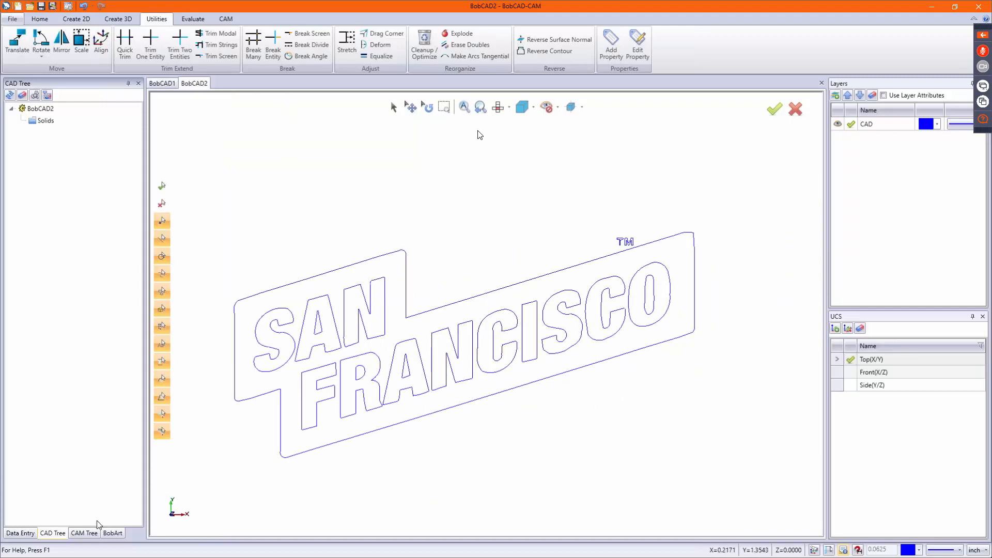
click(84, 532)
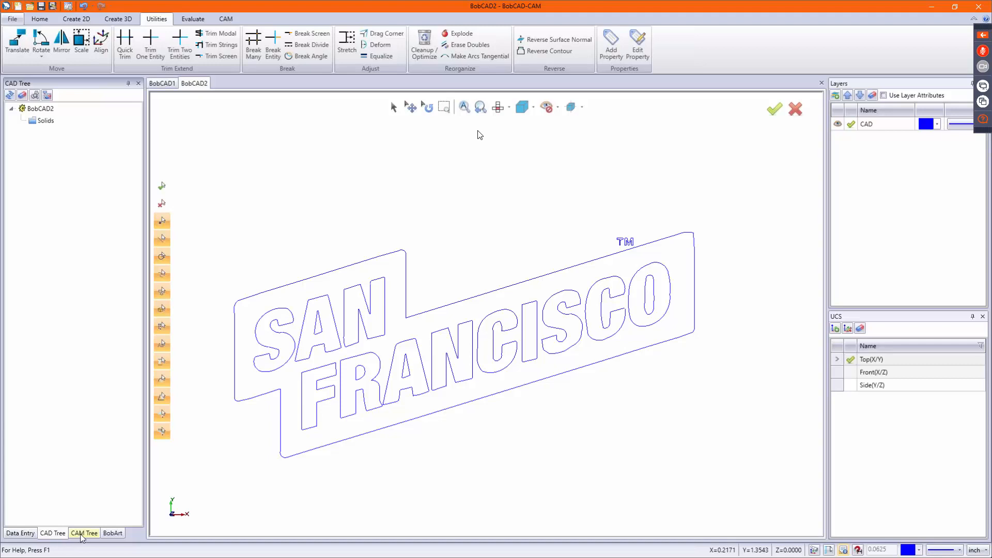
click(112, 533)
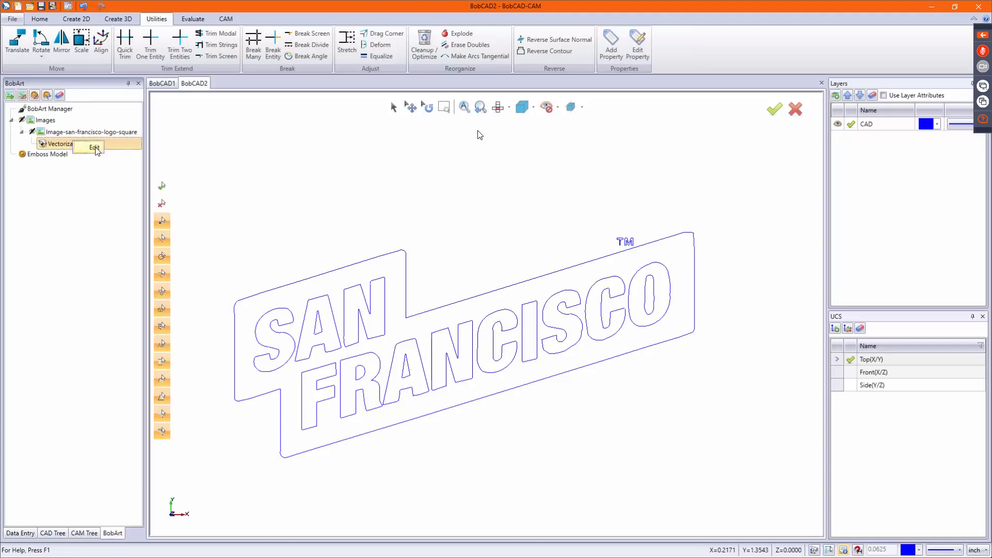
double_click(72, 144)
drag(383, 402, 350, 401)
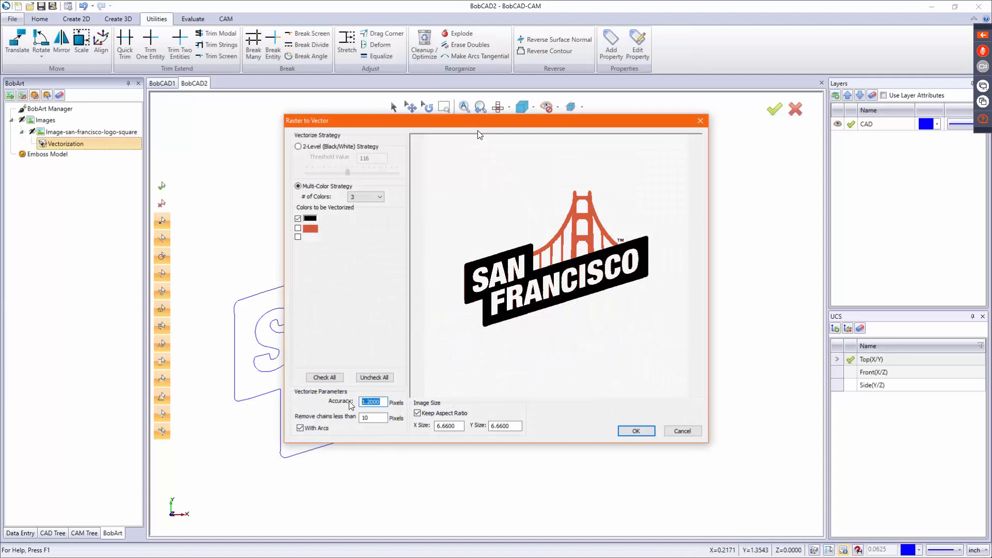
text(10)
key(Return)
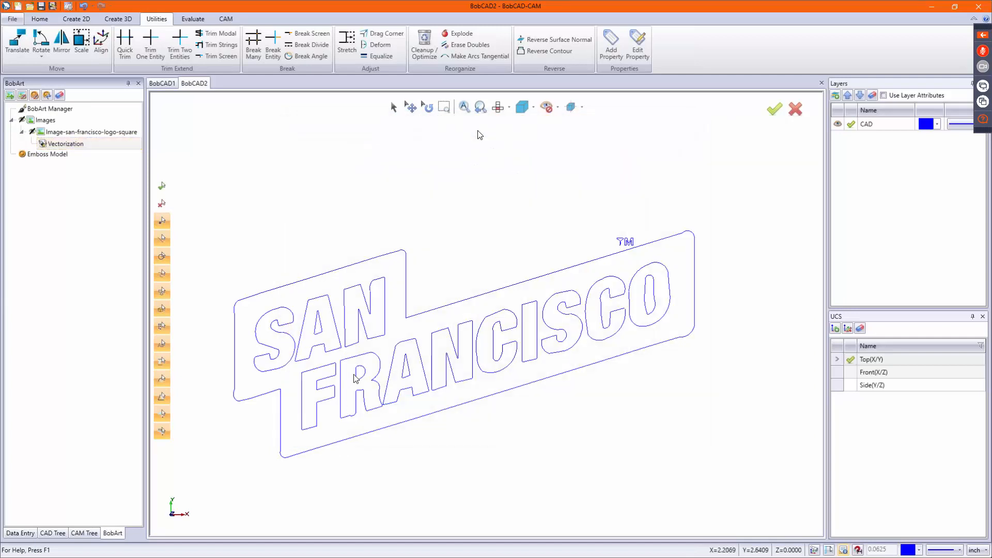
scroll(357, 401, up, 3)
scroll(357, 419, up, 2)
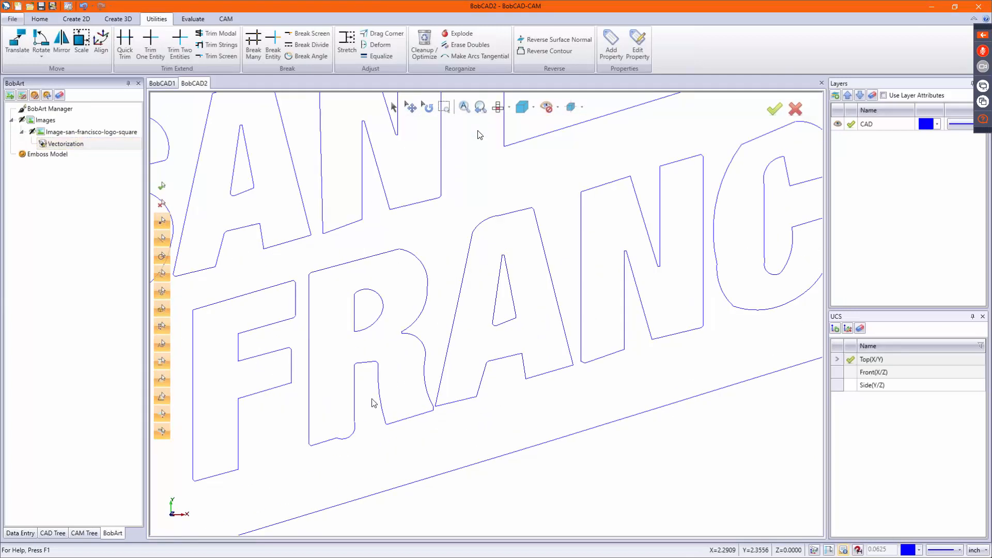
scroll(369, 411, down, 3)
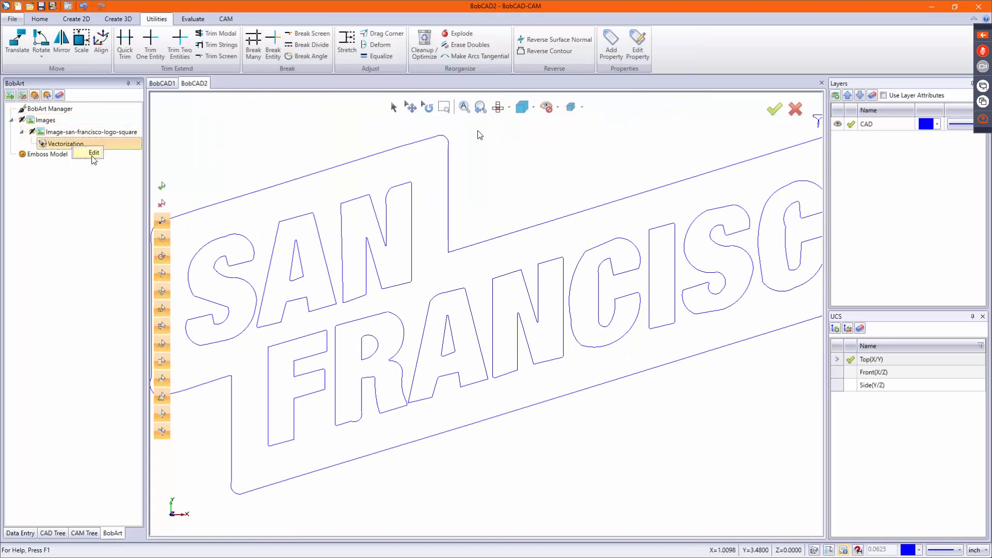
- Re-vectorize the San Francisco logo with an accuracy of 3 pixels
double_click(66, 144)
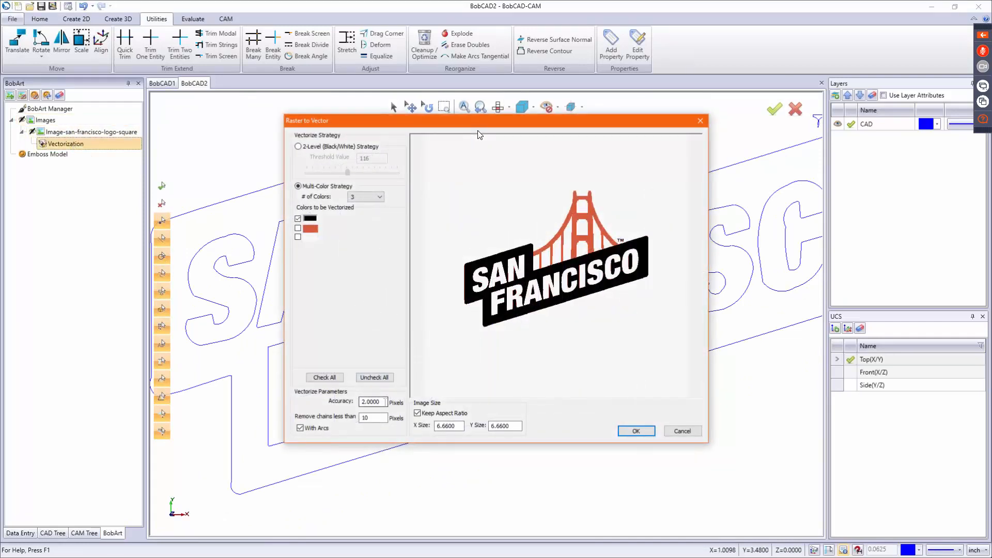
double_click(378, 403)
text(10)
key(Return)
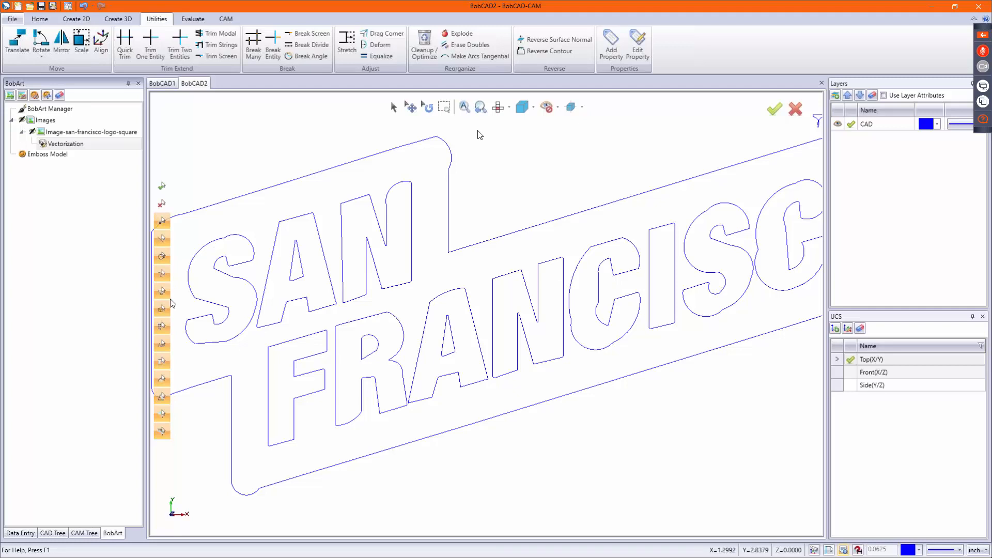
- Re-vectorize the logo with an accuracy of 0.5 pixels and examine the edges of the letters
right_click(69, 145)
click(83, 154)
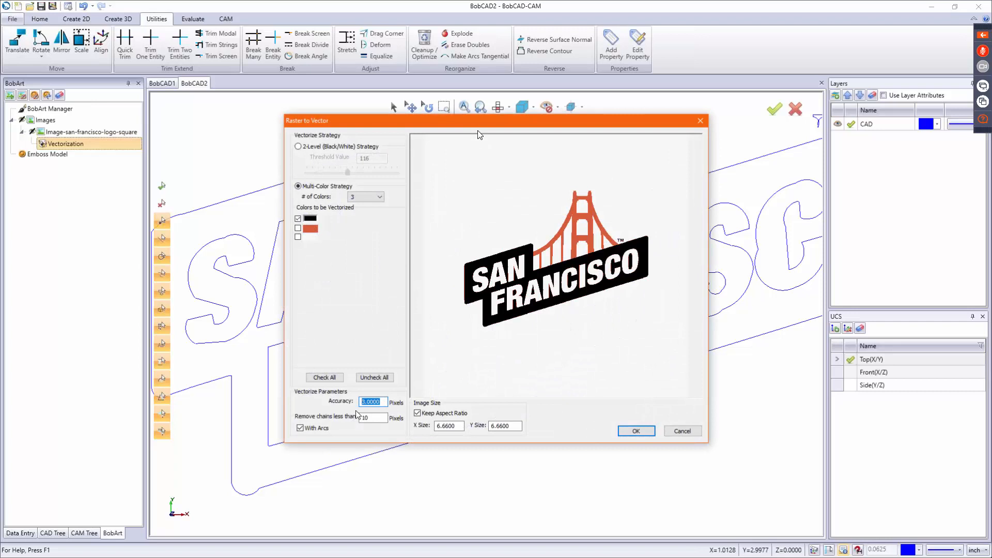
text(.5)
key(Return)
scroll(362, 416, up, 3)
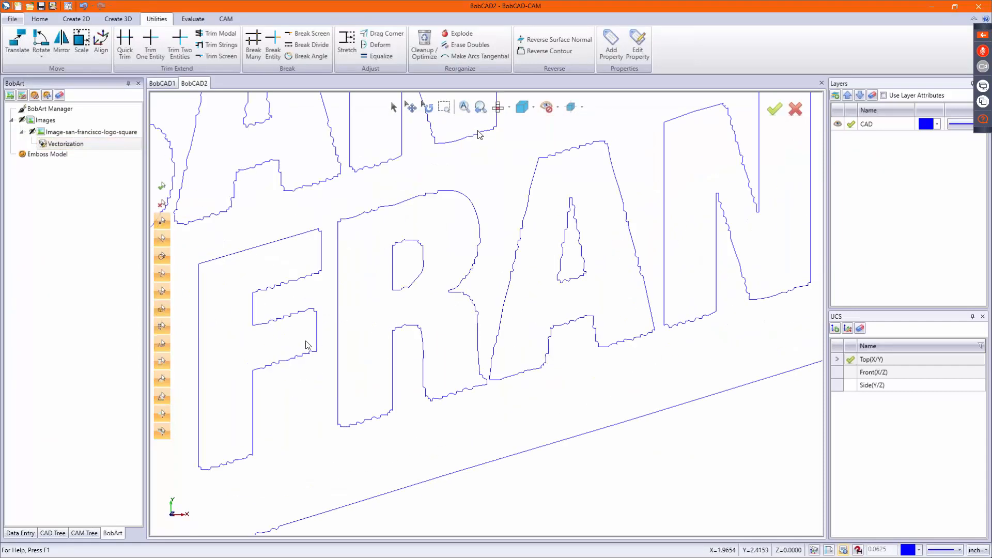
scroll(547, 354, down, 3)
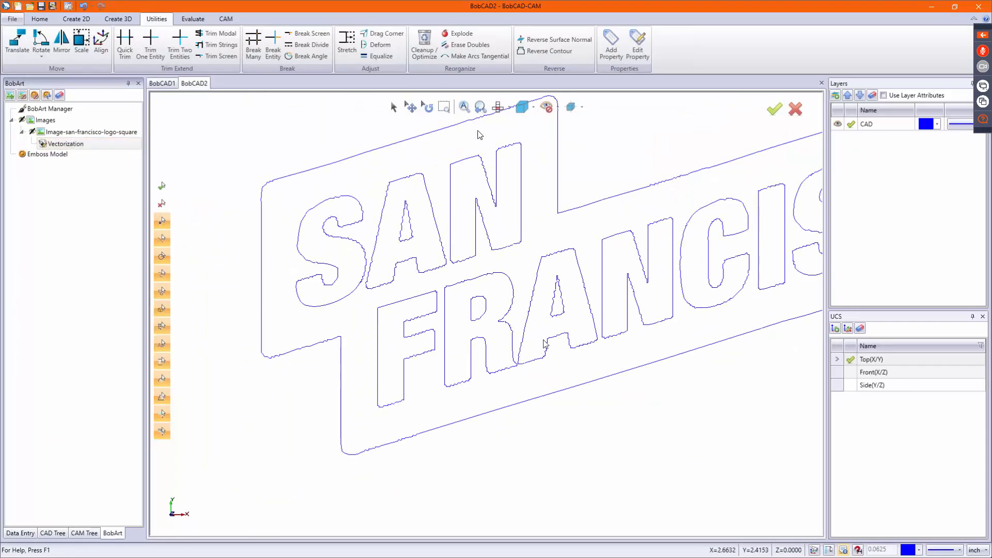
- Re-vectorize the logo with an accuracy of 5 pixels
right_click(69, 144)
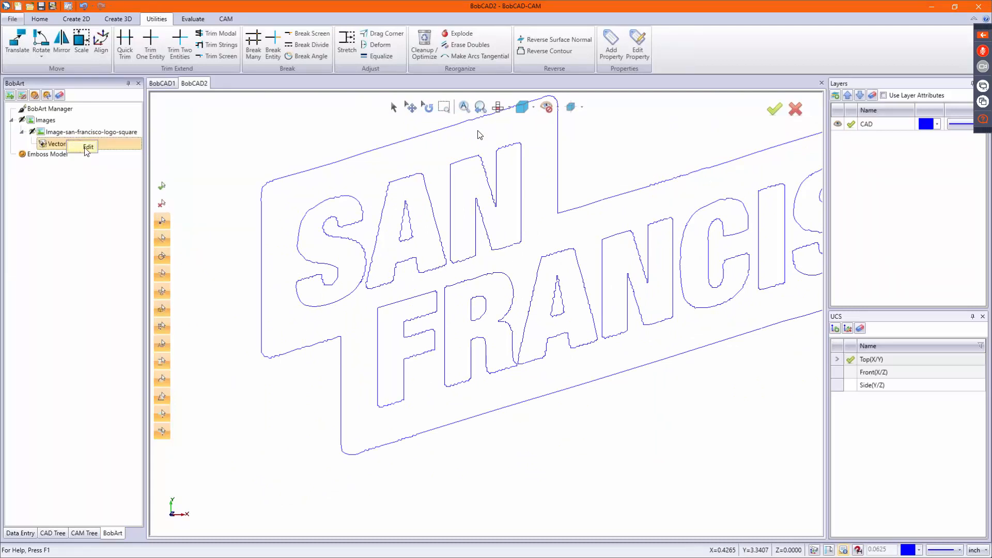
click(87, 147)
double_click(376, 402)
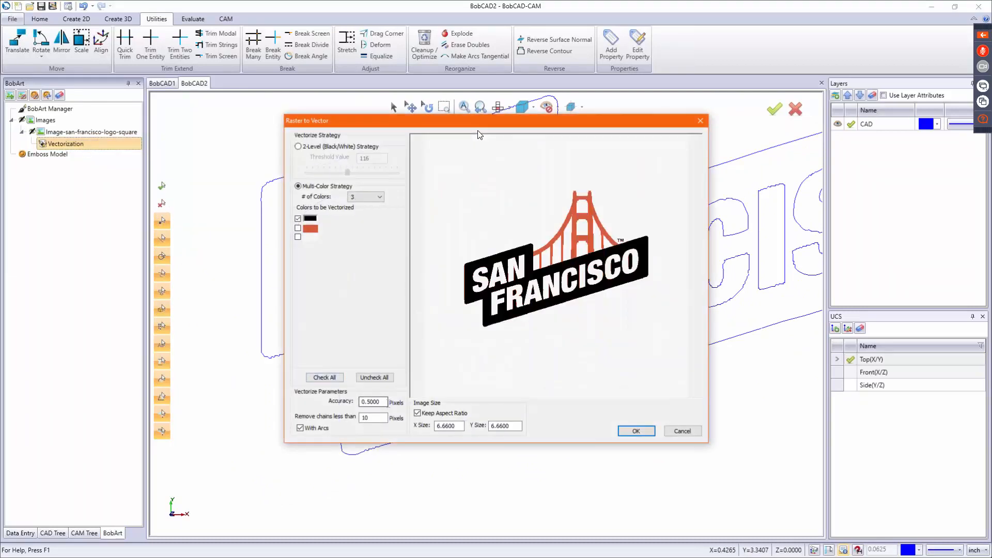
text(5)
key(Return)
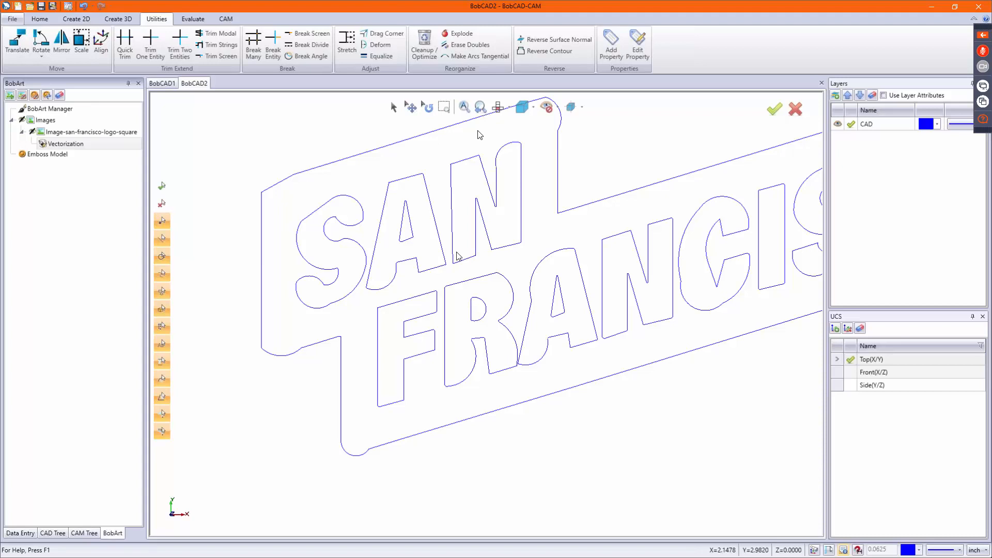
- Show the source image behind the vectors, compare the letters and outer border in FRANCISCO with it, and hide the image again
scroll(294, 386, down, 2)
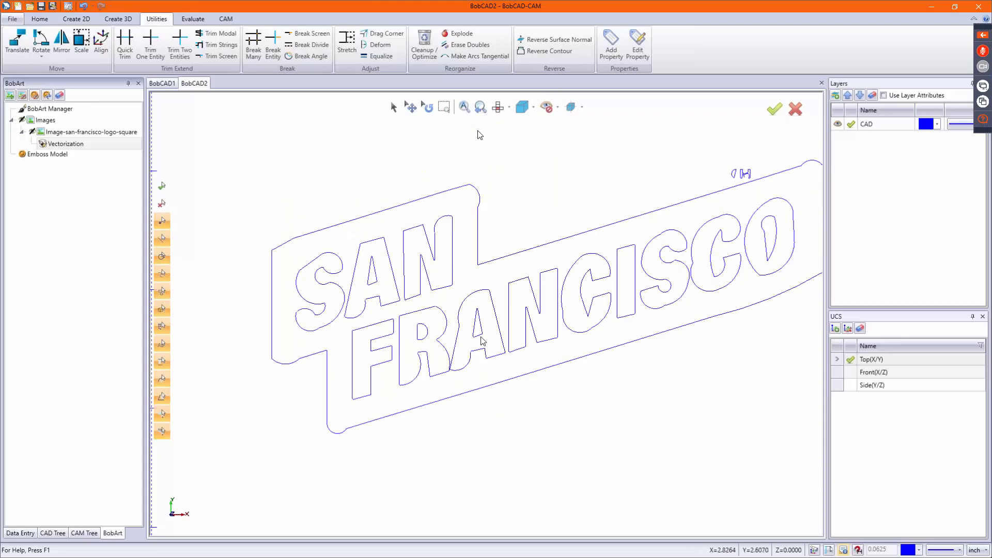
scroll(428, 342, down, 5)
scroll(503, 318, up, 3)
key(ctrl+u)
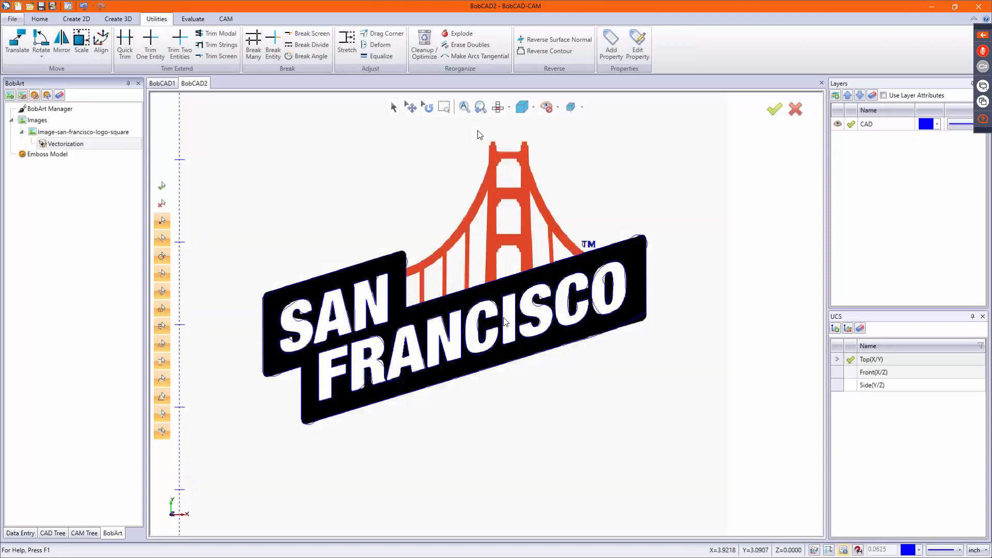
scroll(589, 297, up, 3)
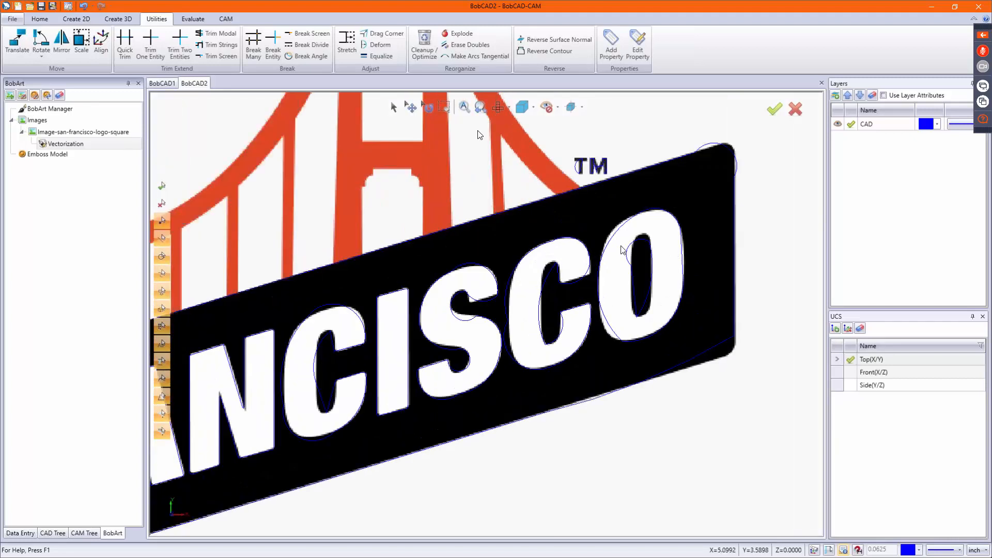
key(ctrl+u)
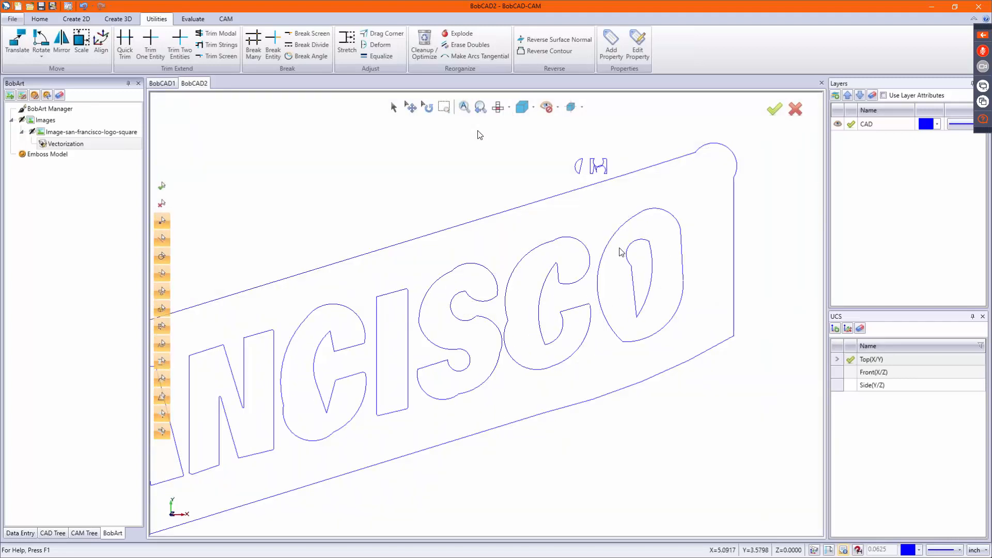
scroll(623, 243, down, 2)
scroll(471, 253, down, 2)
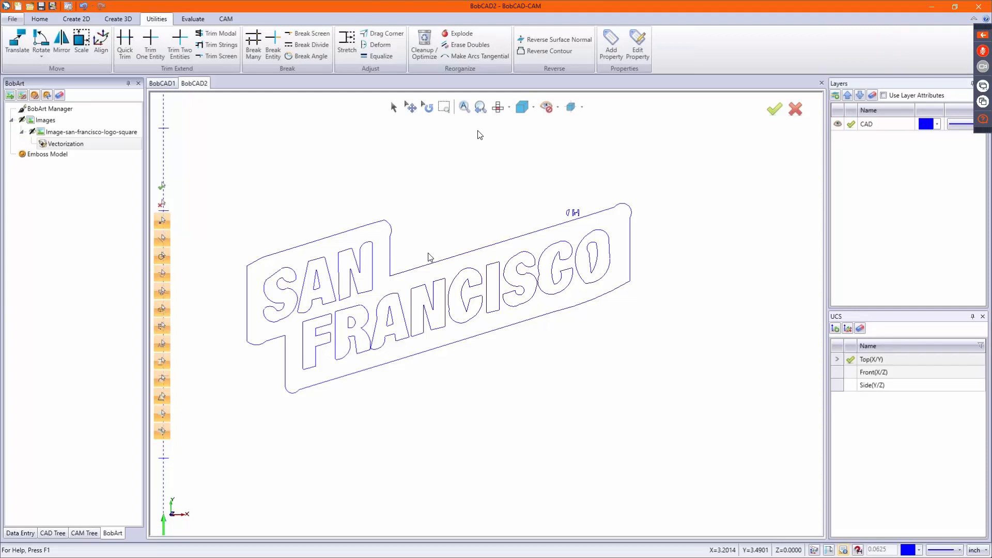
- Re-vectorize the logo with an accuracy of 1.2 pixels
double_click(80, 145)
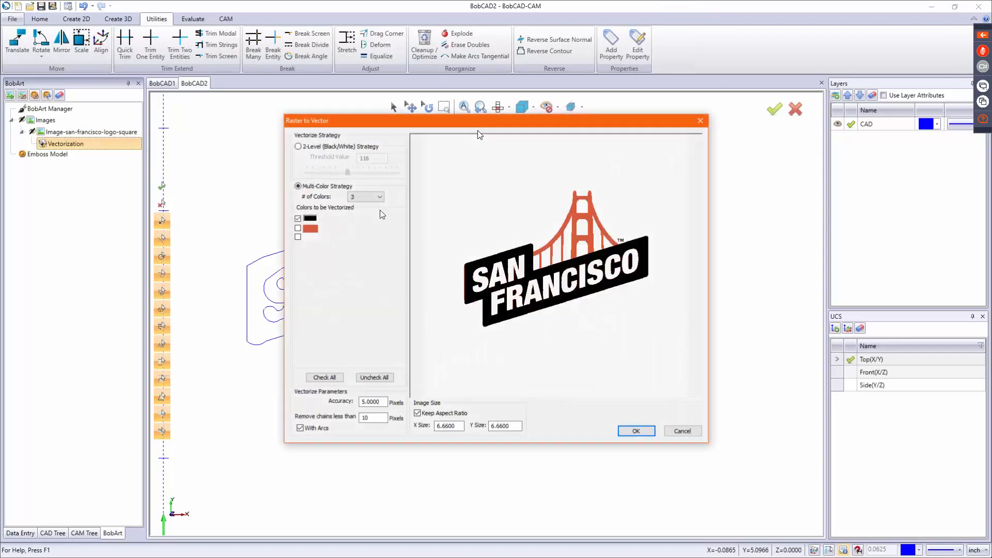
double_click(383, 402)
text(1.2)
key(Return)
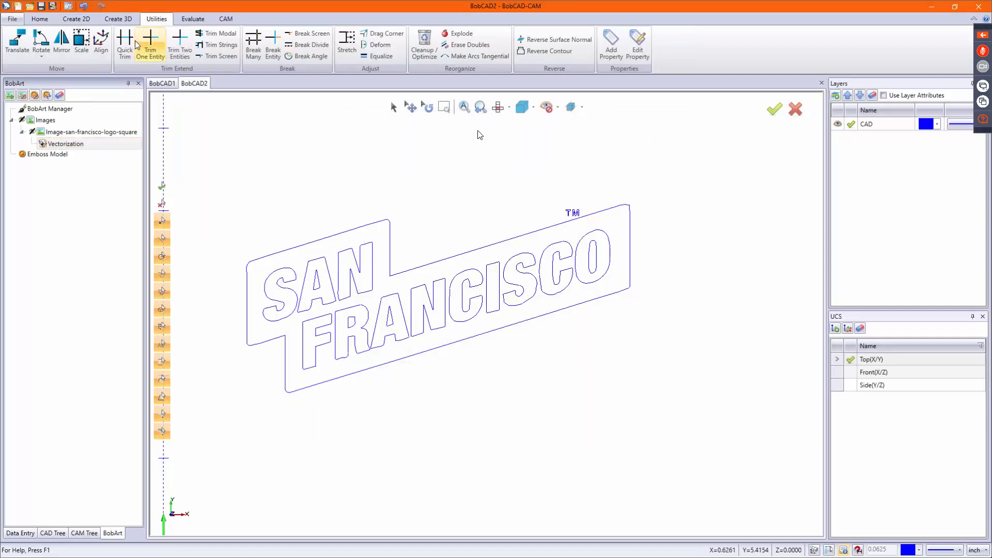
click(78, 22)
click(34, 42)
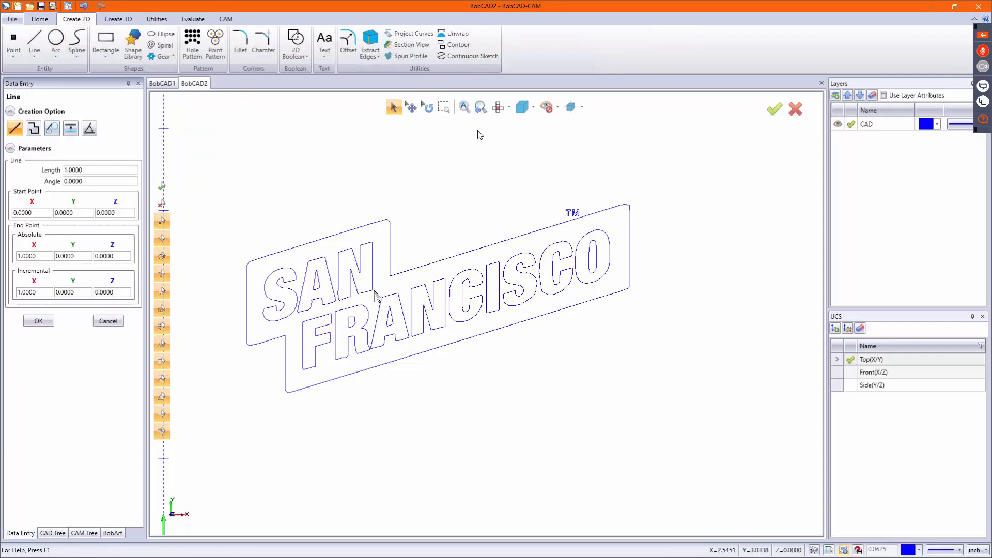
scroll(370, 294, up, 5)
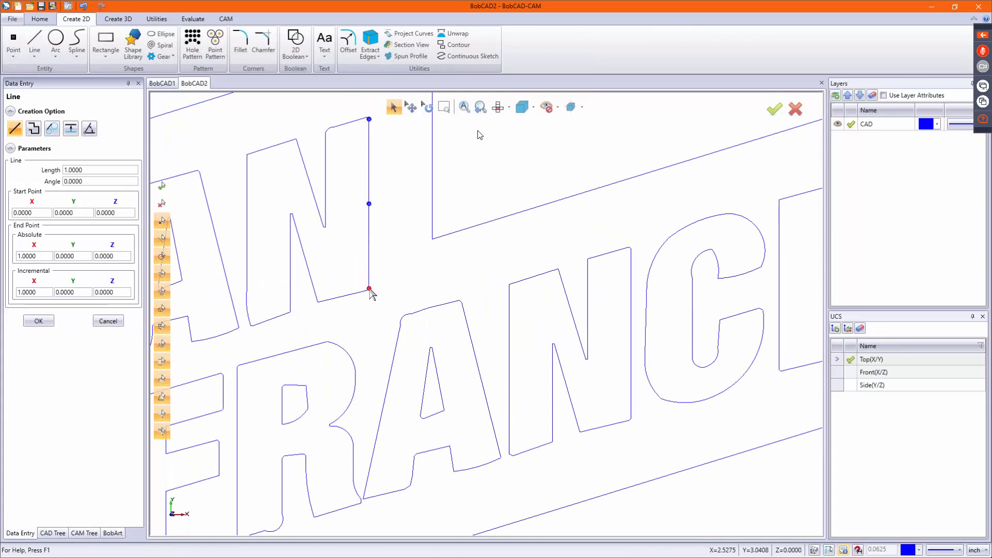
click(369, 289)
click(367, 291)
key(Escape)
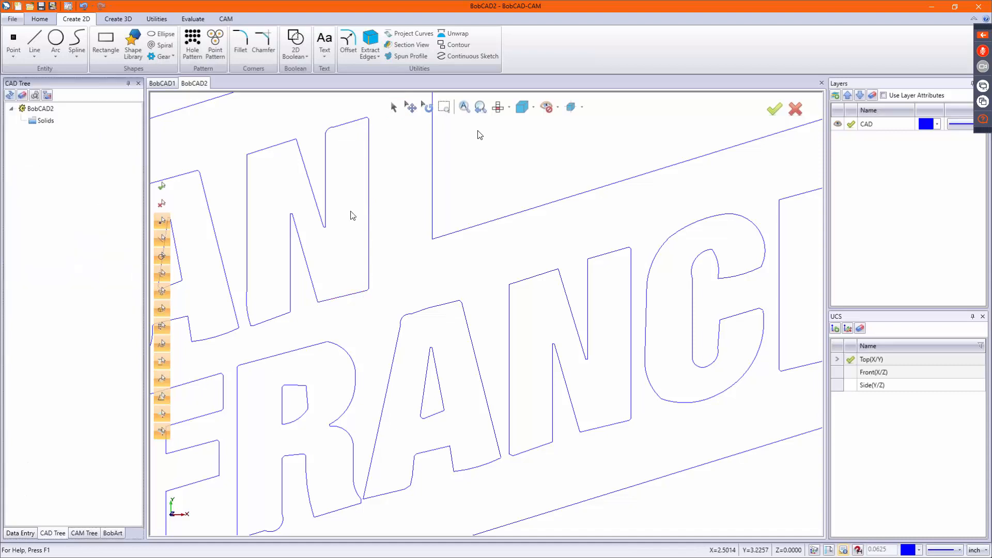
- Draw a line about 1.2 in long from the lower outer corner of the N in SAN to the bottom curve of the S
click(34, 38)
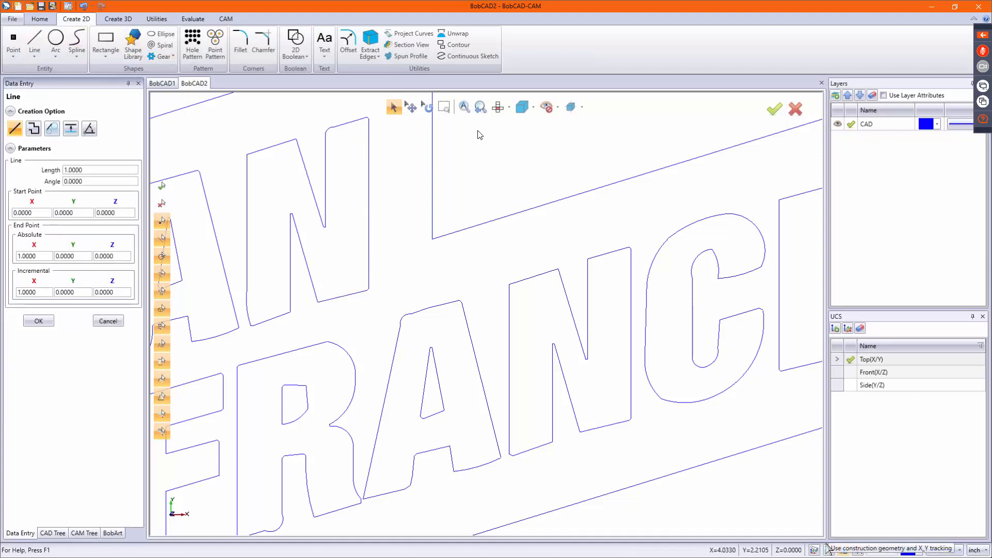
scroll(344, 315, up, 5)
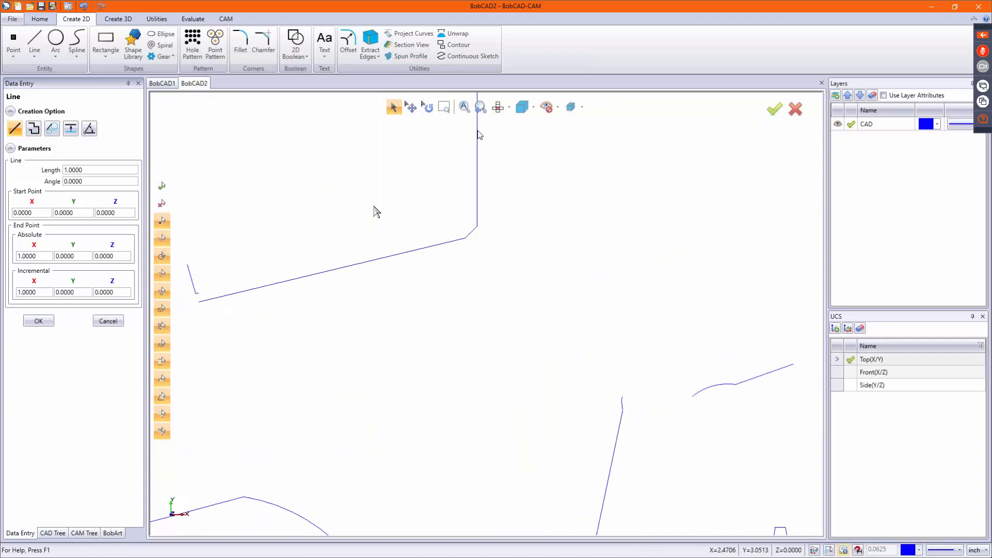
click(478, 227)
scroll(485, 251, down, 5)
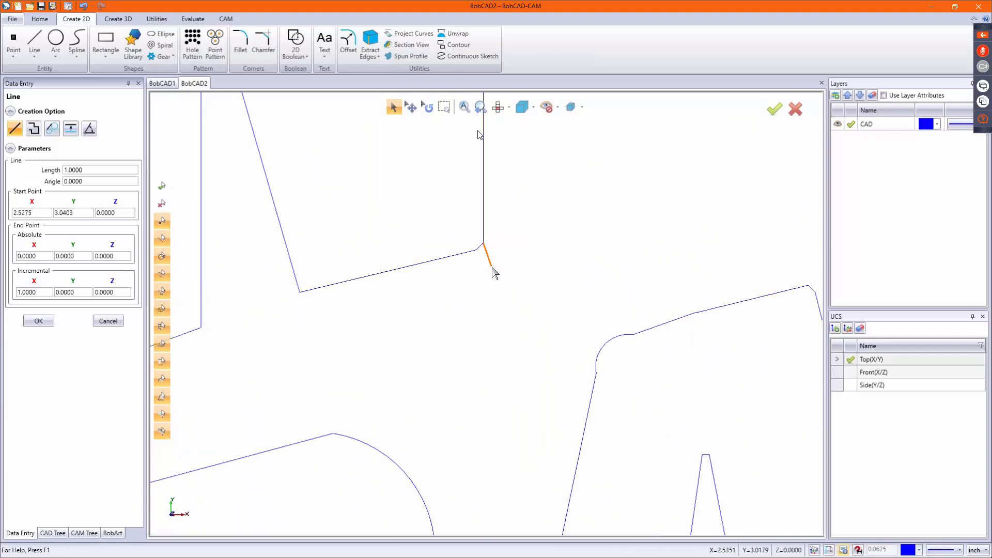
scroll(351, 316, up, 3)
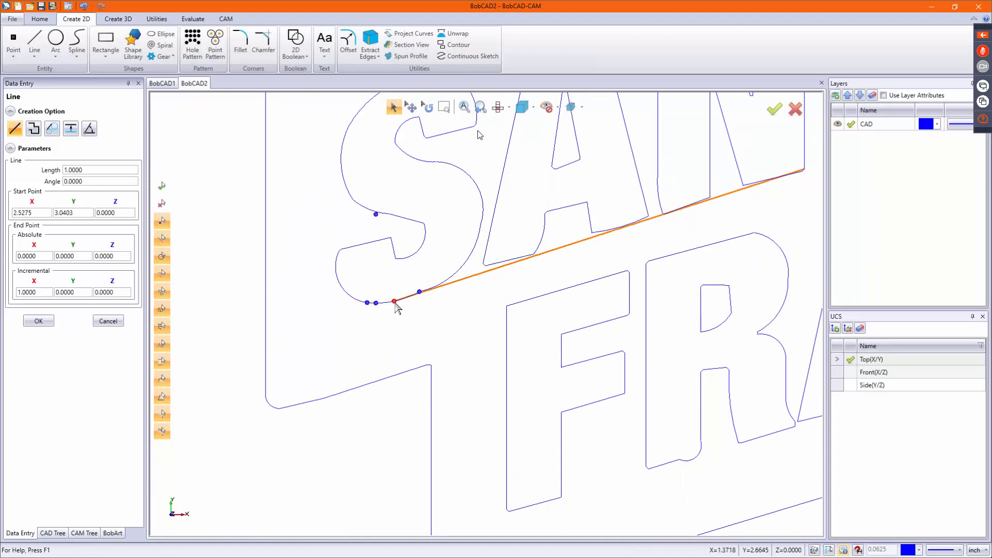
click(395, 304)
scroll(357, 341, down, 2)
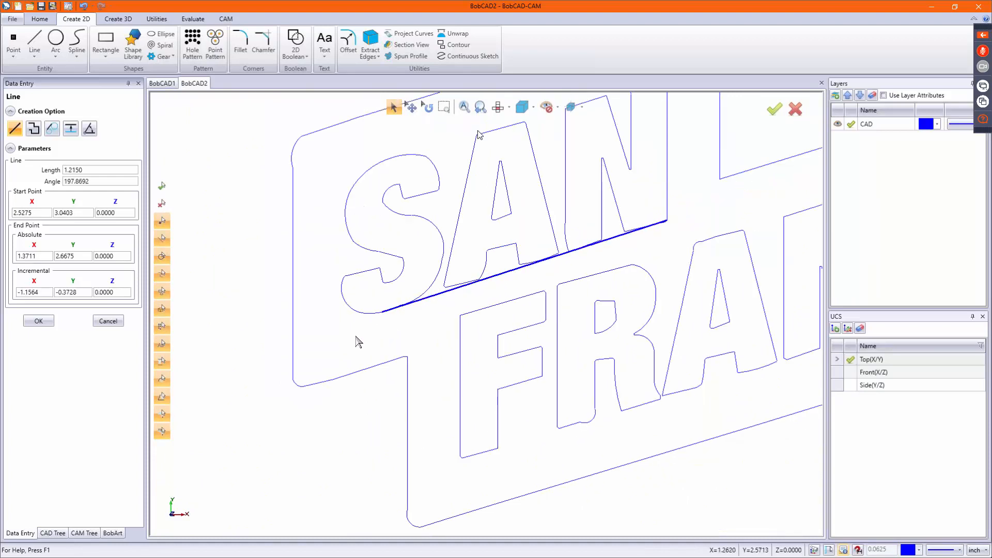
right_click(302, 256)
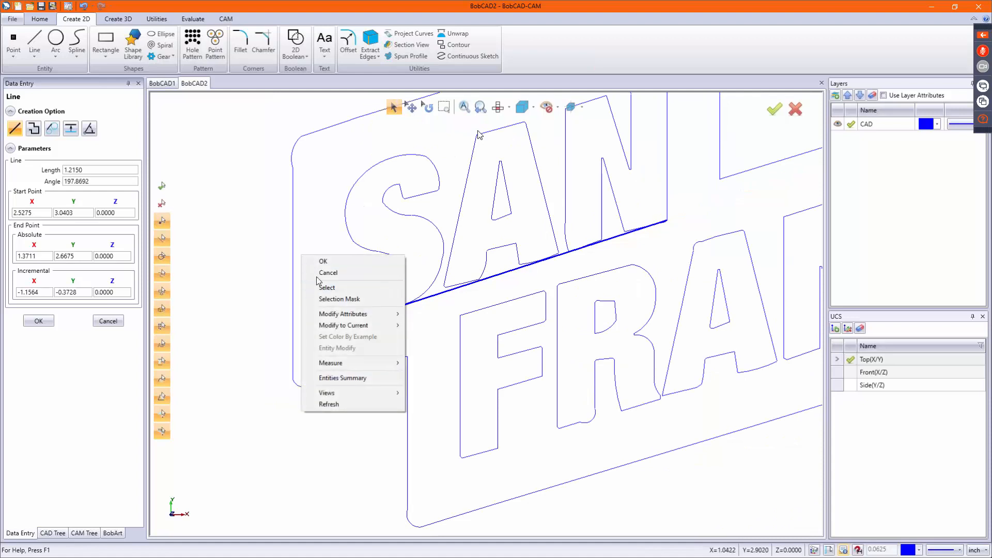
click(318, 274)
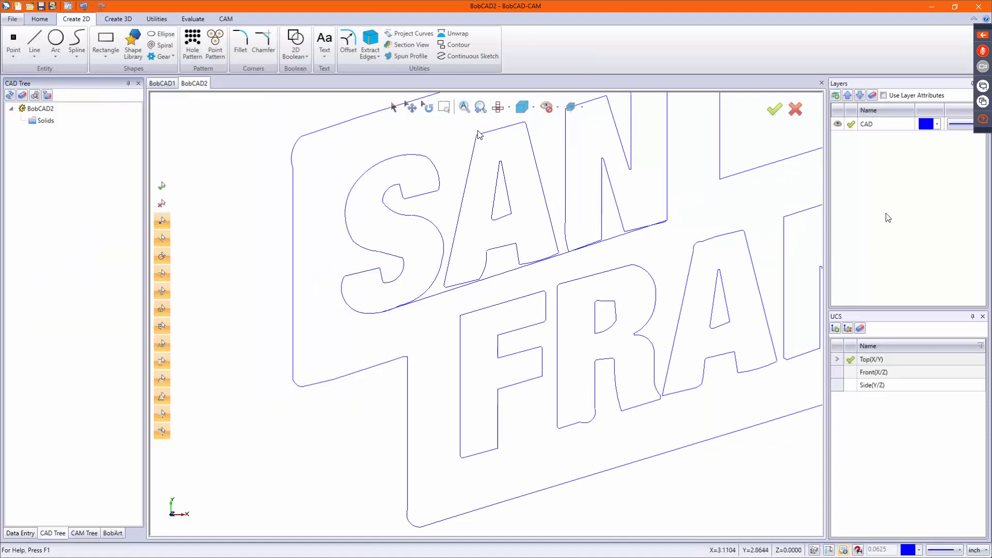
- Add a new layer and name it "text"
right_click(887, 179)
click(901, 194)
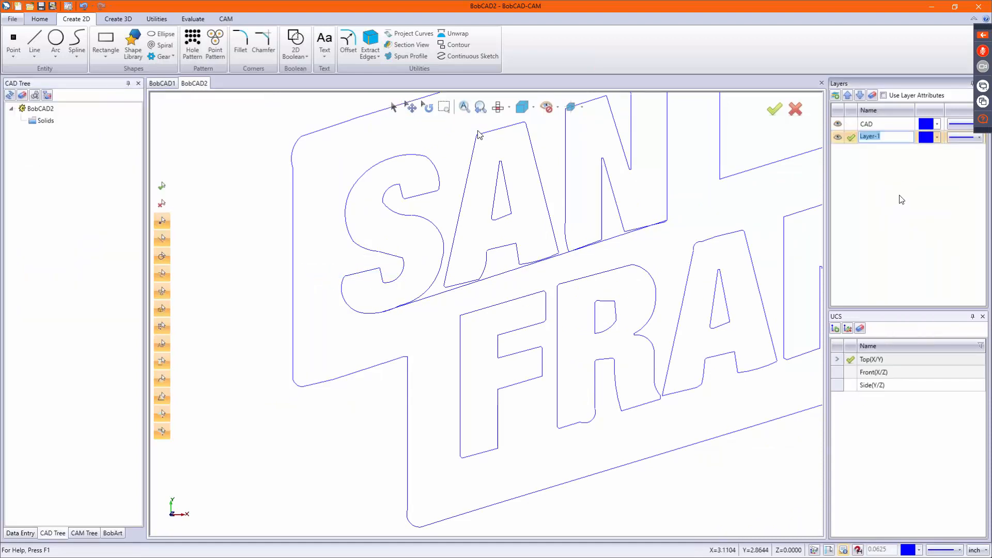
text(text)
key(Return)
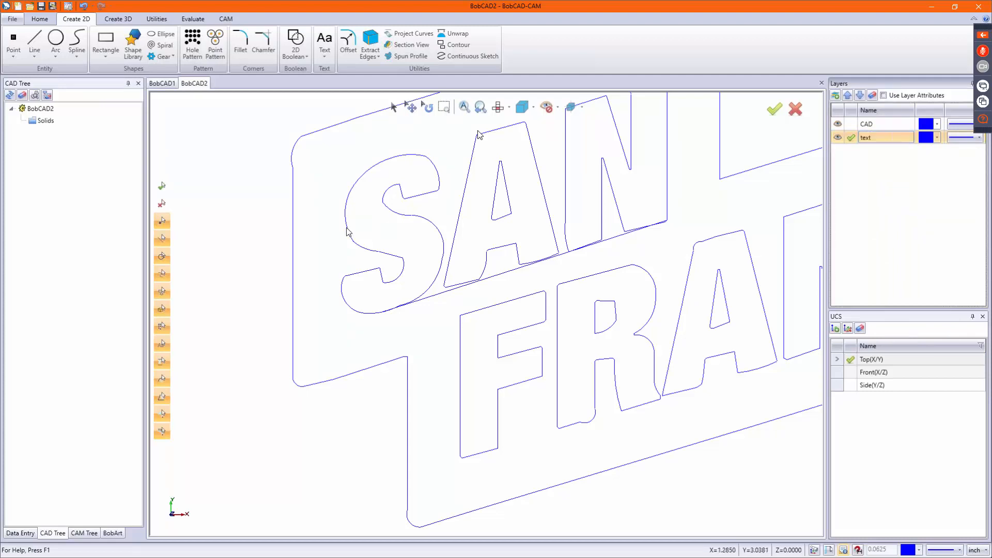
scroll(347, 232, down, 2)
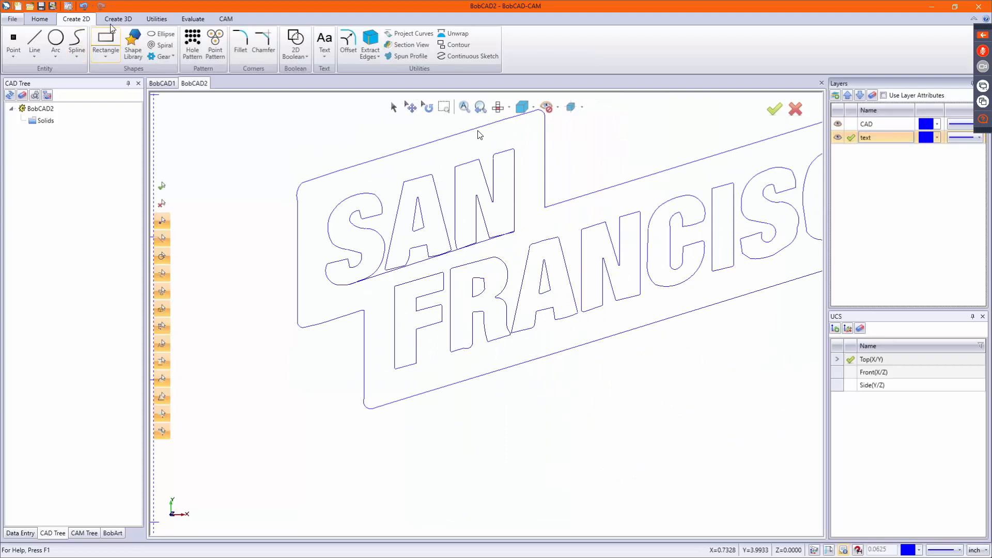
- Create the text "SAN" in the Windows Arial font and place it above the logo at about X 1.64, Y 4.02
click(331, 39)
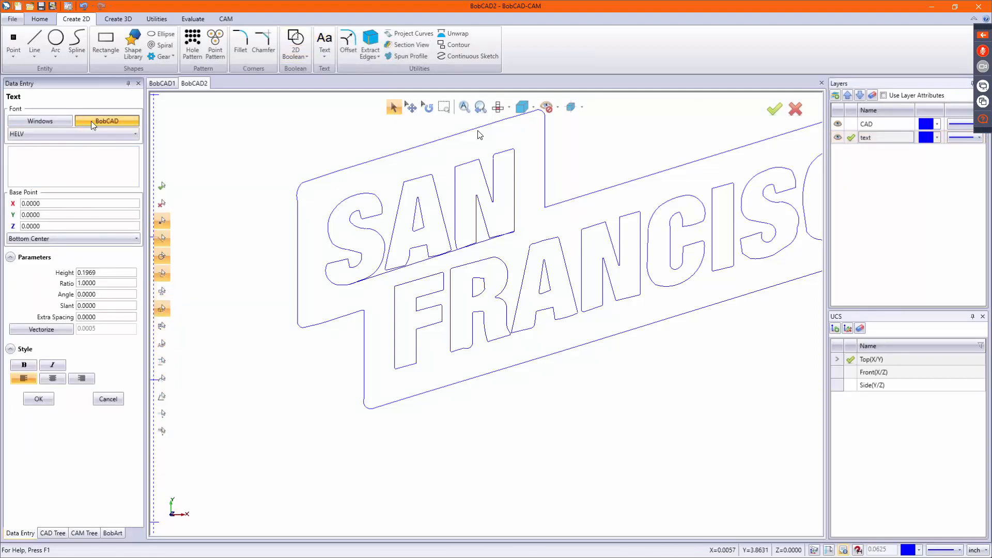
click(45, 122)
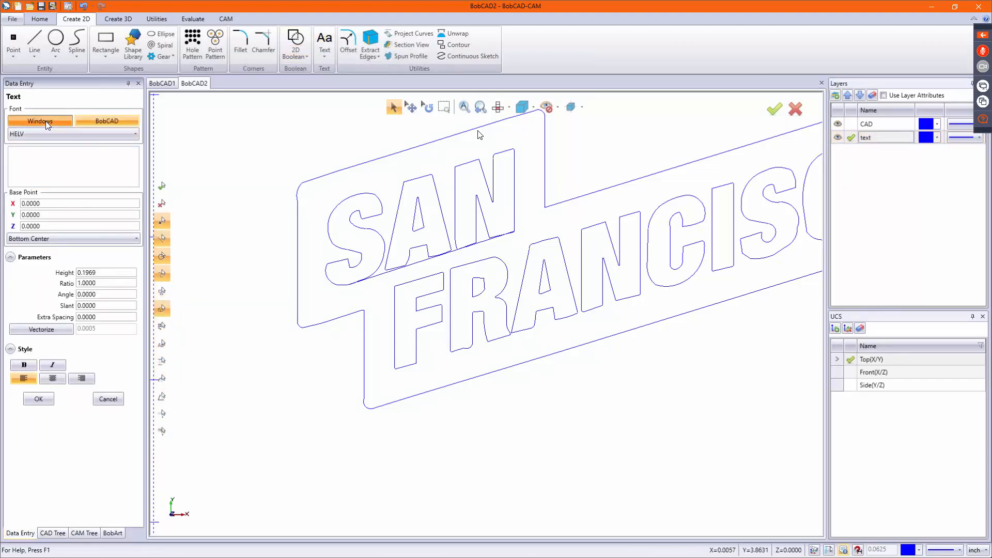
click(93, 159)
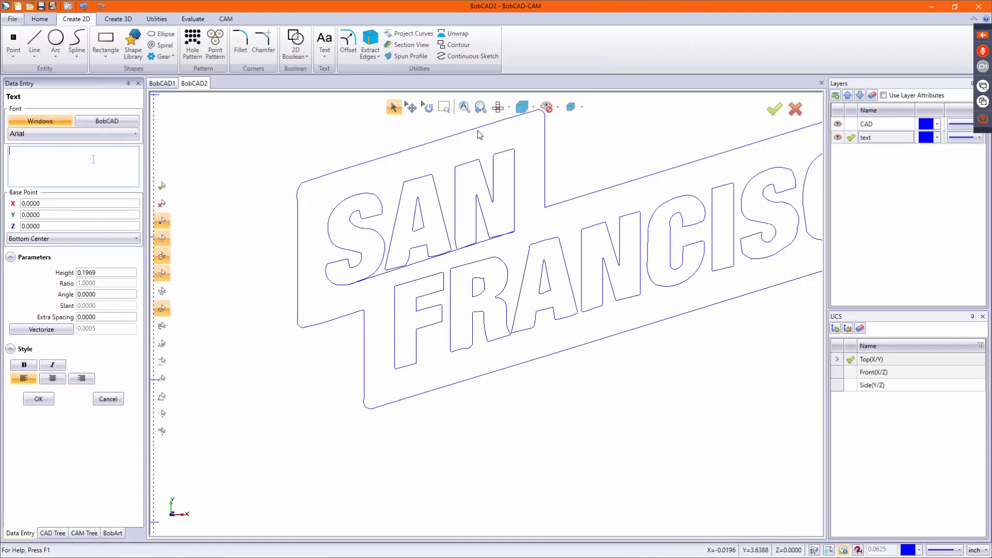
text(SAN)
scroll(434, 228, down, 5)
scroll(333, 384, up, 5)
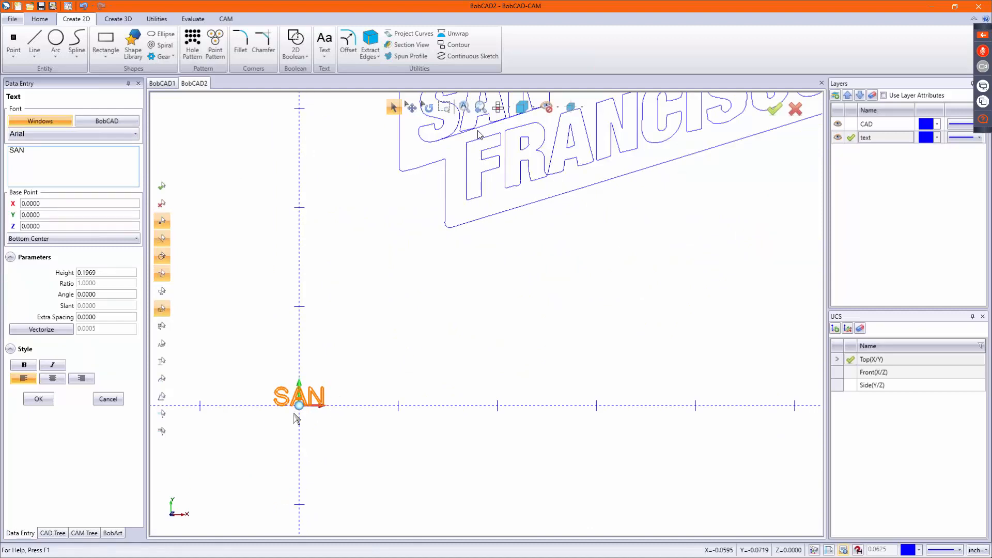
scroll(338, 366, down, 5)
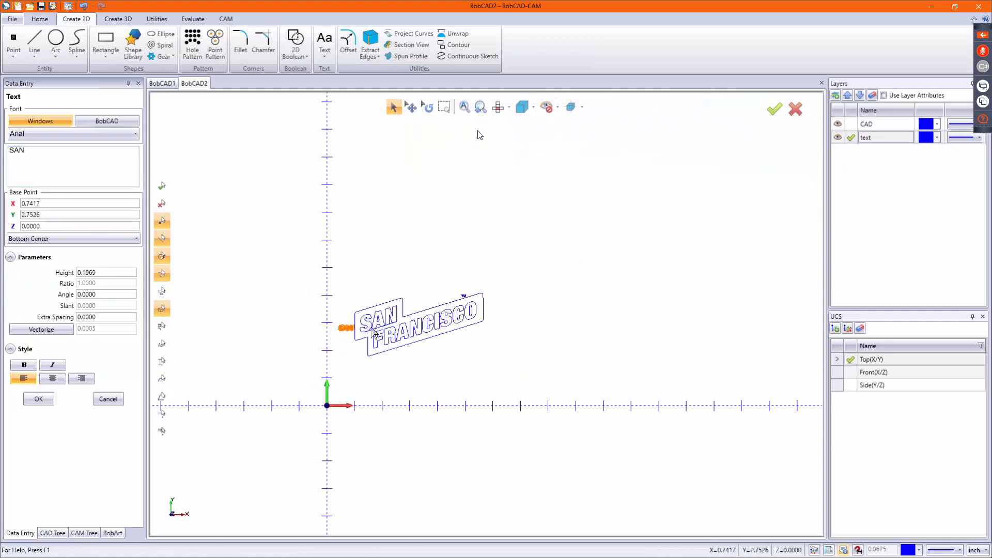
scroll(371, 300, up, 5)
click(397, 222)
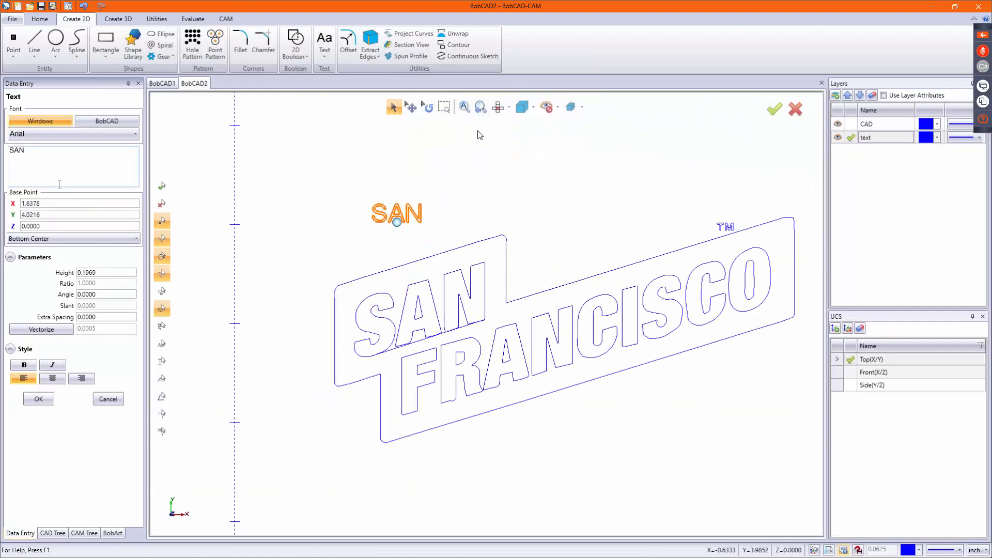
- Make the SAN text bold, set its height to 0.5 in, and shift its base point slightly to about X 1.62, Y 4.03
click(26, 366)
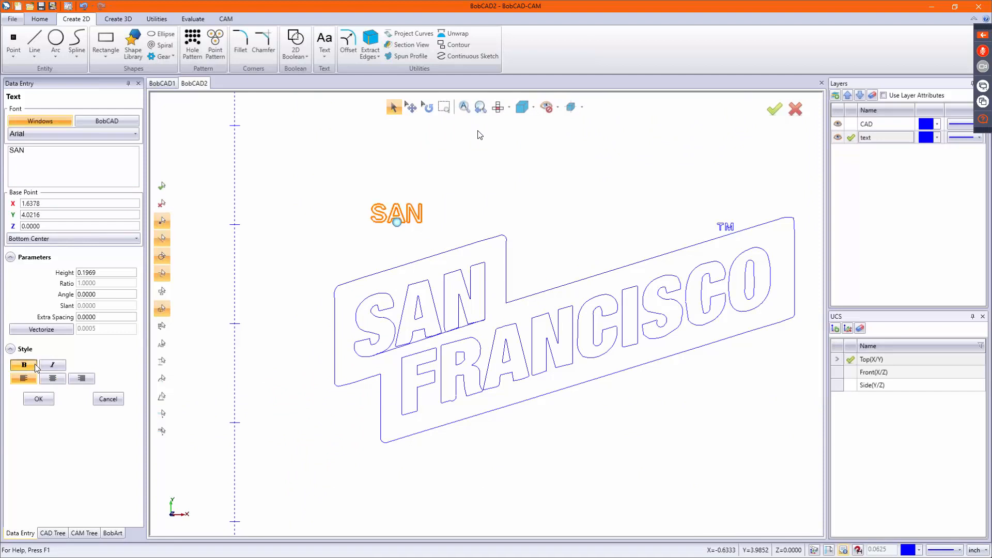
double_click(105, 272)
text(0.5)
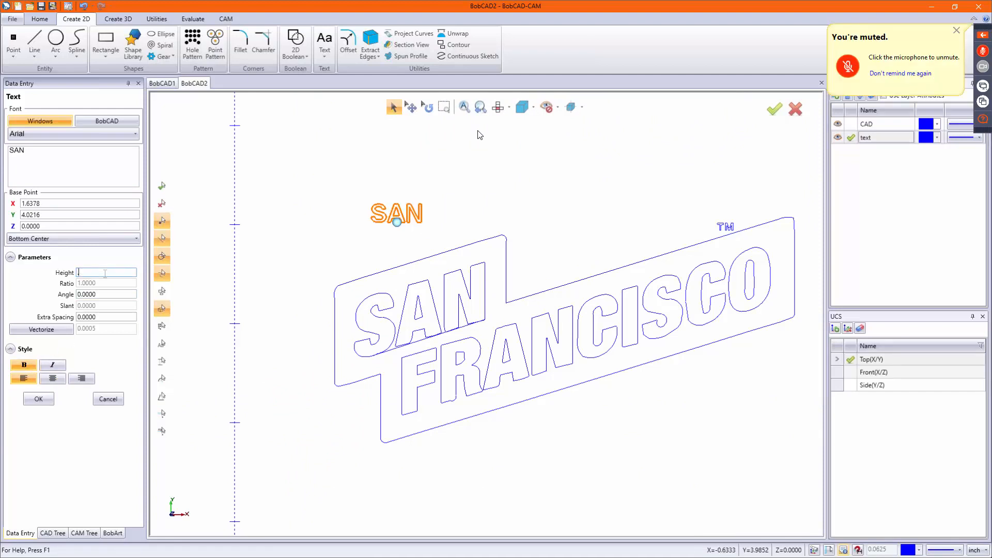
key(Tab)
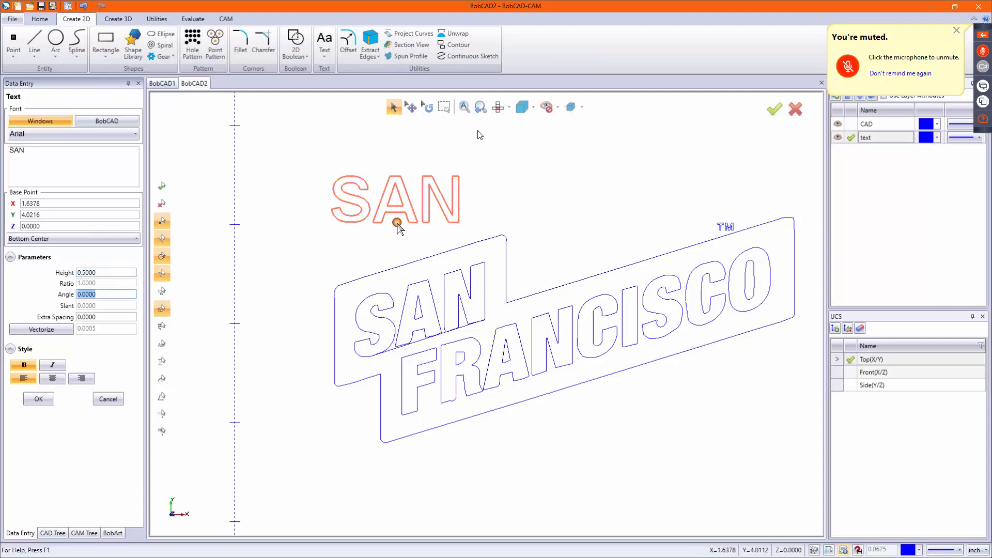
drag(398, 223, 425, 328)
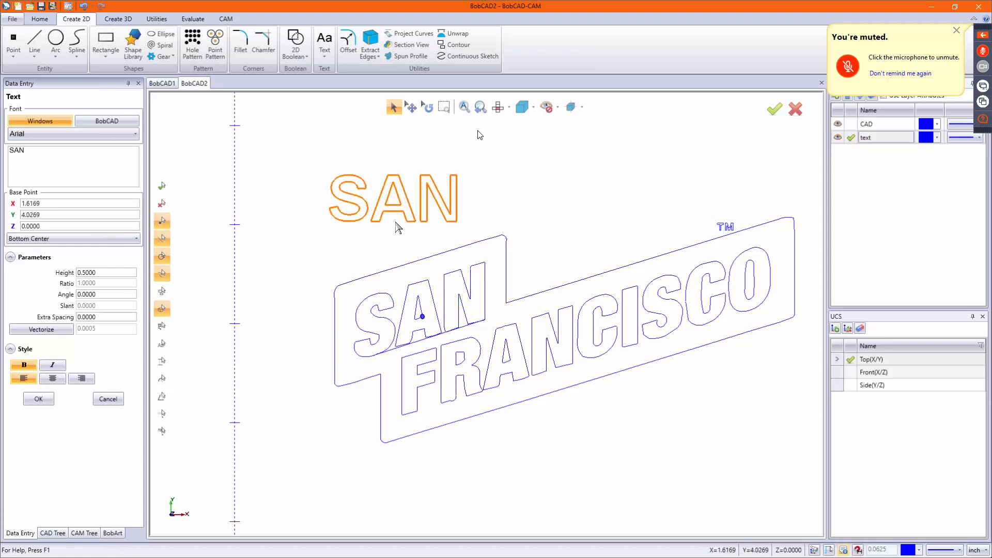
- Set the SAN text height to 0.75 in
click(113, 272)
text(0.75)
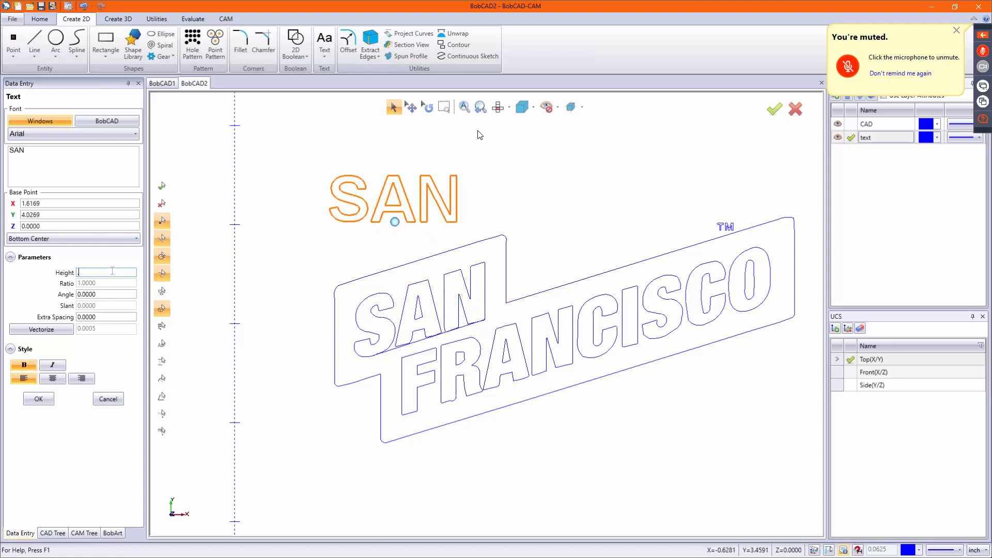
key(Tab)
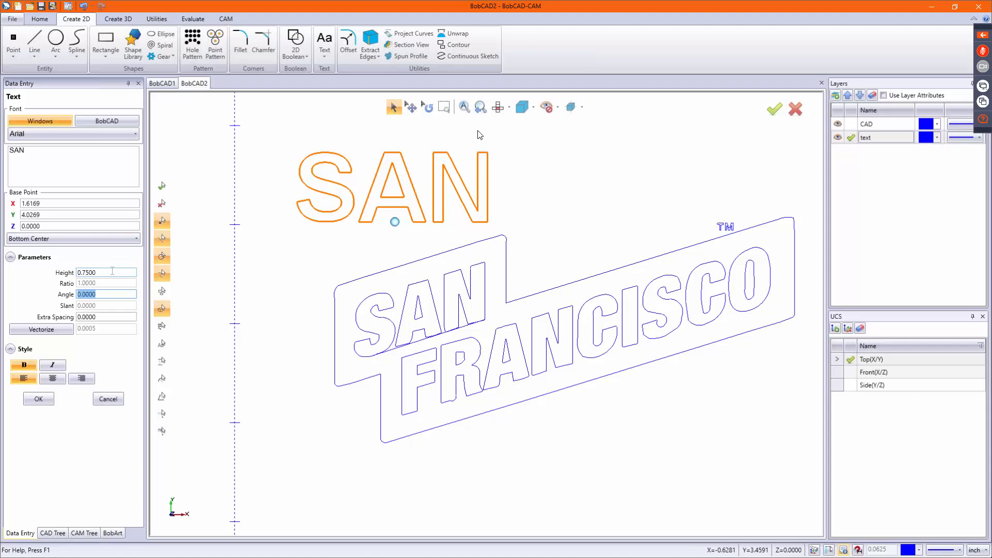
- Set the SAN text height to 0.625 in and move its base point to about X 1.52, Y 3.99
click(103, 271)
text(0.625)
key(Tab)
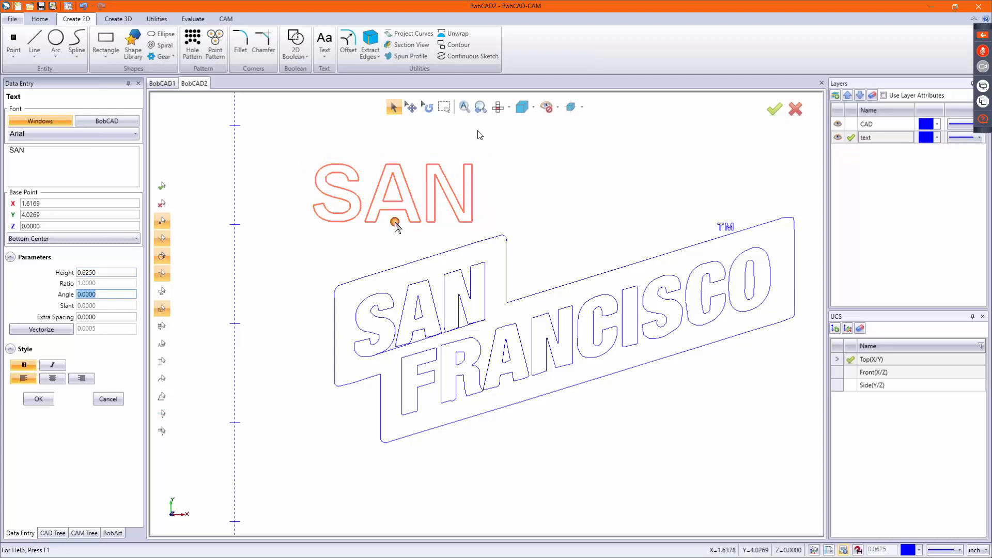
mouse_move(395, 221)
mouse_down()
mouse_move(382, 321)
mouse_move(425, 333)
mouse_move(384, 226)
mouse_up()
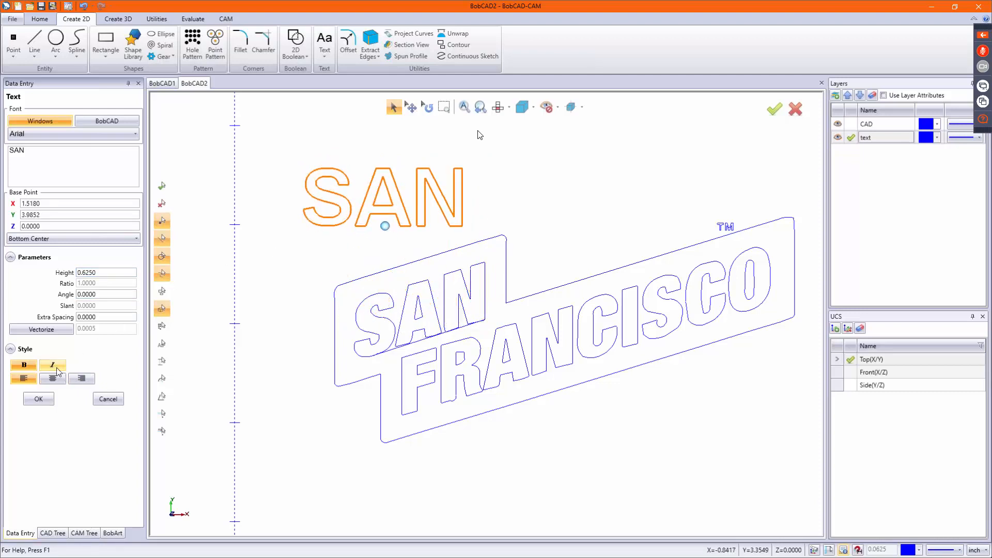
- Set the SAN text's extra spacing to -0.02 and create the text
double_click(107, 317)
text(-0.02)
key(Tab)
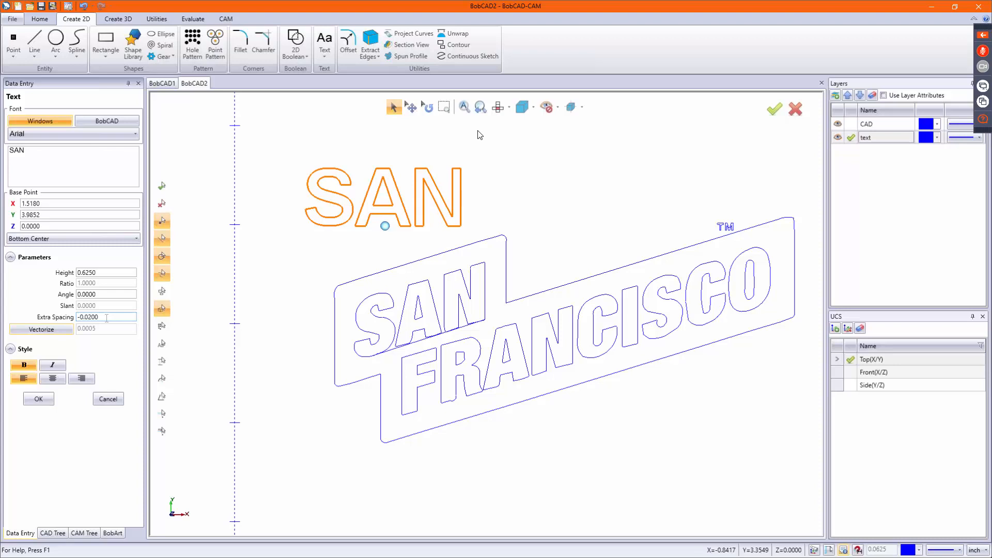
click(34, 402)
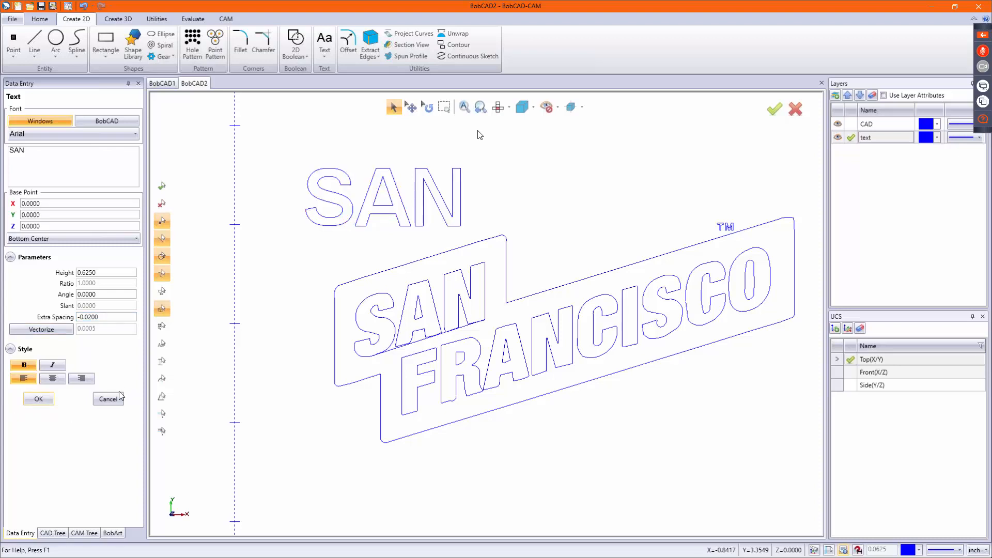
click(114, 400)
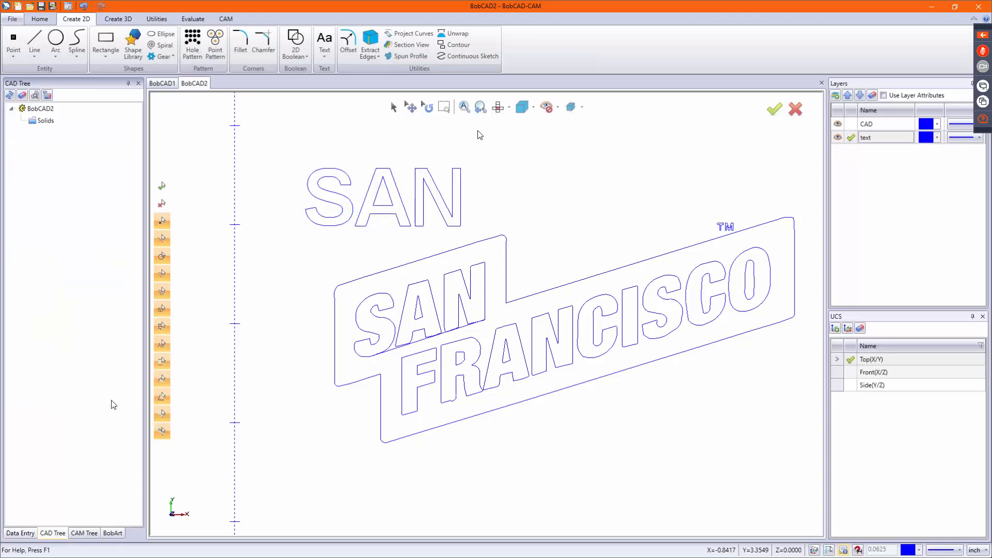
- Delete the vectorized SAN letters inside the logo border, keeping the line beneath them
click(392, 108)
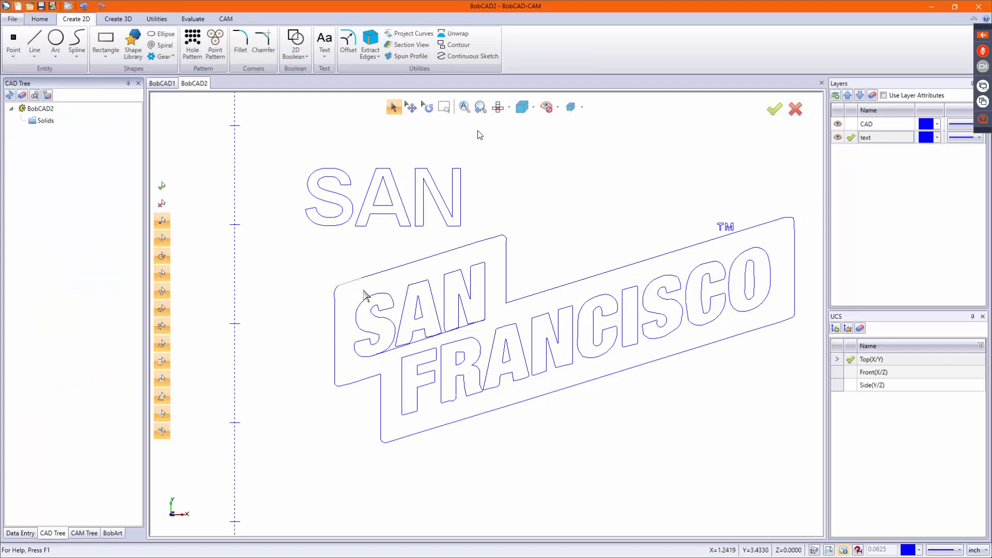
click(417, 298)
click(451, 279)
key(Delete)
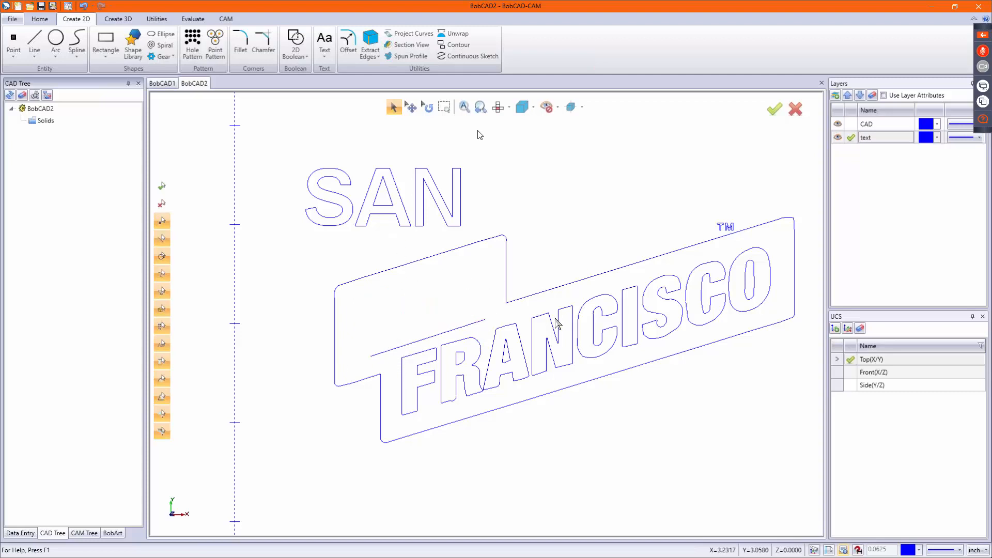
- Place a point beyond each end of the slanted line above FRANCISCO, using Point On Entity with a distance of -0.25 in
click(11, 39)
click(66, 130)
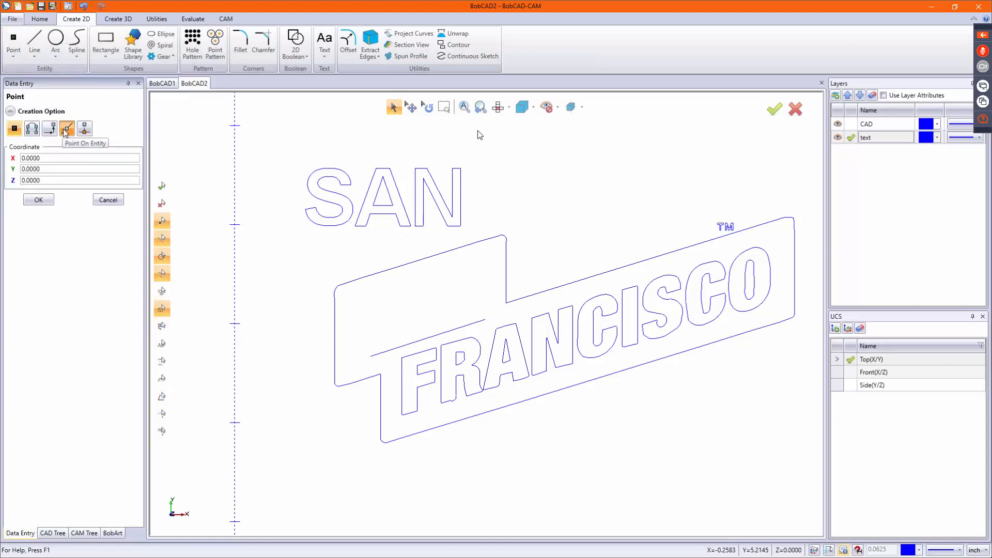
click(62, 158)
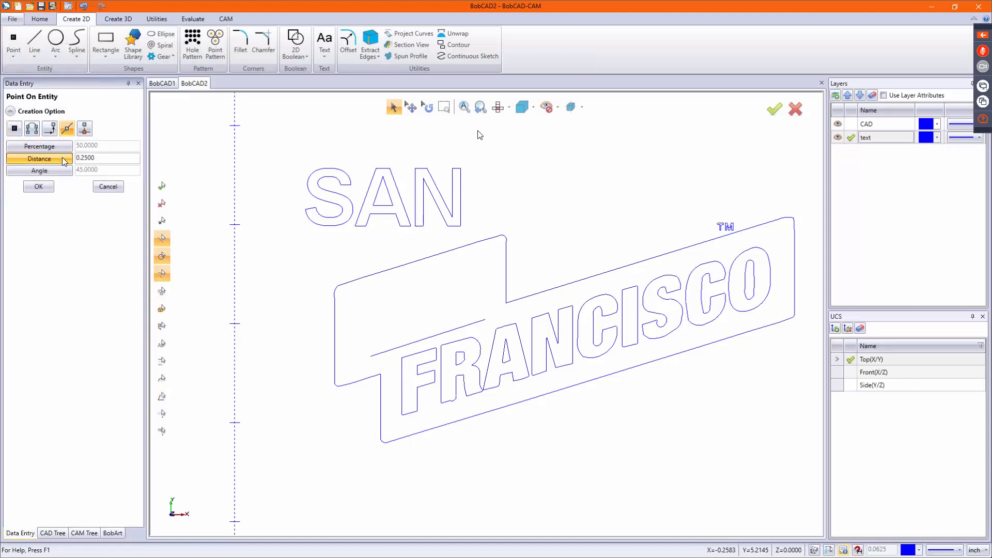
double_click(106, 158)
text(-0.2500)
key(Tab)
click(371, 356)
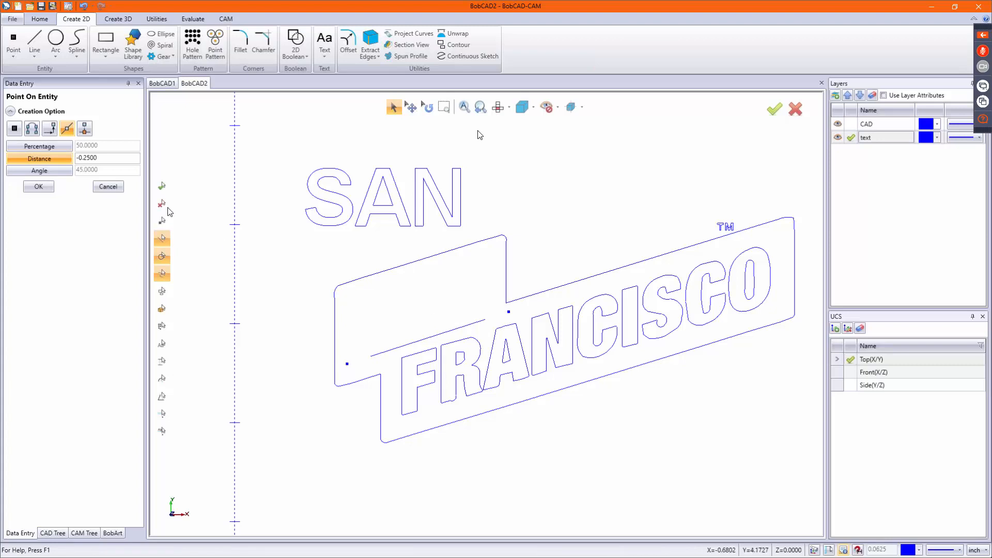
click(108, 186)
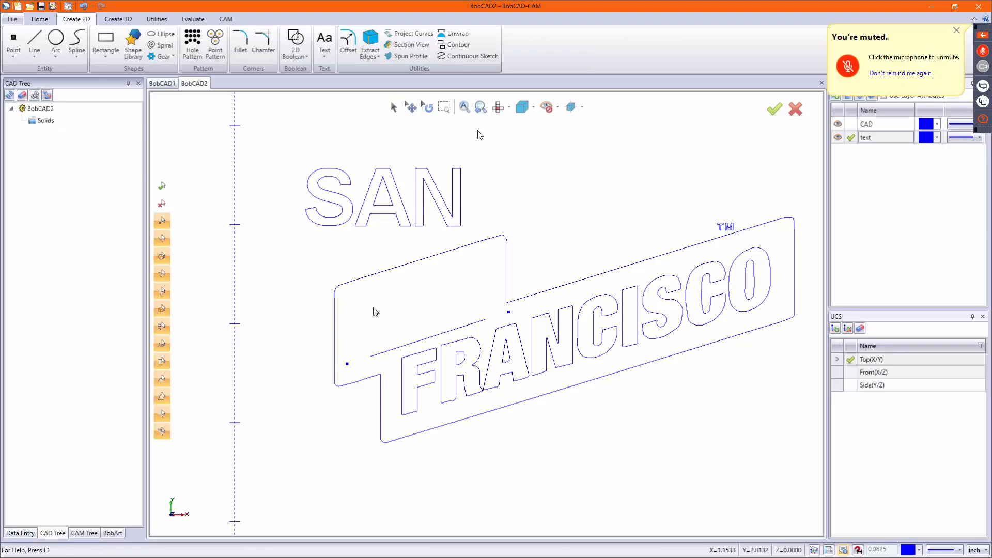
- Extend both ends of the slanted line to the two points using Trim One Entity
click(157, 19)
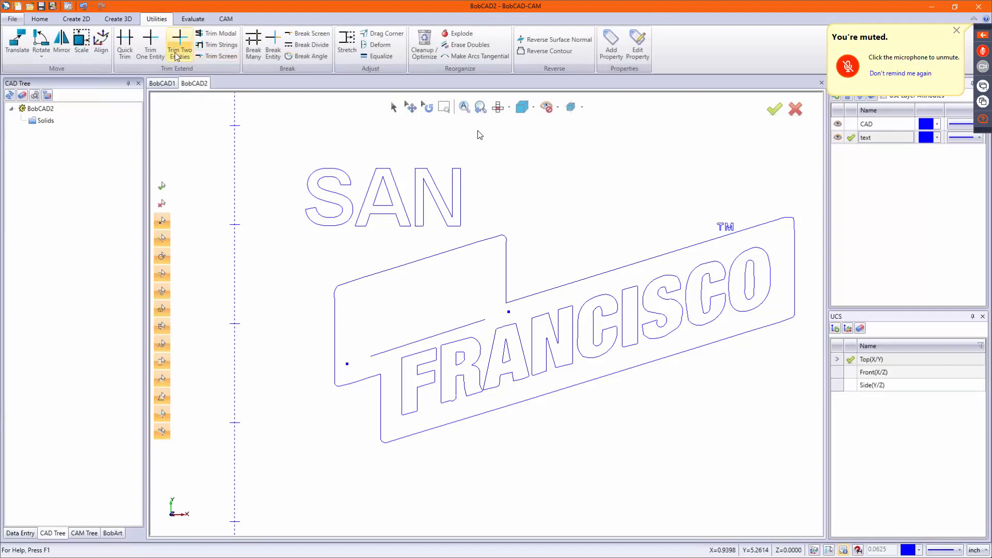
click(149, 42)
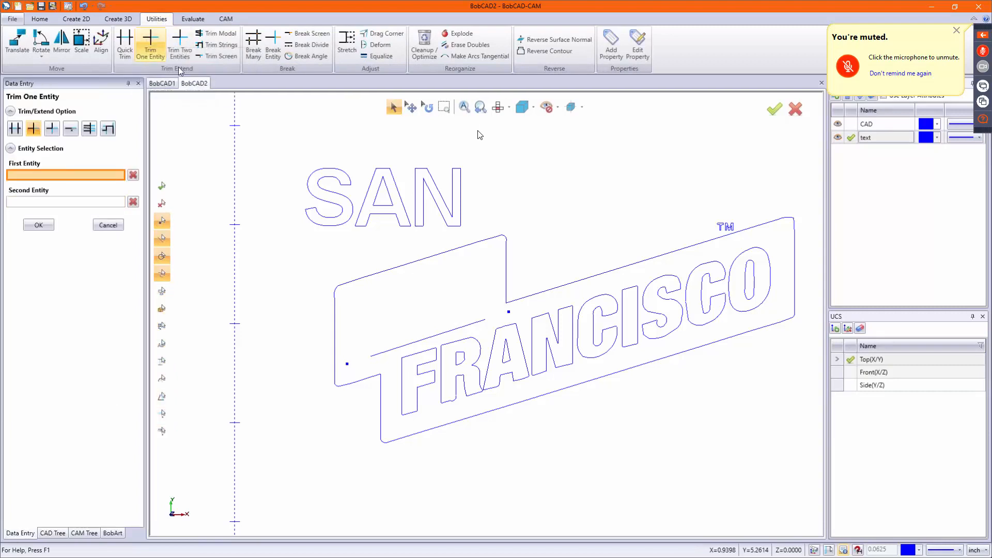
click(384, 353)
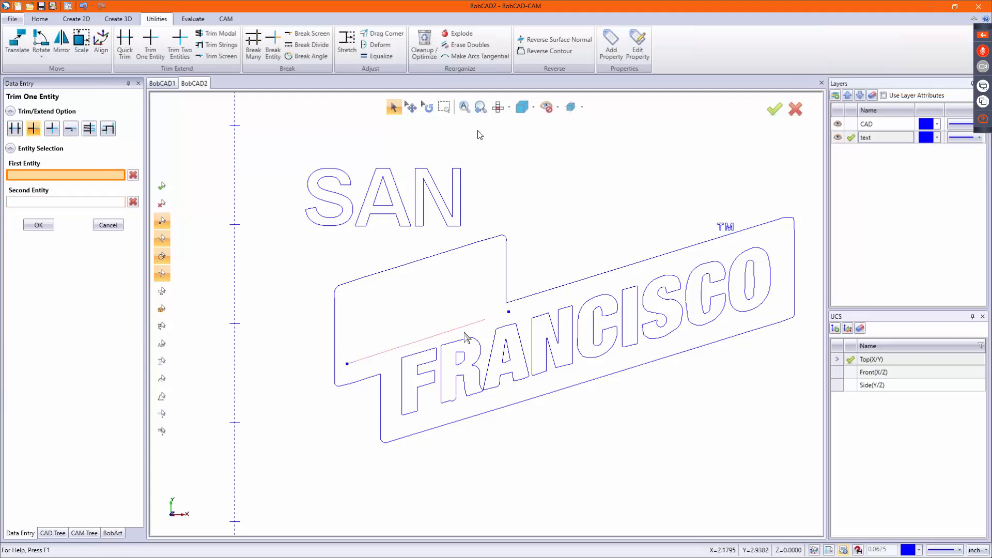
click(509, 313)
right_click(475, 186)
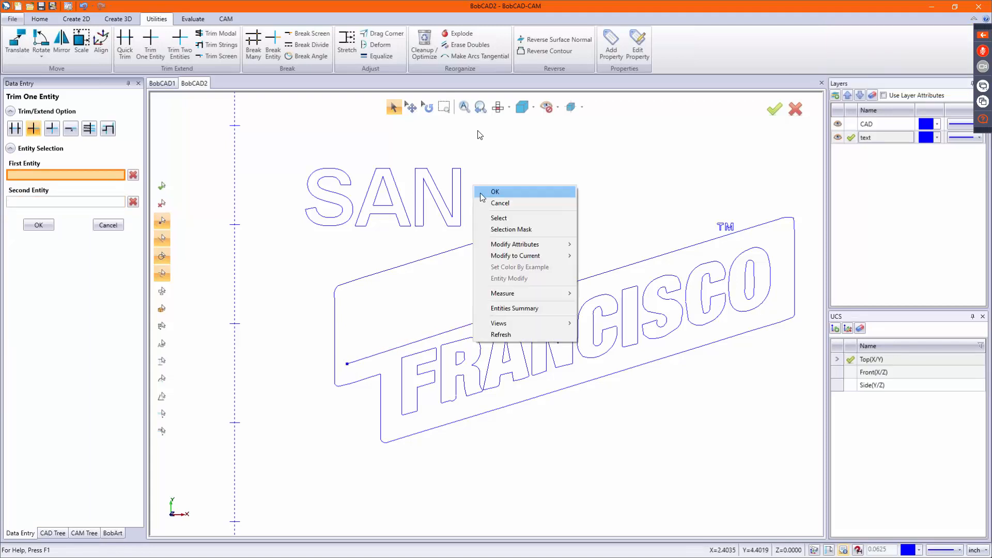
click(483, 203)
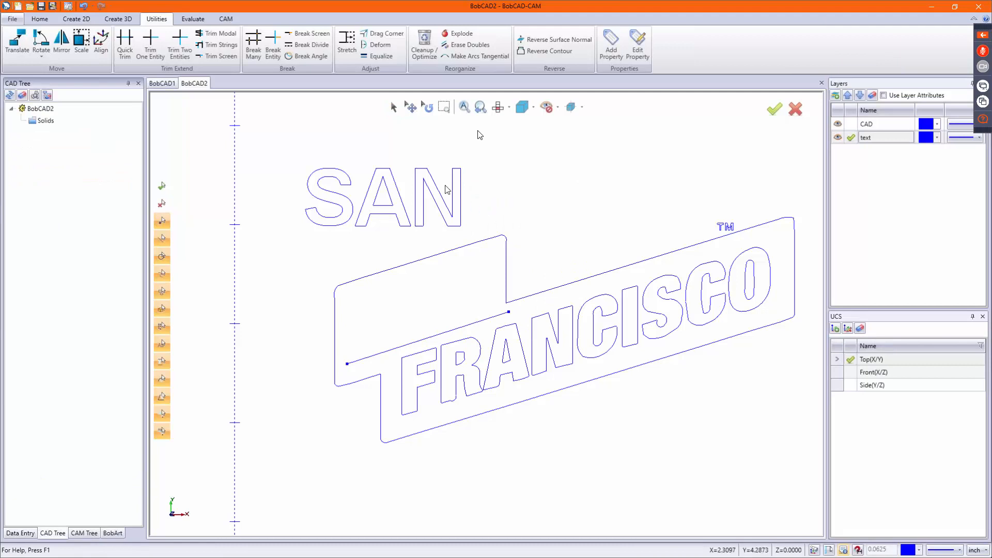
- Fit the SAN text to the extended slanted line above FRANCISCO, aligned to the middle of the path
click(81, 18)
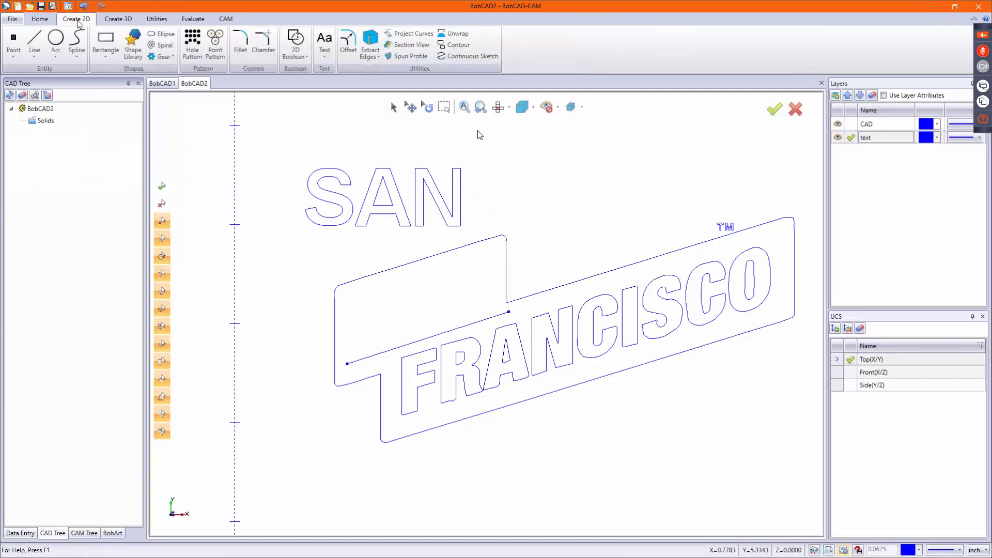
click(329, 57)
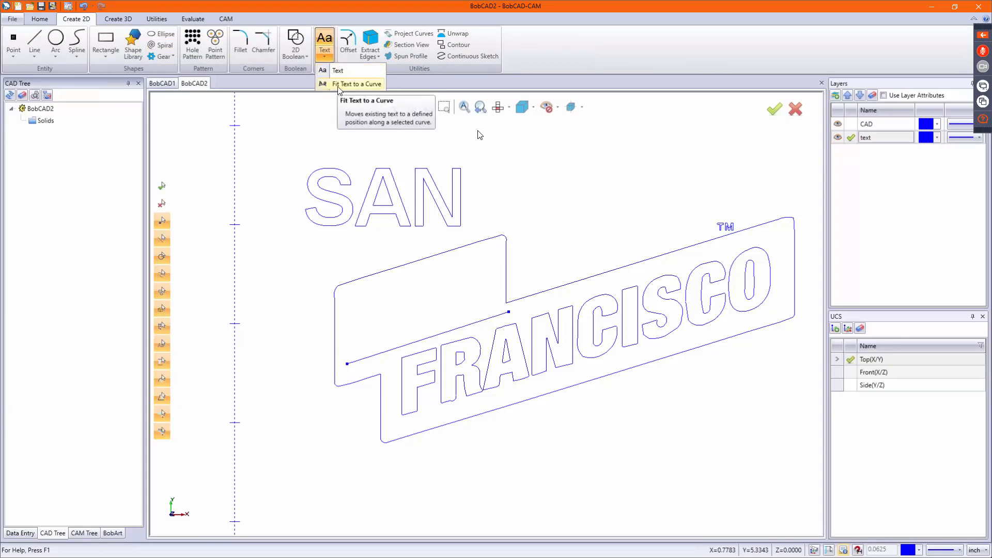
click(356, 83)
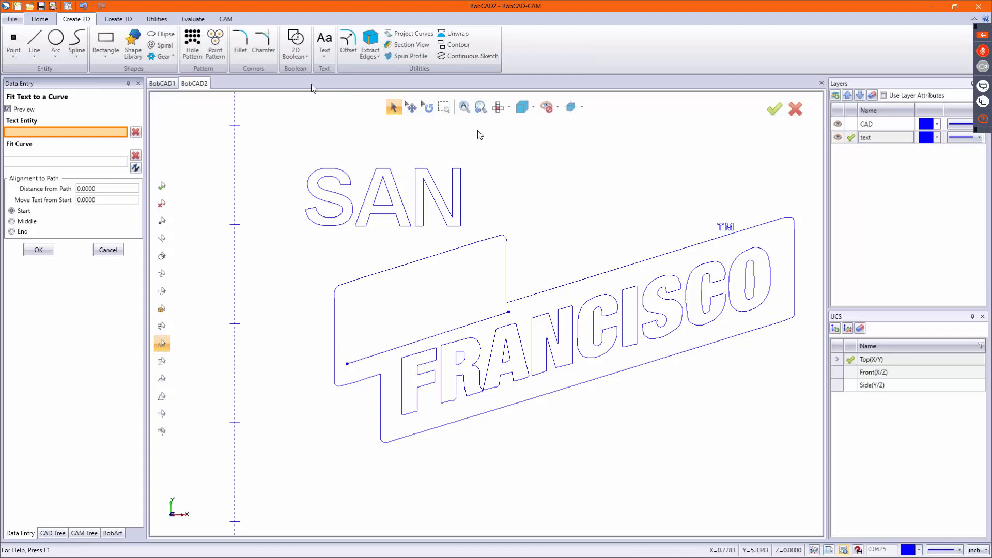
click(391, 194)
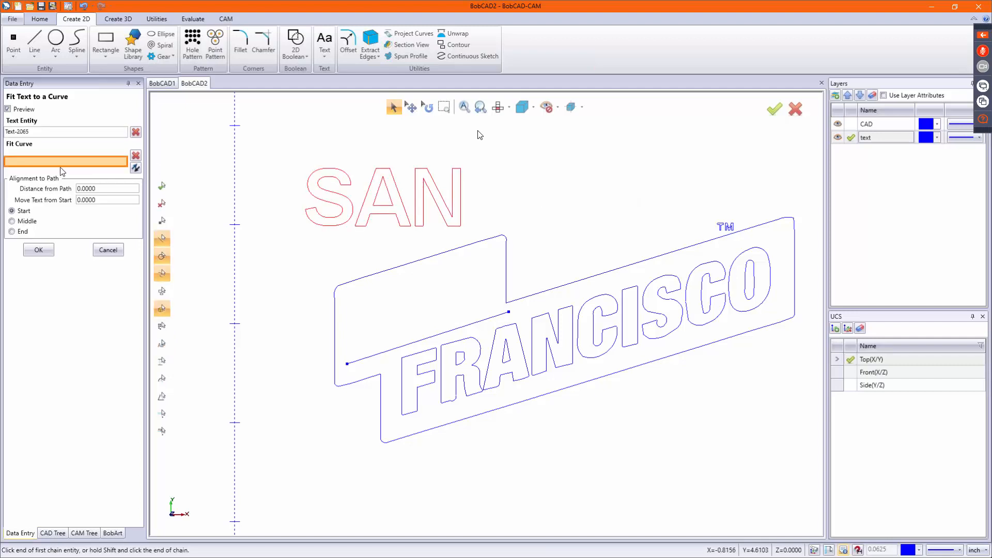
click(505, 314)
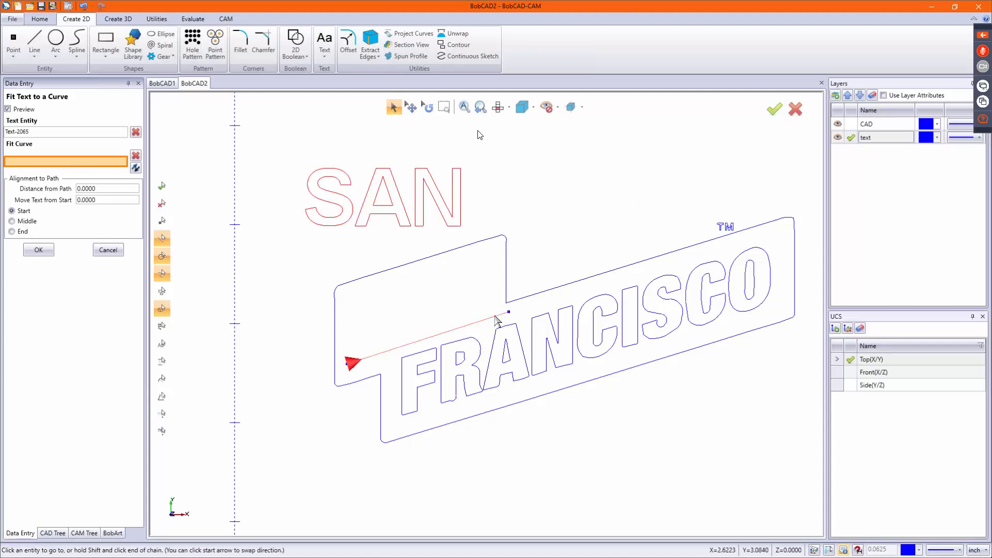
click(499, 317)
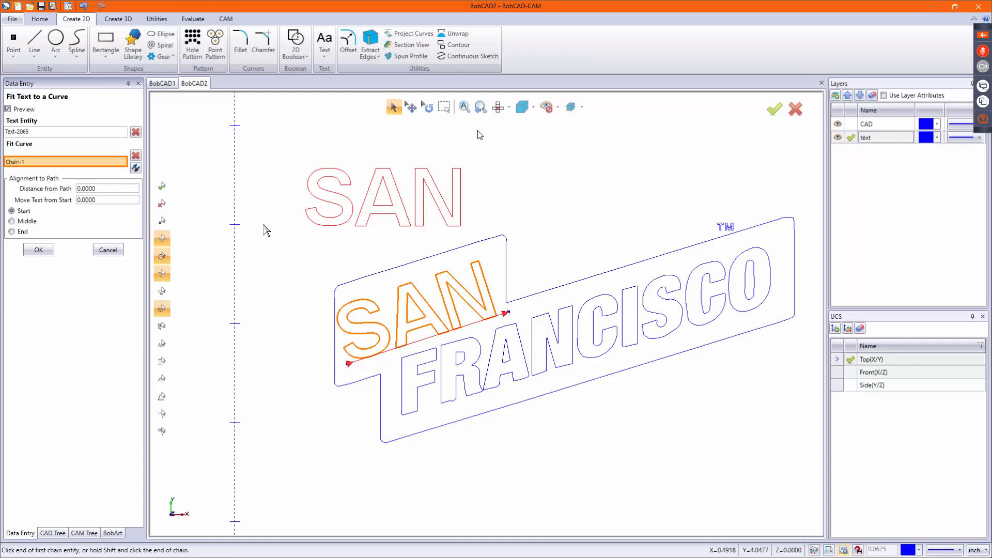
click(38, 224)
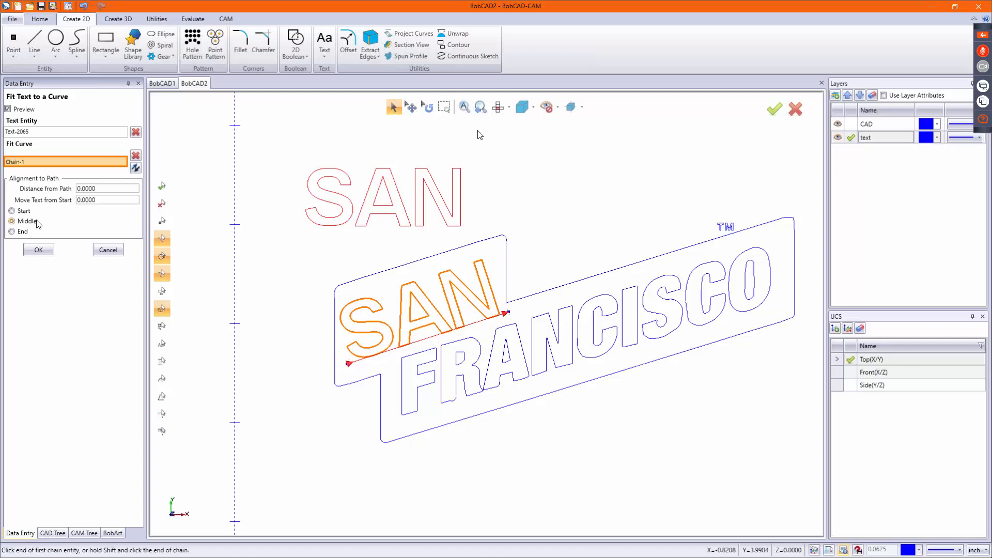
click(42, 252)
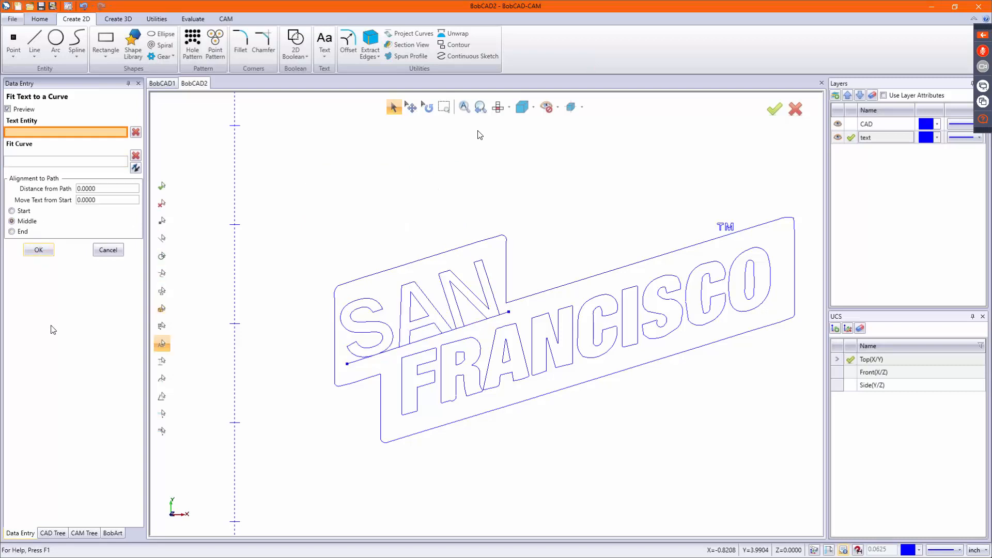
click(114, 251)
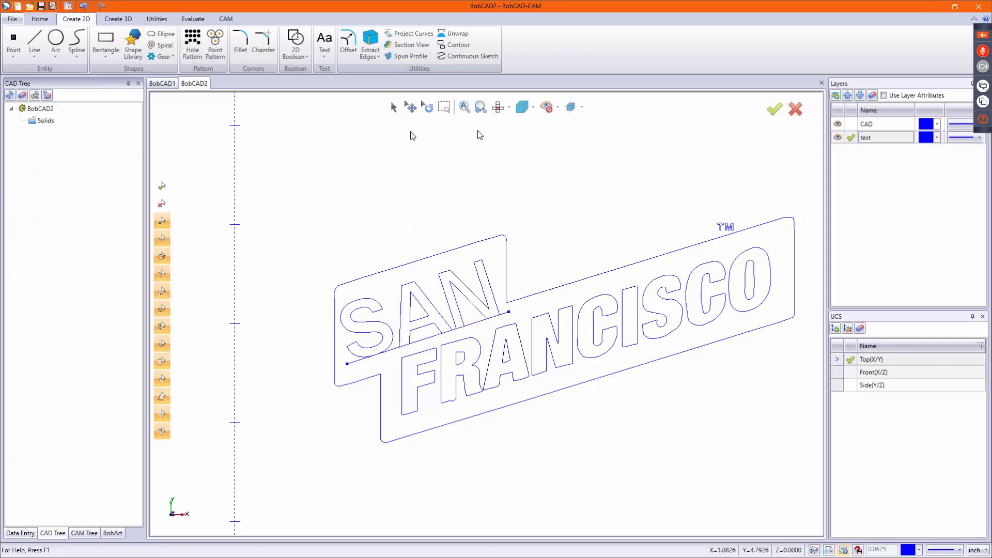
- Delete the slanted guide line between the SAN and FRANCISCO lettering
click(393, 107)
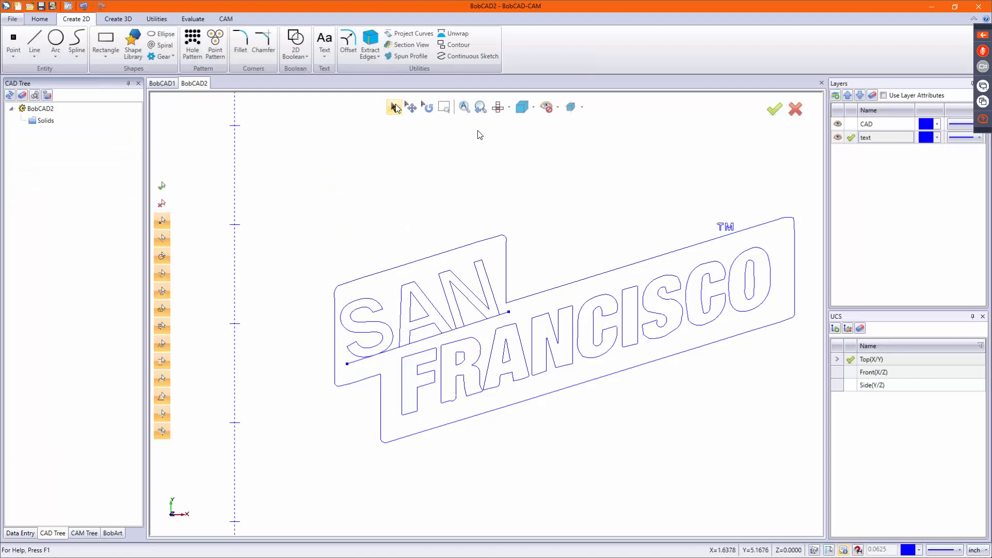
click(426, 338)
key(Delete)
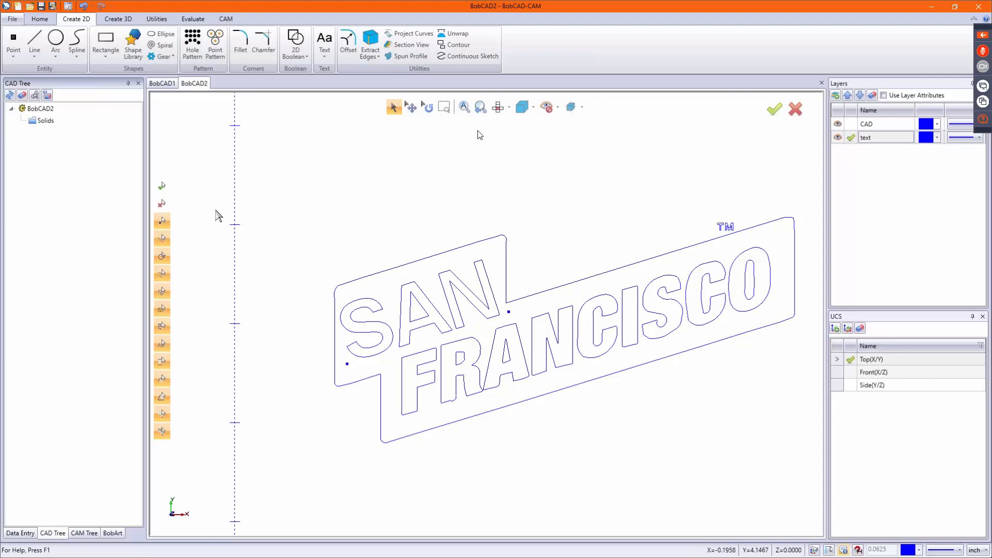
- Create a new document and load the bigskullvw image into BobArt
click(19, 11)
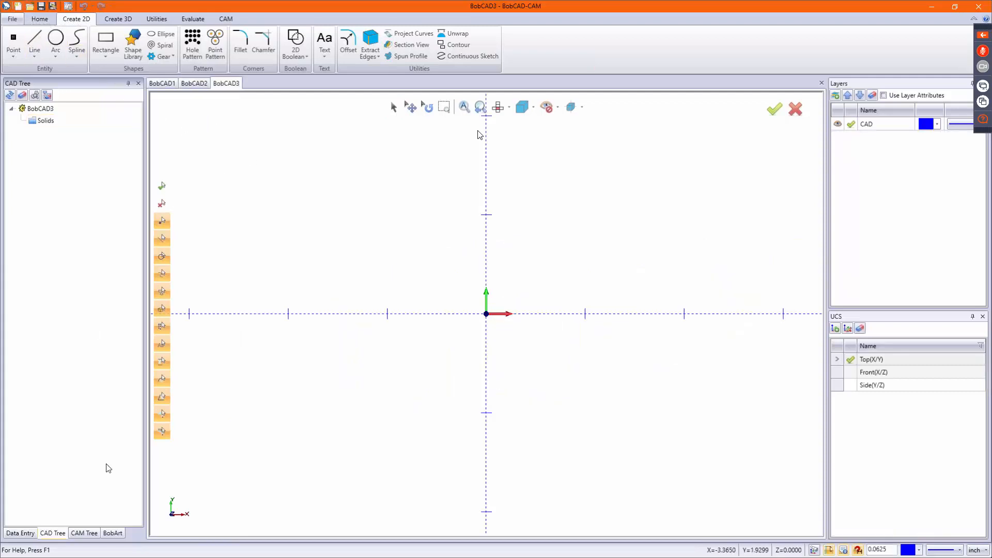
click(112, 532)
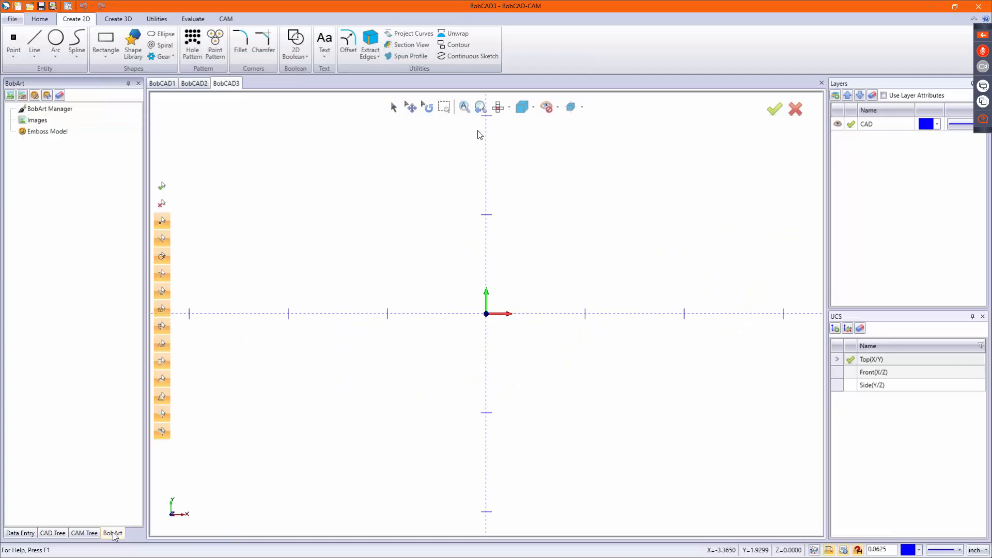
right_click(42, 121)
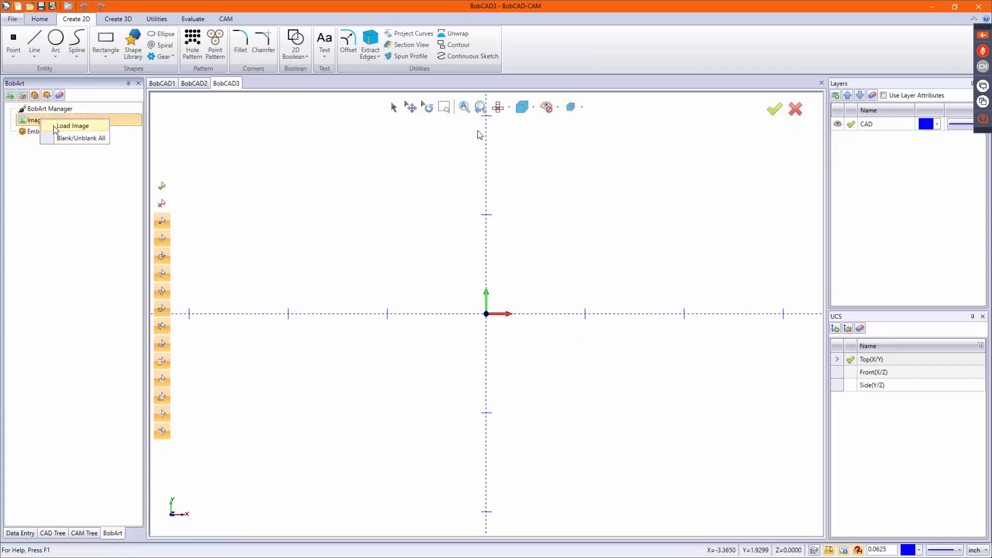
click(81, 127)
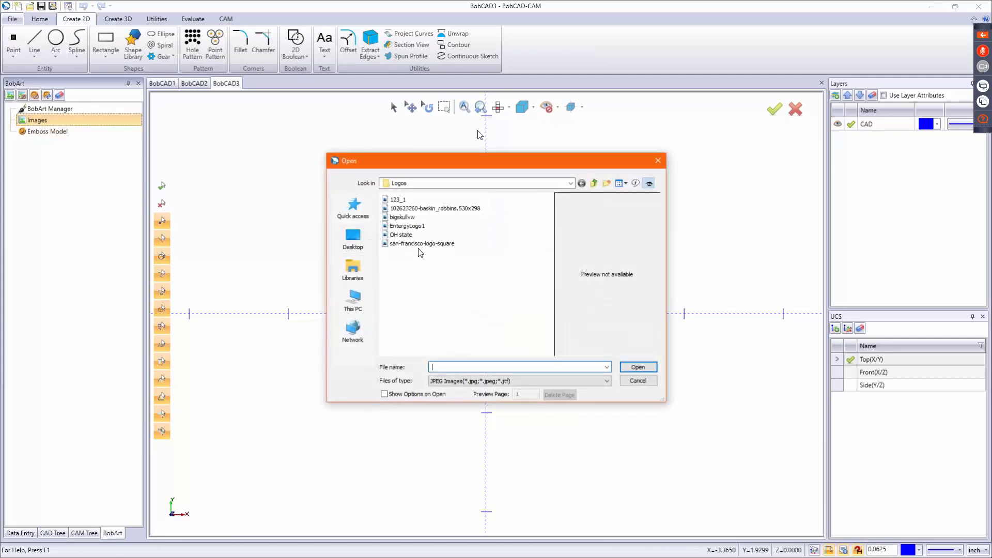
click(408, 217)
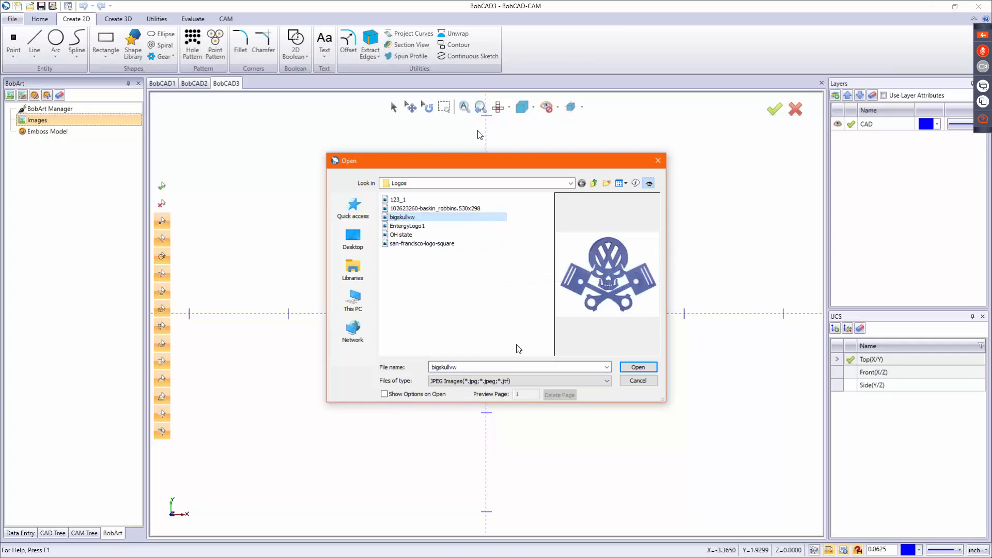
click(640, 367)
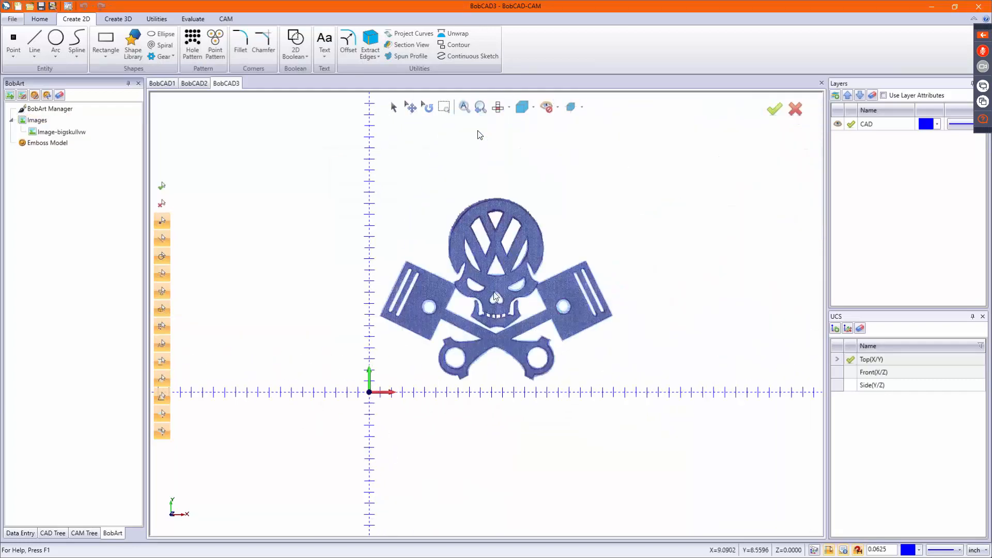
scroll(482, 360, down, 2)
scroll(522, 313, up, 2)
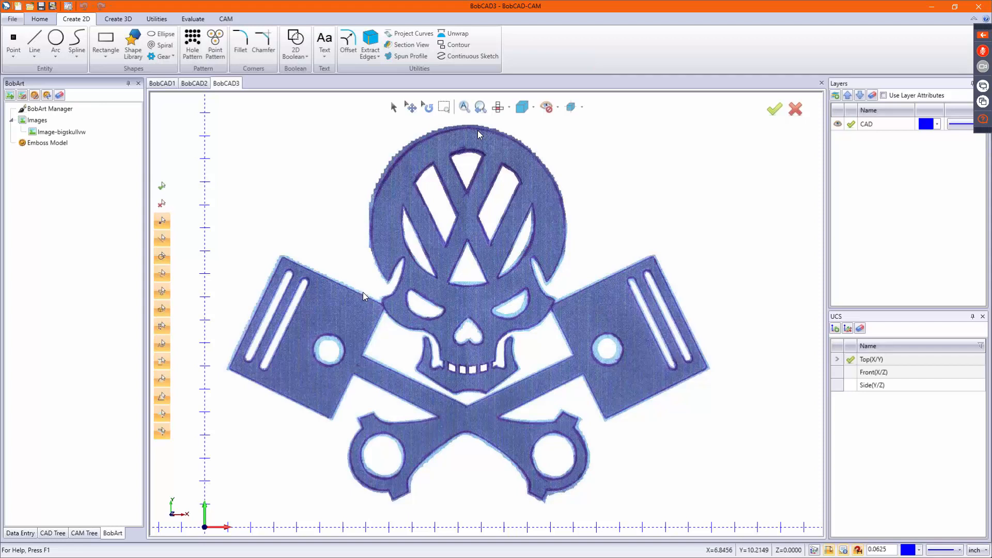
- Vectorize the bigskullvw image using the 2-Level (Black/White) strategy with a threshold value of 237
right_click(76, 131)
click(94, 149)
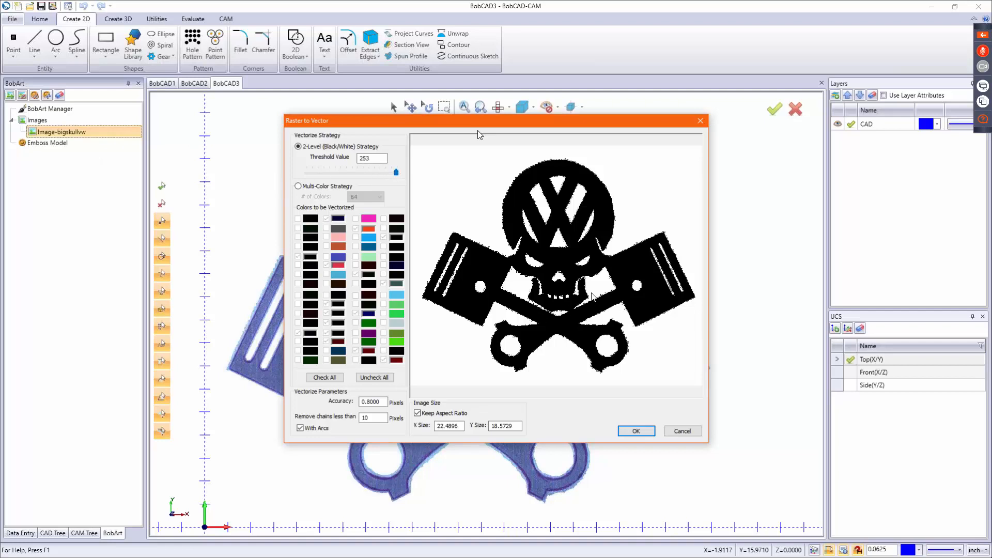
drag(397, 173, 391, 174)
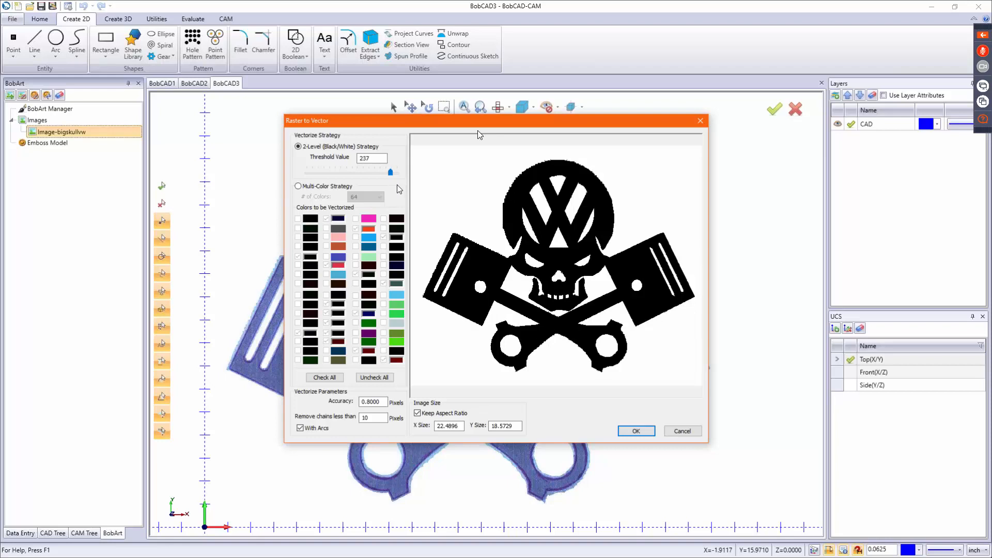
drag(391, 172, 387, 173)
drag(389, 172, 391, 173)
click(637, 431)
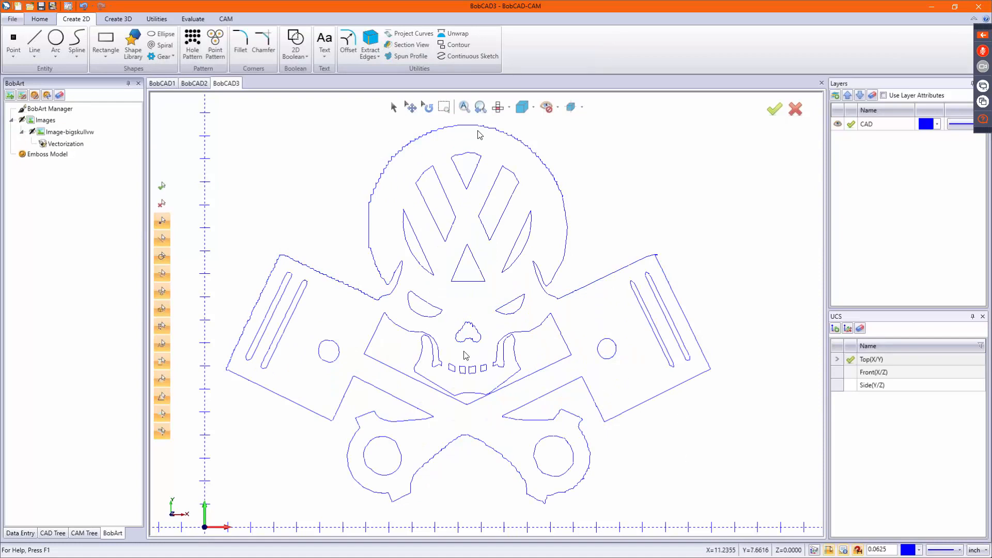
- Examine the vectorized skull outlines up close for jagged edges along the pistons, nose and circular crown
scroll(468, 359, up, 2)
scroll(479, 414, down, 1)
scroll(659, 268, up, 5)
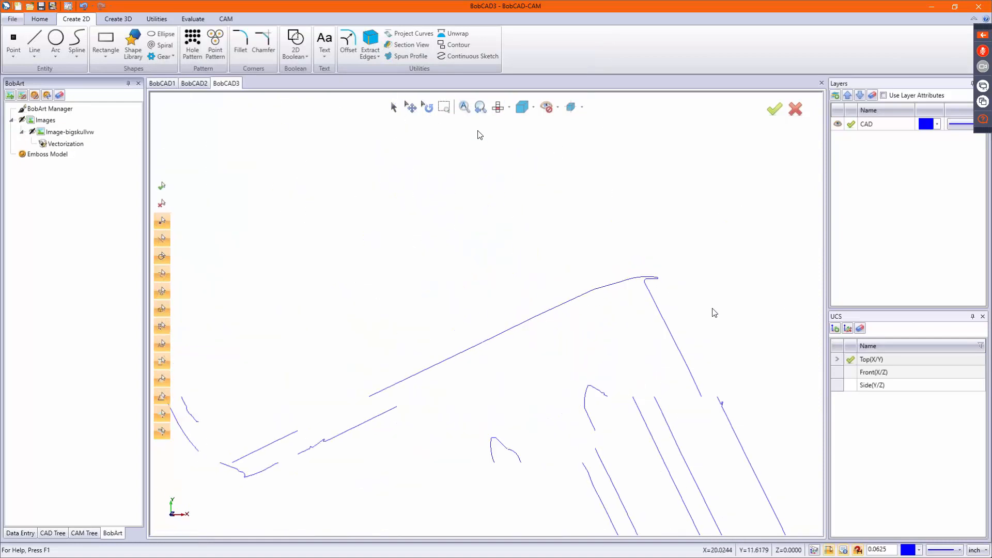
scroll(718, 417, down, 2)
scroll(636, 351, down, 3)
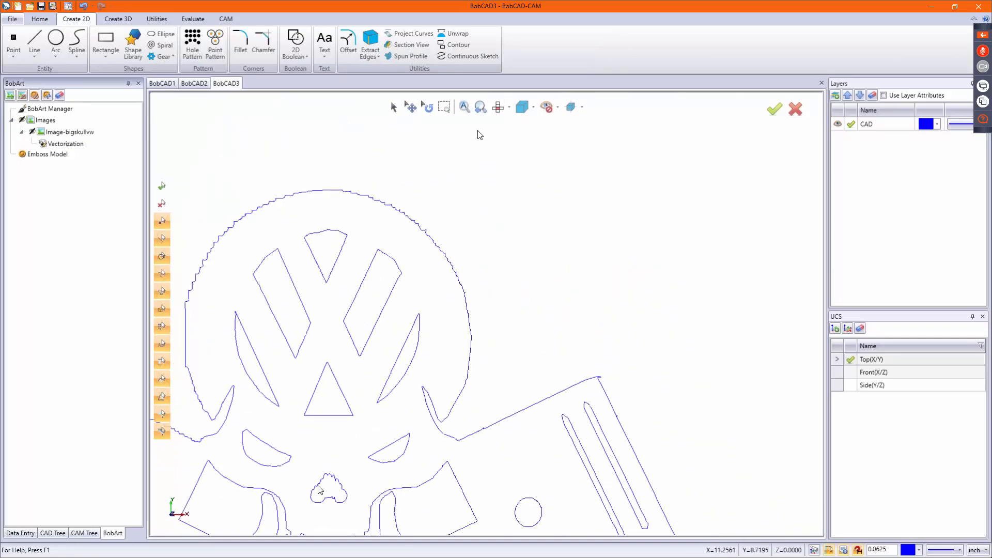
scroll(570, 390, up, 4)
scroll(570, 390, down, 4)
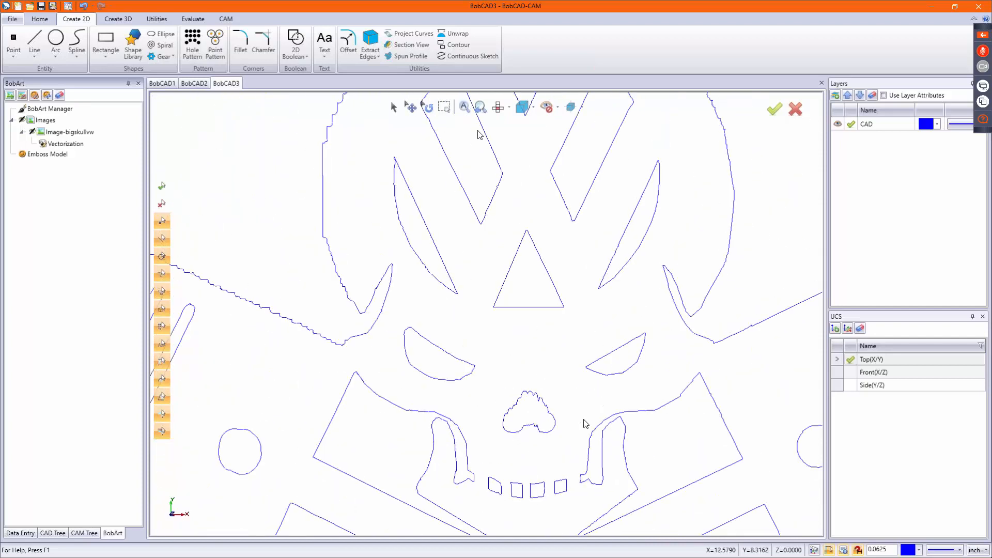
scroll(298, 316, up, 3)
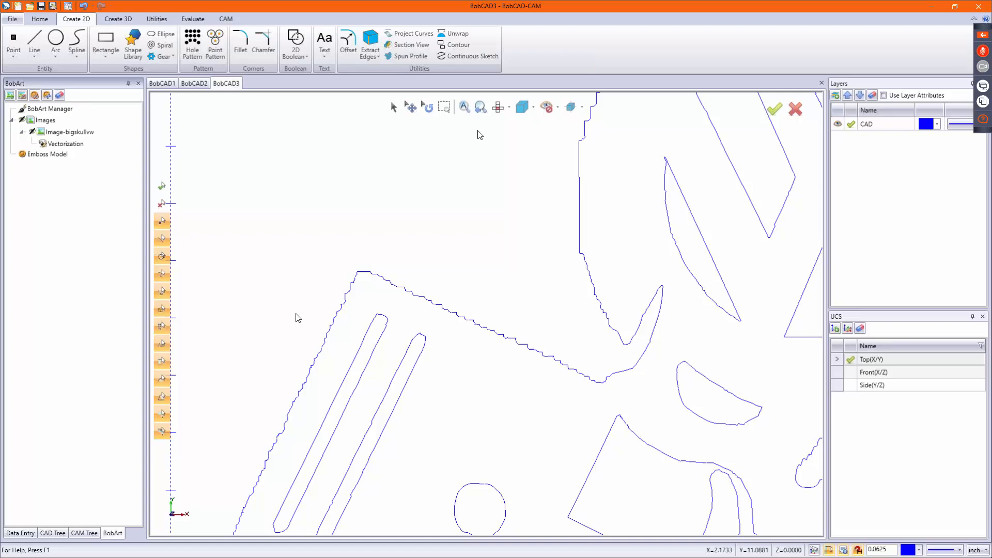
- Set the skull vectorization's accuracy to 1.5 pixels and regenerate the outlines
click(65, 144)
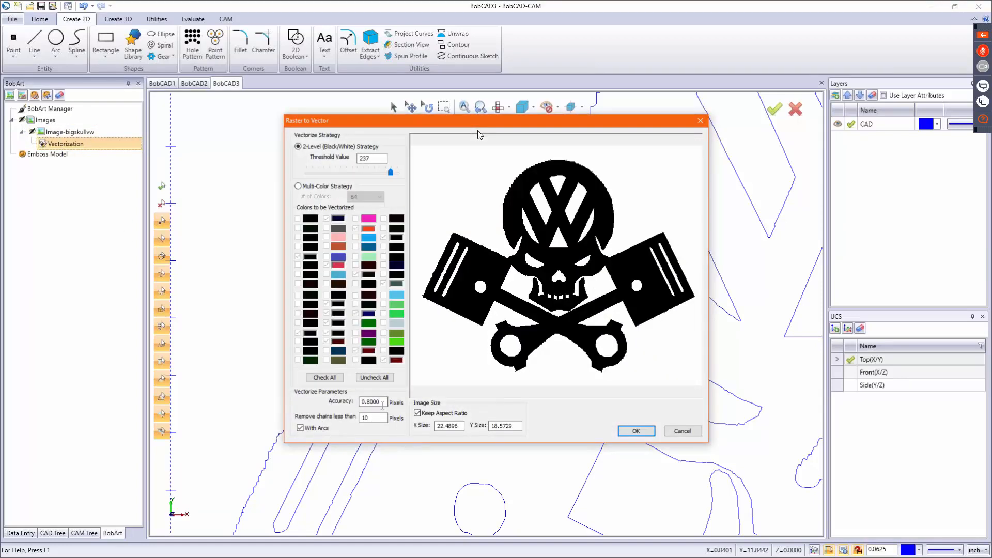
double_click(382, 403)
text(1.5)
key(Return)
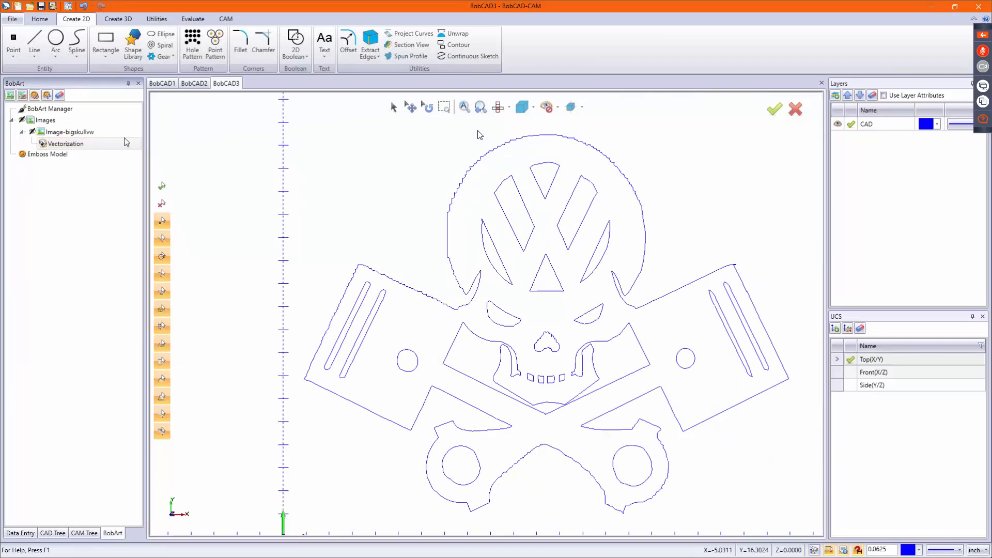
- Raise the skull vectorization's accuracy value to 2 pixels and regenerate the outlines
right_click(70, 145)
click(90, 149)
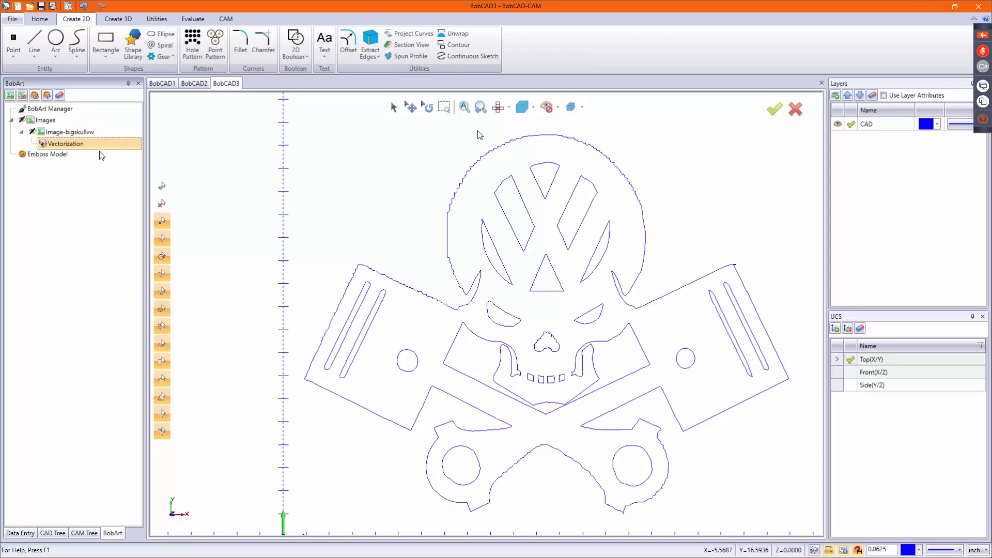
double_click(380, 402)
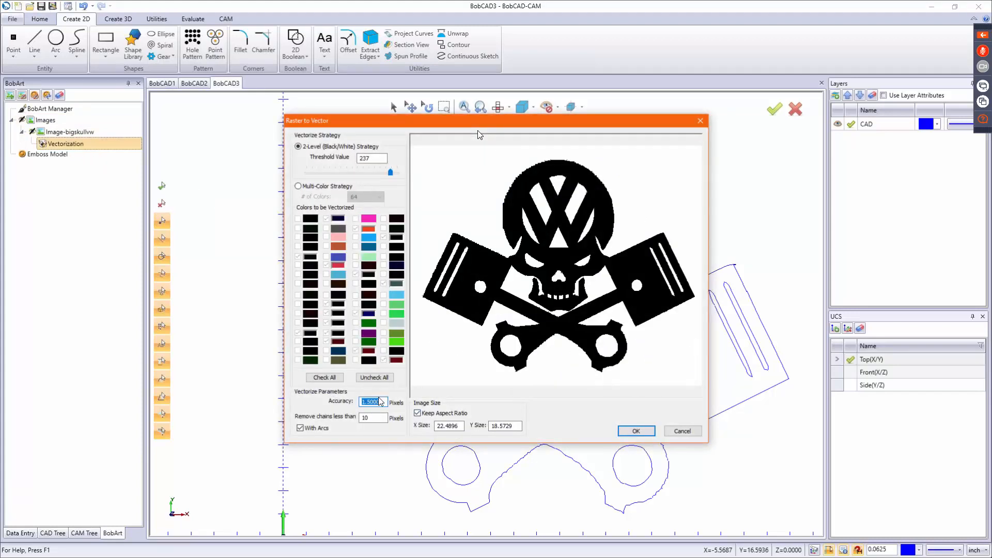
text(2.)
key(Return)
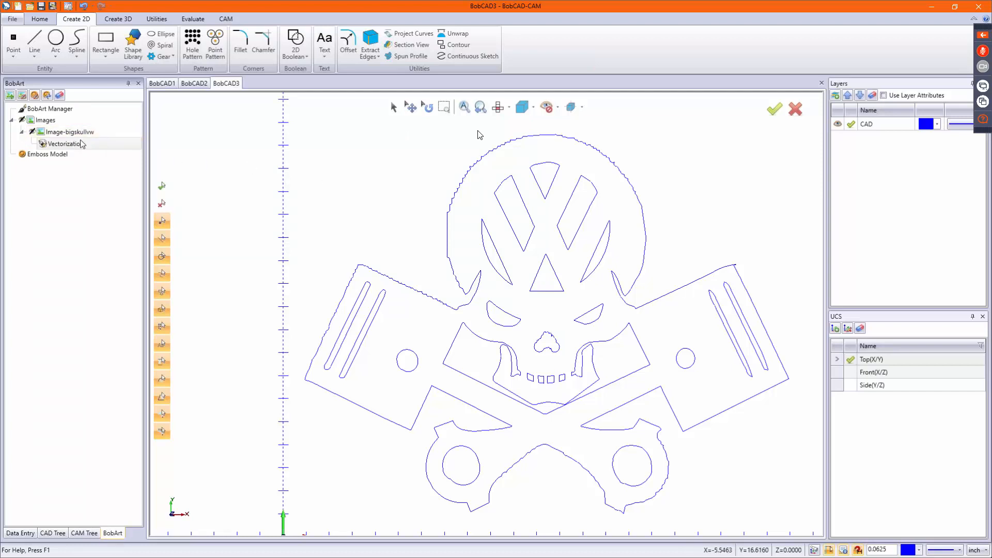
- Delete the bigskullvw image from BobArt and erase all of its vectorized outlines from the drawing
right_click(61, 145)
right_click(58, 134)
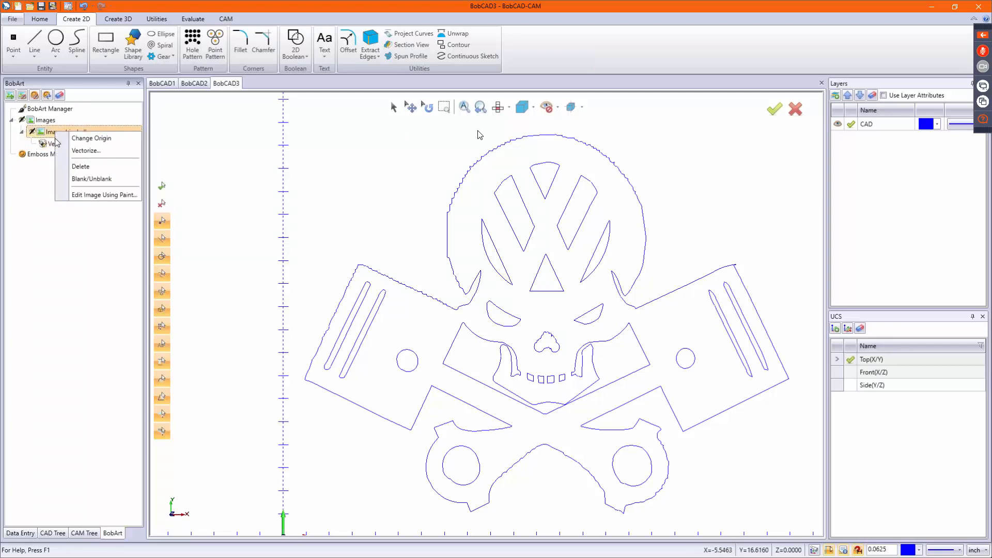
click(80, 166)
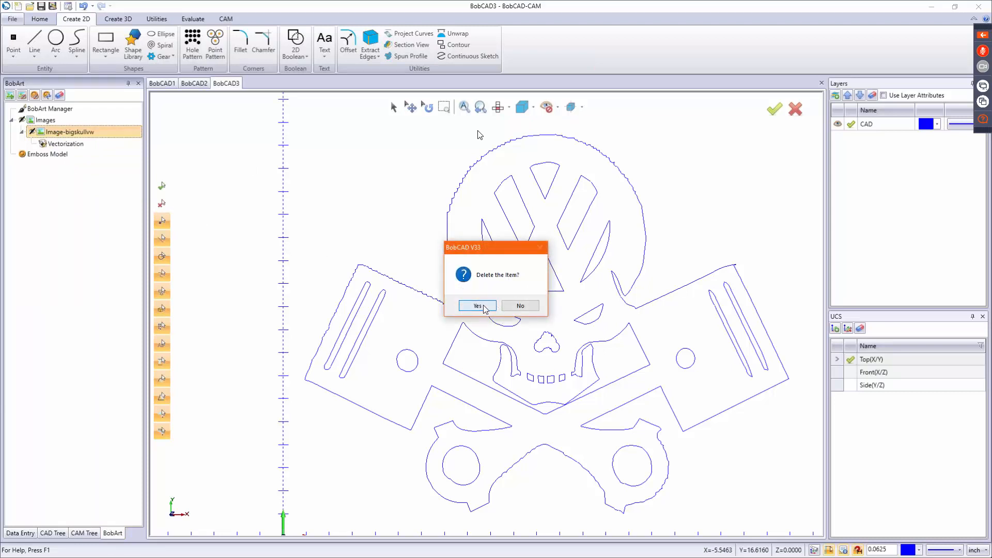
click(477, 305)
click(393, 107)
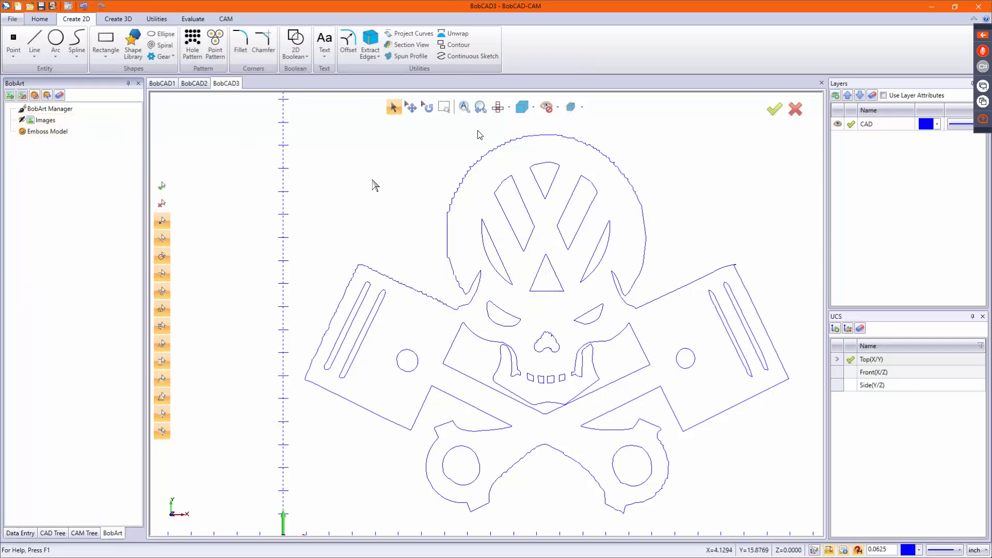
scroll(375, 186, down, 3)
drag(284, 143, 598, 328)
key(Delete)
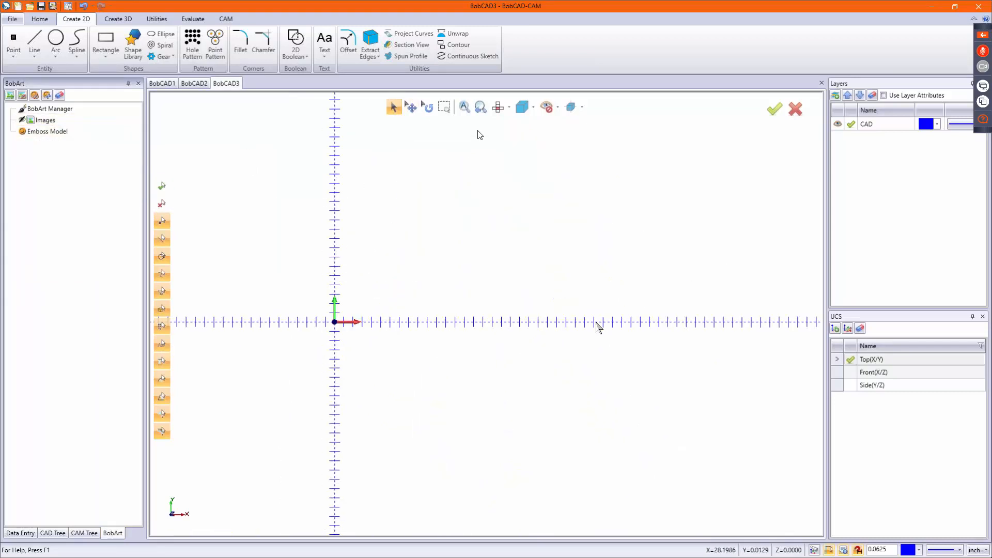
- Load the bigskullvw image into BobArt again and turn off the 0.0625 grid snapping
right_click(45, 120)
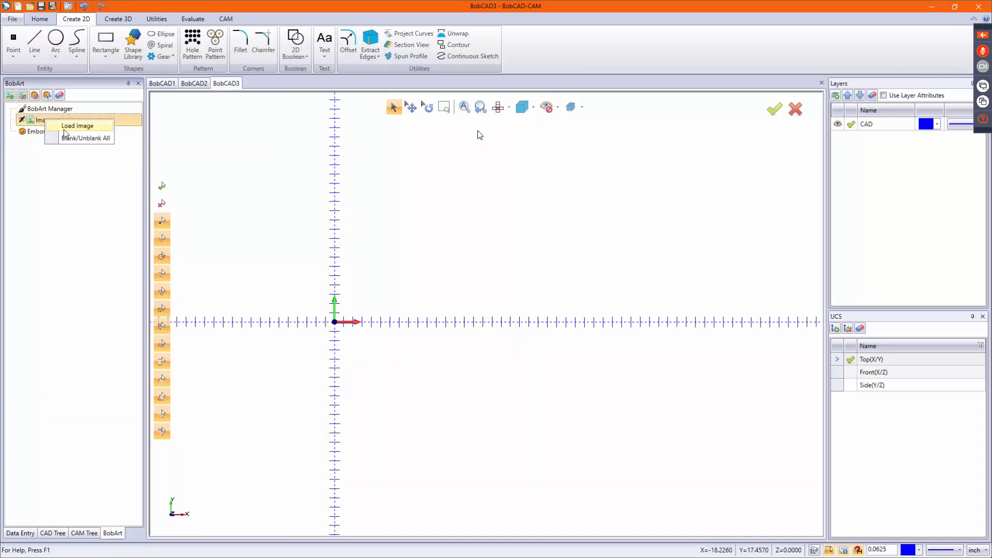
click(66, 138)
right_click(36, 120)
click(49, 125)
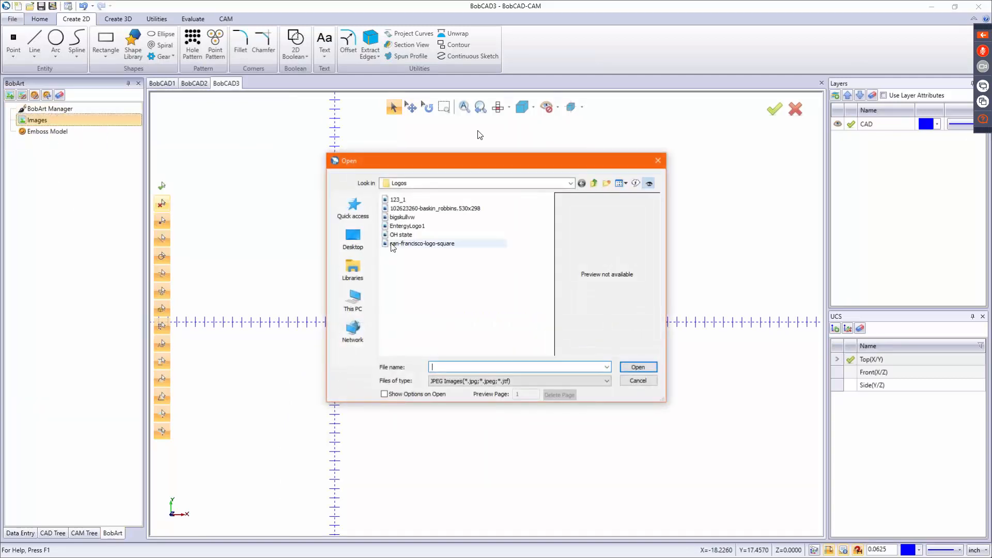
double_click(408, 218)
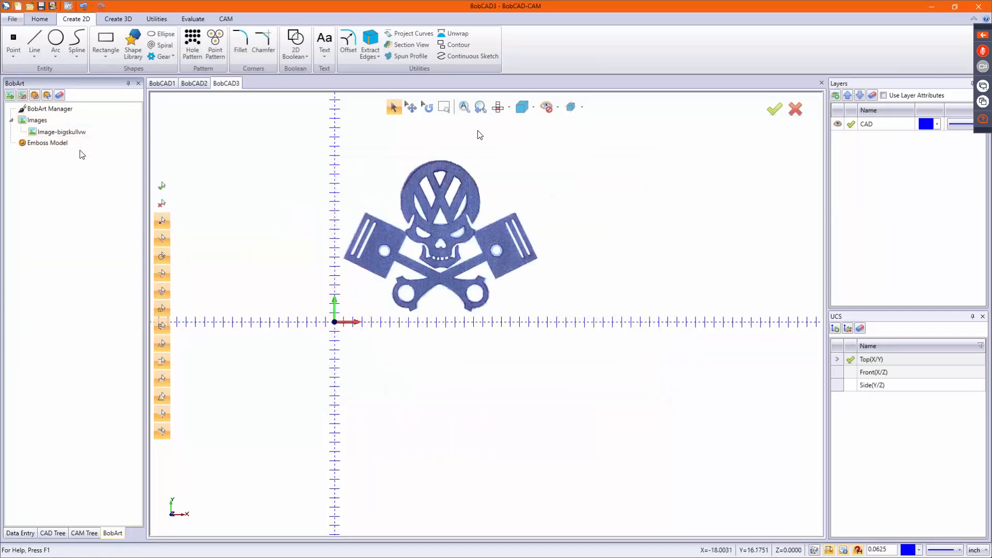
scroll(370, 186, up, 2)
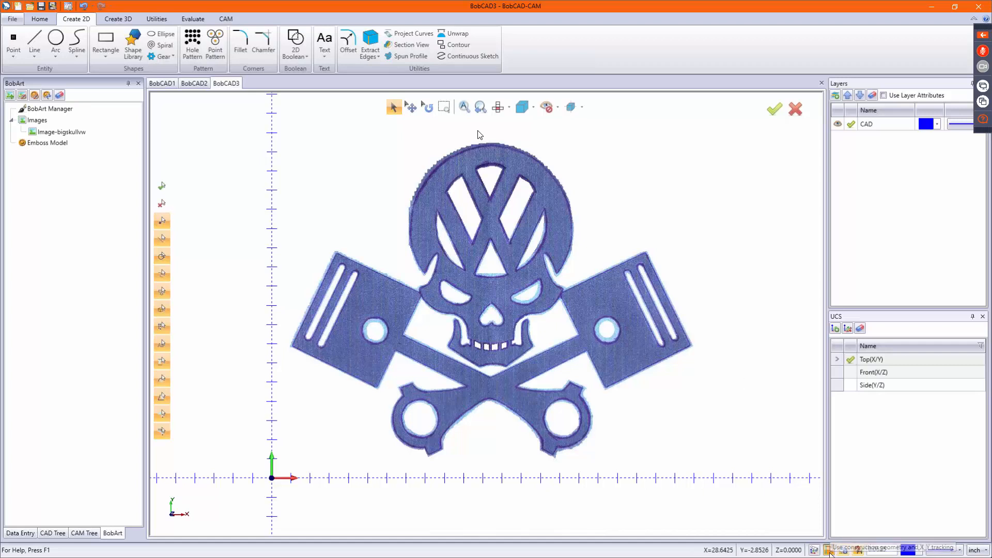
click(856, 551)
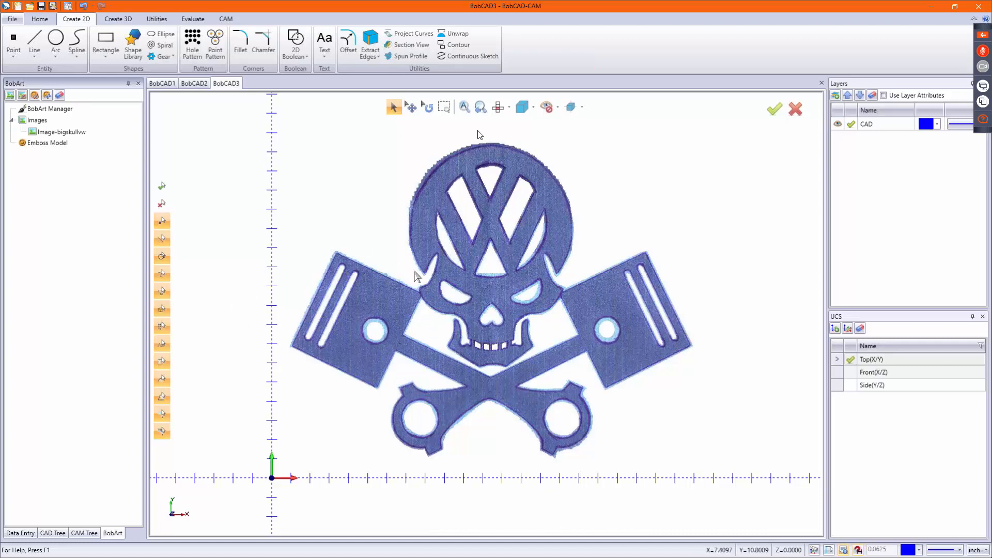
- Start a continuous line at the left piston's corner beside the skull and trace its upper edge, about 4.76 inches, to the outer corner
click(34, 55)
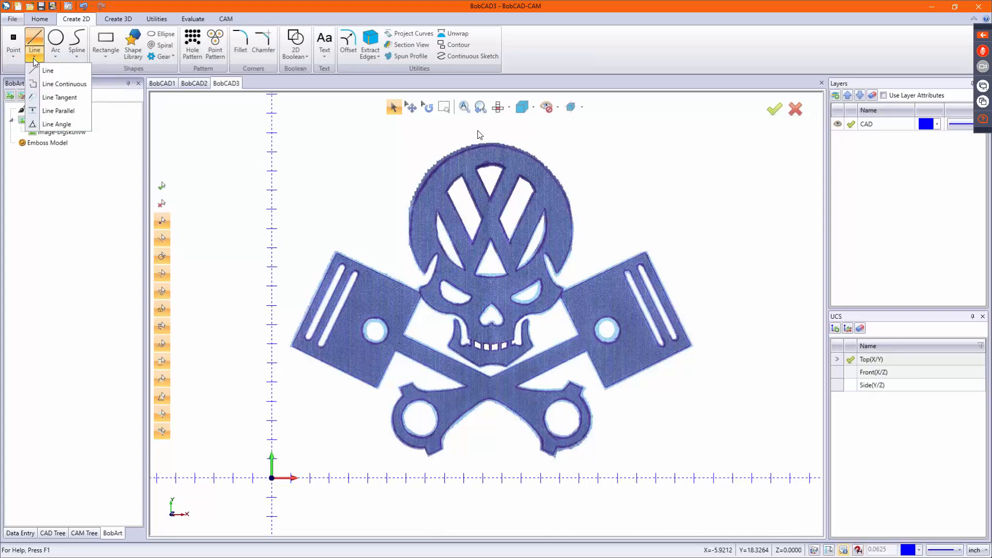
click(65, 90)
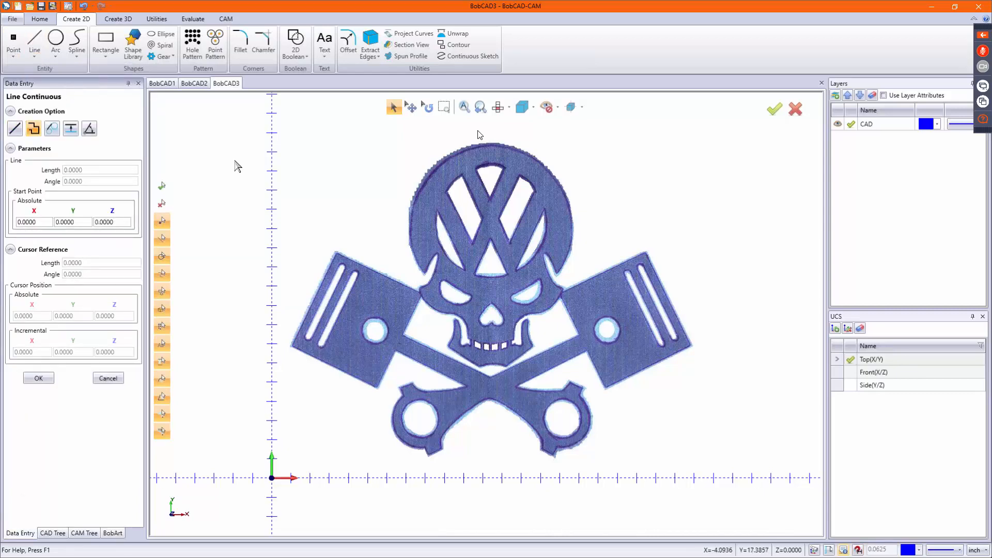
scroll(419, 295, up, 5)
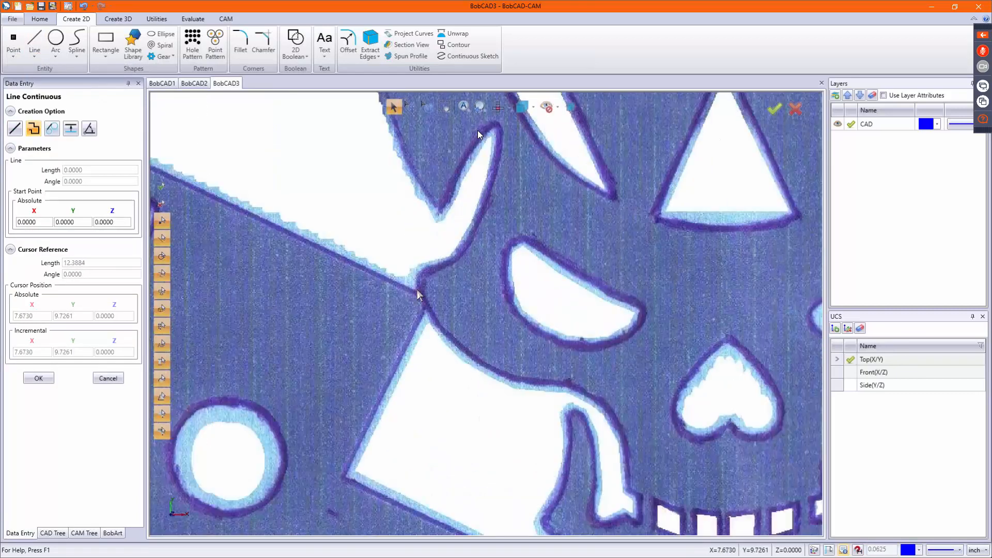
click(419, 295)
scroll(457, 302, down, 5)
scroll(451, 293, up, 4)
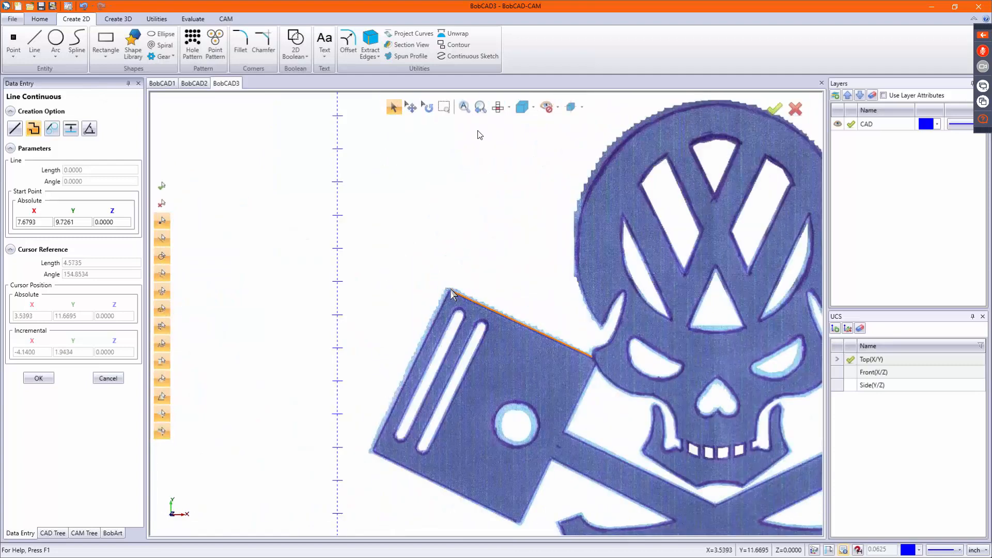
scroll(451, 294, up, 3)
click(450, 292)
scroll(450, 292, down, 4)
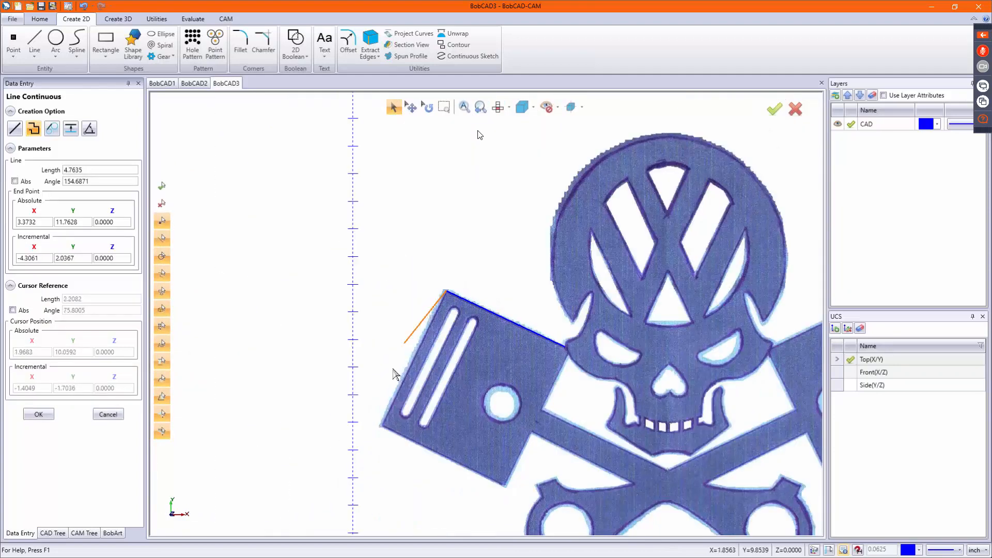
- Continue the chain around the left piston's outer, bottom and lower inner edges, along the rod's underside to the crossing, and end it
scroll(381, 430, up, 3)
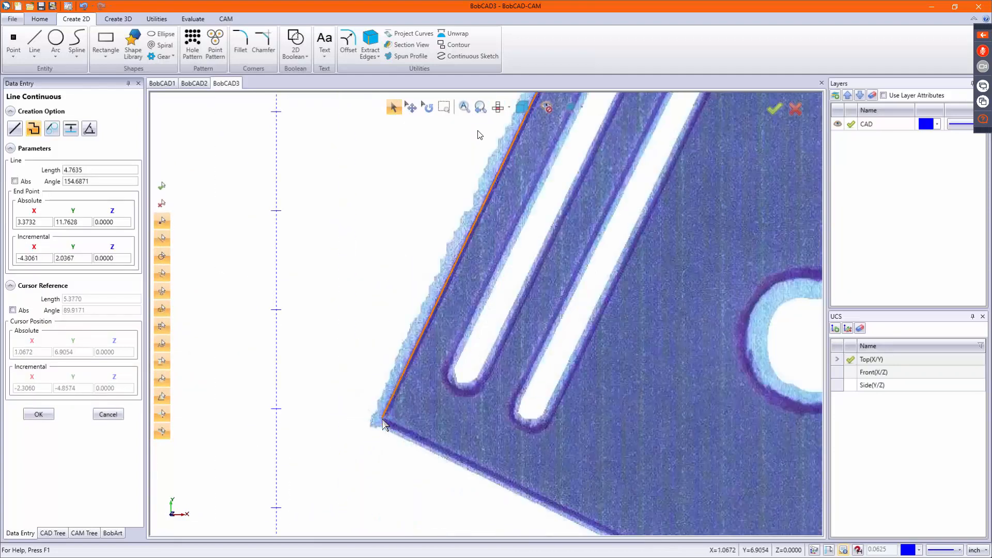
click(382, 420)
scroll(362, 411, down, 5)
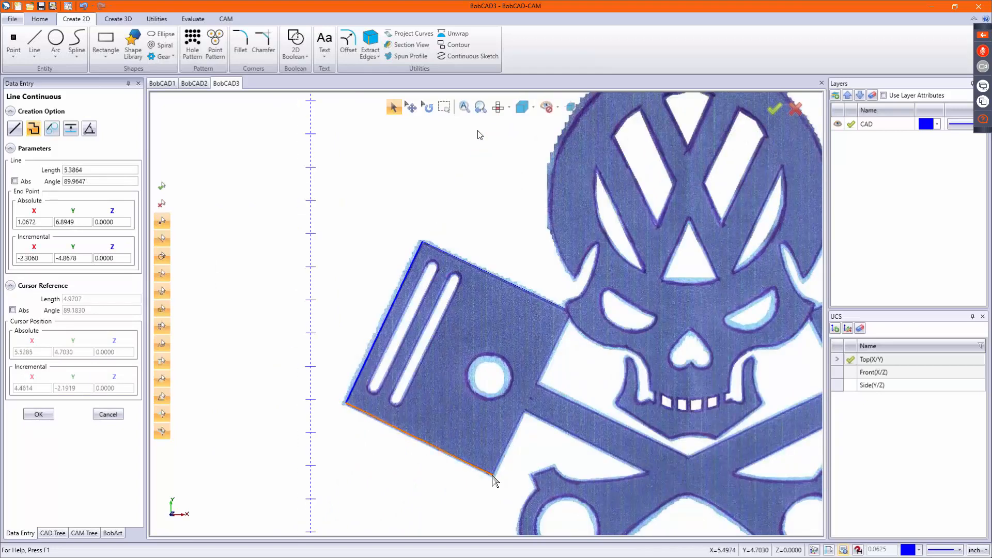
click(493, 475)
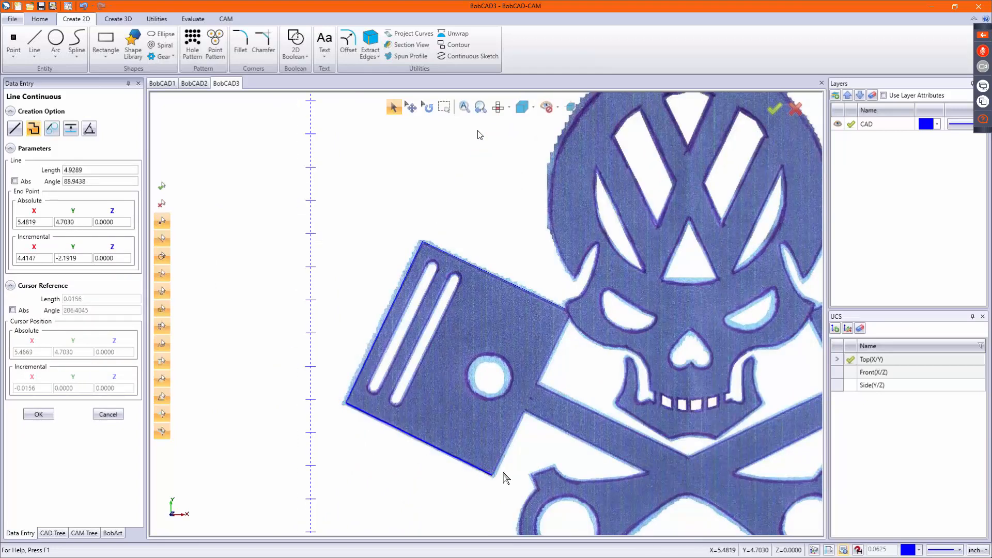
click(524, 413)
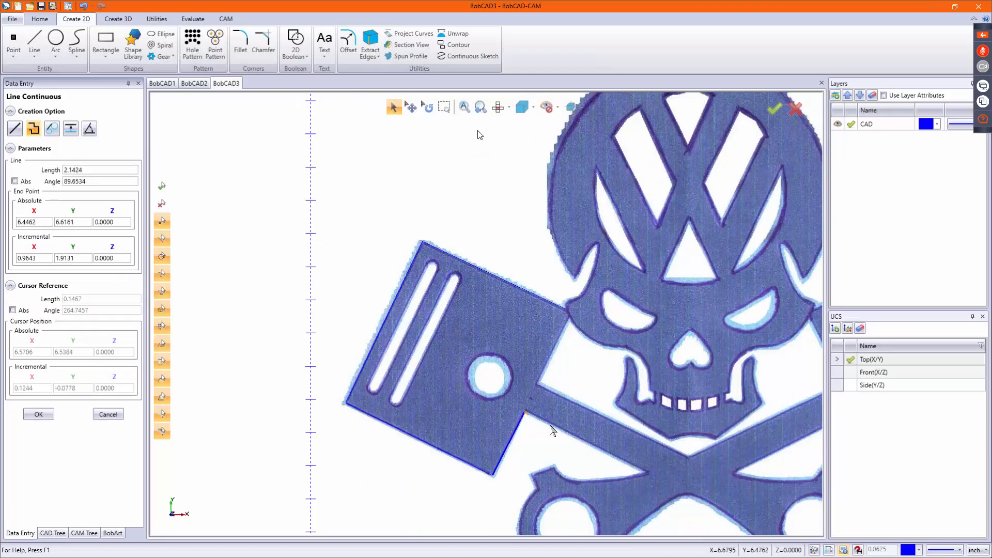
click(646, 472)
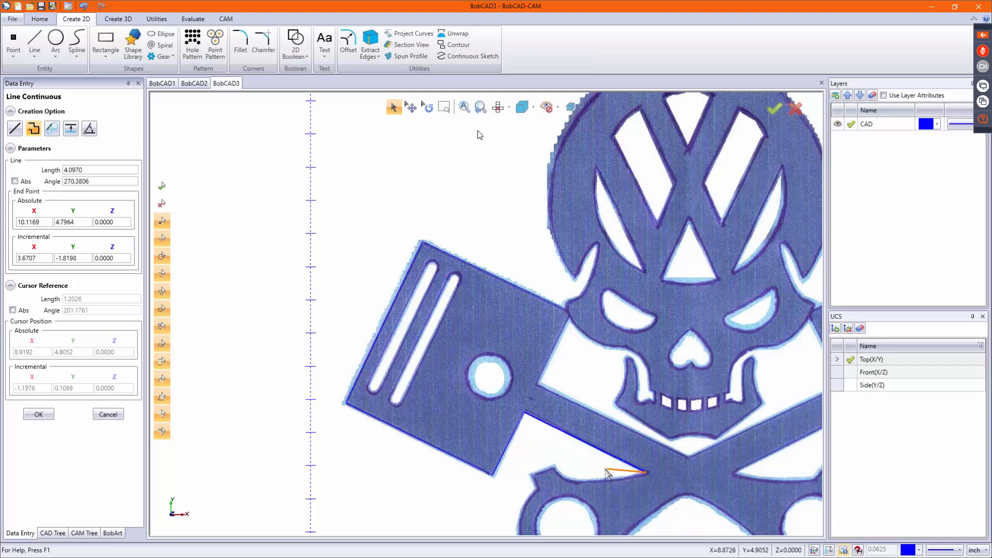
right_click(606, 470)
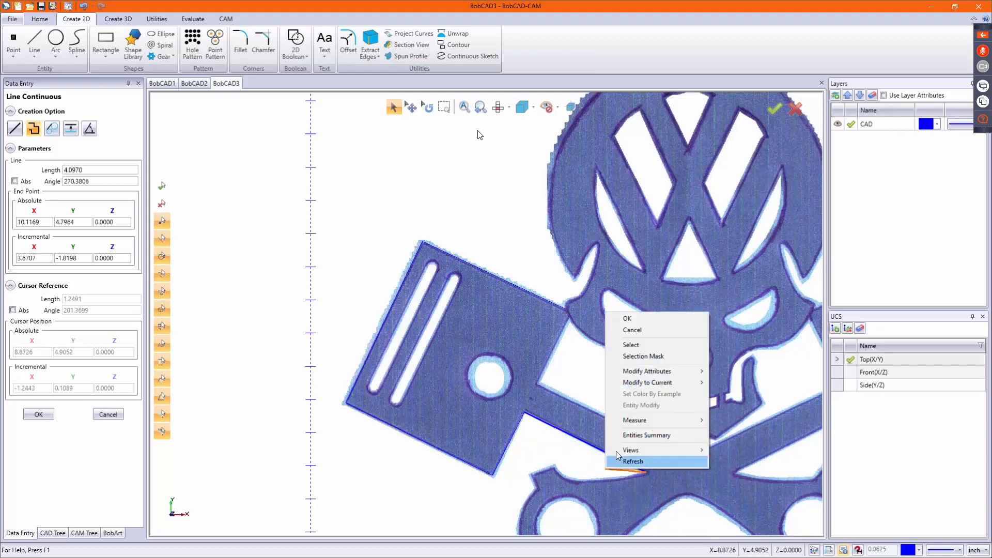
click(644, 322)
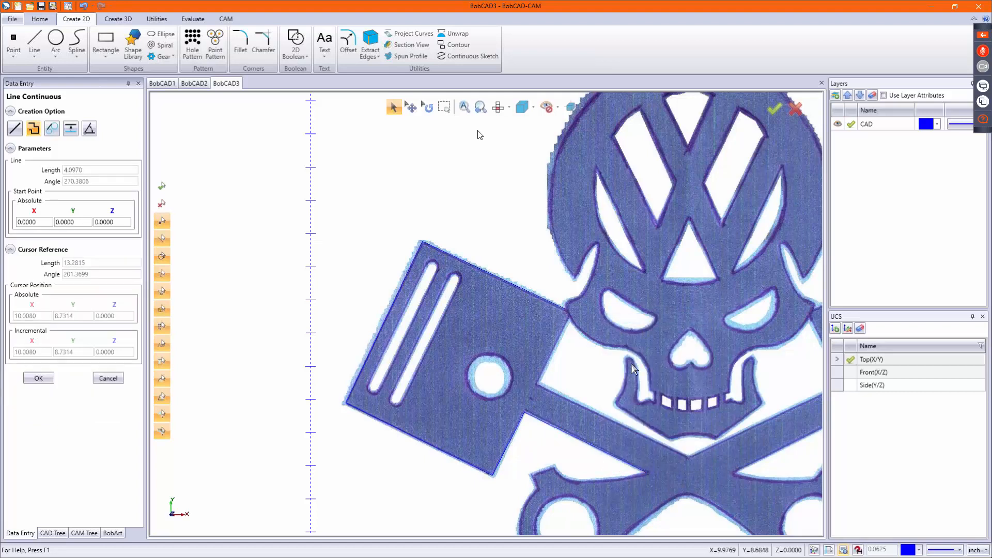
- Trace a second chain down the left piston's inner edge, along the V of the crossed rods, and up the right piston's inner edge
click(568, 319)
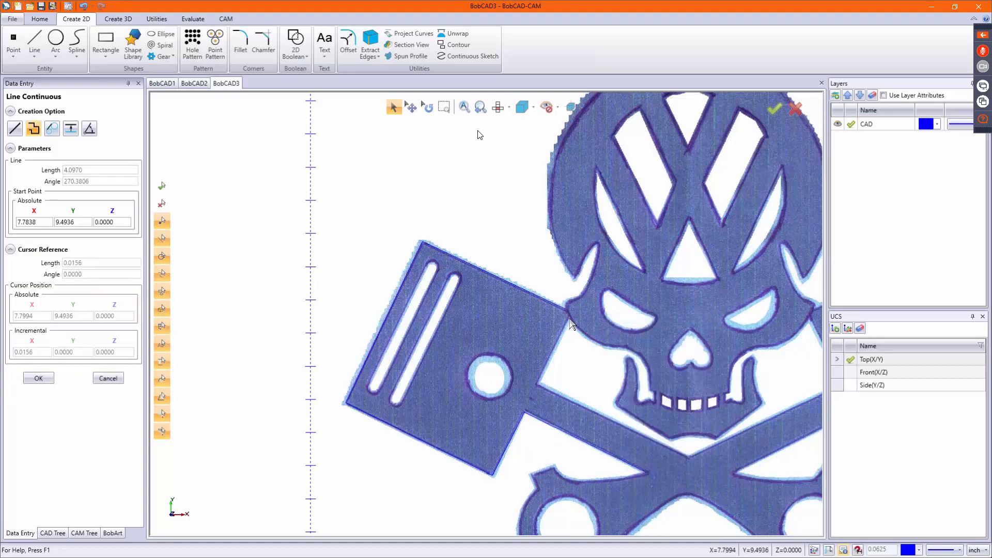
click(538, 385)
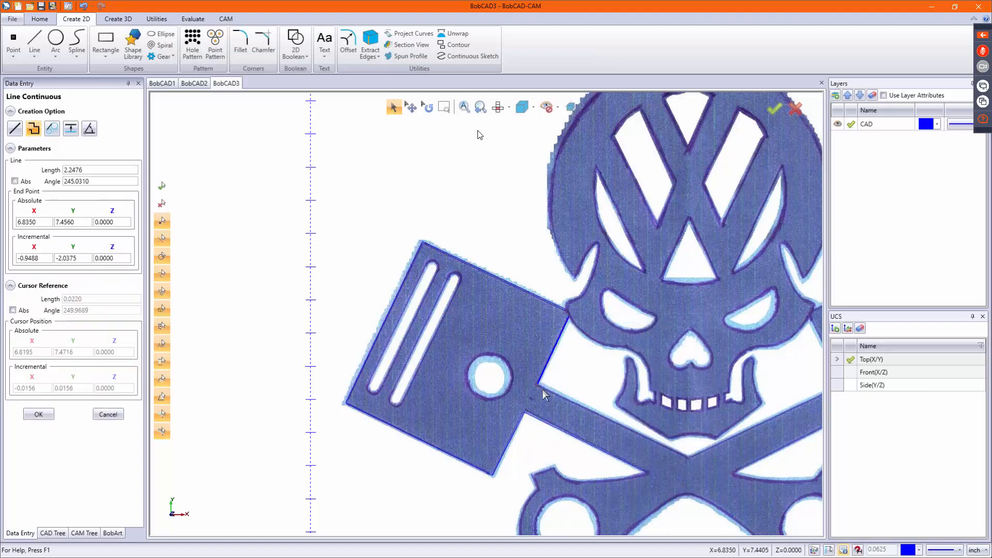
click(692, 460)
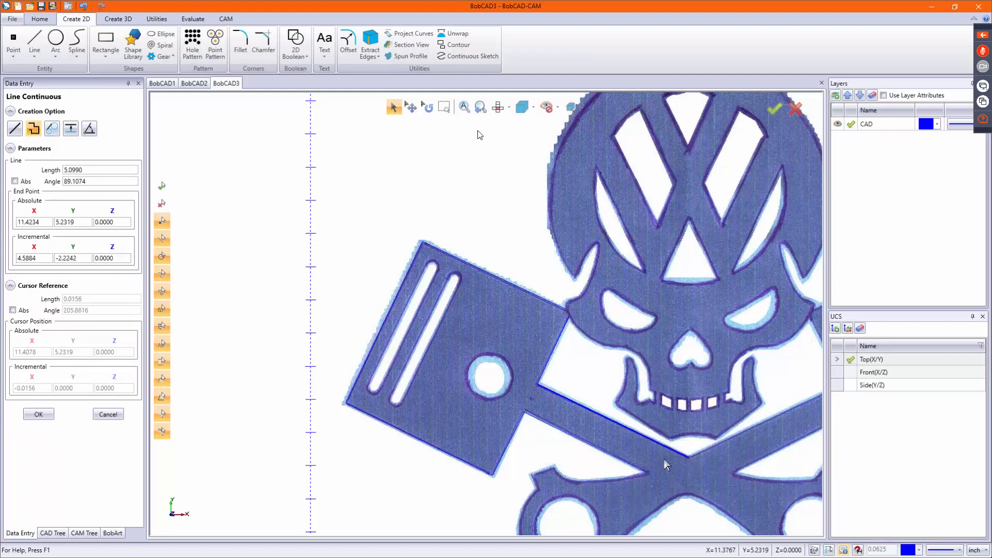
scroll(693, 460, down, 5)
scroll(695, 454, up, 4)
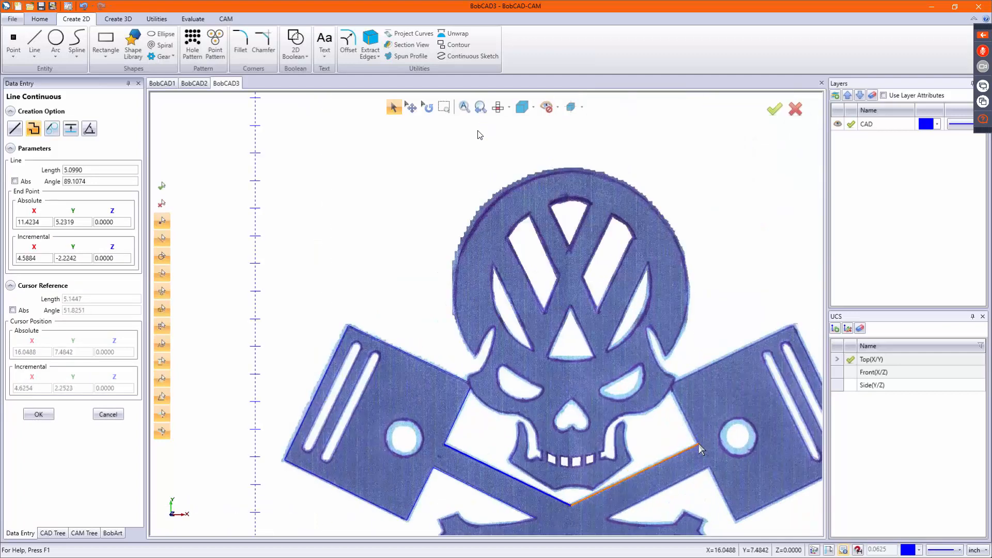
click(697, 443)
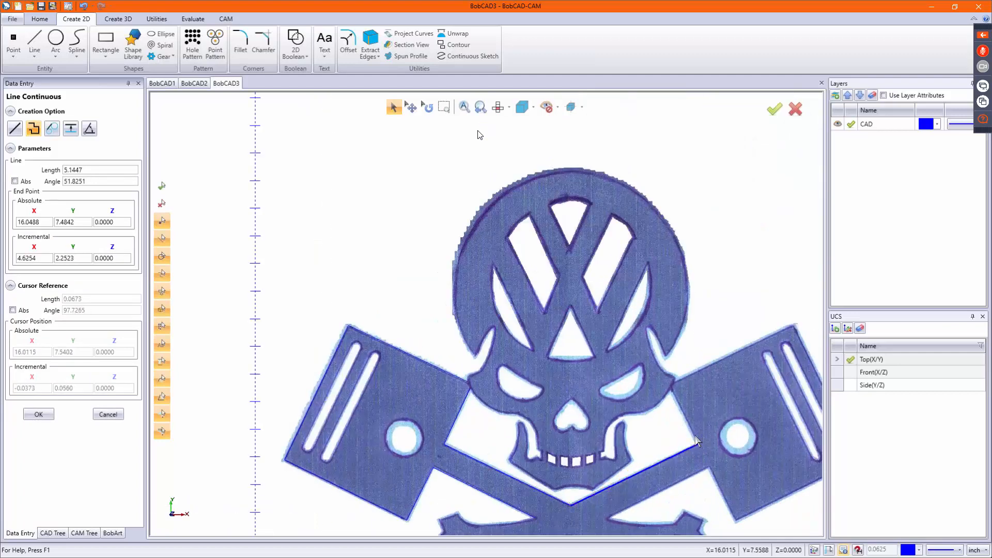
click(671, 388)
right_click(675, 388)
click(683, 394)
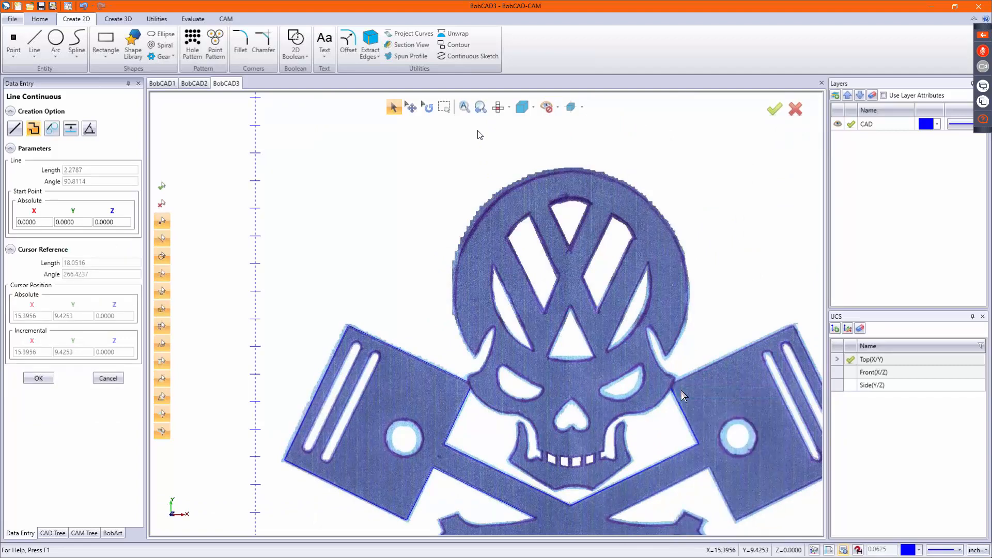
- Trace the right piston's upper edge, about 4.73 inches, and its outer edge, about 5.48 inches, starting at the corner beside the skull
scroll(681, 390, up, 4)
click(666, 376)
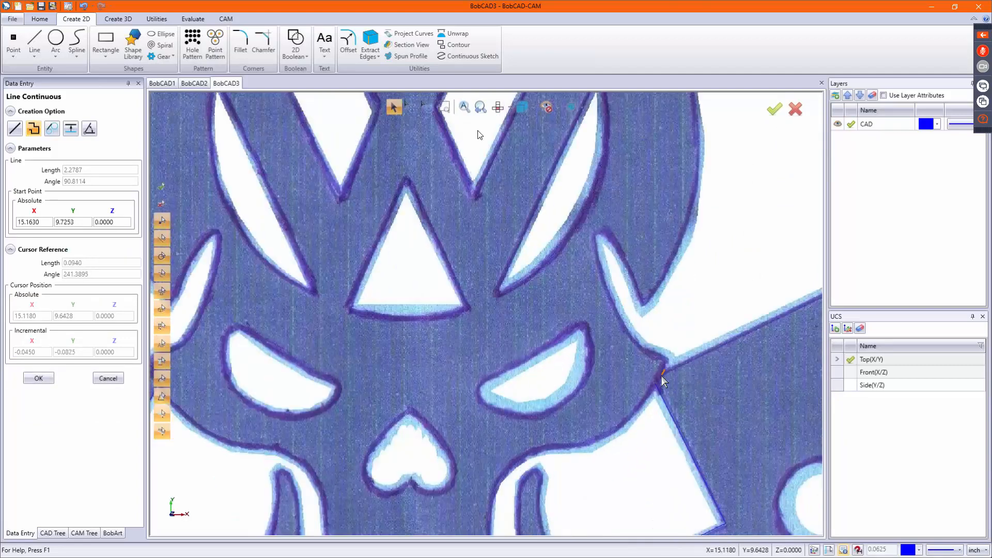
scroll(662, 374, down, 4)
scroll(721, 355, up, 2)
click(718, 352)
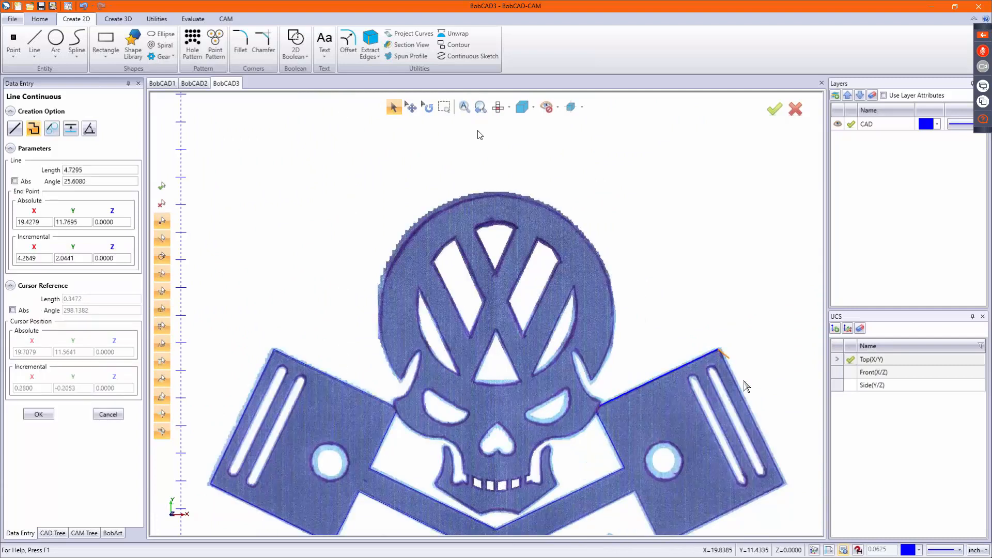
click(785, 489)
- Continue the chain along the right piston's bottom and lower inner edges and the rod's underside to the crossing, and end it
scroll(697, 512, down, 3)
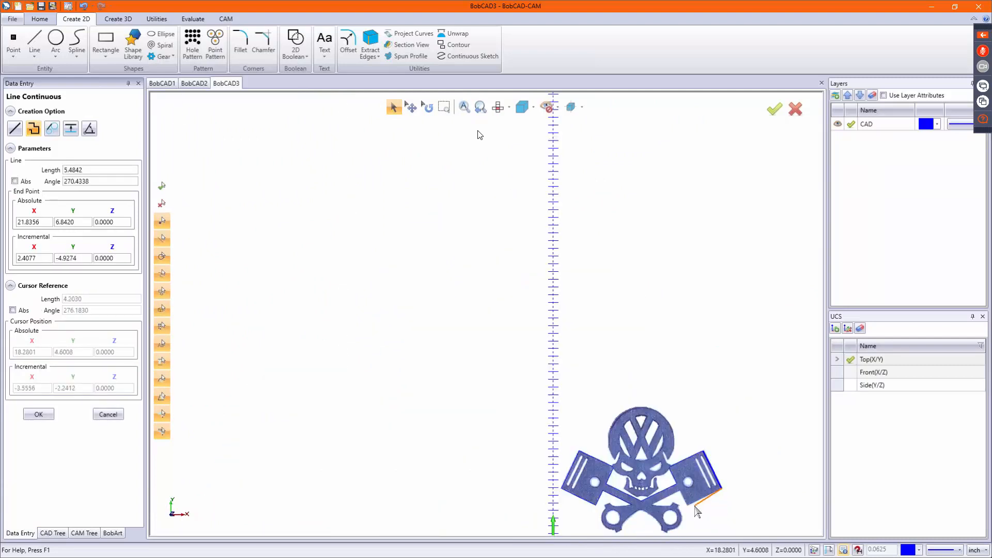
scroll(693, 508, up, 5)
click(664, 499)
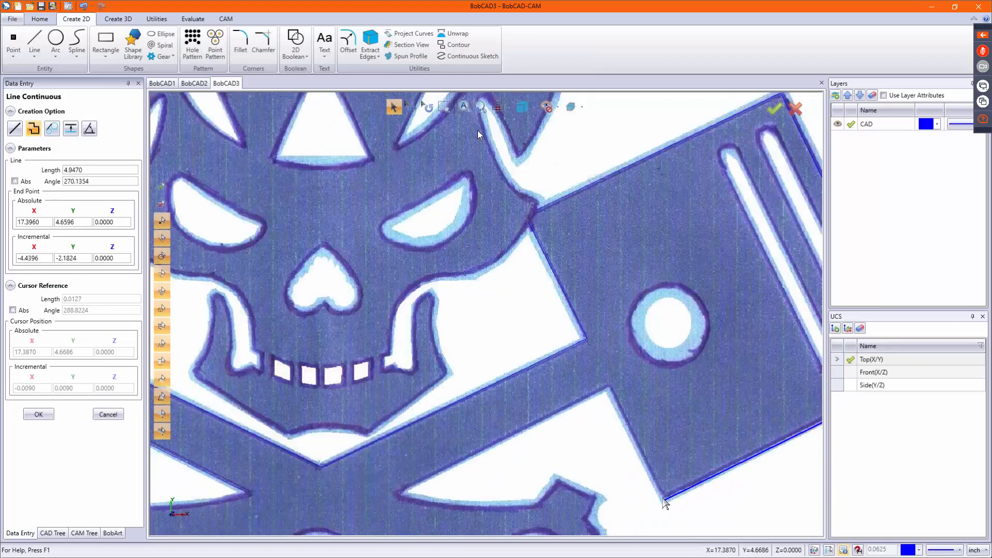
click(610, 391)
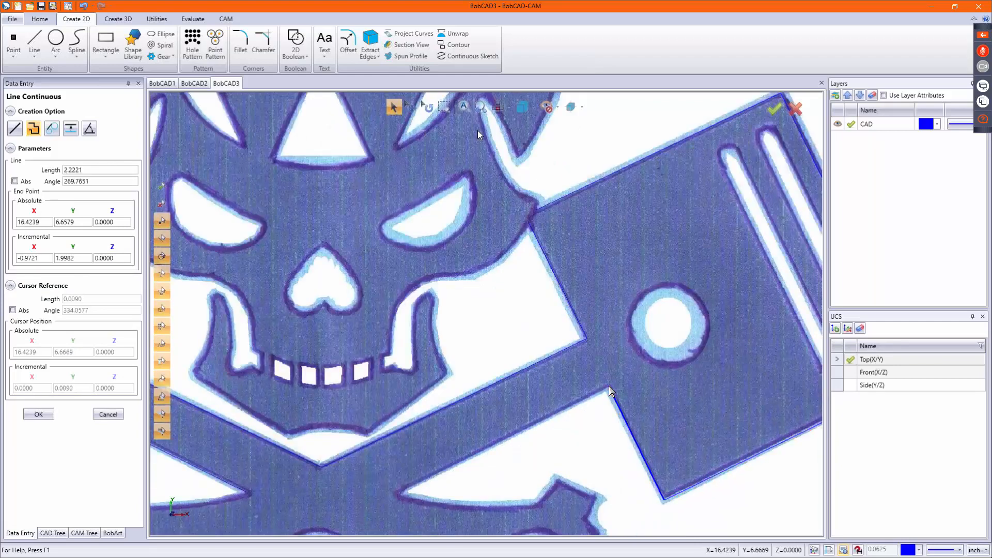
click(397, 494)
right_click(495, 486)
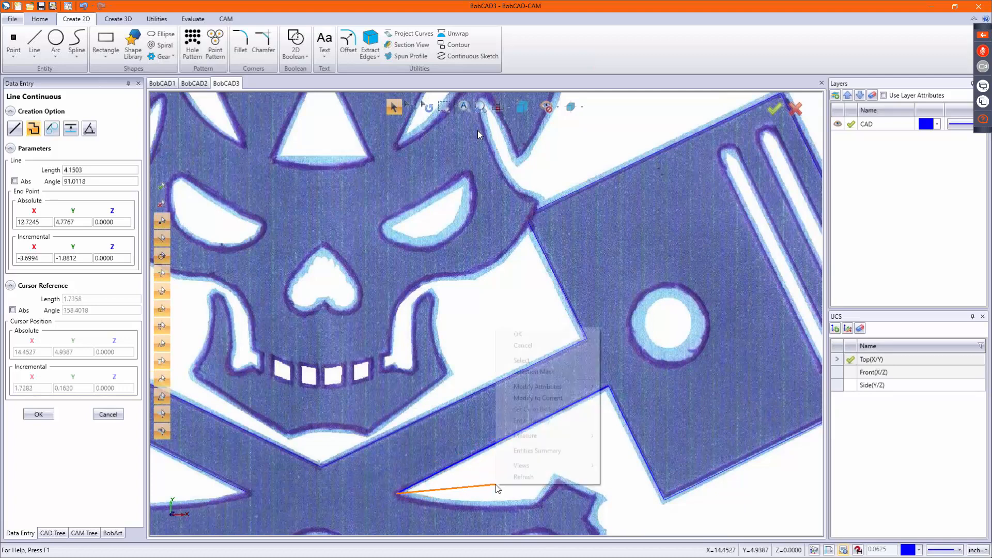
click(524, 336)
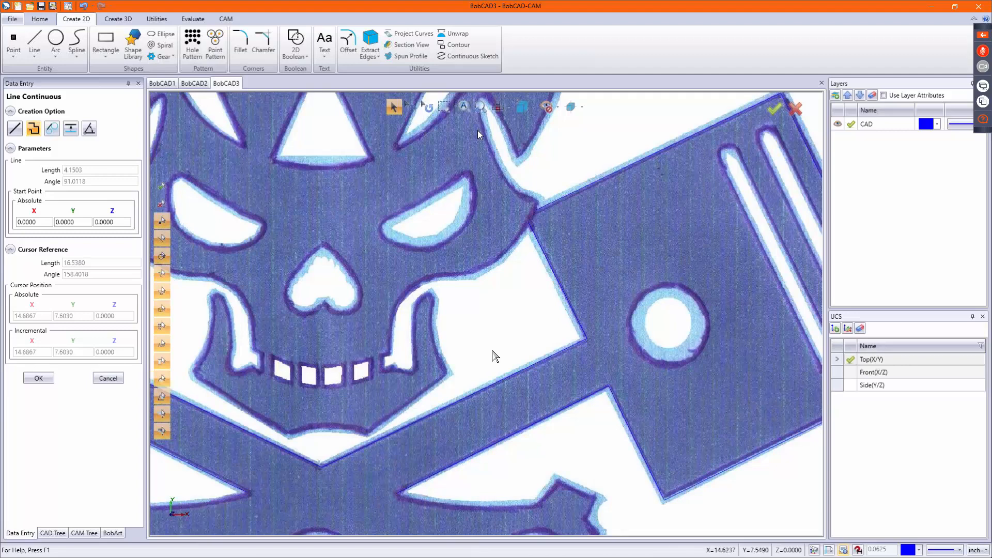
- Trace the right piston's outer slot as a closed four-line chain, about 3.91 inches long and 0.31 inches wide, and end it
scroll(493, 355, down, 3)
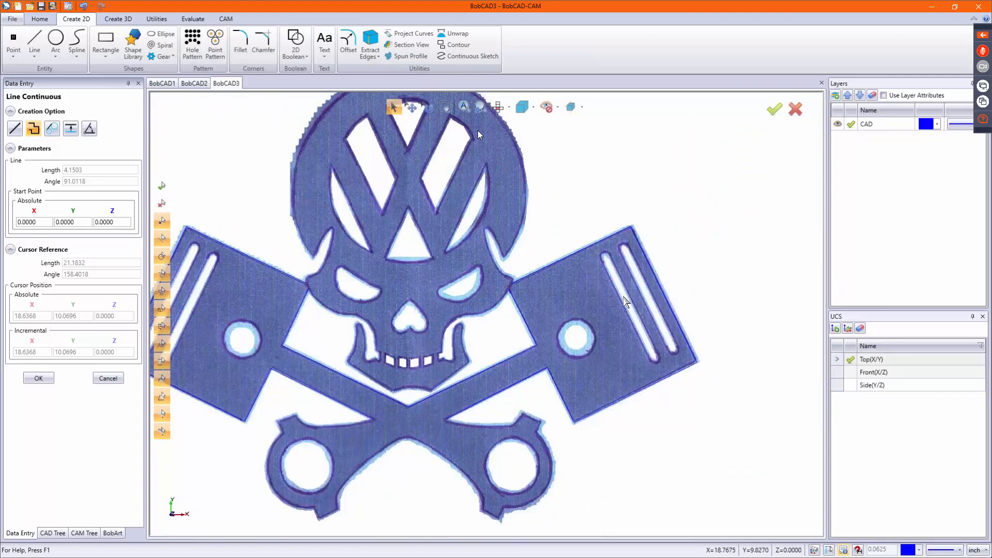
scroll(613, 261, up, 3)
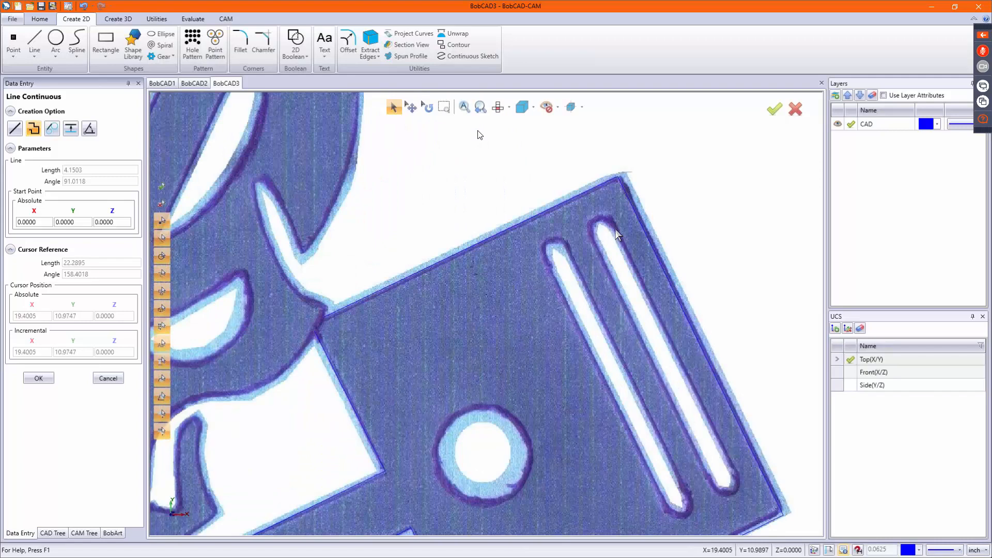
click(616, 232)
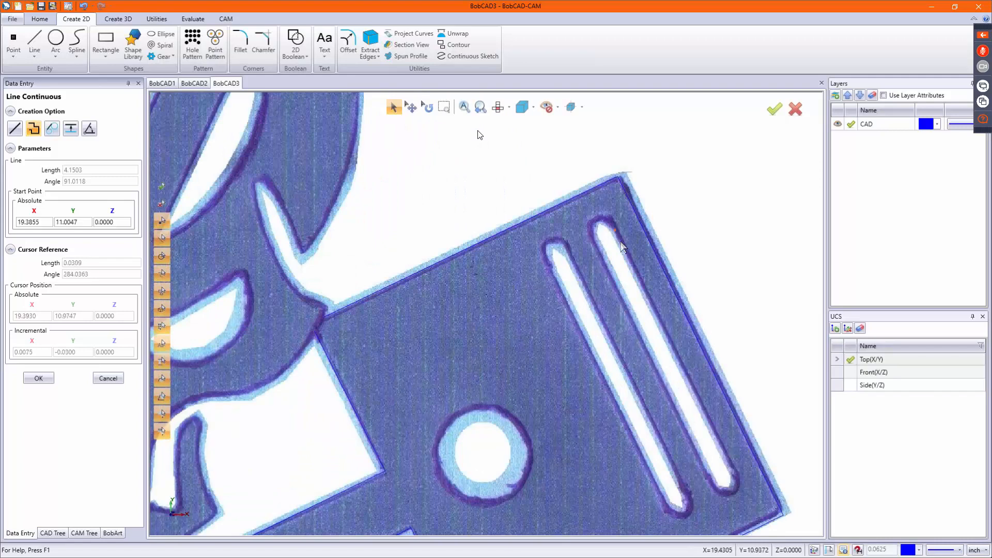
click(734, 473)
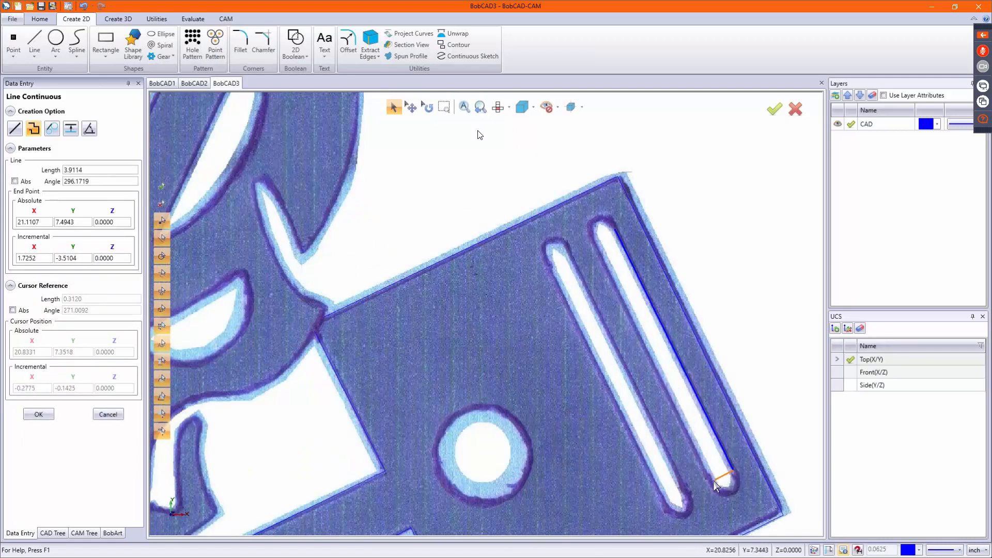
click(600, 238)
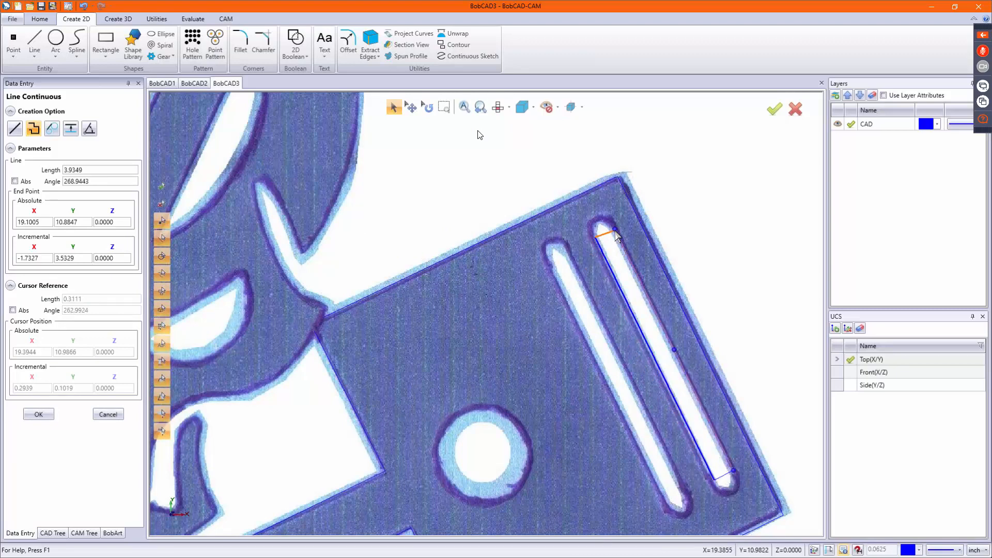
click(615, 229)
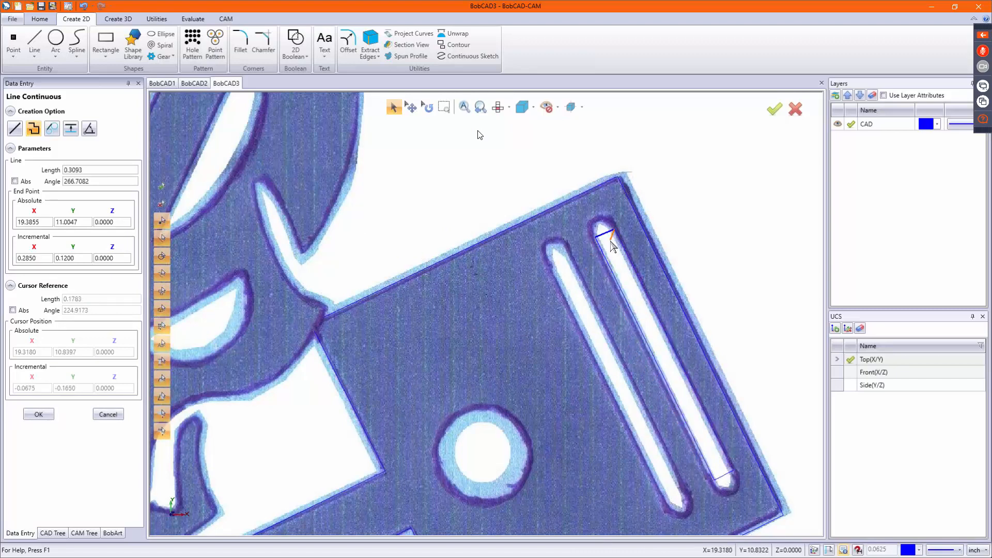
right_click(614, 243)
click(632, 248)
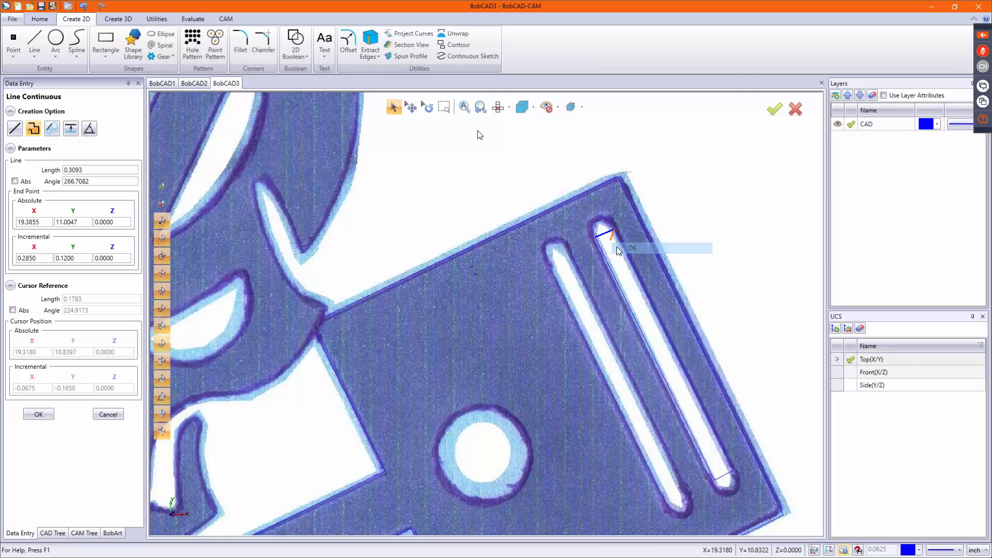
- Trace the right piston's inner slot as a closed four-line chain, about 3.92 inches long and 0.30 inches wide, and end it
click(569, 252)
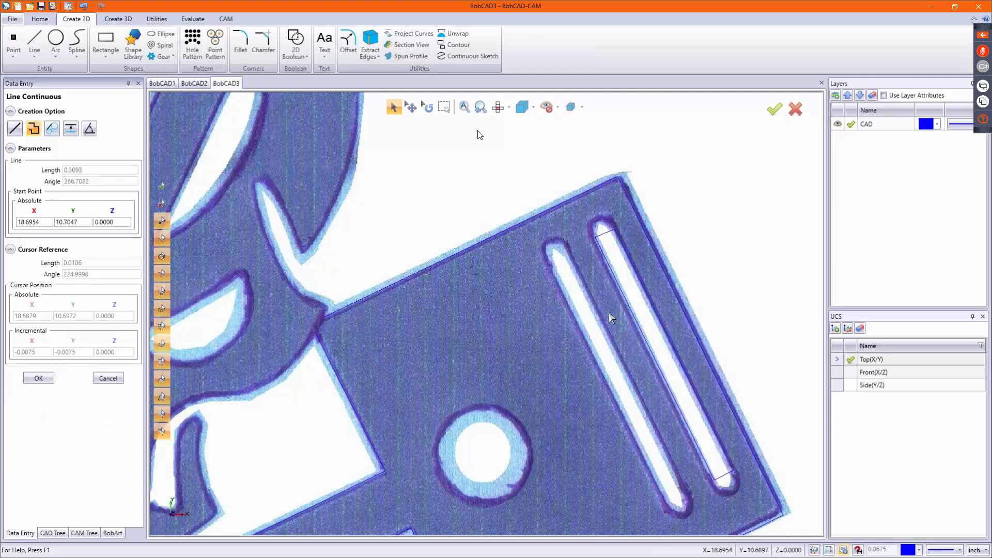
click(684, 496)
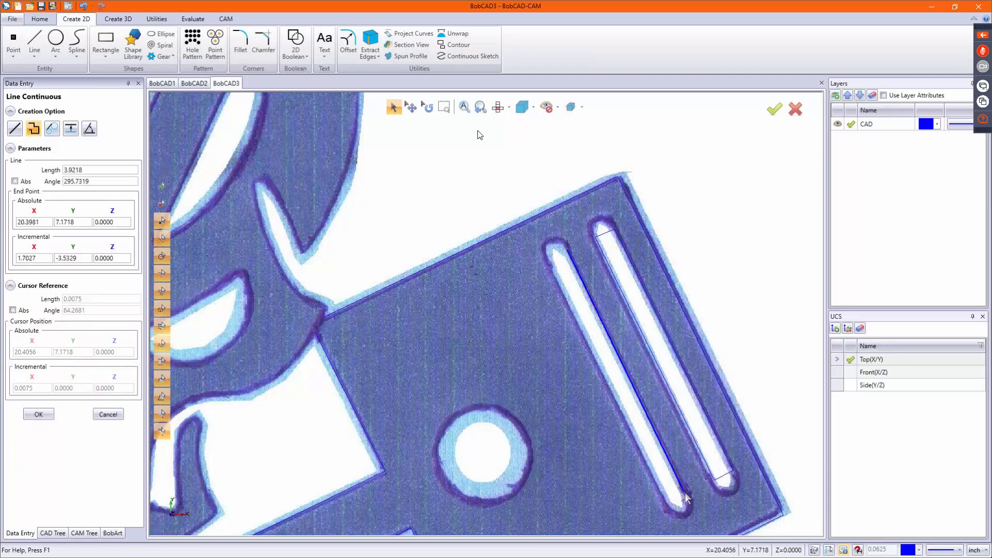
click(668, 508)
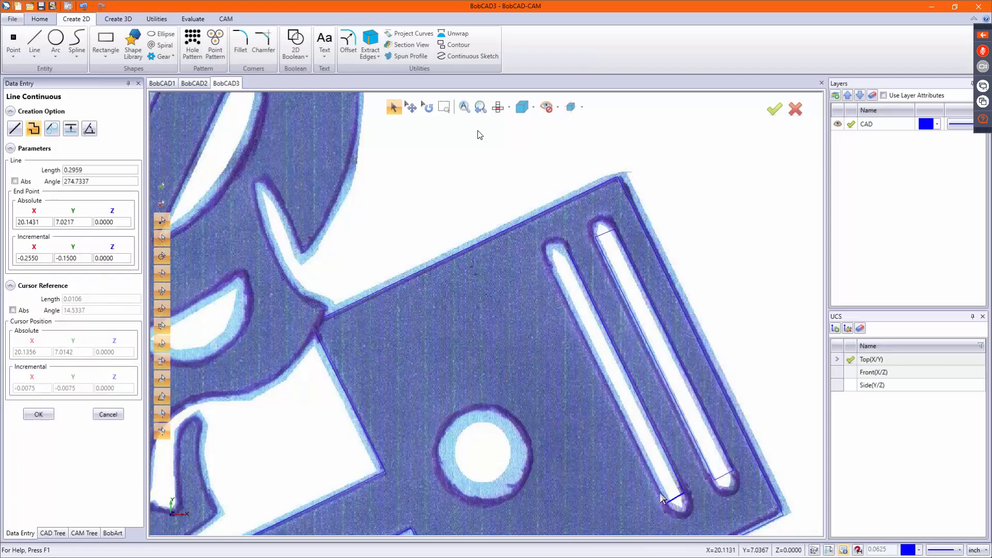
click(547, 258)
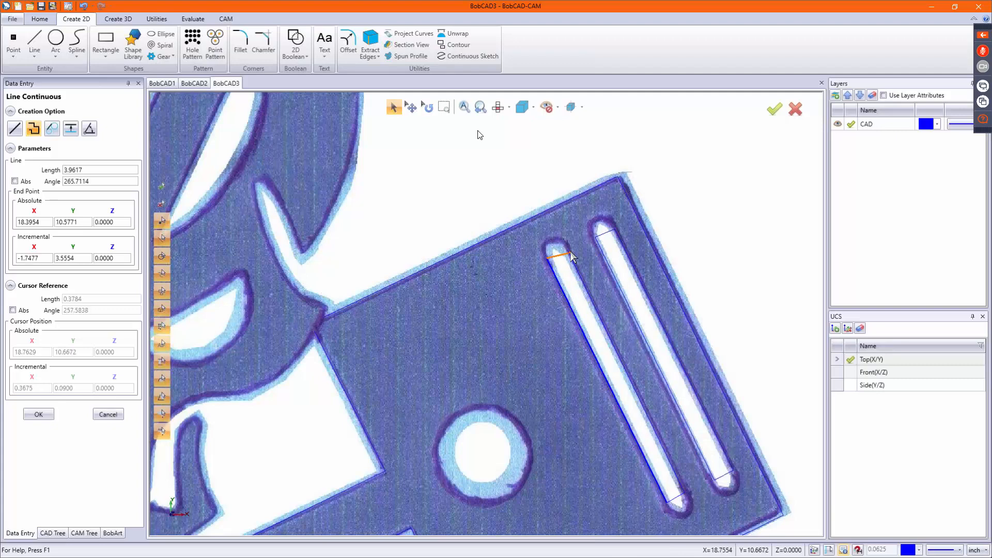
right_click(576, 271)
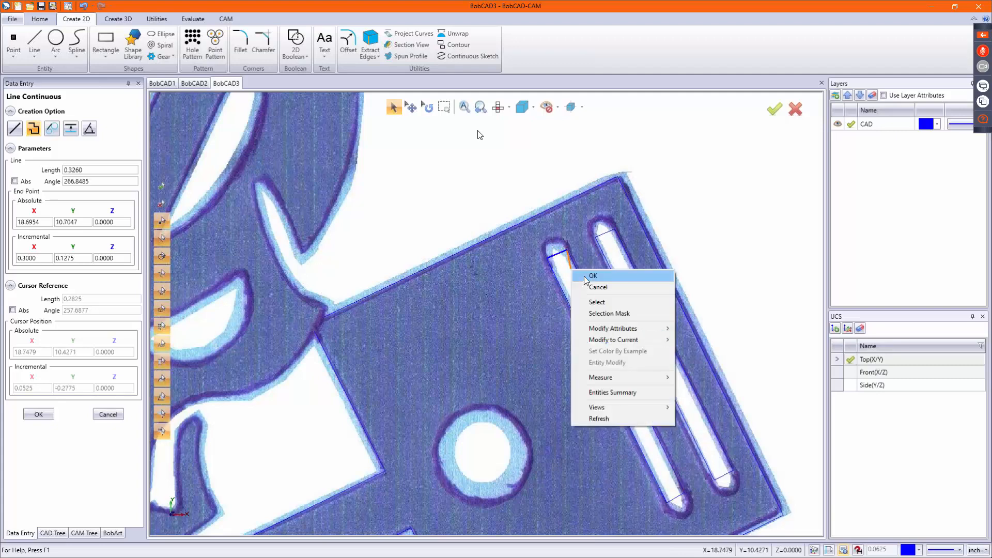
click(594, 274)
- Trace the left piston's outer slot as a closed four-line chain, about 4.00 inches long and 0.37 inches wide, and end it
scroll(425, 260, down, 6)
scroll(425, 260, up, 5)
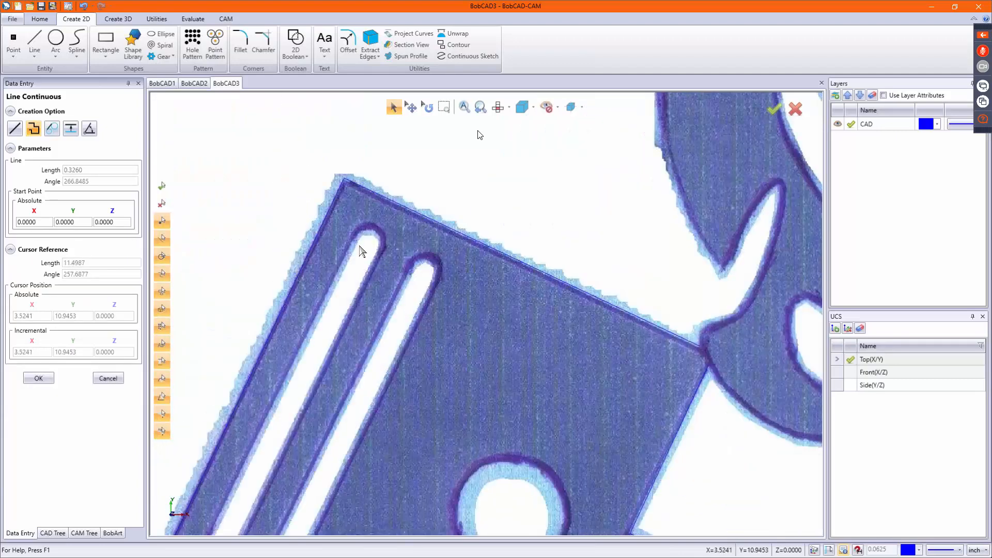
click(354, 240)
scroll(350, 260, down, 5)
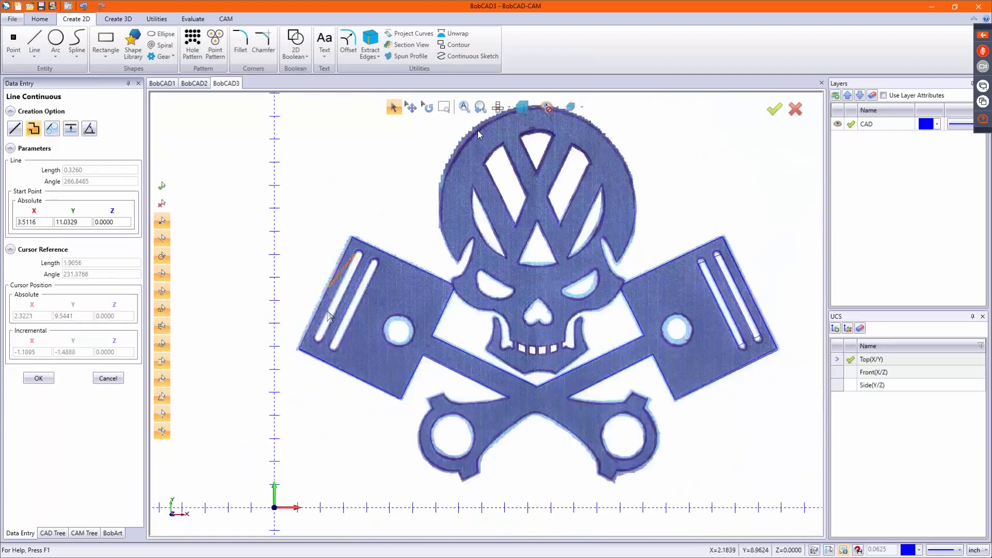
scroll(312, 339, up, 5)
click(324, 334)
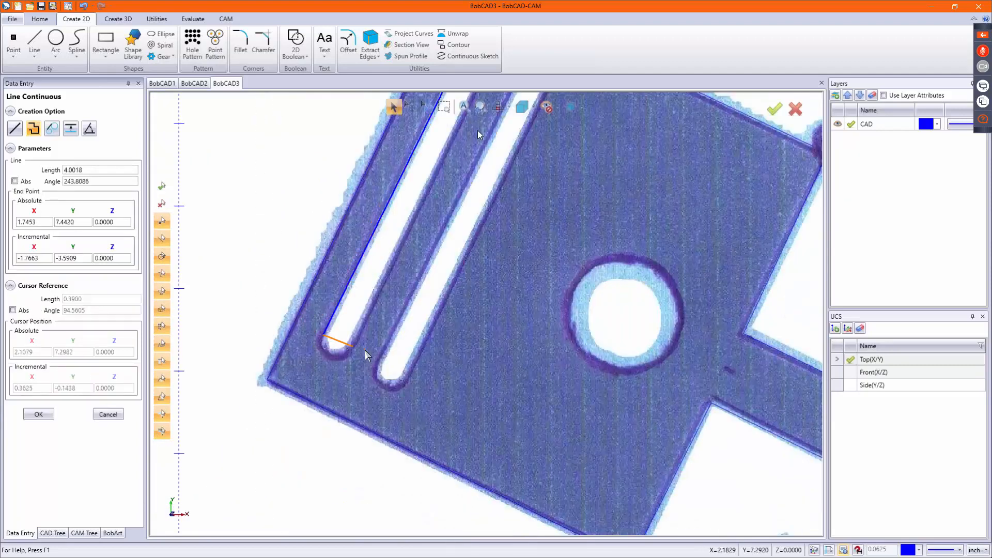
click(352, 349)
scroll(348, 354, down, 5)
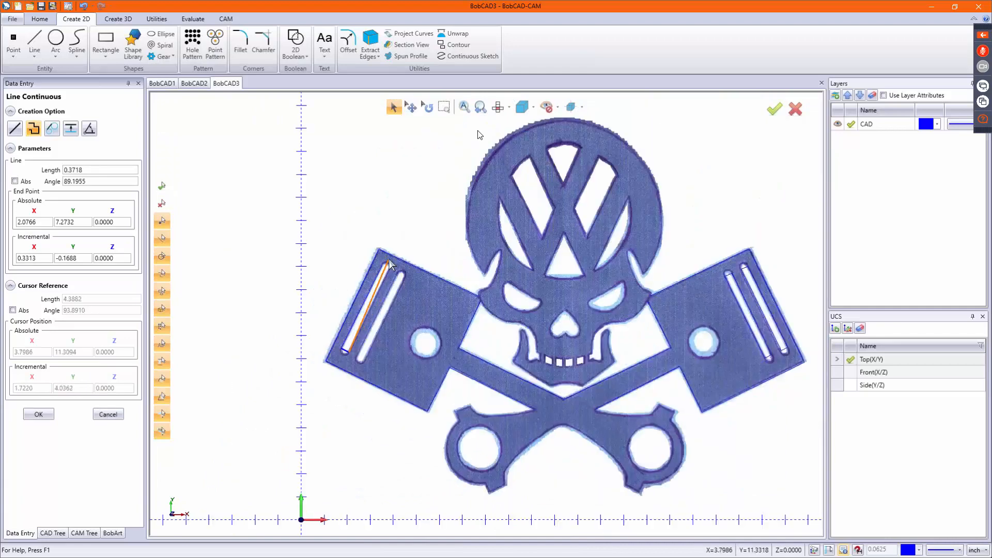
scroll(390, 295, up, 5)
click(390, 296)
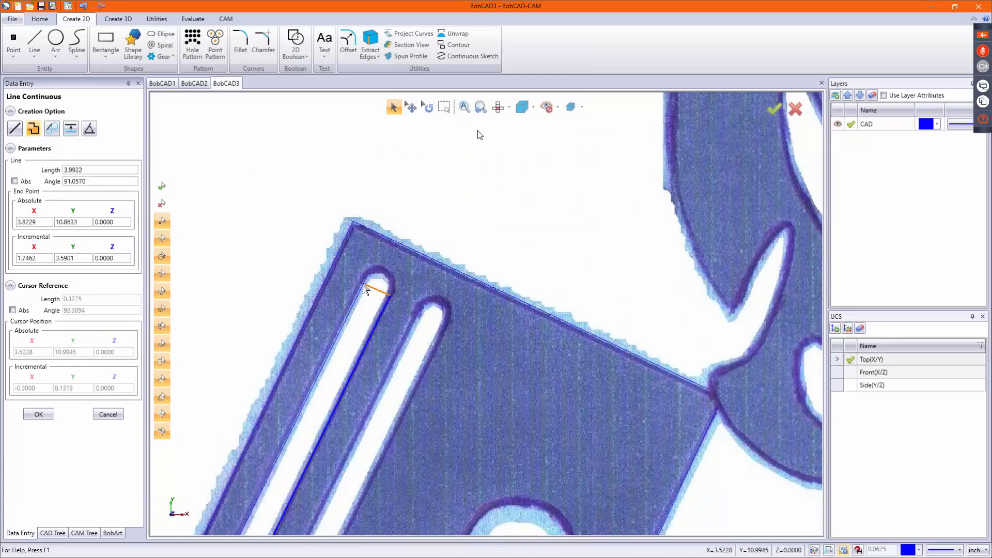
click(365, 284)
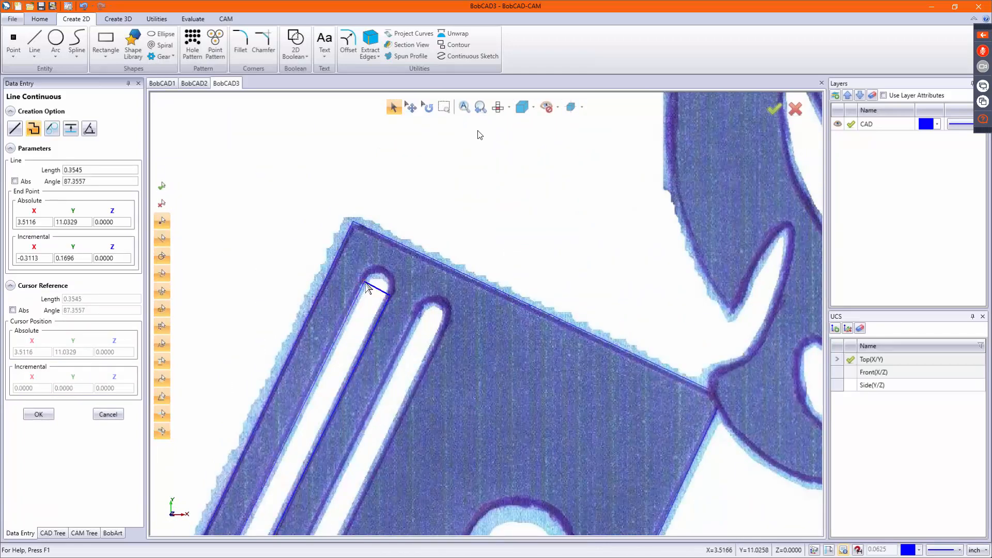
right_click(436, 317)
click(437, 318)
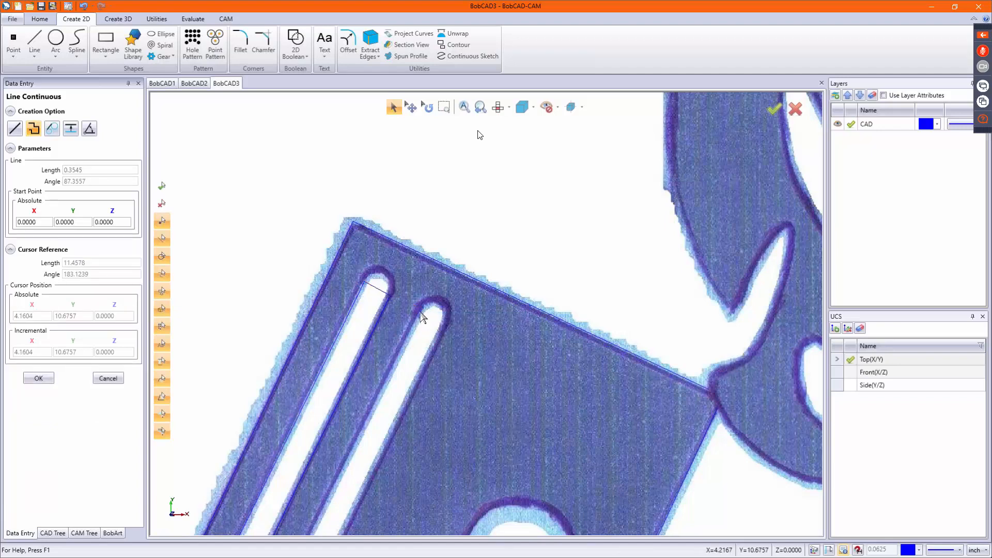
- Trace the left piston's inner slot as a closed four-line chain about 3.97 inches long, and leave the continuous line command
click(421, 316)
scroll(421, 316, down, 3)
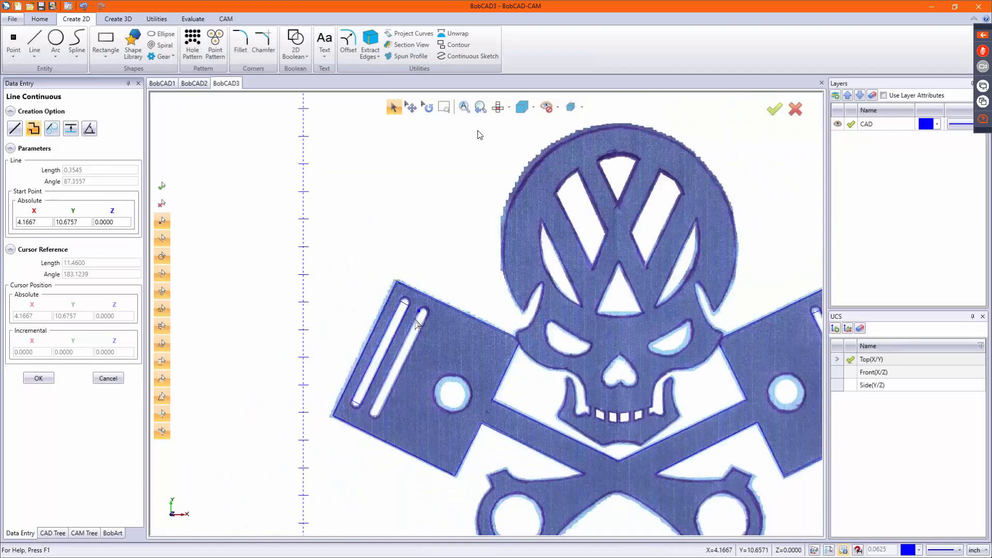
click(371, 410)
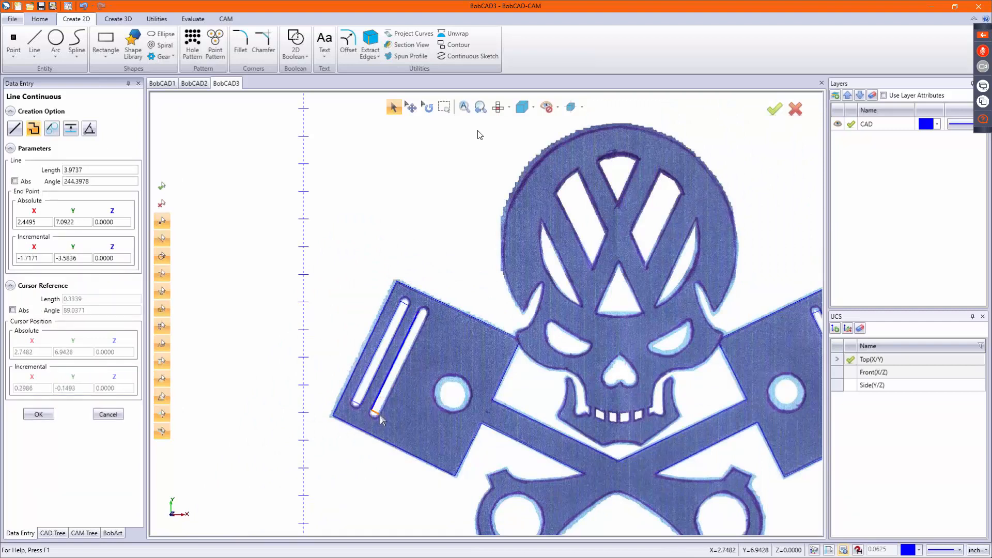
click(427, 314)
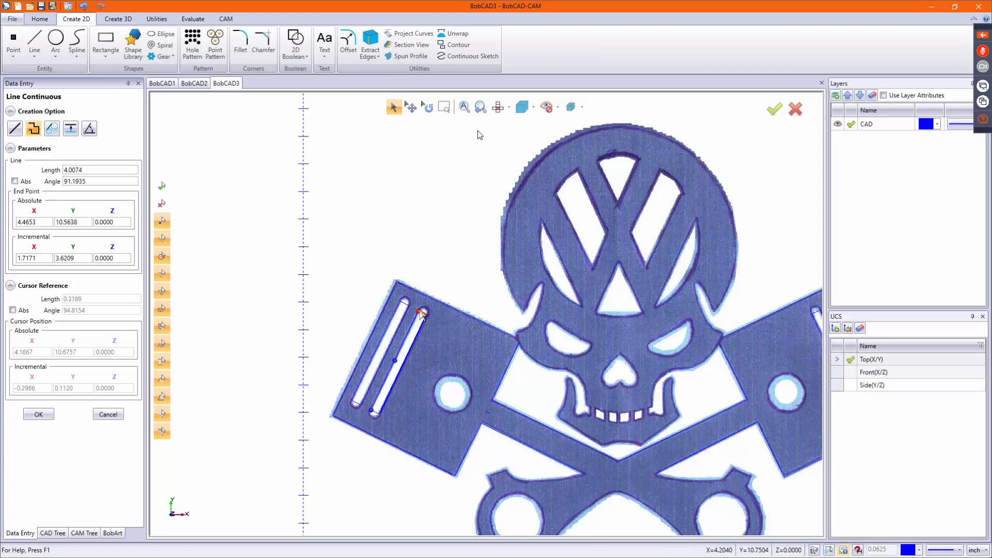
click(421, 311)
right_click(422, 313)
click(442, 330)
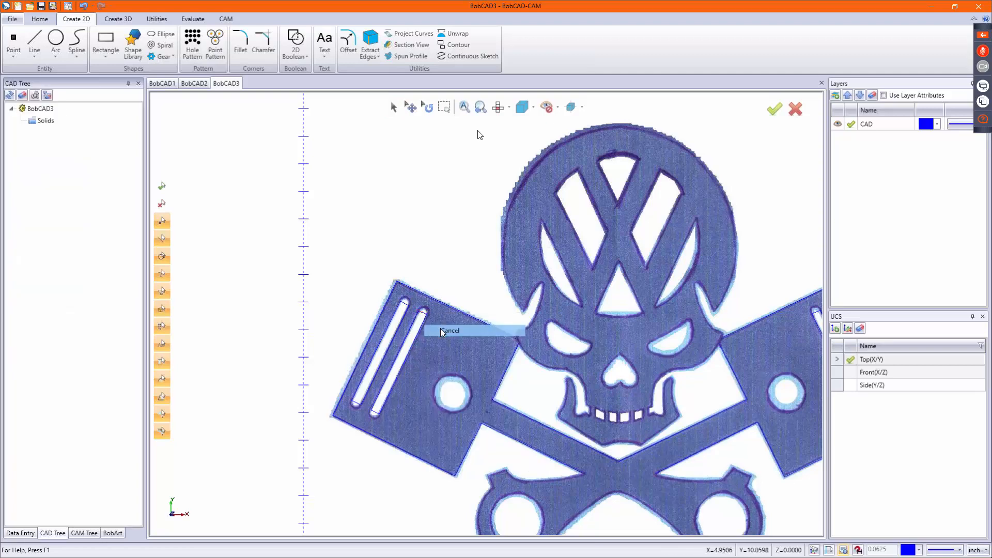
- Take the skull image out of view and examine the traced piston, rod and slot lines on their own
scroll(416, 328, up, 3)
scroll(436, 251, down, 5)
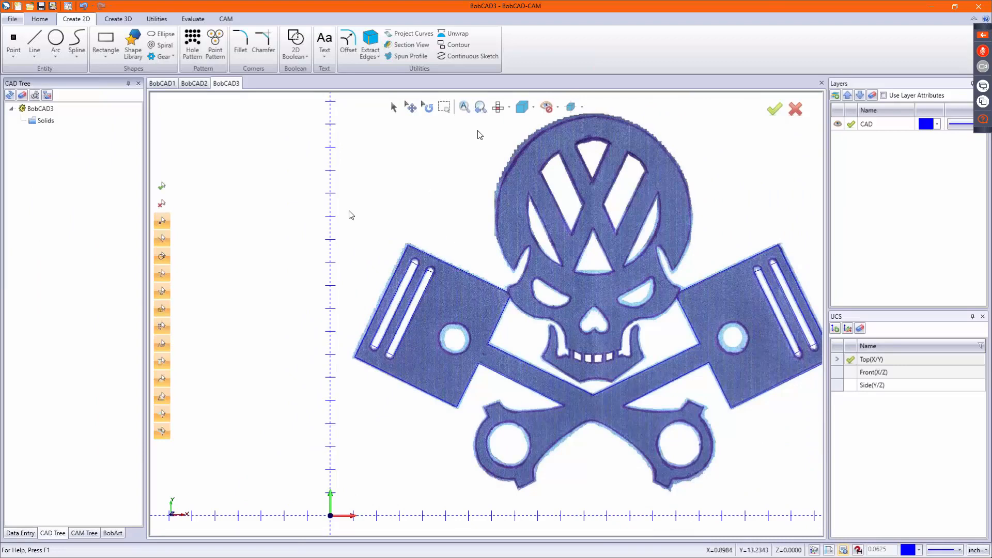
scroll(357, 209, down, 2)
key(Delete)
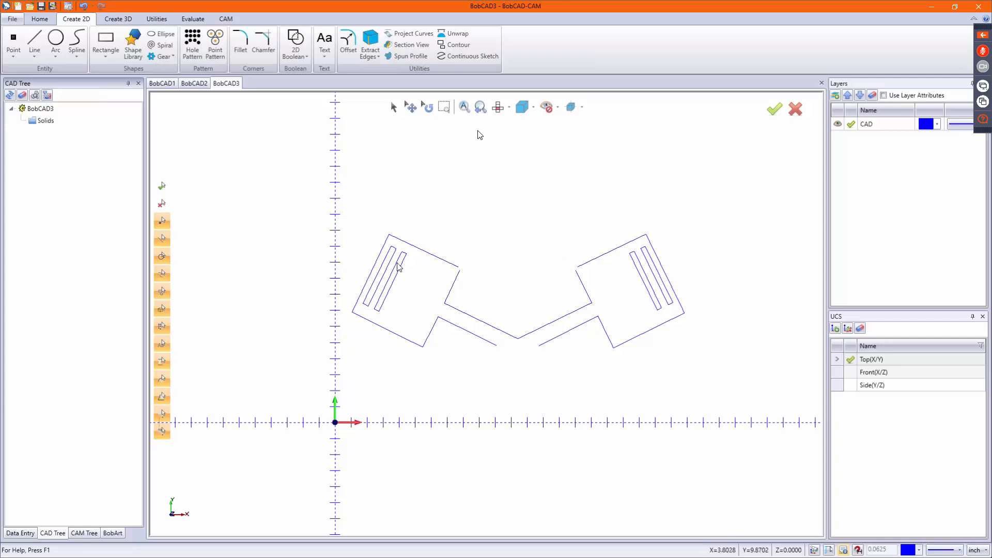
scroll(398, 266, up, 5)
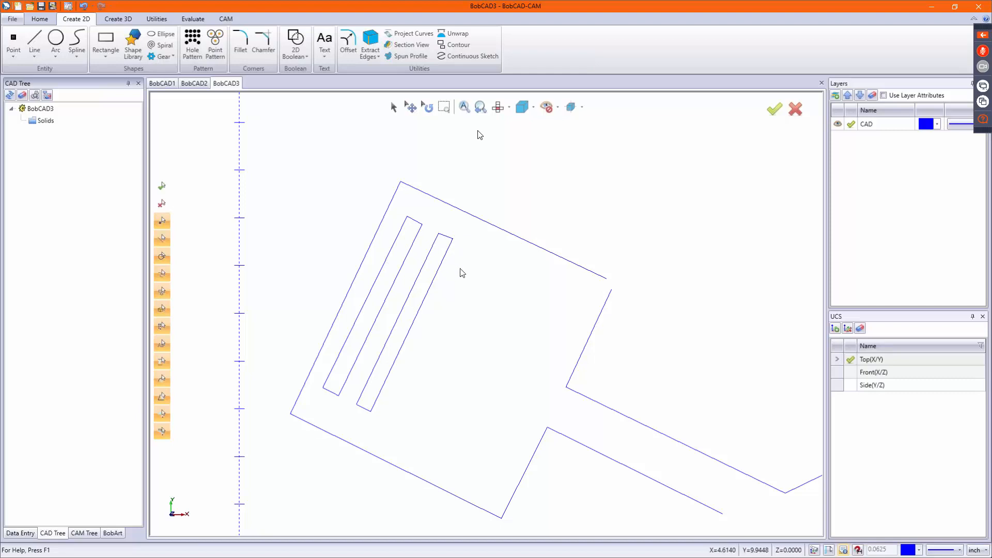
- Deform the straight upper end lines of the left piston's two slots into arcs following the rounded ends in the image
click(155, 19)
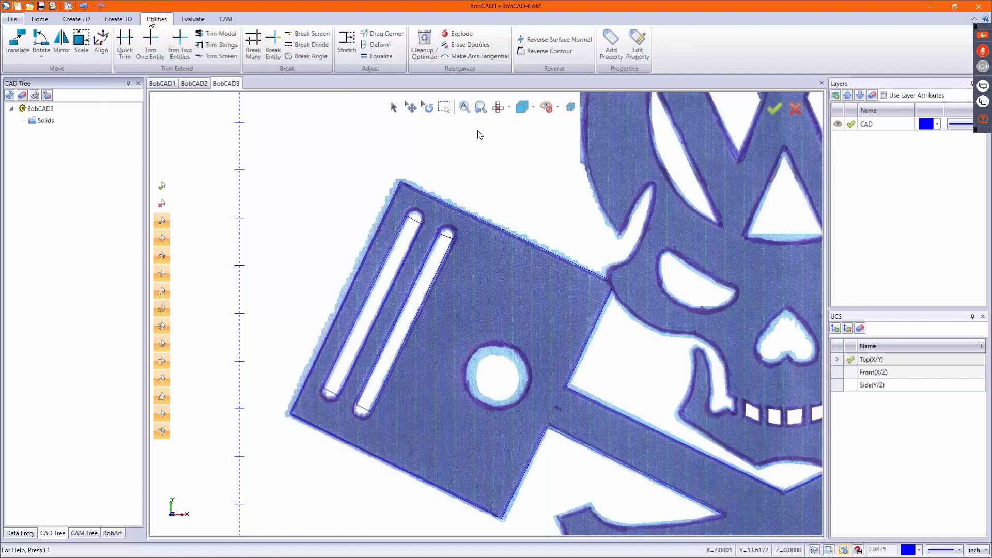
click(380, 45)
scroll(424, 206, up, 5)
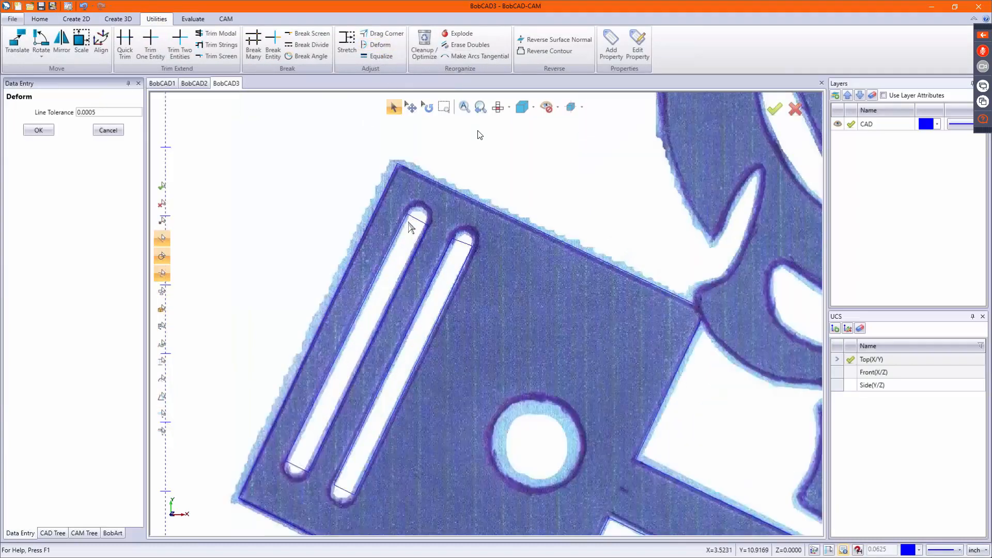
click(431, 216)
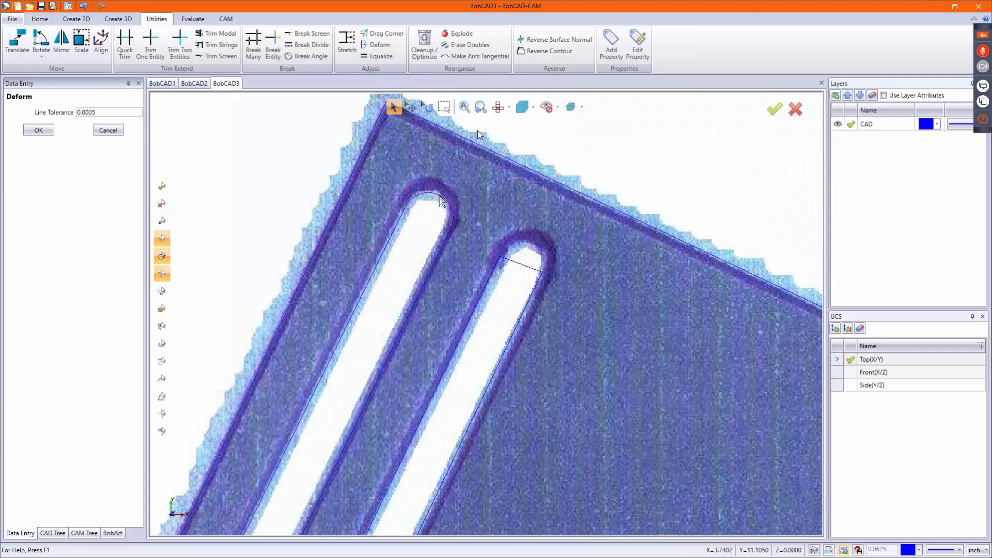
click(523, 267)
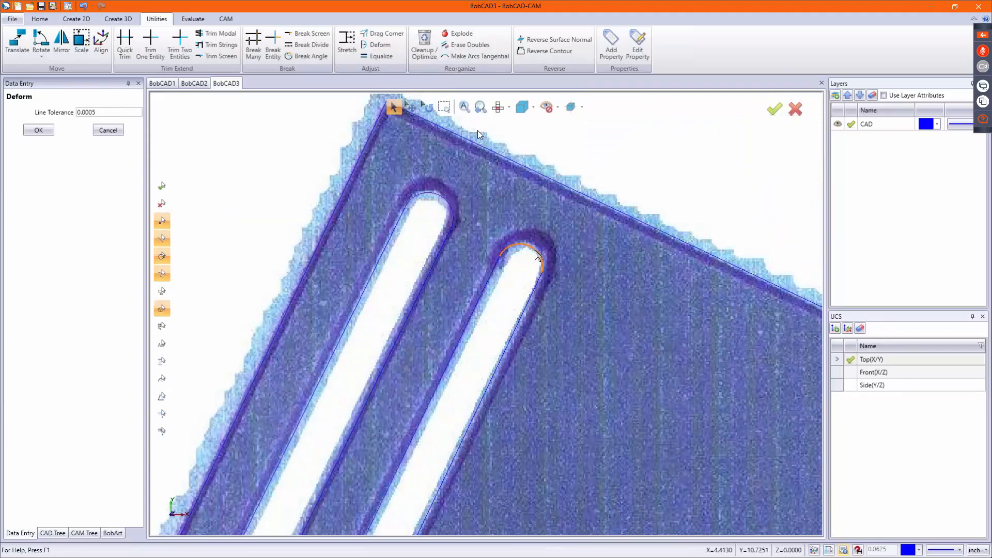
click(536, 250)
- Deform the straight lower end lines of the left piston's two slots into arcs matching the image
scroll(534, 230, down, 5)
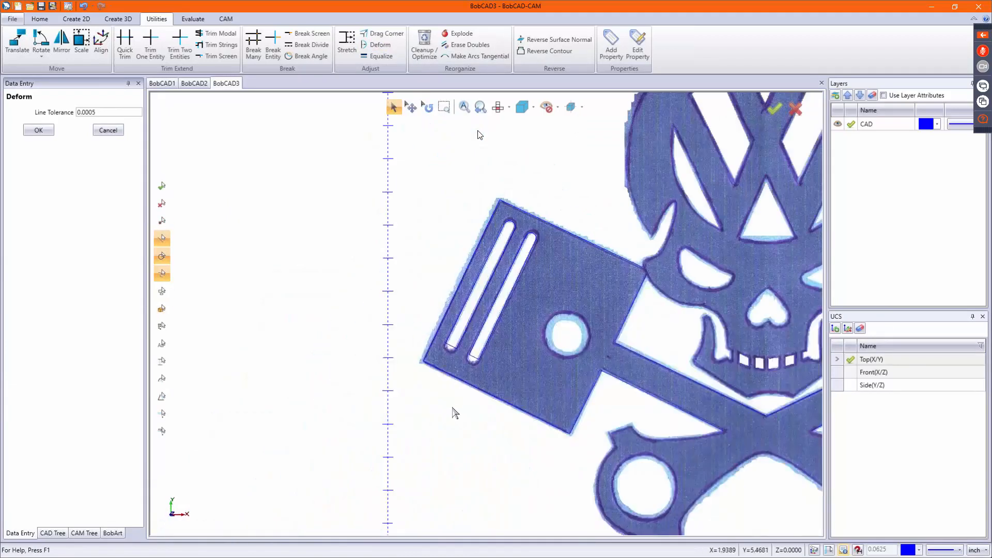
scroll(454, 407, up, 5)
click(563, 201)
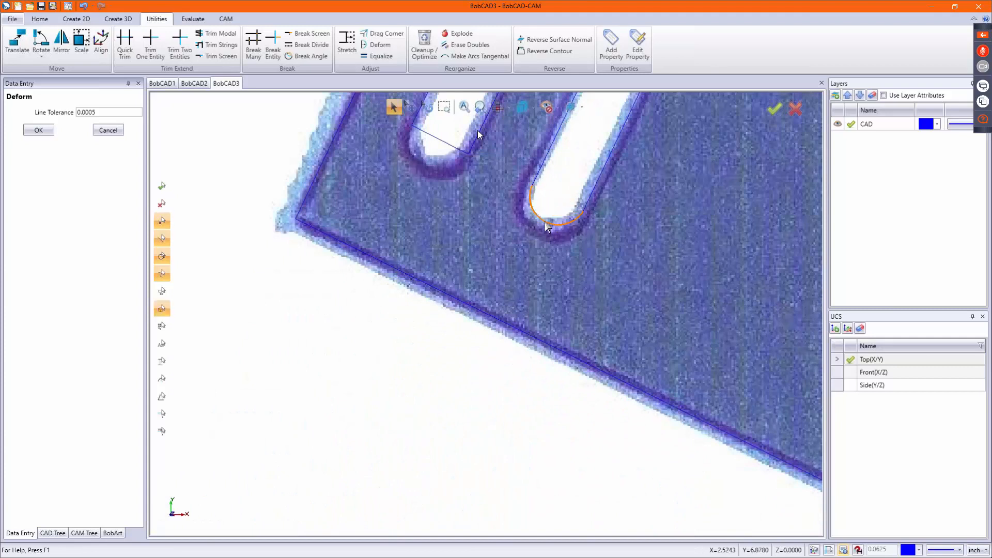
click(440, 139)
click(429, 164)
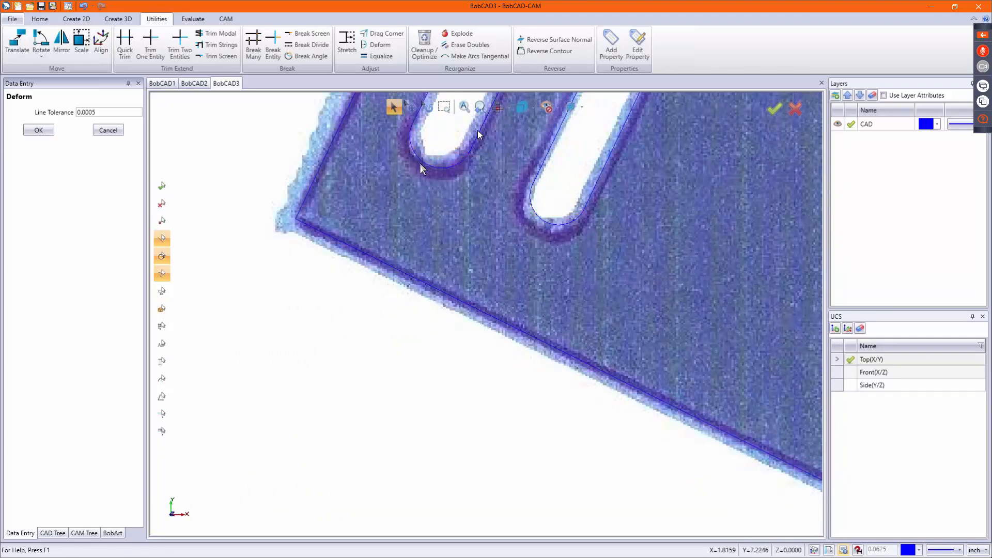
- Deform the straight upper end lines of the right piston's two slots into arcs following the rounded ends in the image
scroll(361, 182, down, 4)
scroll(316, 273, down, 3)
scroll(503, 186, up, 10)
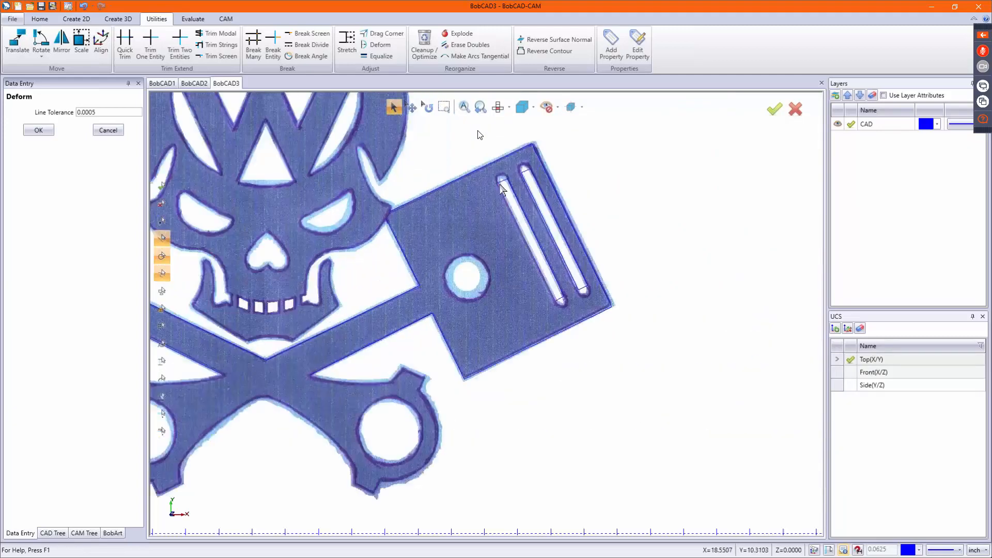
click(509, 197)
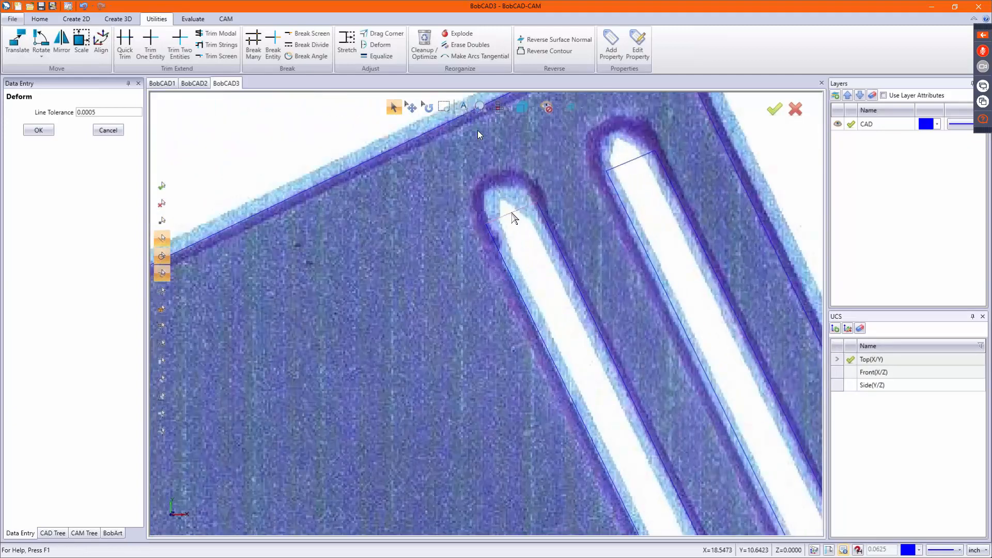
click(501, 188)
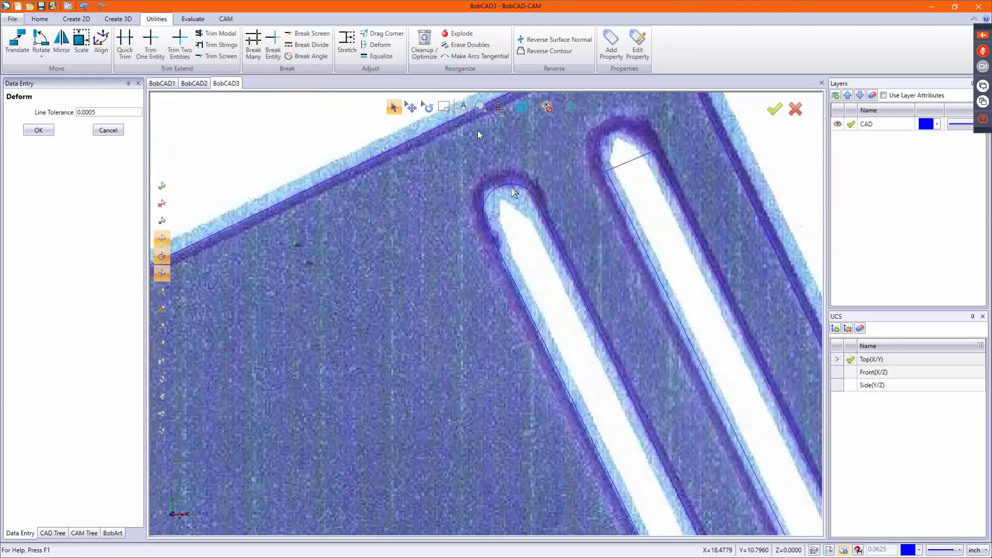
click(627, 162)
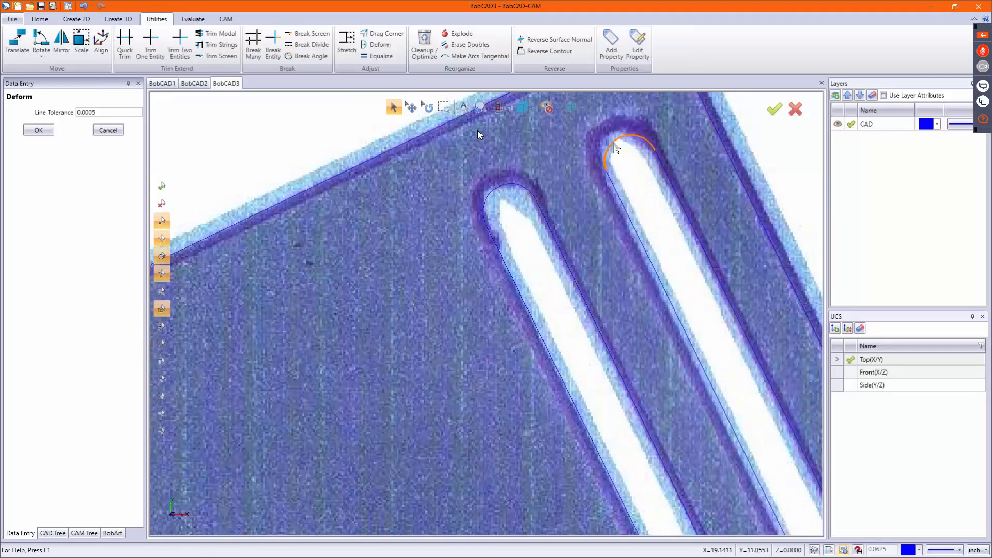
click(612, 140)
- Deform the straight lower end lines of the right piston's two slots into arcs approximating the image's rounded ends
scroll(545, 138, down, 6)
scroll(685, 358, up, 3)
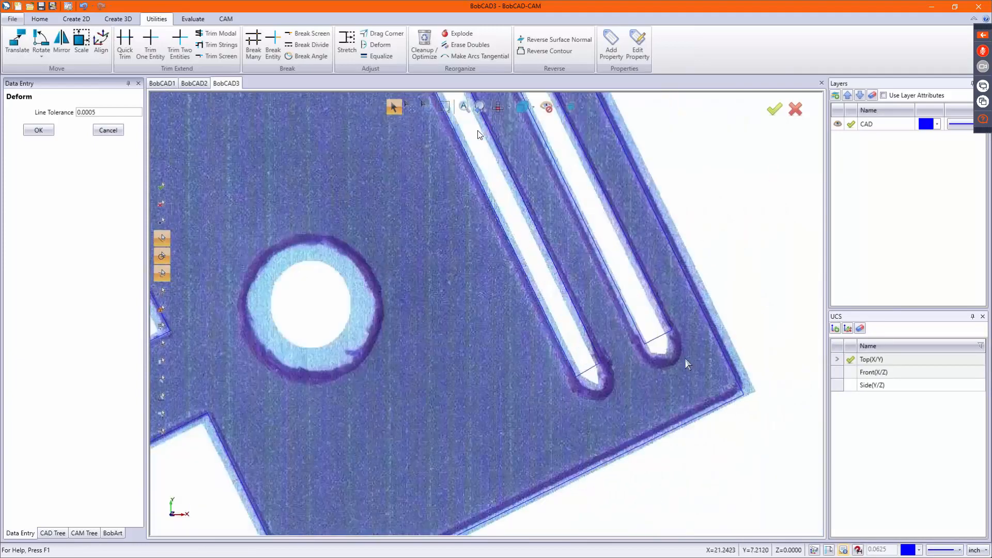
scroll(685, 358, up, 4)
click(608, 293)
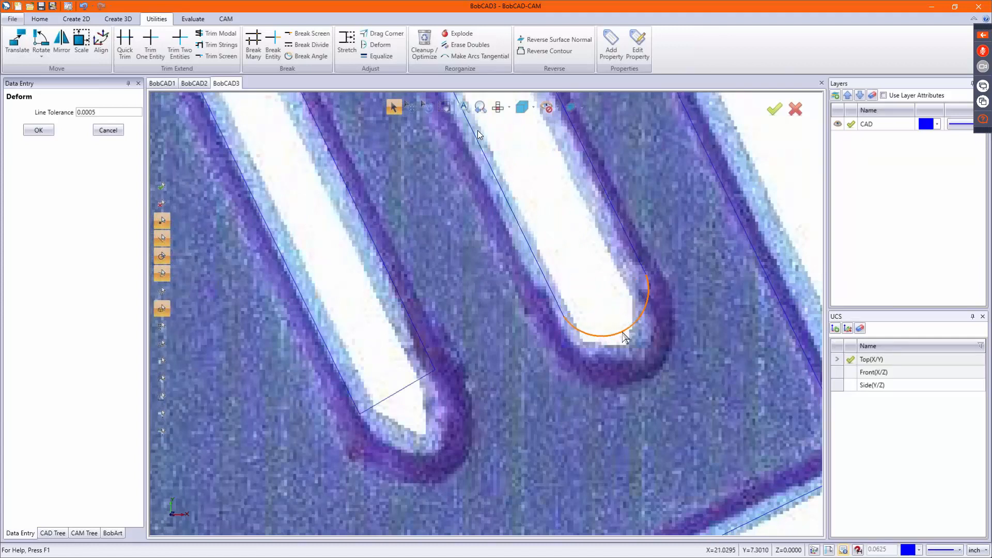
click(618, 333)
click(404, 393)
click(421, 428)
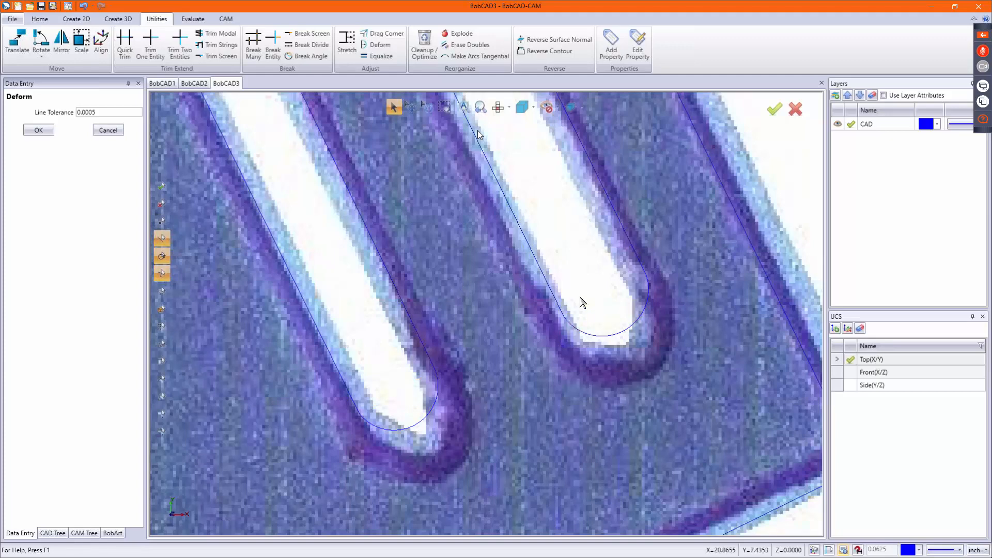
- Hide the skull image and examine the traced outlines and rounded slots of both pistons on their own
scroll(580, 303, down, 5)
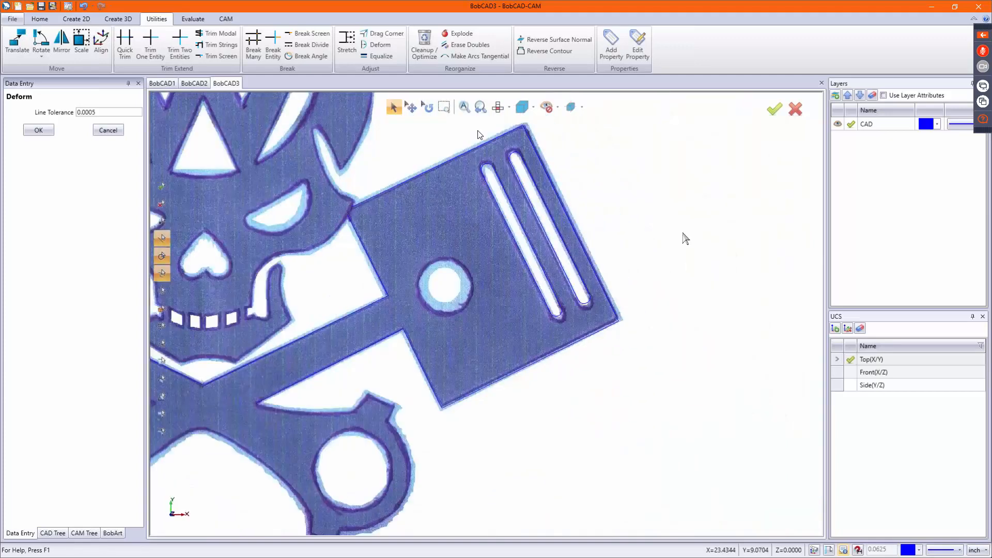
key(i)
scroll(689, 238, down, 3)
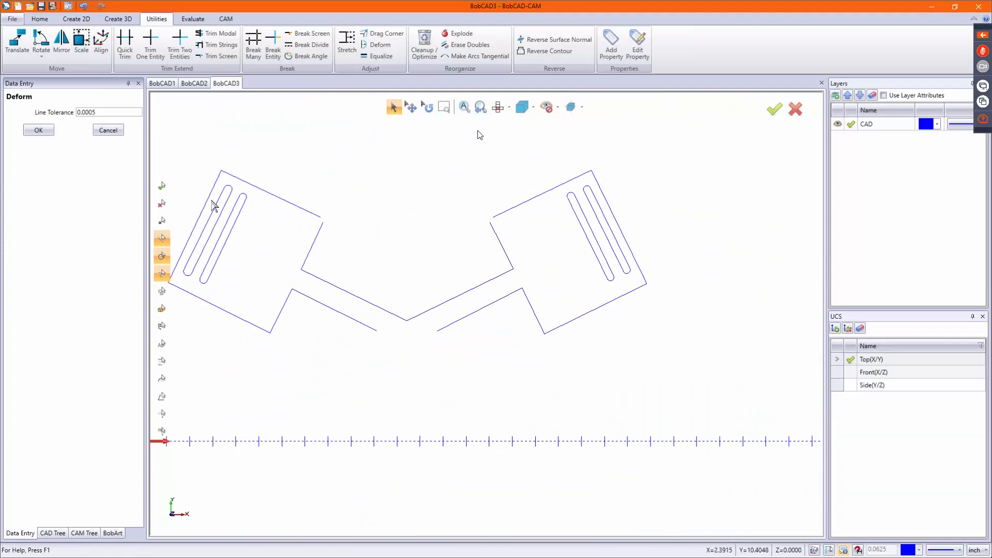
scroll(602, 195, up, 4)
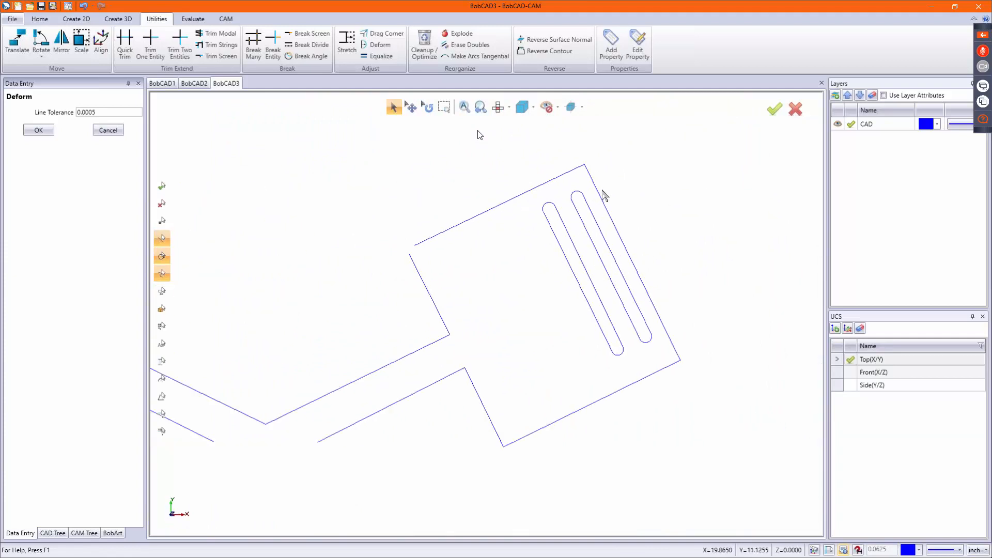
scroll(663, 195, down, 1)
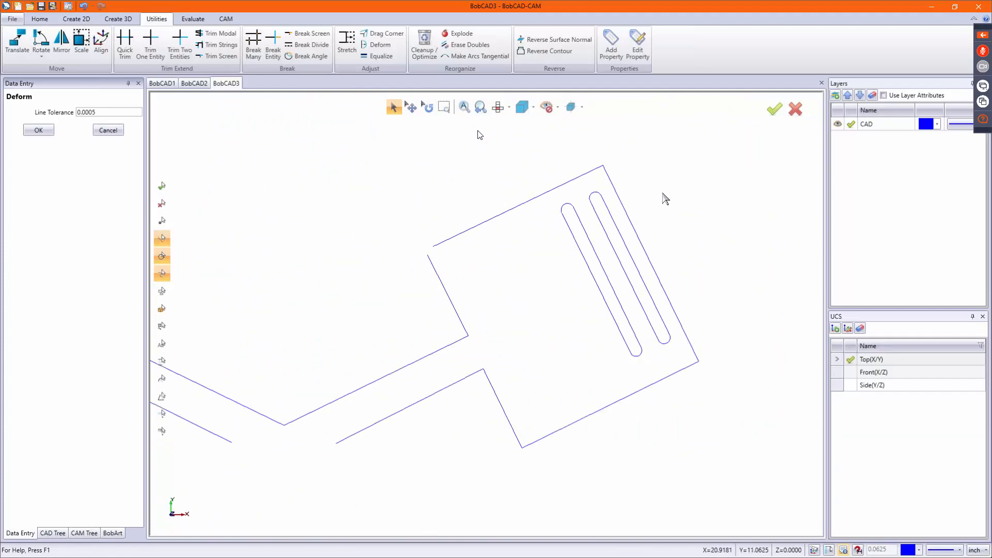
scroll(666, 199, down, 2)
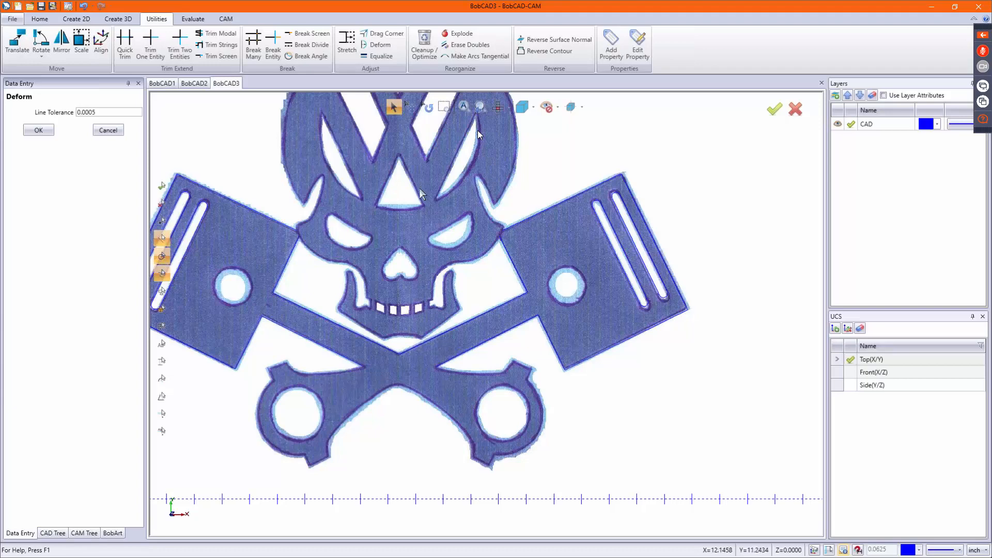
- Trace the triangle above the skull's nose as a closed continuous-line chain, with sides about 1.98 inches and a base about 1.65 inches
scroll(391, 321, down, 2)
scroll(391, 207, up, 3)
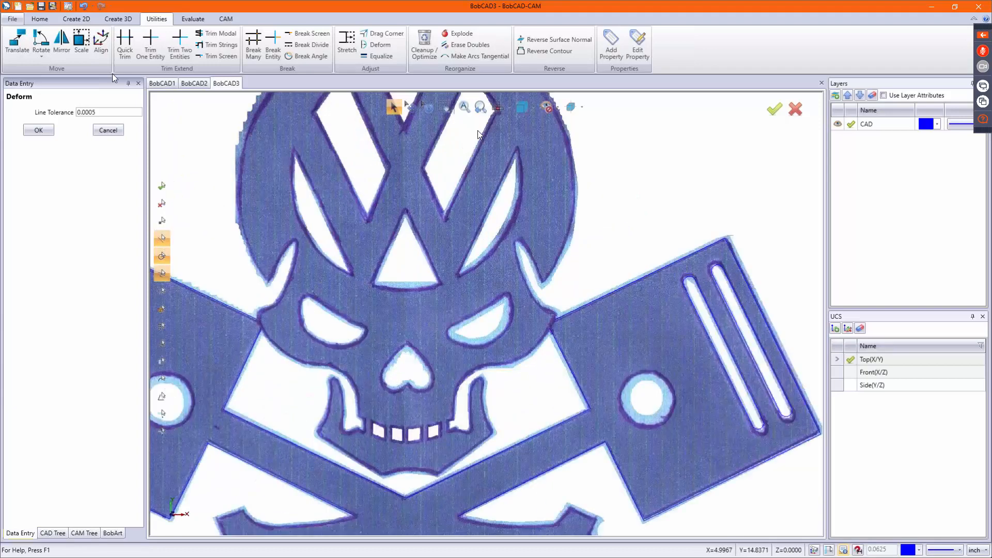
click(77, 18)
click(36, 42)
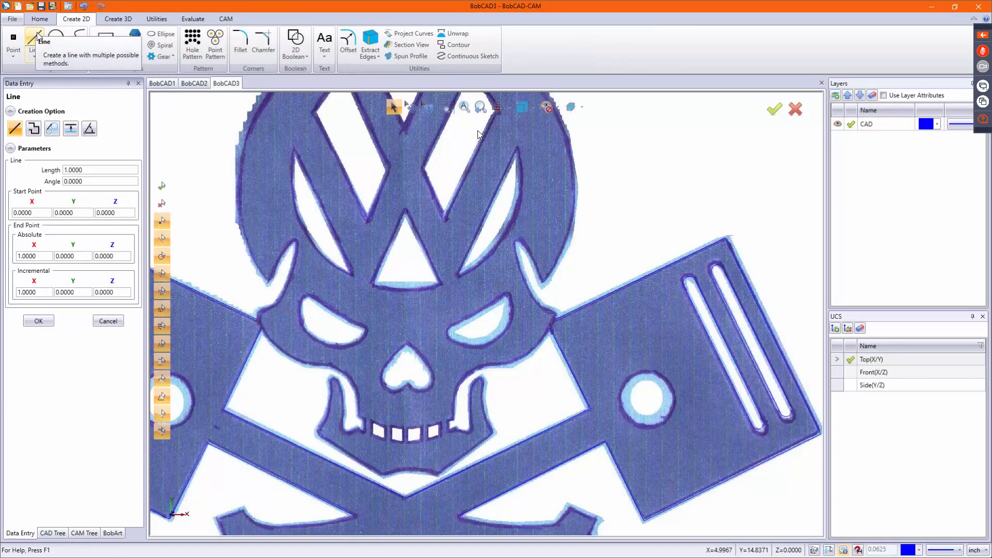
click(37, 132)
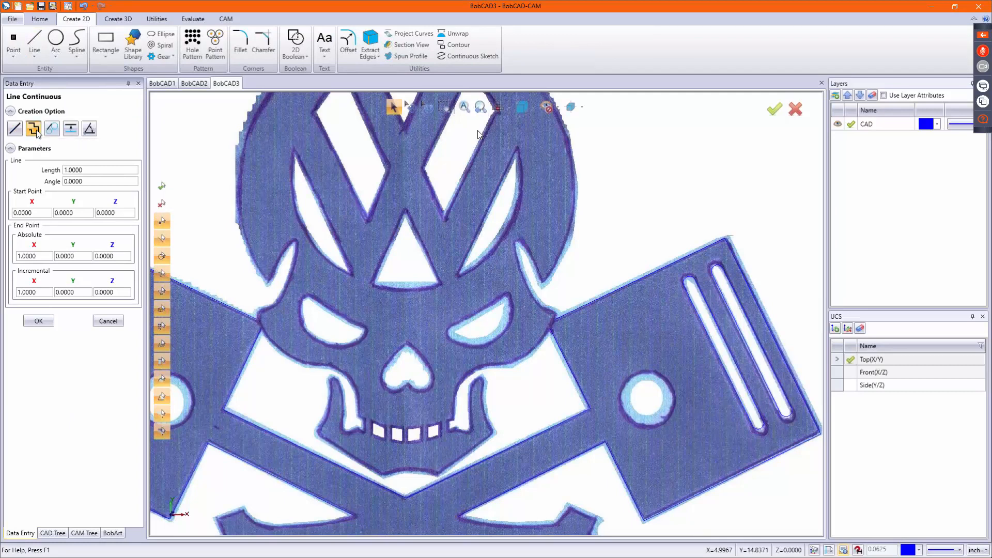
click(35, 56)
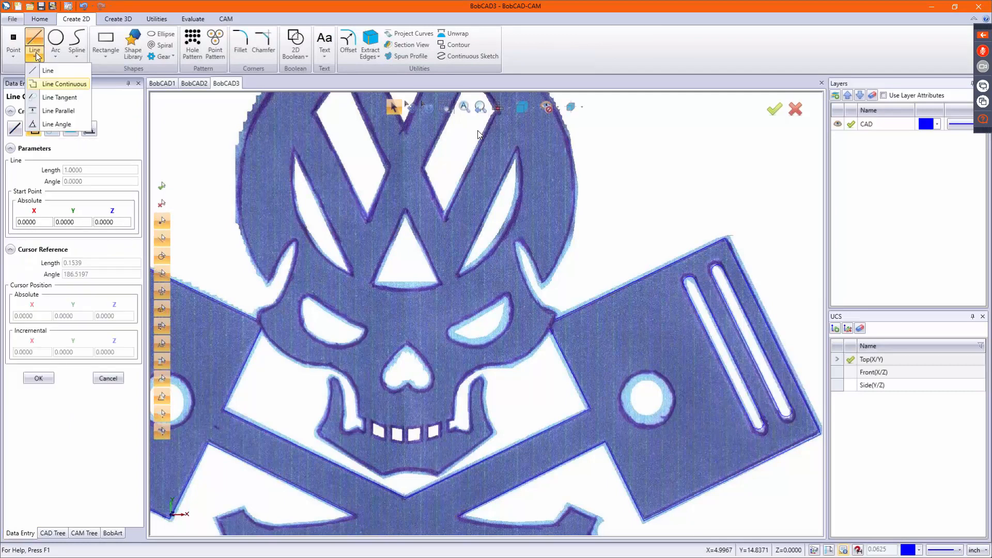
click(57, 85)
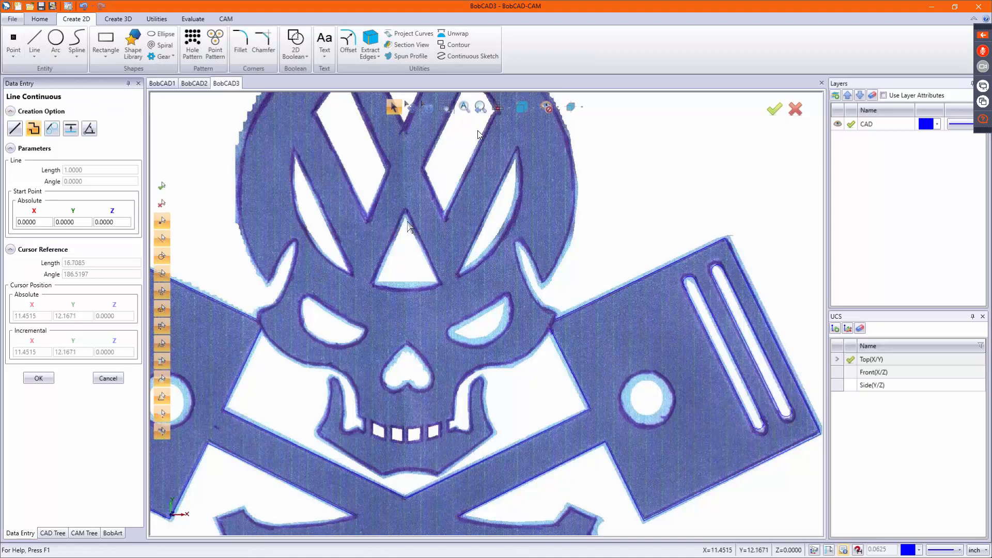
click(406, 214)
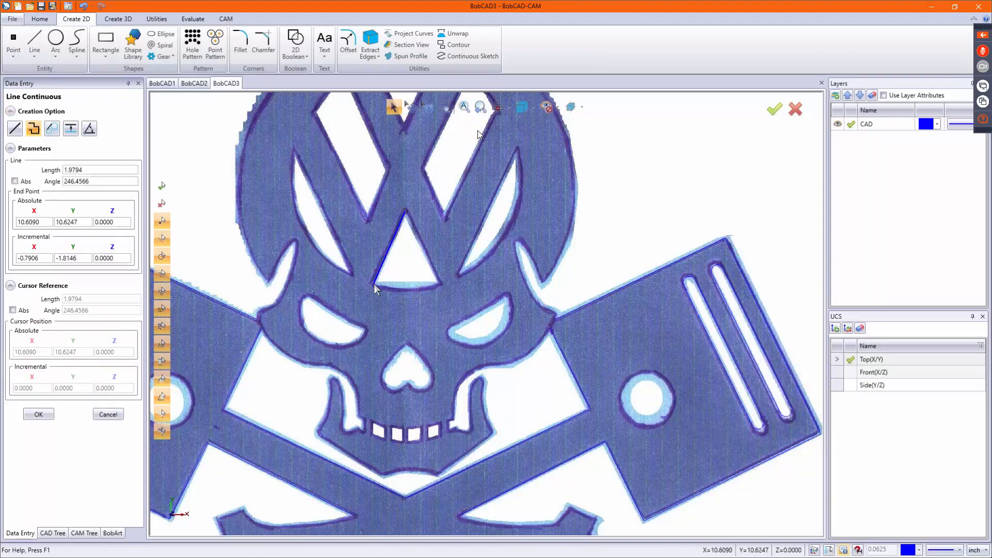
click(374, 284)
click(439, 282)
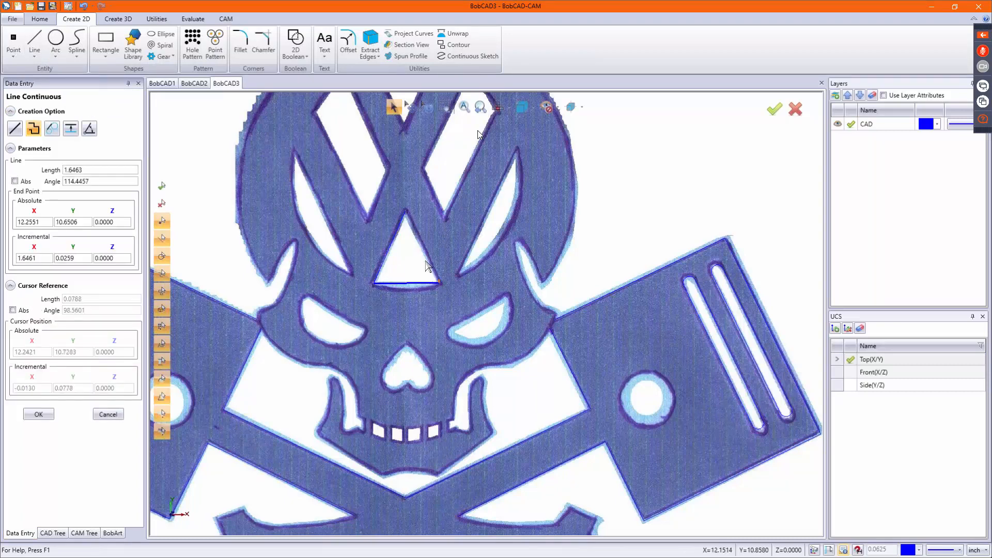
click(406, 214)
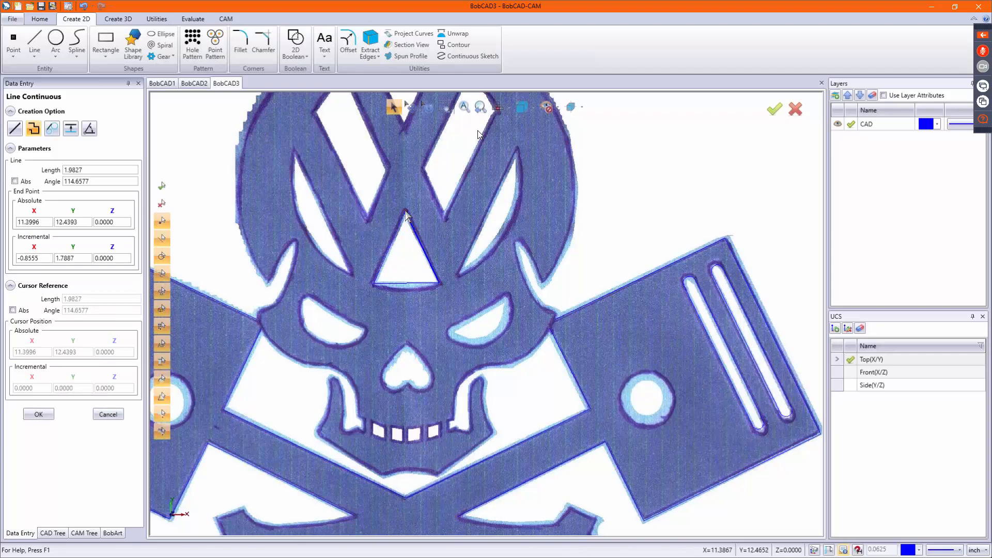
scroll(404, 253, down, 4)
right_click(404, 244)
click(410, 251)
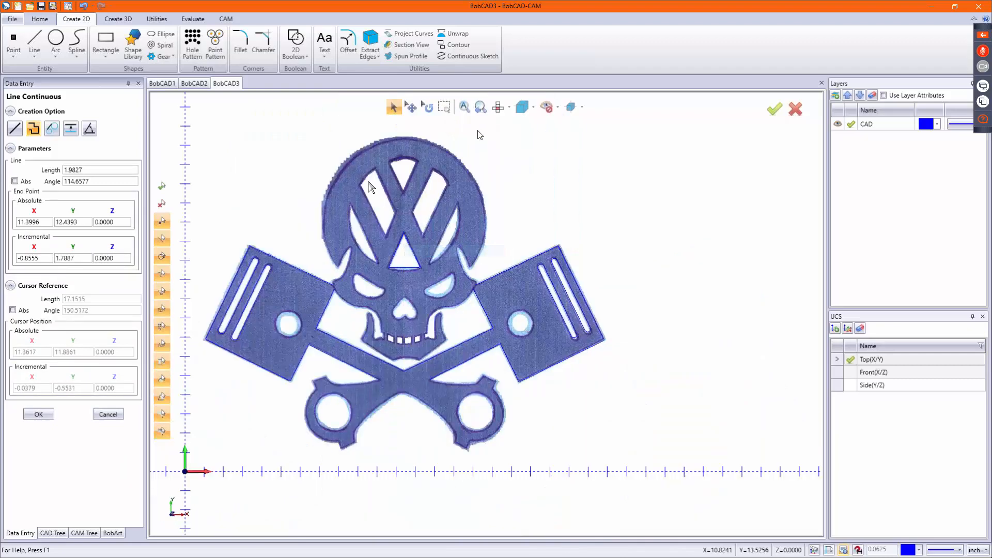
- Trace the emblem's left slanted opening as a closed four-line chain, with long sides about 2.39 and 2.87 inches
scroll(369, 187, up, 4)
click(405, 181)
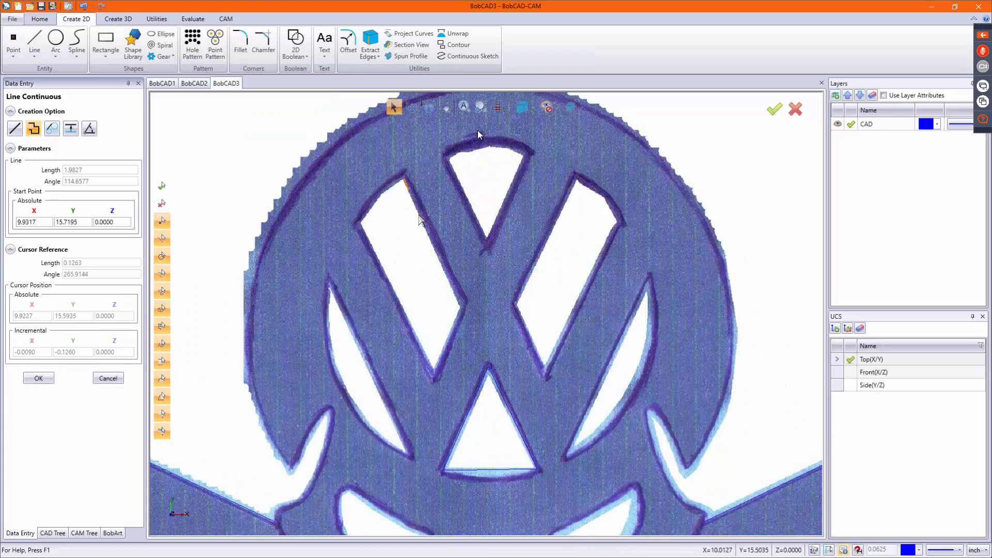
click(461, 302)
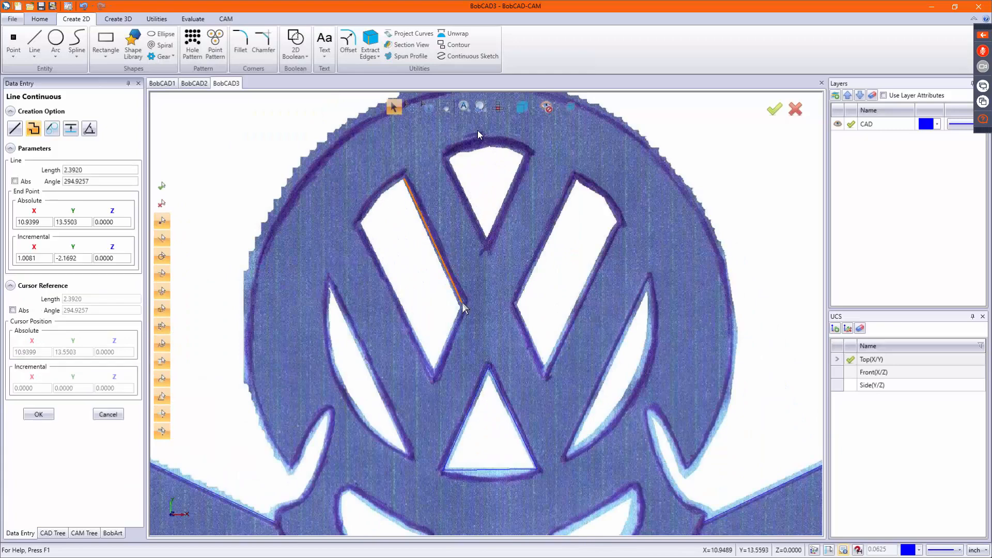
click(434, 371)
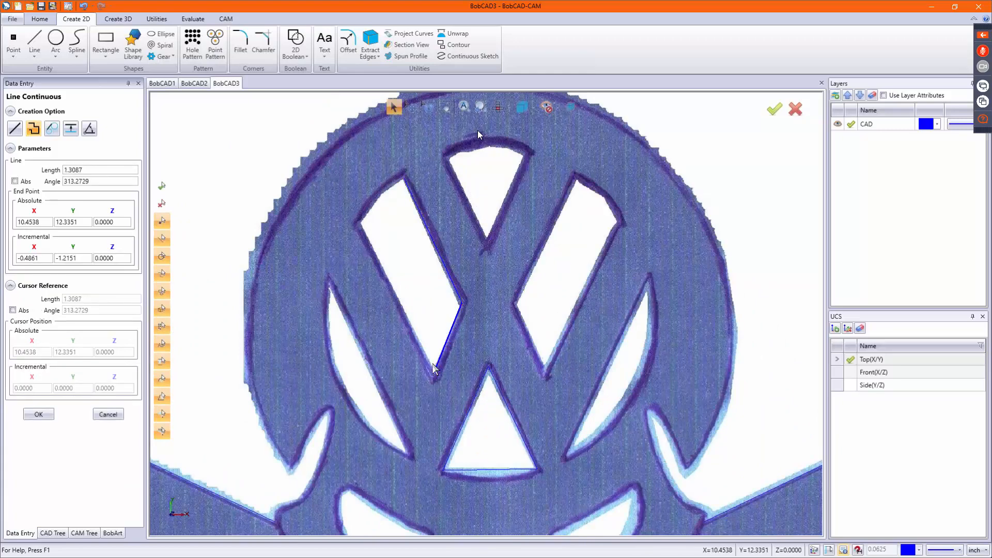
click(360, 224)
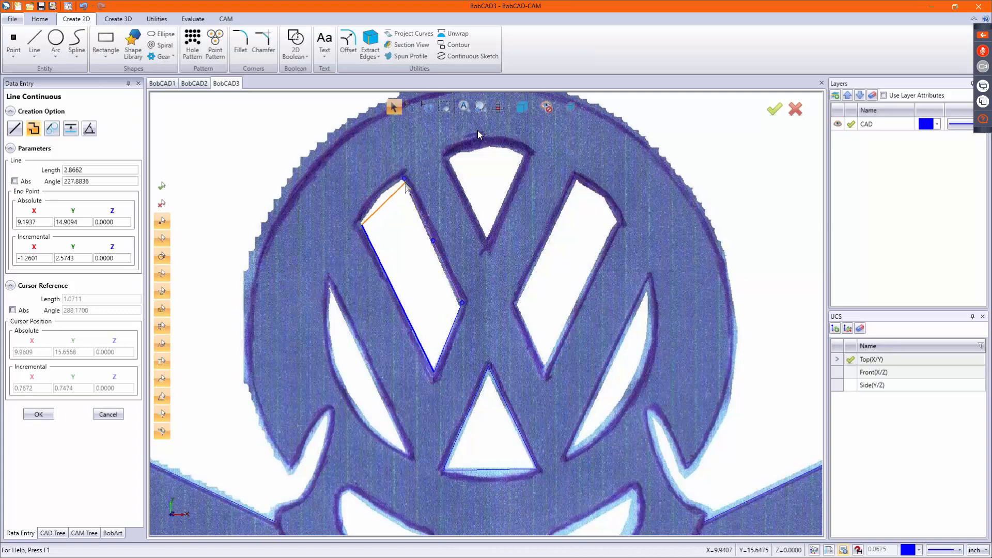
click(405, 181)
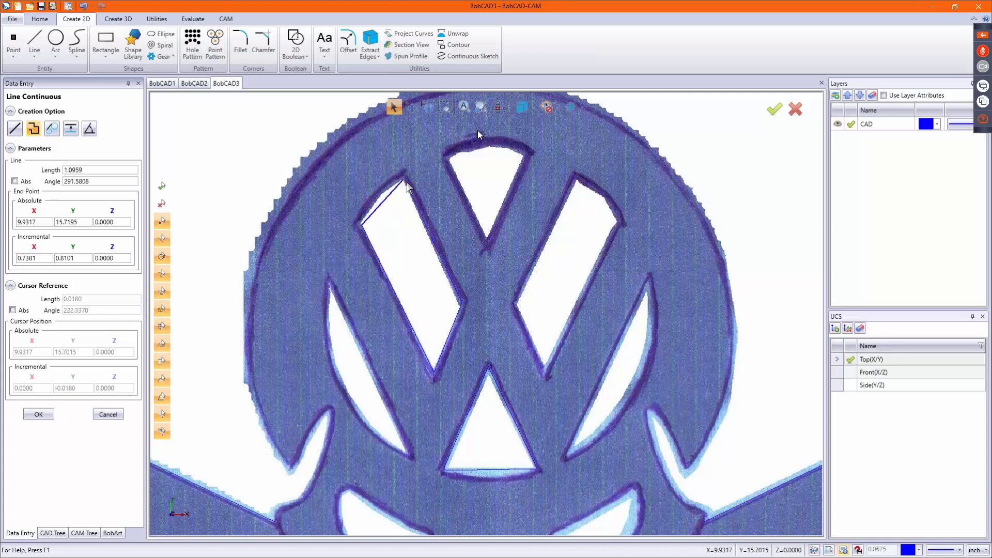
- Trace the emblem's upper inverted triangle as a closed three-line chain, with a straight top line about 1.33 inches long
click(449, 161)
click(485, 236)
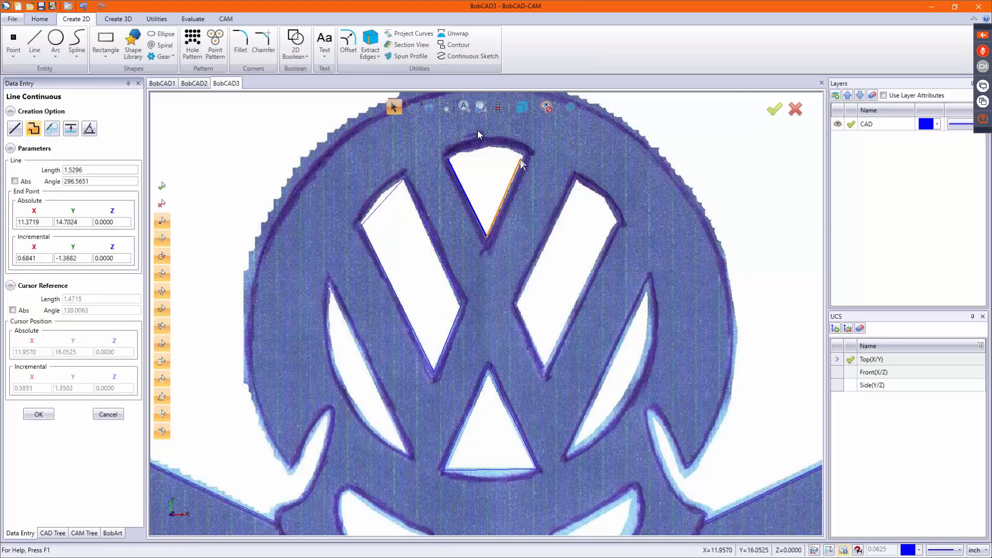
click(524, 155)
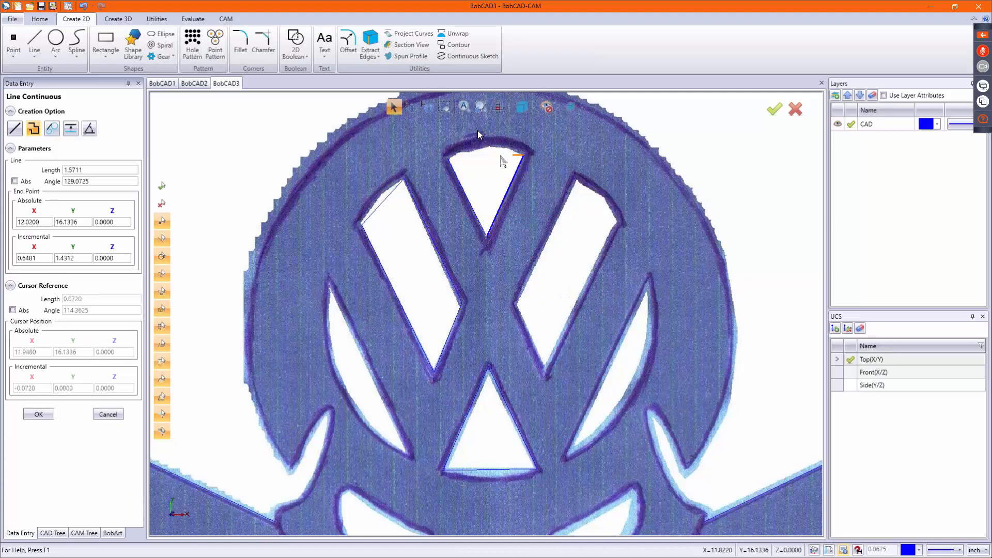
click(449, 158)
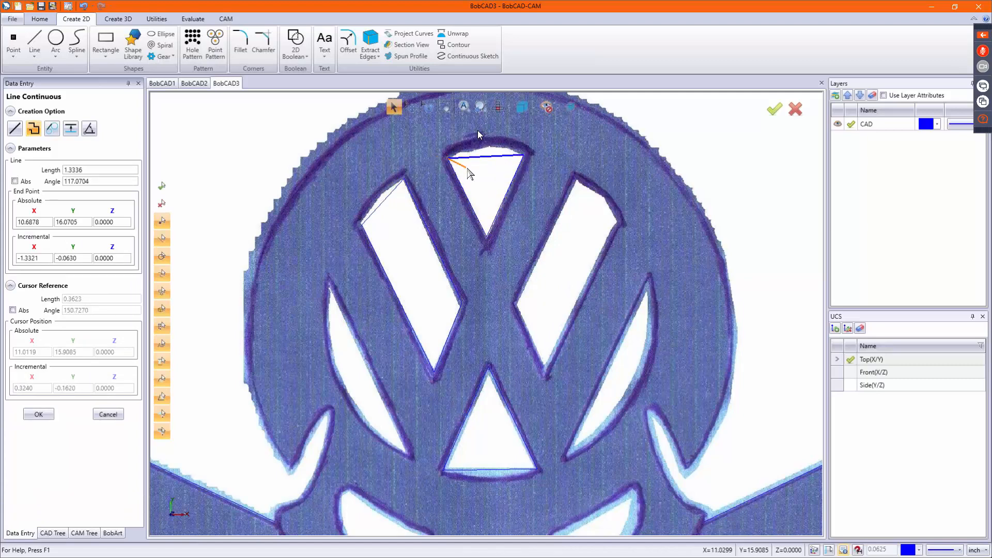
right_click(468, 169)
click(479, 176)
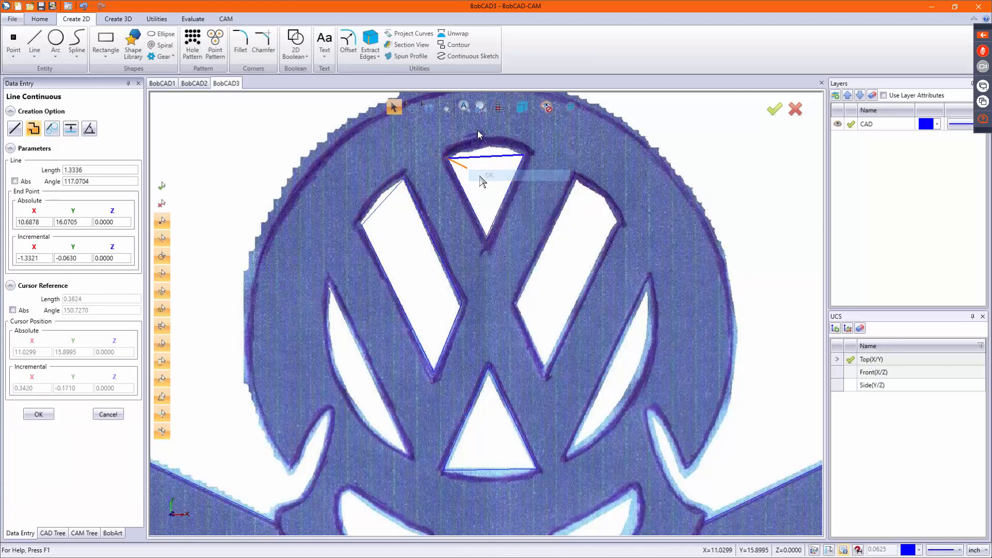
- Trace the emblem's right slanted opening as a closed four-line chain with an inner side about 2.44 inches long, and hide the image
click(574, 177)
click(515, 303)
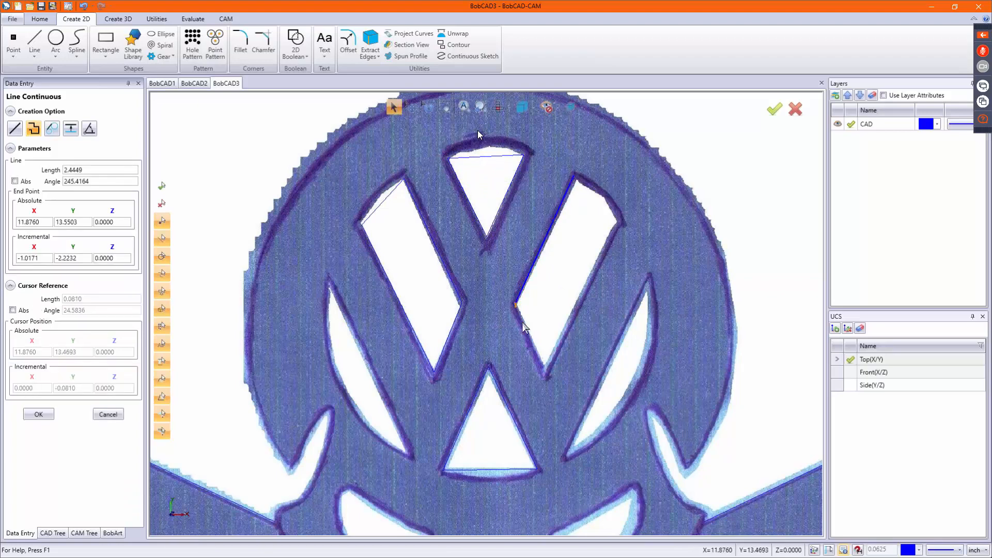
click(544, 372)
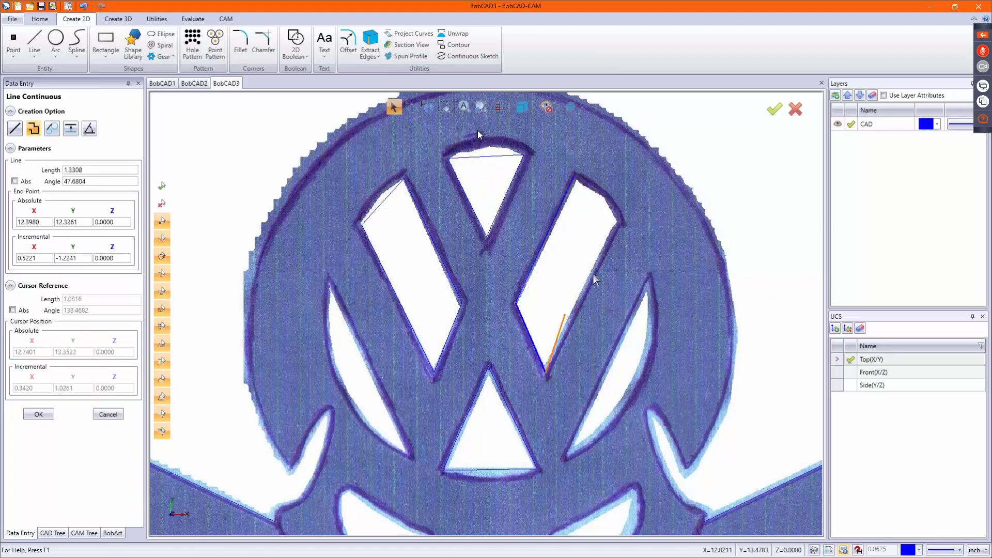
click(616, 225)
click(575, 177)
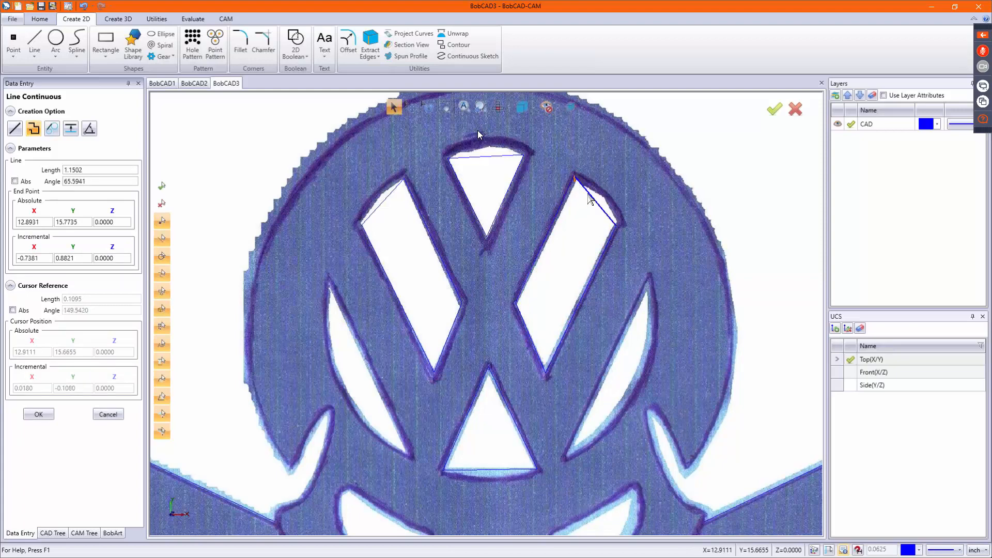
right_click(590, 200)
click(600, 213)
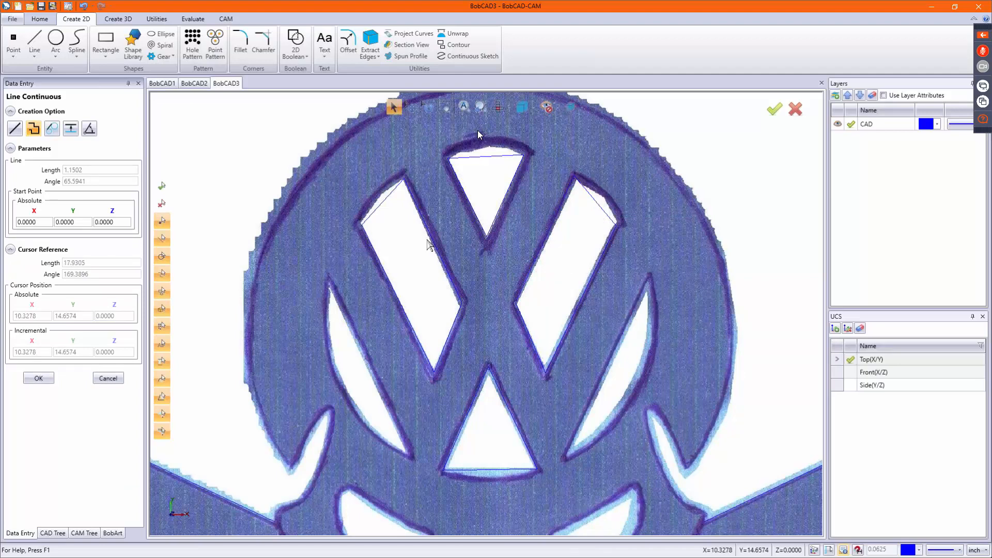
key(ctrl+i)
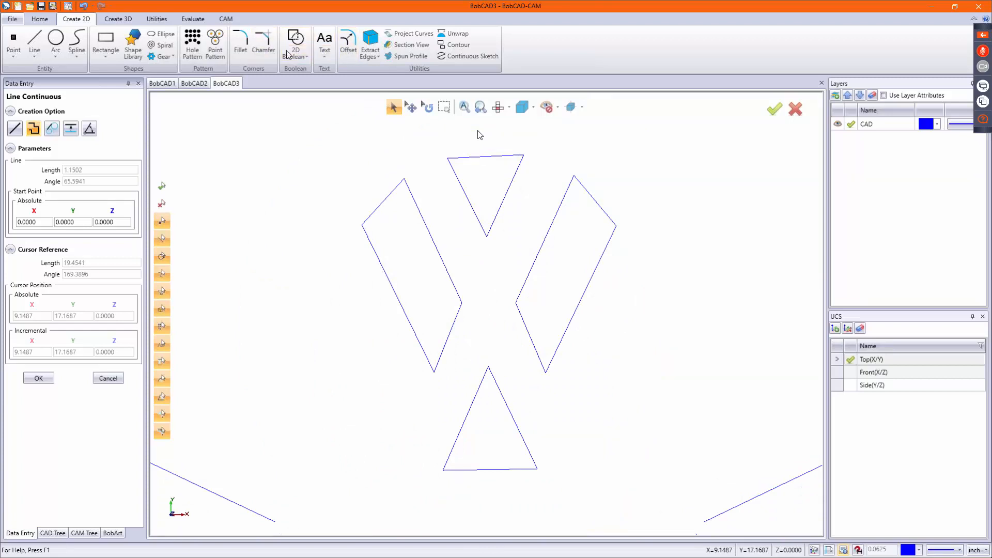
- Use Deform to bow the outer edge of the emblem's left slanted opening and the upper triangle's top line into arcs
click(156, 18)
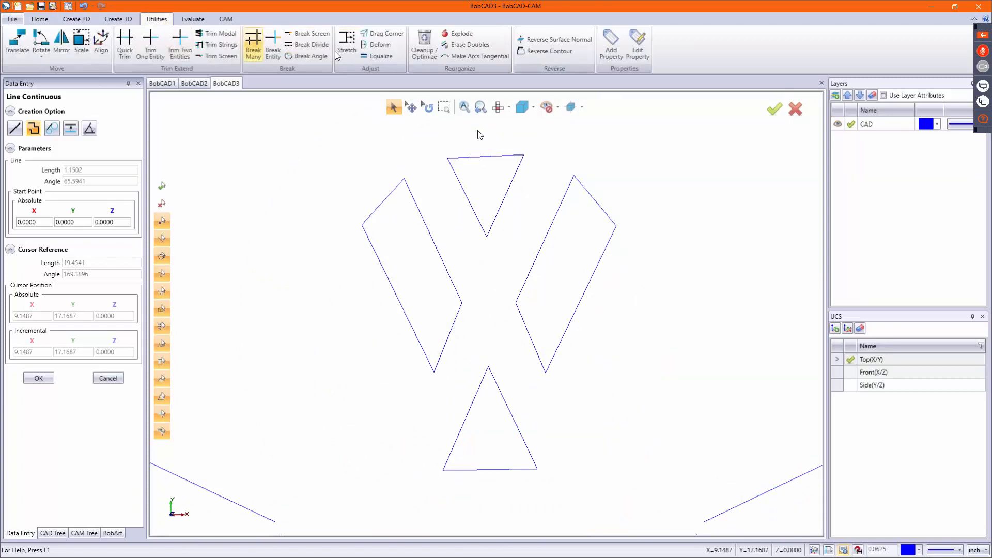
click(373, 45)
drag(381, 210, 375, 206)
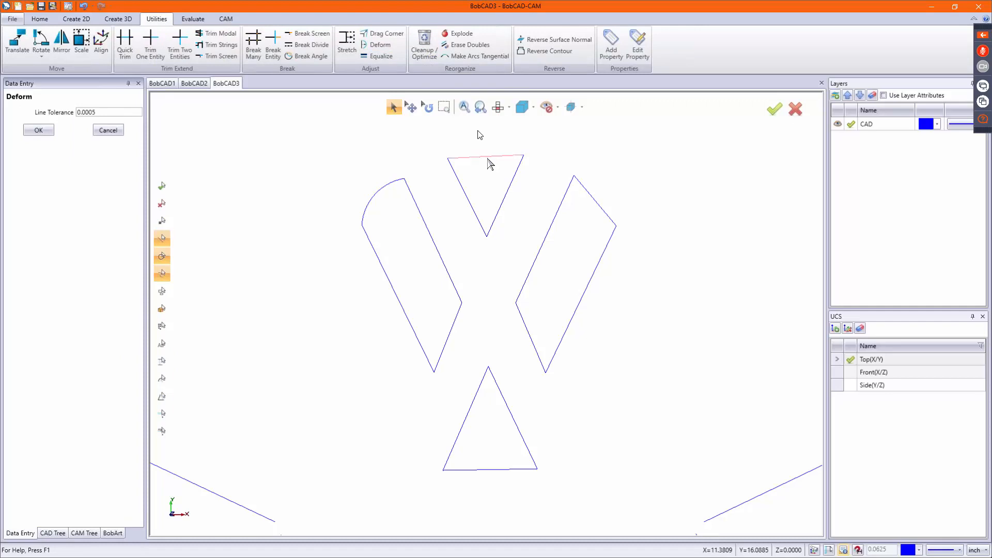
drag(490, 157, 489, 151)
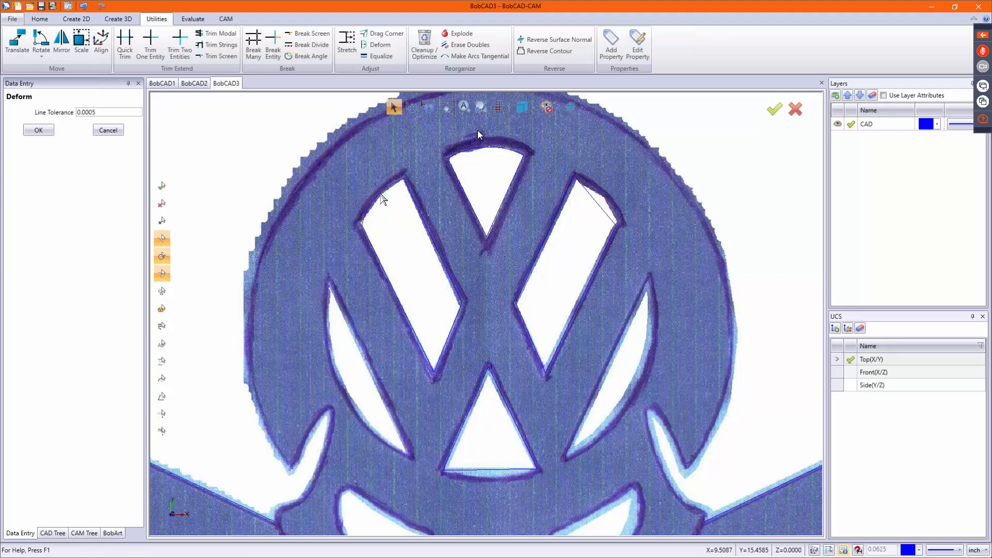
- Deform the right slanted opening's outer edge and the lower triangle's base into arcs that follow the image
drag(598, 206, 601, 199)
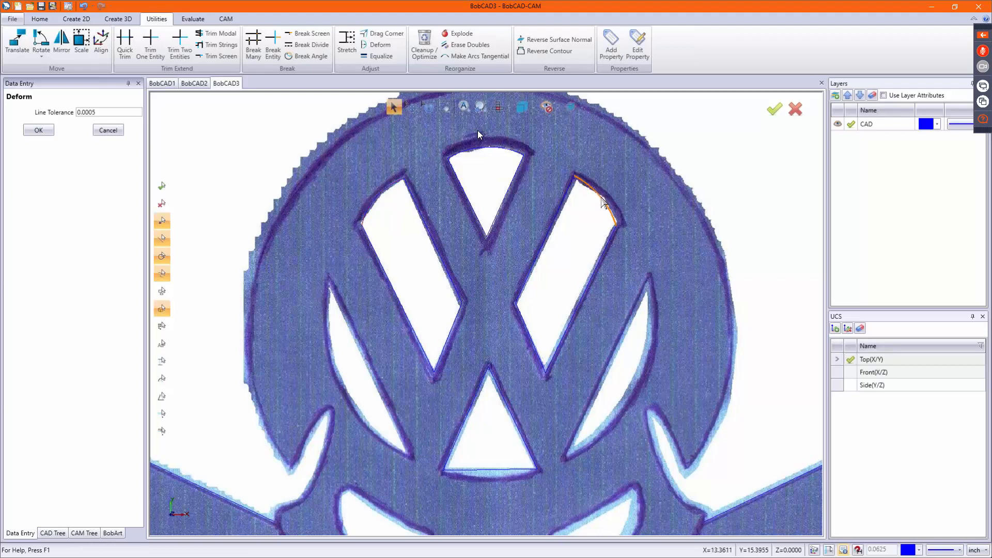
click(602, 198)
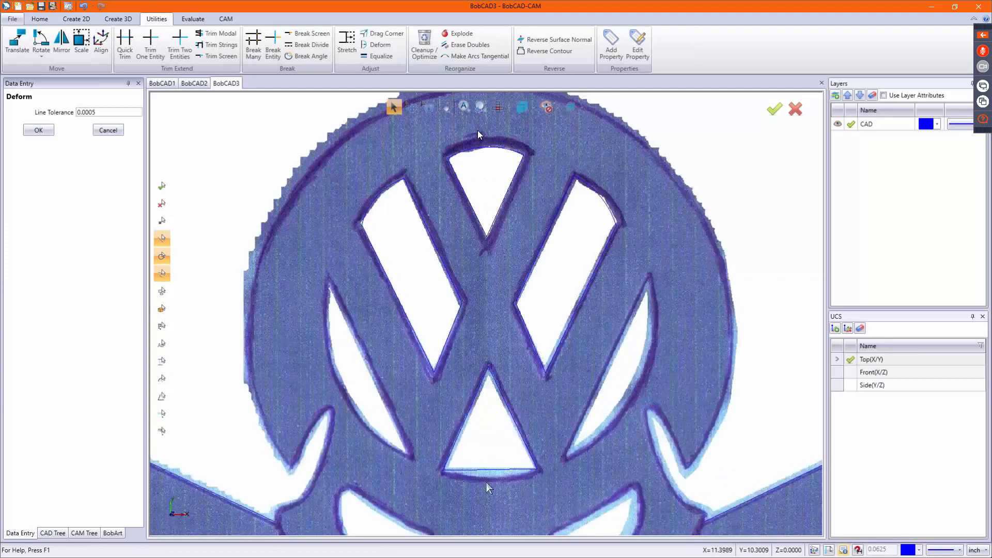
click(486, 469)
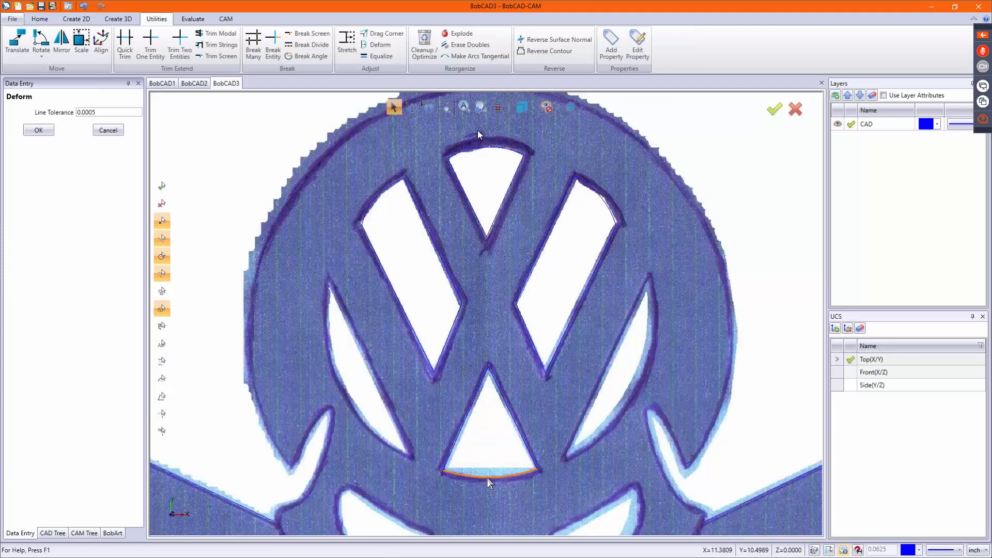
click(487, 478)
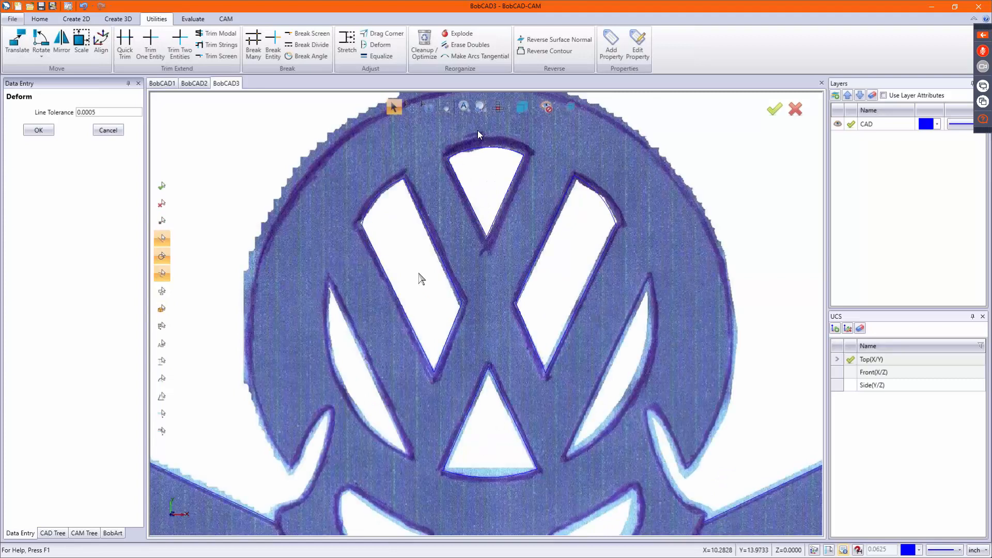
- Trace the emblem's left crescent opening with Continuous Sketch, using a curved outer arc and a straight inner line
scroll(384, 170, down, 3)
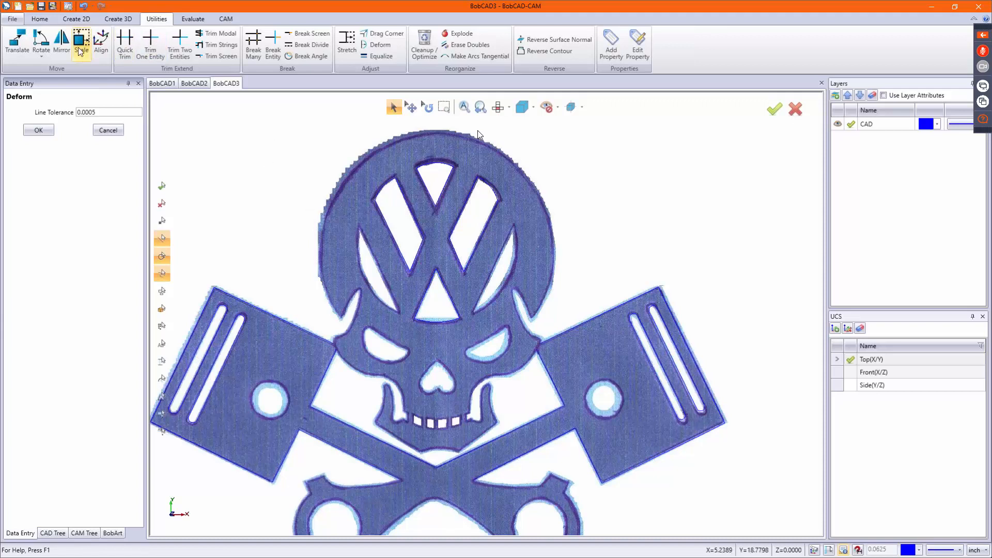
click(74, 20)
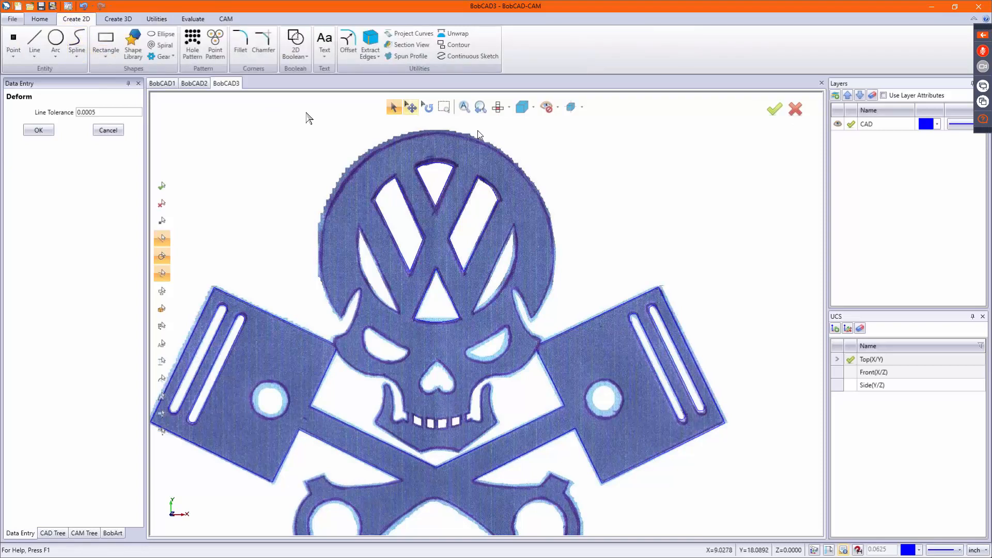
click(470, 57)
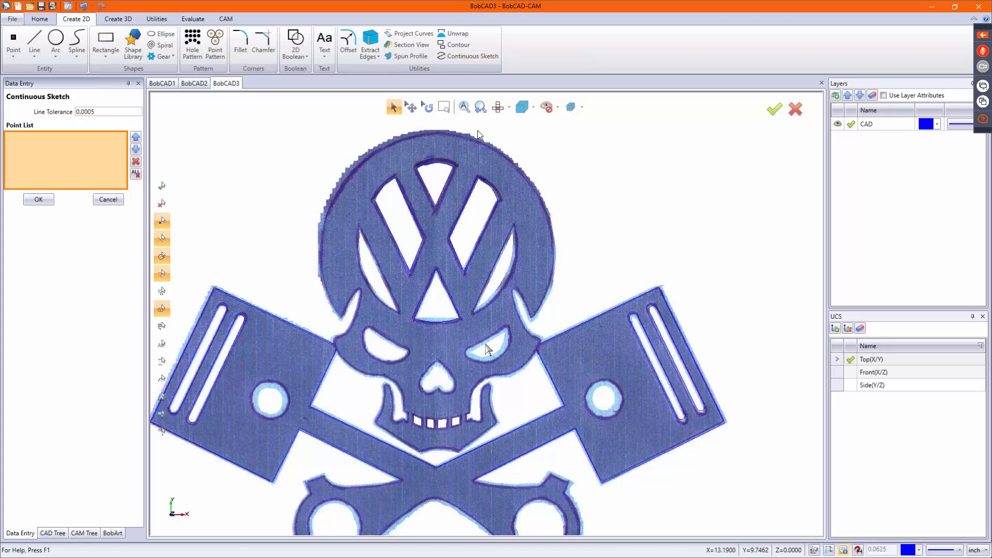
scroll(498, 293, down, 2)
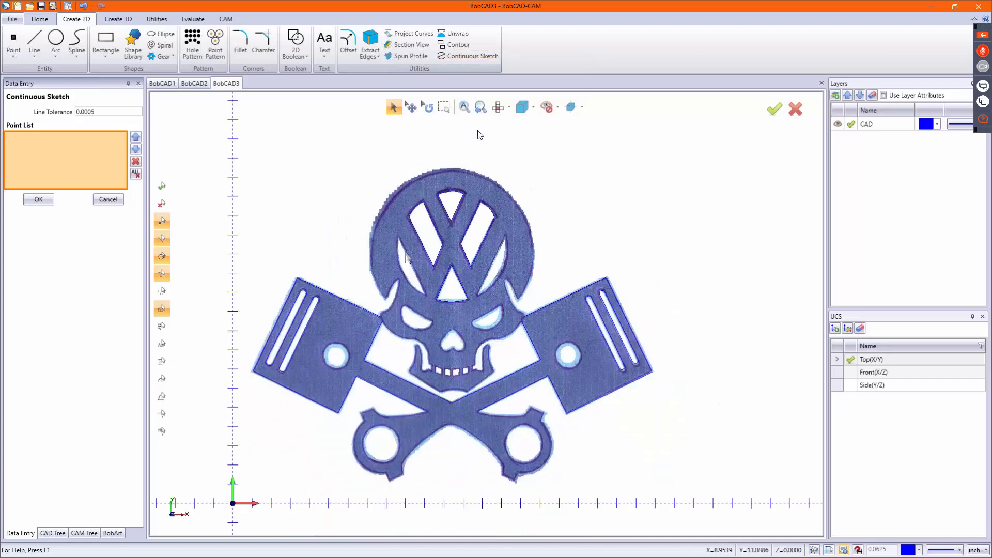
scroll(405, 258, up, 3)
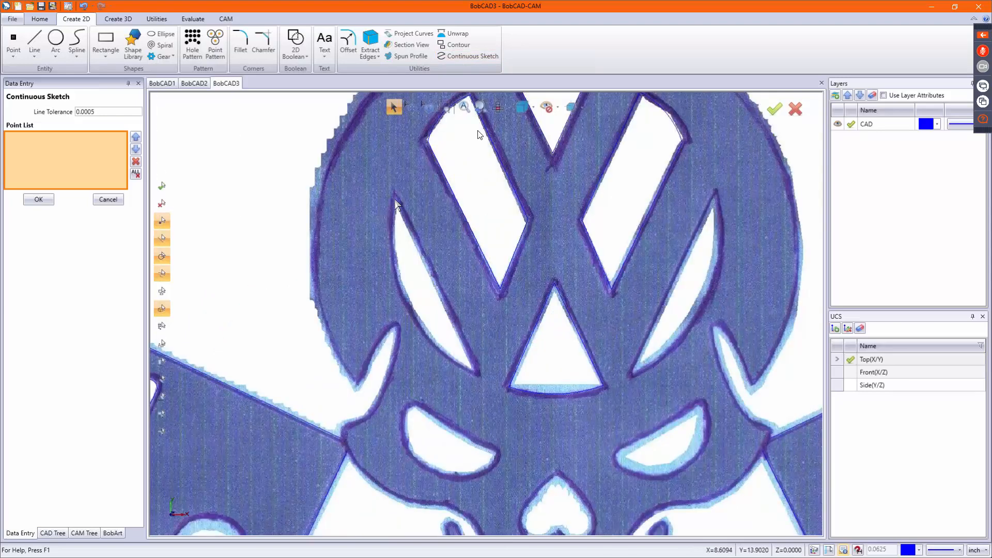
click(396, 198)
click(409, 303)
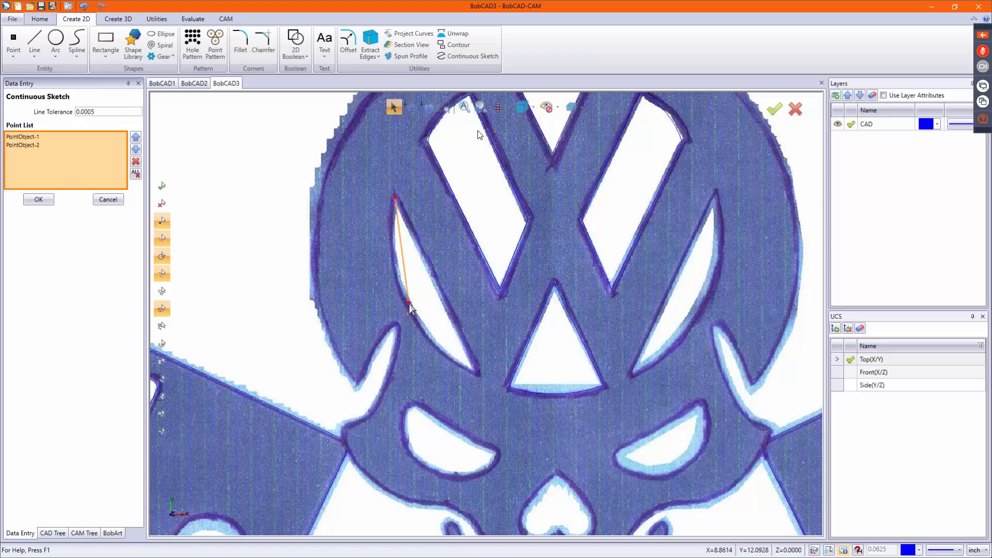
click(476, 372)
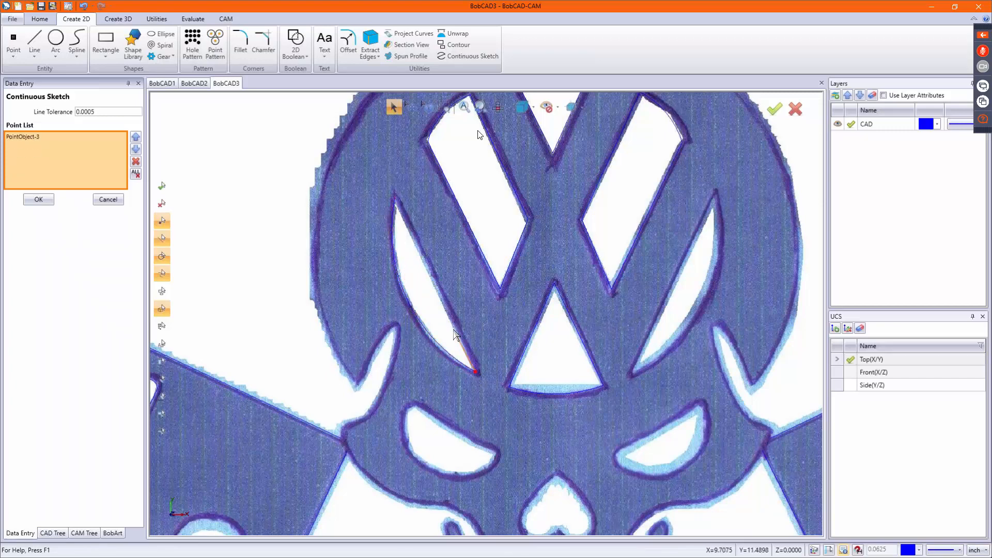
click(434, 285)
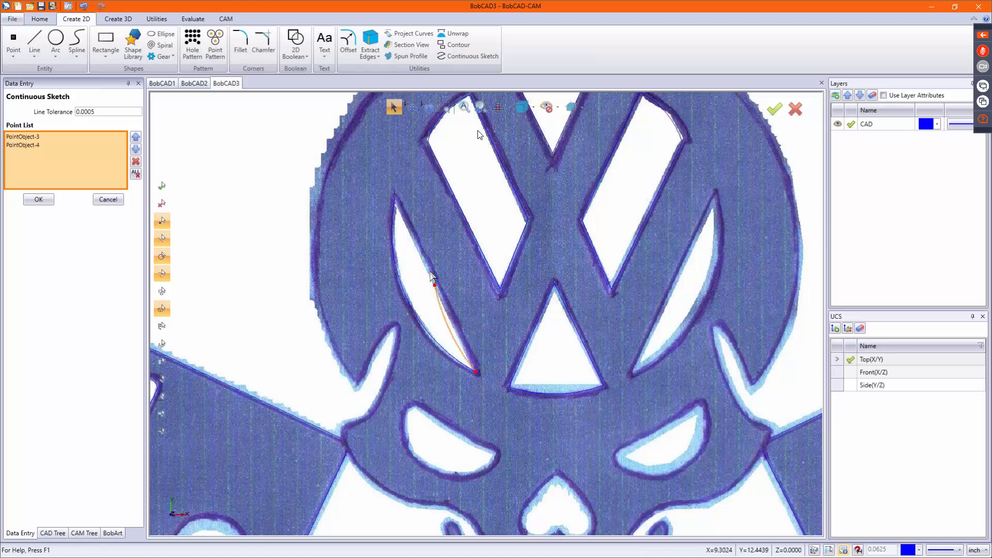
click(394, 199)
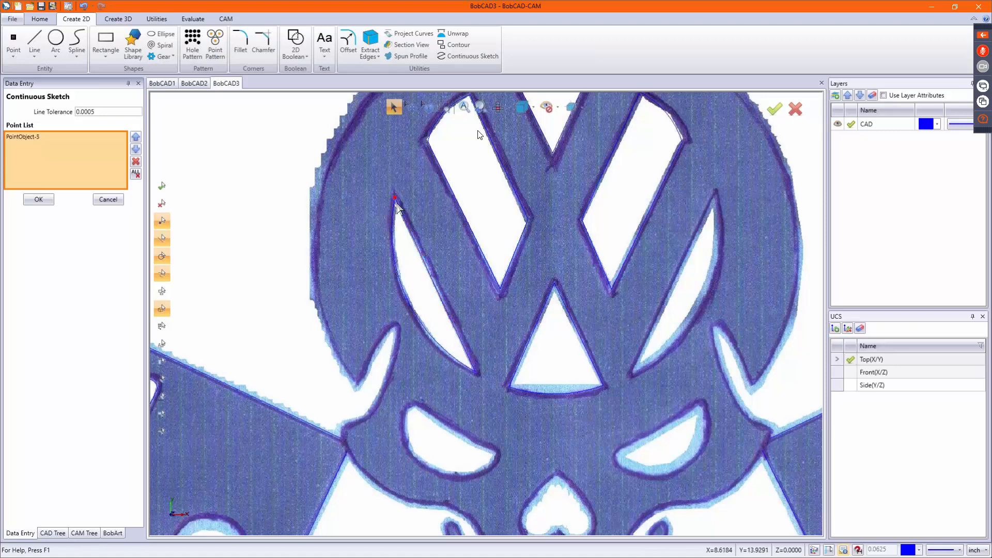
right_click(414, 263)
click(430, 268)
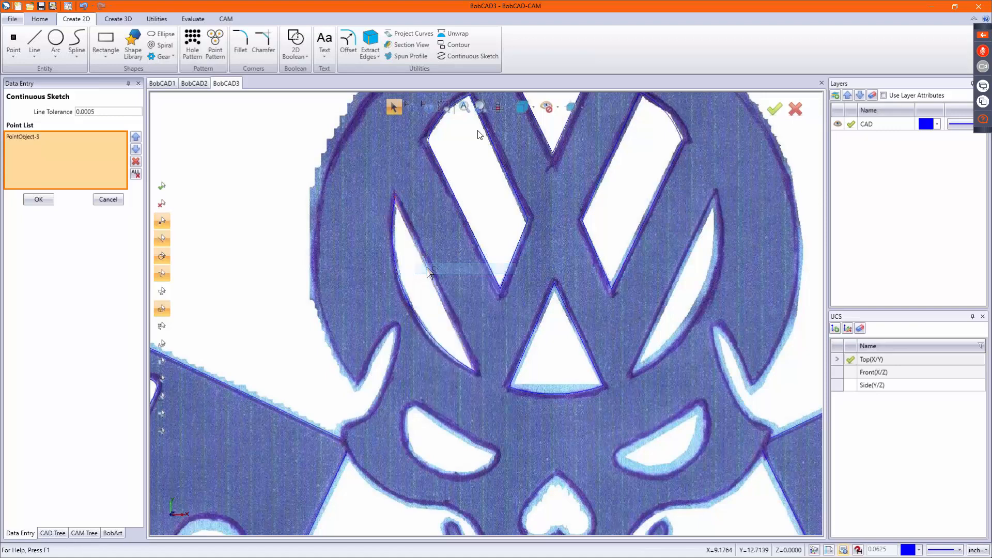
- Trace the emblem's right crescent opening as a closed continuous sketch with a straight inner line and a curved outer arc
click(716, 193)
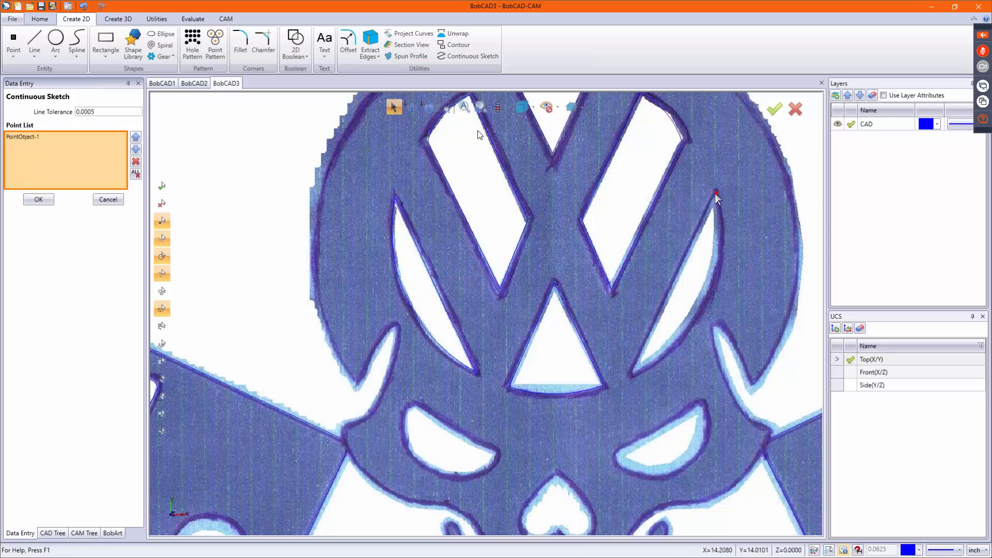
click(673, 285)
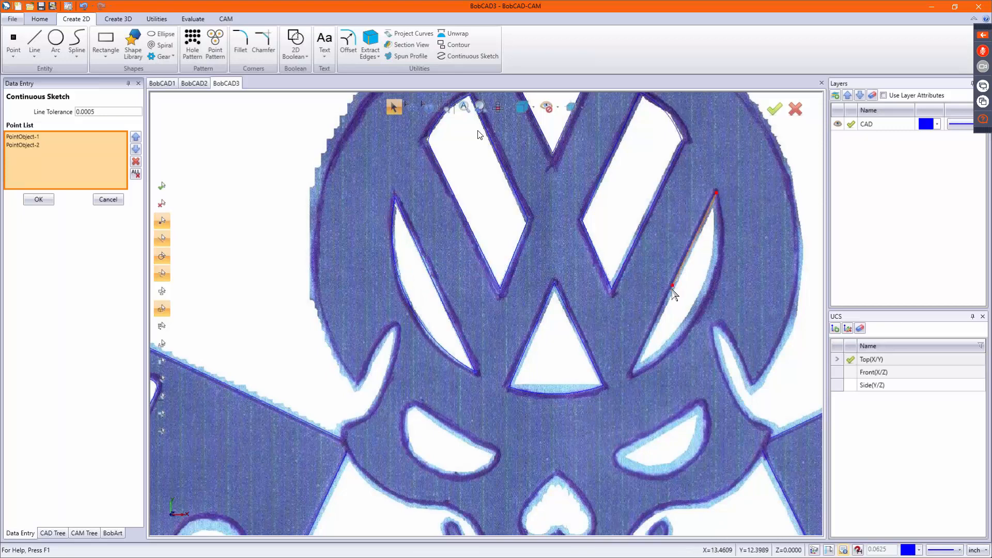
click(631, 374)
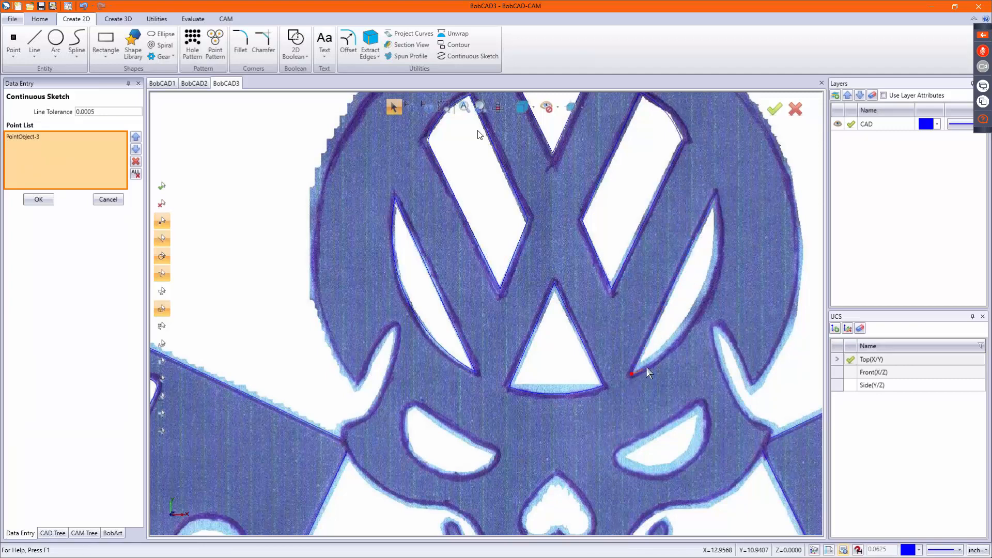
click(700, 305)
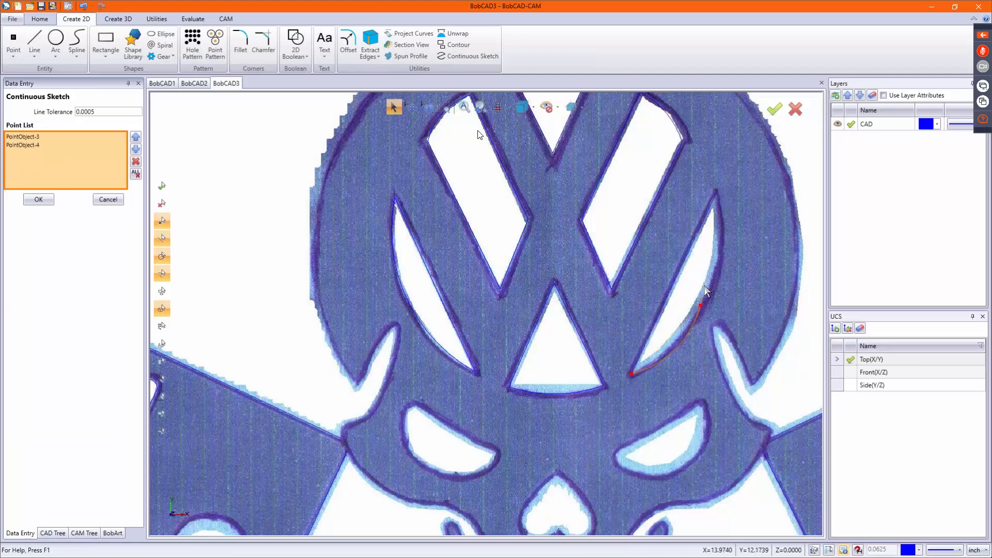
click(716, 193)
right_click(715, 236)
click(718, 241)
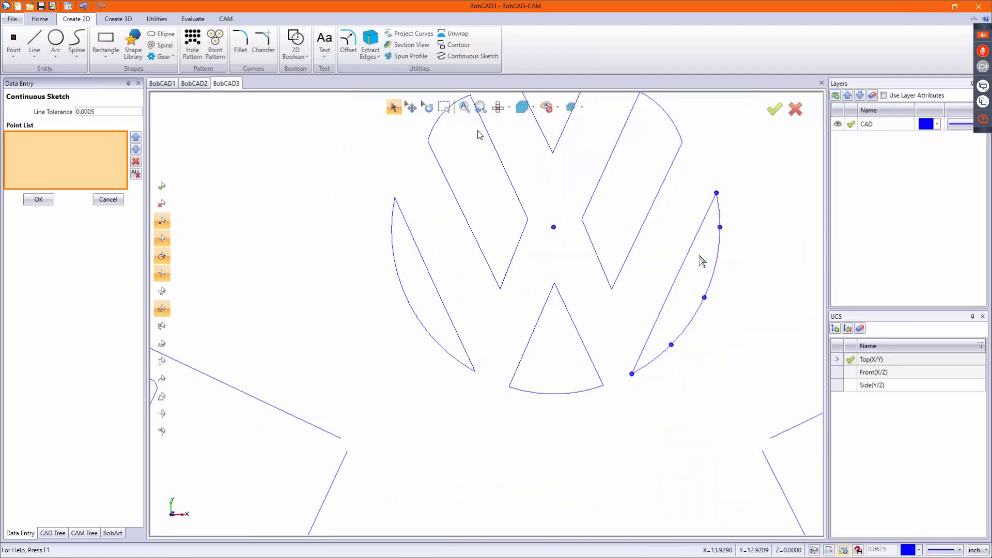
- Trace the emblem's large outer rim as one three-point arc between its two lower tips, and close Continuous Sketch
scroll(319, 221, down, 2)
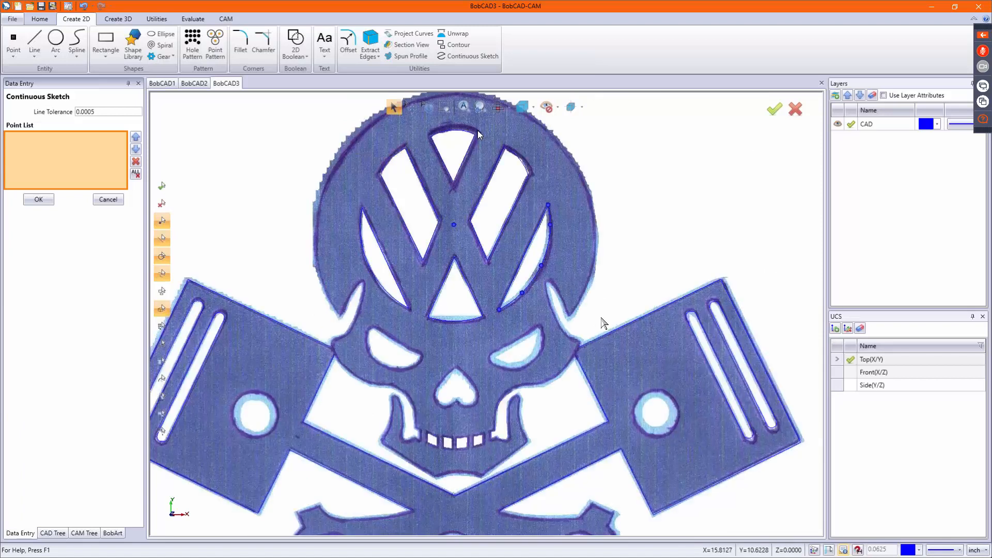
scroll(499, 338, down, 1)
scroll(385, 416, up, 1)
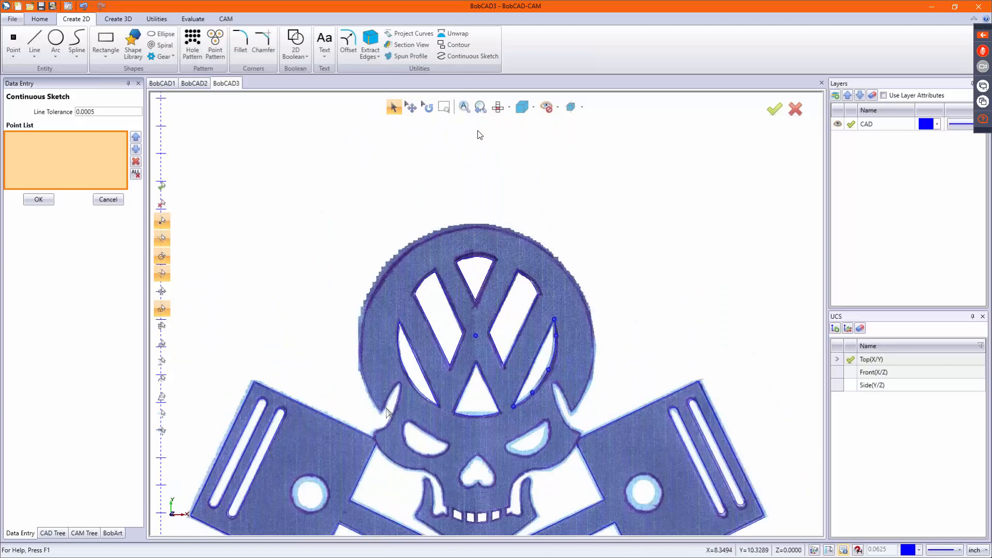
click(380, 412)
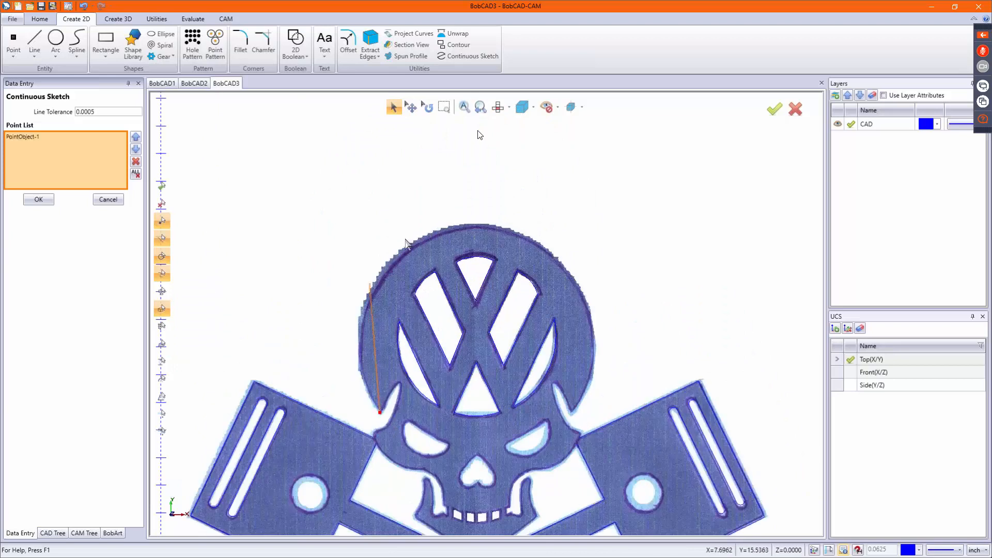
click(475, 226)
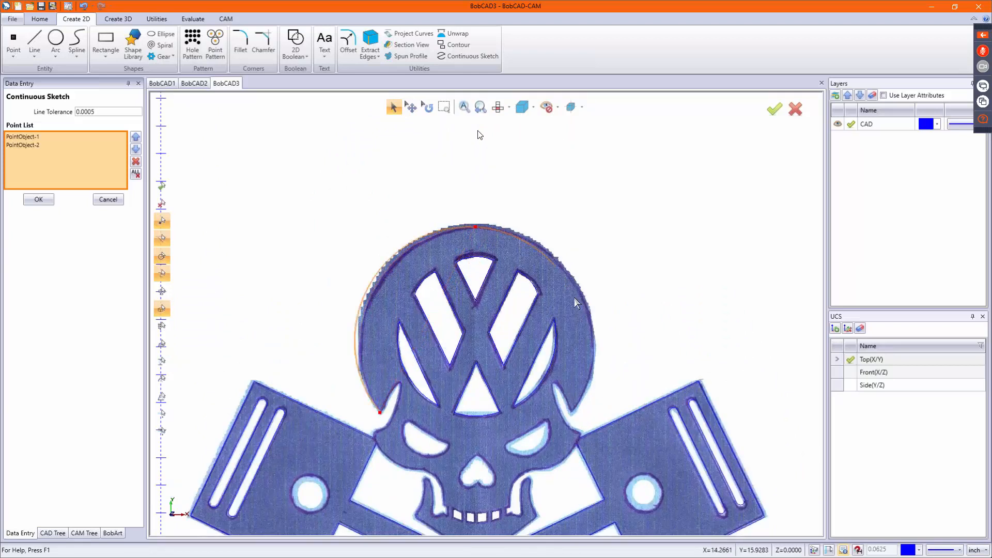
click(573, 415)
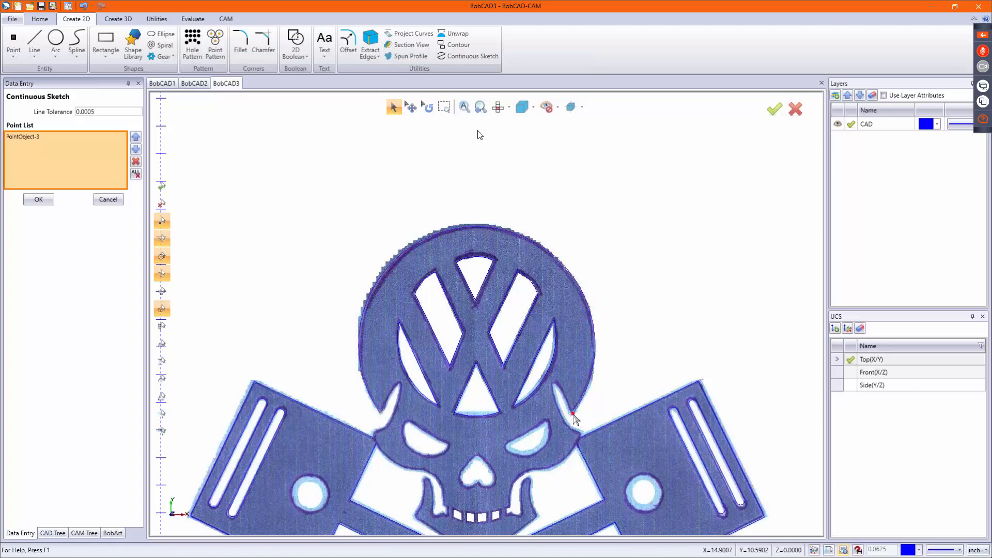
right_click(598, 410)
click(624, 270)
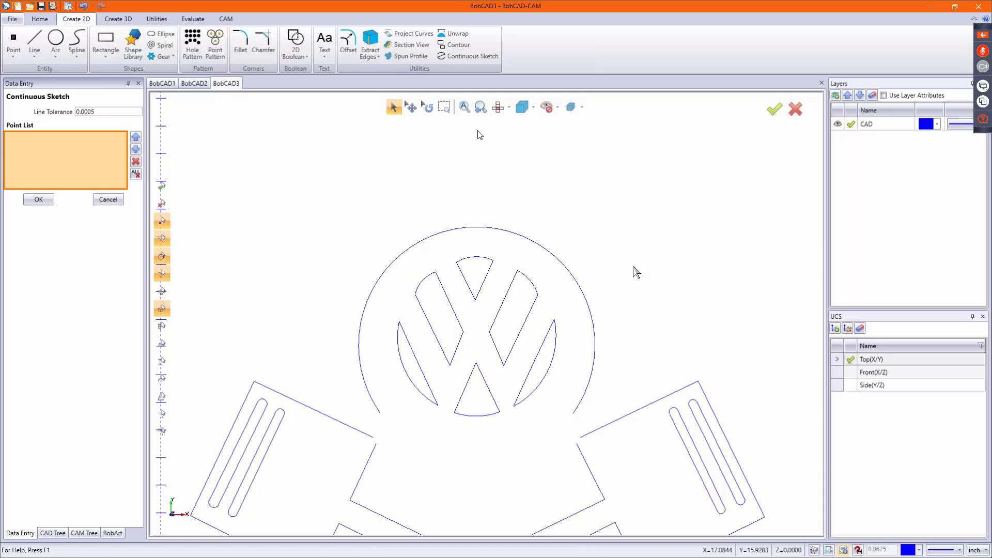
click(669, 332)
right_click(668, 329)
click(680, 346)
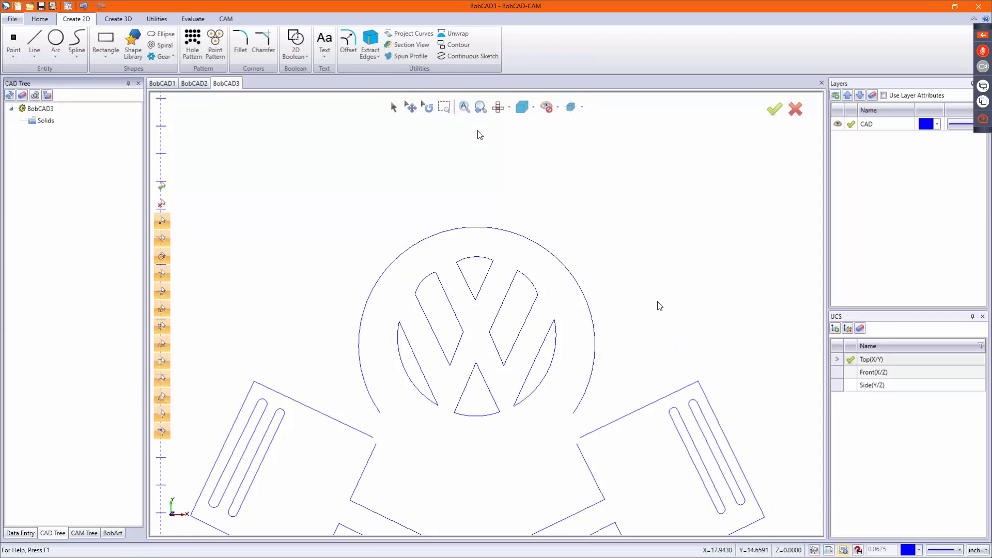
- Trace the left piston's round hole with a two-point diameter circle of about 0.64 inch radius
scroll(528, 227, down, 3)
scroll(503, 415, up, 3)
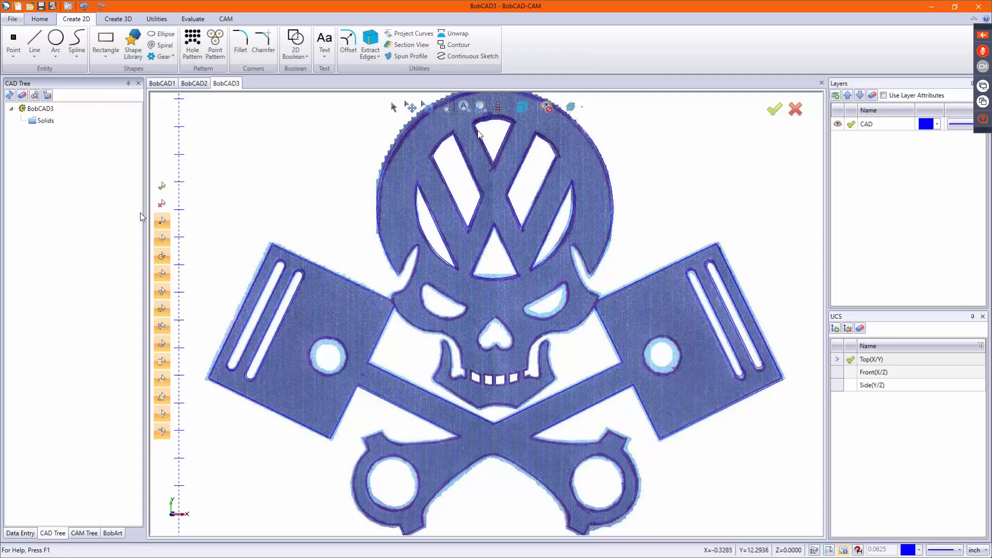
click(56, 54)
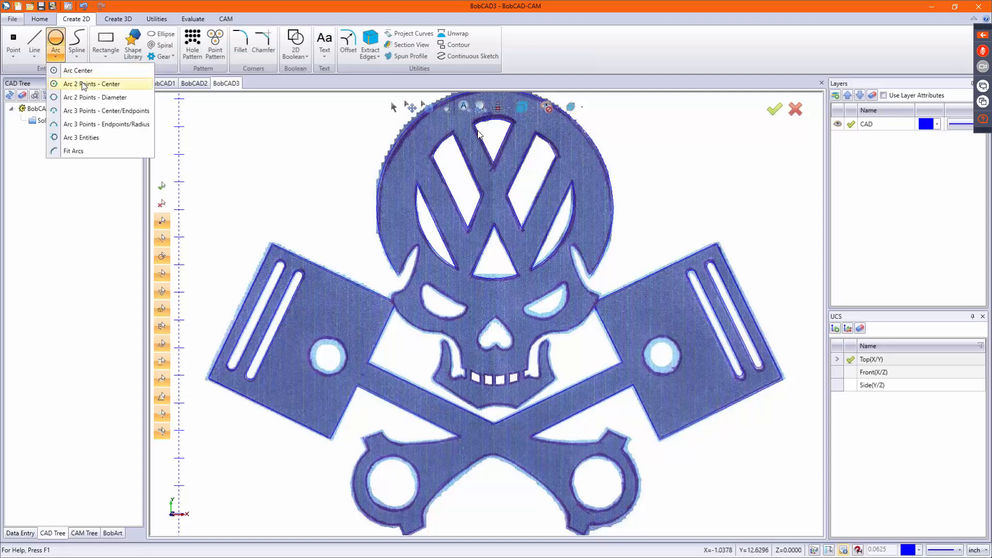
click(90, 98)
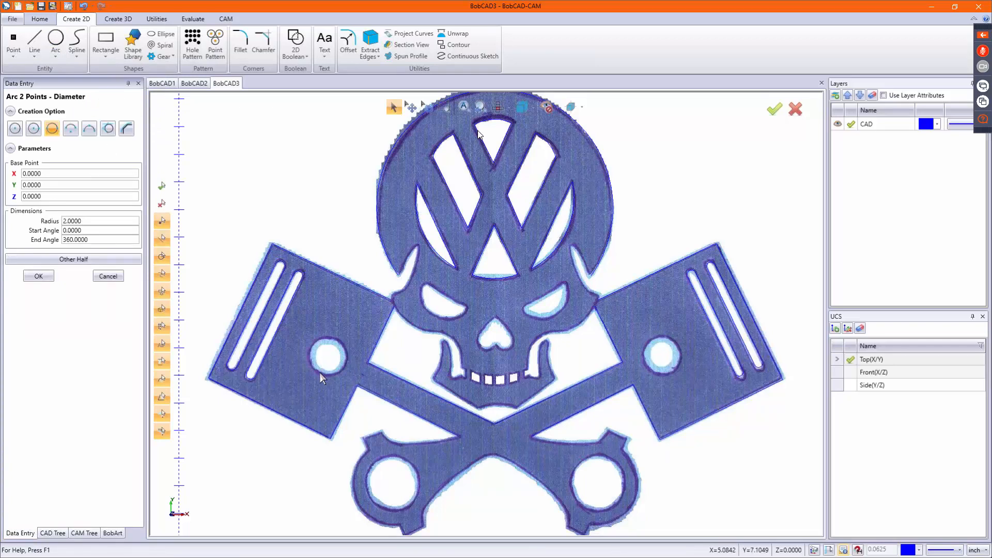
scroll(320, 373, up, 3)
click(337, 337)
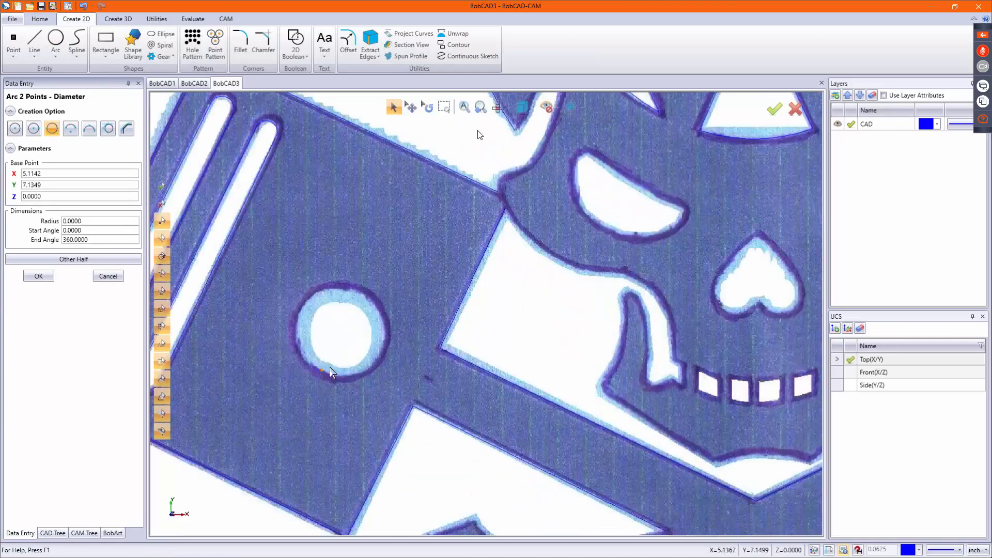
click(362, 294)
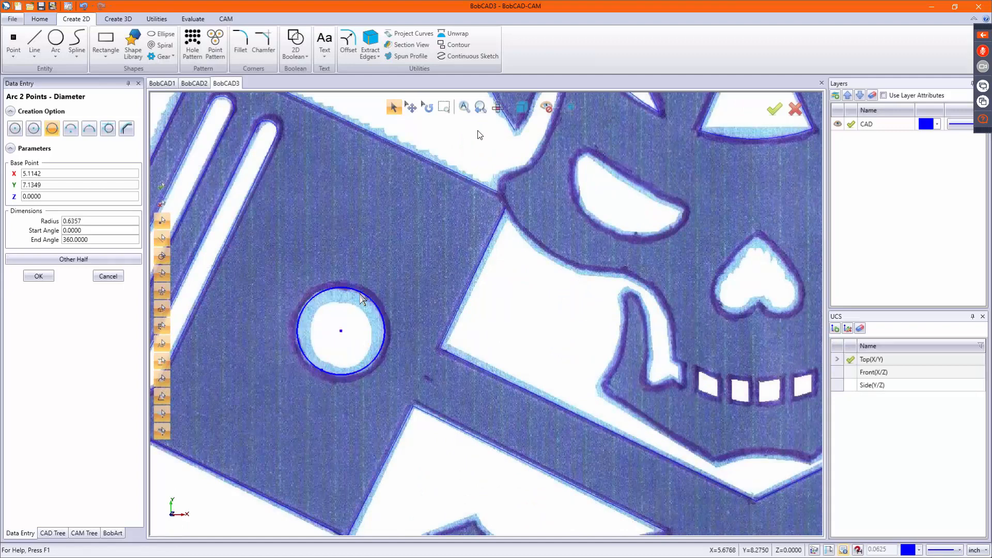
- Trace the right piston's round hole with a two-point diameter circle of about 0.67 inch radius
scroll(336, 325, down, 3)
scroll(675, 331, up, 3)
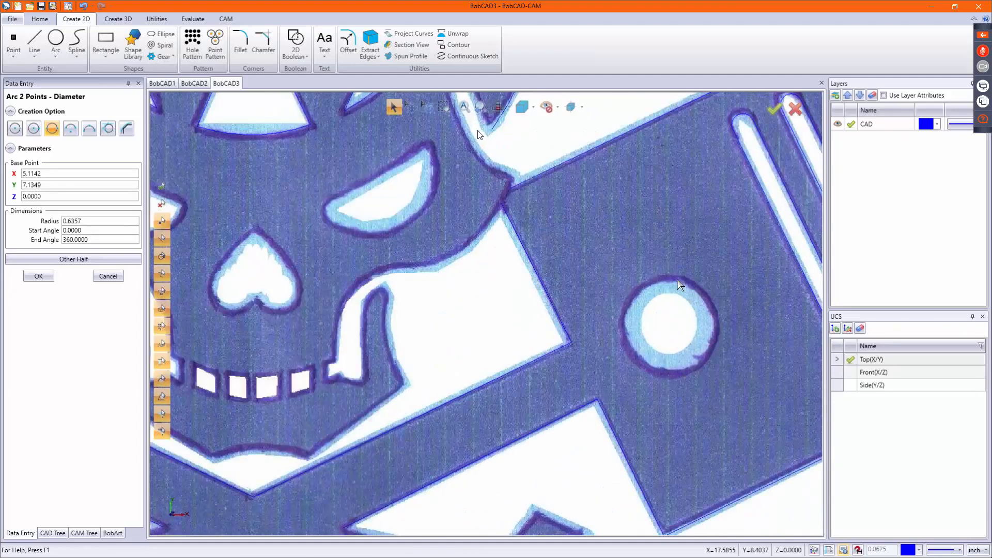
click(677, 279)
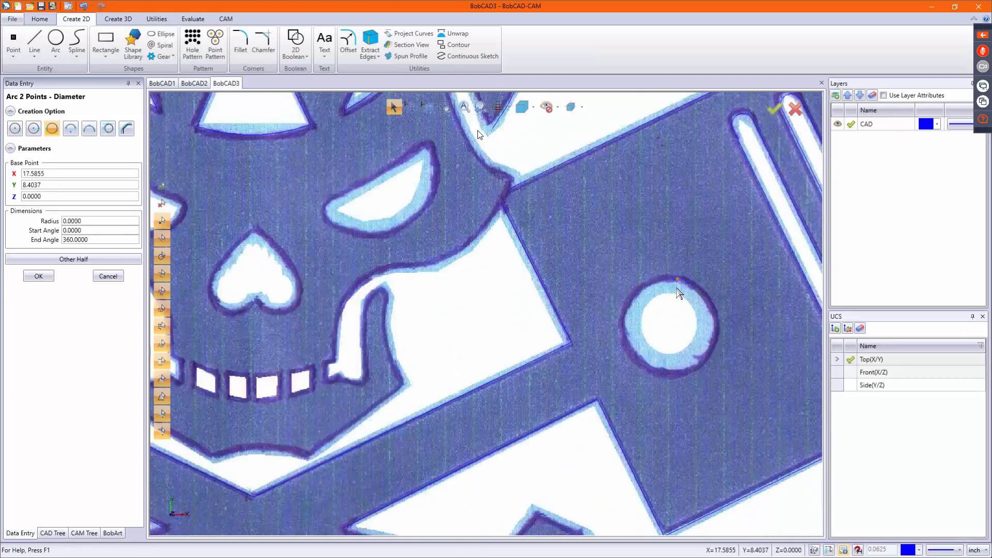
click(665, 370)
- Trace the round holes in the right and left connecting-rod ends with two-point diameter circles of about 0.96 and 0.97 inch radius
scroll(684, 326, down, 3)
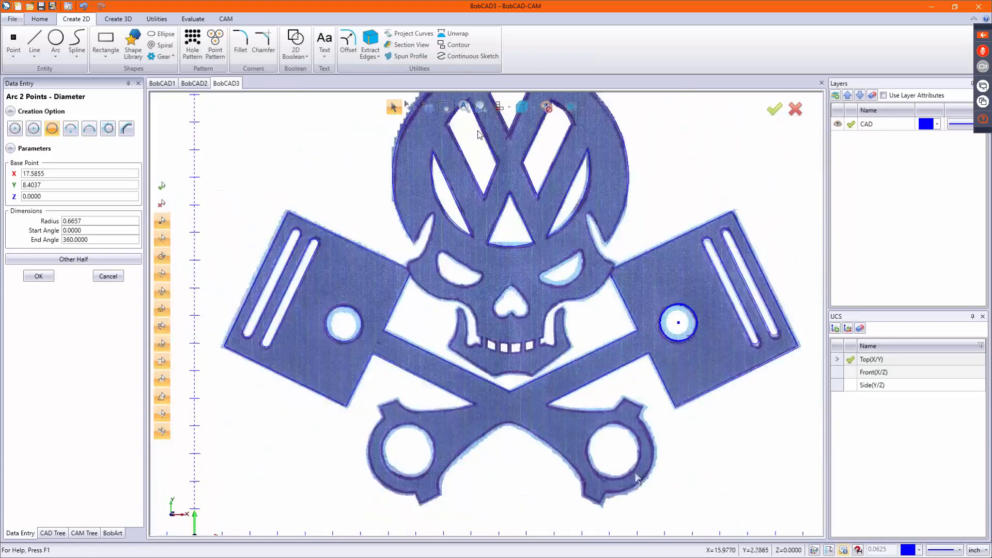
scroll(619, 479, up, 3)
click(611, 402)
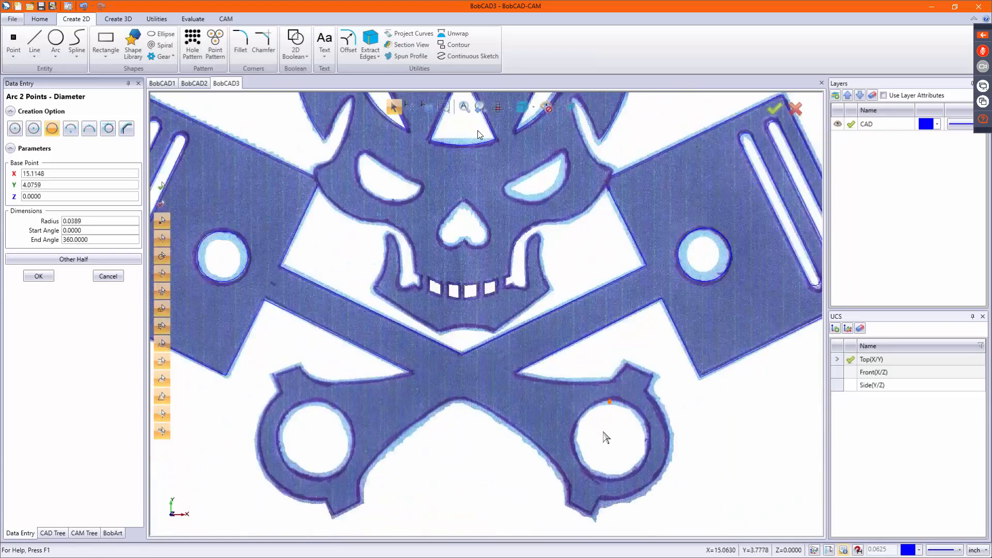
click(615, 477)
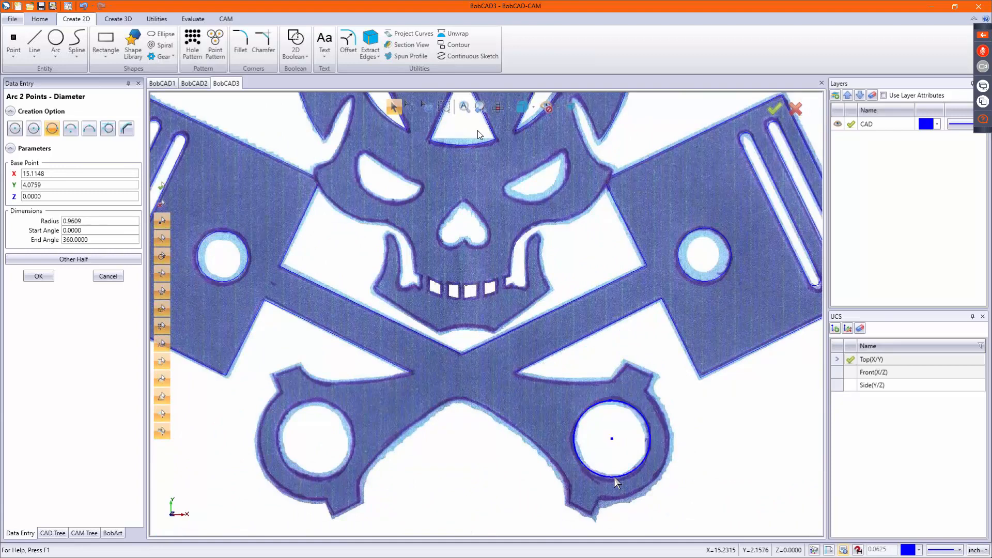
click(316, 401)
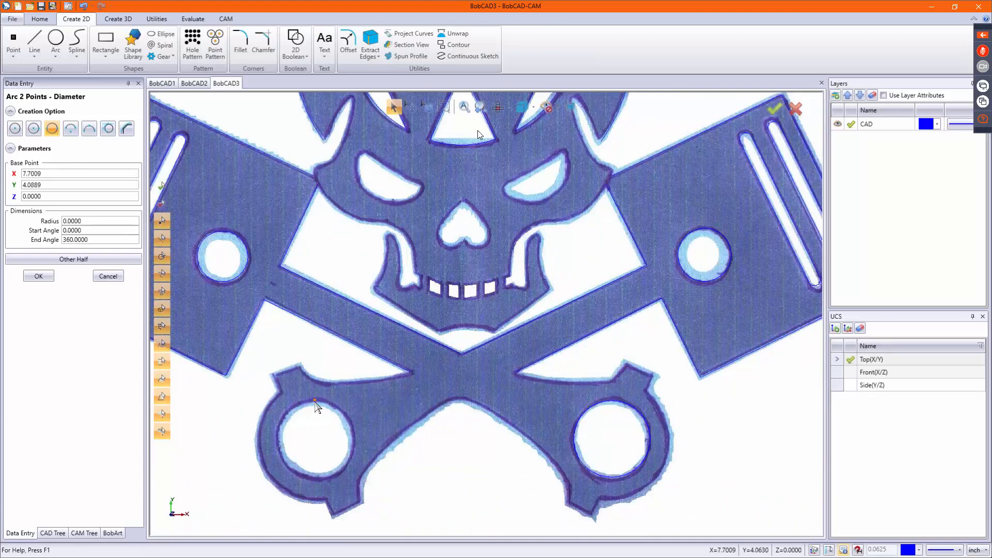
click(317, 477)
- Draw a two-point diameter circle of about 0.34 inch radius over the left lobe of the skull's nose opening
scroll(408, 308, down, 2)
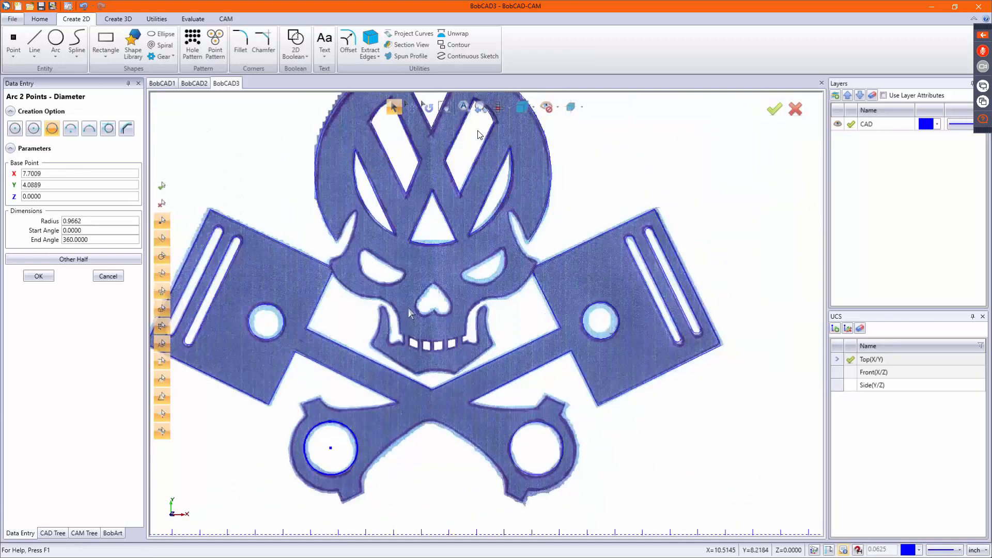
scroll(408, 308, up, 3)
scroll(408, 308, up, 1)
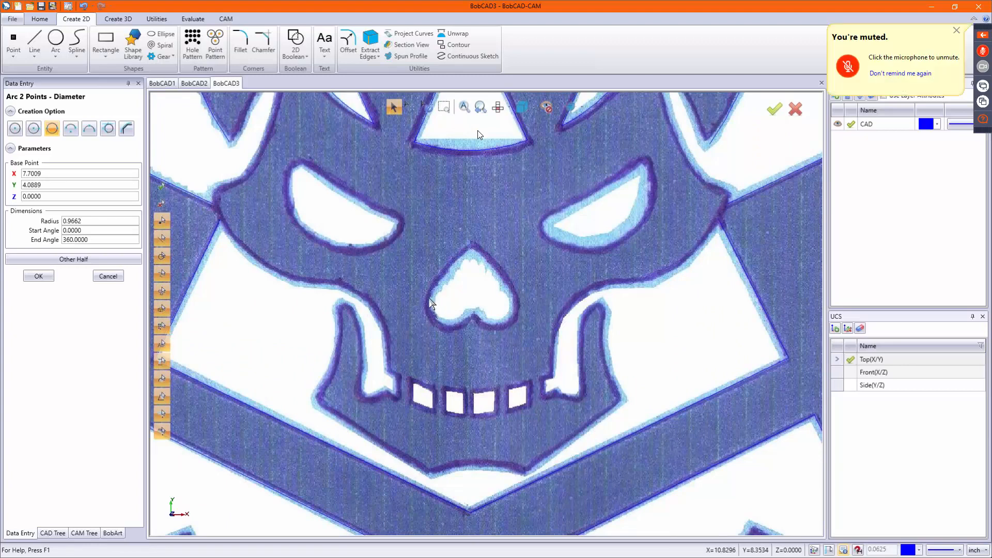
click(433, 301)
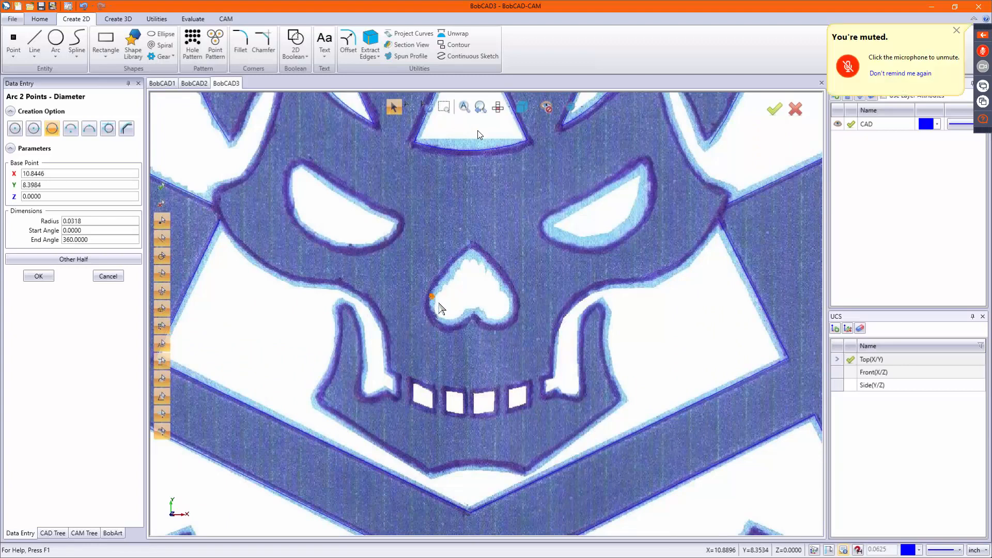
click(474, 310)
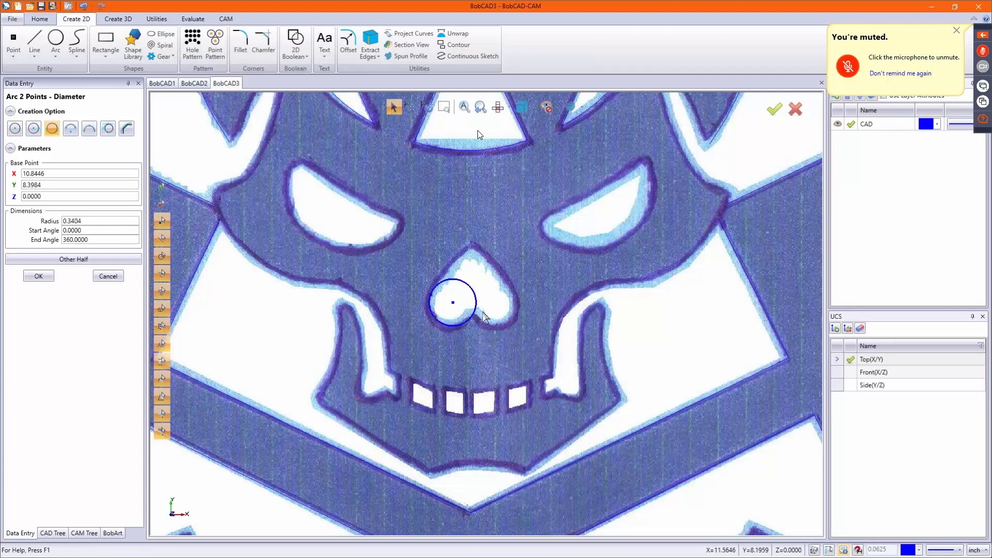
- Try a two-point diameter circle on the right lobe of the skull's nose opening, and undo both nose circles
click(519, 303)
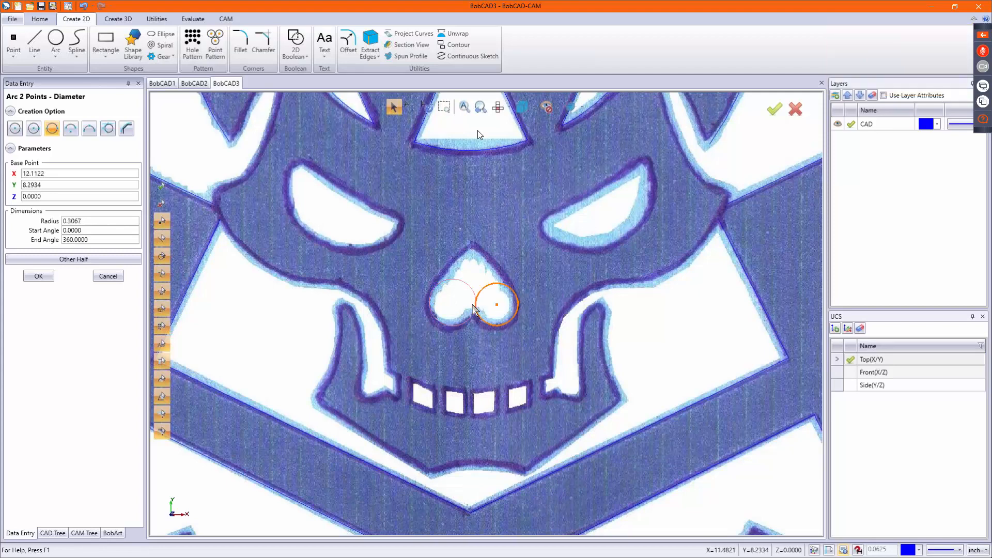
click(473, 306)
right_click(491, 299)
click(505, 317)
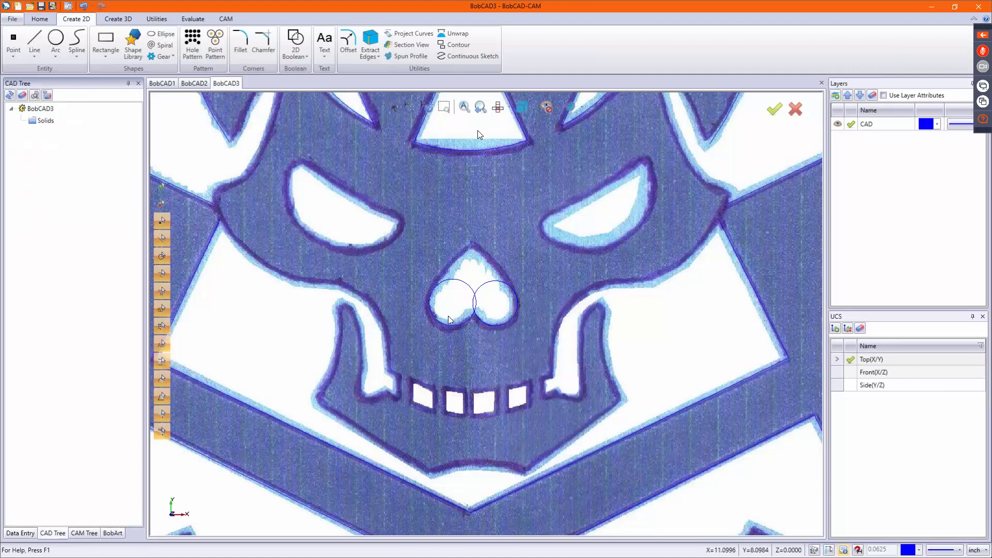
key(ctrl+z)
key(ctrl+z)
- Draw a five-point Spline Approximated wave about 13 inches wide in the empty area left of the artwork
click(82, 40)
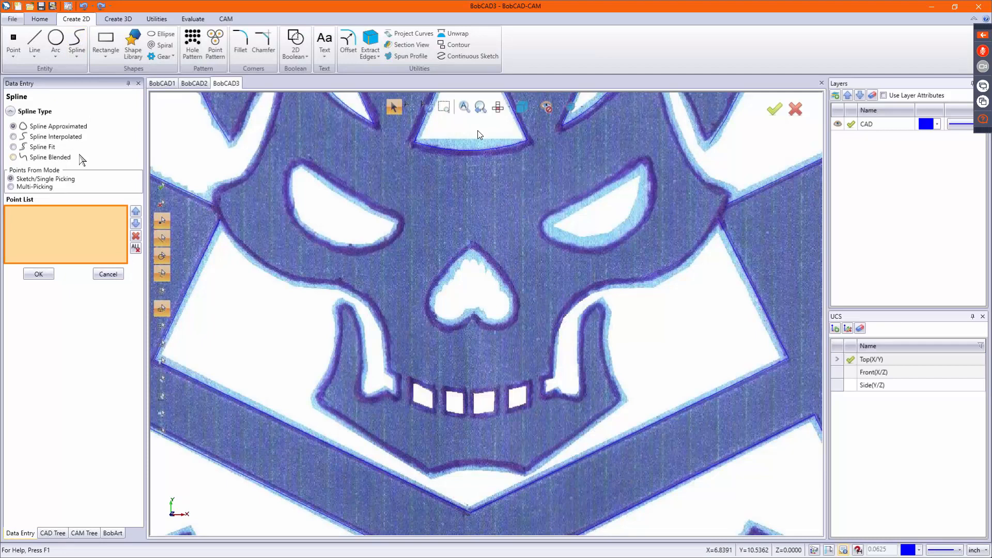
scroll(736, 298, down, 5)
scroll(695, 321, down, 3)
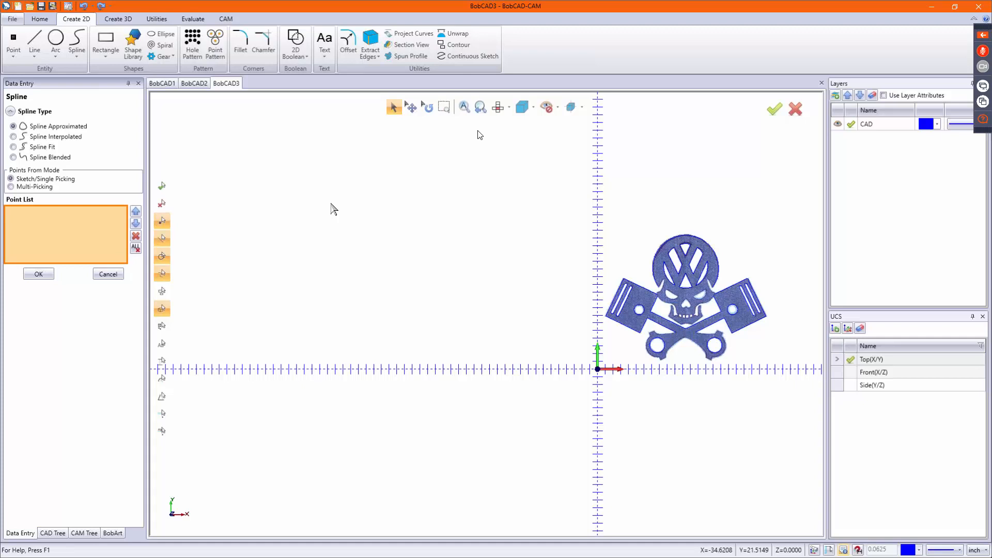
click(295, 190)
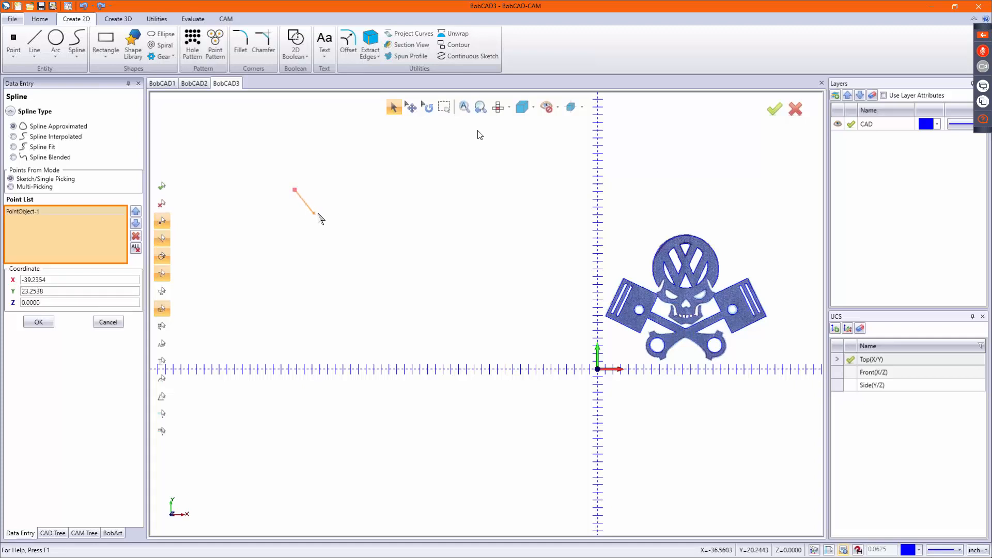
click(318, 213)
click(349, 192)
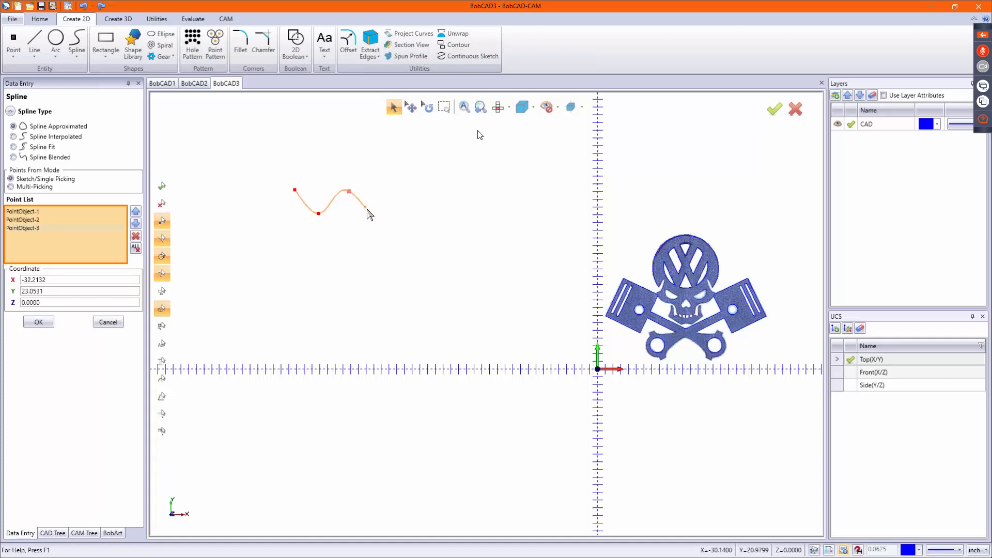
click(373, 213)
click(399, 189)
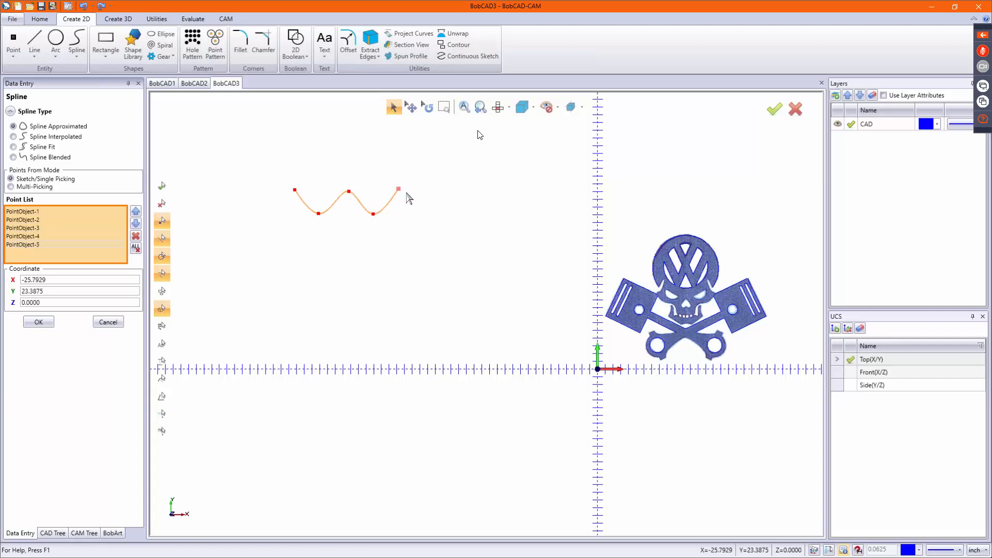
right_click(408, 196)
click(421, 200)
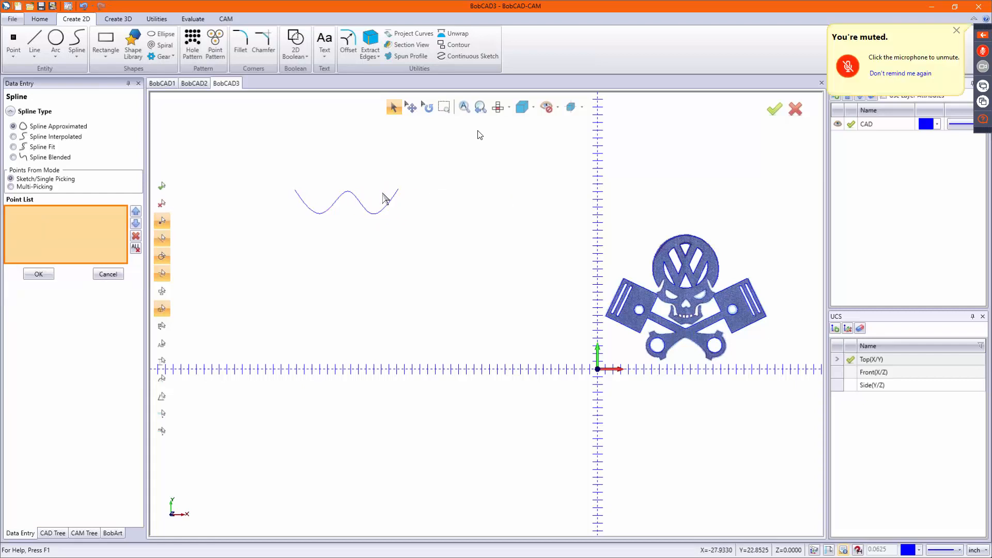
click(366, 214)
- Draw a five-point Spline Interpolated wave just below the approximated wave, with alternating high and low points
click(49, 137)
click(289, 225)
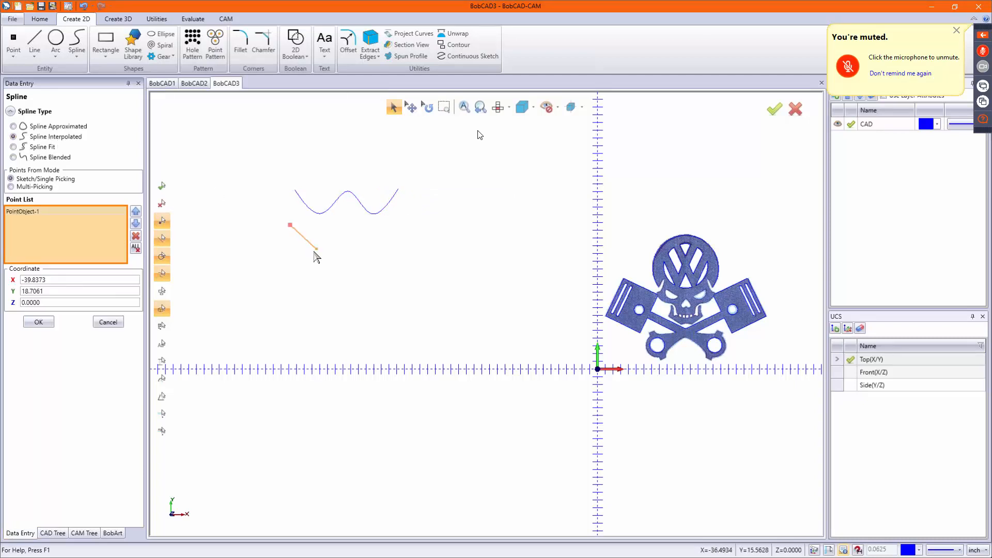
click(313, 251)
click(347, 227)
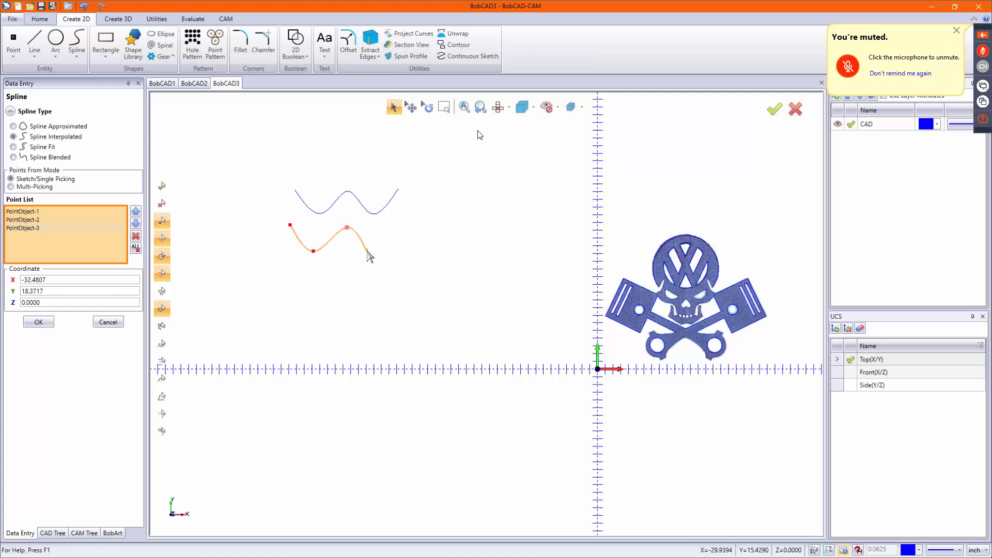
click(373, 252)
click(402, 225)
right_click(409, 236)
click(421, 241)
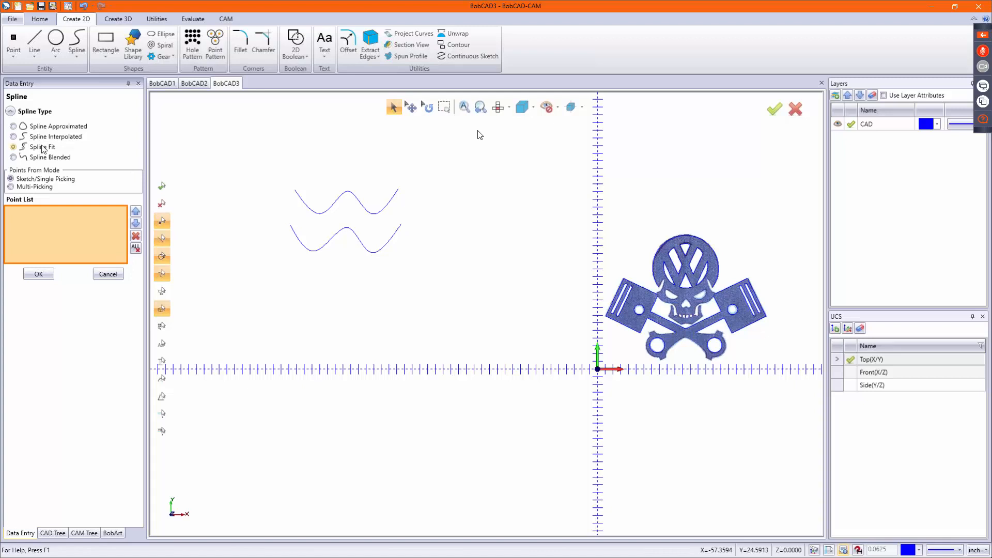
- Draw a five-point Spline Fit curve about 15.5 inches wide below the interpolated wave
click(280, 260)
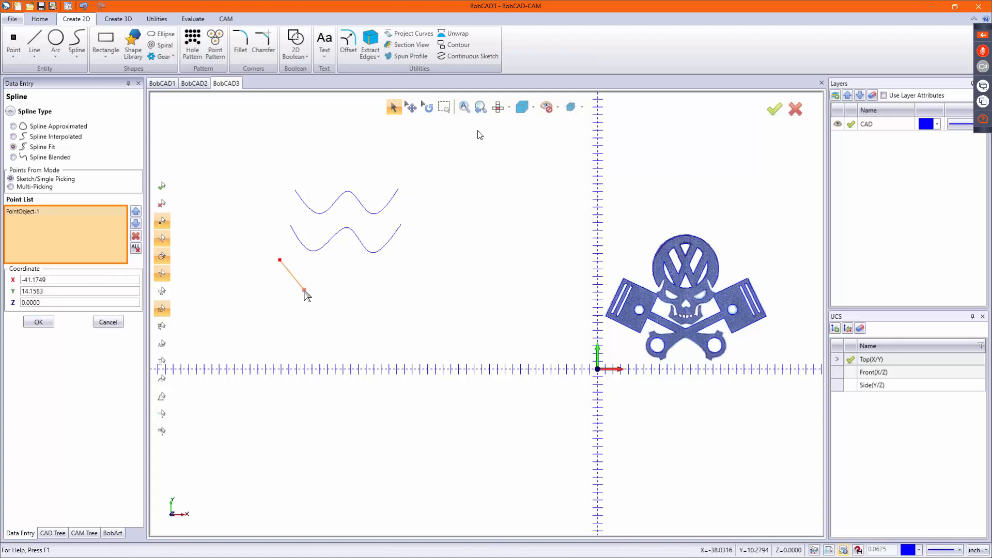
click(304, 290)
click(340, 267)
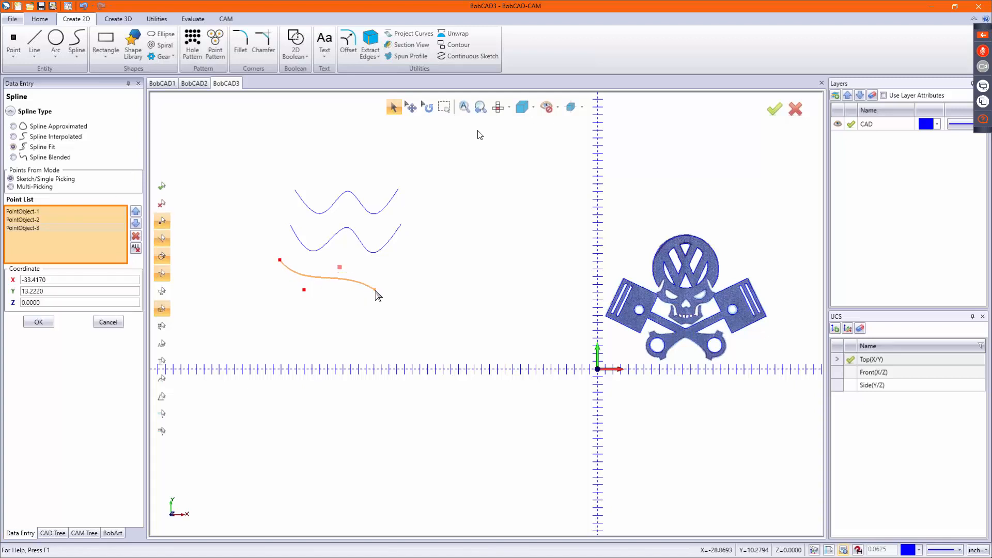
click(374, 289)
click(399, 260)
right_click(418, 290)
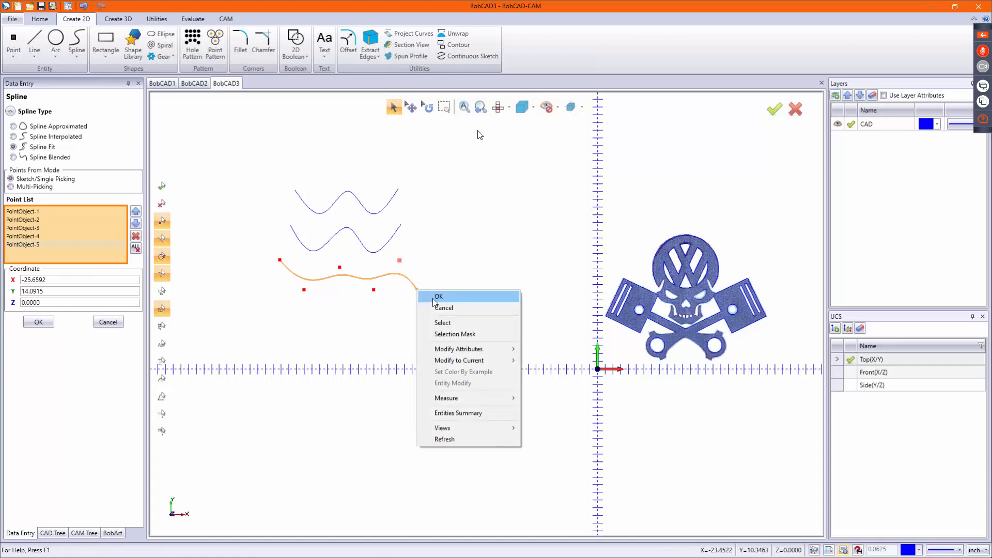
click(437, 297)
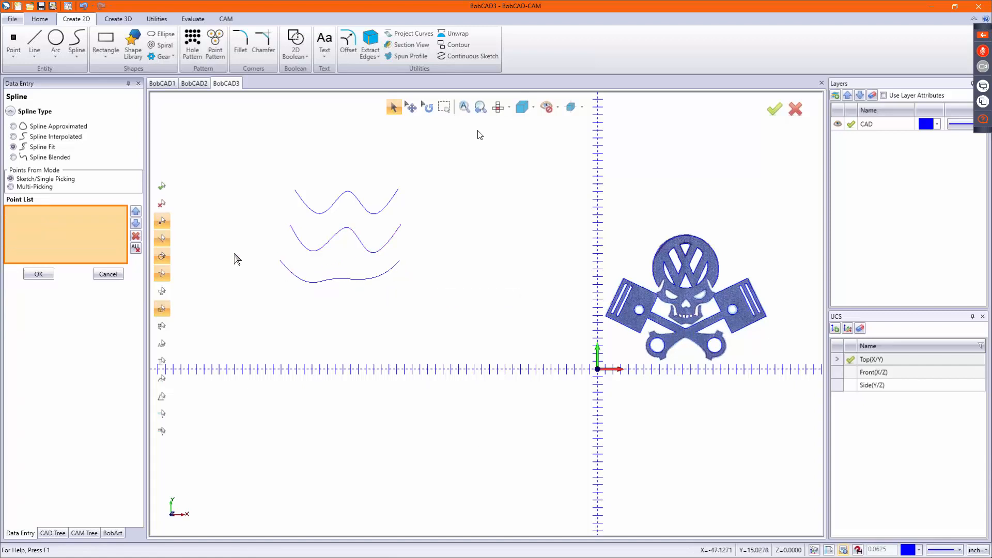
- Draw a five-point Spline Blended wave below the fit curve, alternating high and low points
click(41, 158)
click(276, 304)
click(302, 330)
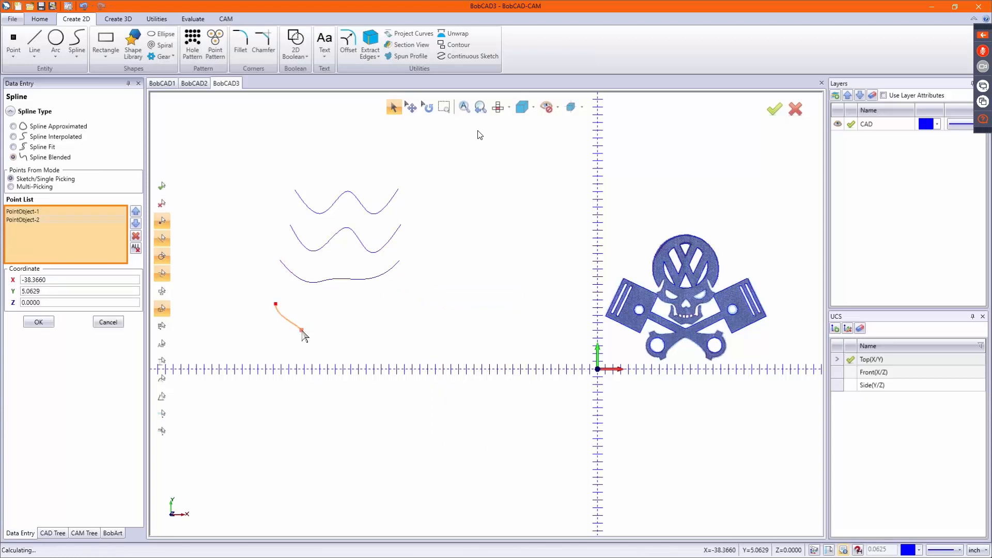
click(329, 306)
click(352, 331)
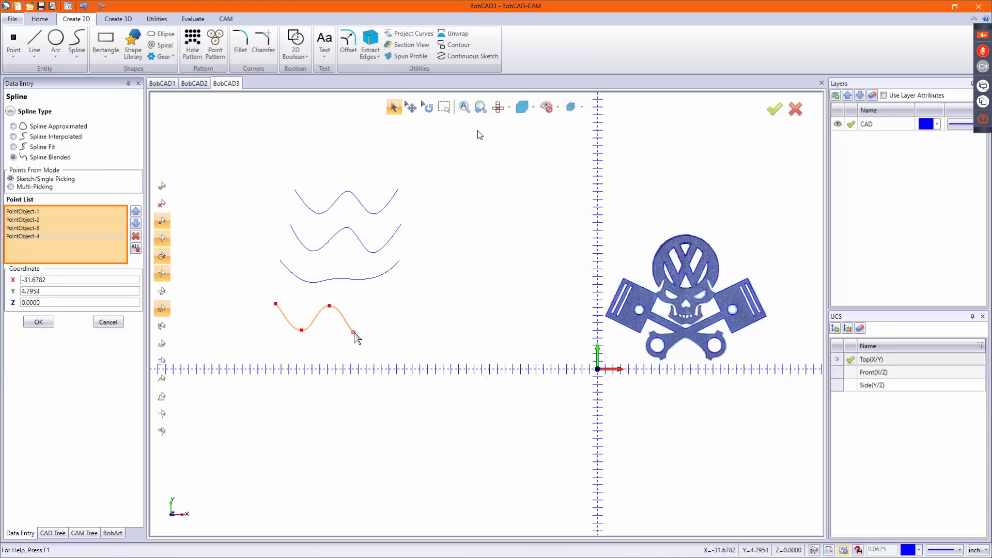
click(381, 304)
right_click(382, 308)
click(411, 309)
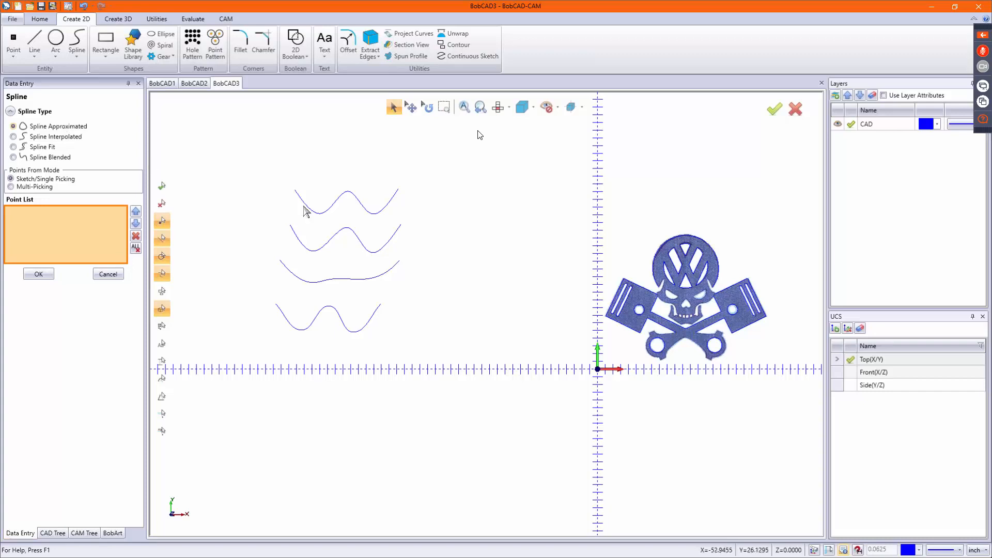
- Trace the skull's right cheek contour down to the mouth with a 13-point Spline Approximated, and check it with the background image hidden
scroll(707, 295, up, 5)
scroll(672, 318, up, 3)
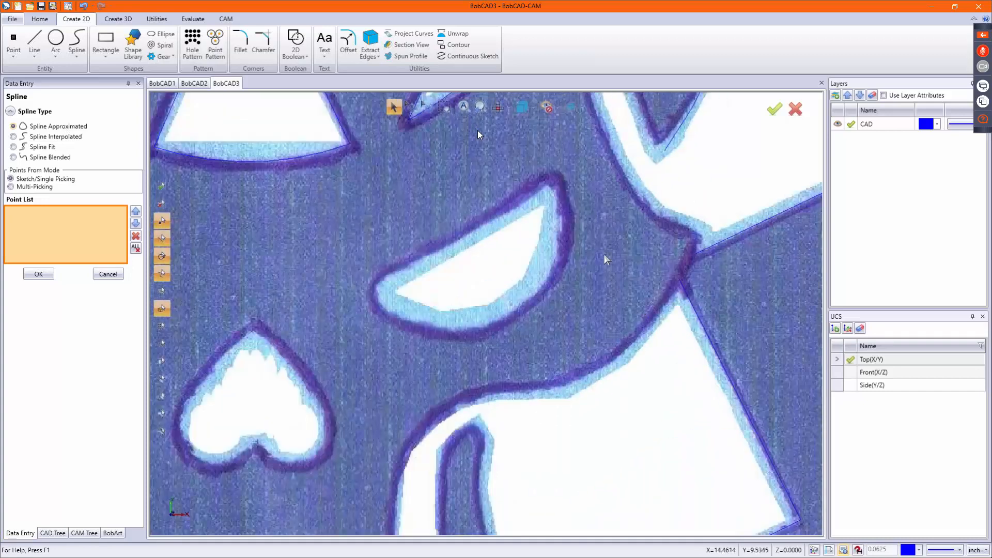
scroll(650, 293, down, 4)
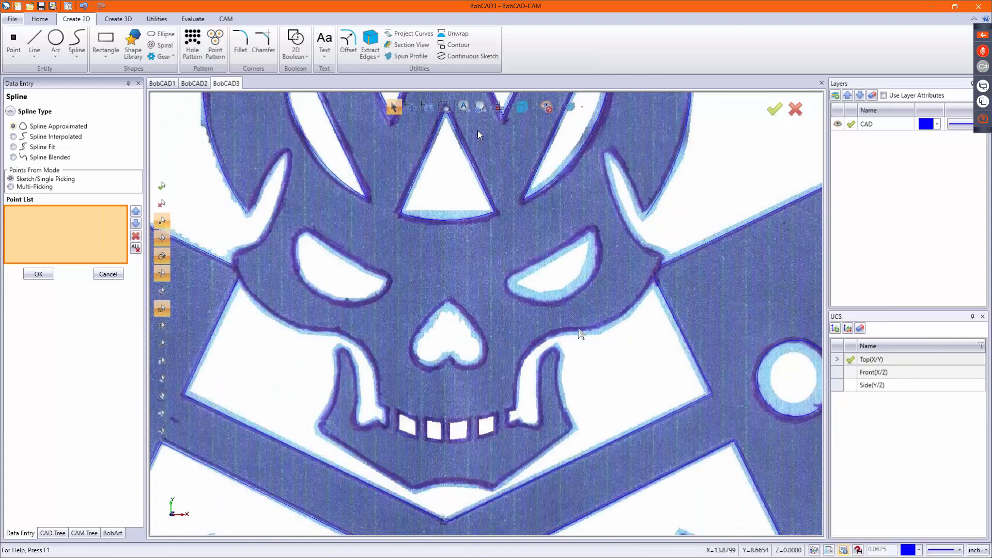
click(653, 279)
click(641, 300)
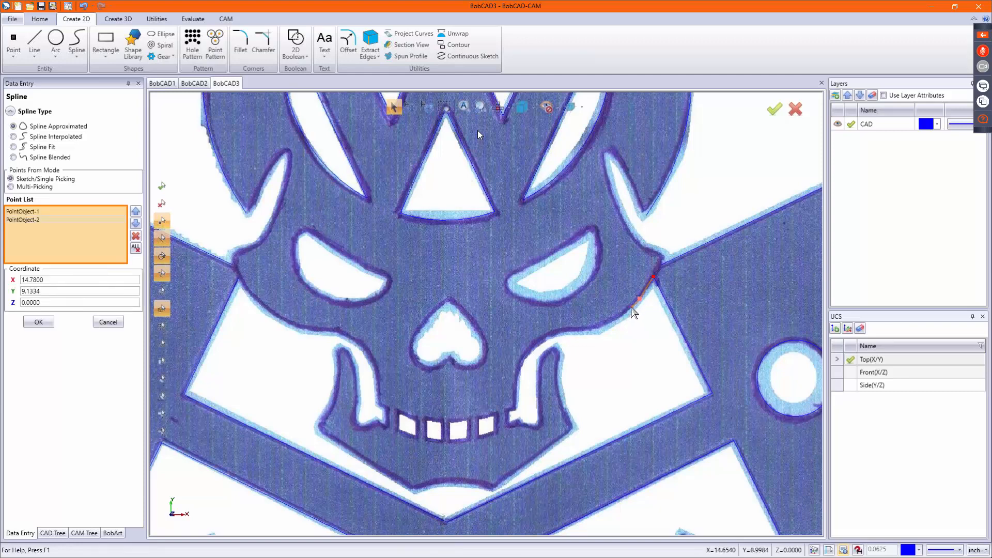
click(625, 313)
click(608, 322)
click(593, 327)
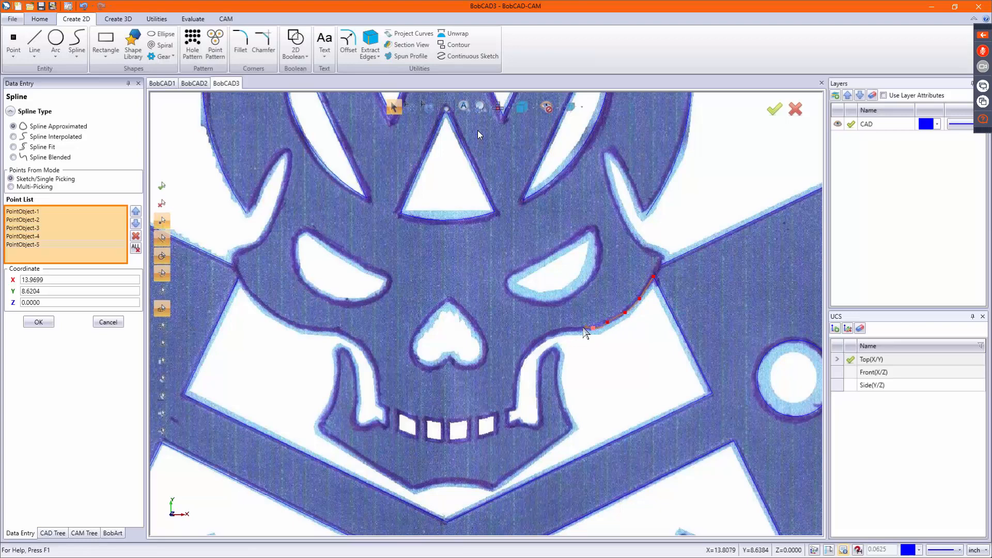
click(573, 330)
click(556, 333)
click(541, 340)
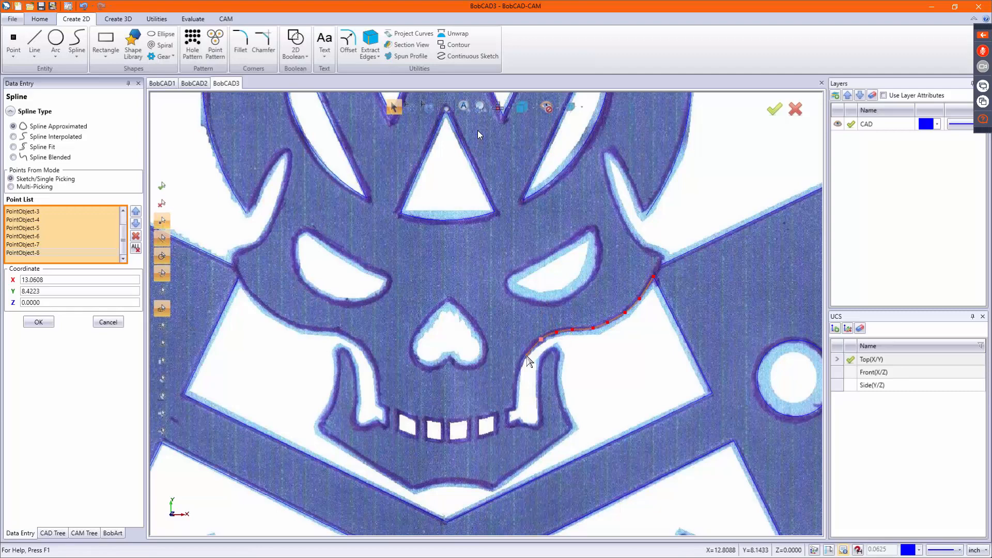
click(527, 350)
click(520, 365)
click(517, 382)
click(518, 399)
right_click(517, 411)
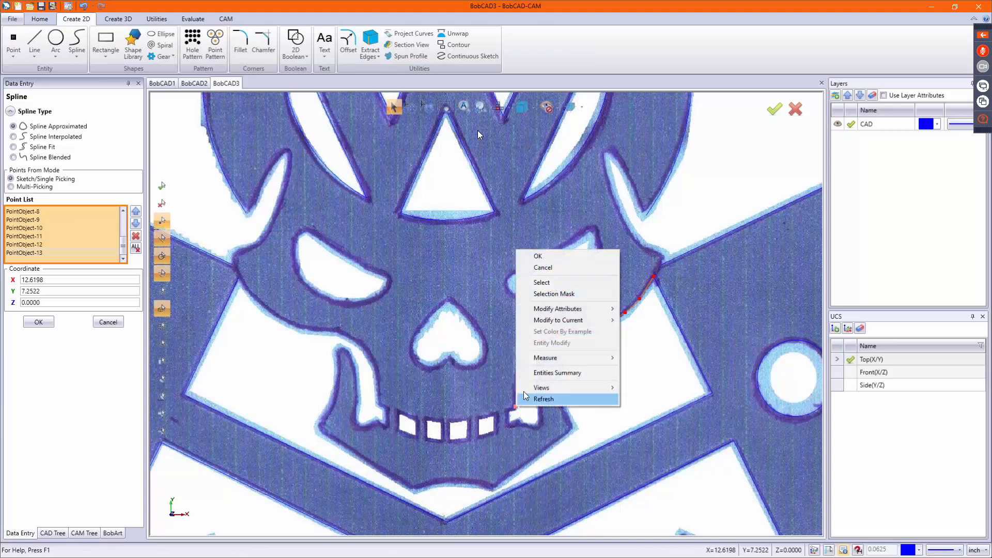
click(523, 257)
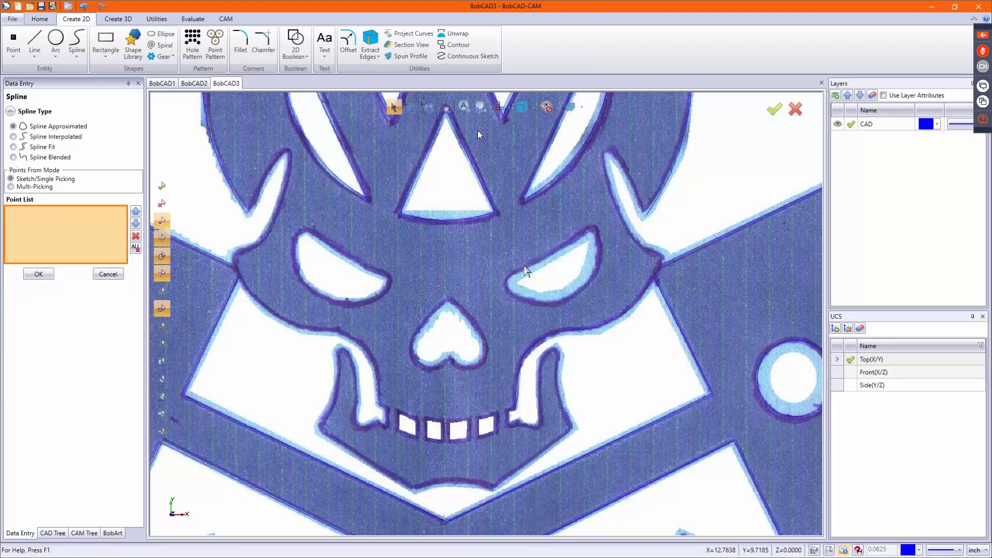
key(ctrl+i)
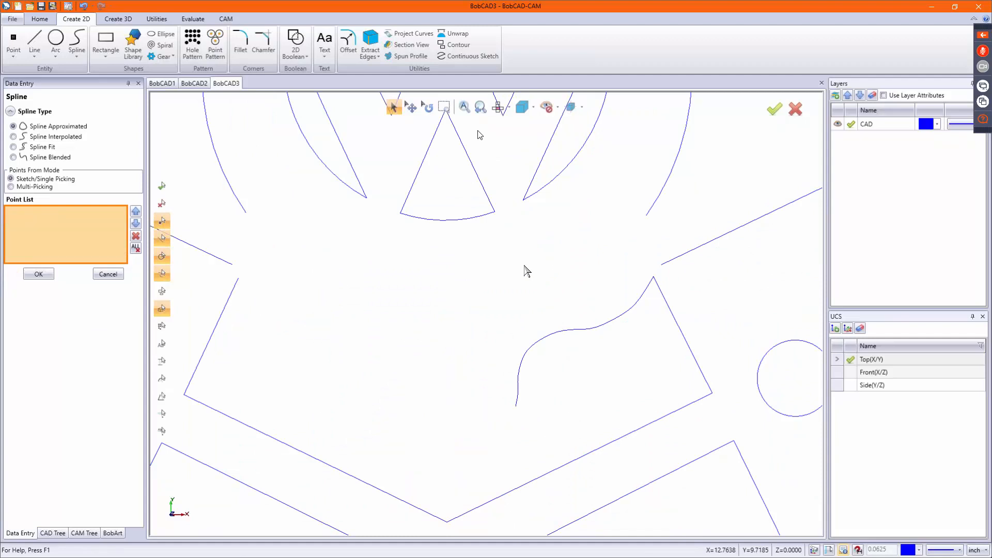
key(ctrl+i)
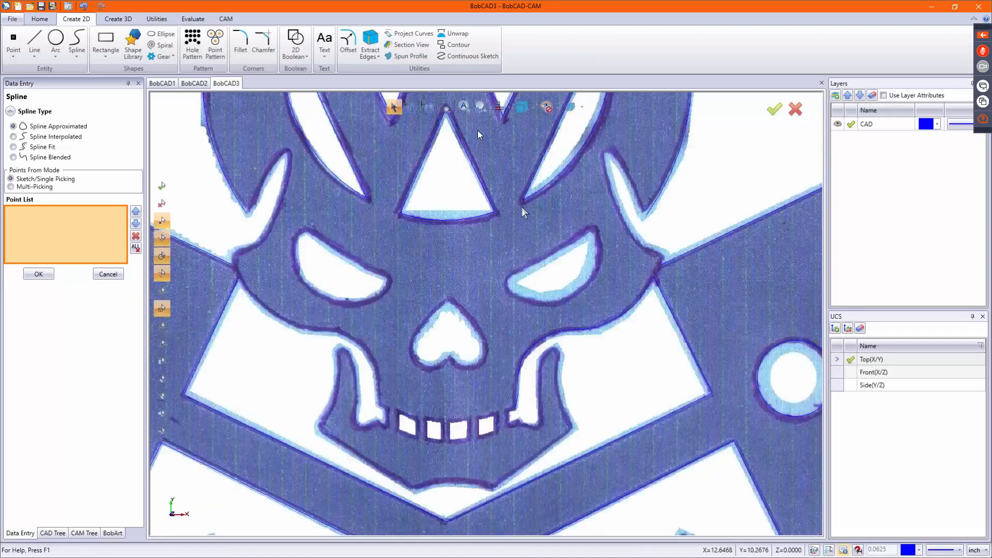
- Trace the skull's left cheek contour with a seven-point Continuous Sketch at 0.0005 line tolerance, from the outer corner down toward the mouth
click(480, 54)
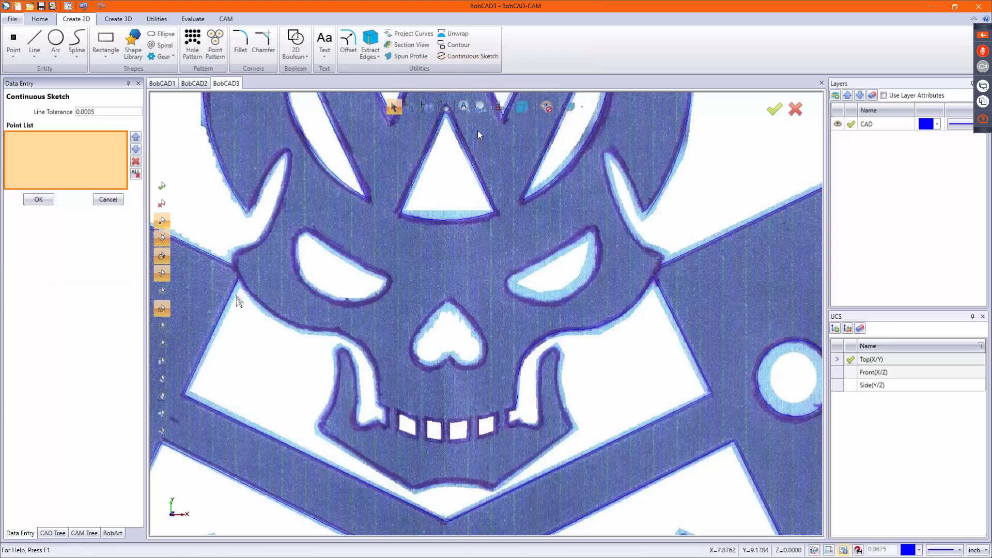
click(238, 277)
click(265, 309)
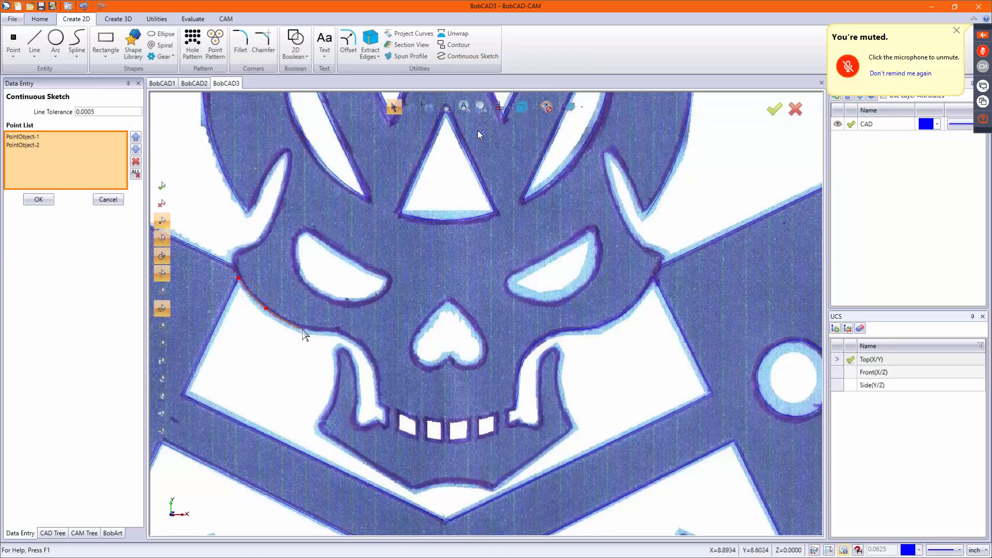
click(301, 329)
click(336, 333)
click(356, 342)
click(370, 358)
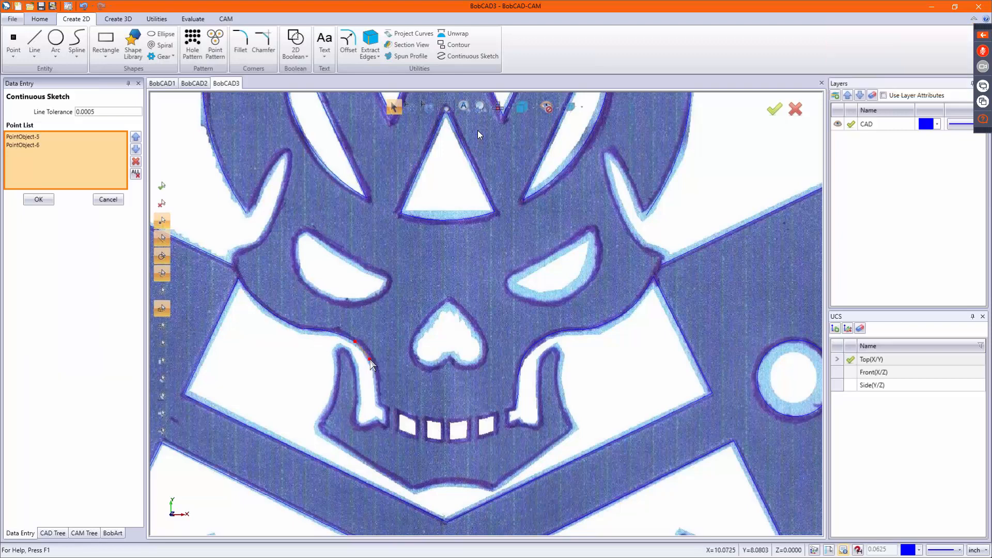
click(379, 404)
right_click(378, 404)
click(401, 252)
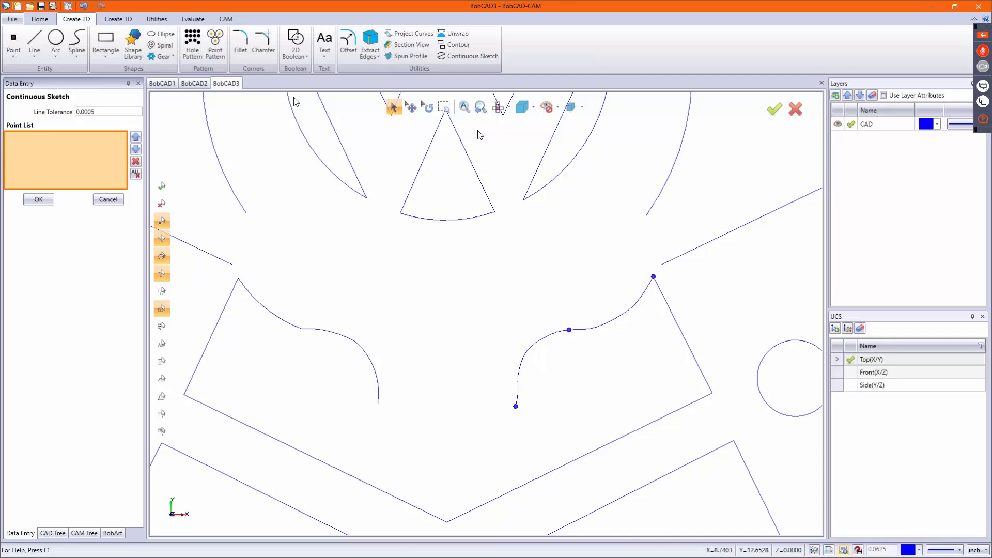
- Deform the right cheek curve just above the mouth at 0.0005 line tolerance so it follows the image outline
click(157, 19)
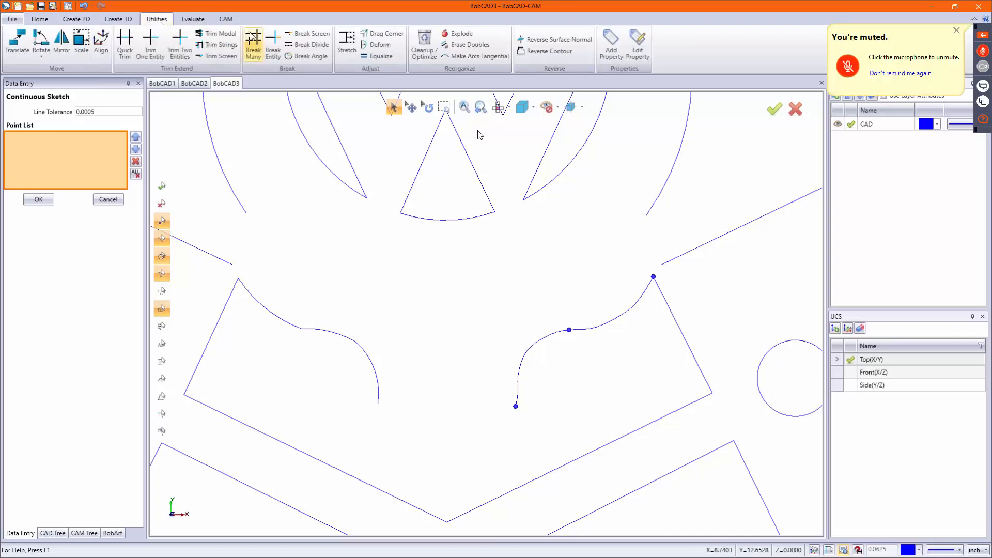
click(377, 45)
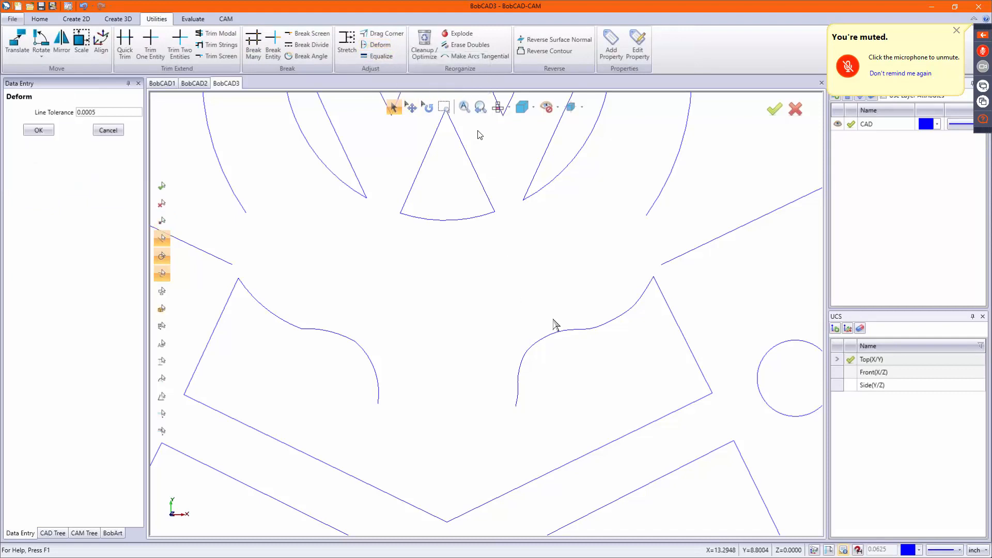
scroll(527, 400, up, 10)
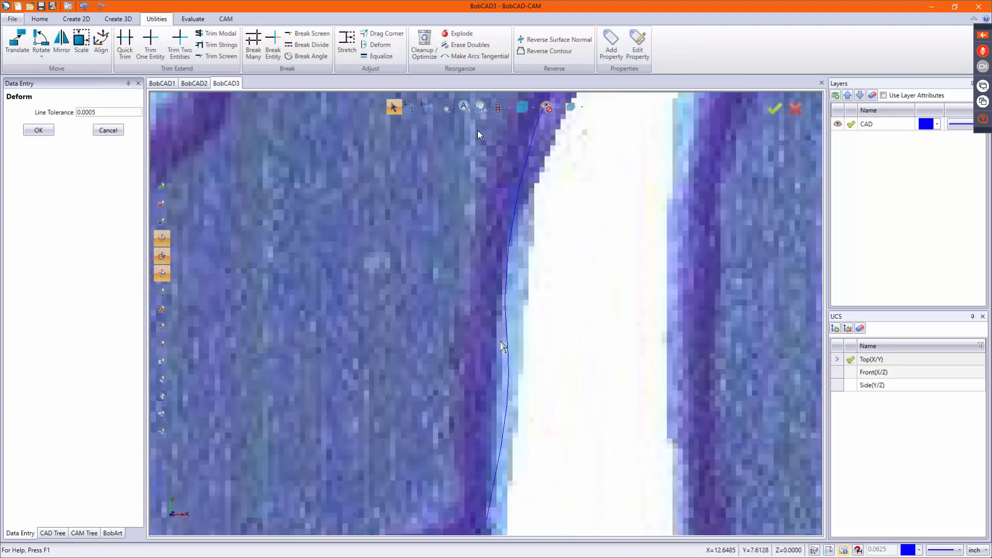
click(509, 377)
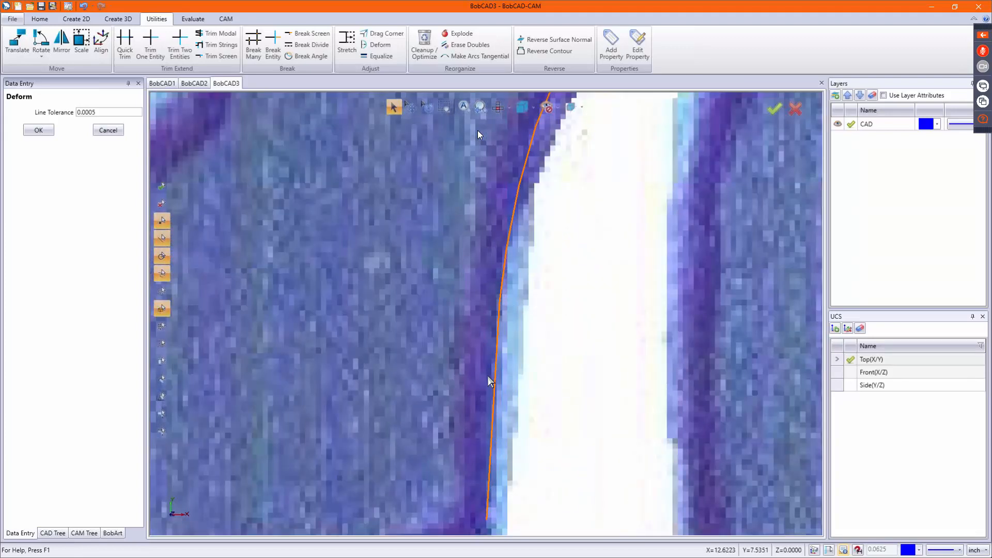
click(487, 376)
scroll(482, 373, down, 5)
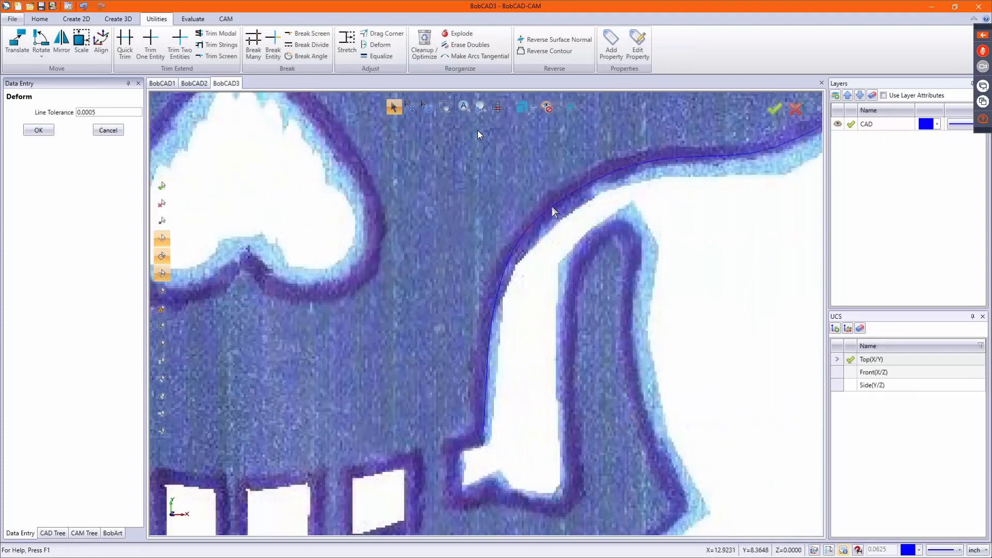
- Deform the middle of the right cheek curve at three places around the bend to match the artwork edge
click(549, 211)
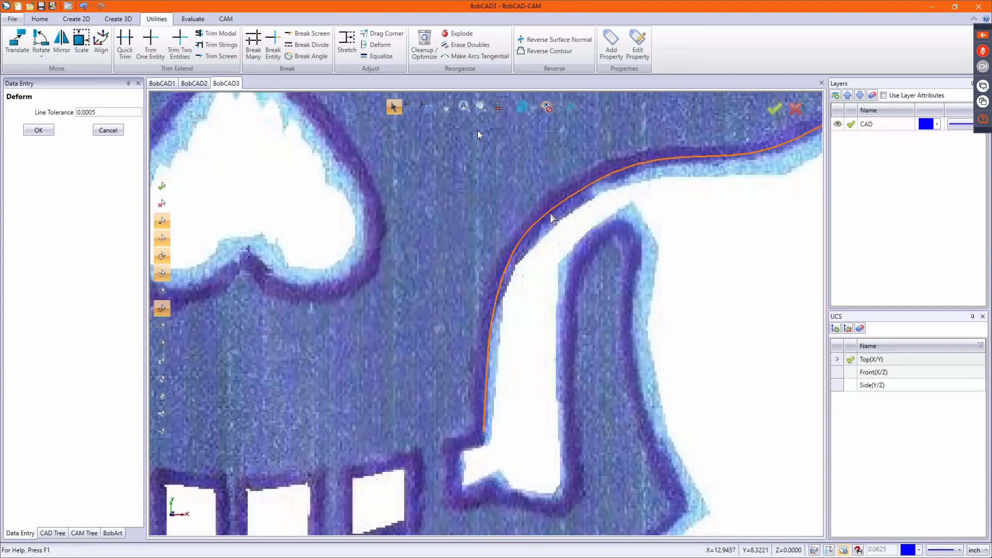
click(569, 222)
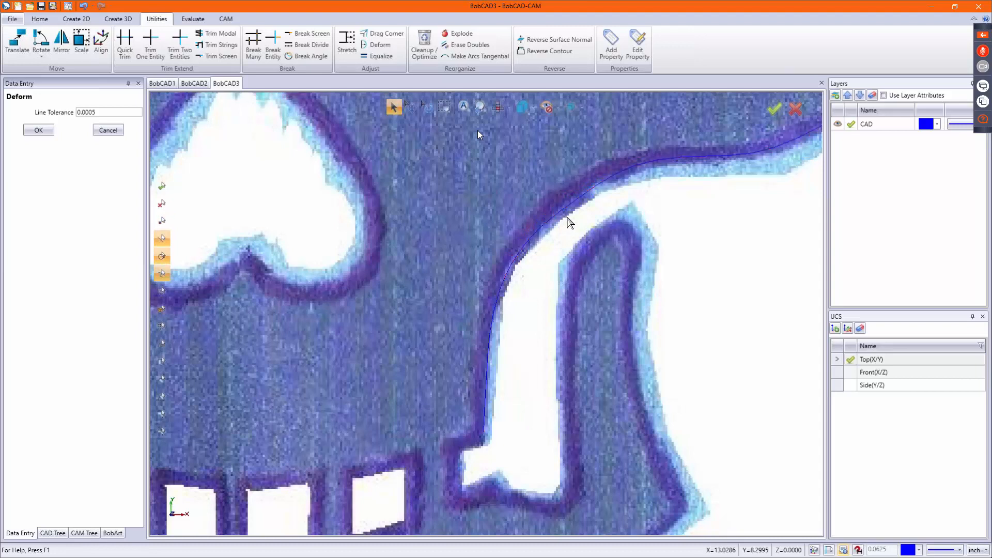
click(652, 161)
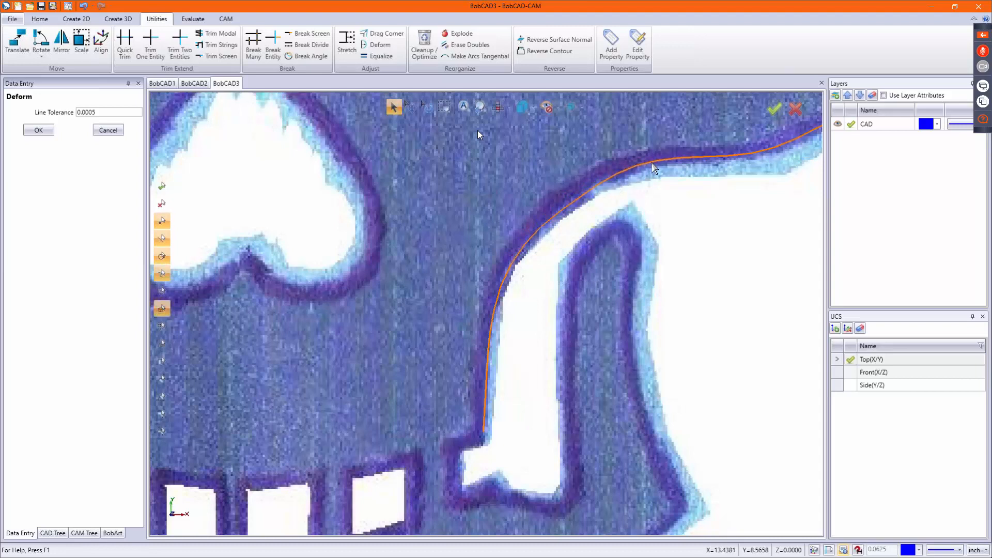
click(661, 178)
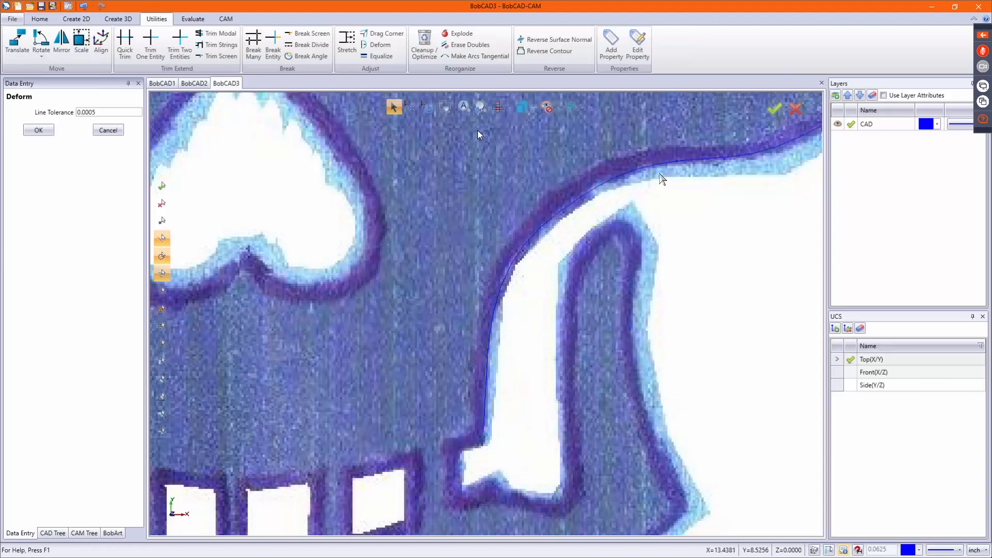
click(748, 157)
click(746, 161)
- Deform the outer part of the right cheek curve toward its upper corner, and check the shape with the background image hidden
scroll(717, 157, down, 3)
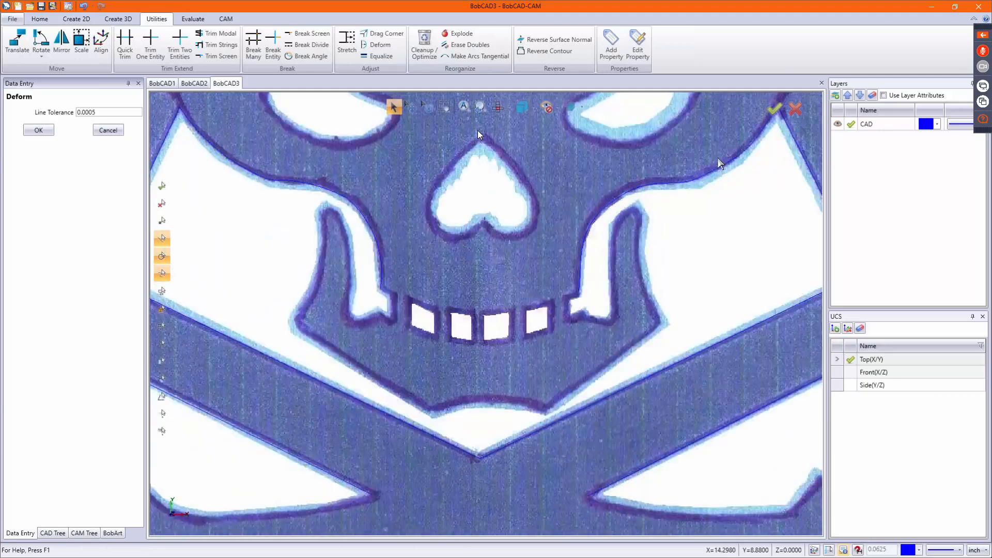
scroll(720, 184, up, 4)
click(725, 181)
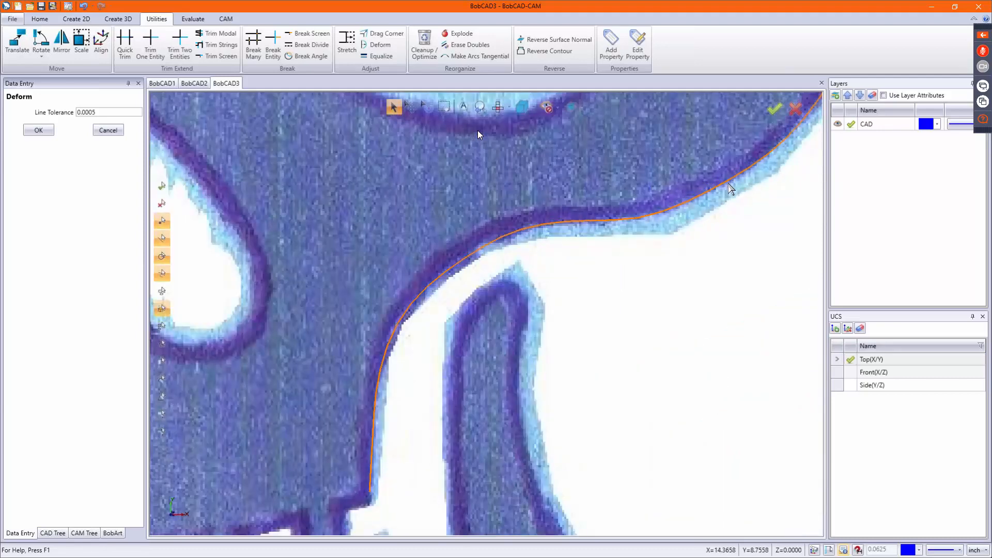
click(727, 183)
scroll(665, 232, down, 3)
scroll(749, 162, up, 3)
click(749, 162)
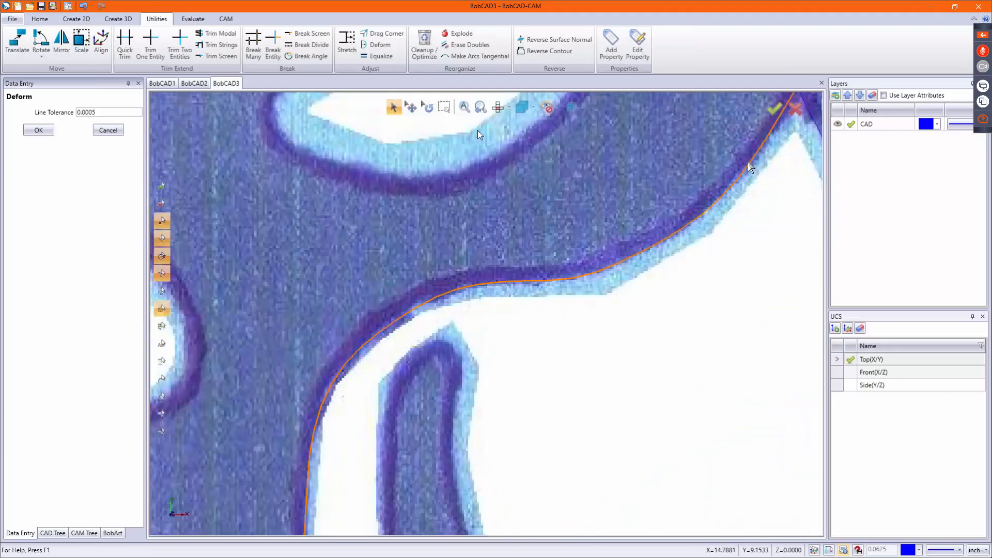
click(743, 162)
scroll(662, 253, down, 4)
scroll(730, 169, up, 2)
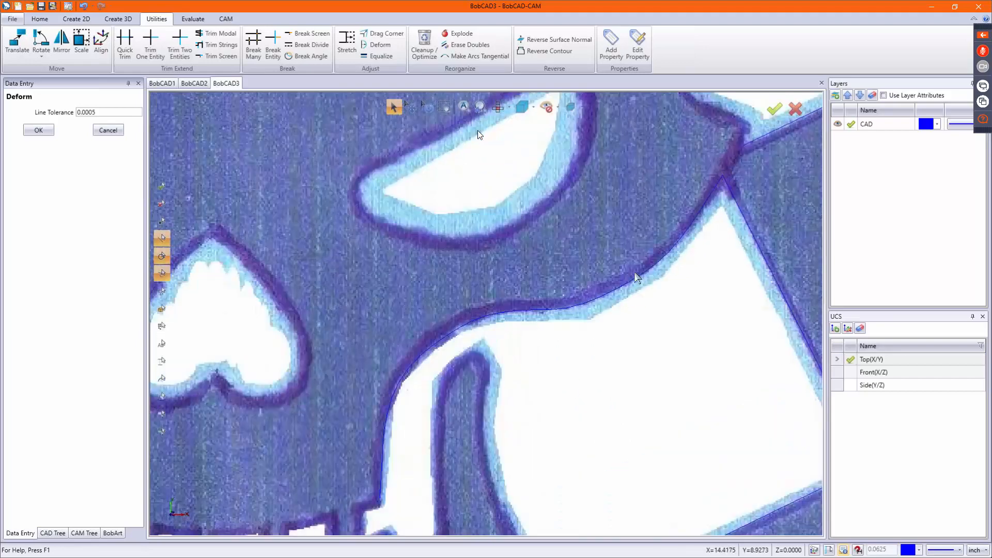
key(ctrl+i)
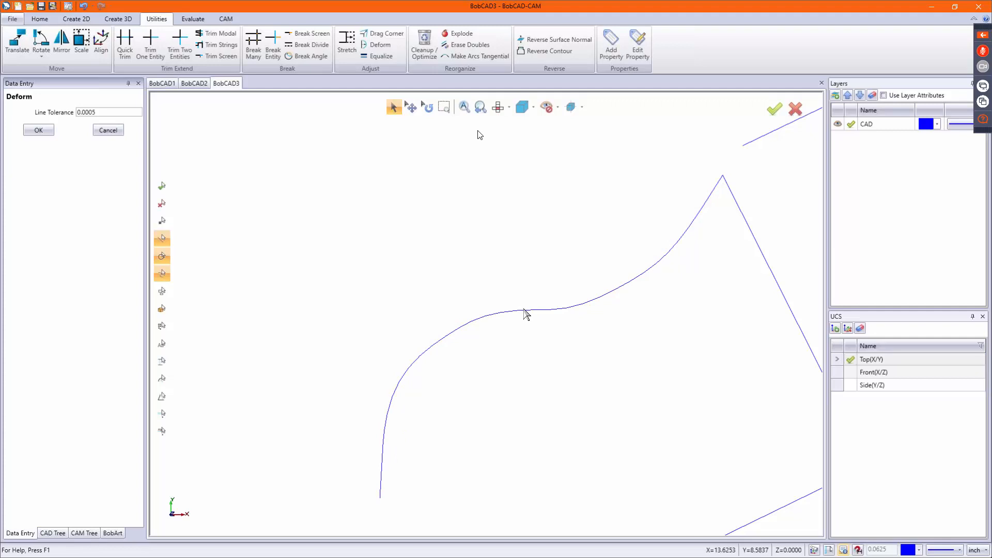
key(ctrl+i)
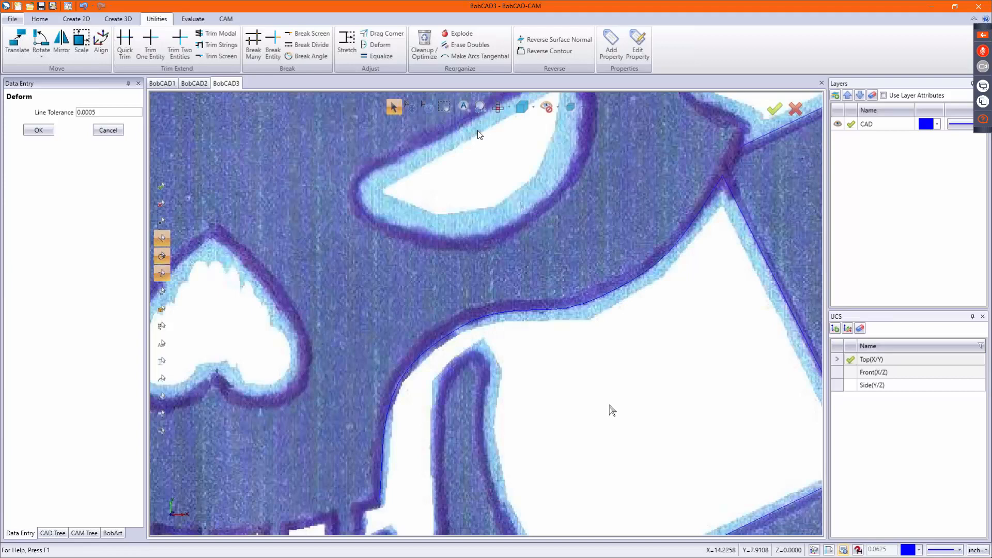
- Deform the left cheek curve near its bend, and use Drag Corner to move the bend's corner to about X 9.13, Y 8.55
scroll(658, 344, down, 2)
scroll(459, 313, down, 2)
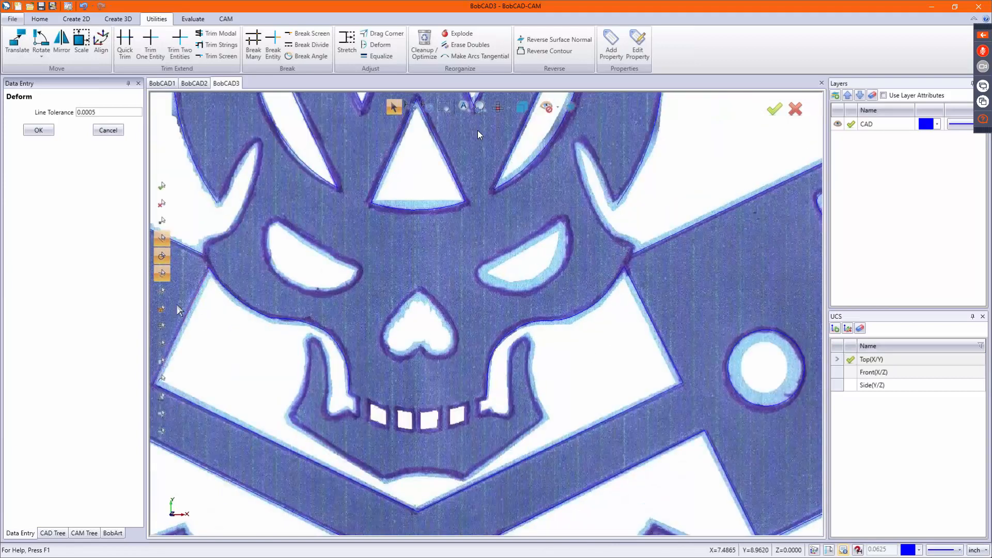
scroll(176, 305, up, 2)
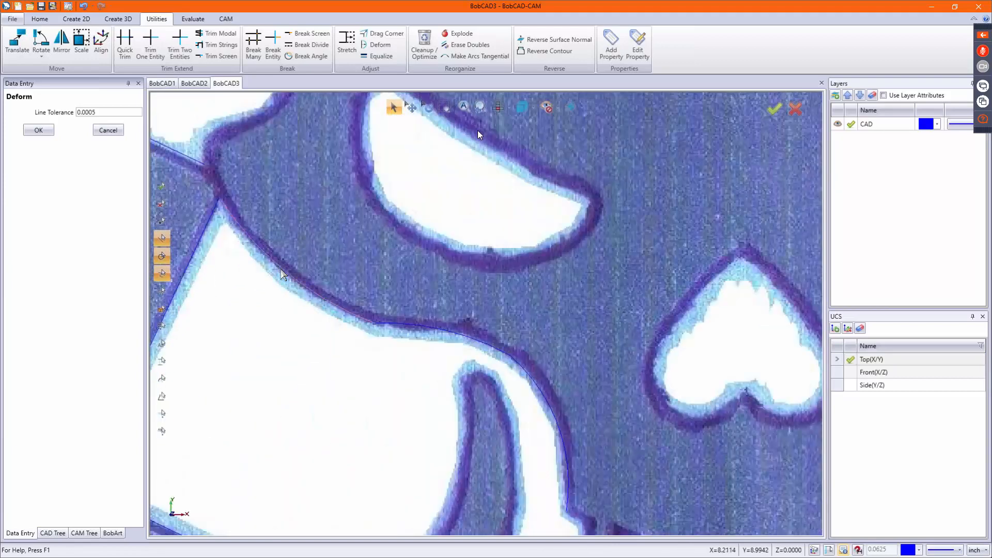
click(467, 339)
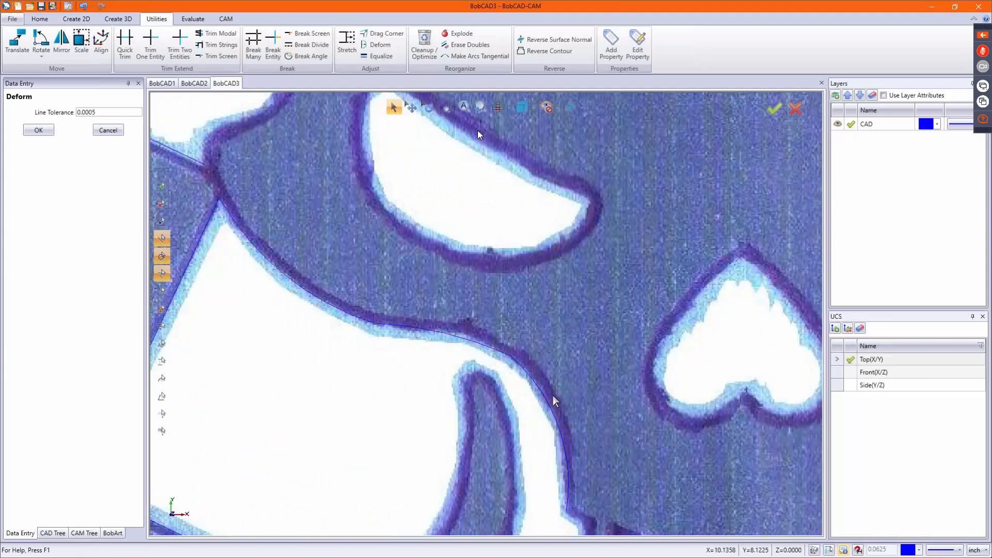
click(473, 341)
click(380, 33)
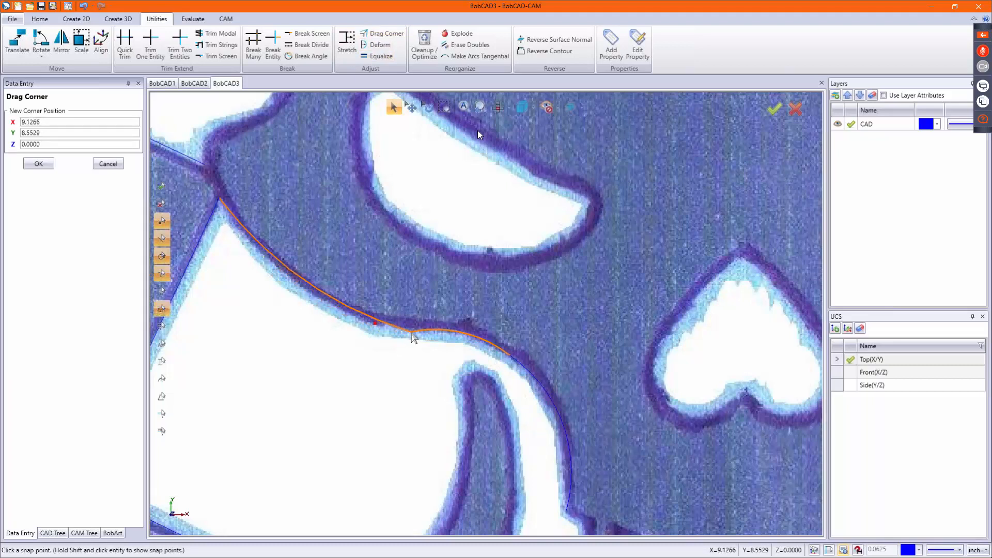
- Deform the left cheek curve's outer section to match the outline, check it with the background image hidden, and end Deform
click(380, 47)
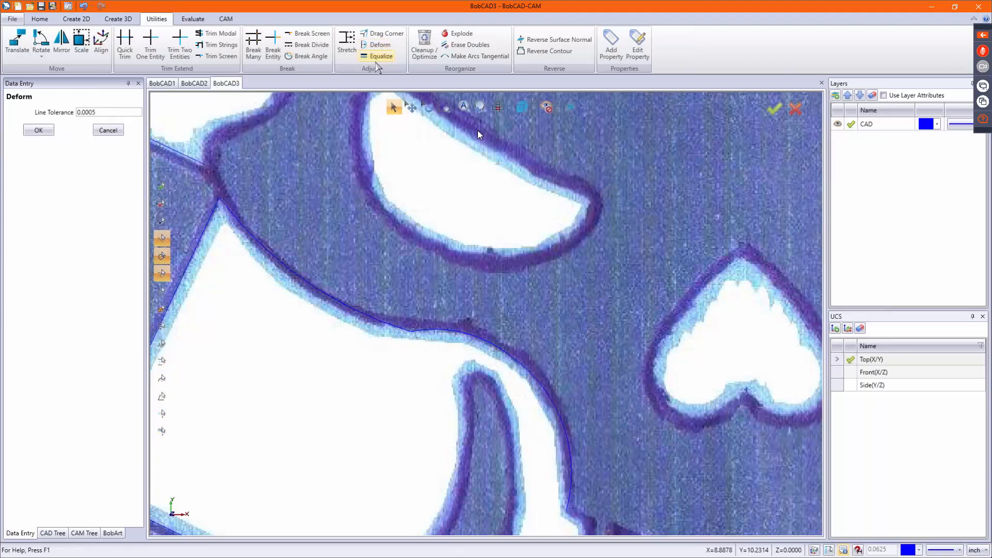
click(294, 279)
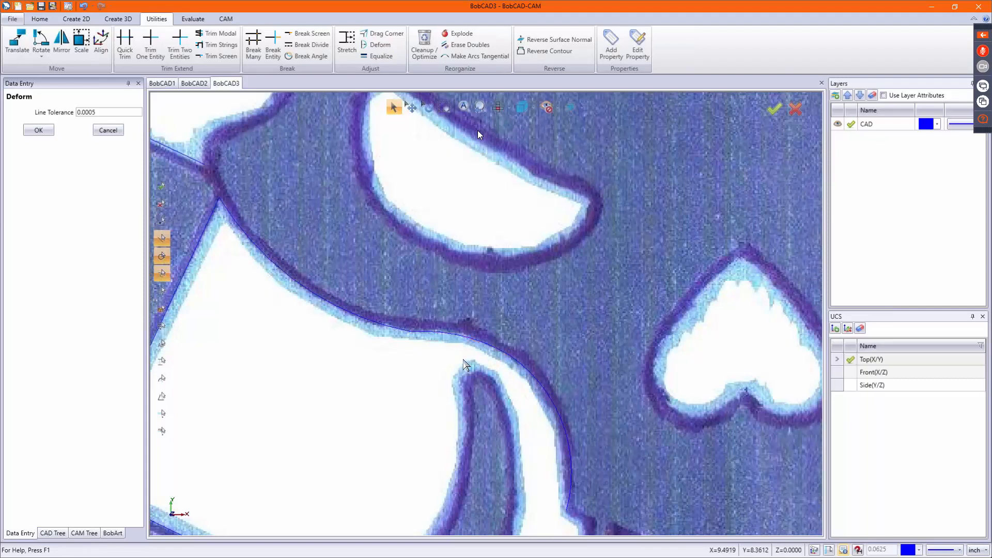
key(ctrl+i)
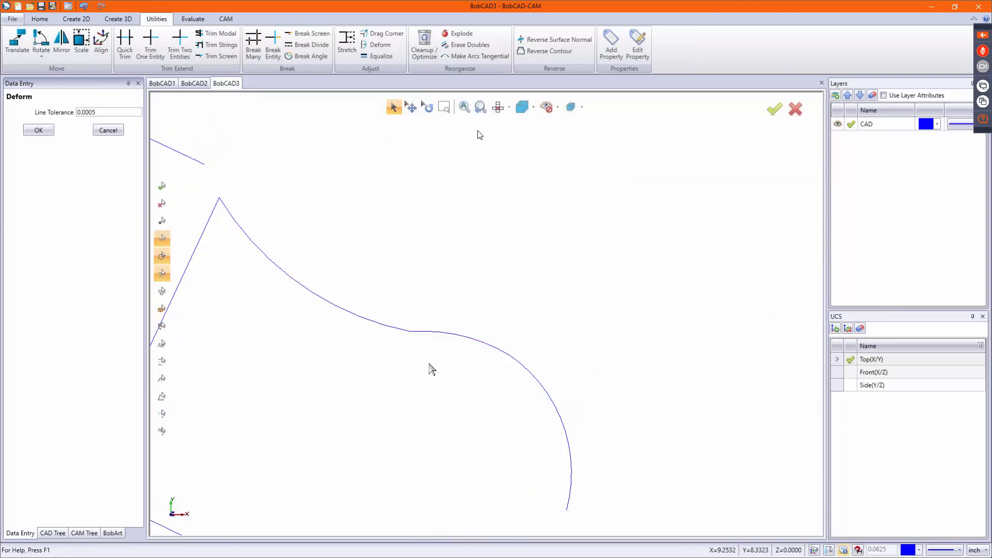
key(ctrl+i)
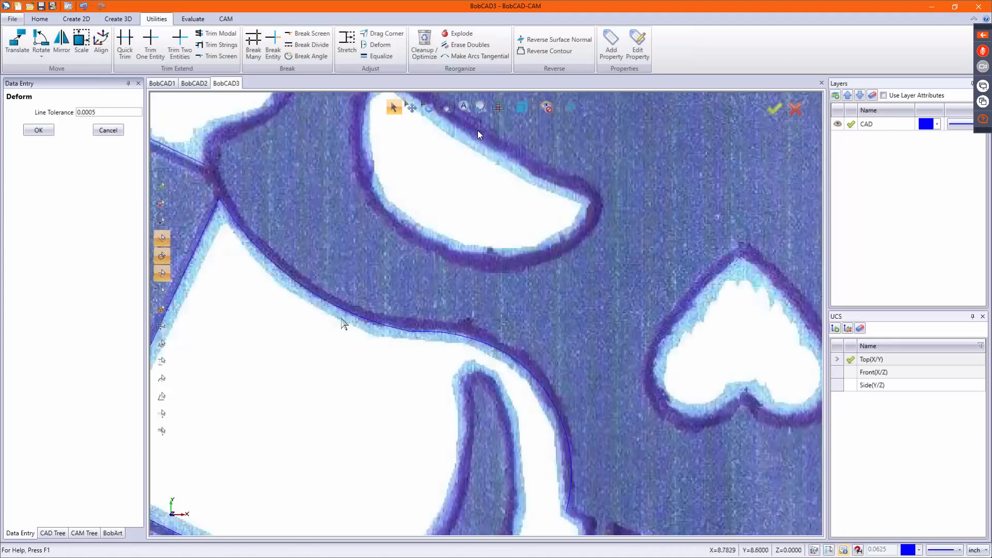
scroll(315, 312, down, 2)
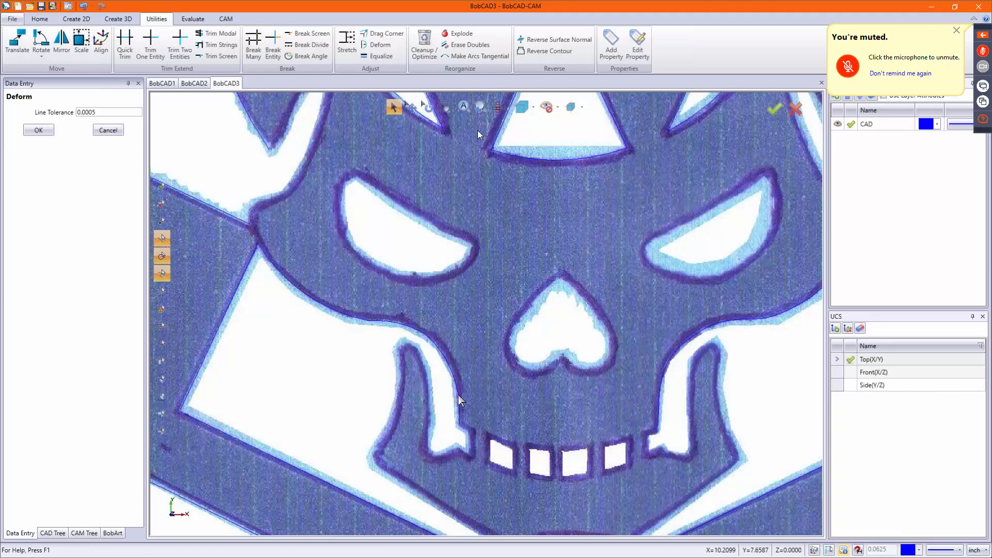
right_click(321, 353)
click(341, 370)
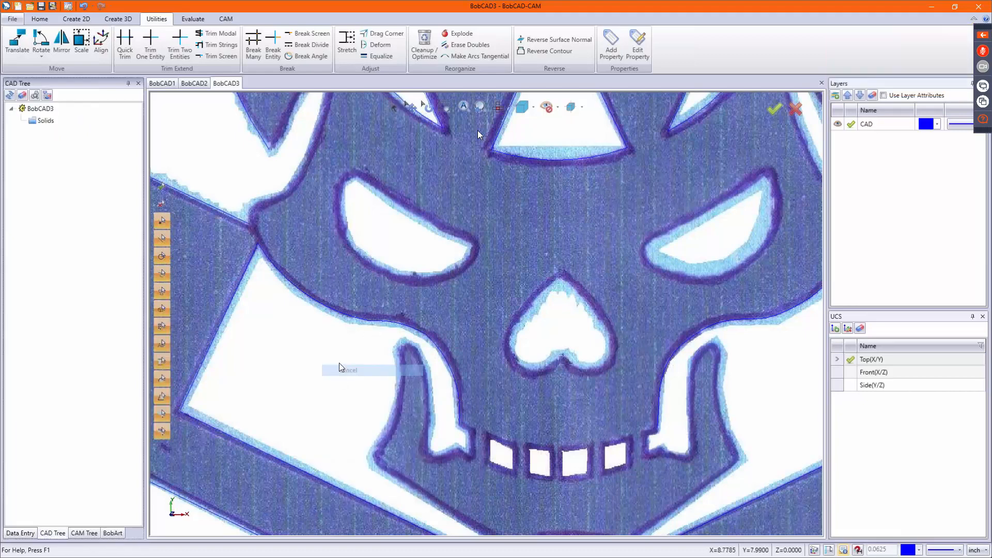
- Switch to the BobCAD1 drawing and regenerate the Batman logo's vectorization with an X size of 5, keeping the aspect ratio
scroll(442, 277, down, 6)
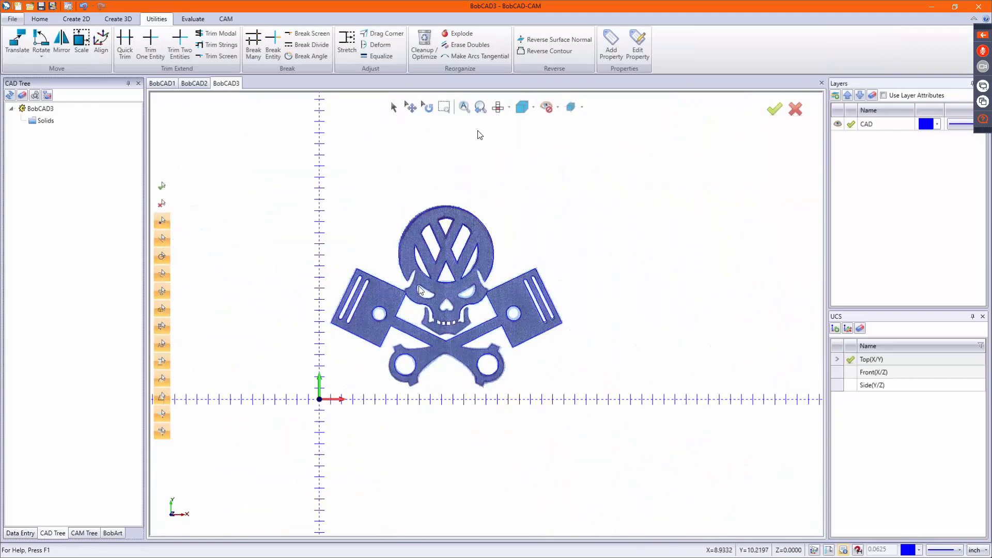
scroll(419, 287, up, 2)
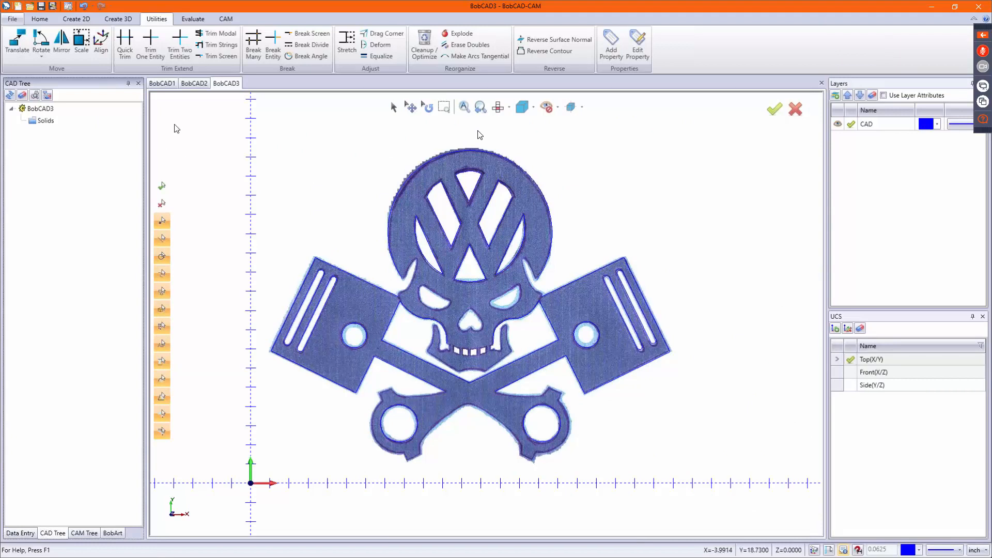
click(164, 84)
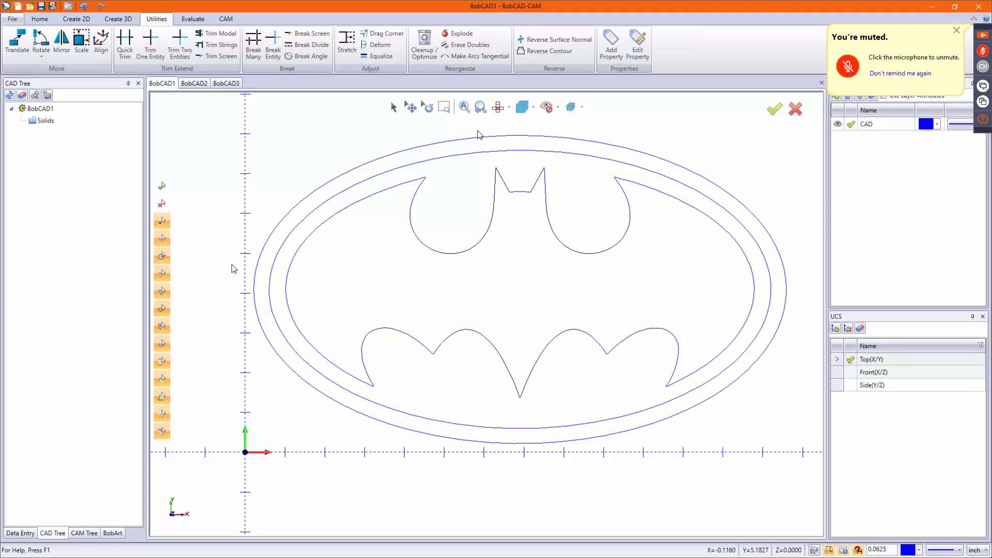
click(113, 533)
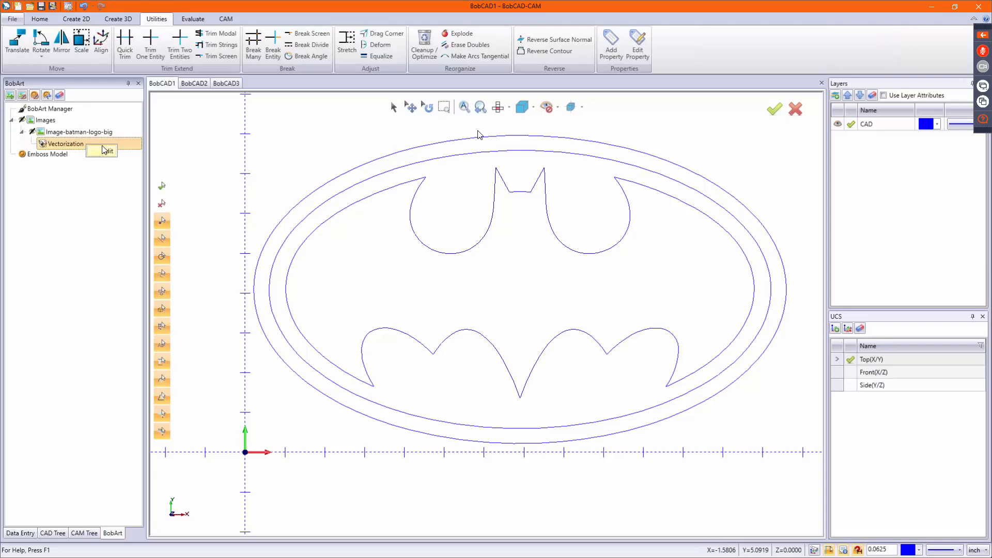
click(104, 150)
double_click(104, 149)
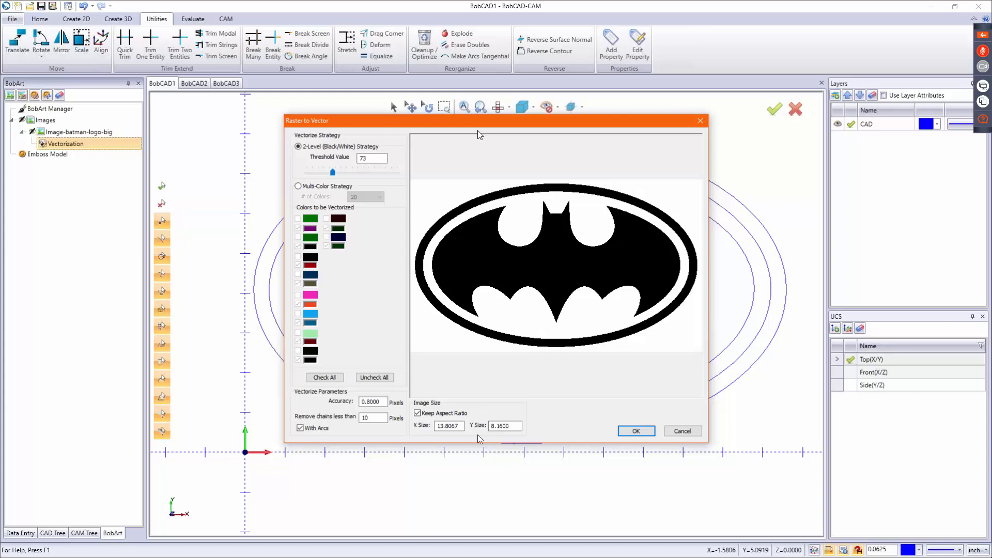
key(Tab)
double_click(464, 426)
text(5)
key(Return)
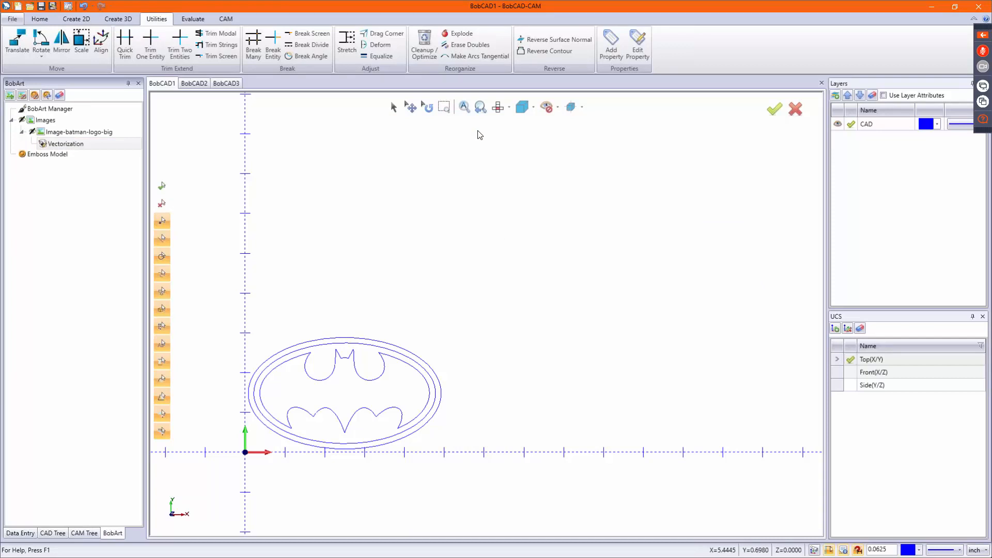
- Compare the resized Batman logo vectors with the background image, and hide the image again
scroll(418, 442, up, 2)
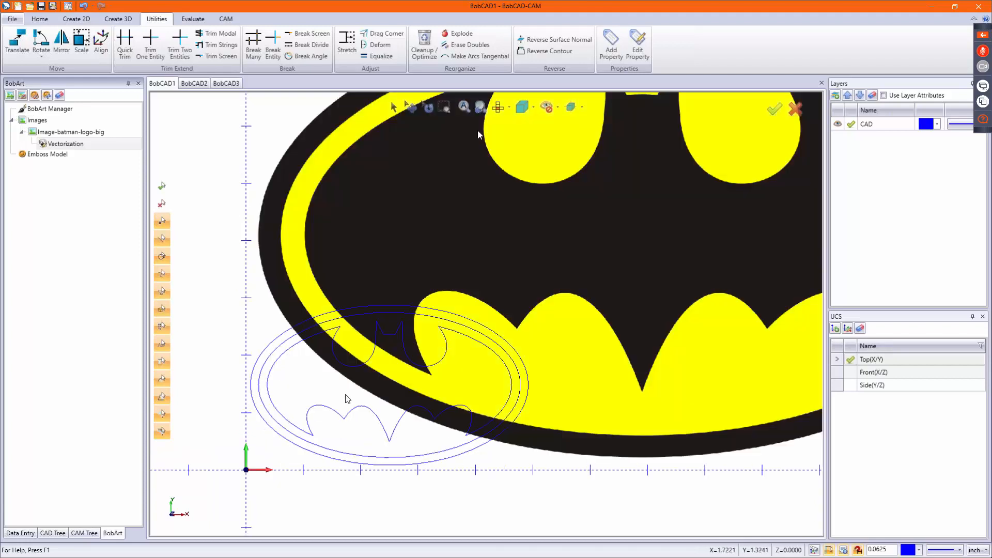
scroll(331, 418, down, 2)
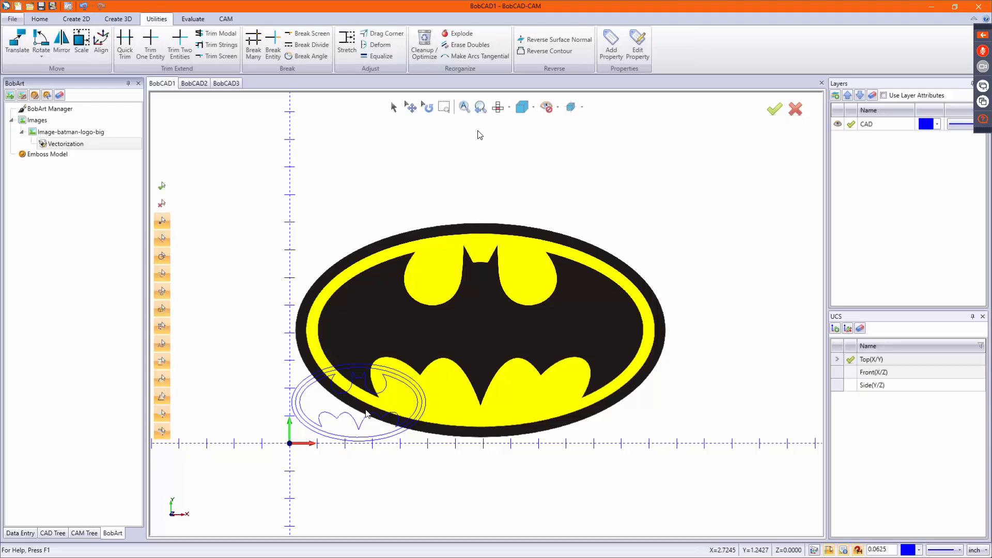
key(alt+i)
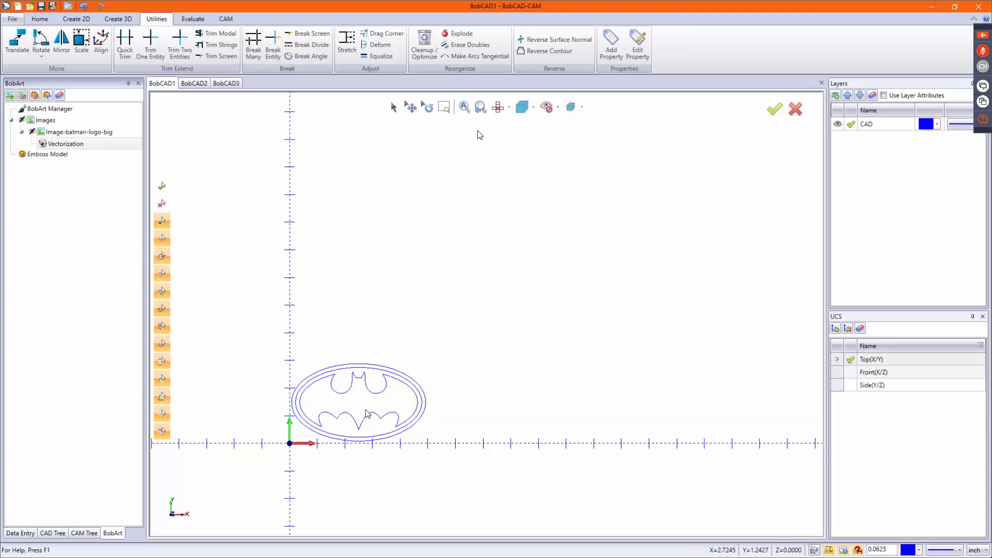
scroll(352, 408, up, 2)
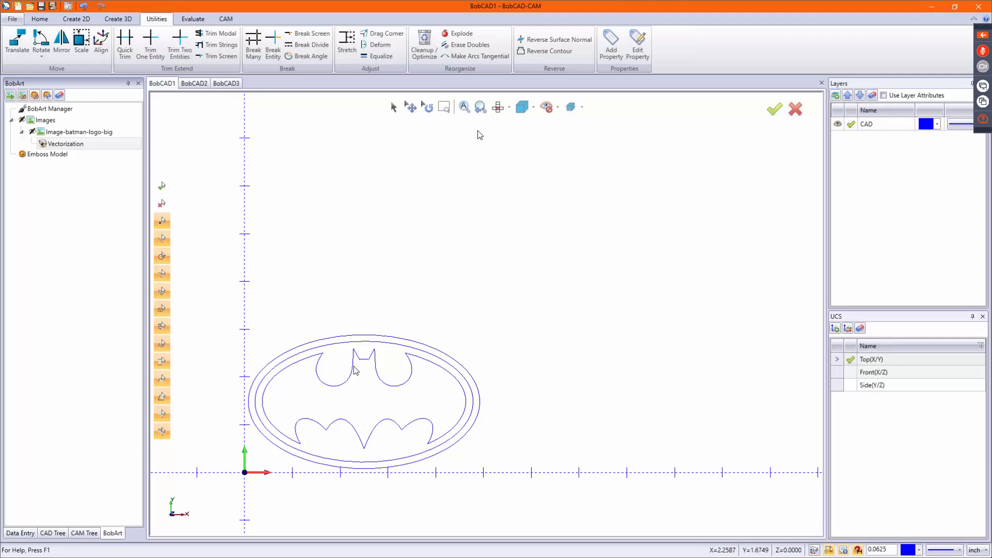
- Add an automatic dimension across the outer ellipse's full width, placed above the Batman logo, and undo it
click(200, 21)
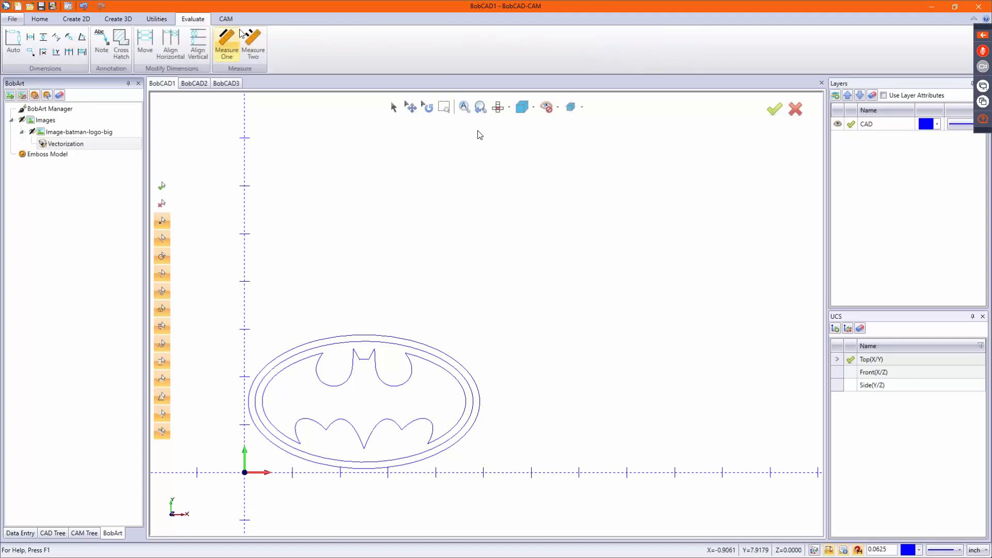
click(14, 40)
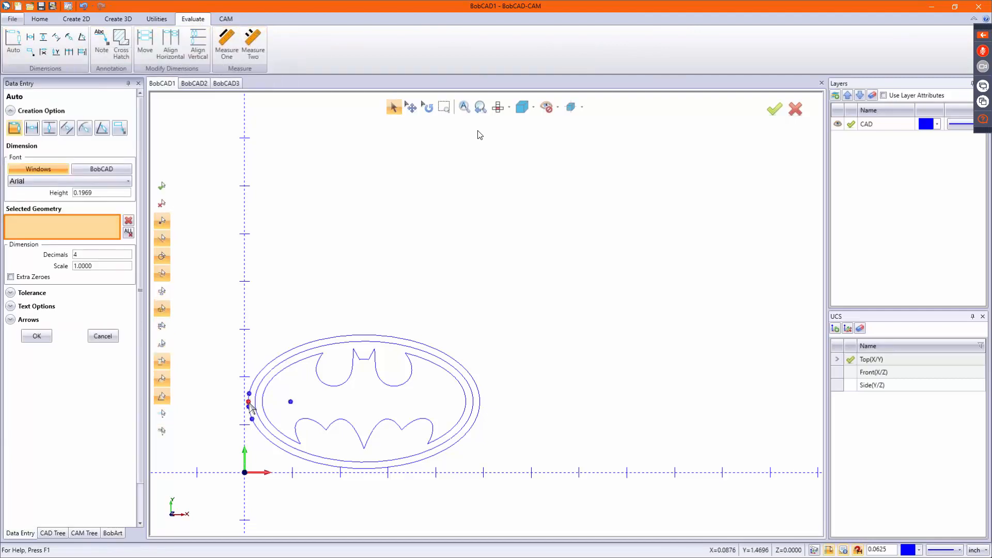
click(249, 403)
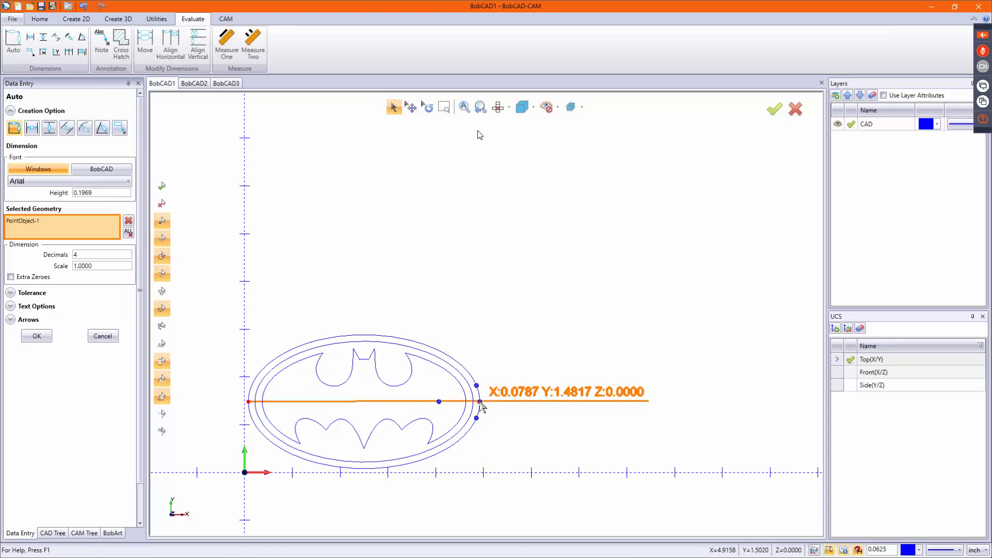
click(480, 401)
click(366, 311)
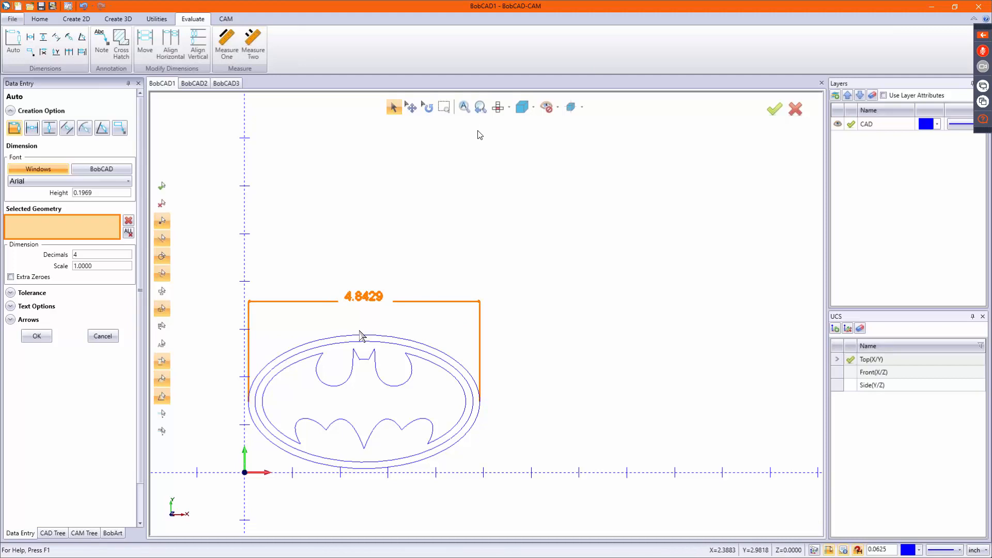
right_click(384, 258)
click(408, 262)
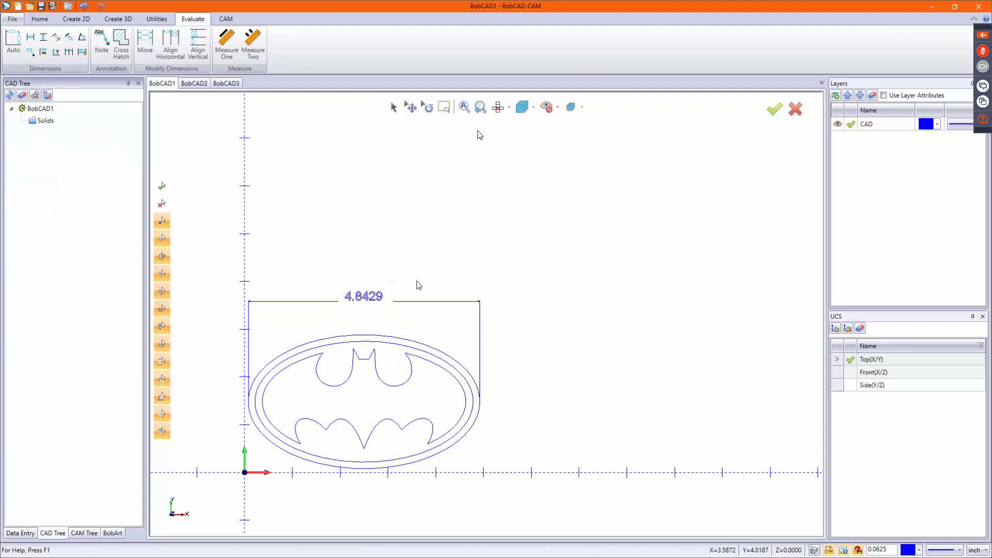
key(ctrl+z)
scroll(337, 378, down, 6)
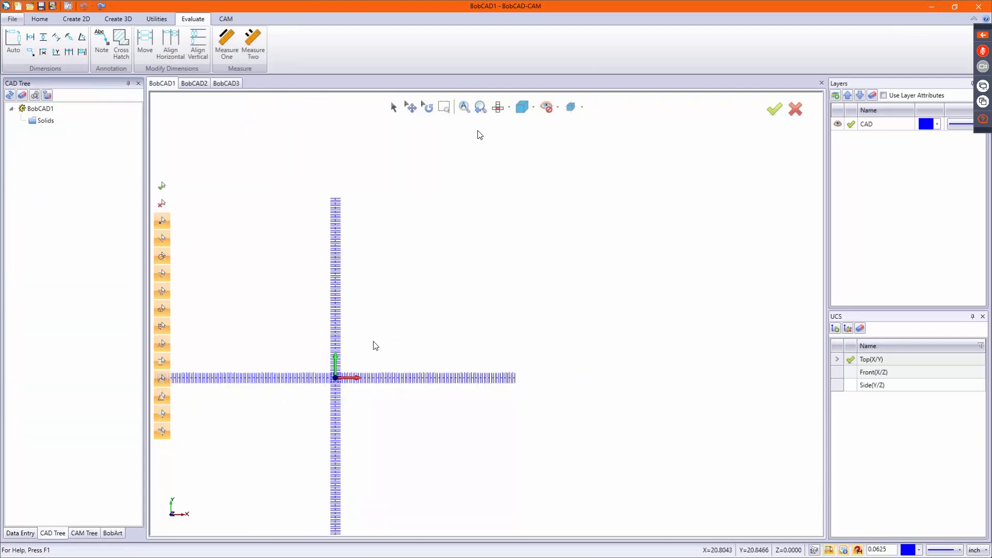
- Try to regenerate the Batman logo's vectorization with an X size of 10, keeping the aspect ratio
click(84, 532)
click(112, 533)
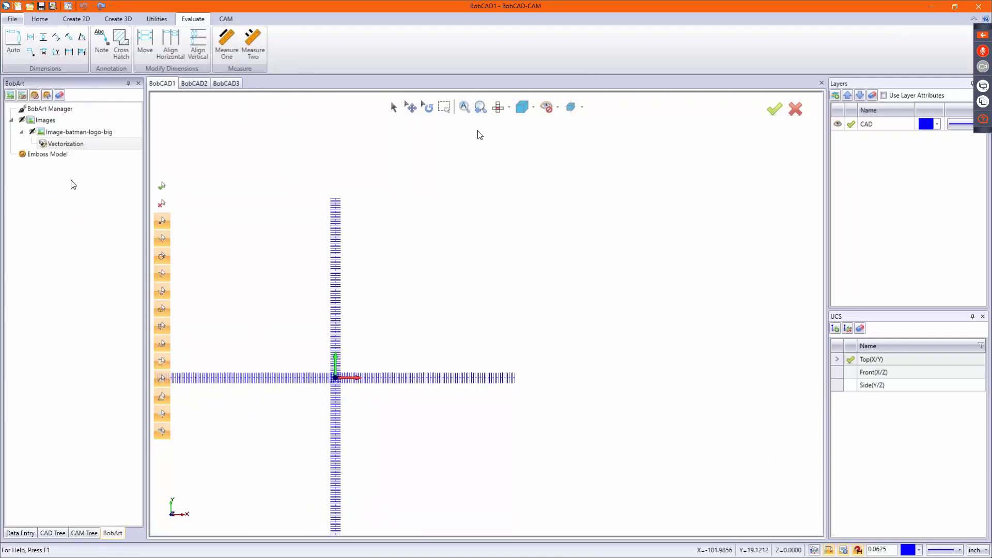
double_click(63, 144)
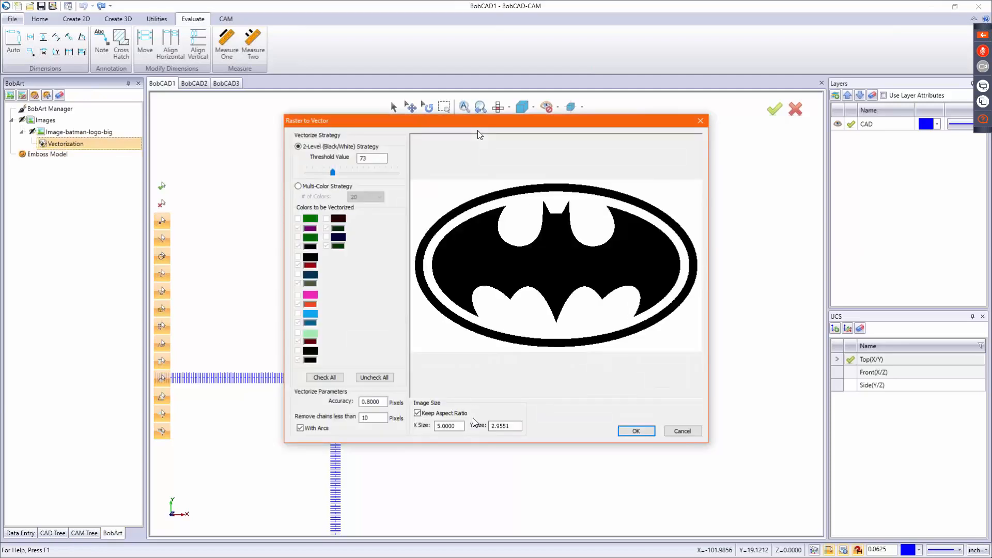
double_click(459, 427)
text(10)
key(Return)
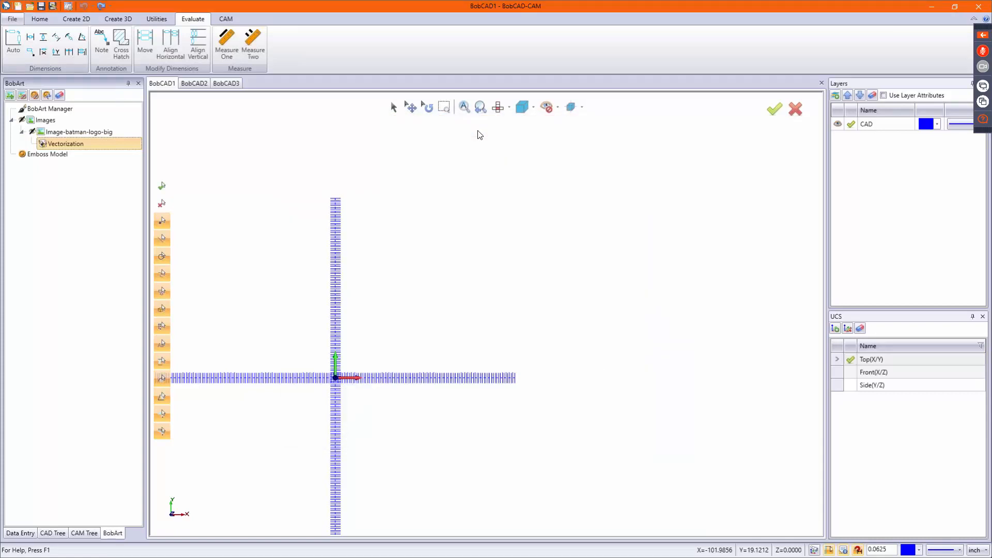
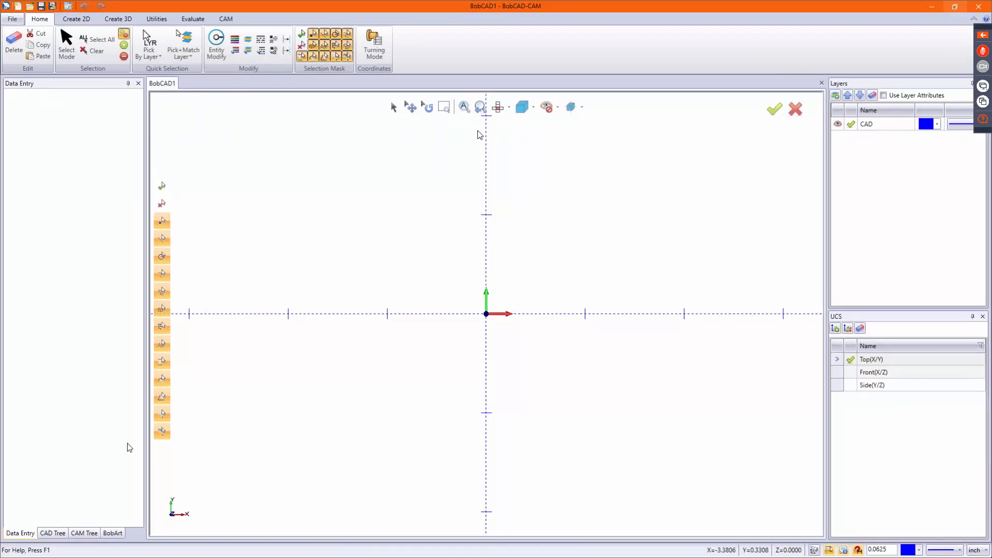
- Add the batman-logo-big image from the Logos folder to the empty drawing's BobArt images, listing all file types
click(111, 533)
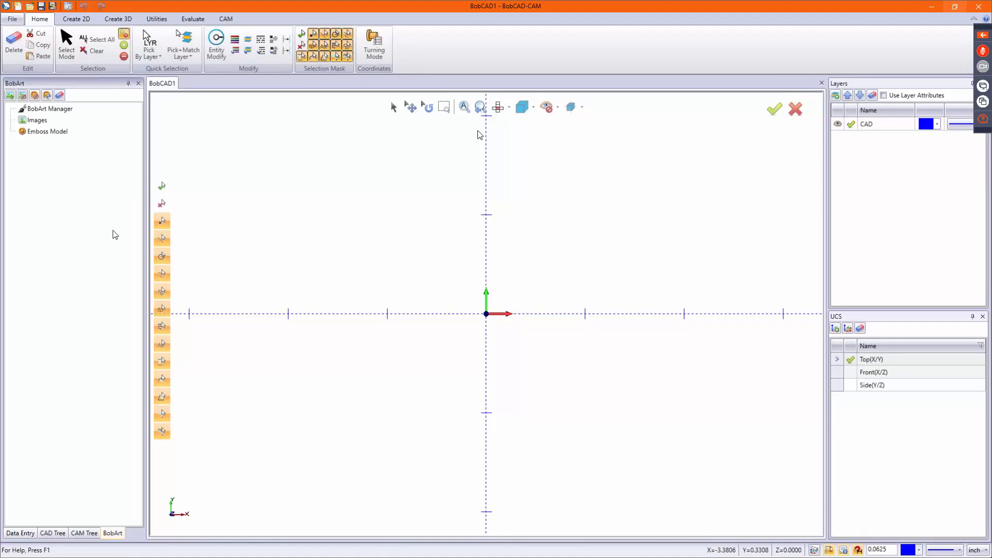
right_click(40, 127)
click(62, 129)
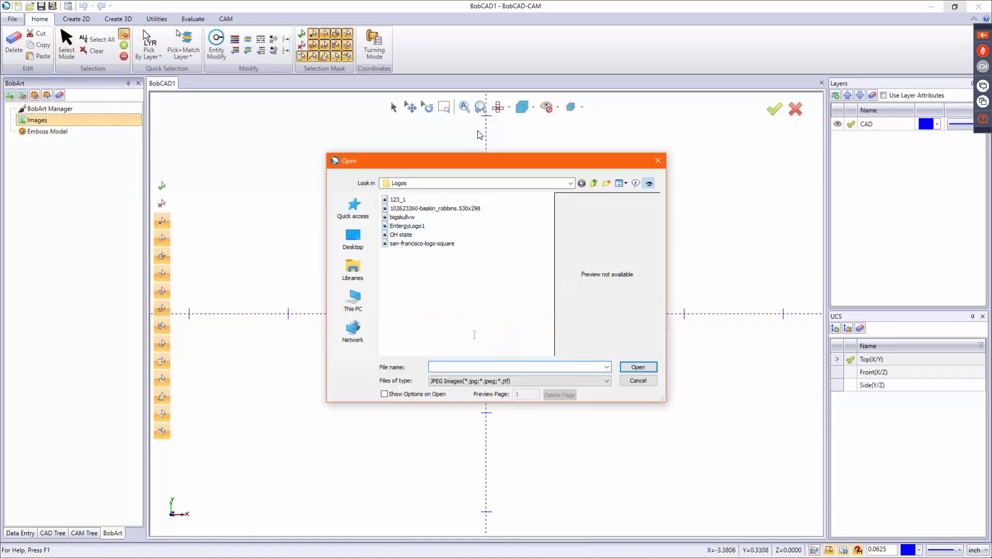
click(546, 381)
scroll(517, 310, down, 3)
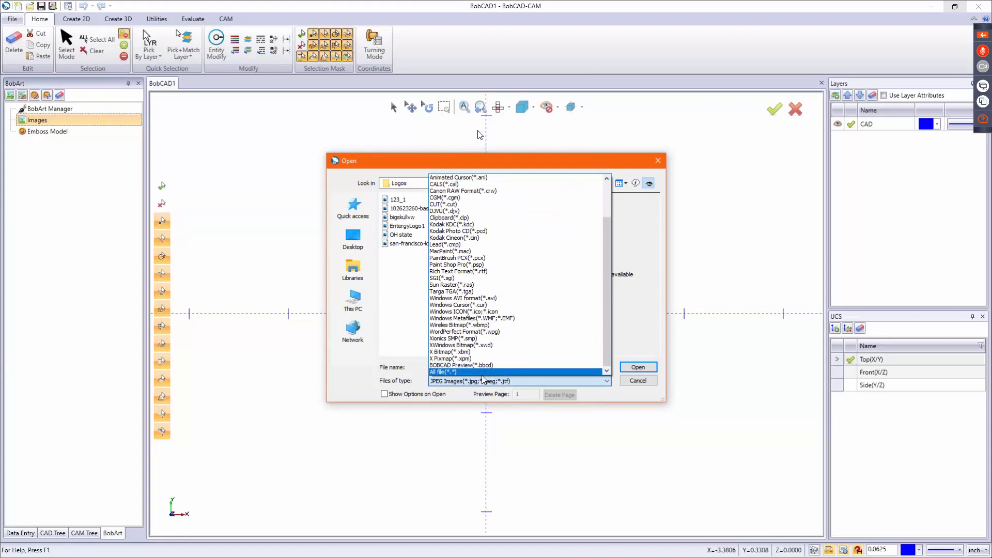
click(481, 372)
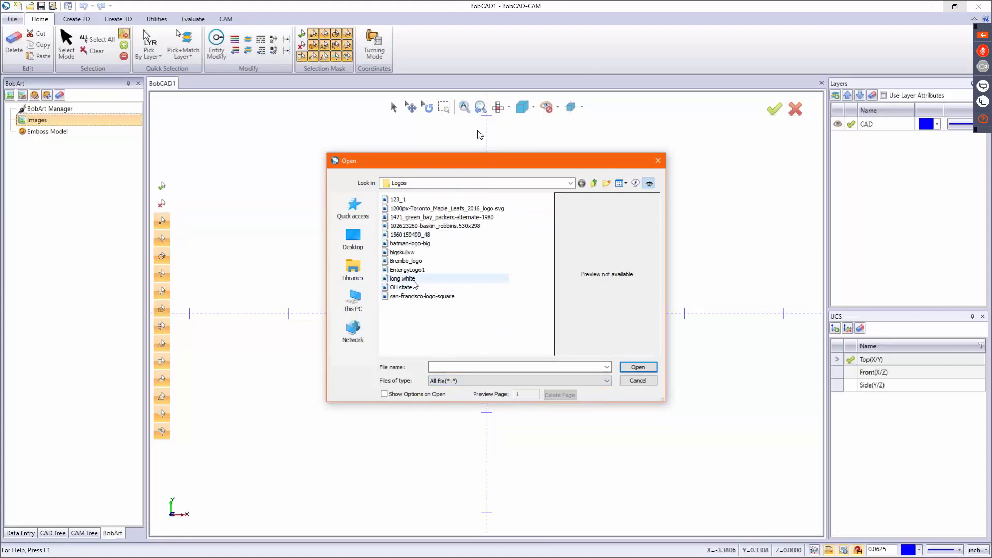
click(413, 244)
double_click(413, 244)
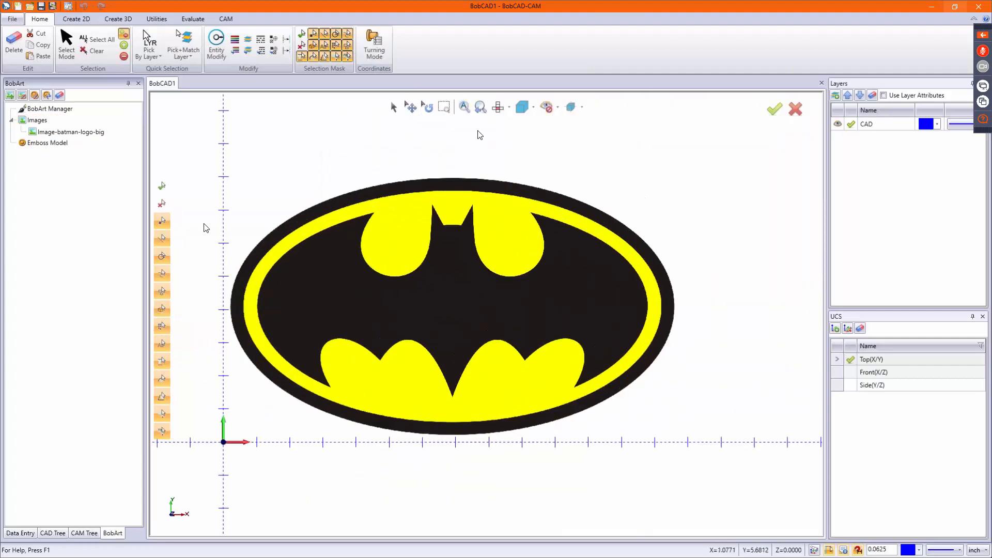
- Vectorize the Batman logo image with the 2-Level (Black/White) strategy and arcs, keeping the original image size
right_click(75, 131)
click(103, 153)
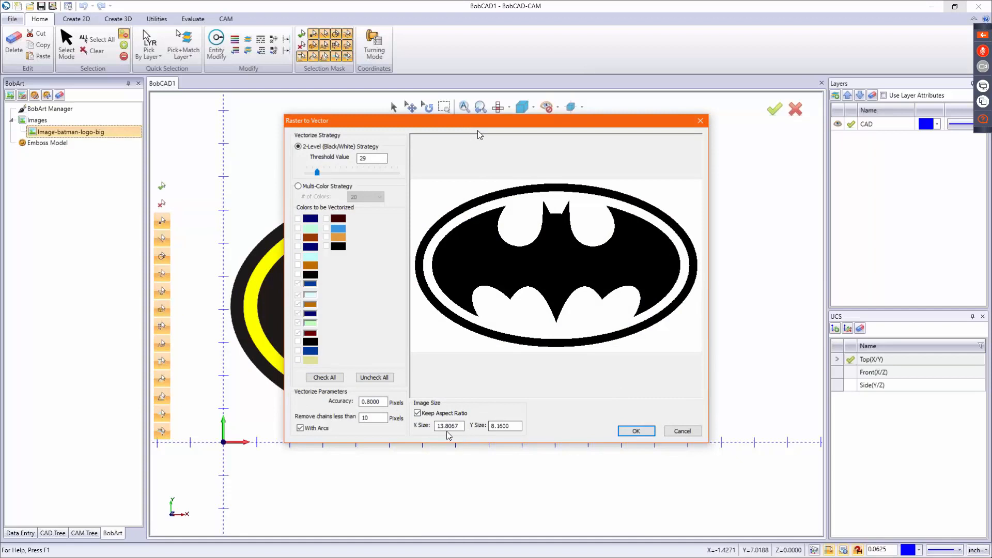
click(636, 431)
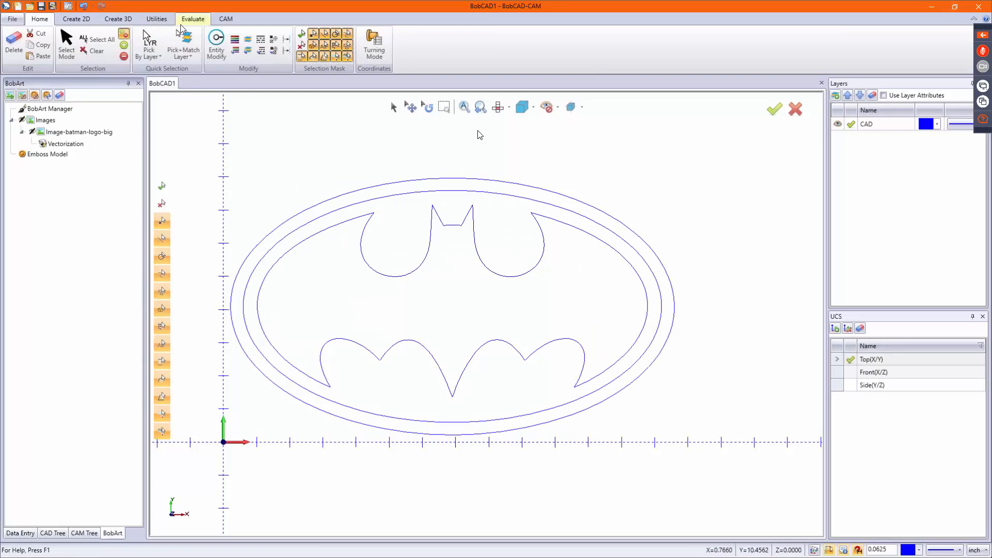
- Measure the Batman logo's overall width with Measure Two, between the outer ellipse's leftmost and rightmost points
click(226, 19)
click(193, 18)
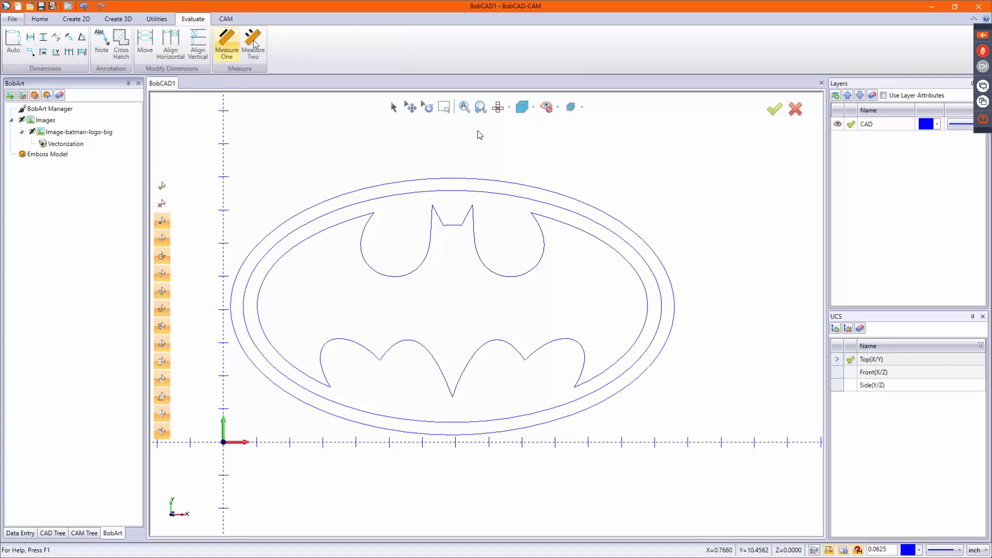
click(253, 44)
scroll(516, 315, down, 2)
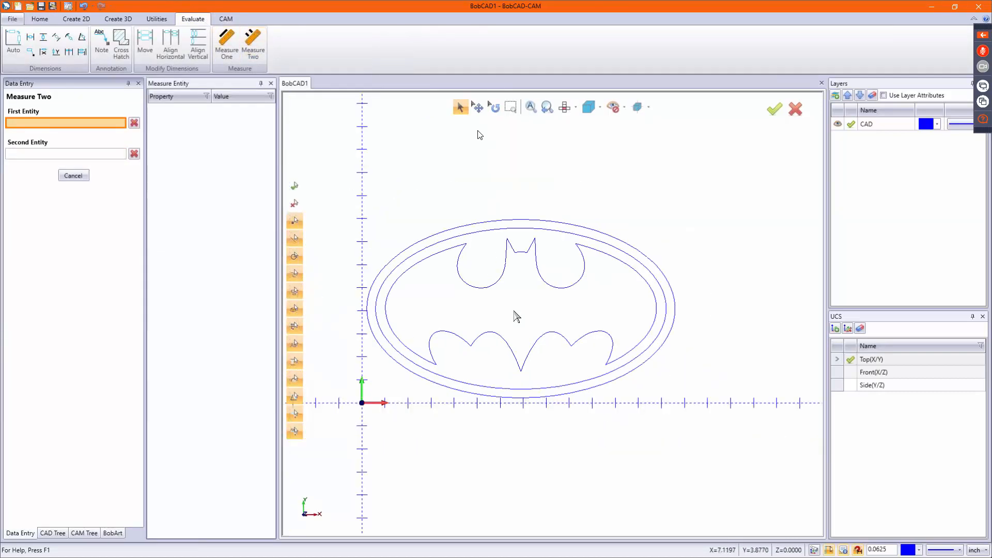
scroll(372, 310, up, 5)
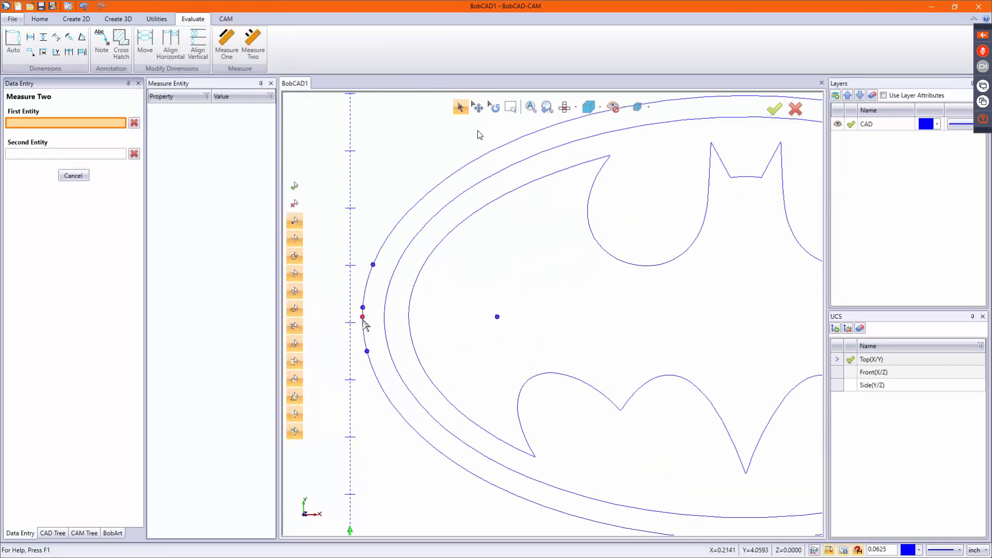
click(363, 317)
scroll(336, 330, down, 4)
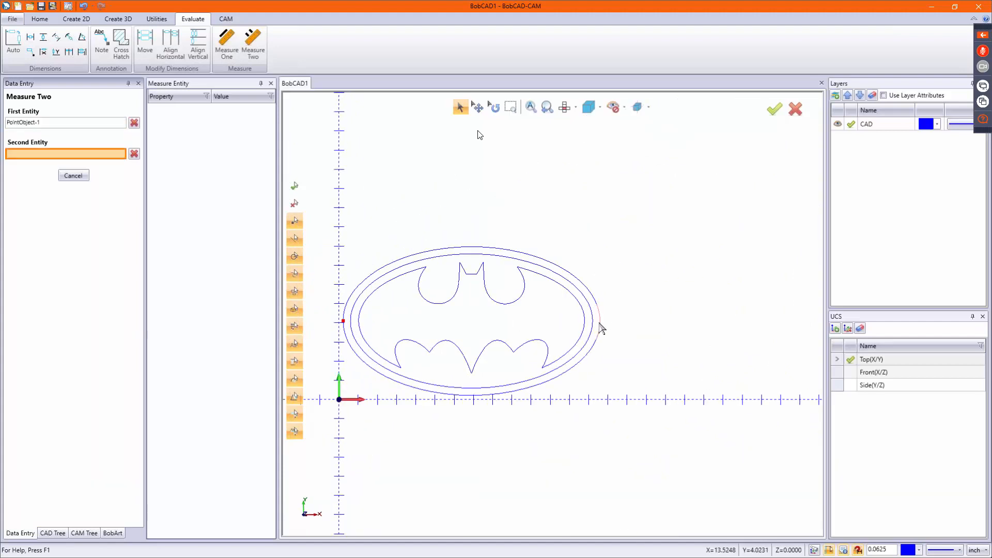
click(600, 322)
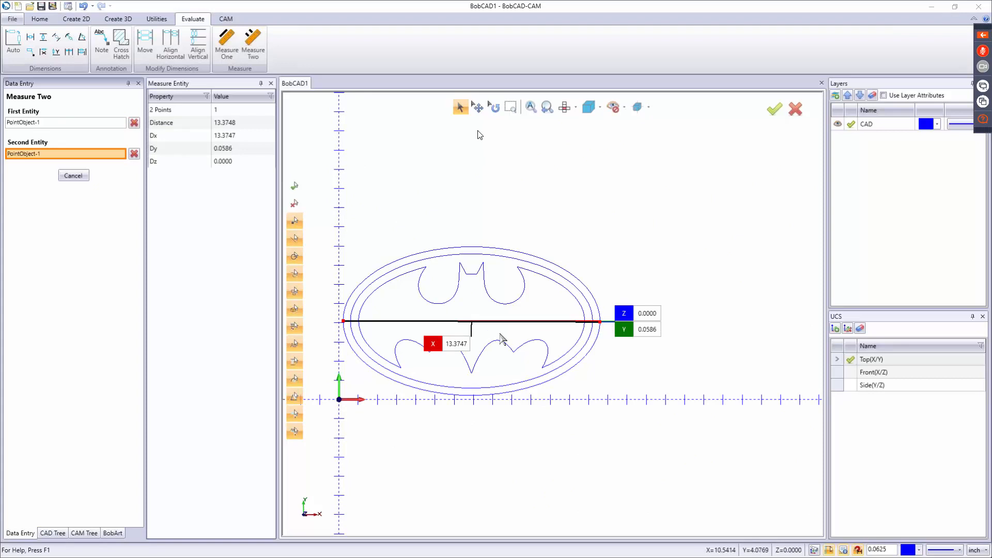
- Examine the X distance and the rightmost measured point up close, and close Measure Two with the distance value selected
double_click(456, 343)
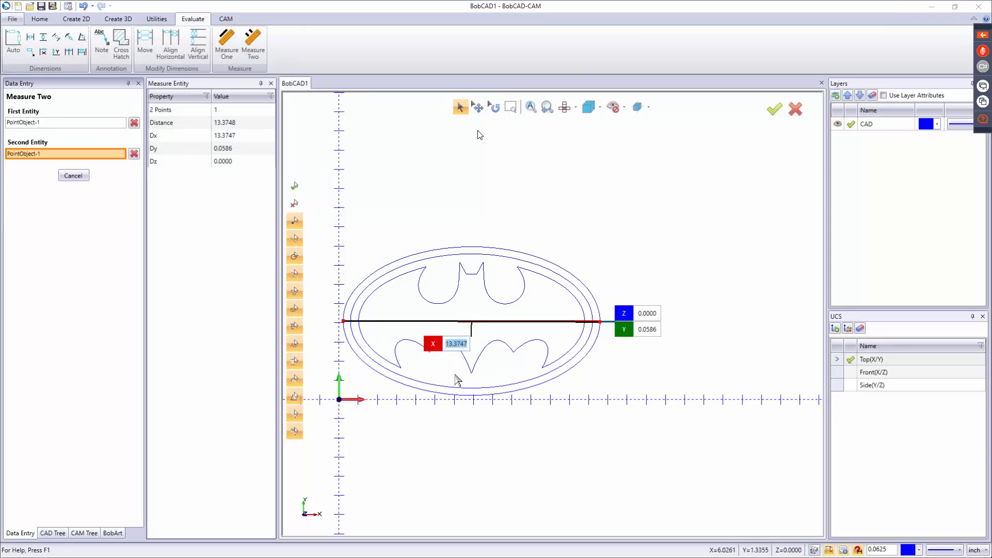
scroll(599, 316, up, 5)
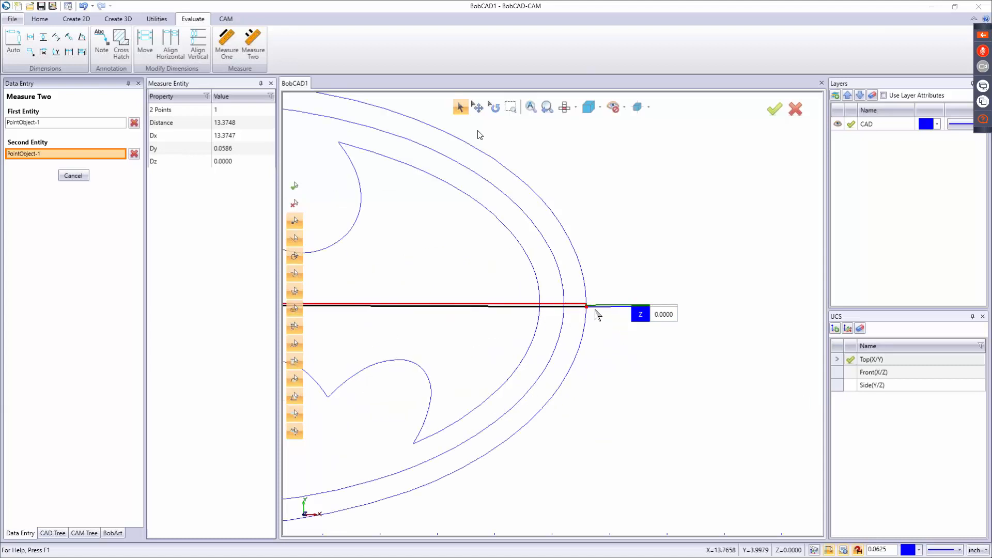
scroll(570, 300, up, 2)
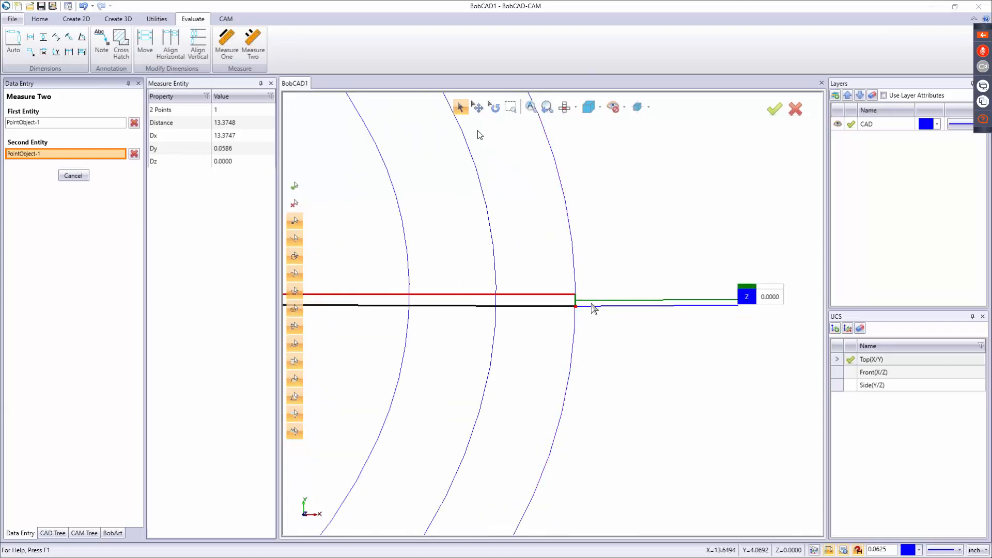
scroll(594, 306, down, 5)
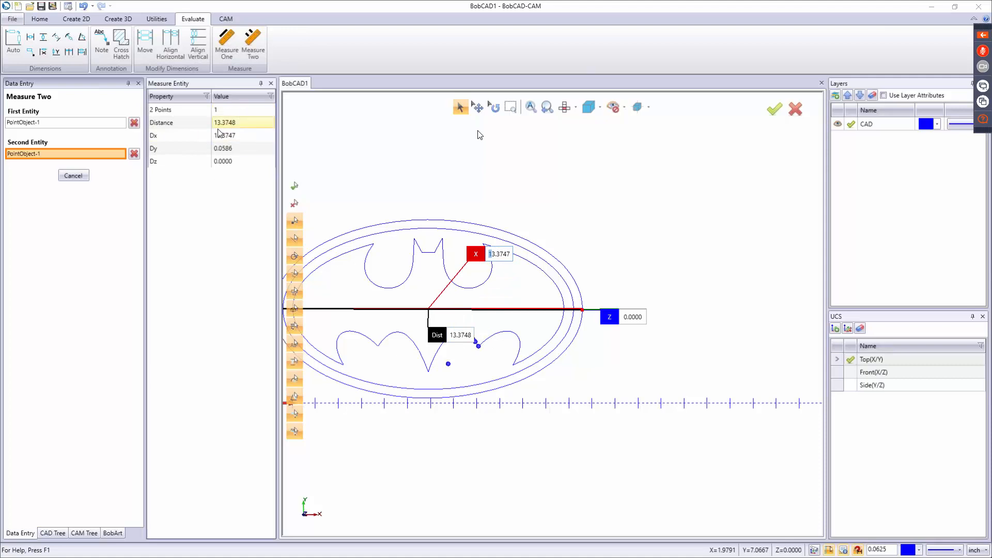
right_click(423, 163)
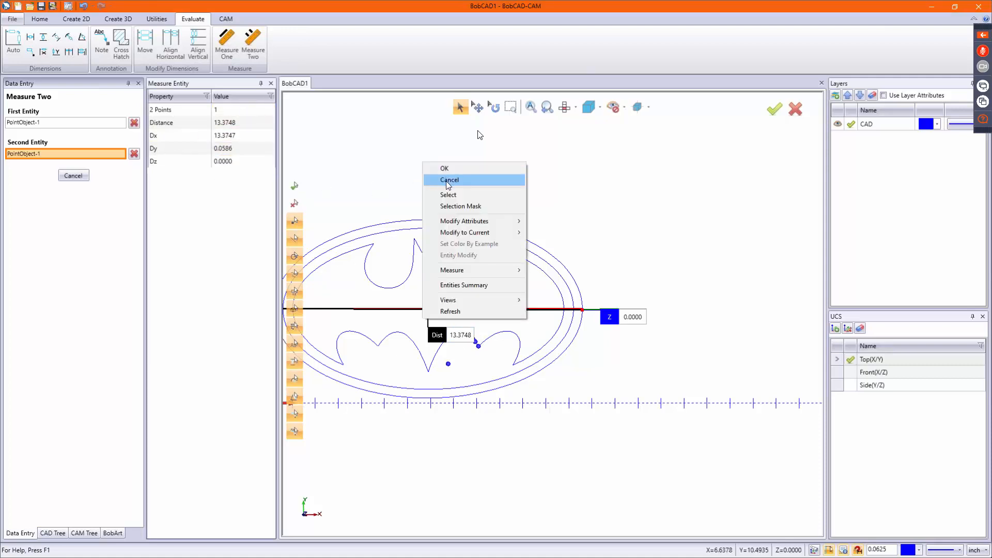
click(434, 169)
click(240, 126)
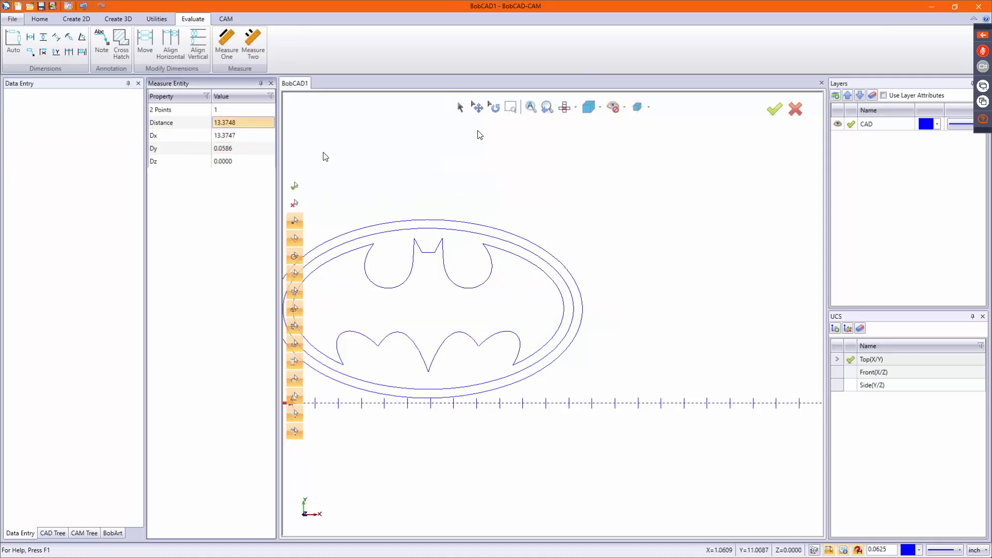
scroll(660, 211, down, 2)
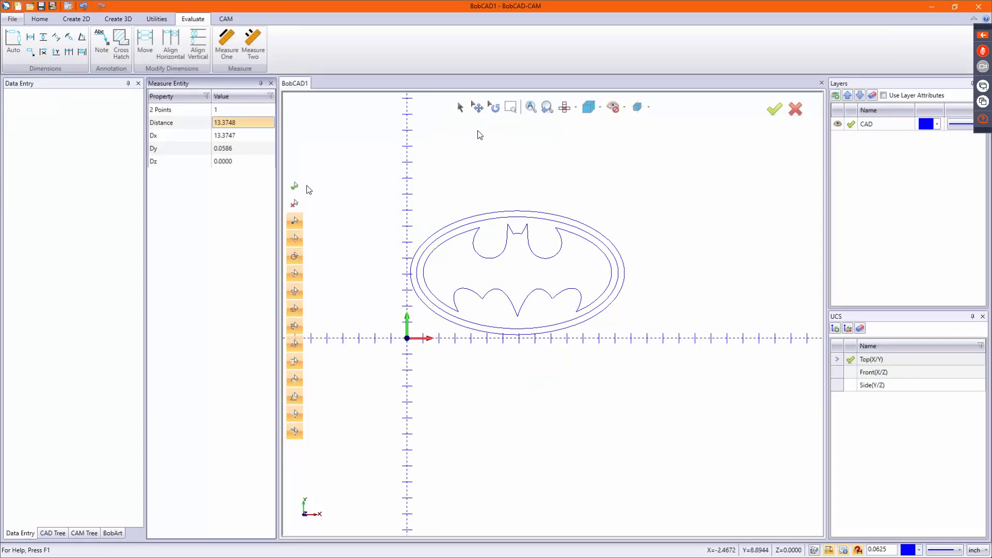
- Scale all of the Batman logo's vectors by 5/13.3748 using Translate's Scale option, without scaling from the center
click(162, 19)
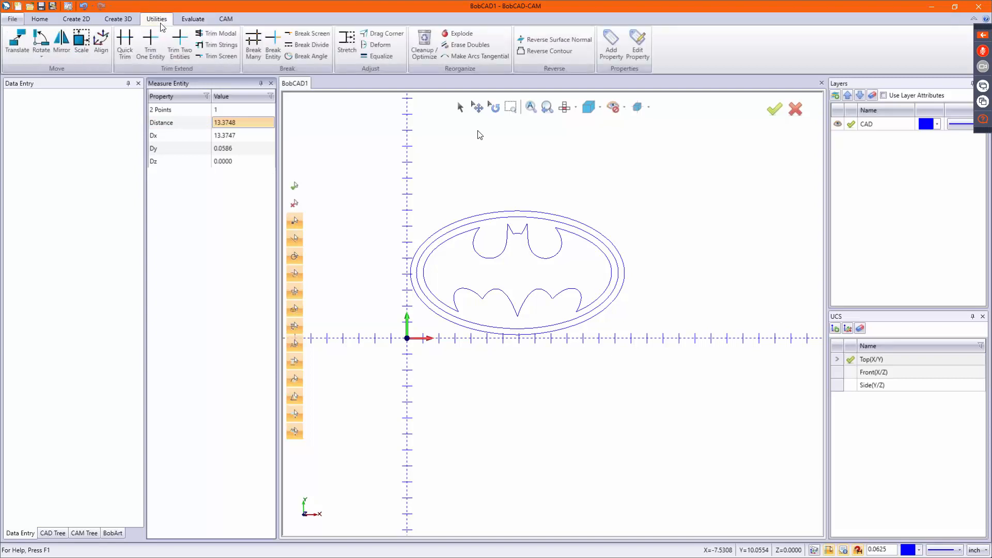
click(12, 50)
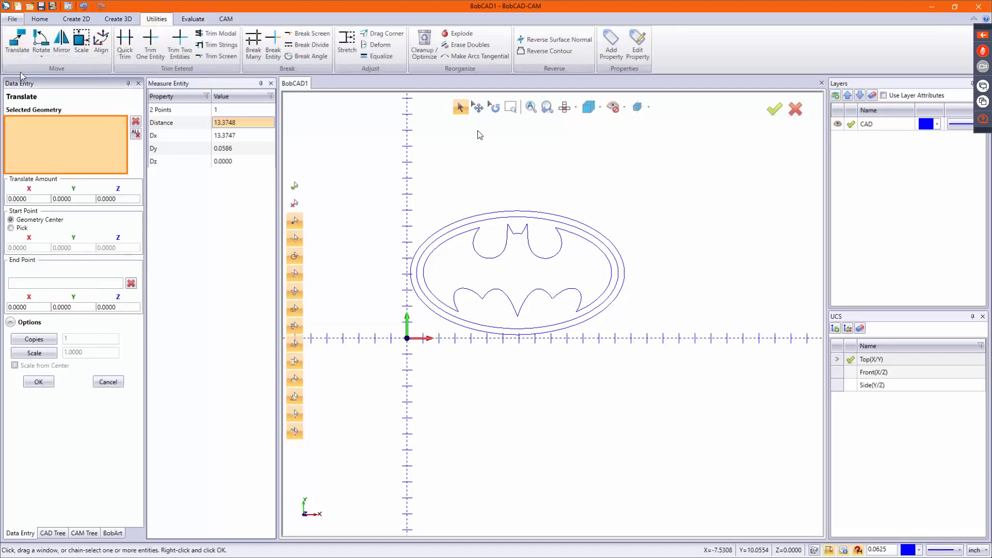
drag(383, 180, 657, 385)
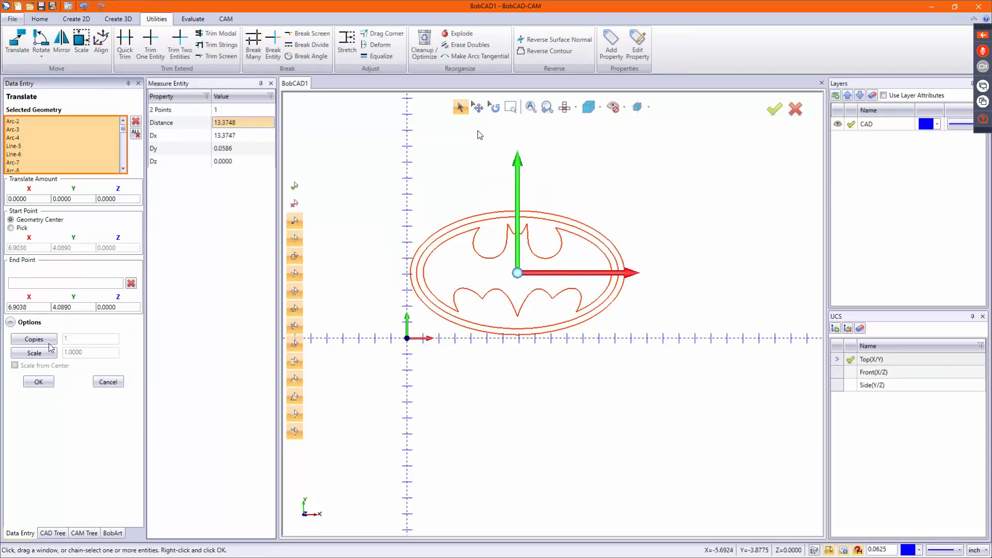
click(34, 353)
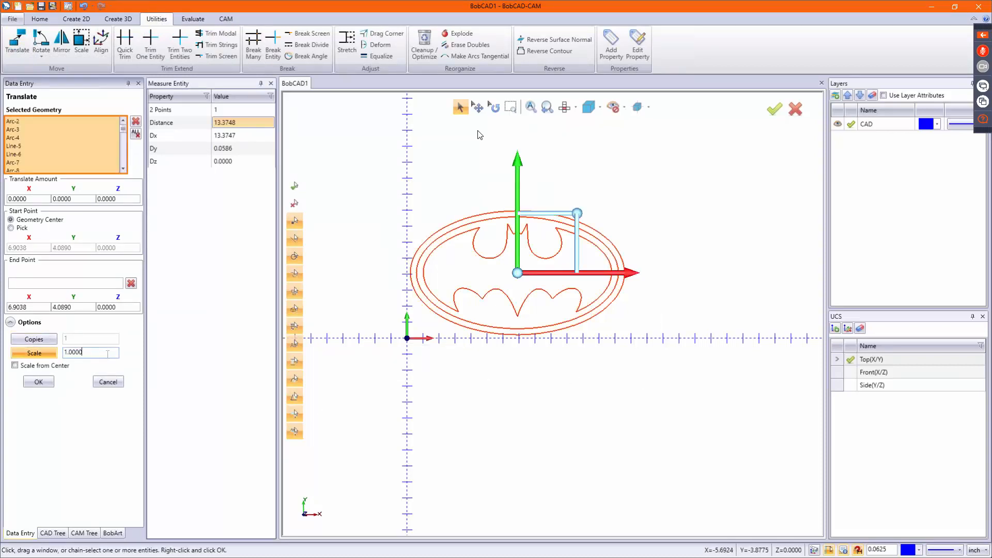
click(108, 354)
text(5/13.375)
key(BackSpace)
text(48)
key(Return)
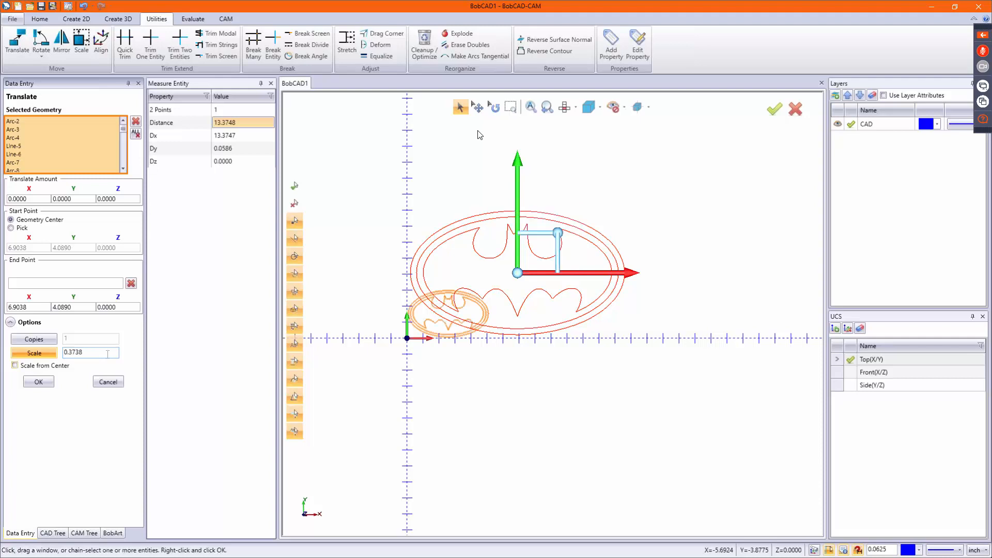
click(40, 383)
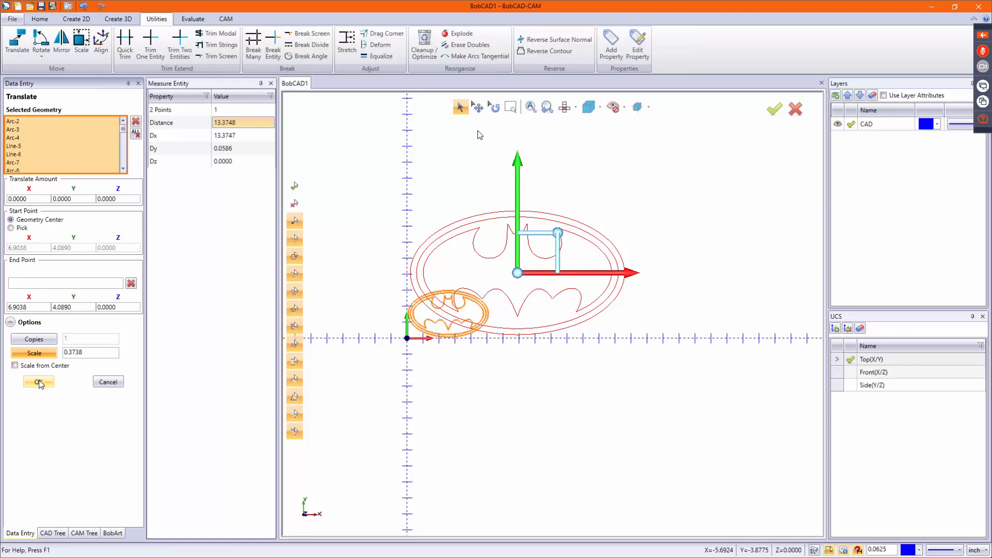
- Measure the scaled Batman logo's width with Measure Two between the outer ellipse's leftmost and rightmost points, and close the measurement
click(121, 383)
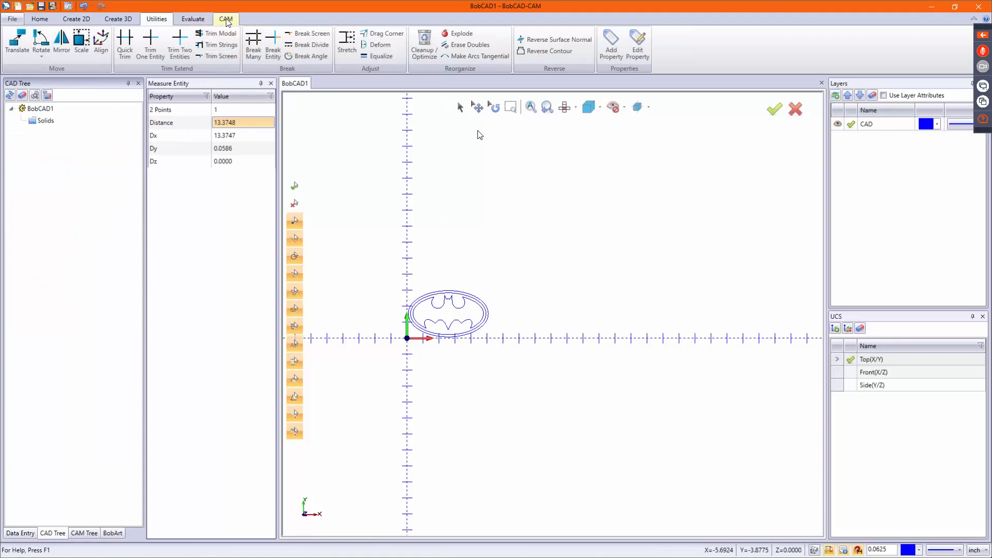
click(192, 19)
click(253, 44)
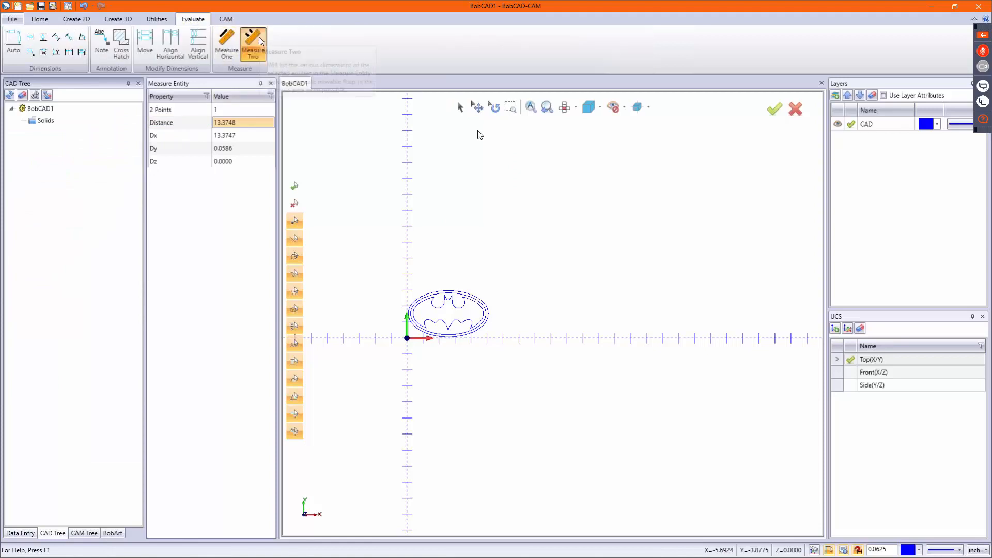
scroll(401, 324, up, 5)
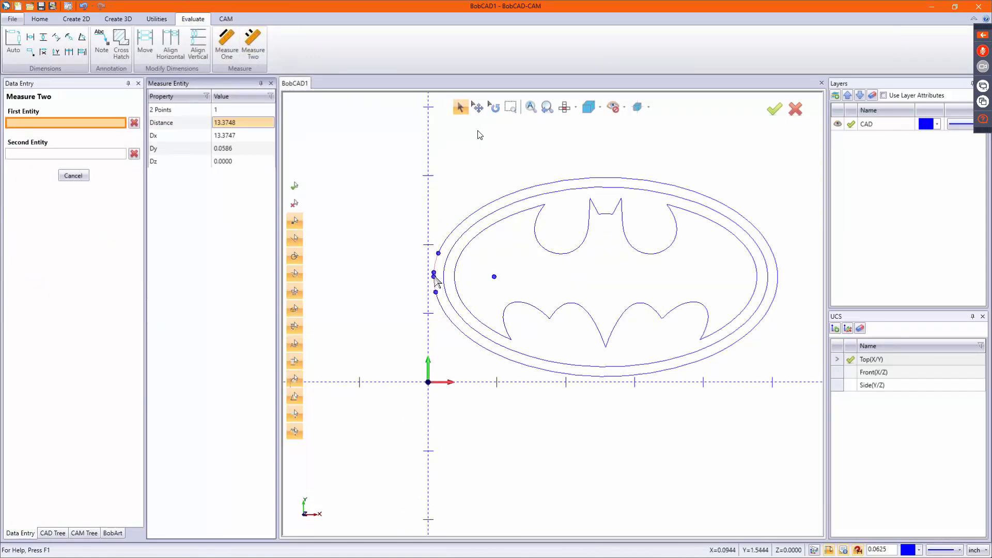
click(434, 278)
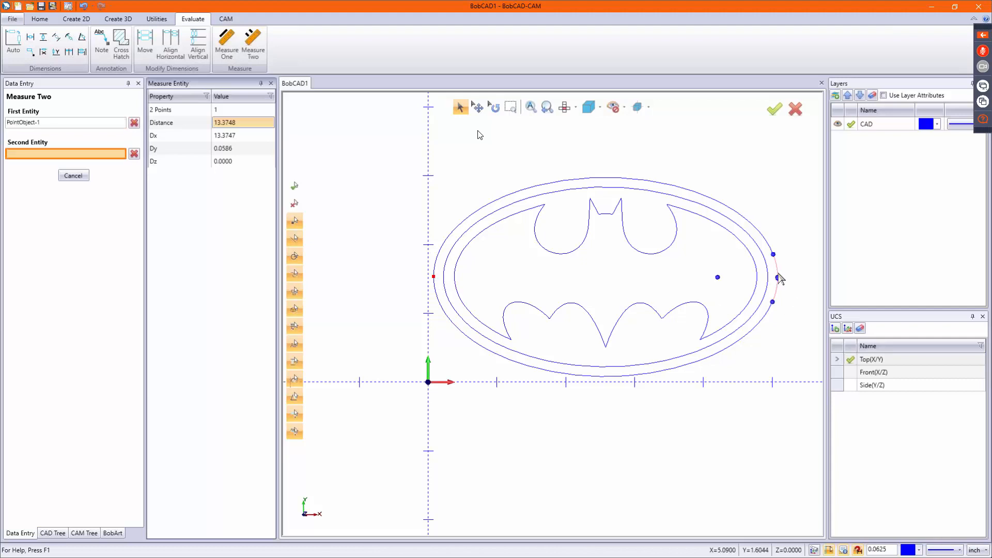
click(778, 278)
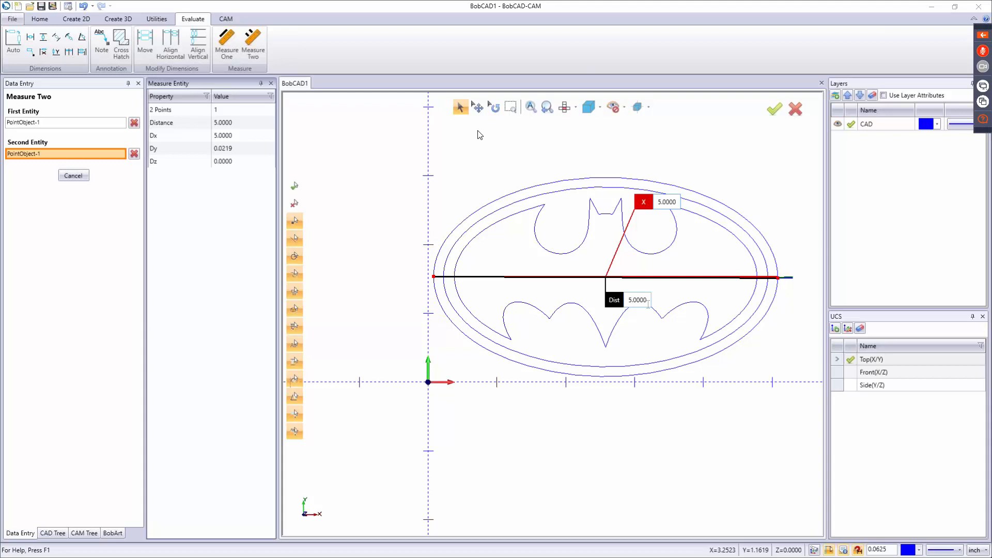
click(270, 83)
right_click(269, 215)
click(284, 227)
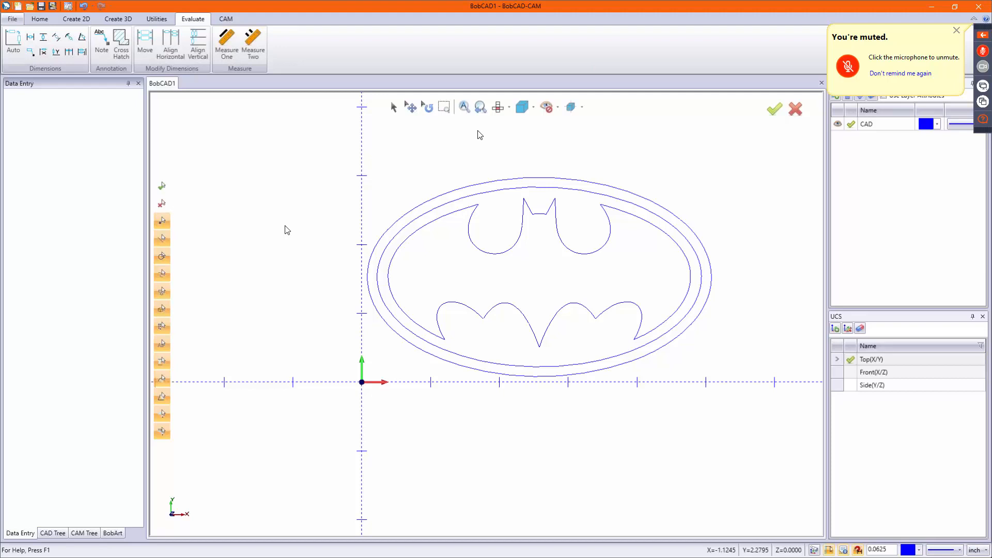
- Start a new document and load the bigskullvw image from the Logos folder into BobArt
click(17, 7)
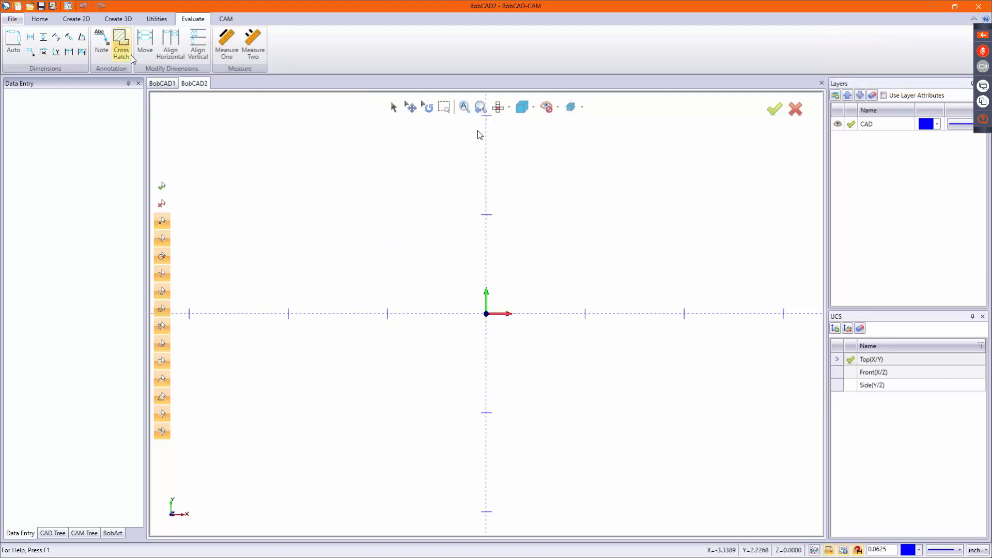
click(112, 533)
right_click(36, 120)
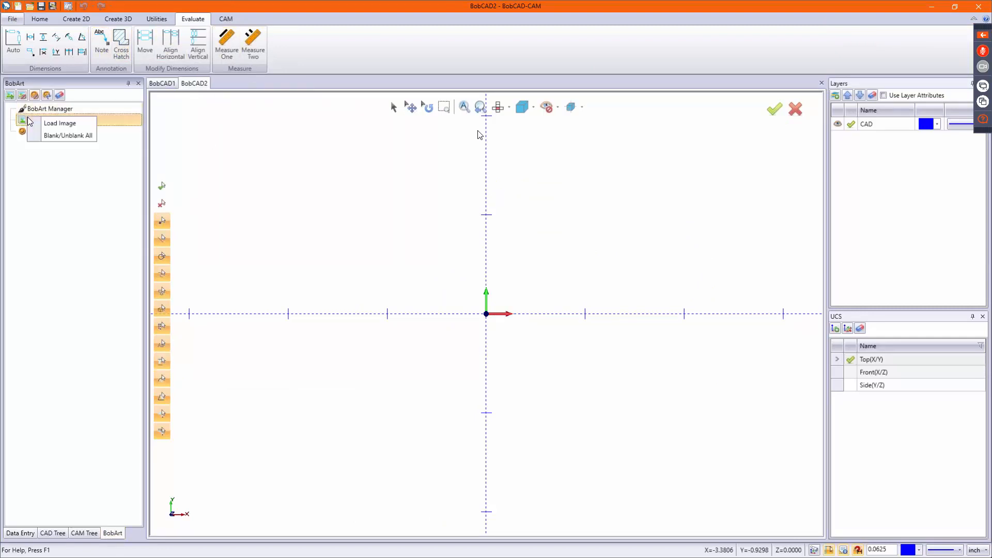
click(75, 124)
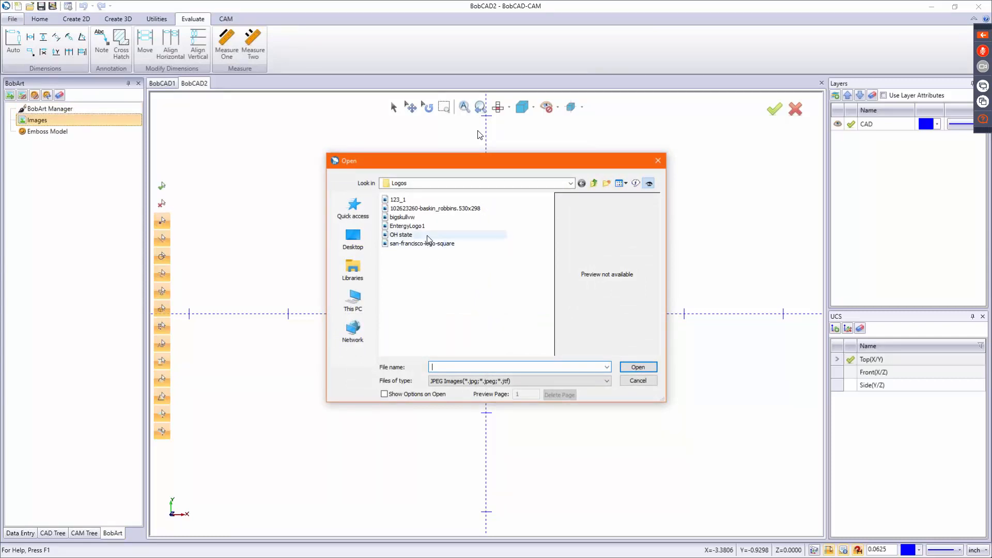
click(442, 209)
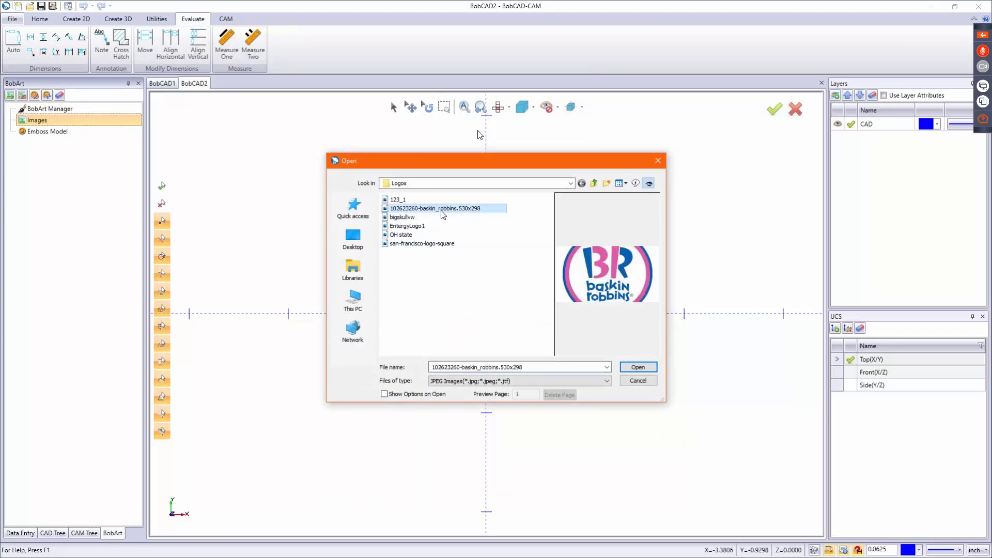
click(454, 243)
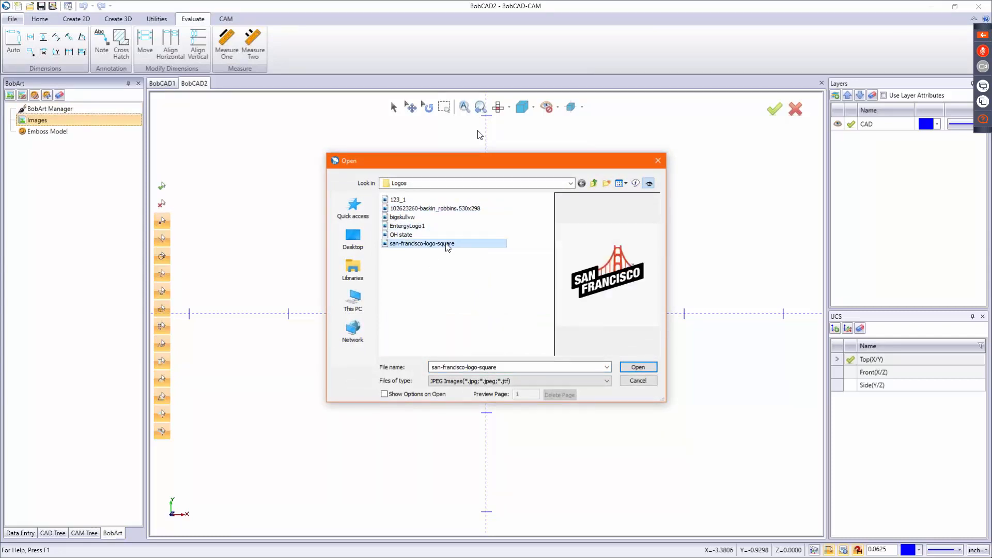
click(405, 229)
click(407, 235)
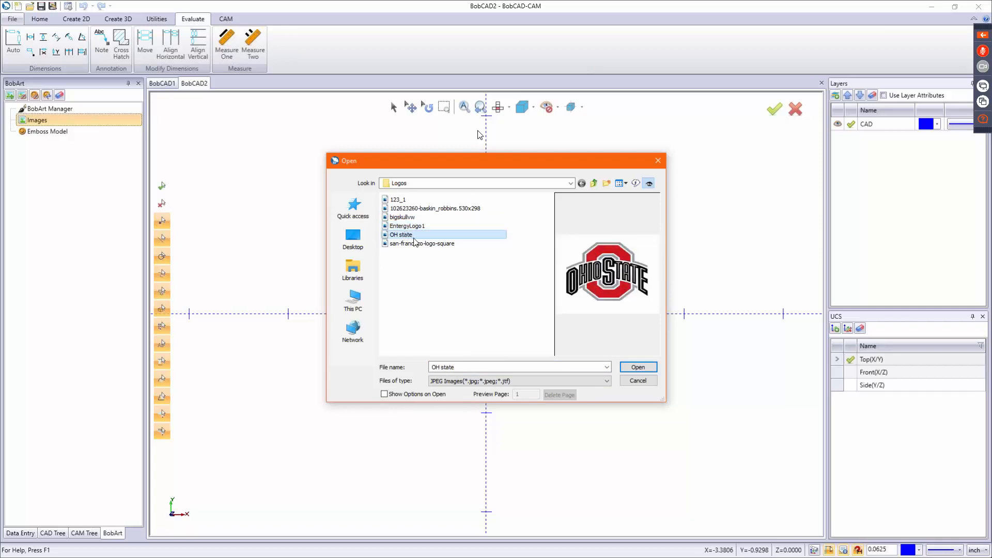
click(403, 217)
click(636, 368)
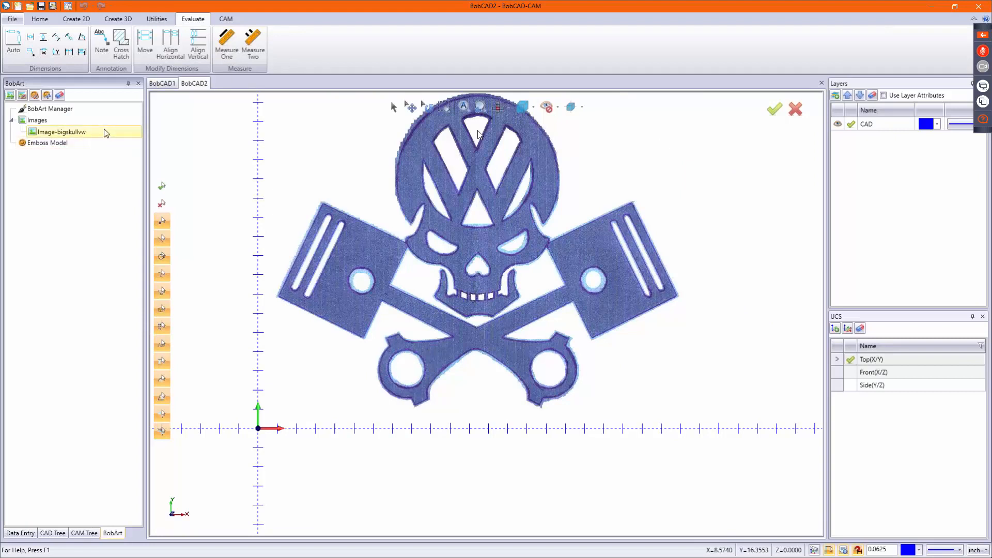
- Vectorize the bigskullvw image with the 2-Level (Black/White) strategy and arcs, keeping the default accuracy, chain removal and image size
right_click(91, 130)
click(109, 149)
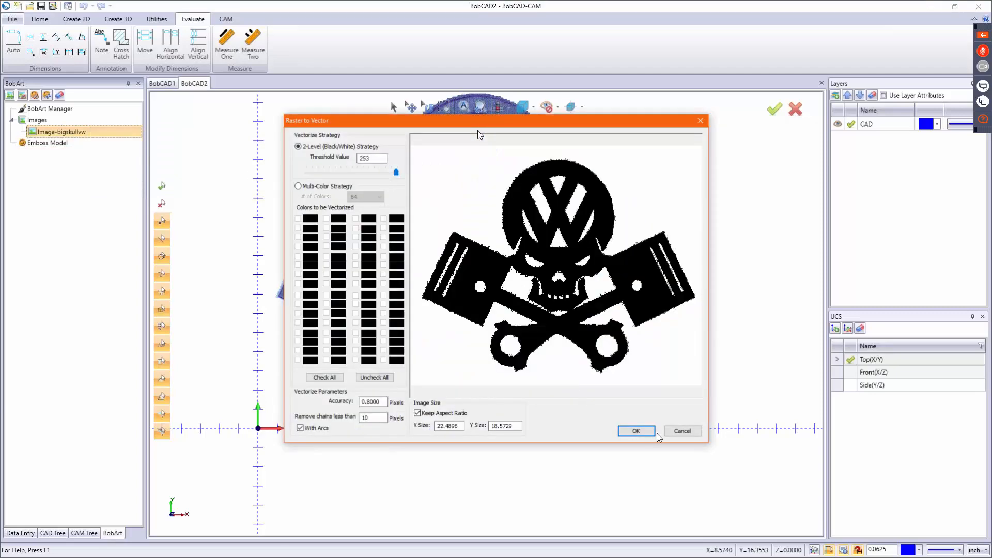
click(640, 432)
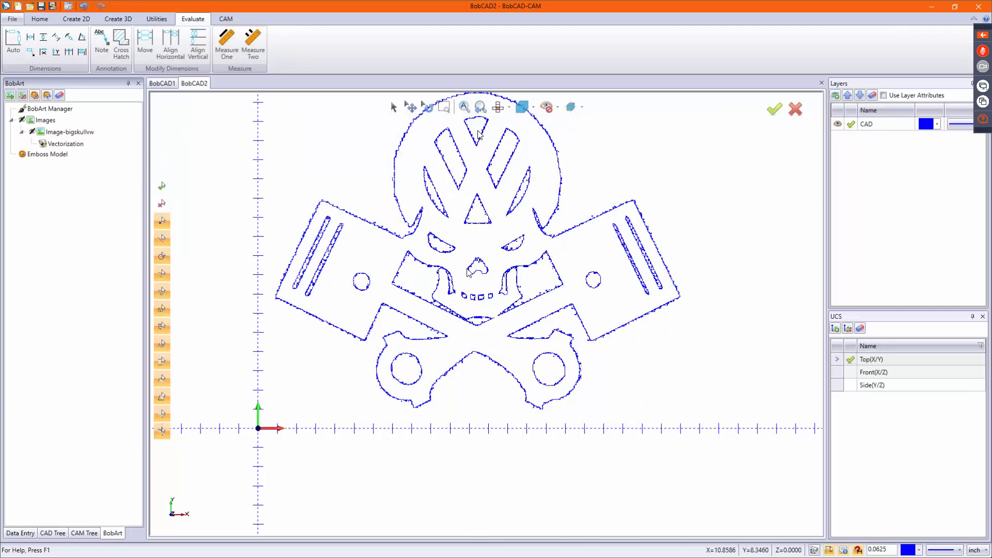
- Examine the skull's traced eye outline and the neighbouring contours up close for jagged edges and stray chains
scroll(466, 268, up, 5)
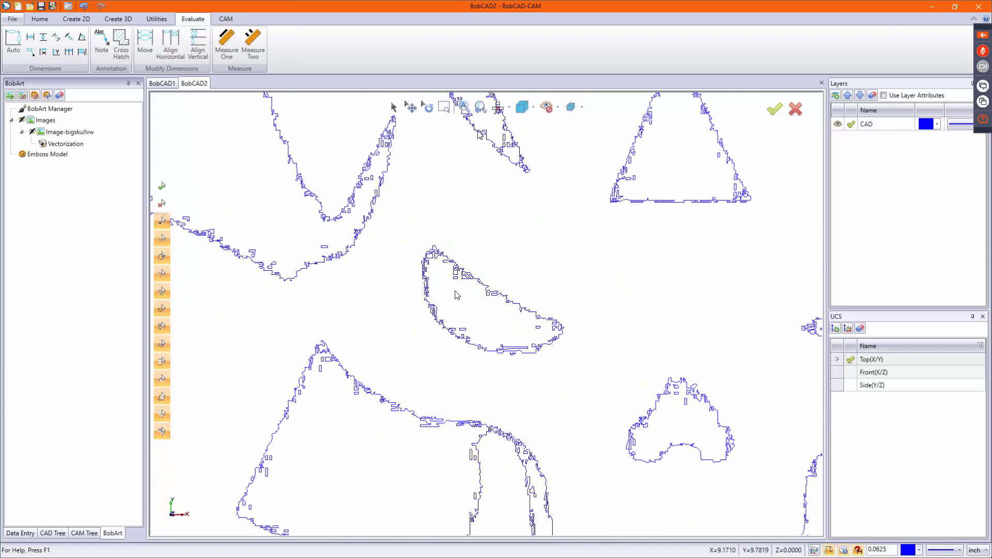
scroll(465, 287, up, 3)
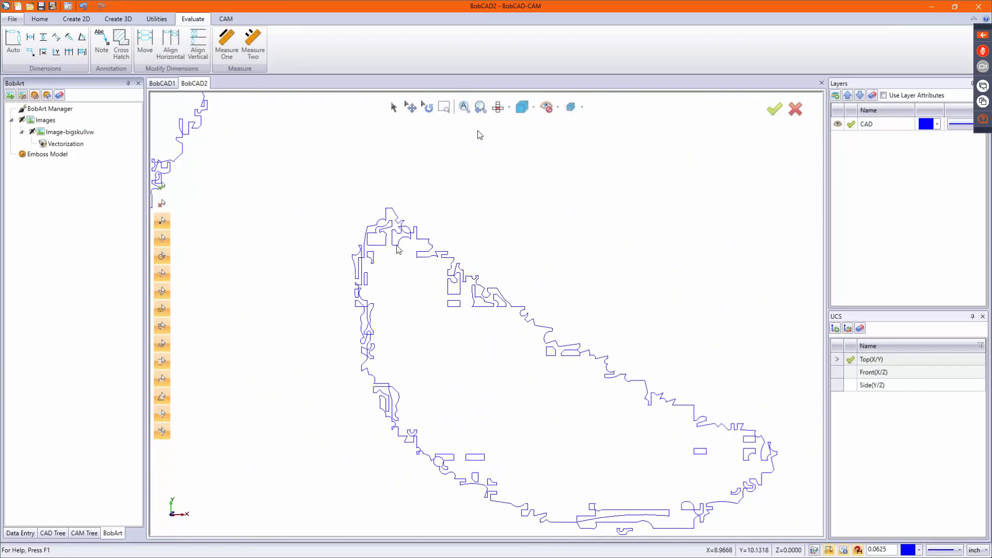
scroll(424, 263, down, 3)
scroll(522, 354, down, 2)
scroll(504, 336, up, 4)
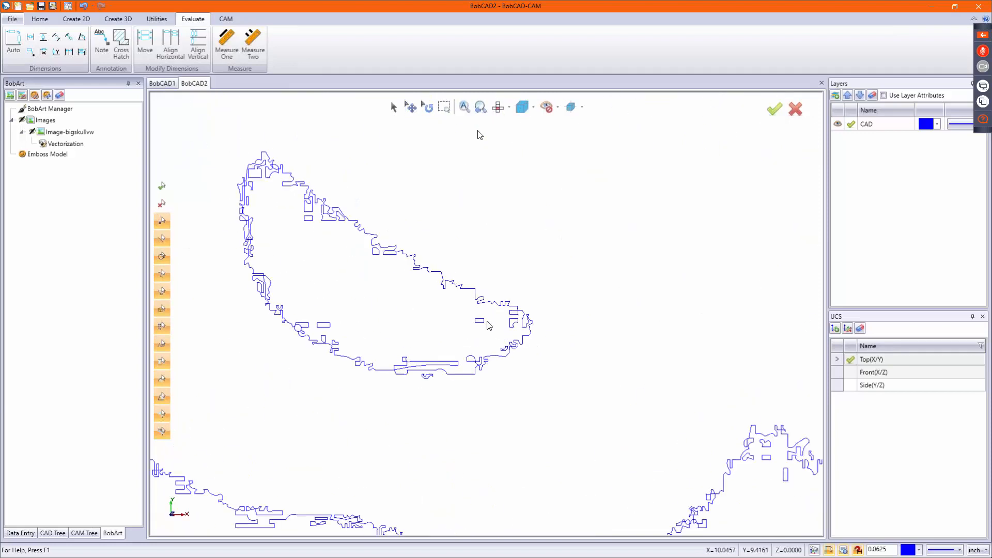
scroll(484, 323, down, 1)
scroll(484, 323, down, 2)
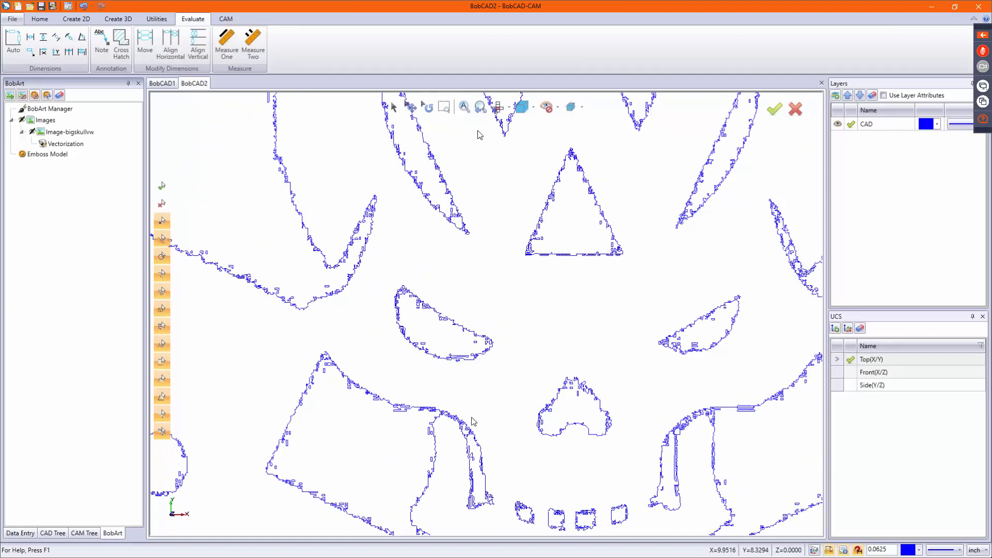
- Edit the skull's vectorization and set its accuracy to 2 pixels
right_click(66, 143)
click(82, 147)
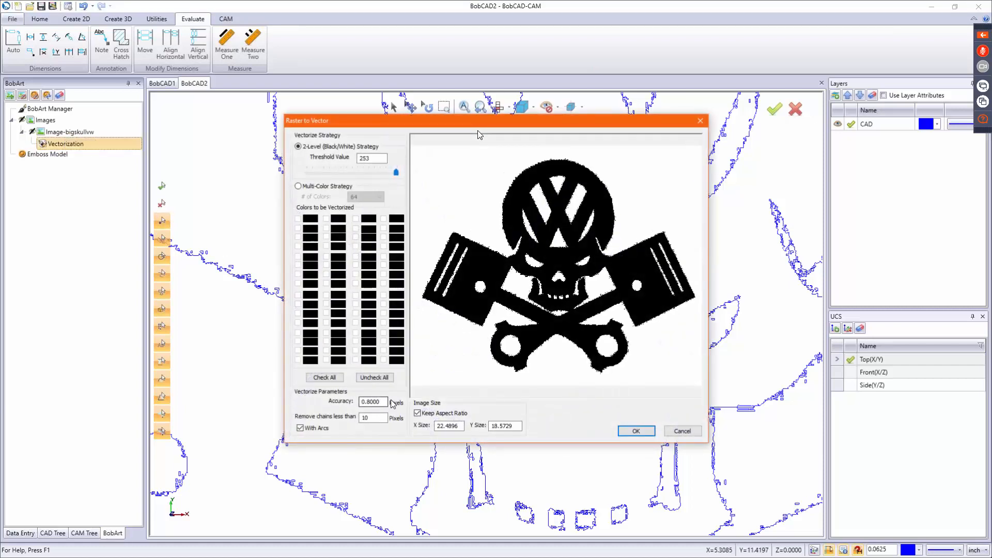
double_click(383, 402)
text(2.)
key(Return)
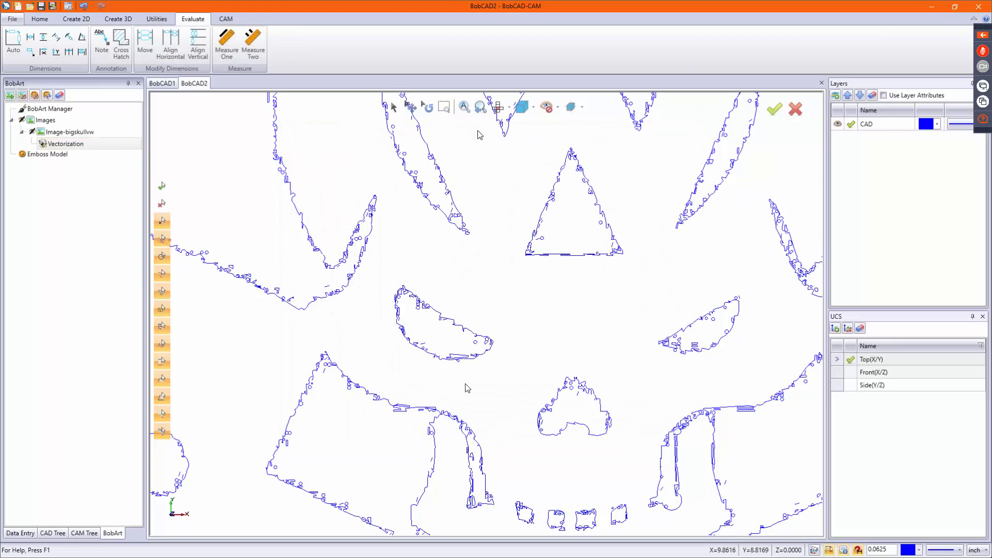
- Check the skull's nose outline and set the vectorization to remove chains less than 50 pixels
scroll(655, 479, up, 3)
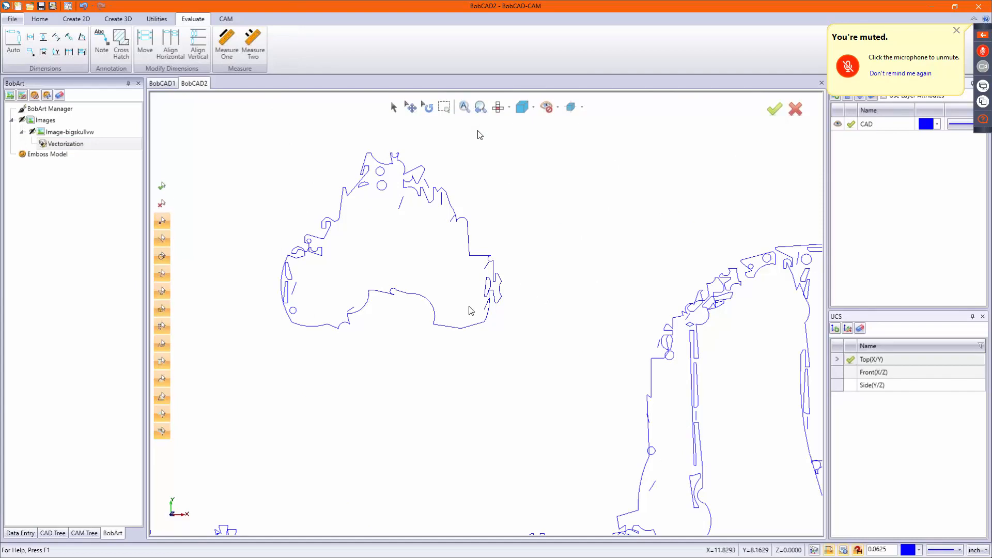
click(59, 144)
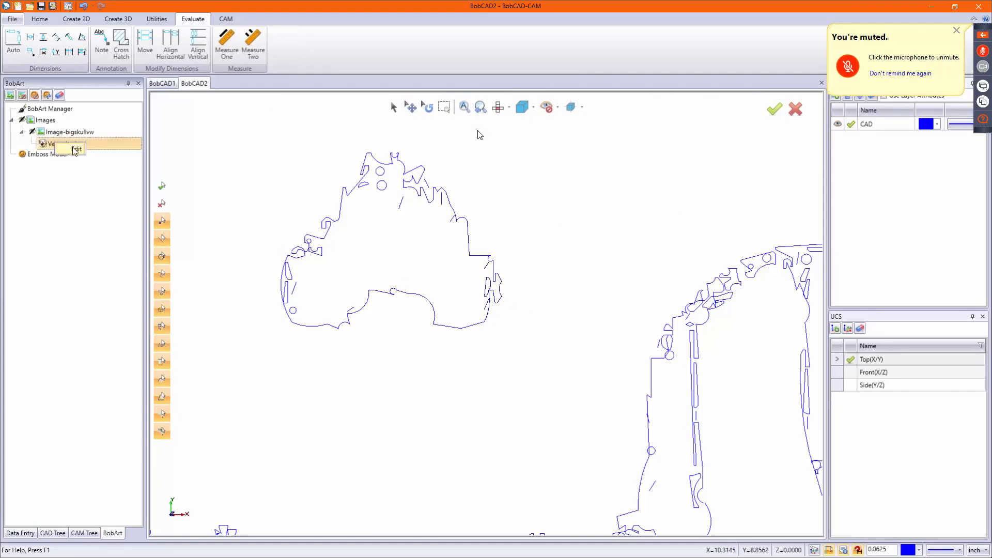
click(76, 149)
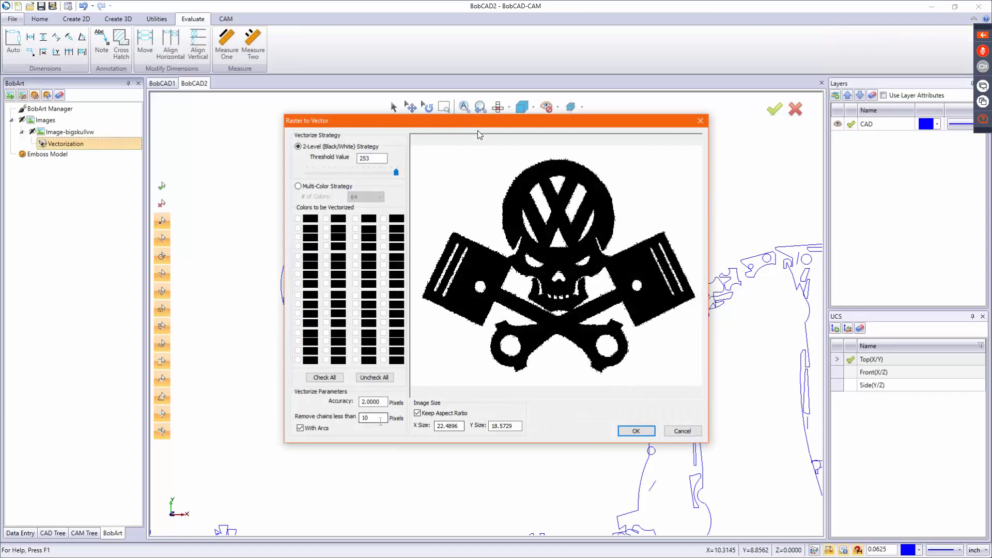
double_click(380, 421)
text(50)
key(Return)
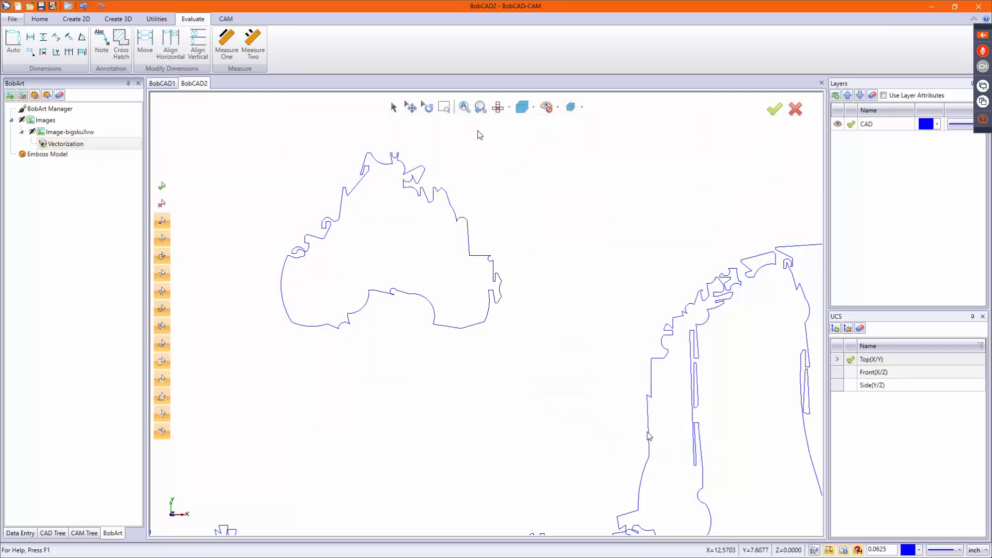
- Inspect the stray chains around the skull's eye and raise the vectorization's chain removal limit to 75 pixels
scroll(672, 347, down, 2)
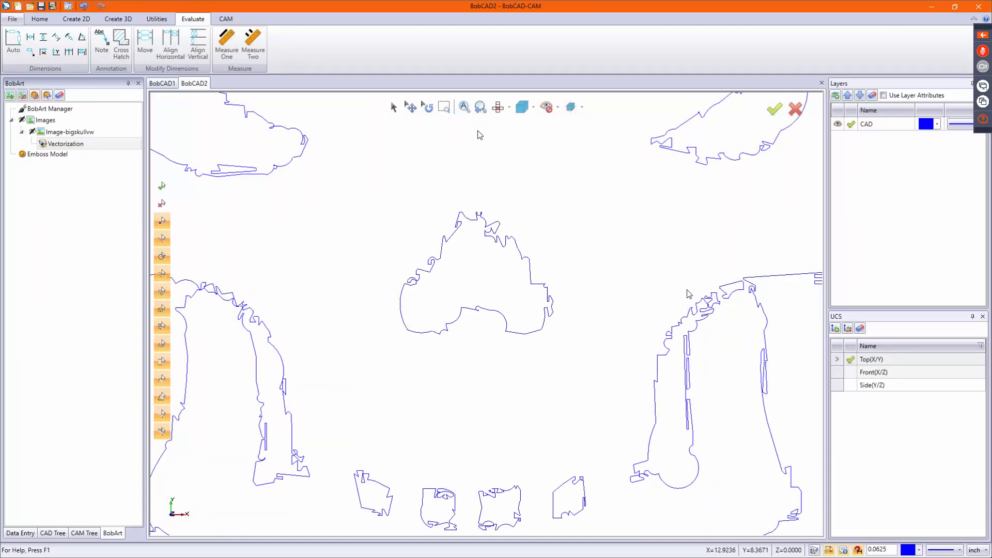
scroll(689, 294, down, 2)
scroll(656, 328, down, 1)
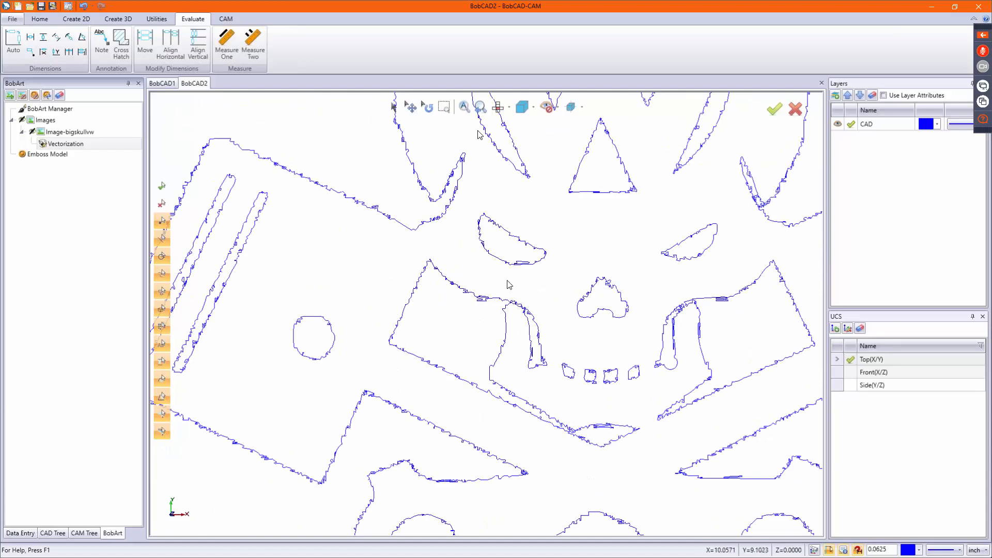
scroll(508, 285, up, 3)
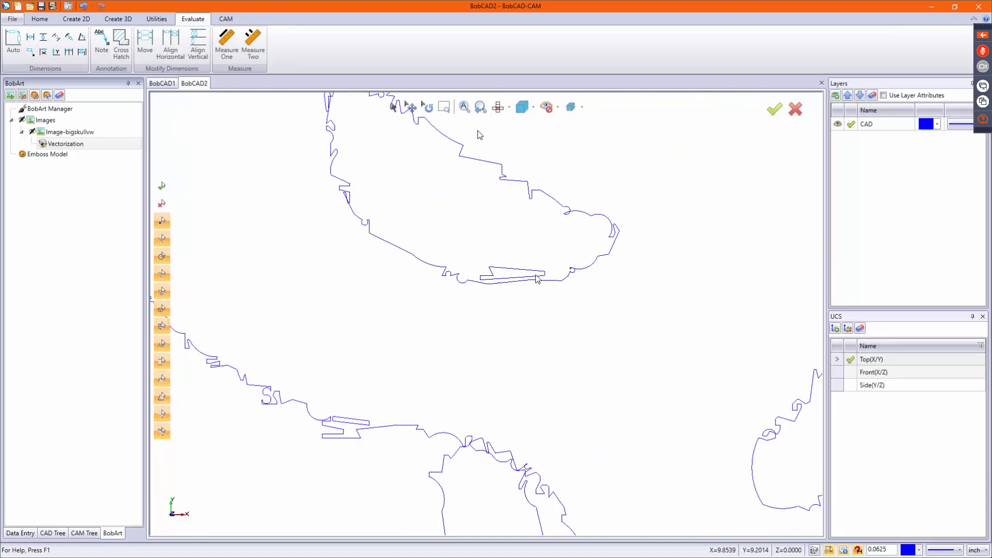
click(60, 144)
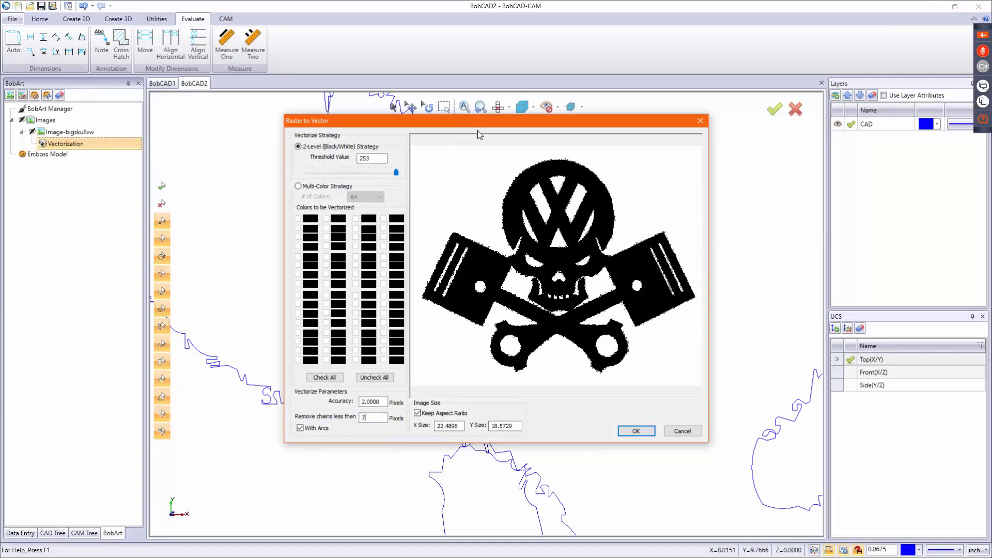
key(Return)
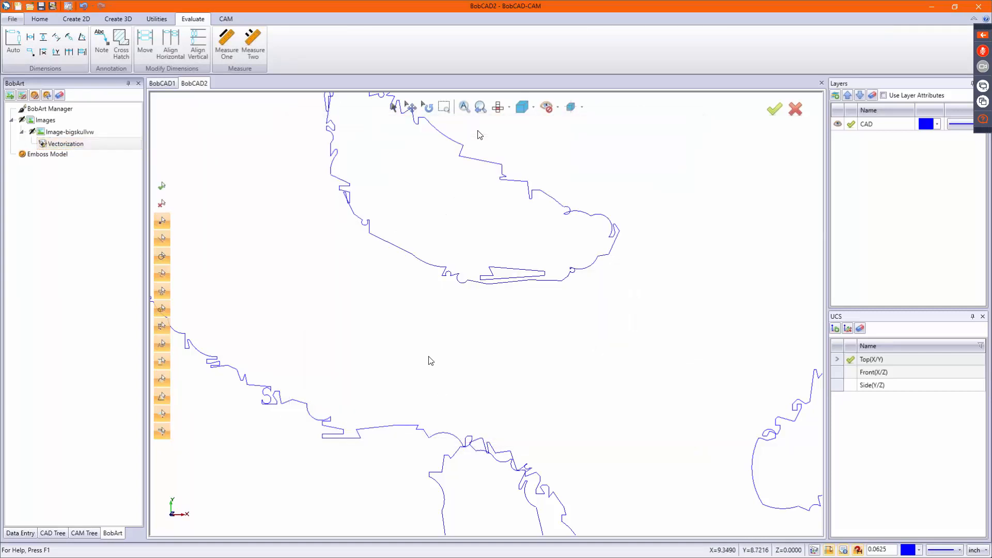
- Set the skull's vectorization to remove chains less than 100 pixels and review the whole outline
right_click(56, 143)
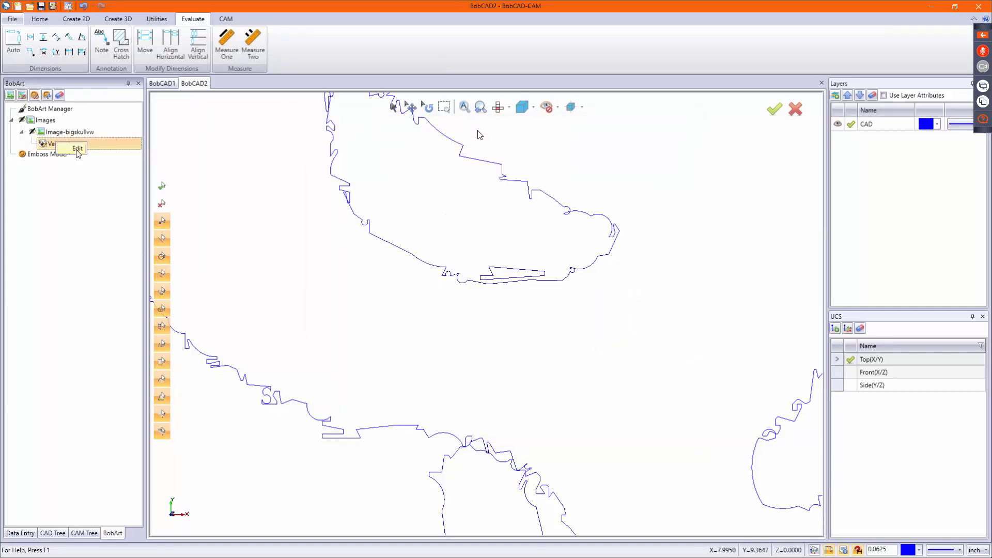
click(77, 150)
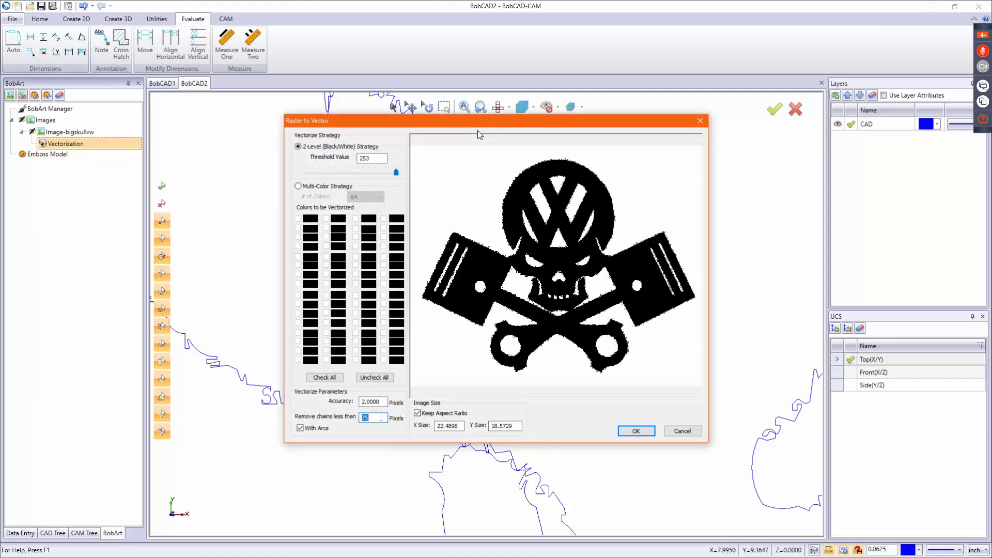
text(100)
key(Return)
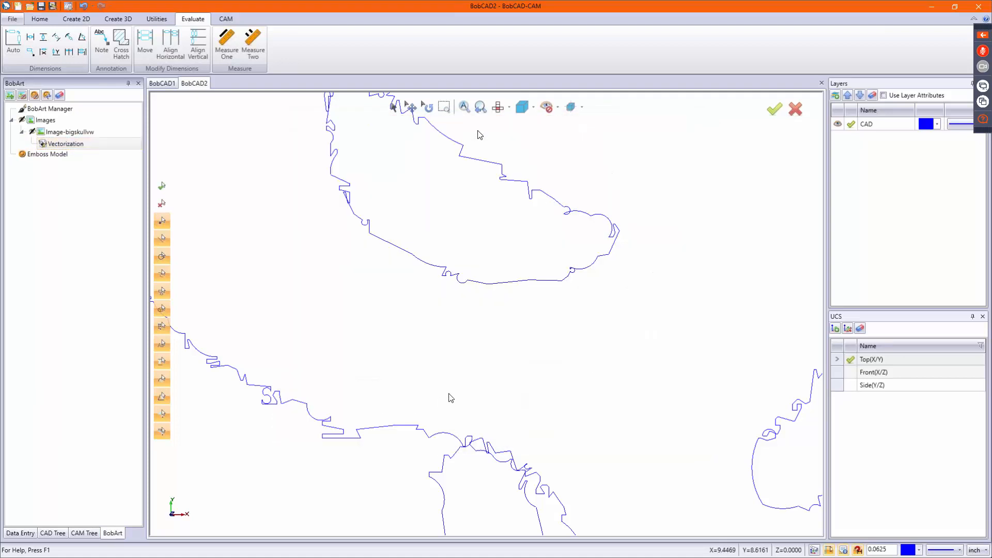
scroll(472, 356, down, 7)
scroll(479, 324, down, 3)
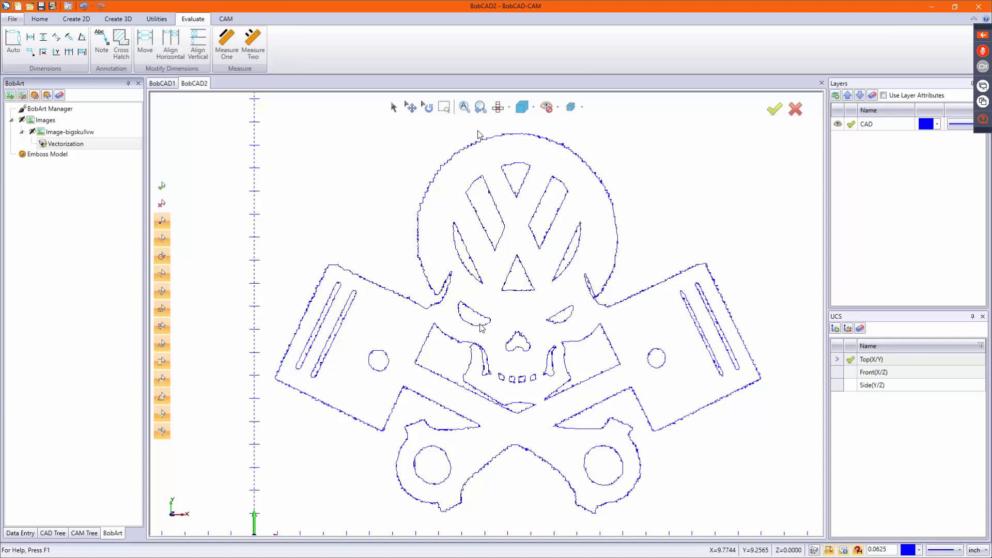
- Open the online BobCAD-CAM Help from the program's support page
click(12, 19)
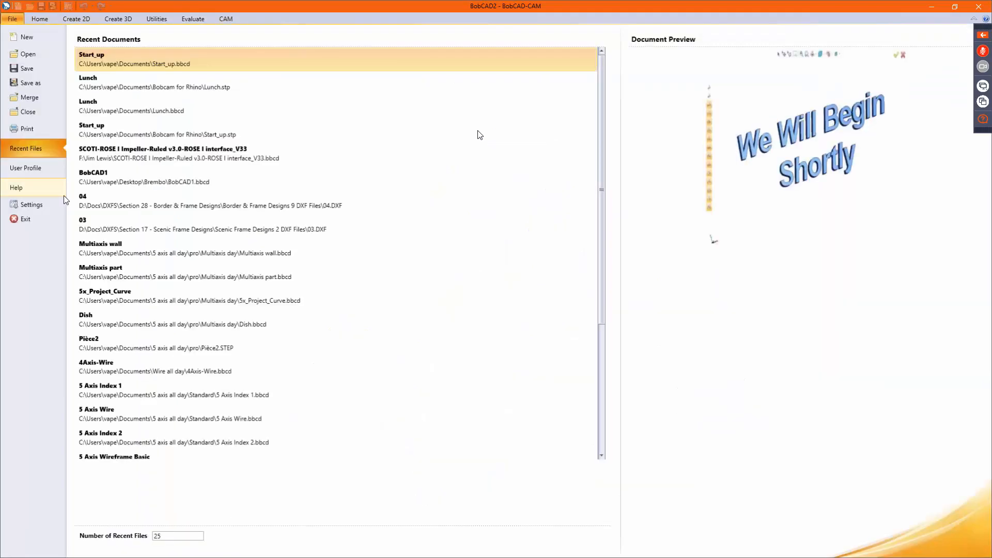
click(46, 191)
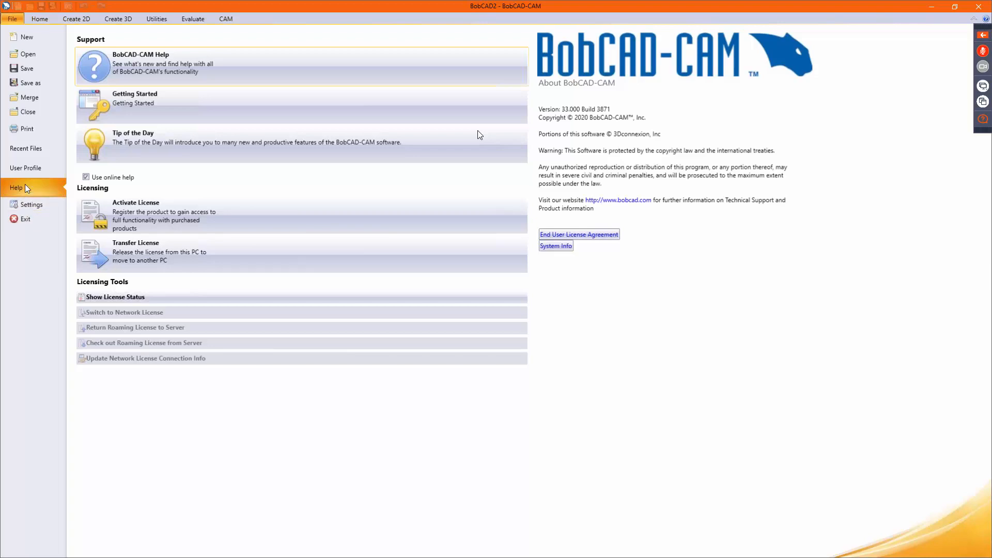
click(211, 64)
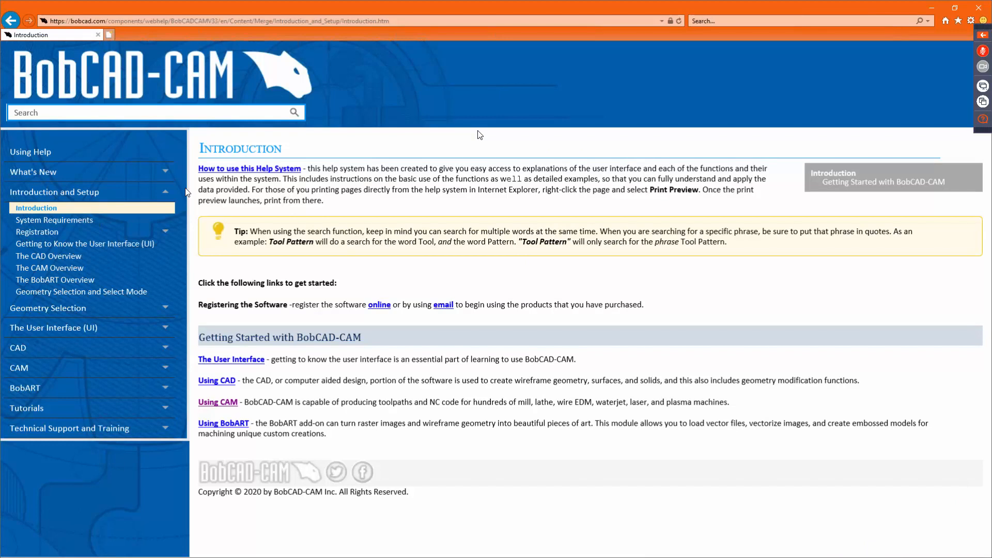
- Look through the BobART help topics and open the vectorizing example "How to Vectorize Using the Multi-Color Strategy"
click(101, 415)
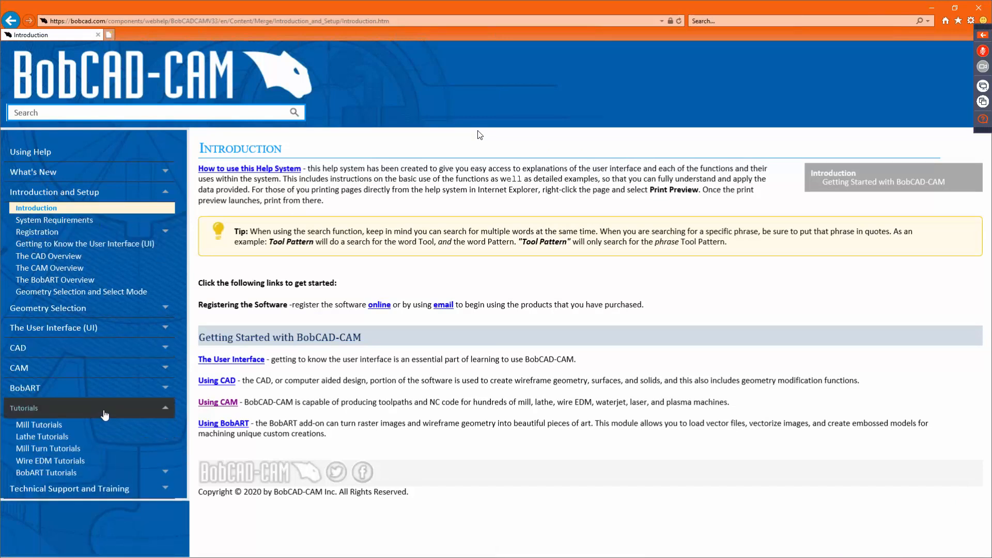
click(96, 476)
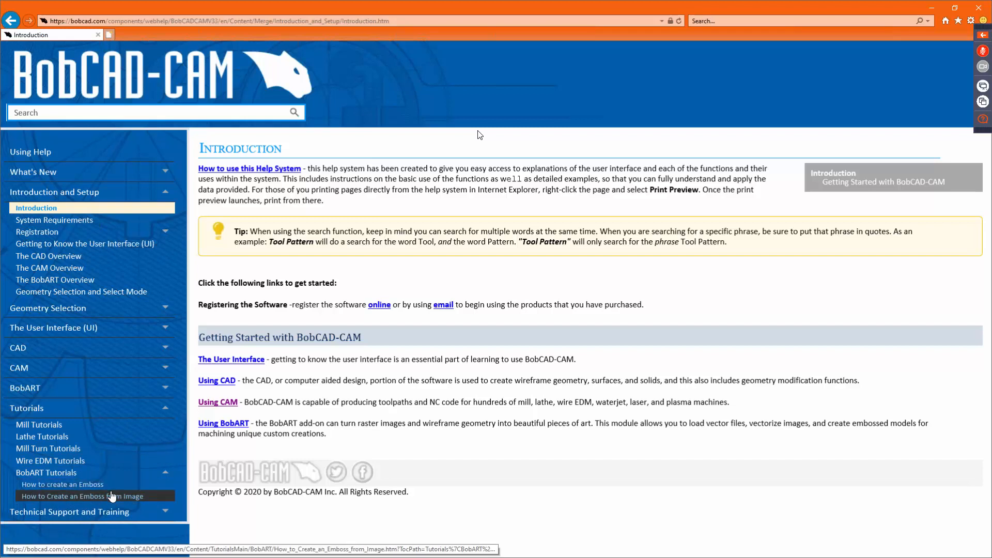
click(101, 388)
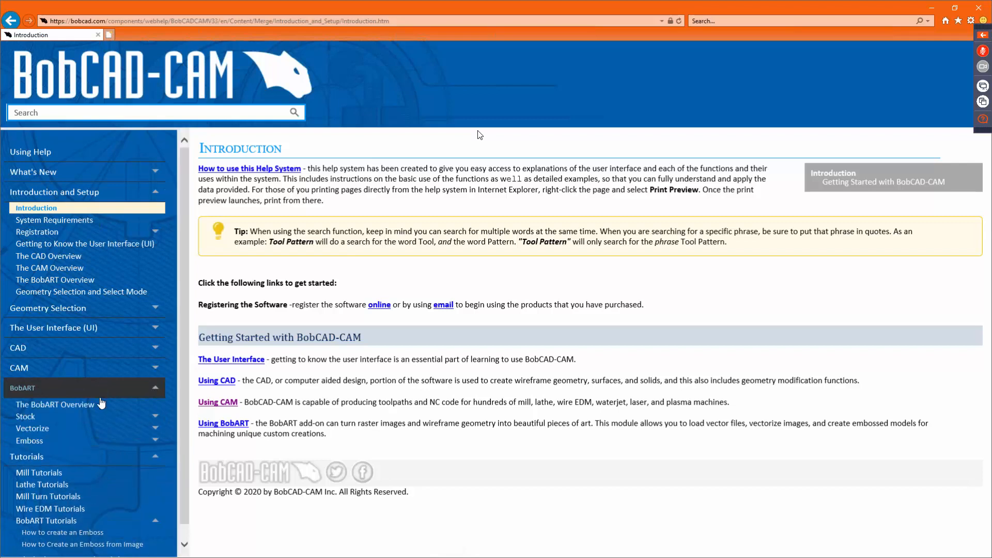
click(97, 428)
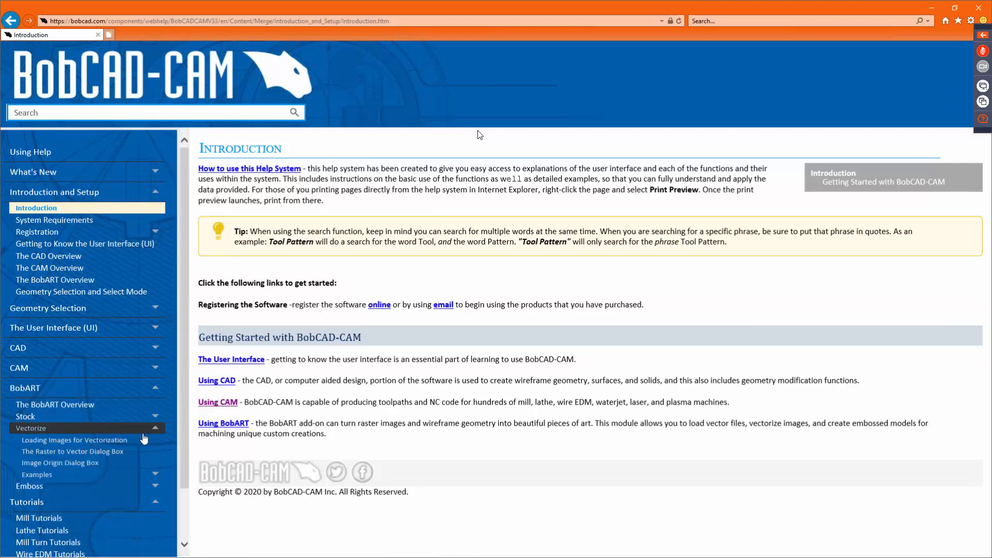
click(82, 477)
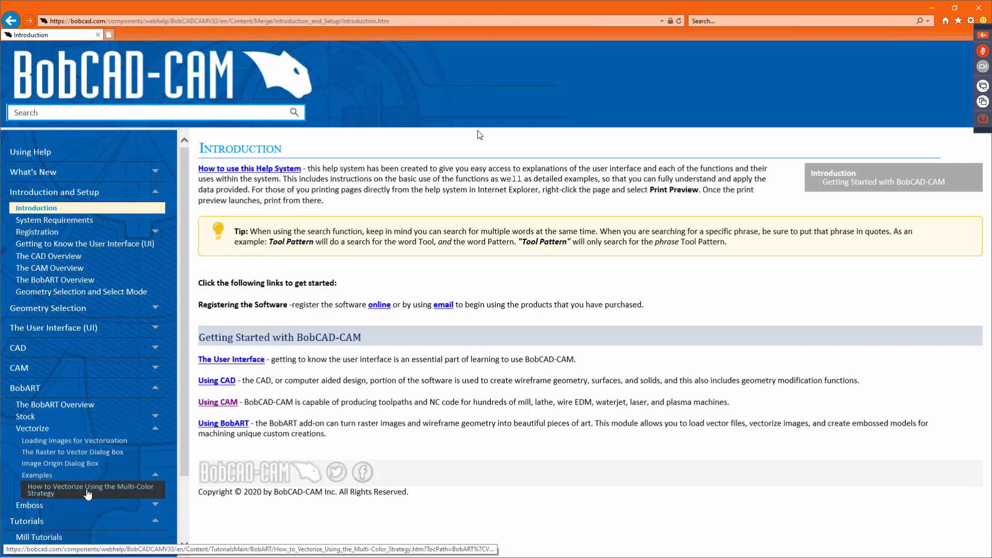
click(116, 493)
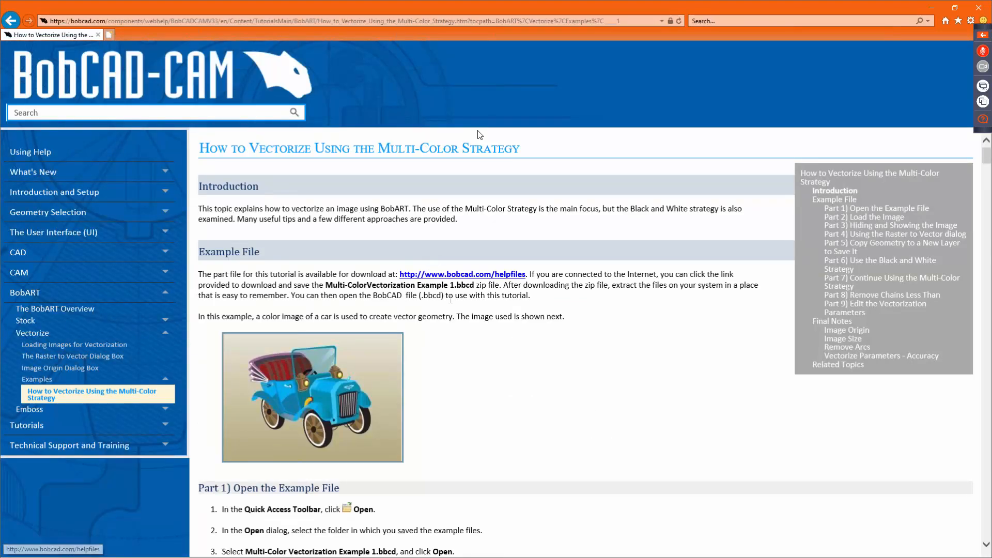
- Read through the multi-color vectorization tutorial, from the example file to Part 8 on removing short chains and its note on wheel contours
scroll(594, 350, down, 10)
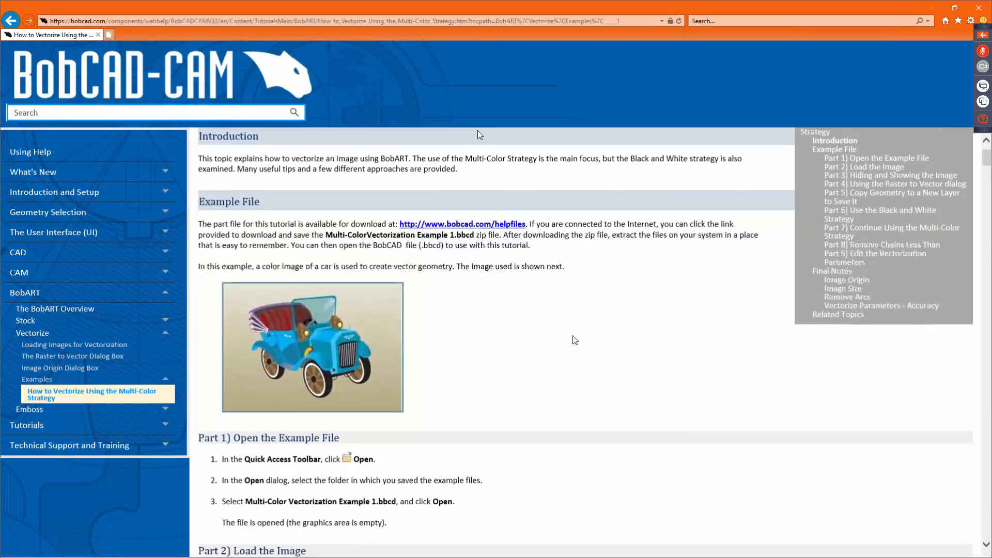
scroll(572, 340, down, 4)
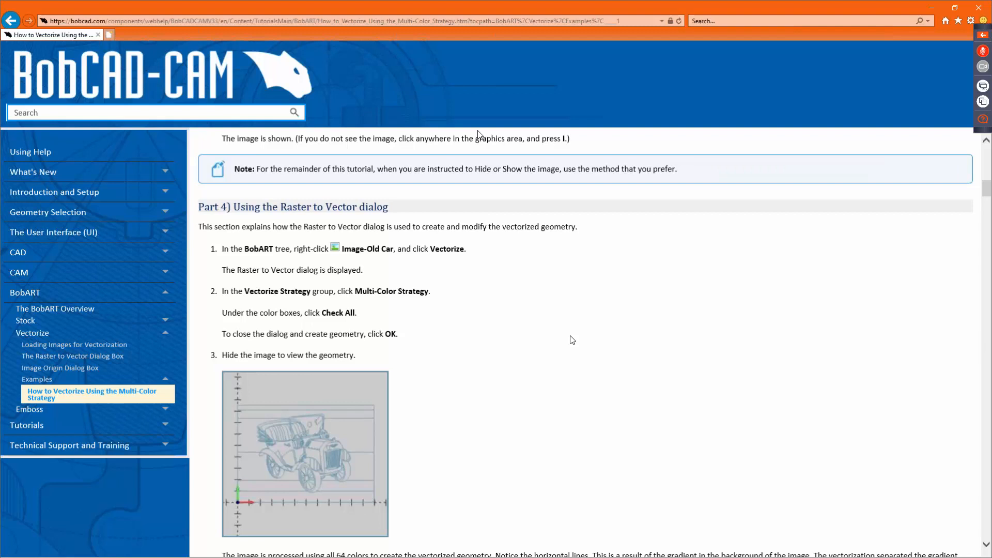
scroll(572, 346, down, 9)
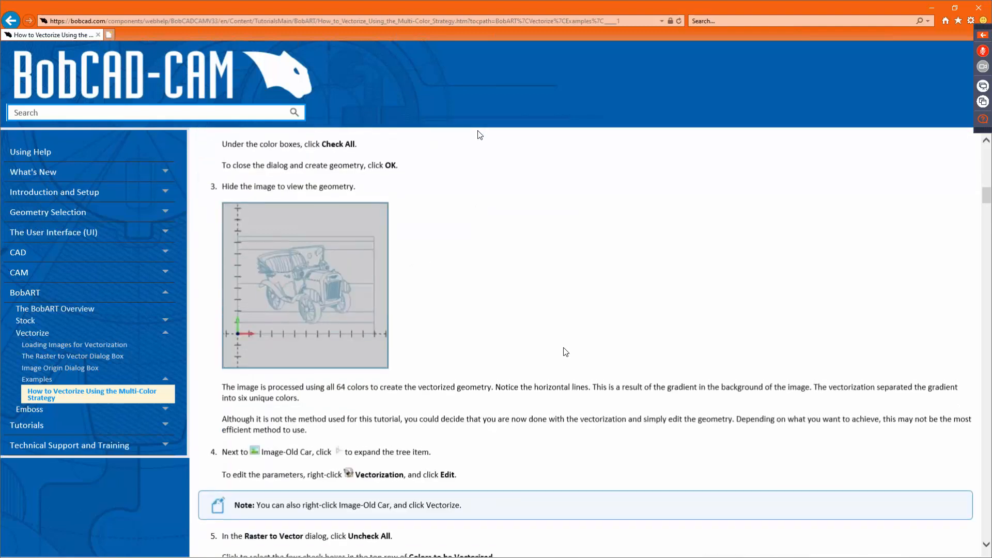
scroll(577, 380, down, 5)
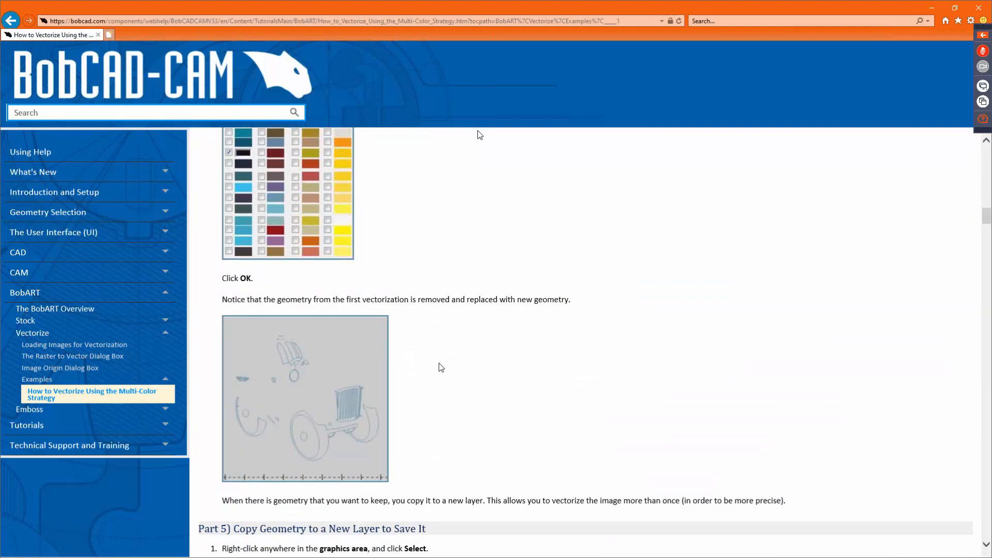
scroll(441, 368, down, 8)
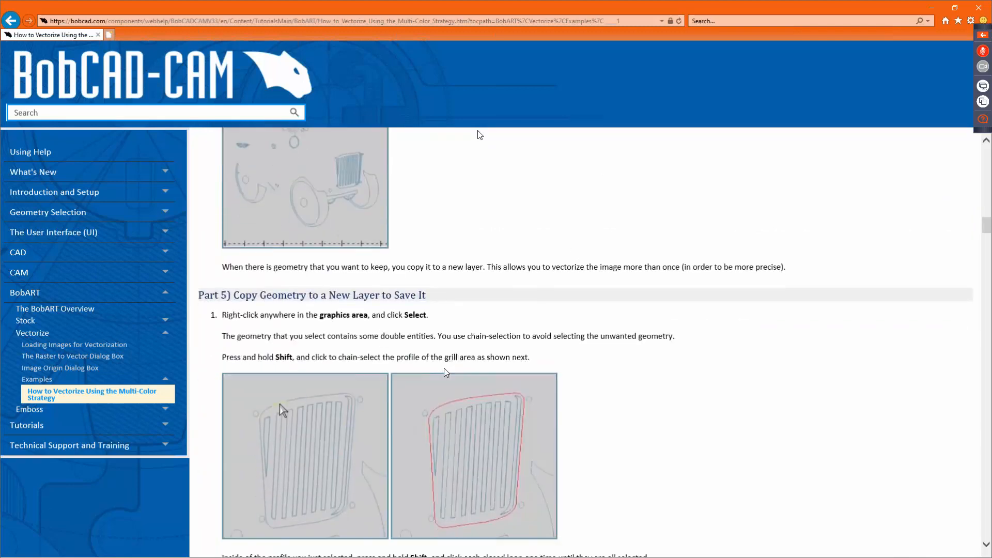
scroll(607, 433, down, 13)
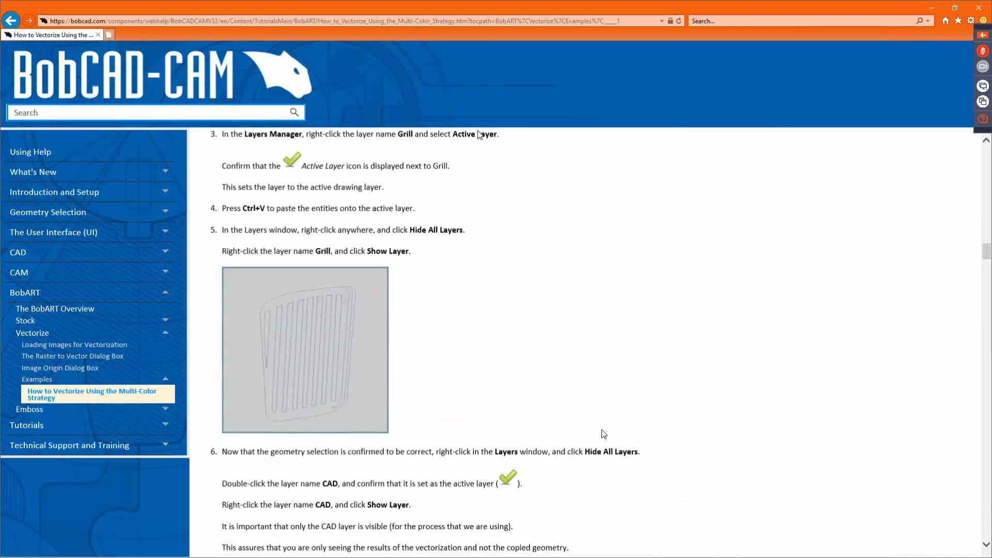
scroll(603, 434, down, 12)
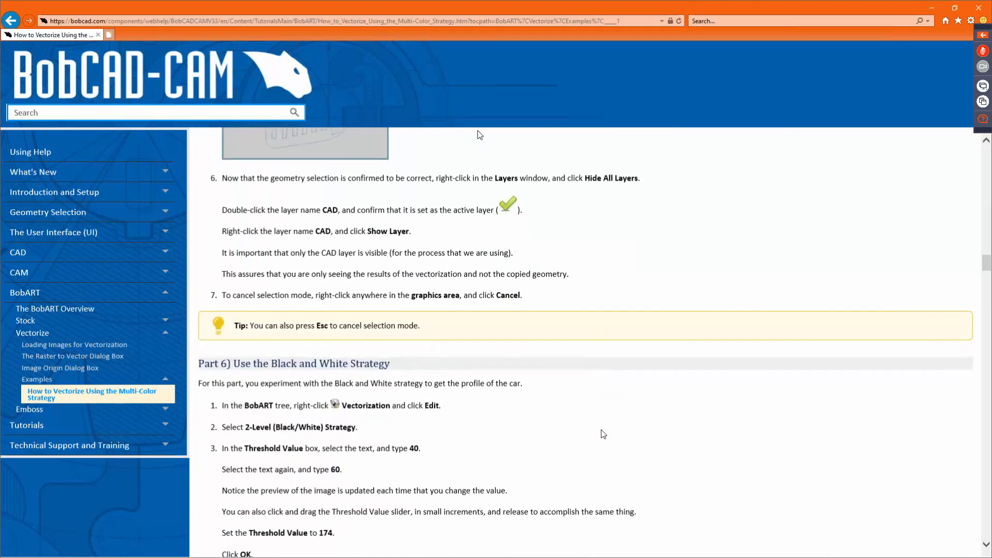
scroll(602, 434, down, 15)
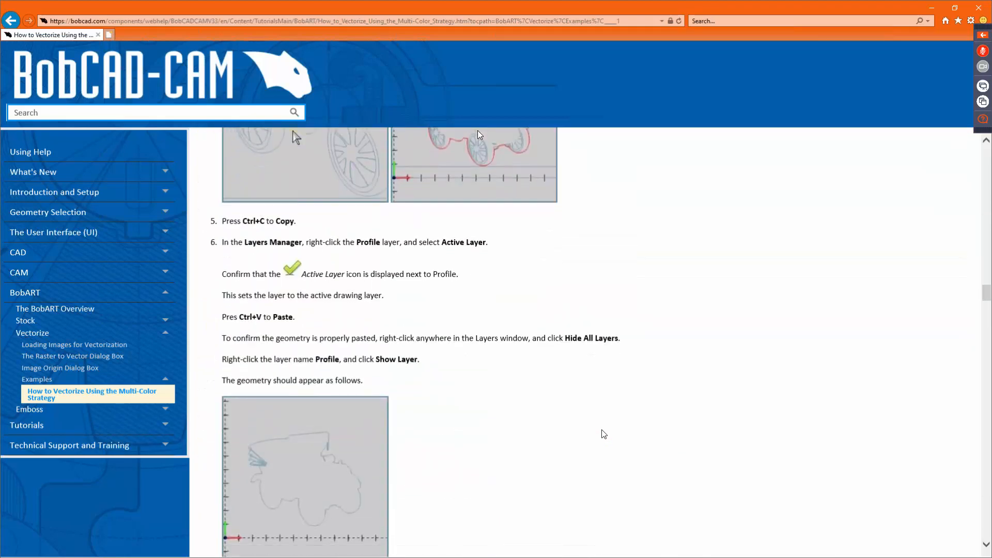
scroll(370, 358, down, 10)
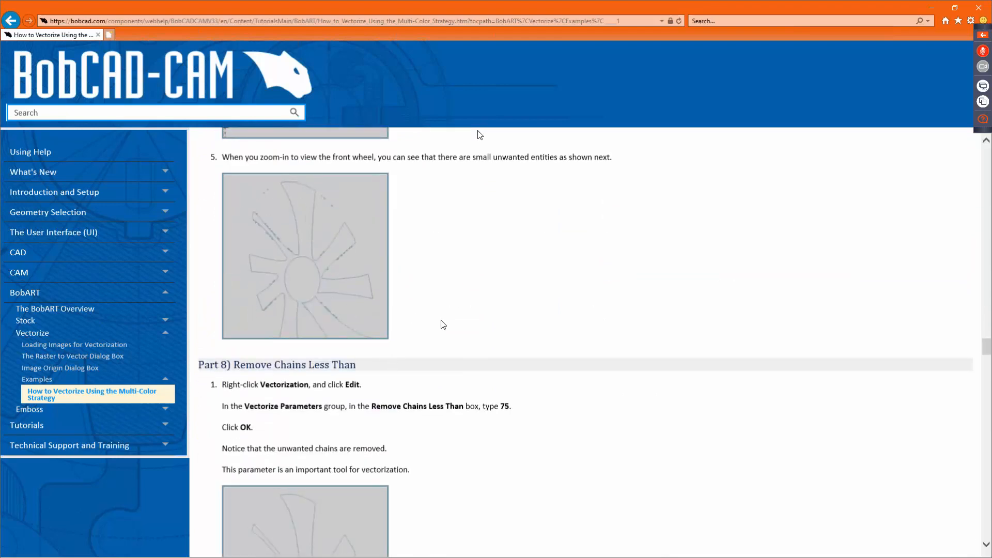
scroll(370, 392, down, 3)
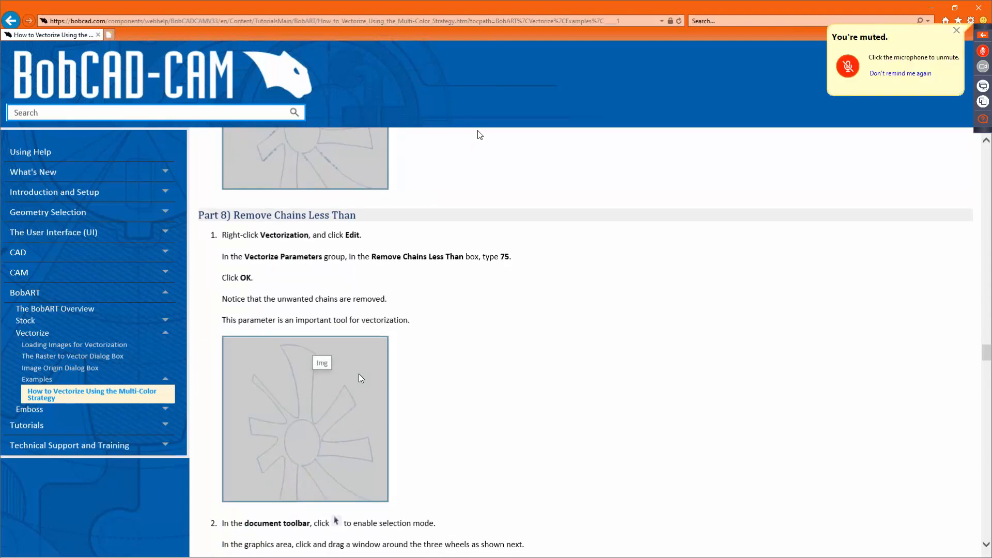
scroll(365, 400, down, 6)
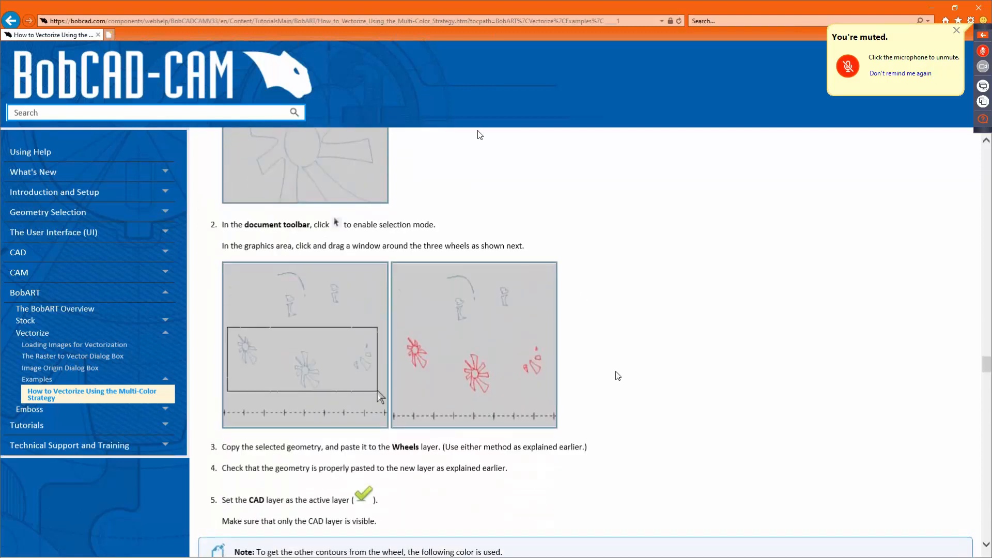
scroll(617, 375, down, 6)
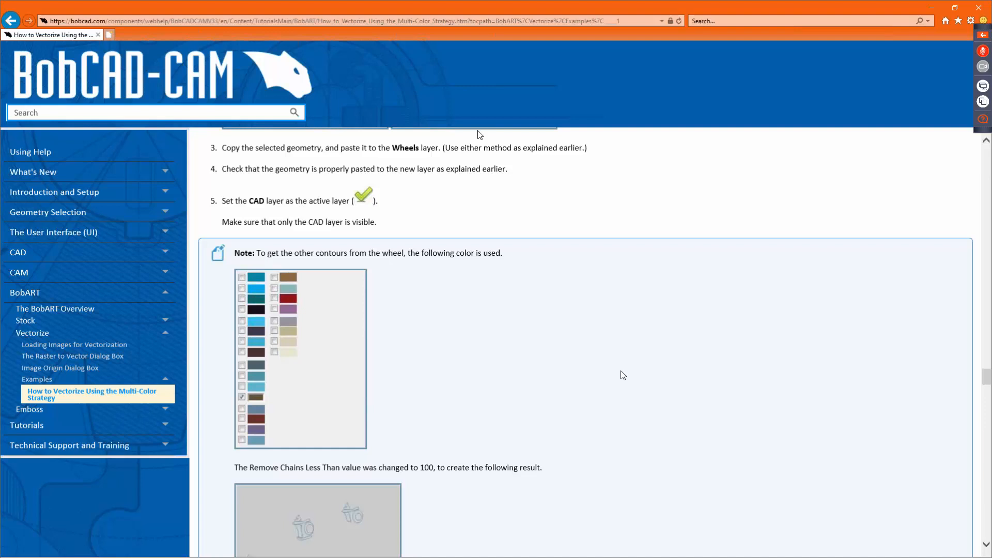
- Switch back to BobCAD-CAM and close the BobCAD2 skull drawing, leaving the Batman logo drawing open
click(931, 8)
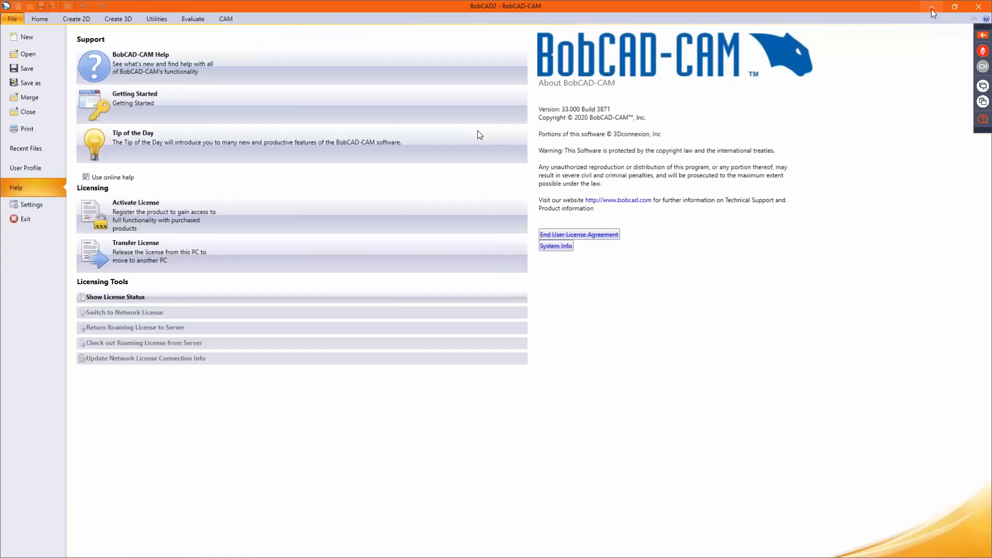
click(40, 18)
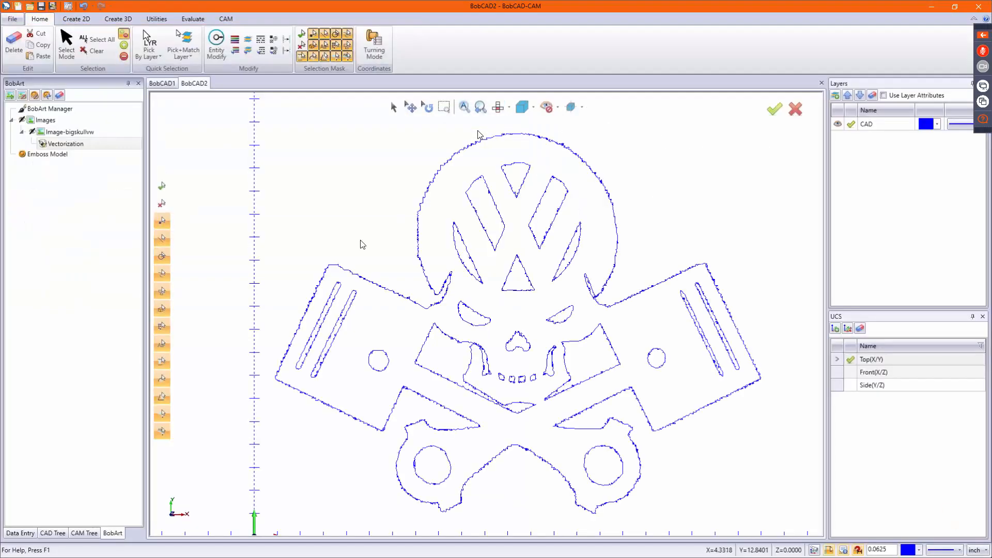
click(821, 83)
click(529, 304)
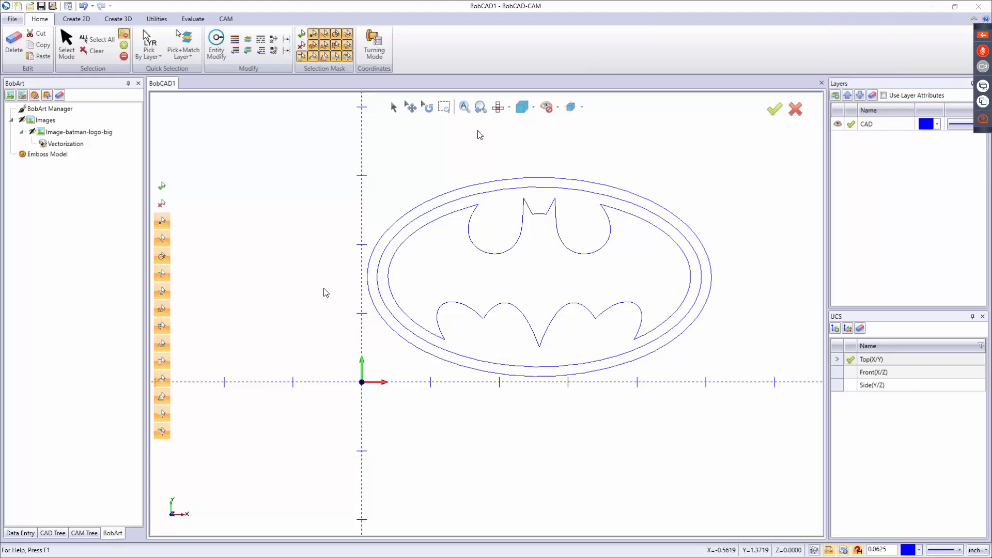
- Create a milling job on the BC_3x_Mill machine with the Stock Wizard and continue to the stock definition without selecting workpiece geometry
click(83, 533)
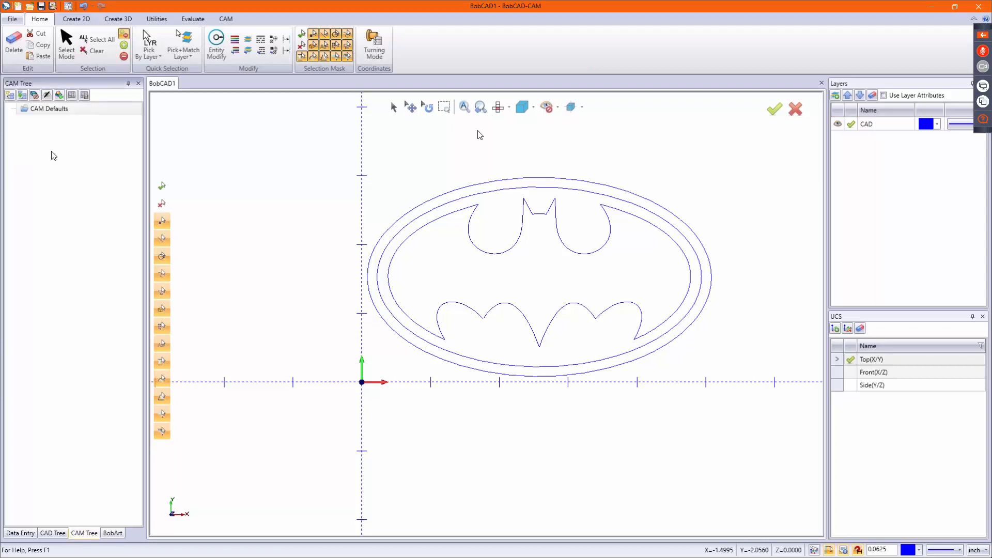
right_click(45, 109)
click(51, 115)
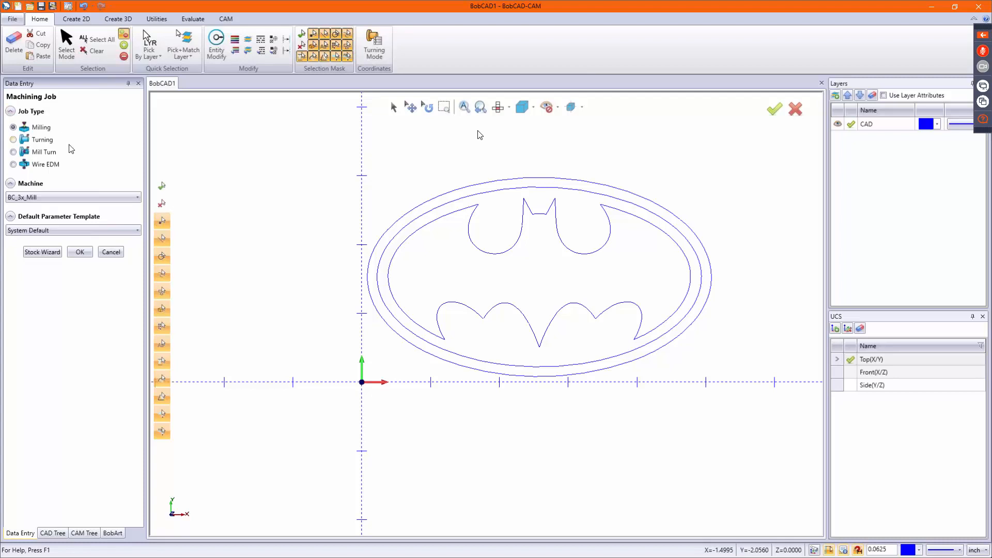
click(54, 254)
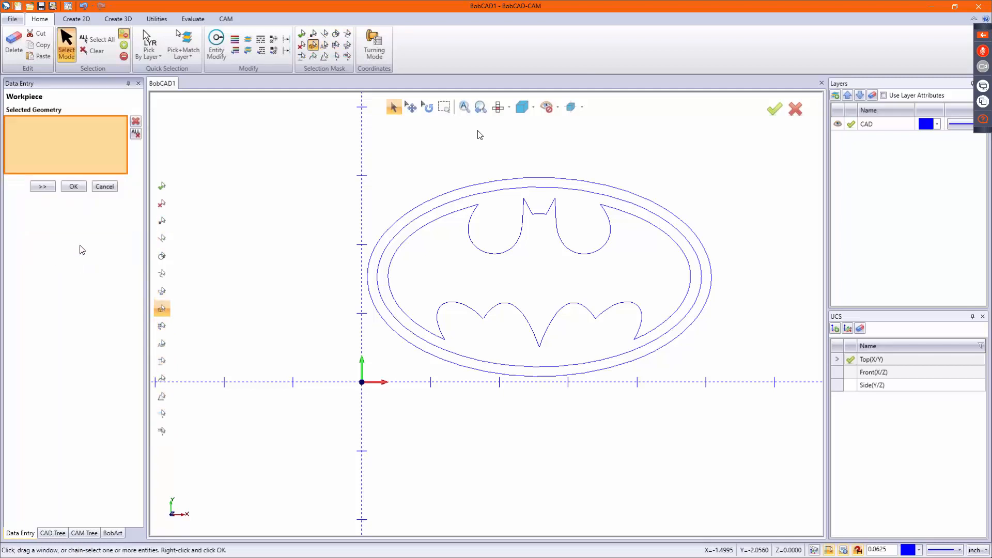
click(42, 186)
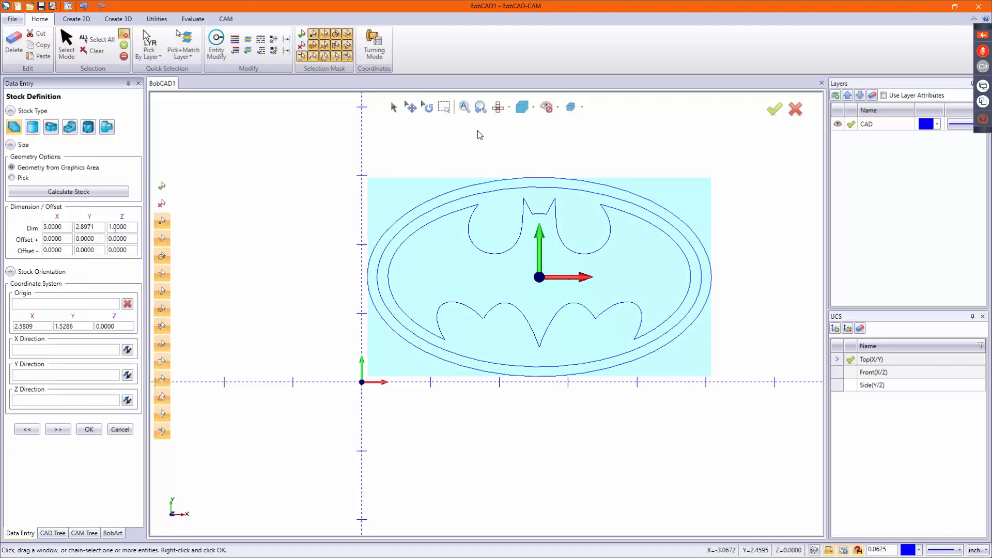
- Set the rectangular stock's dimensions around the Batman logo to 5.5 inches in X and 3.5 inches in Y
double_click(105, 227)
text(3.5)
key(Tab)
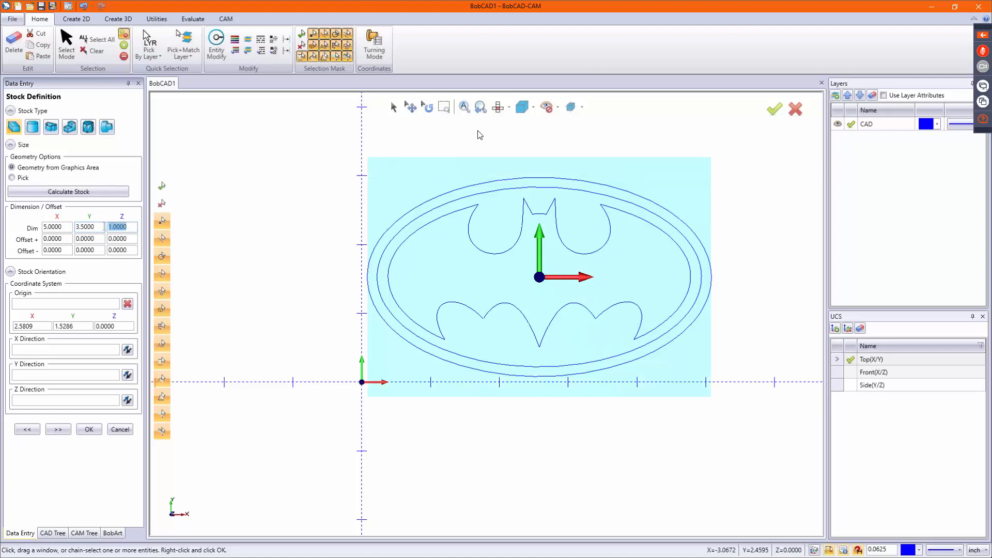
double_click(67, 226)
text(5.5)
key(Tab)
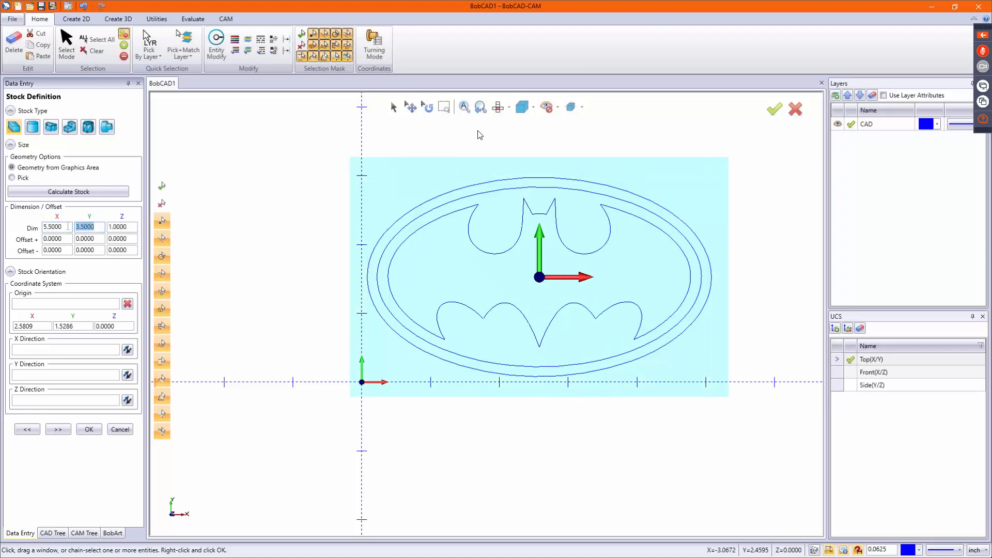
- Place the machine setup origin at the stock's lower-left corner and finish the job setup
click(58, 430)
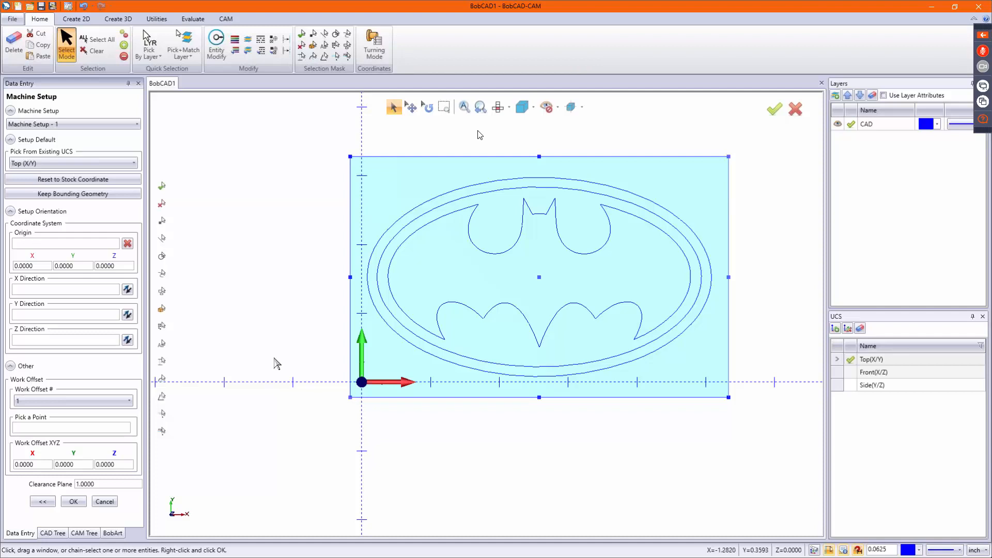
click(84, 244)
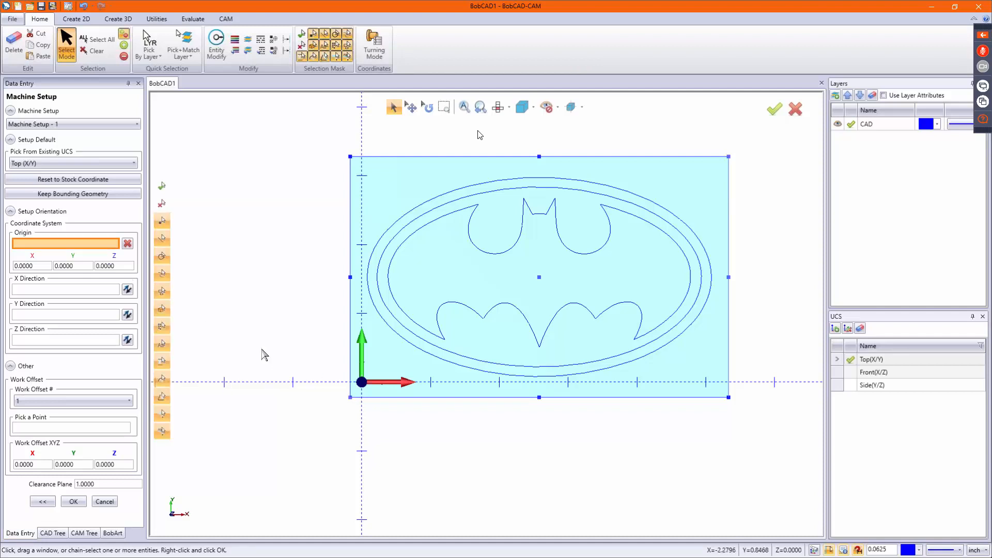
click(365, 398)
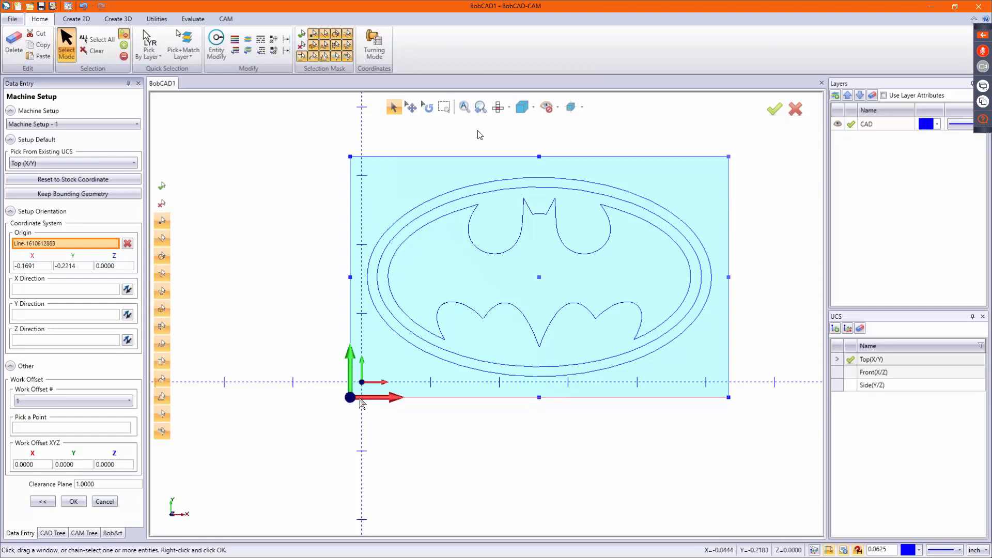
click(72, 502)
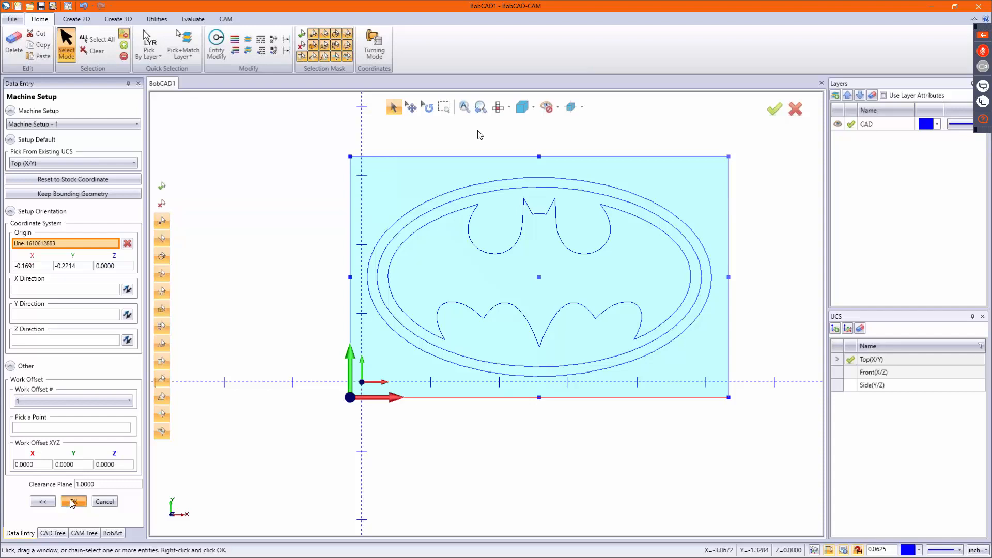
- Add a Mill V-Carve feature to Machine Setup - 1 using the inner bat outline as its geometry
right_click(76, 189)
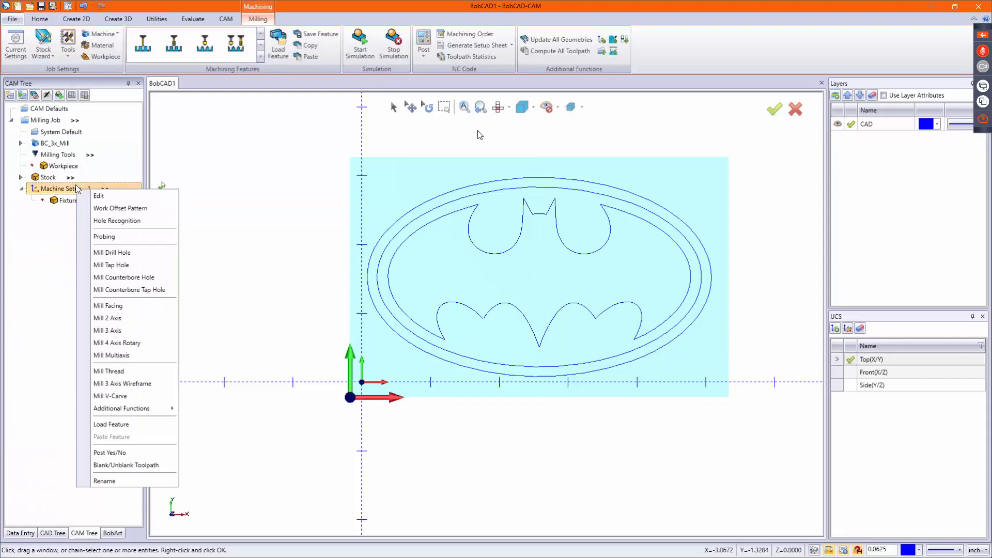
click(141, 396)
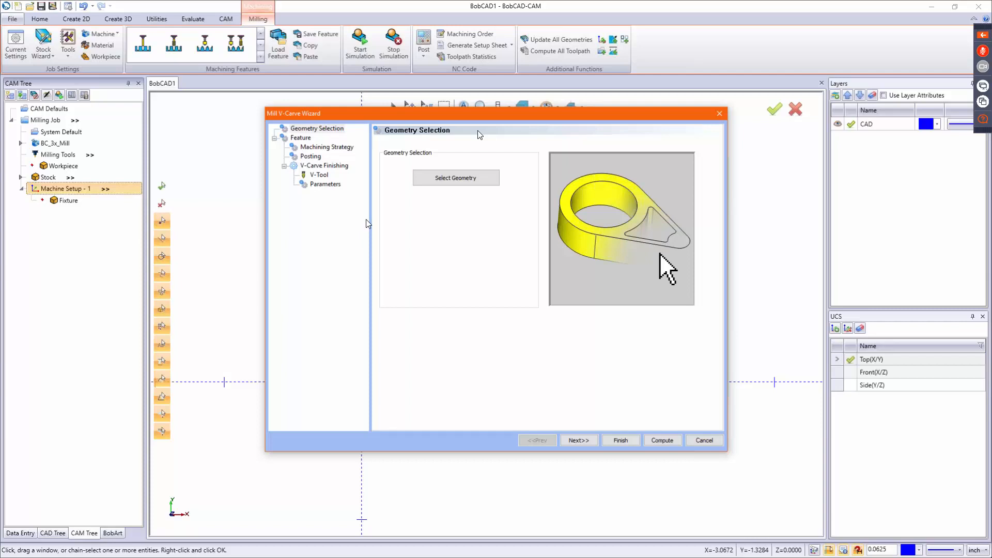
click(456, 178)
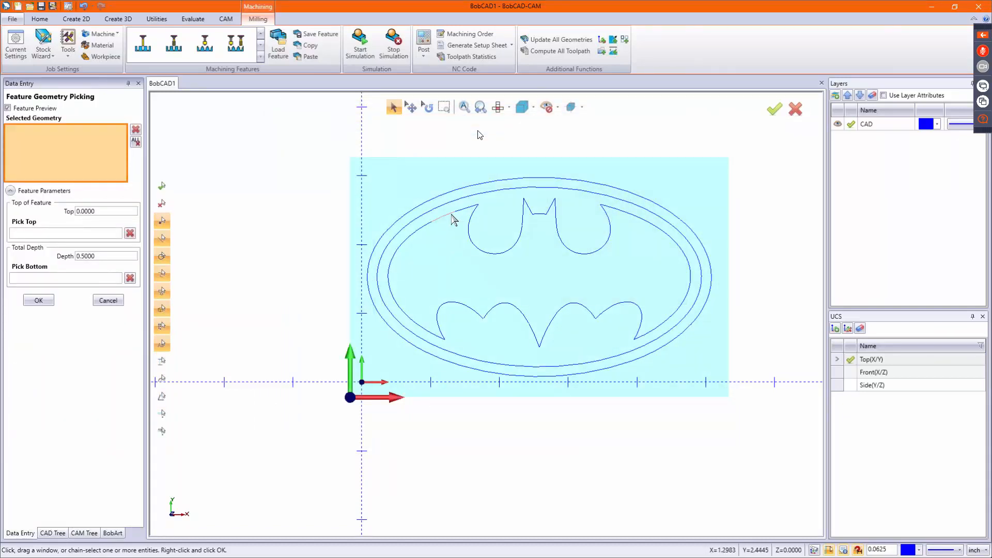
click(453, 219)
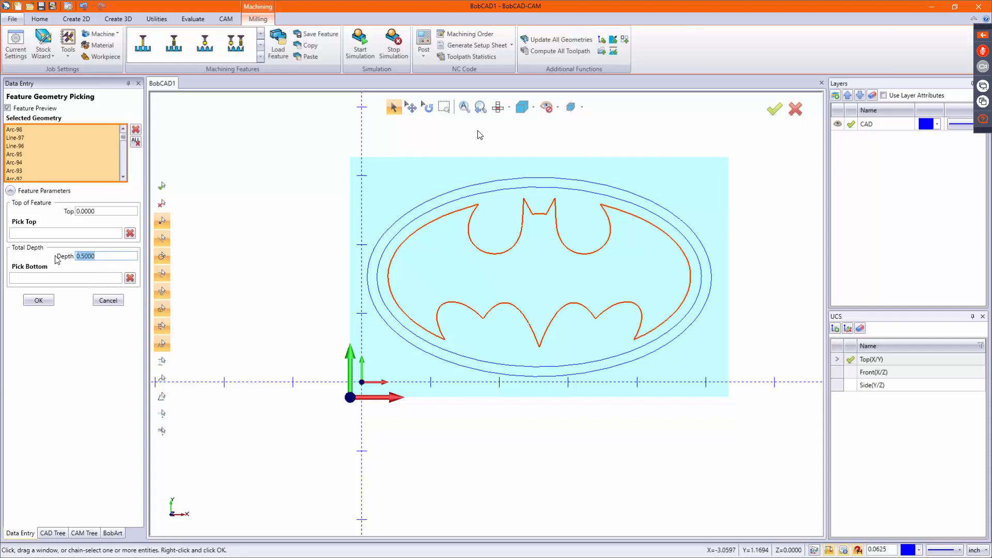
click(38, 300)
click(579, 440)
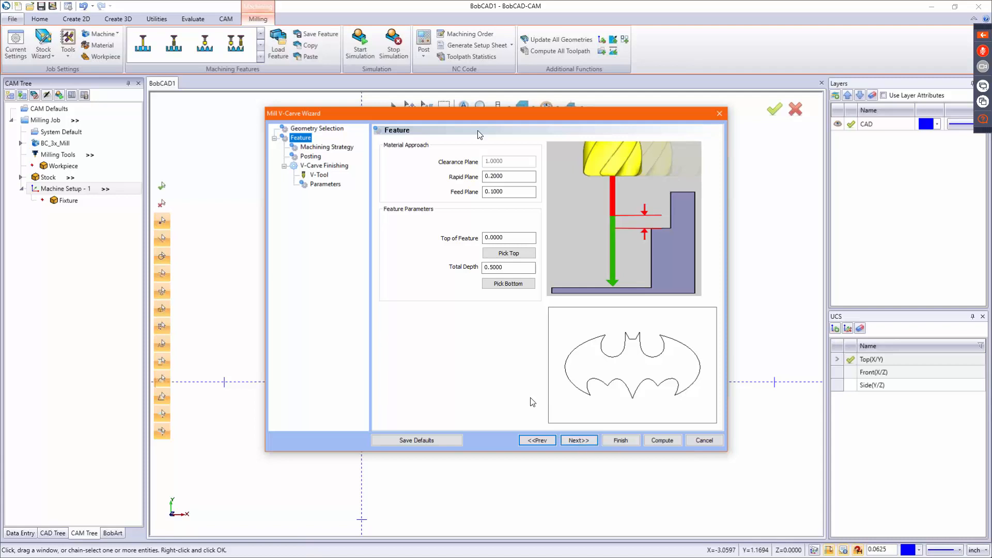
- Keep the 0.5 total depth, V-Carve Finishing as the only operation, and the 0.5-inch 90-degree V-tool, continuing to the finishing parameters
click(523, 266)
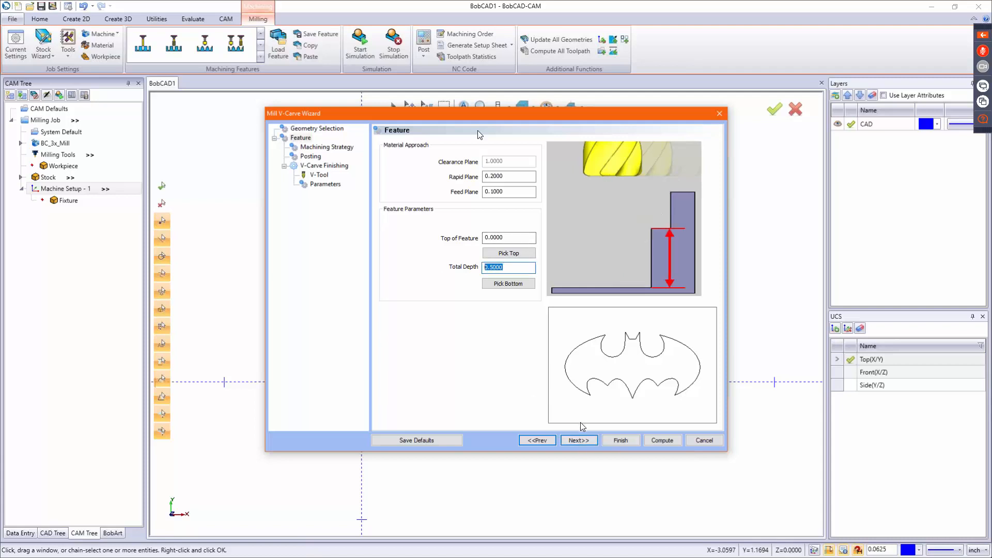
click(575, 446)
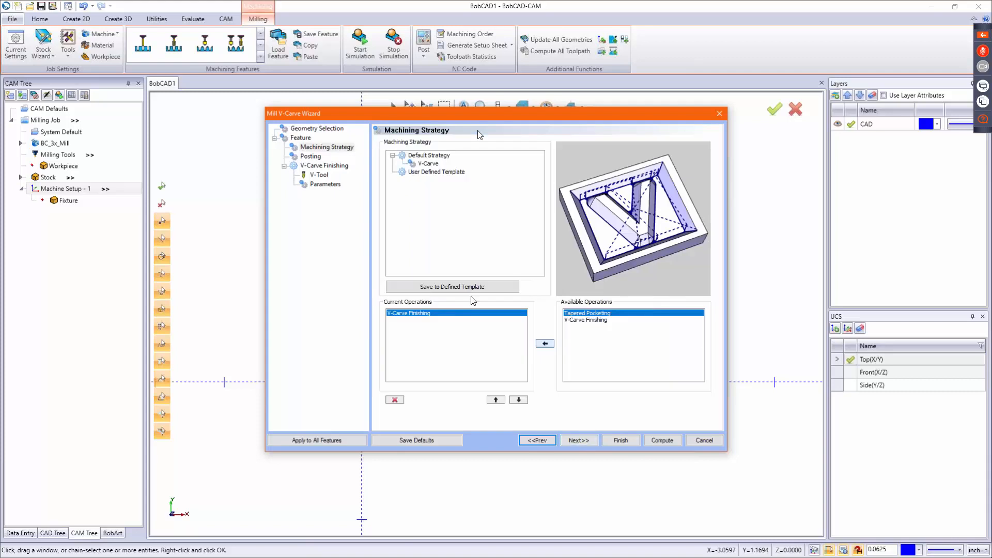
click(609, 314)
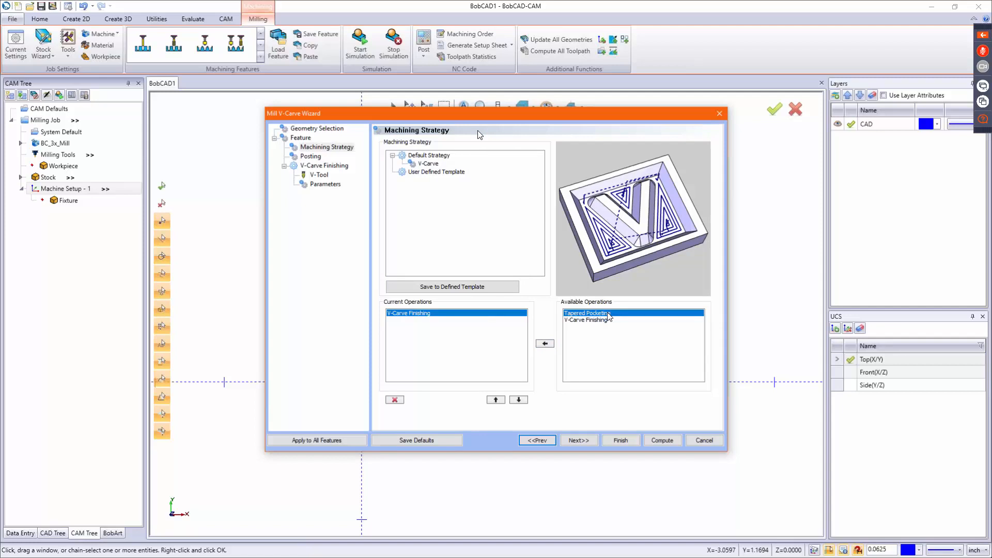
click(572, 444)
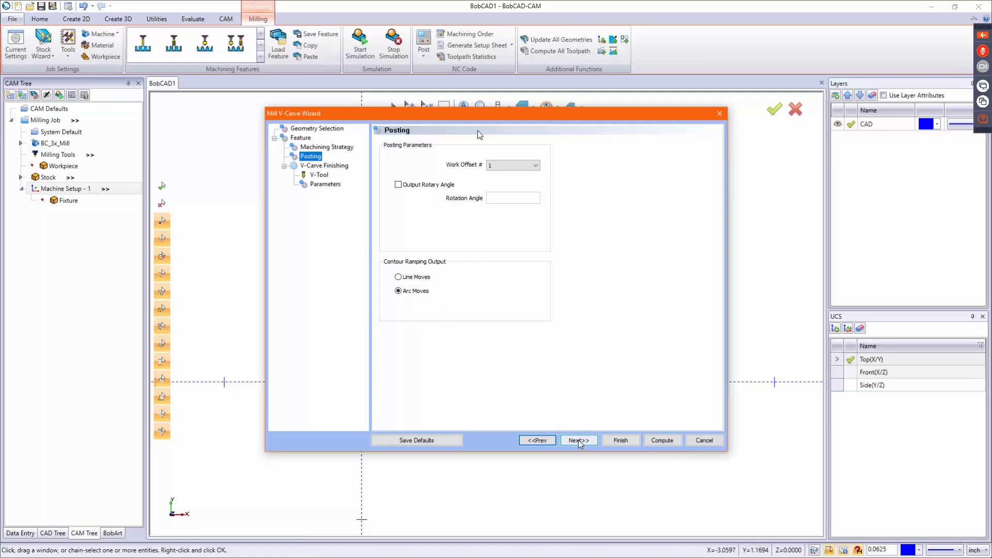
click(578, 440)
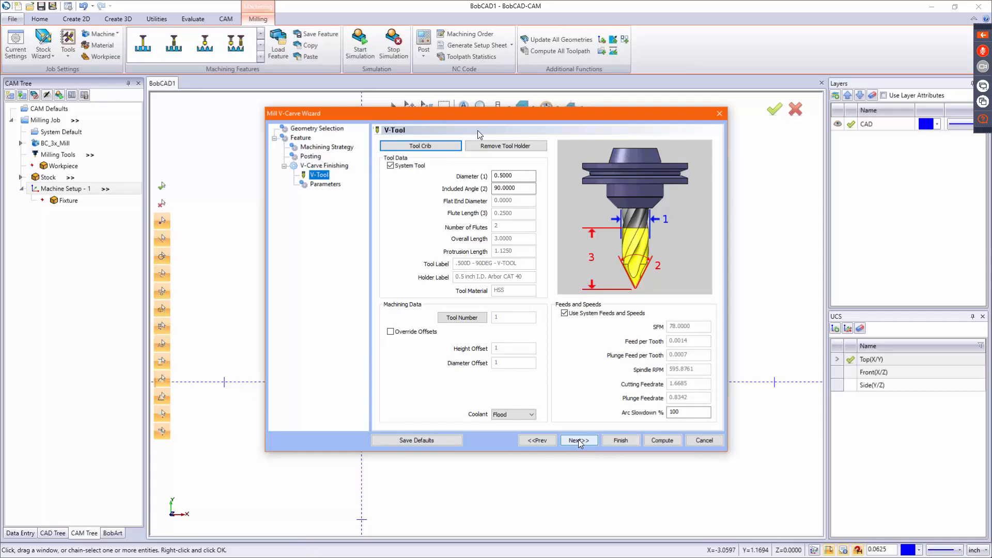
click(578, 440)
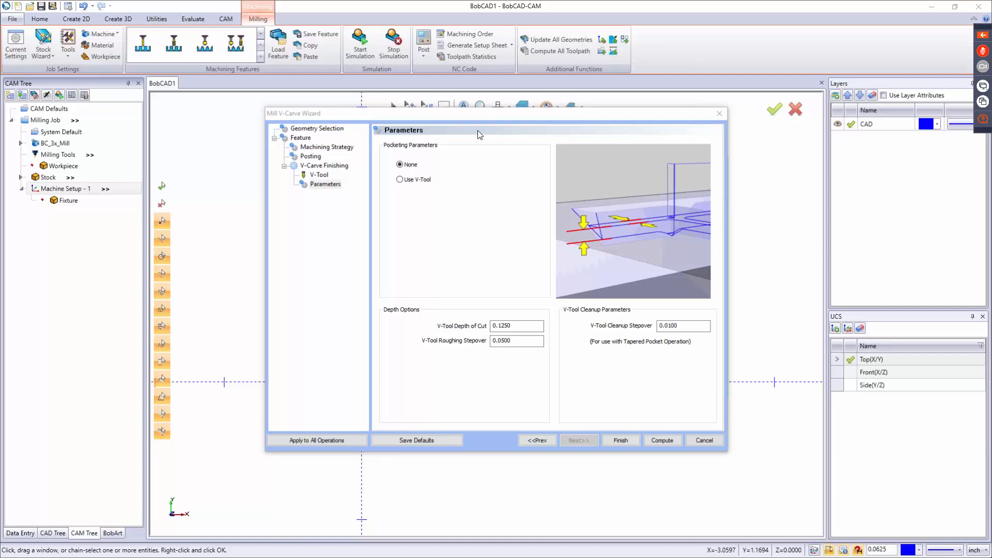
- Keep the V-tool depth of cut at 0.125, roughing stepover at 0.05 and cleanup stepover at 0.01, and compute the toolpath
click(499, 327)
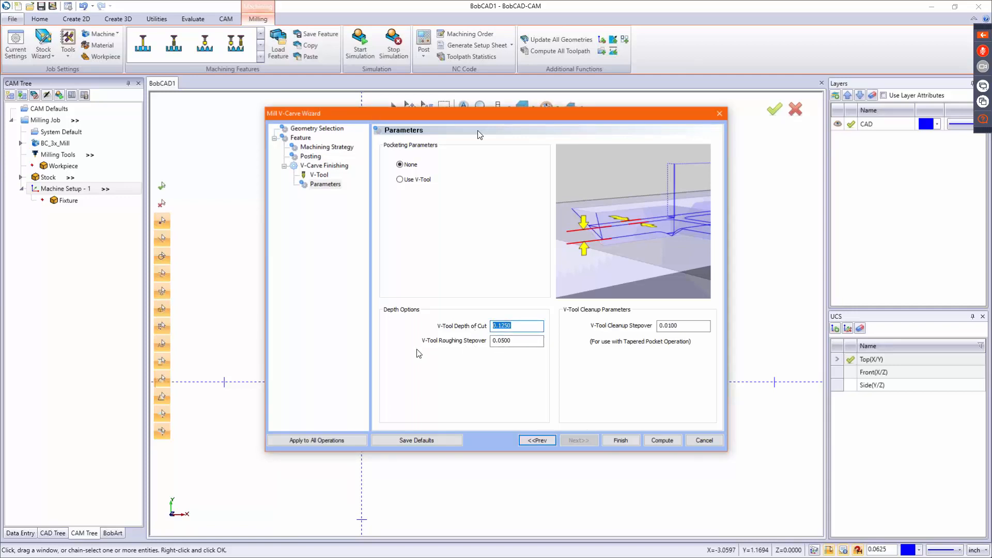
click(533, 344)
click(690, 326)
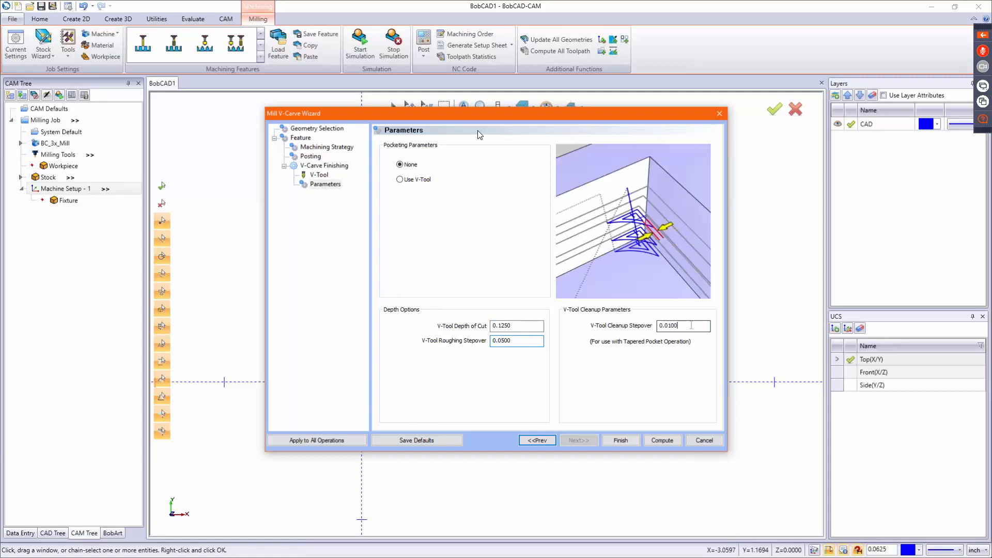
click(661, 439)
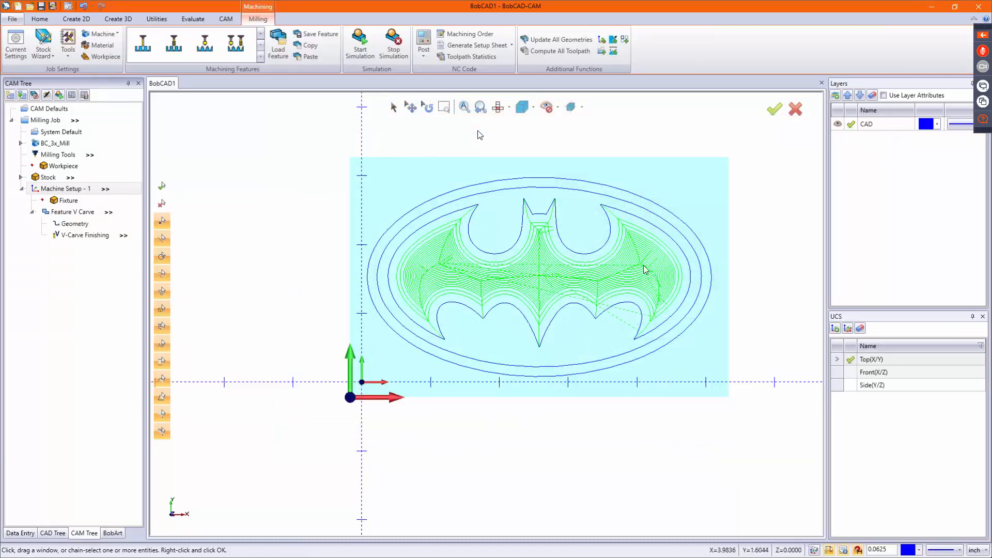
- View the toolpath against the stock from the front and set the stock's Z dimension to 0.5 inches
middle_drag(547, 344, 354, 281)
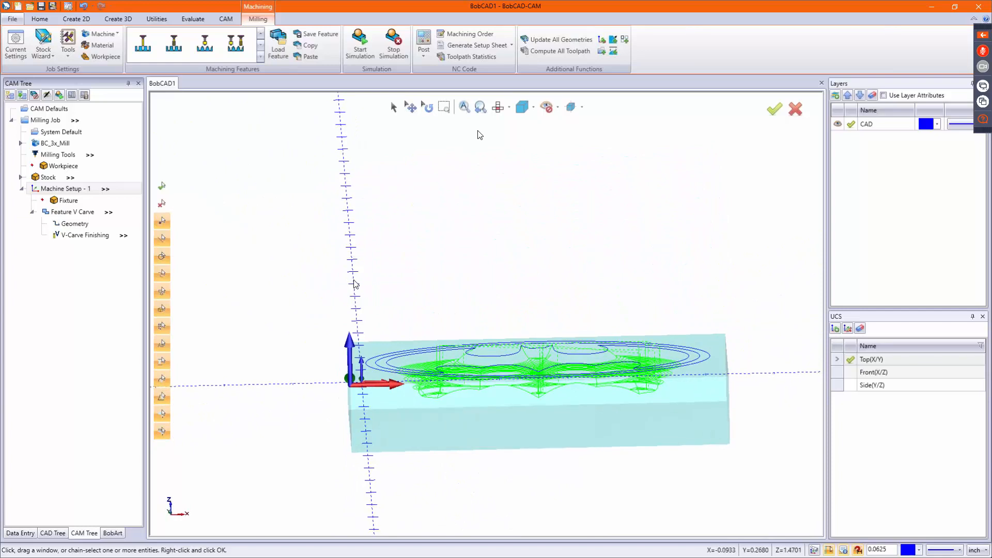
key(t)
key(f)
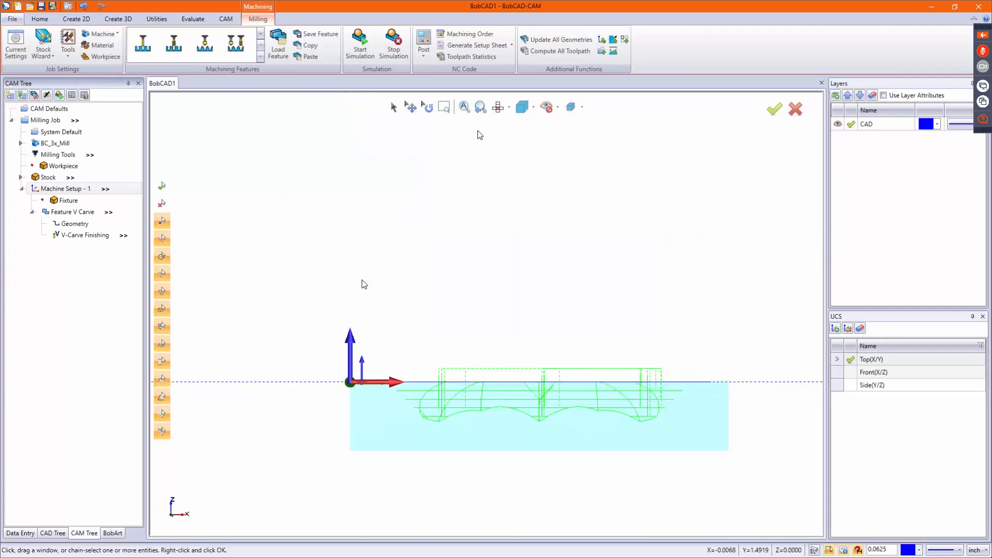
click(48, 177)
right_click(52, 177)
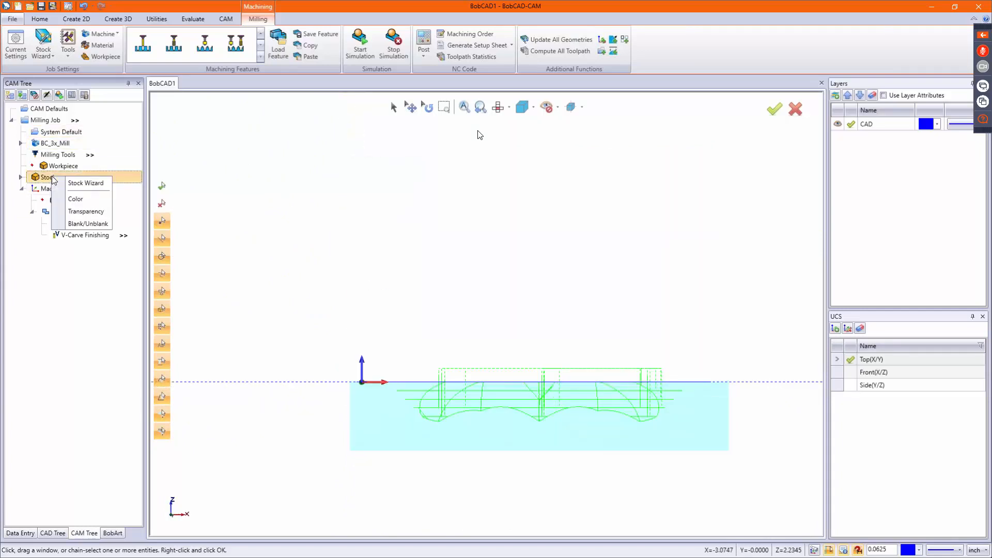
click(82, 183)
double_click(123, 228)
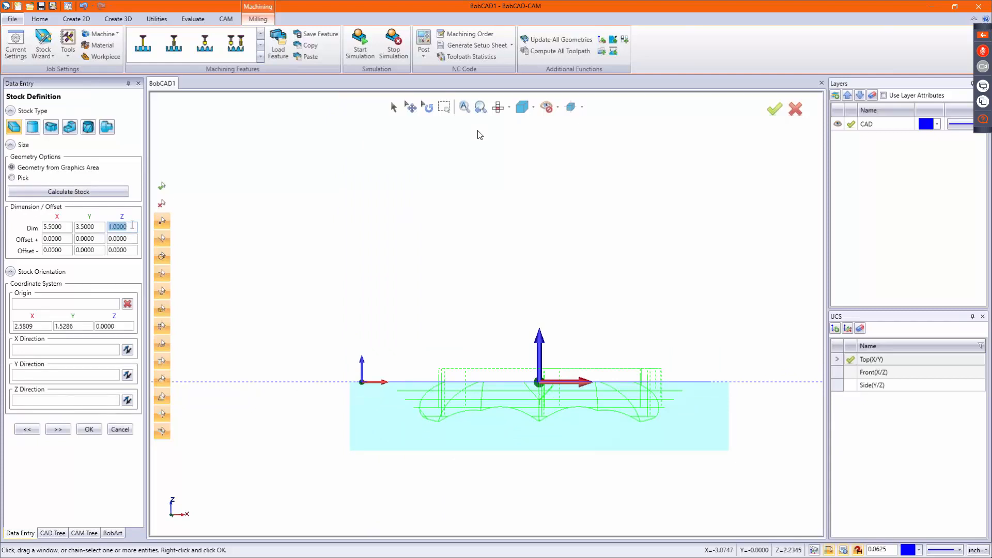
text(.5)
key(Tab)
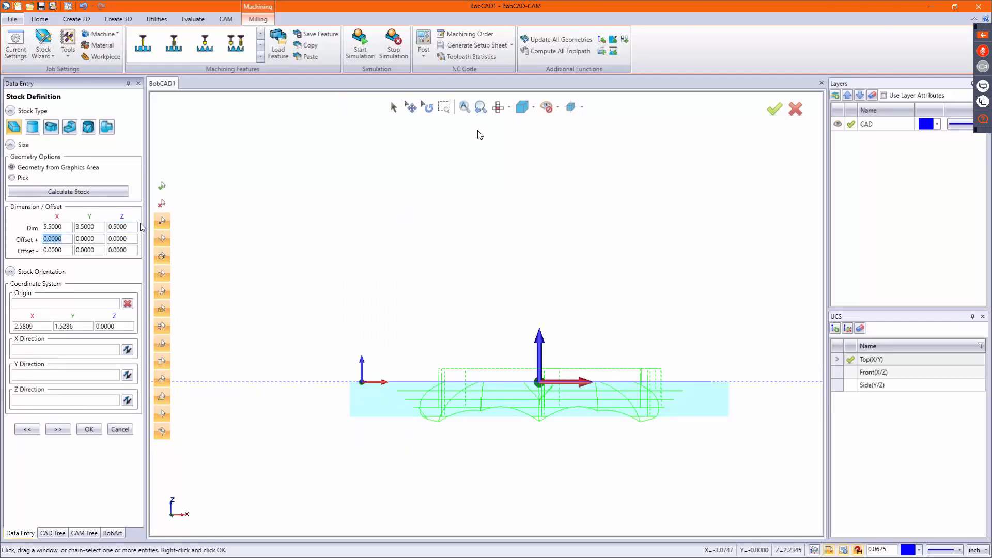
click(88, 429)
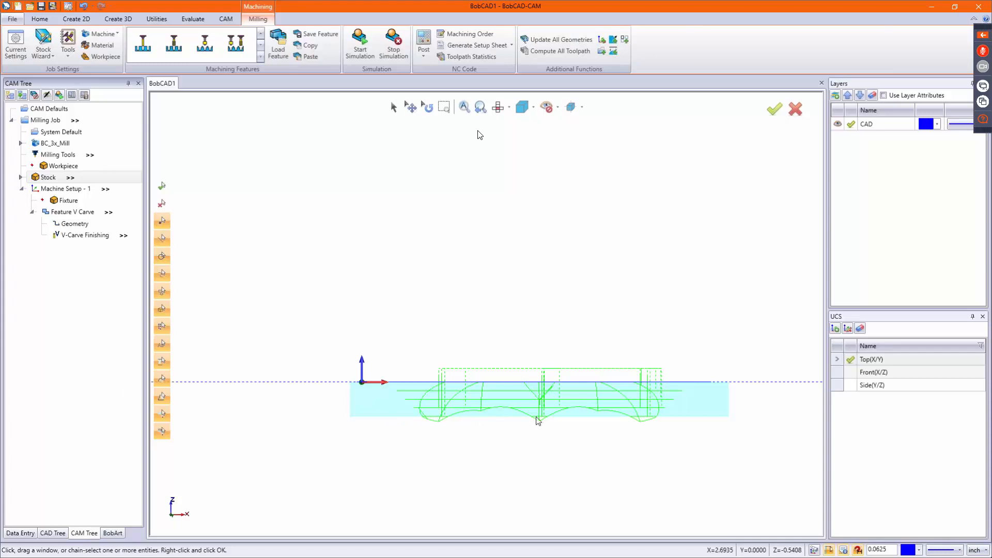
- Check the total depth in the V-Carve feature's settings and leave them without changes
right_click(85, 212)
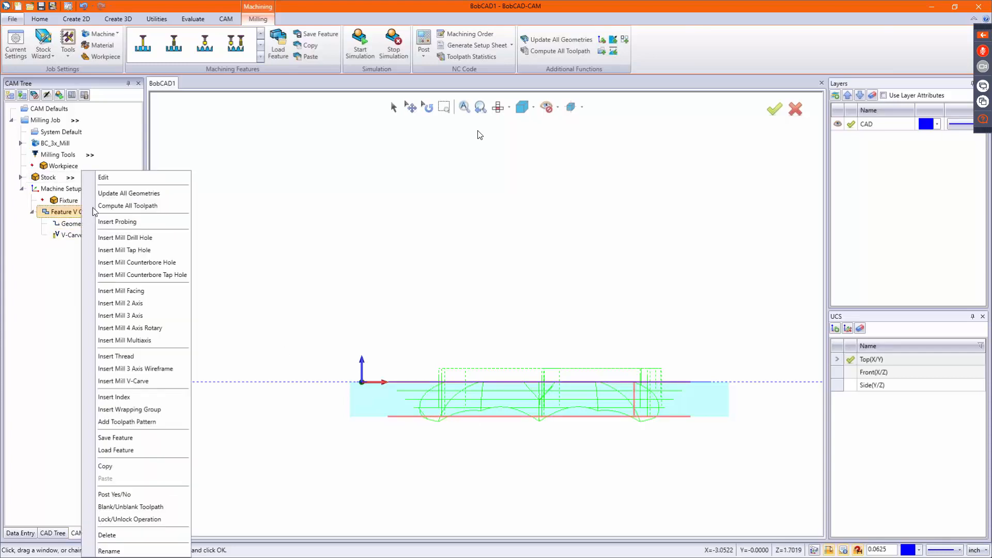
click(102, 175)
click(520, 268)
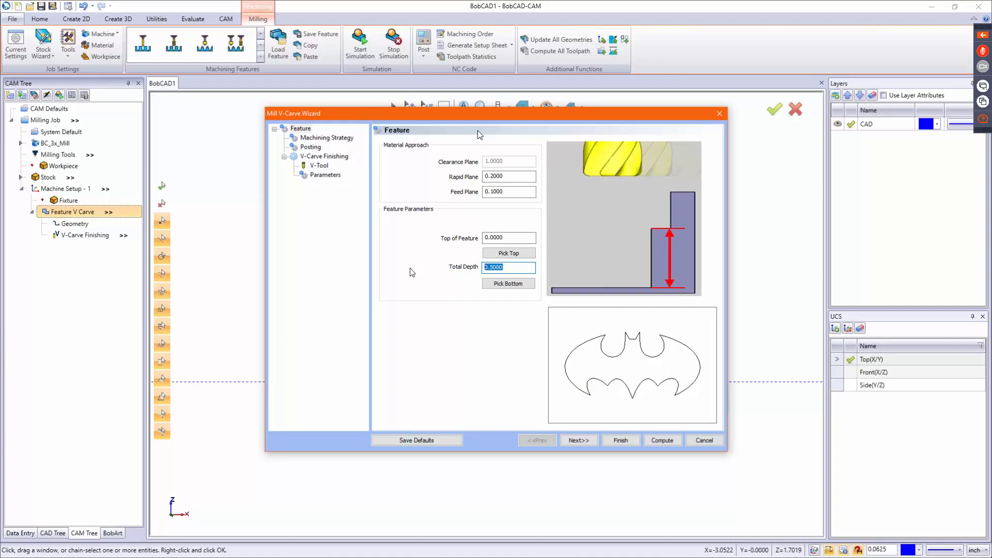
click(704, 440)
- Run the machining simulation of the V-Carve Finishing toolpath to its end and exit the simulation
click(360, 47)
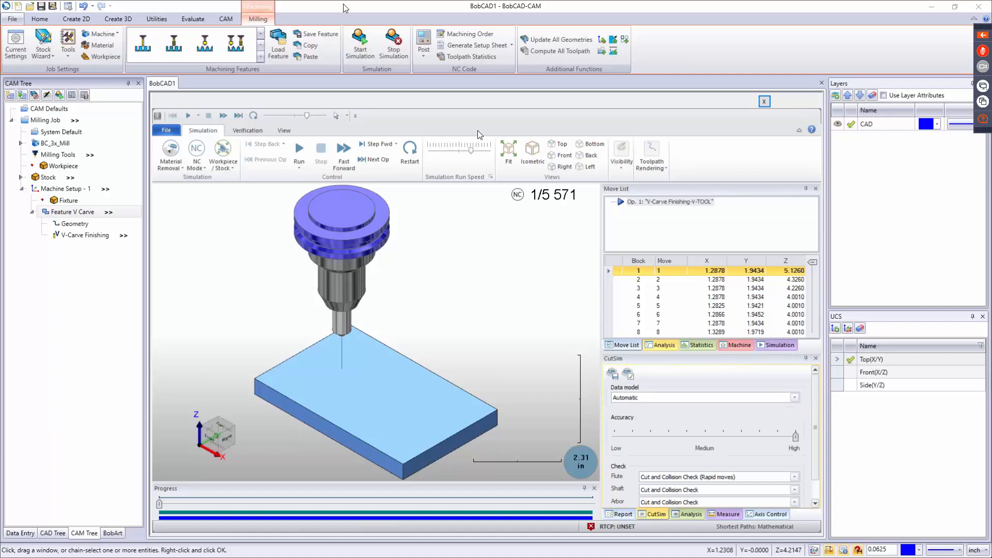
click(297, 151)
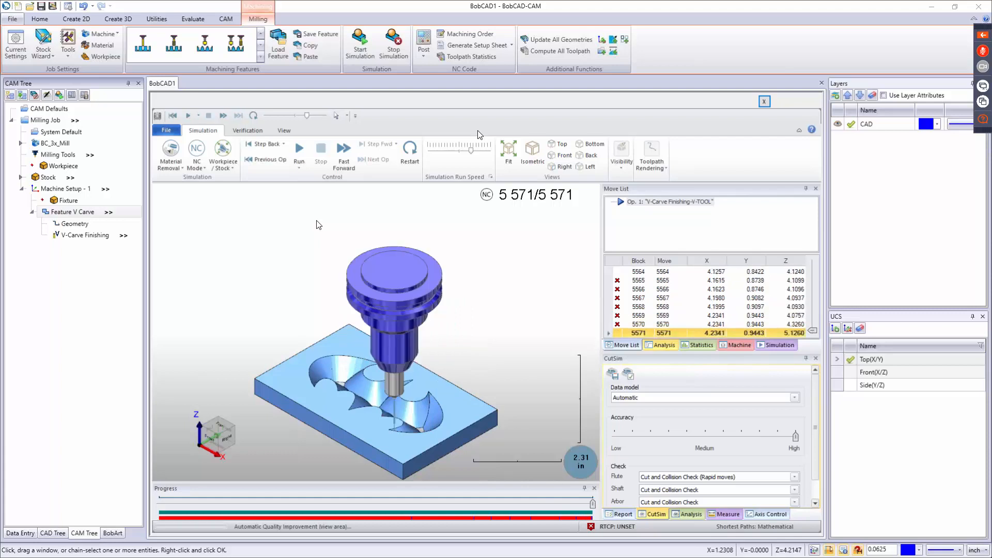
click(766, 102)
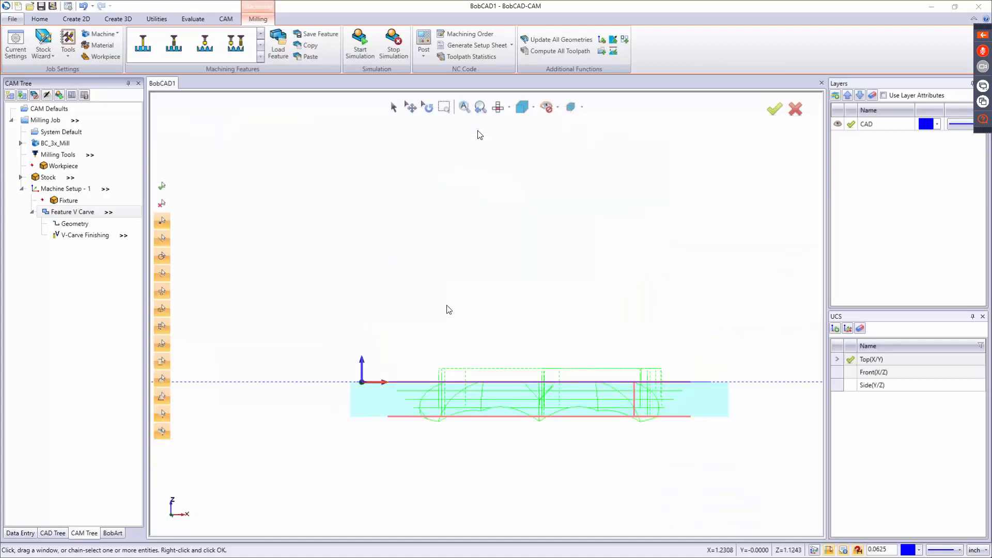
- Edit the V-Carve feature to set its total depth to 0.125 and continue to the machining strategy
right_click(77, 213)
click(109, 178)
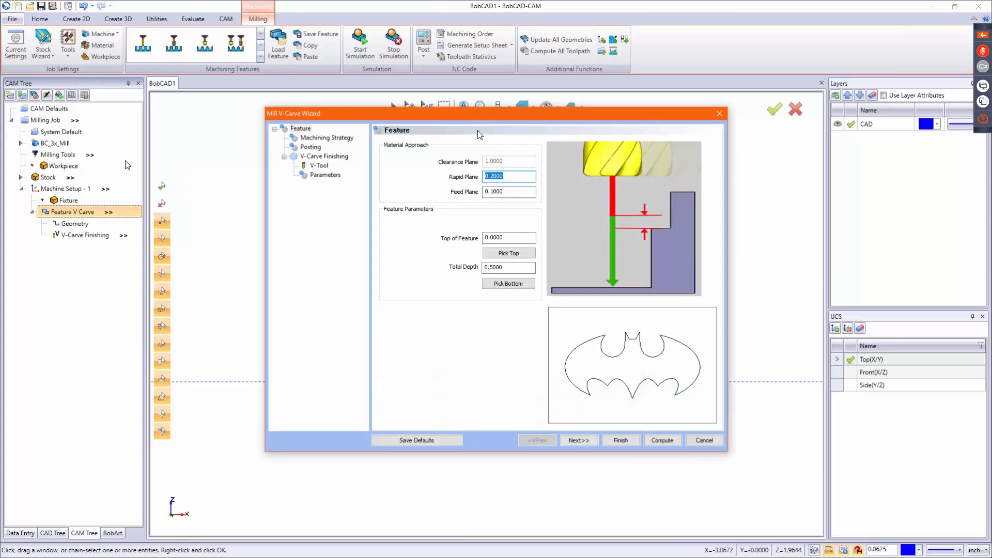
click(507, 268)
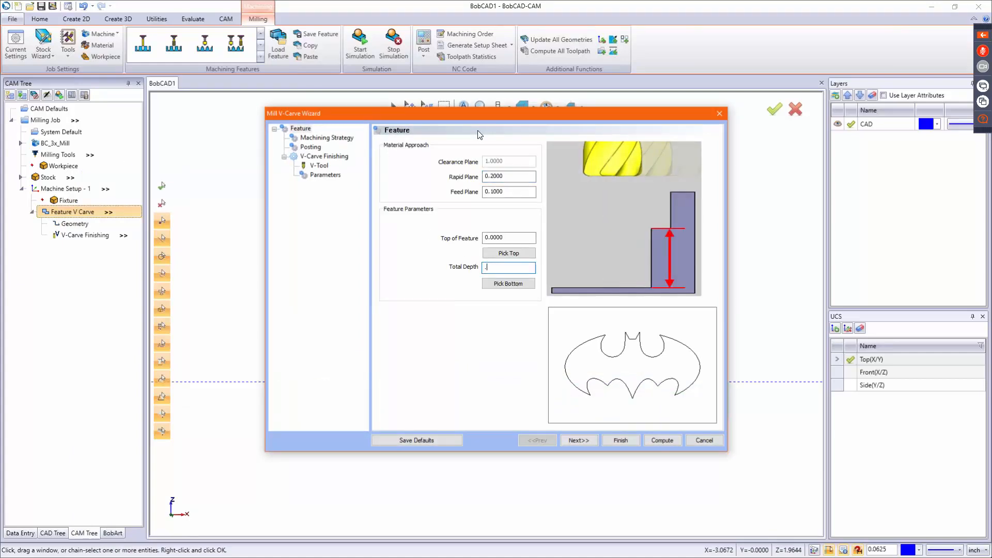
key(Tab)
click(579, 440)
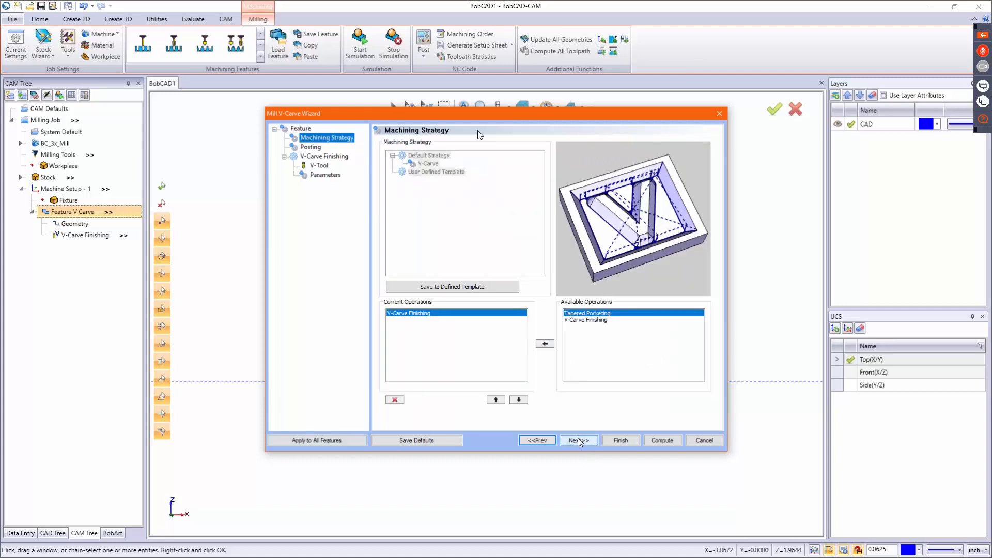
- Add a Tapered Pocketing operation ahead of V-Carve Finishing and continue to its roughing tool settings
click(545, 344)
click(496, 401)
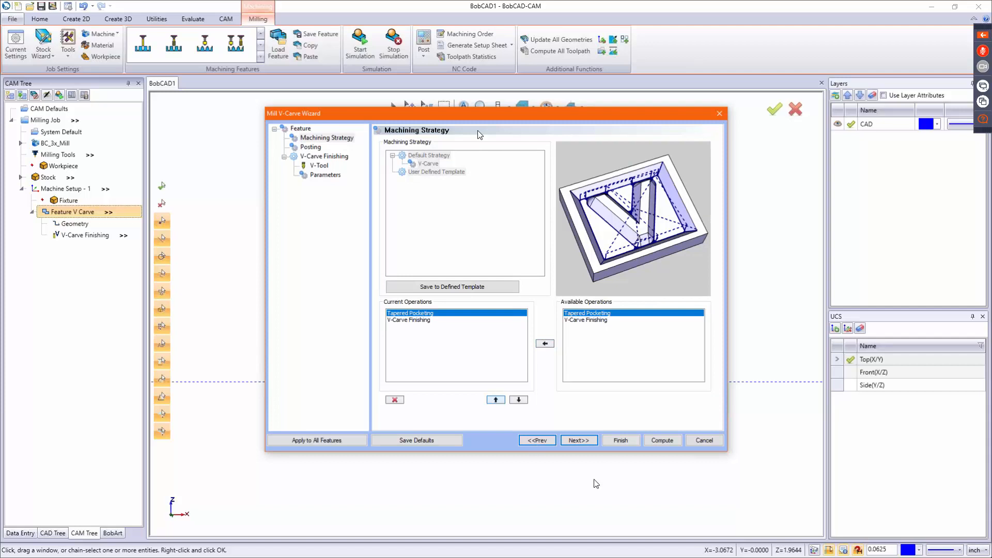
click(578, 440)
click(579, 441)
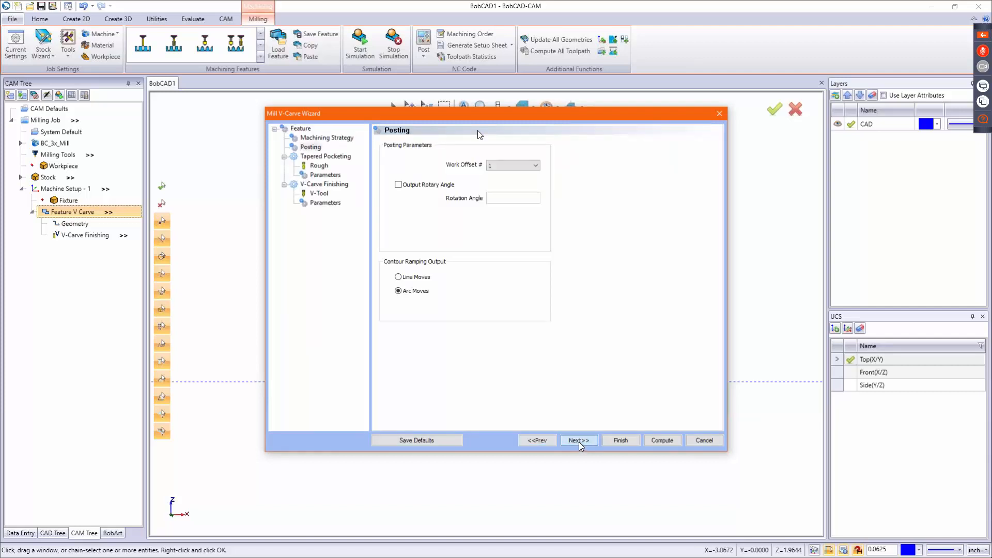
- Set the Tapered Pocketing roughing end mill's diameter to 0.25 inches
double_click(523, 178)
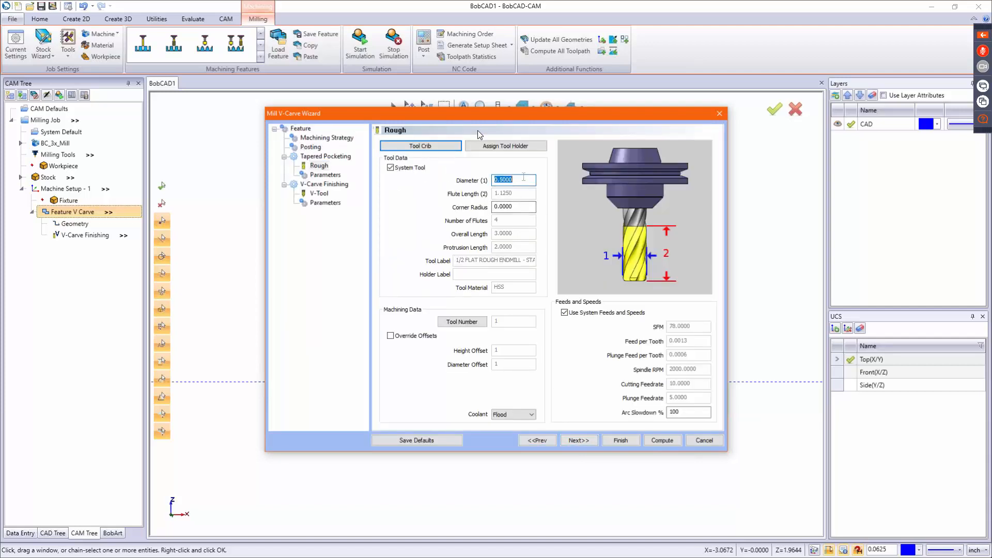
text(.25)
key(Tab)
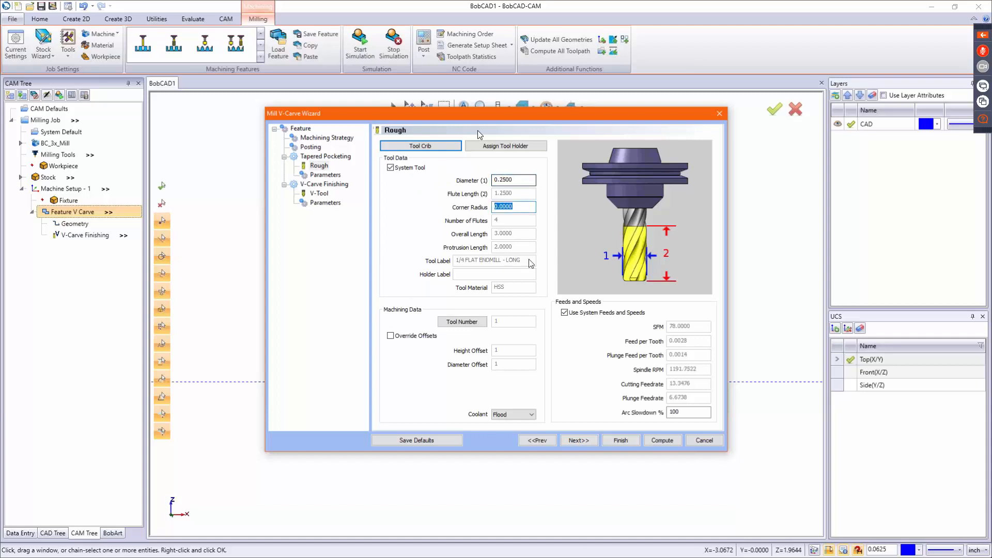
- Keep the tapered pocket's depth of cut at 0.125 and end mill cutter width at 25%, and continue to the V-tool settings
click(591, 441)
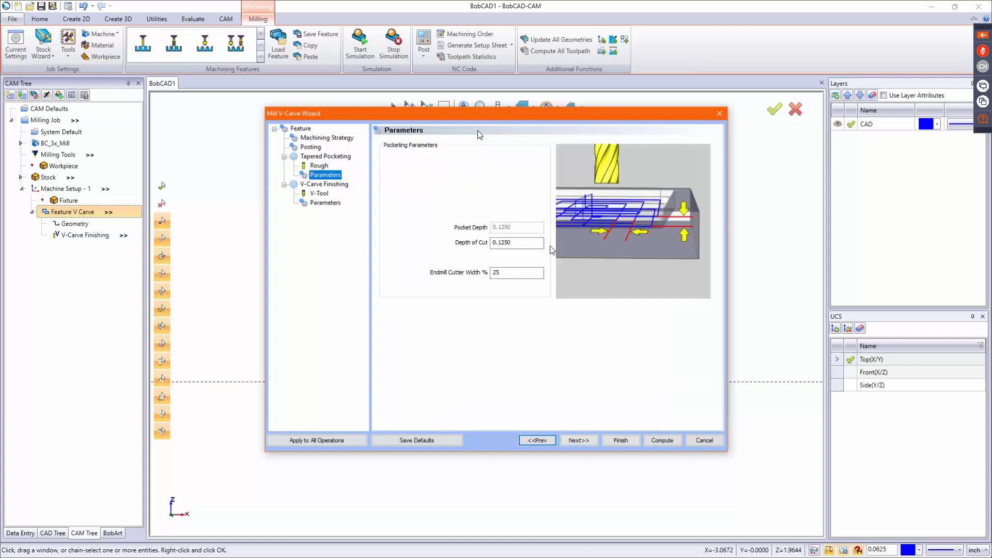
double_click(516, 242)
key(Tab)
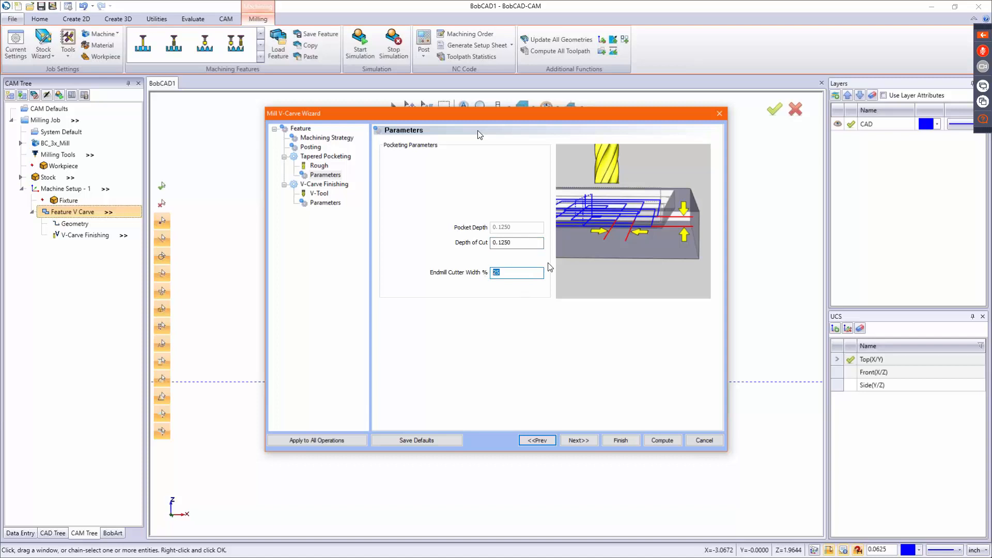
click(583, 440)
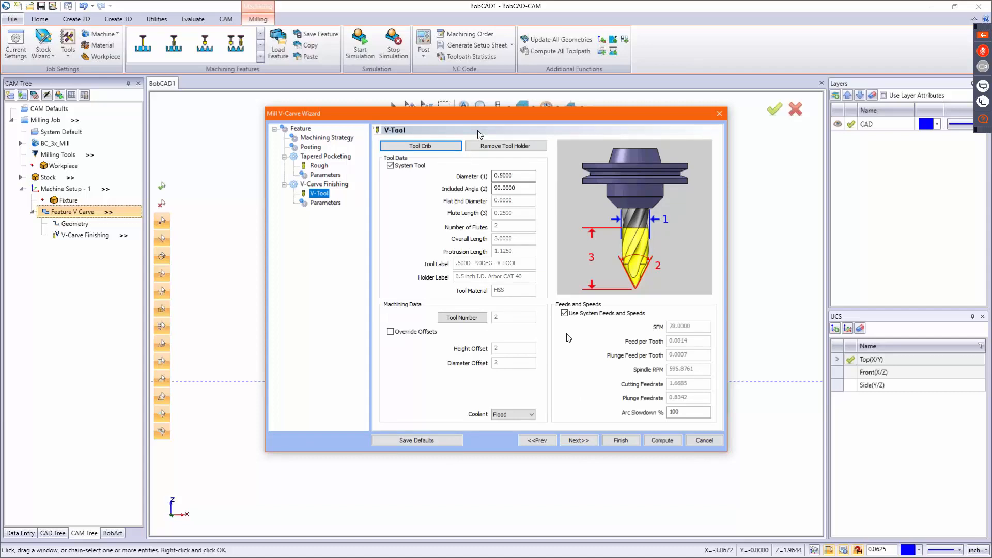
- Set the V-Carve Finishing V-Tool cleanup stepover to 0.005 and compute the toolpath
click(591, 443)
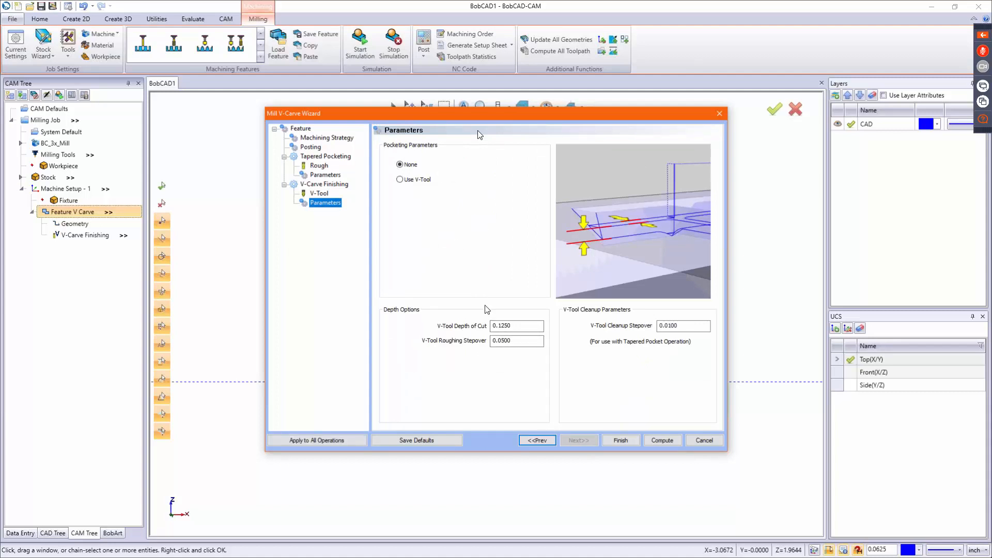
drag(540, 326, 433, 327)
drag(532, 342, 454, 340)
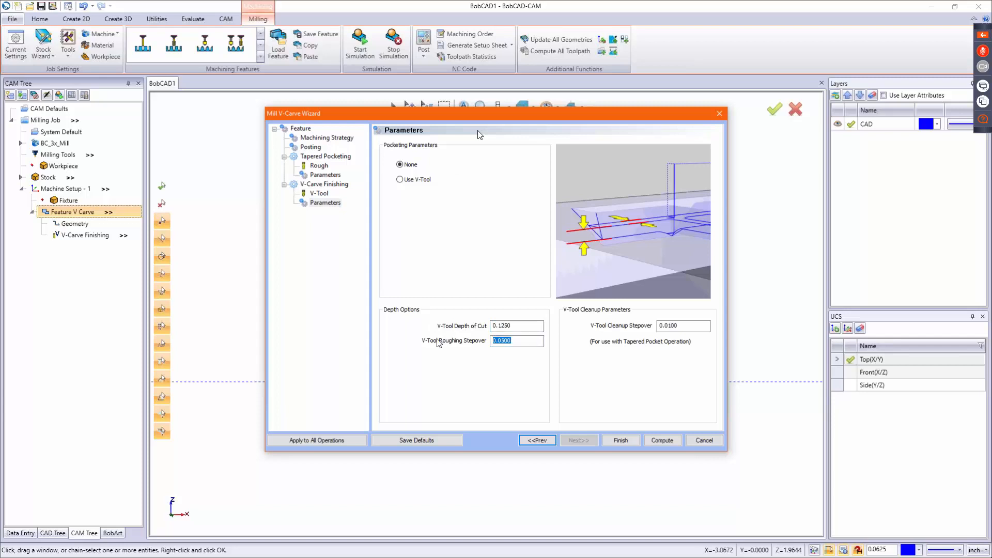
drag(677, 325, 660, 325)
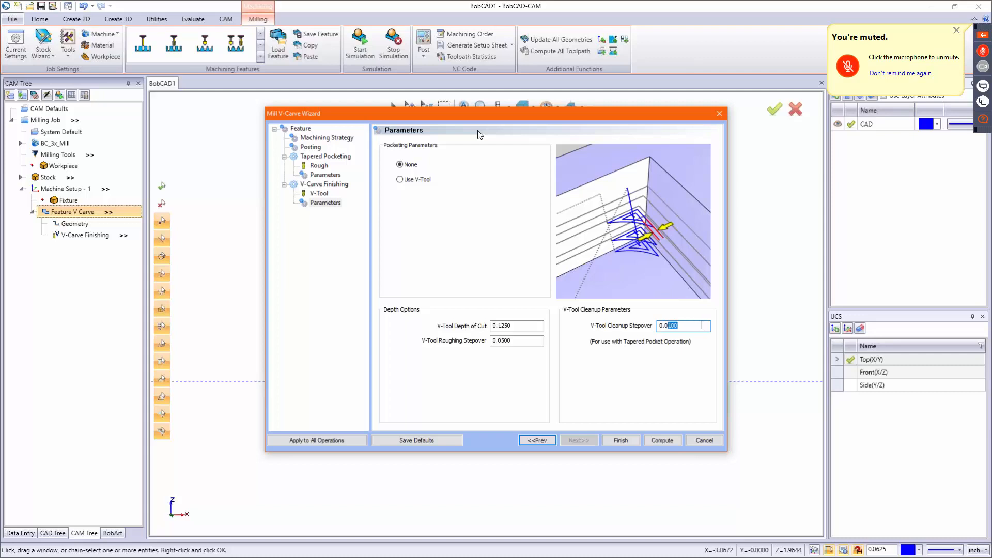
key(Tab)
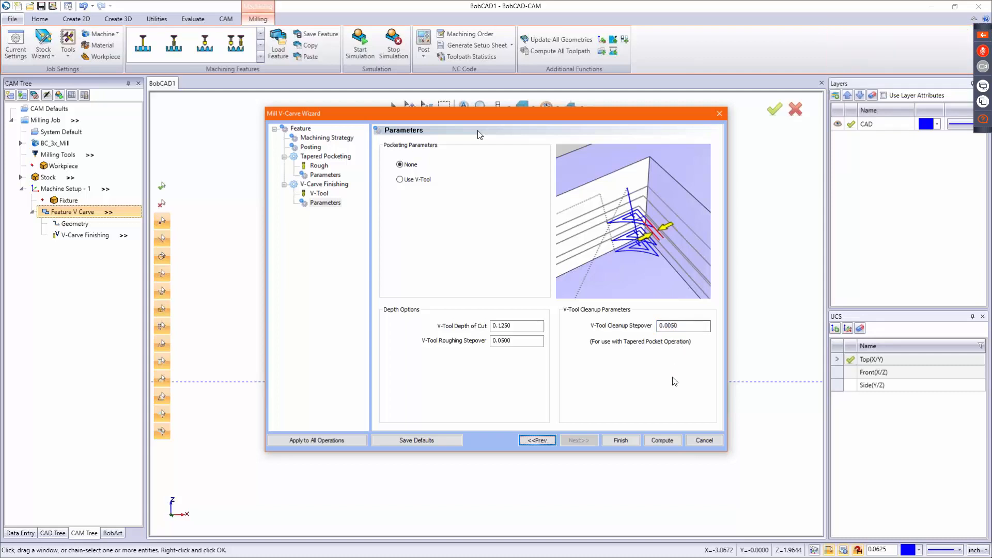
click(659, 442)
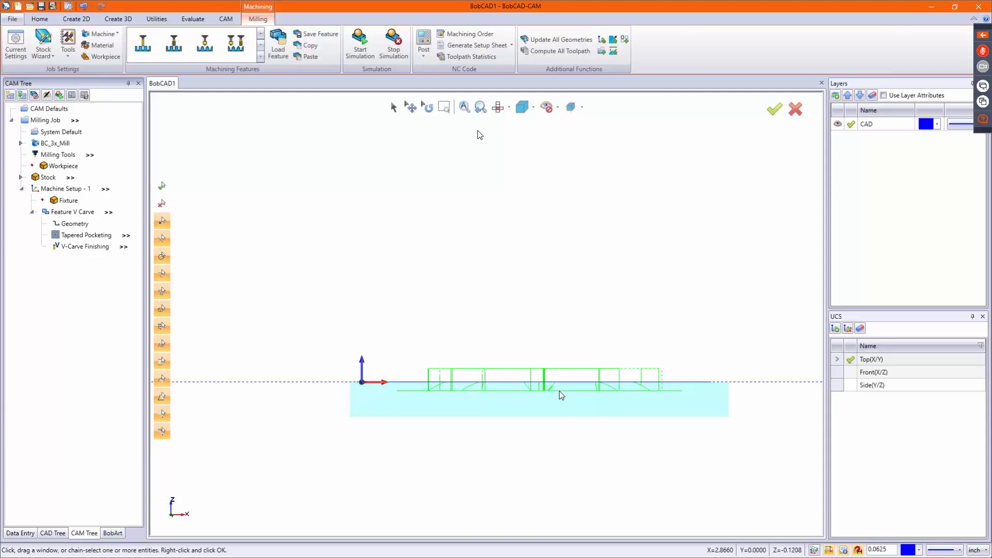
- Simulate the tapered pocketing and V-carve operations, examine the corner cleanup in the logo up close, and close the simulation
middle_drag(576, 347, 562, 274)
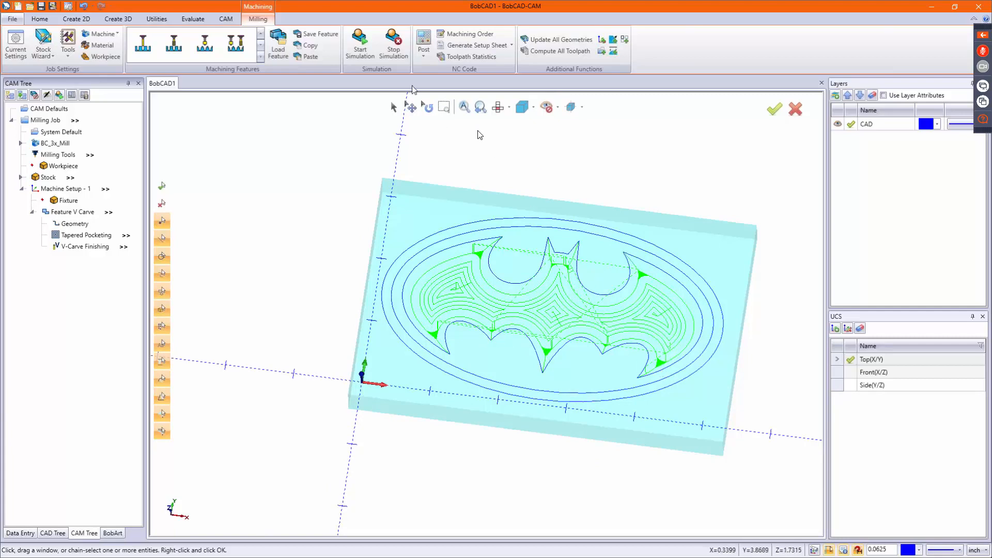
click(368, 48)
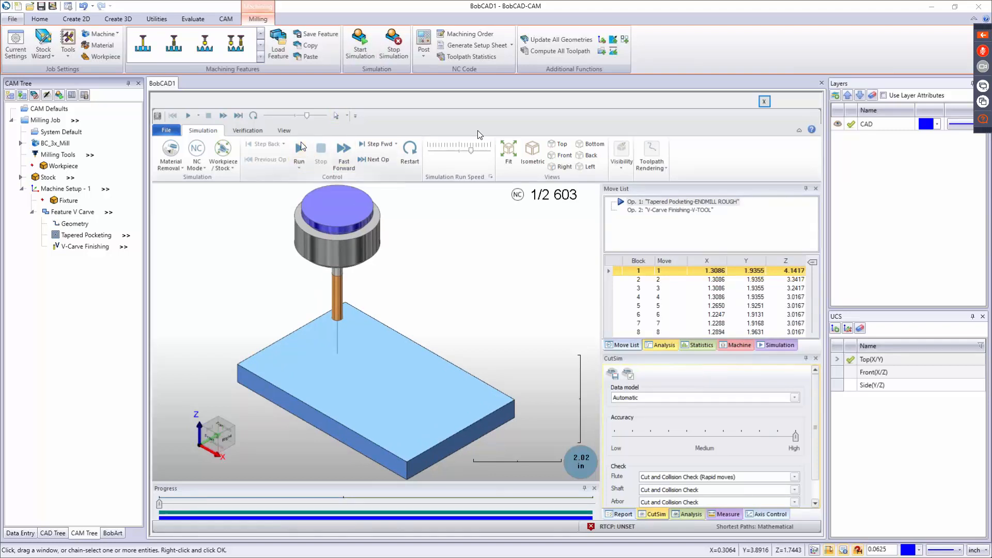
click(301, 146)
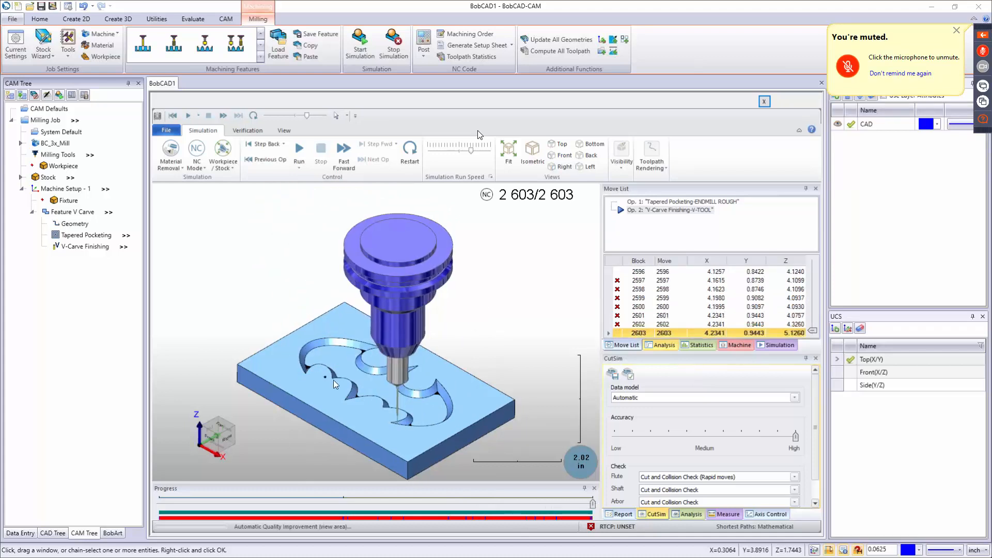
middle_drag(334, 380, 388, 410)
scroll(301, 345, up, 3)
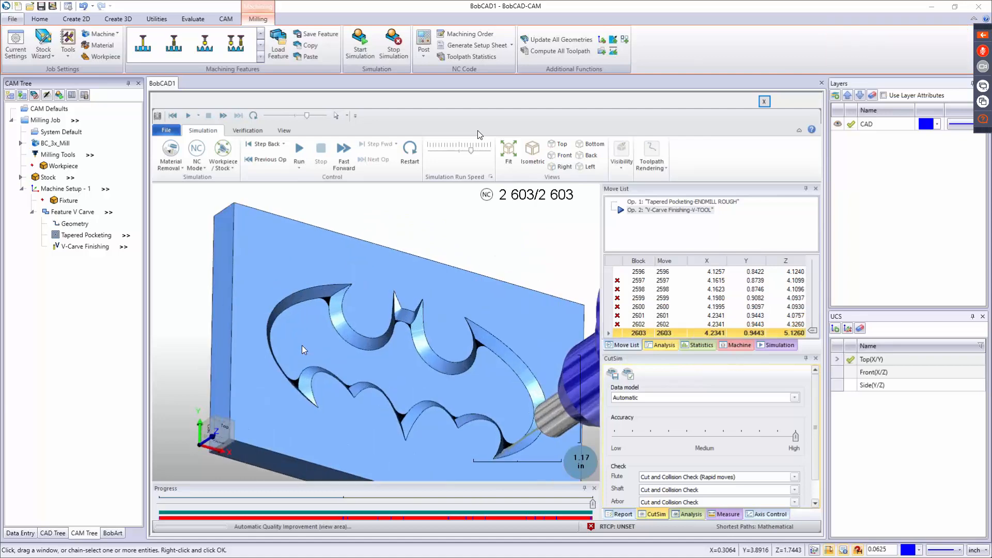
scroll(339, 299, up, 3)
scroll(334, 295, up, 5)
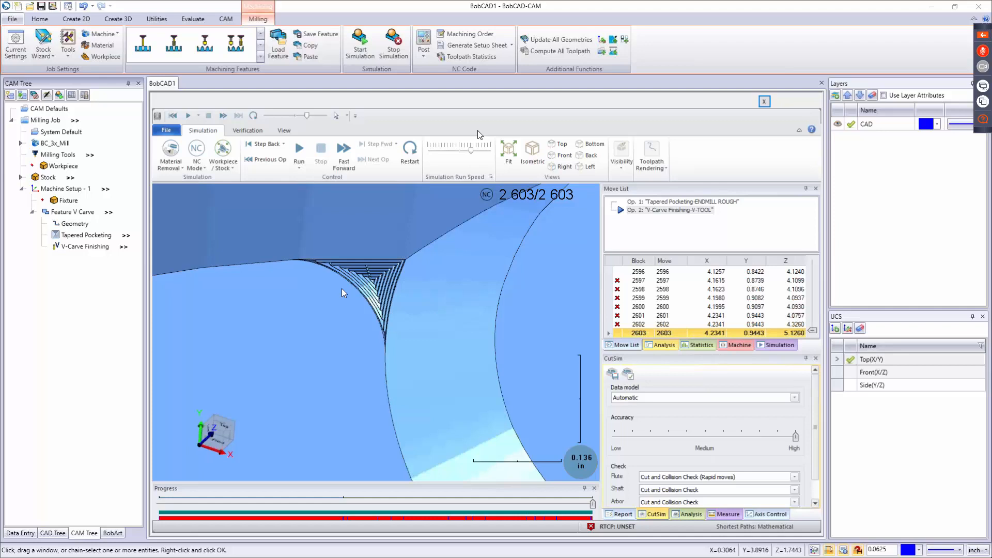
click(764, 102)
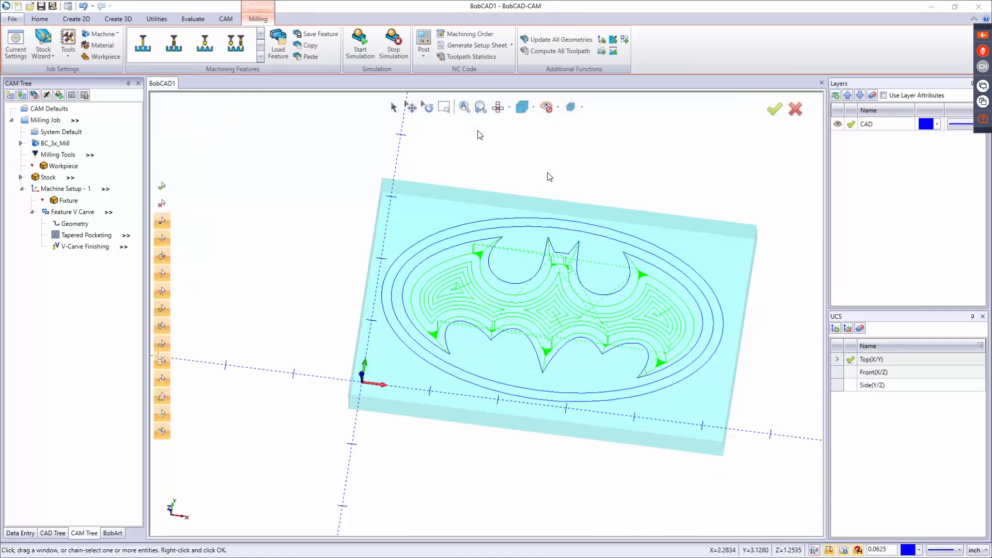
- Edit the V-Carve feature and remove the Tapered Pocketing operation from its machining strategy
right_click(68, 211)
click(102, 172)
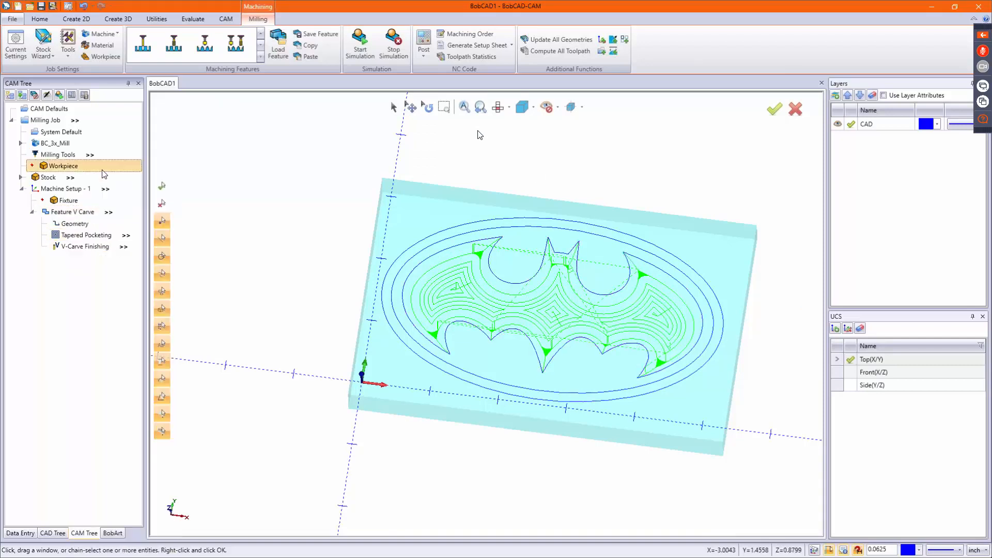
right_click(83, 212)
click(115, 179)
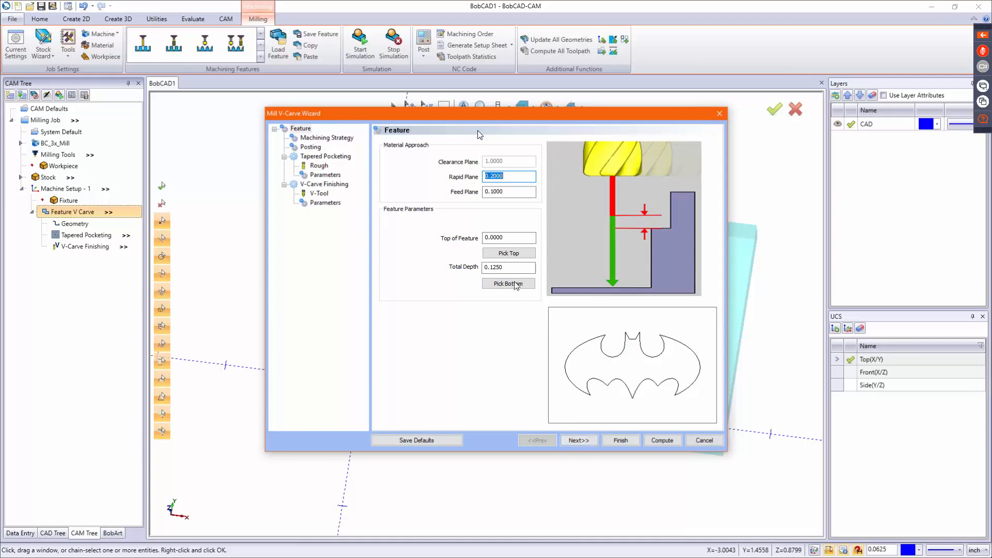
click(489, 267)
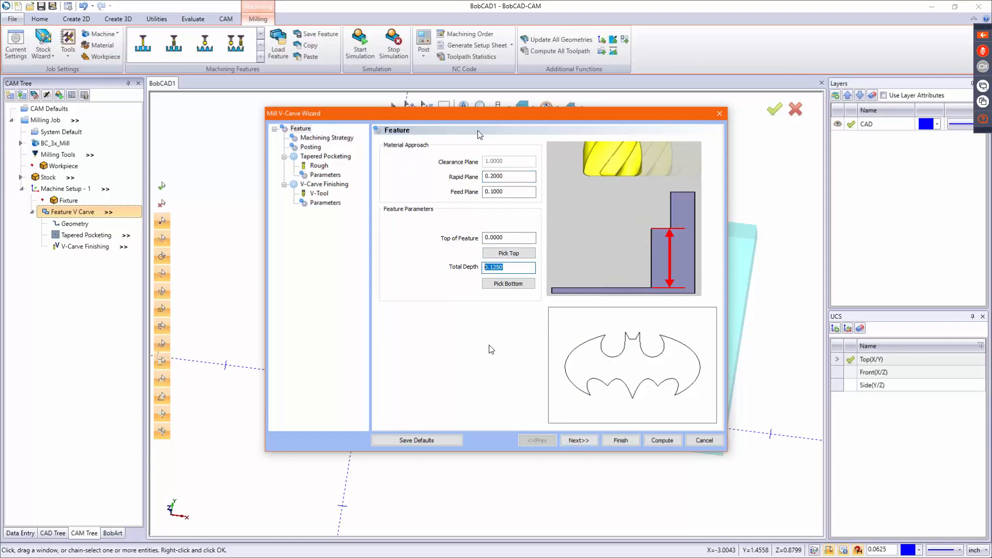
click(574, 439)
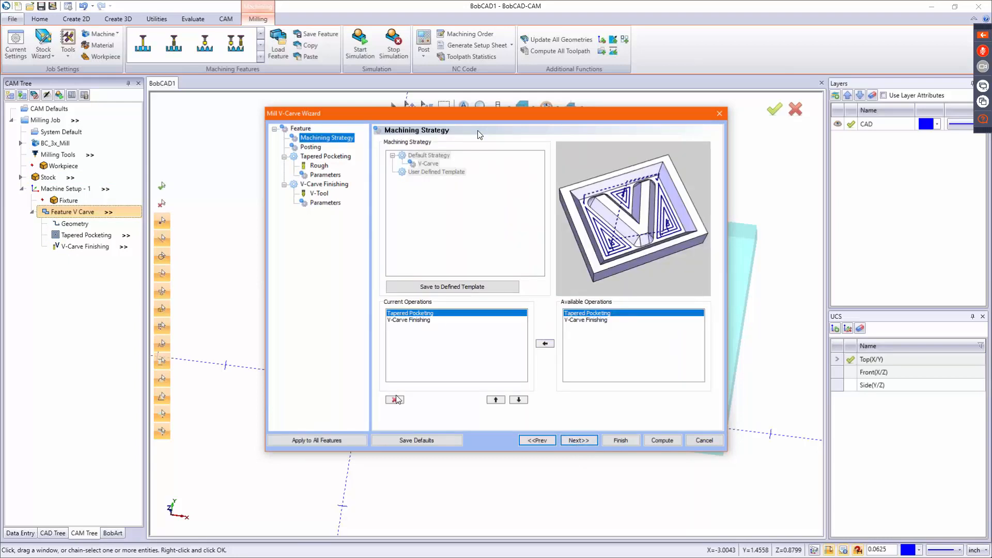
click(395, 401)
- Set the V-Carve Finishing pocketing to Use V-Tool with a 0.025 V-Tool stepover, and compute the toolpath
click(578, 440)
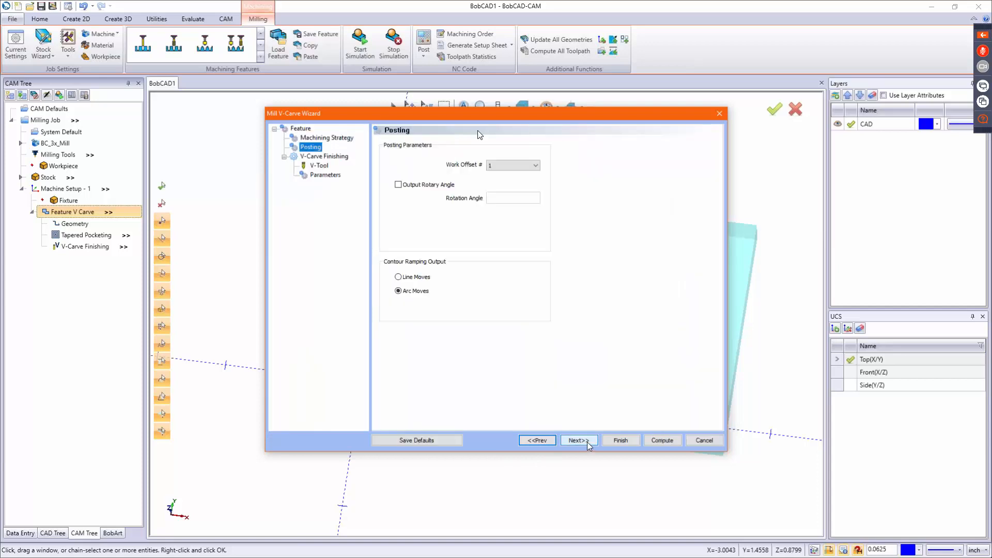
click(579, 441)
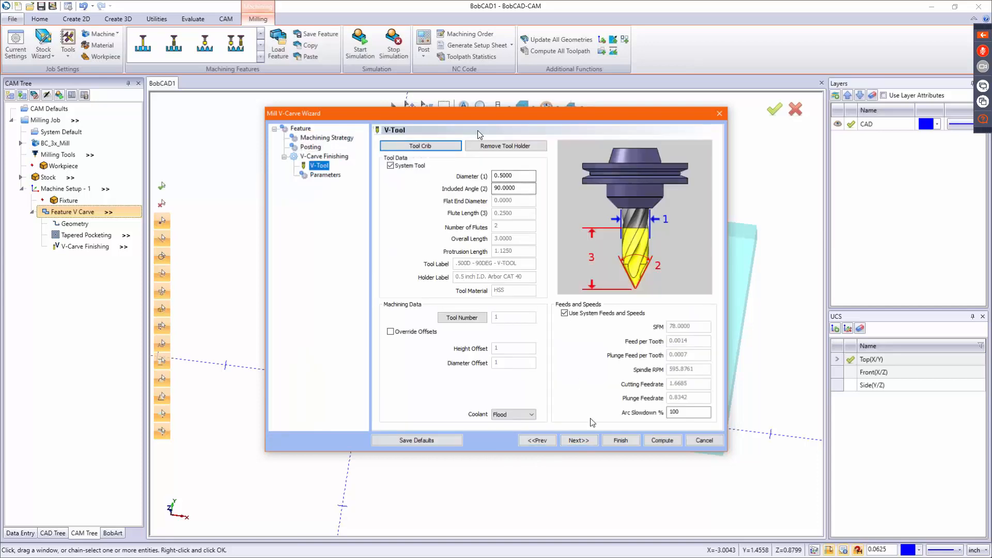
click(578, 439)
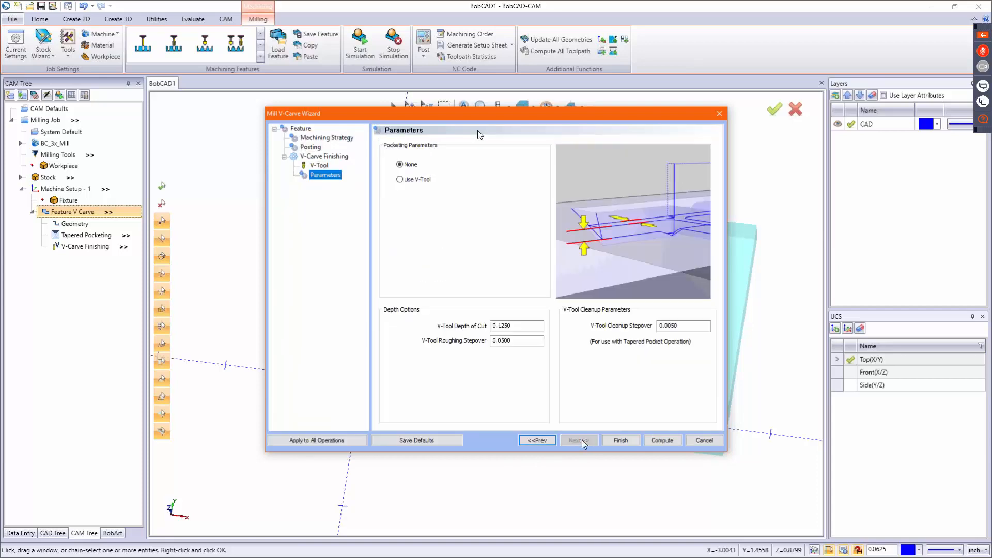
click(400, 180)
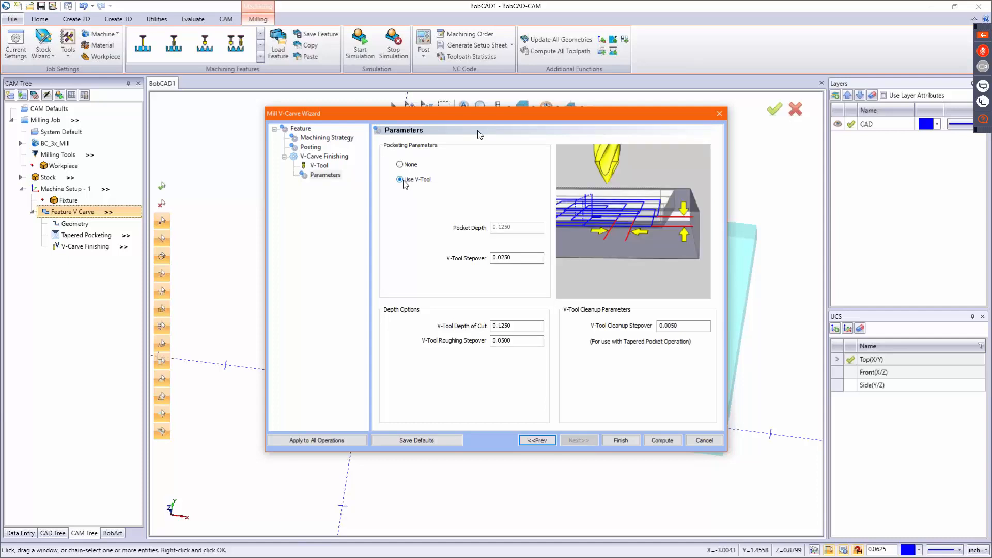
double_click(509, 258)
click(661, 440)
- Examine the computed V-tool pocketing toolpath from the side and run its machining simulation
middle_drag(525, 360, 525, 304)
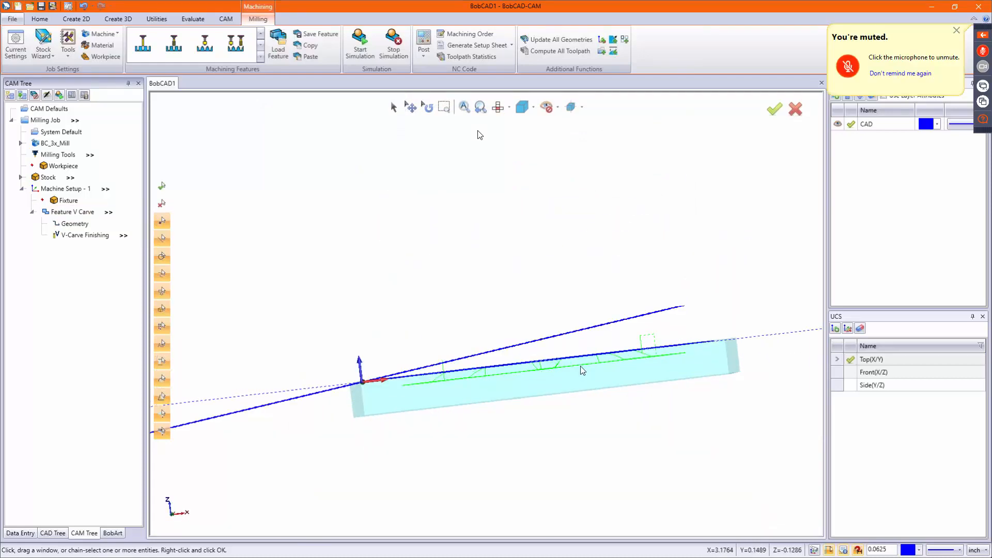
middle_drag(569, 343, 559, 385)
click(359, 51)
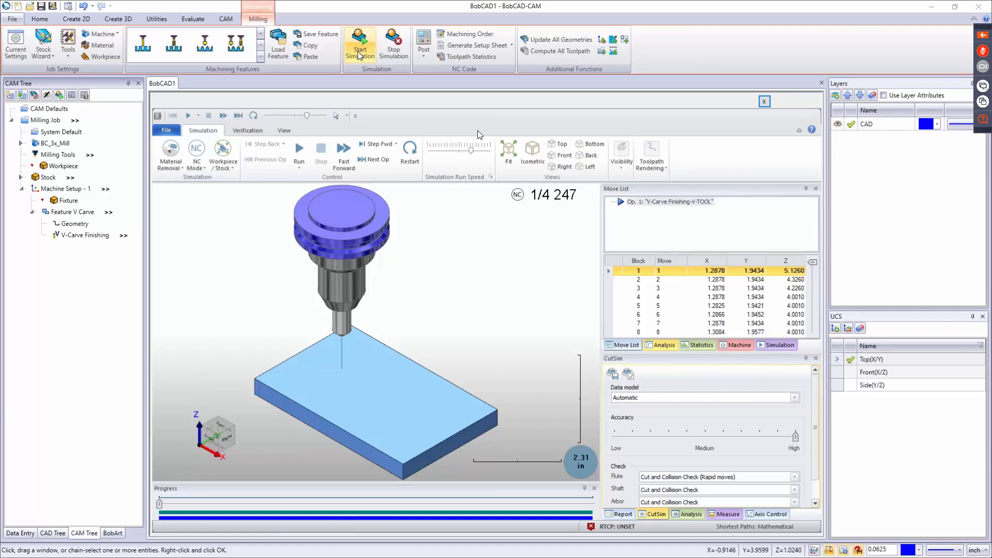
click(299, 167)
click(305, 189)
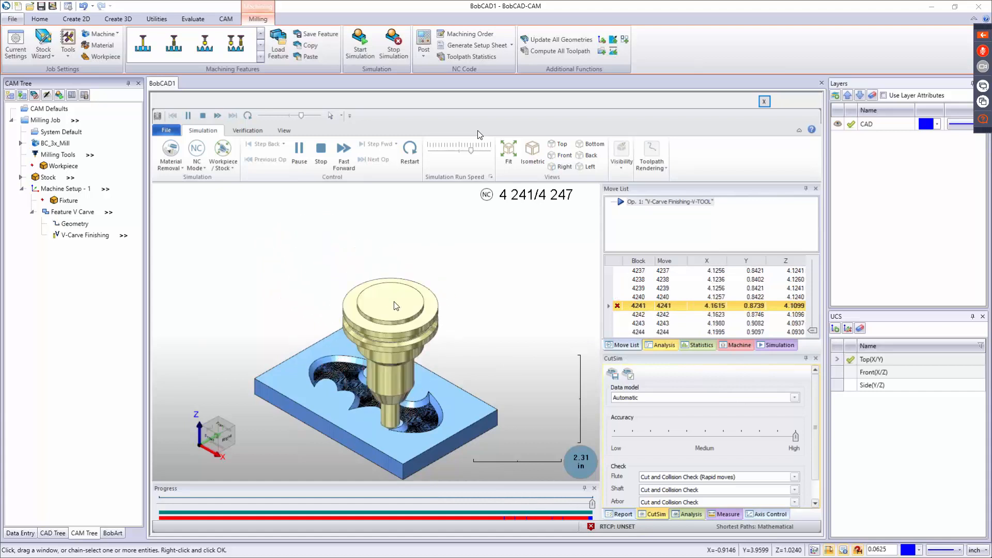
- Examine the simulated logo's pocket floor and walls up close, and close the simulation
drag(438, 371, 494, 391)
middle_drag(401, 405, 373, 343)
mouse_move(371, 342)
mouse_down()
mouse_move(368, 382)
mouse_move(383, 392)
mouse_move(314, 358)
mouse_move(367, 351)
mouse_up()
scroll(342, 372, up, 4)
scroll(366, 351, up, 2)
scroll(363, 348, up, 3)
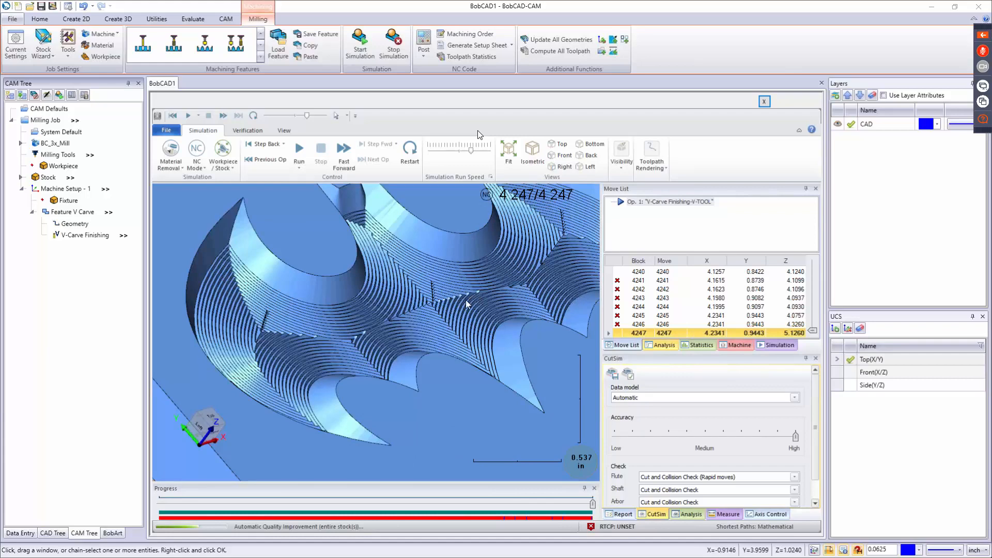
middle_drag(466, 300, 448, 296)
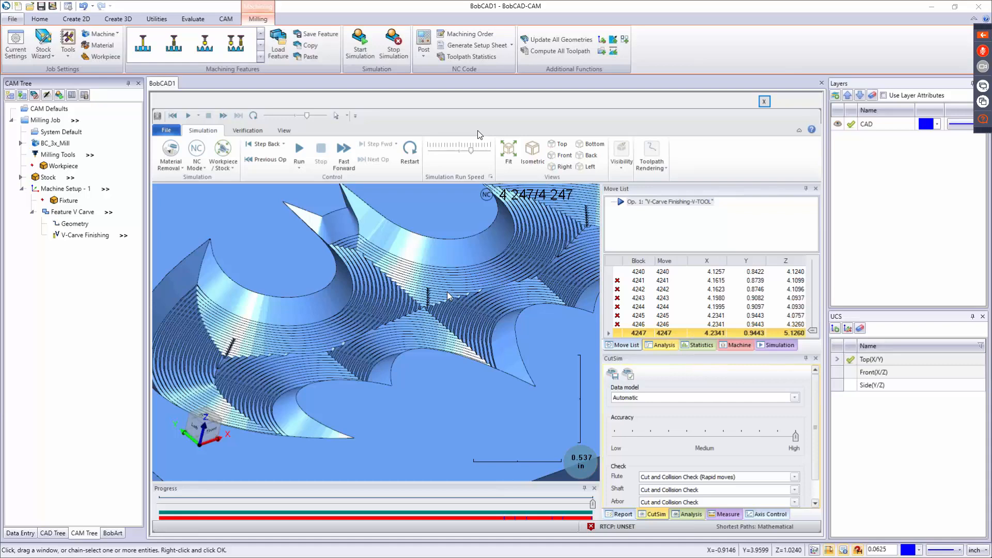
scroll(350, 376, down, 5)
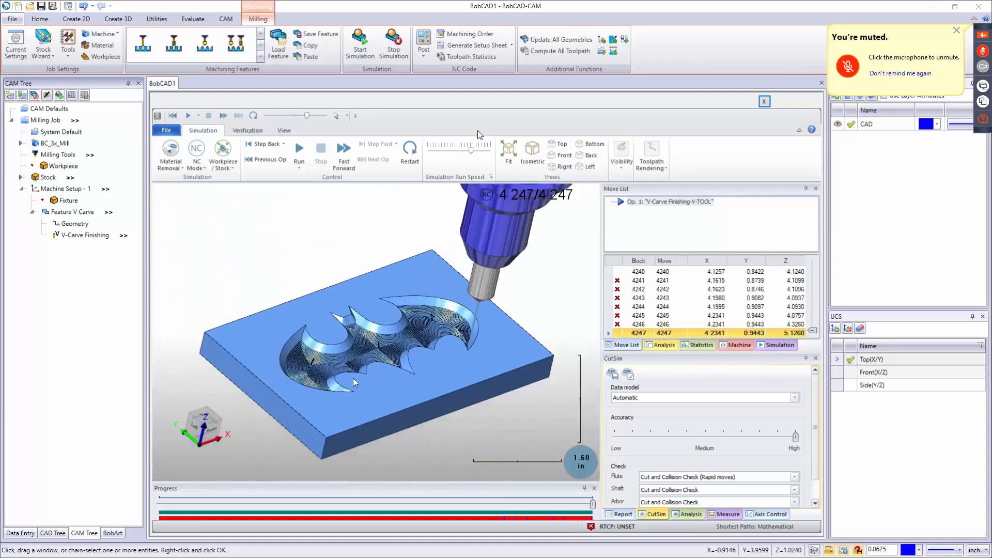
middle_drag(432, 369, 424, 381)
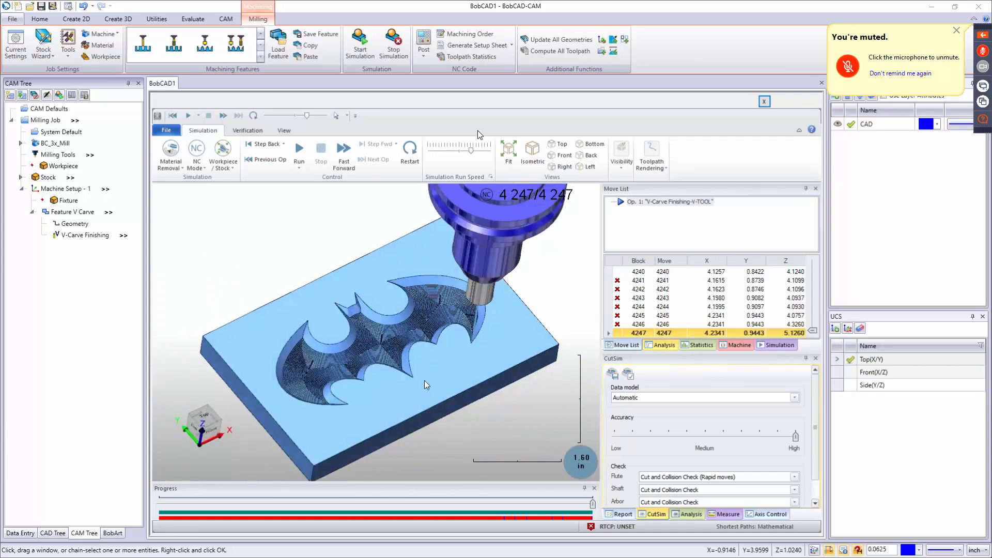
click(765, 102)
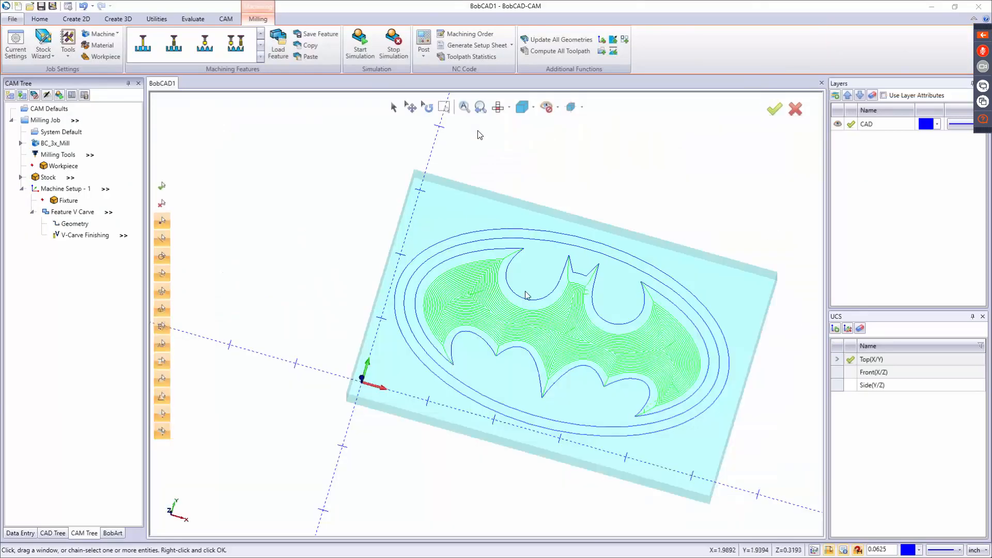
click(46, 8)
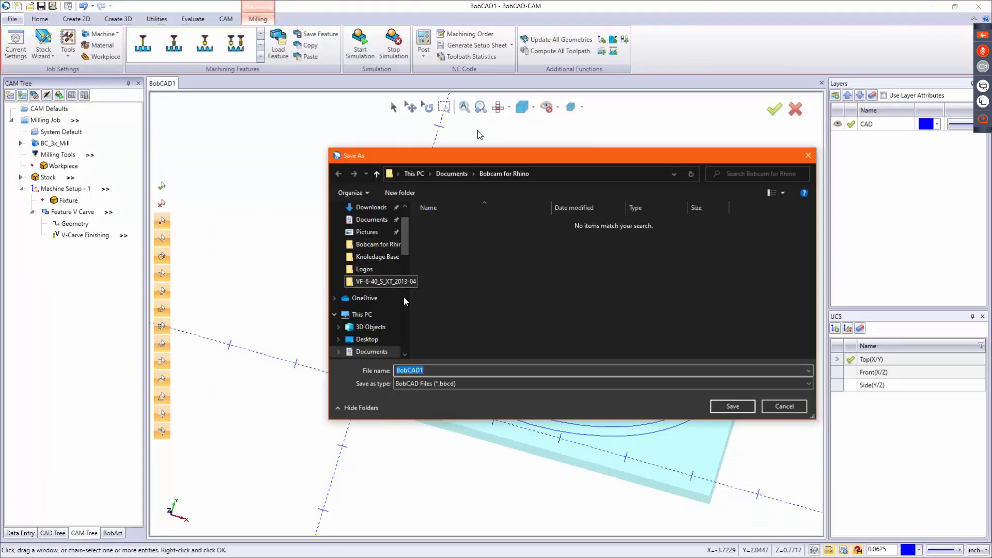
click(364, 314)
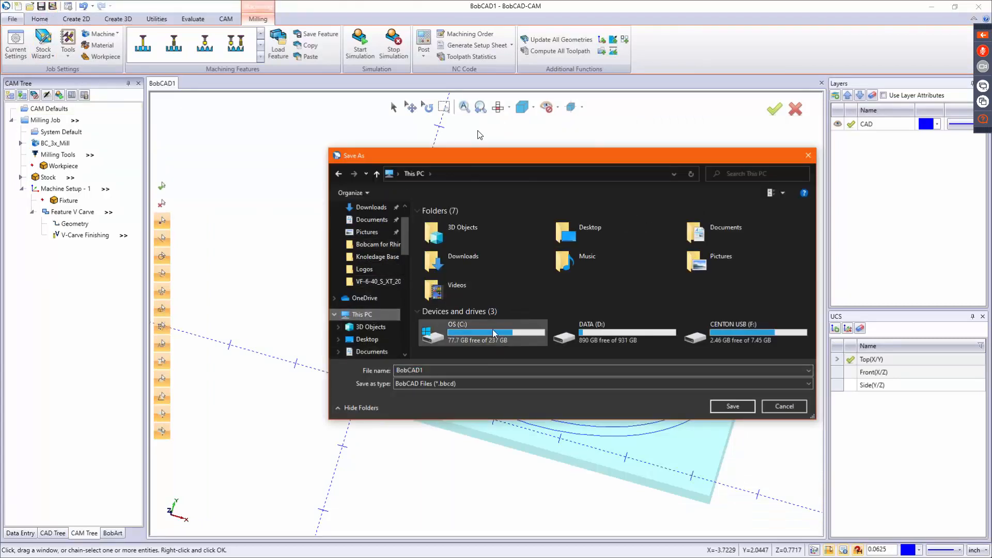
double_click(590, 333)
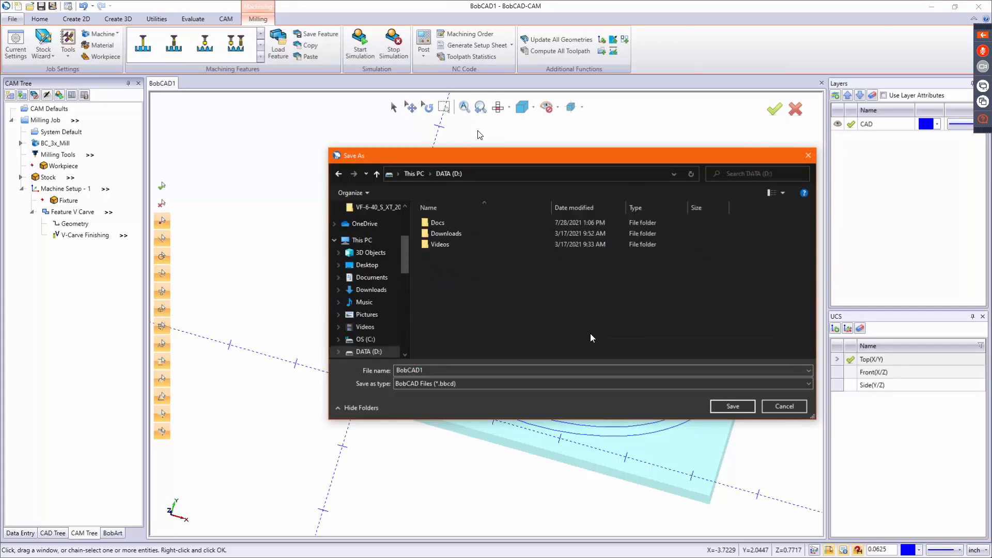
double_click(466, 222)
double_click(468, 267)
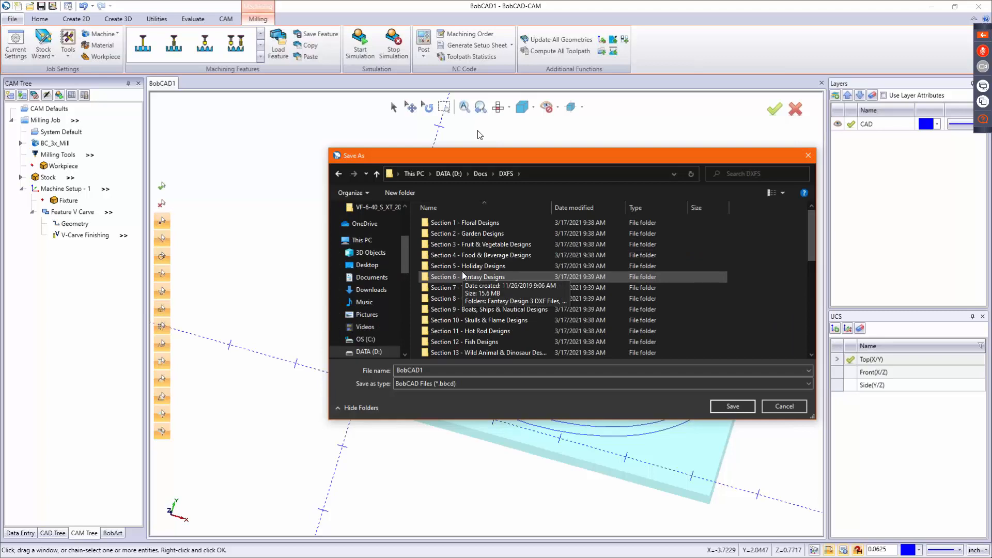
scroll(462, 271, down, 2)
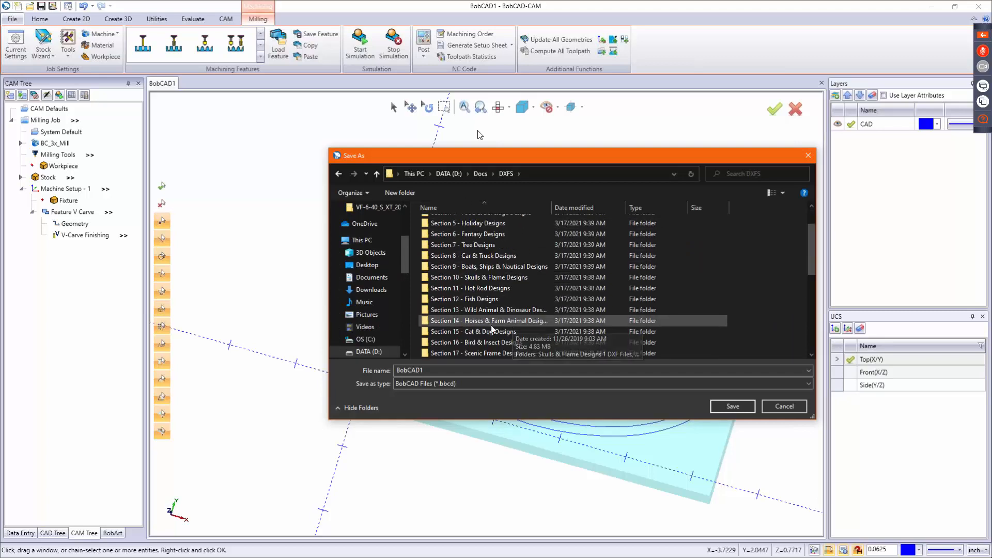
double_click(463, 350)
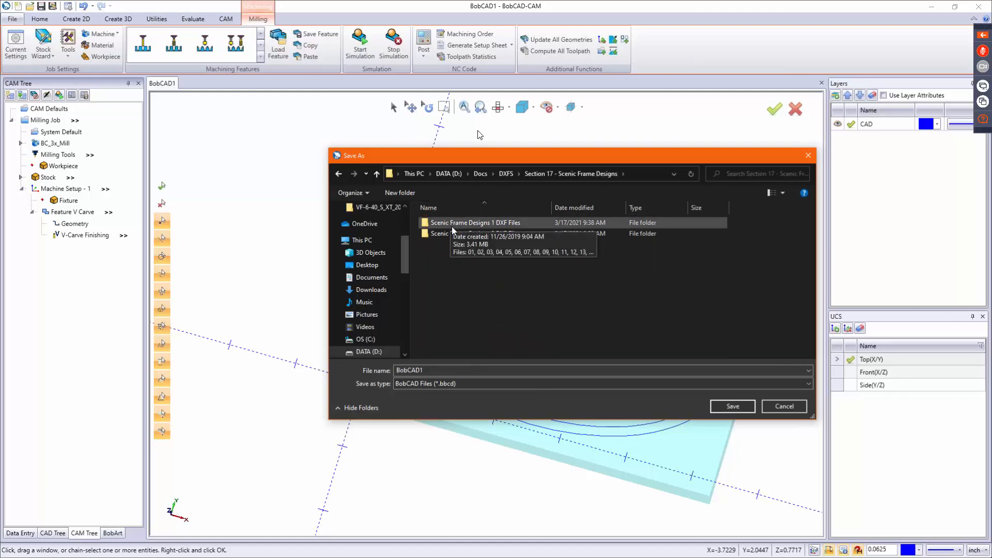
click(454, 231)
double_click(453, 233)
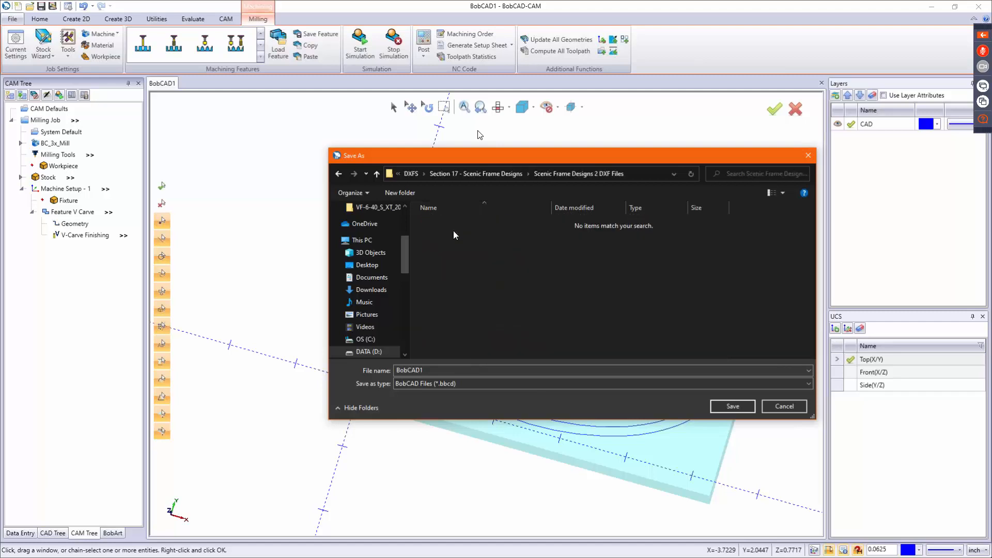
click(723, 382)
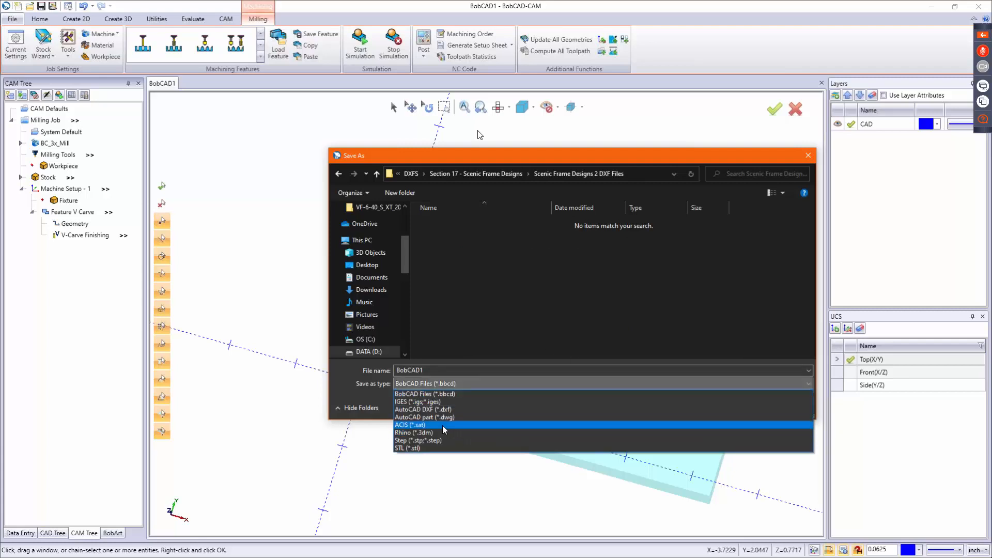
click(448, 410)
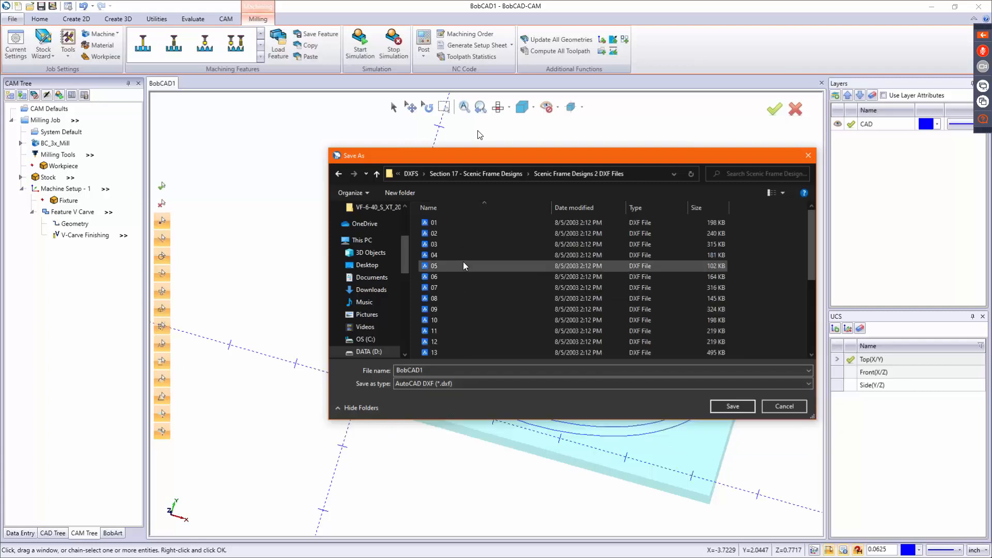
double_click(454, 245)
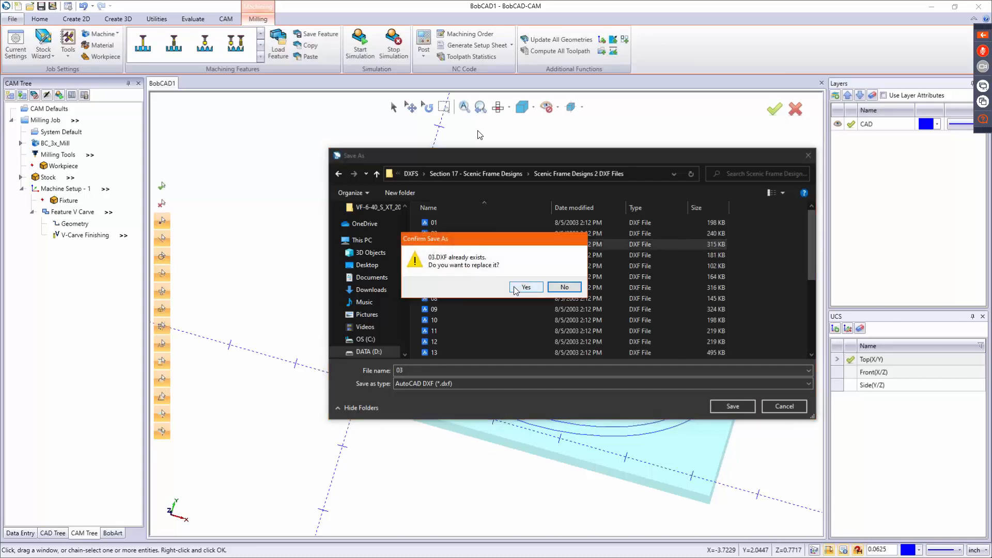
click(564, 287)
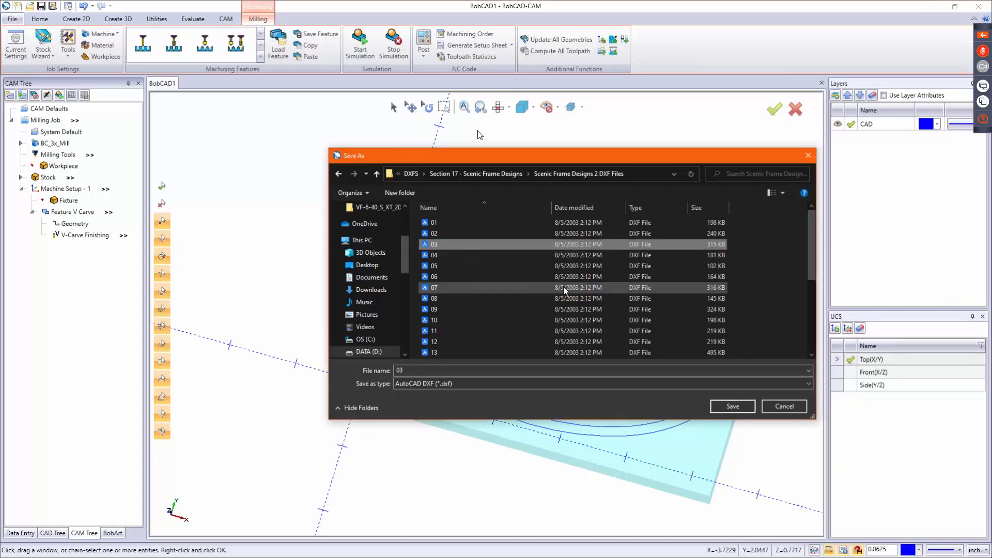
click(784, 406)
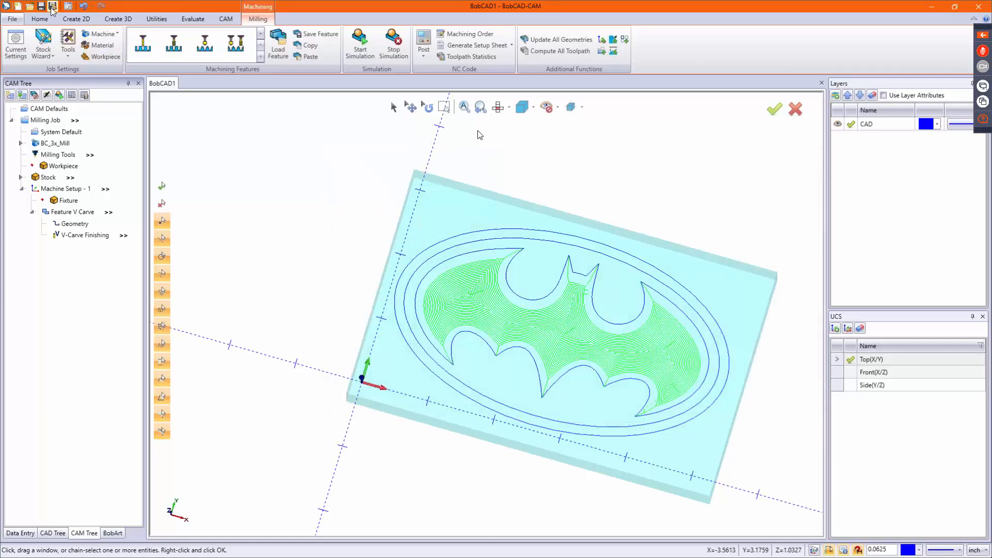
- Start opening a file and browse to DATA (D:) > Docs > DXFS > Section 17 - Scenic Frame Designs > Scenic Frame Designs 2 DXF Files
click(29, 6)
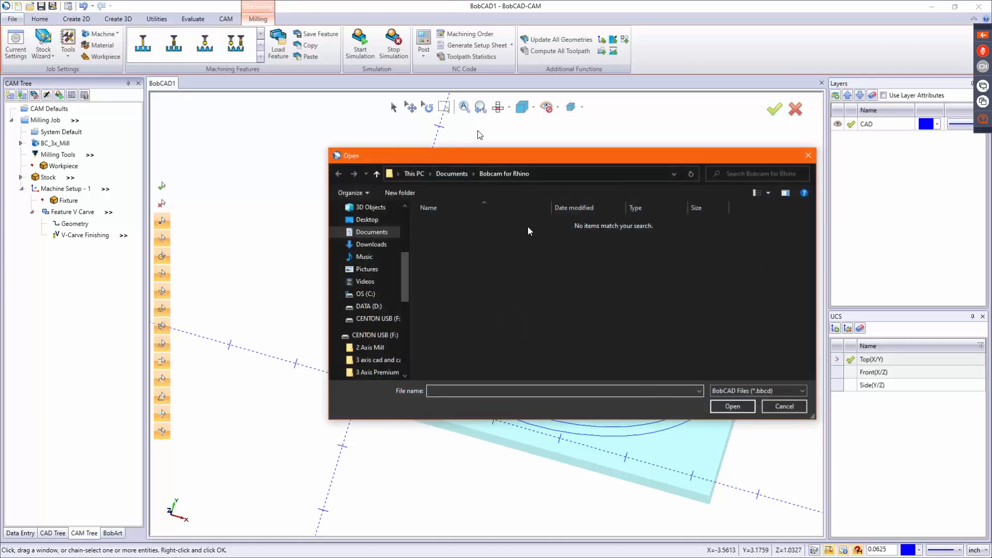
click(413, 173)
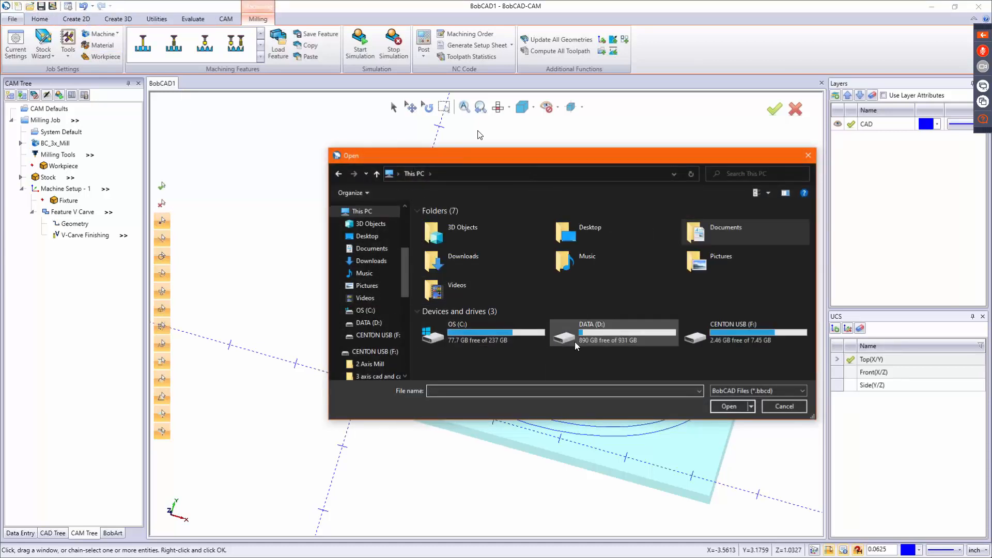
double_click(611, 331)
double_click(466, 225)
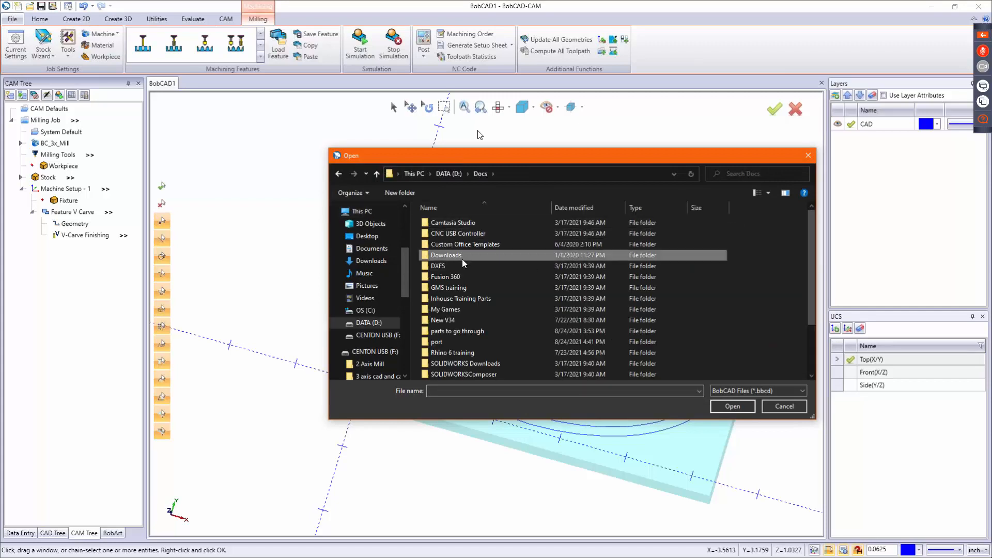
double_click(463, 265)
scroll(468, 289, down, 3)
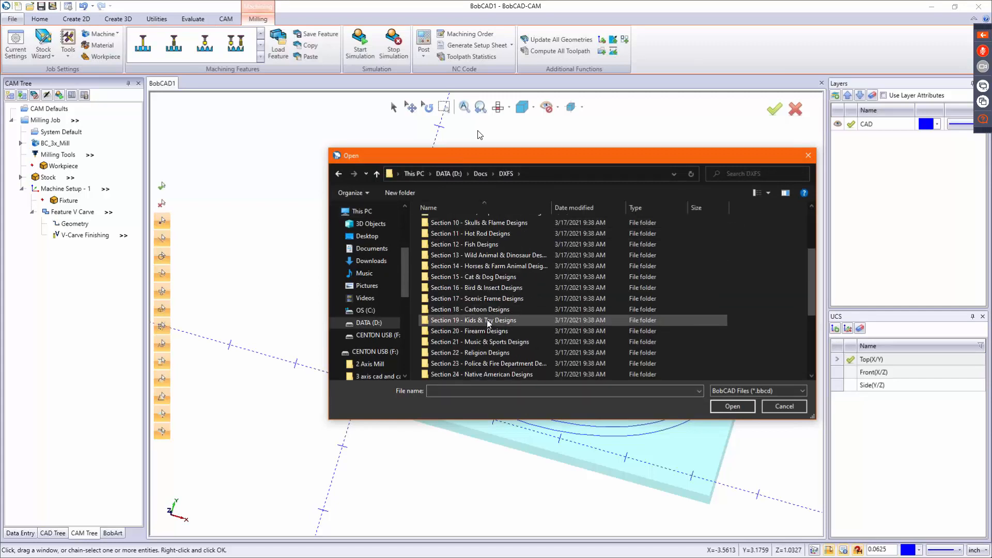
double_click(474, 298)
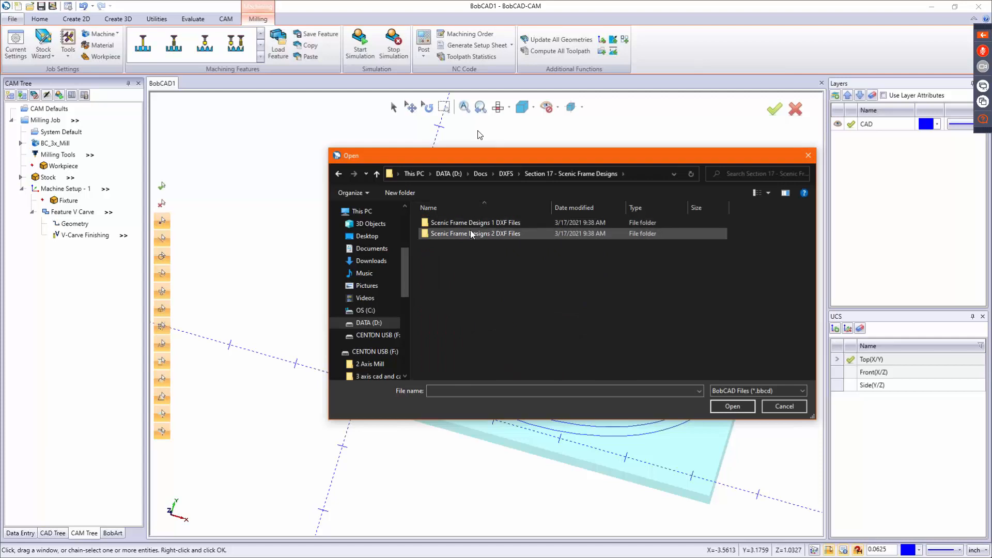
double_click(470, 232)
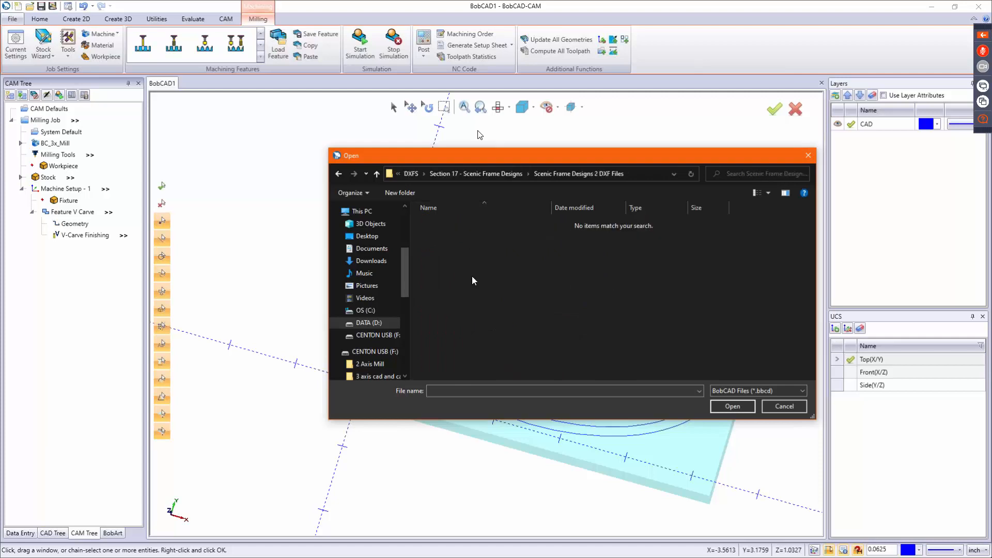
- Show AutoCAD DXF files and open drawing 03 without the PaperSpace option
click(767, 391)
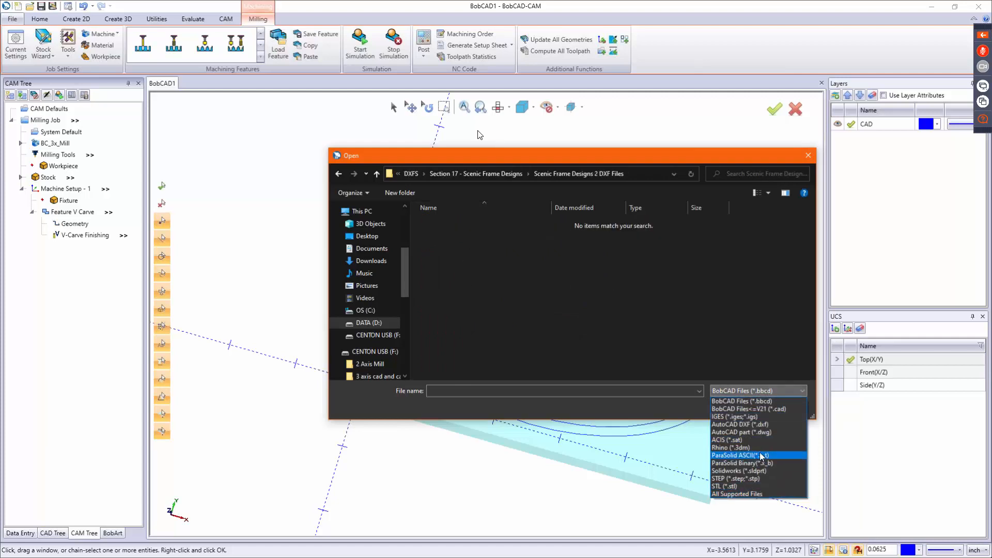
click(761, 425)
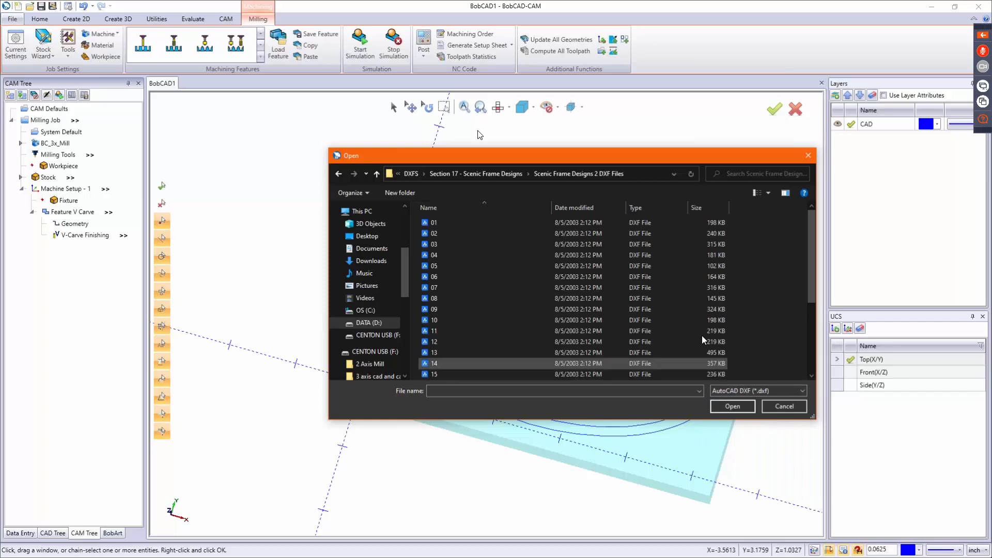
double_click(455, 244)
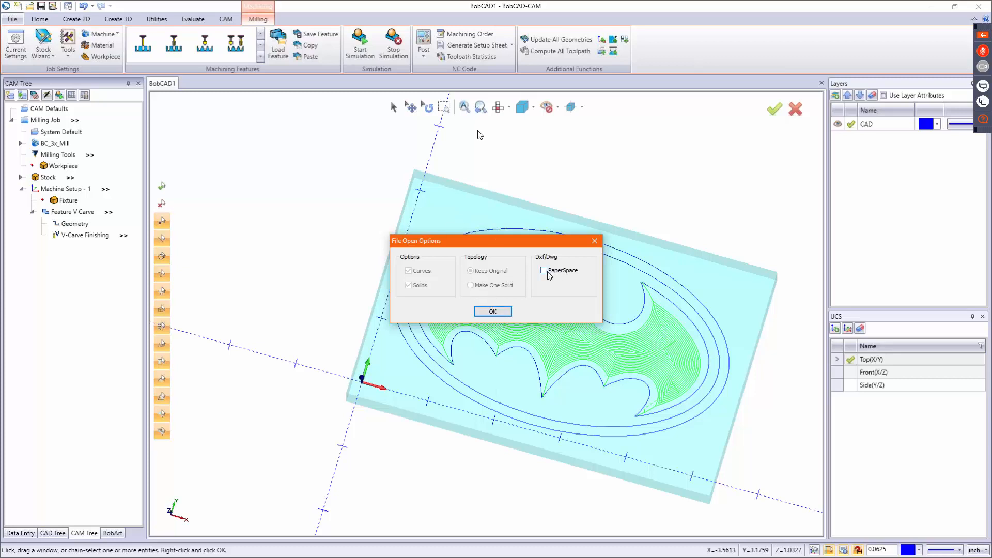
click(493, 312)
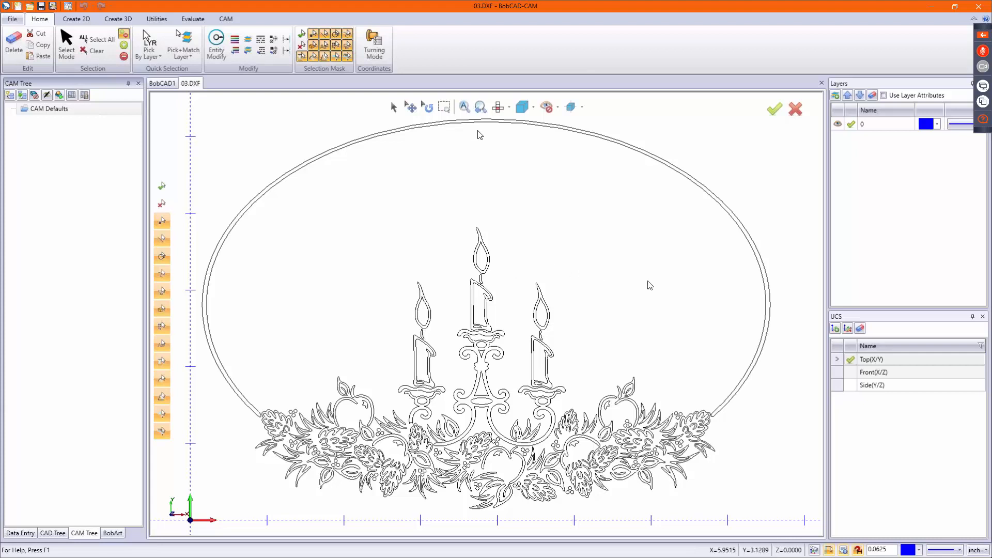
- Create a new milling job with the BC_3x_Mill machine and System Default template, and proceed to the stock definition without choosing a workpiece
scroll(649, 285, down, 2)
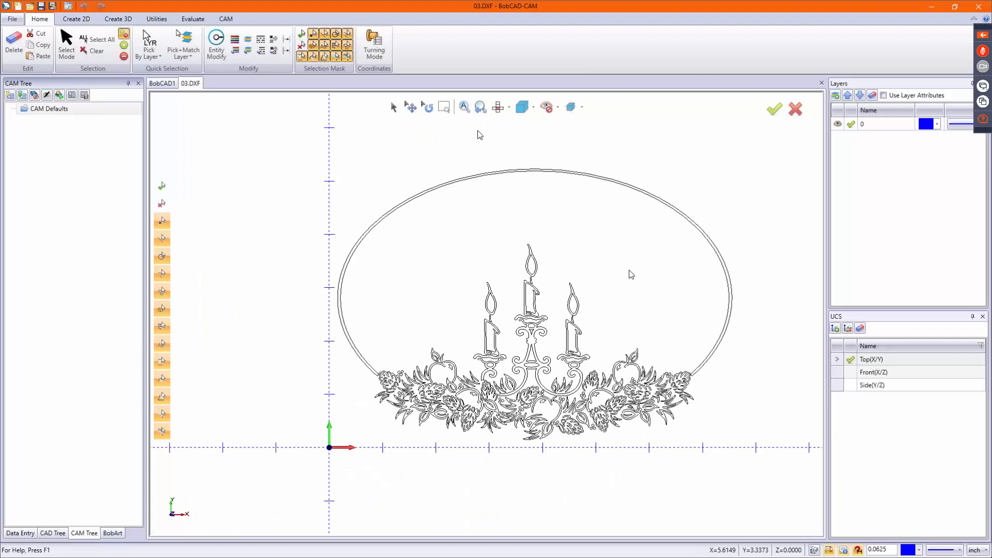
right_click(49, 110)
click(88, 155)
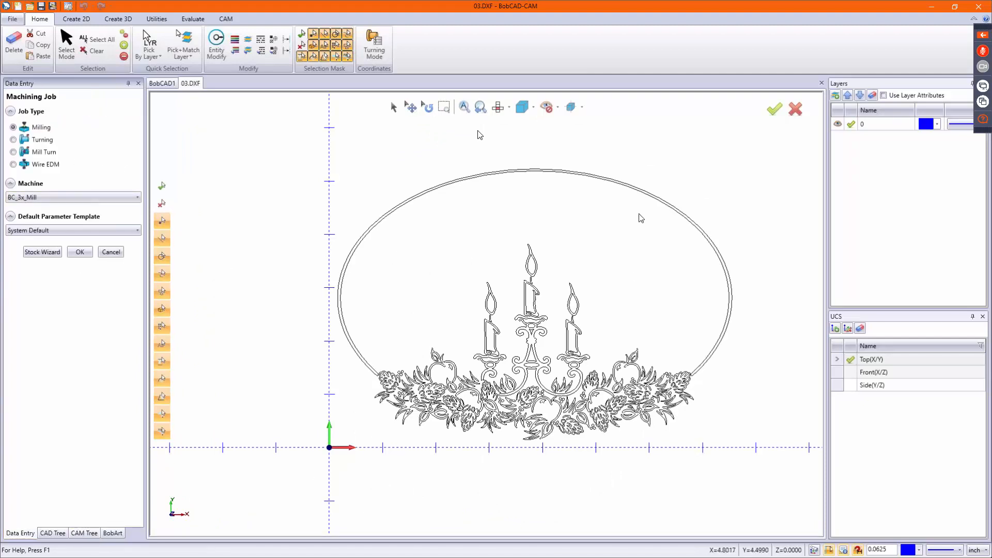
click(43, 257)
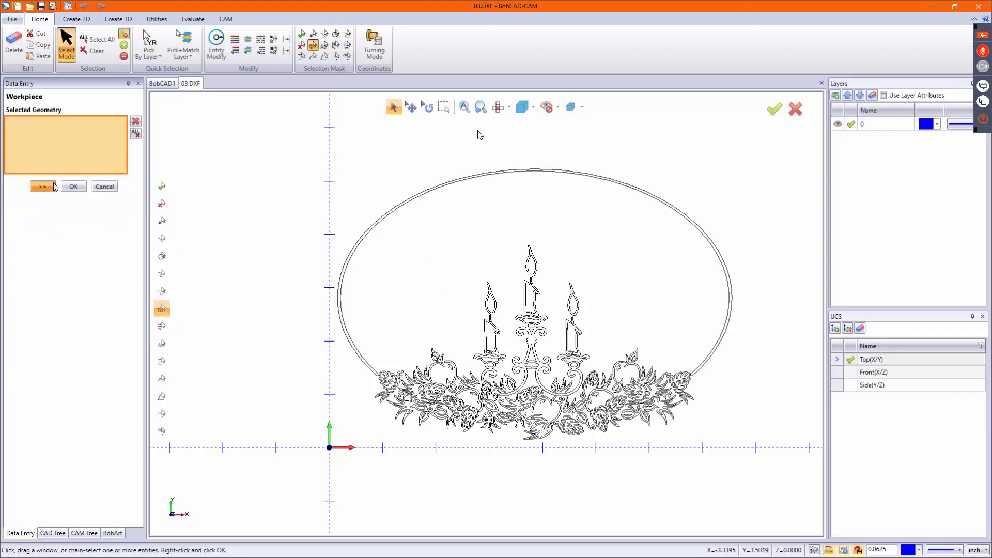
click(54, 186)
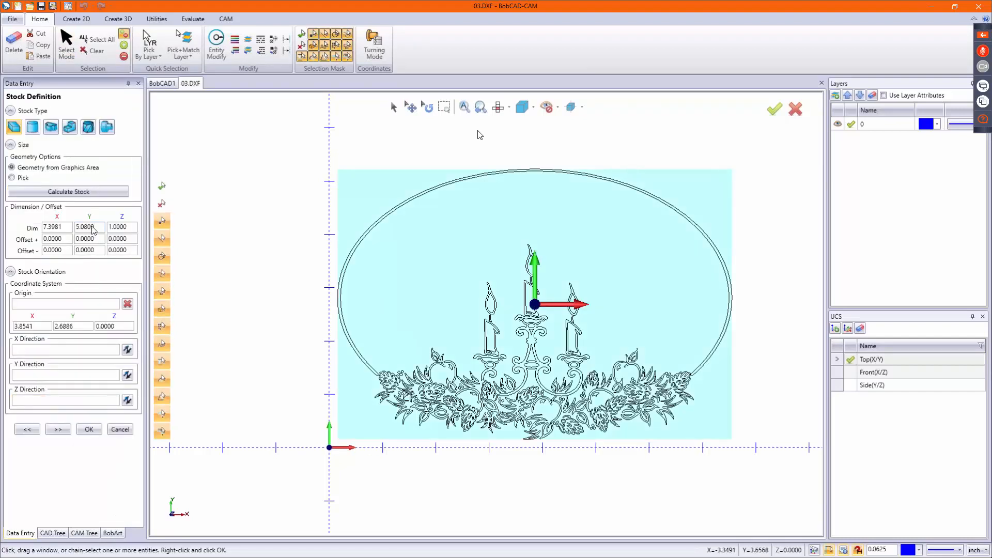
- Set the rectangular stock's dimensions to 8 inches in X and 6 inches in Y
click(71, 226)
text(8)
key(Tab)
text(6)
key(Tab)
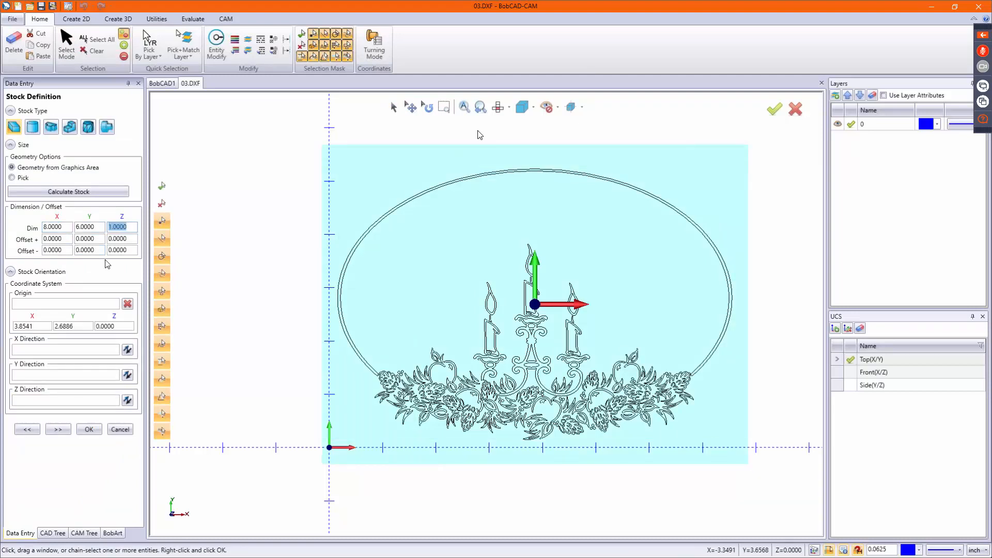
- Place the machine setup origin on the stock's lower-left corner and complete the stock wizard
click(58, 429)
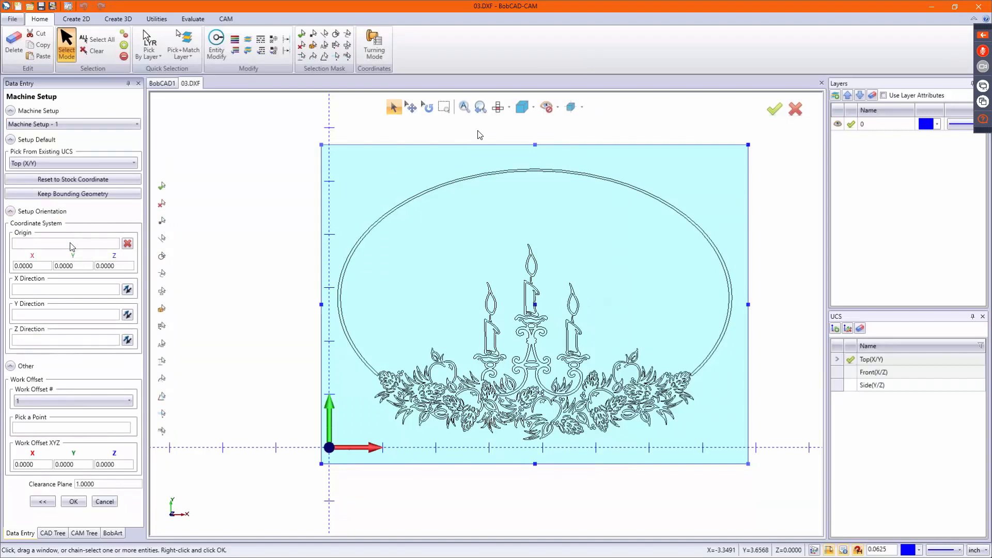
click(325, 463)
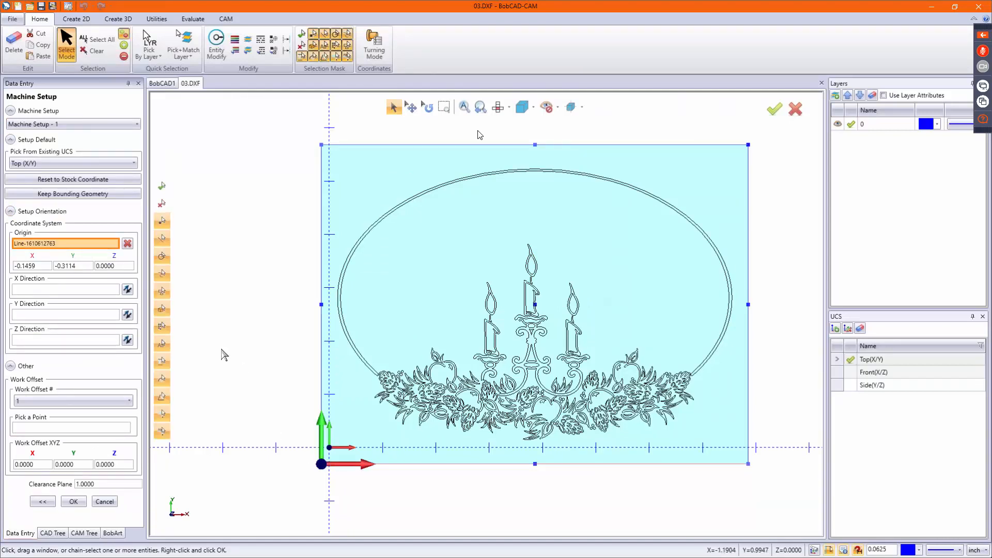
click(73, 502)
- Add a Mill V-Carve feature to Machine Setup - 1 and select all of the candle frame drawing as its geometry
right_click(80, 191)
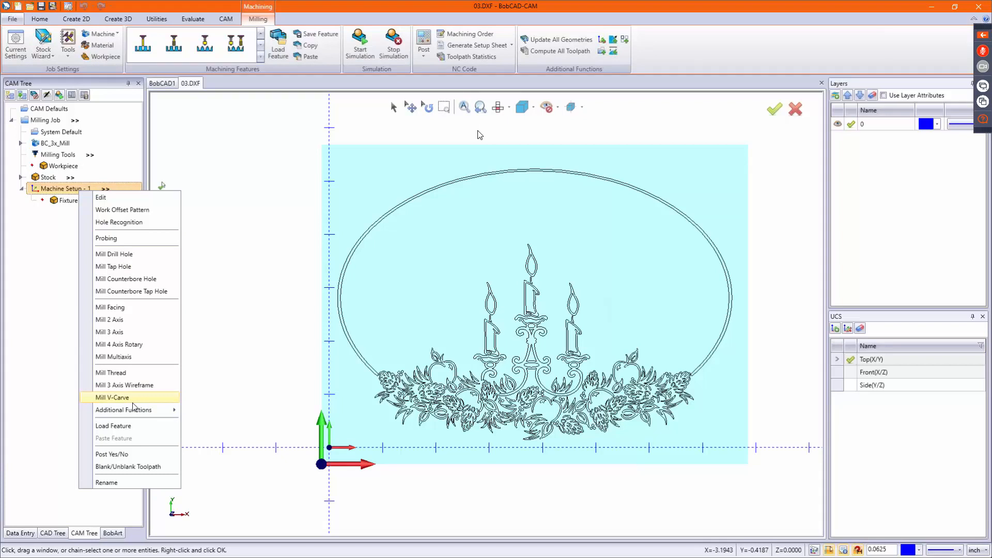
click(114, 397)
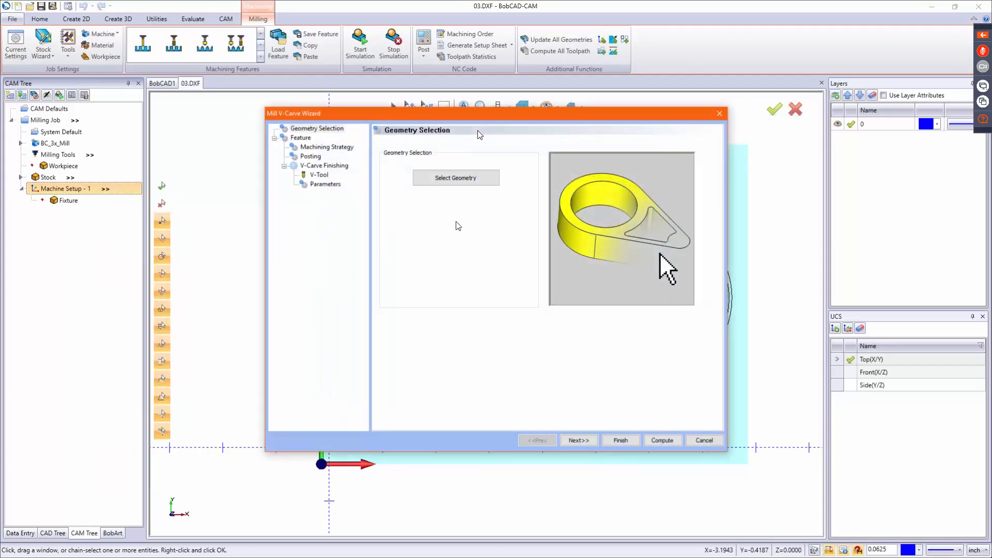
click(457, 180)
drag(255, 130, 750, 504)
right_click(316, 217)
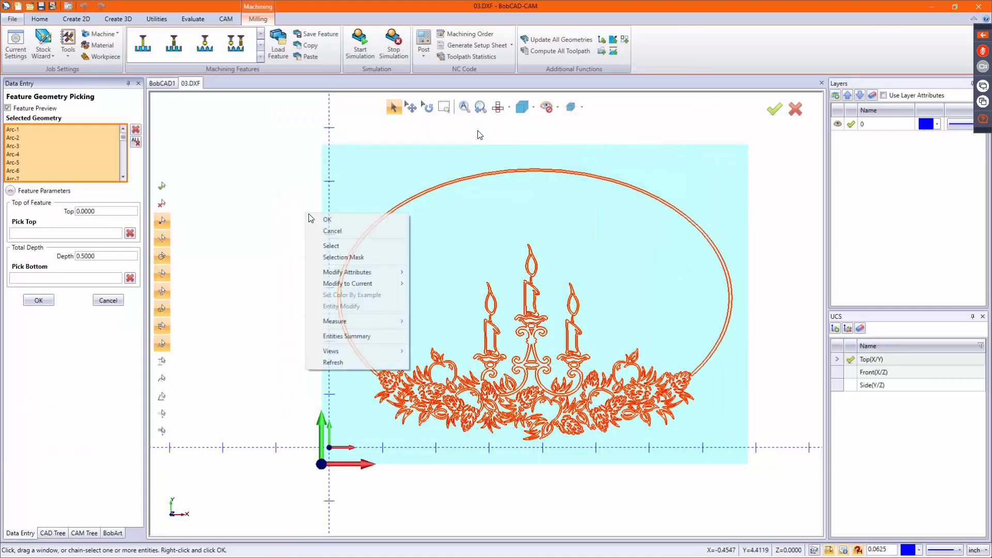
click(316, 219)
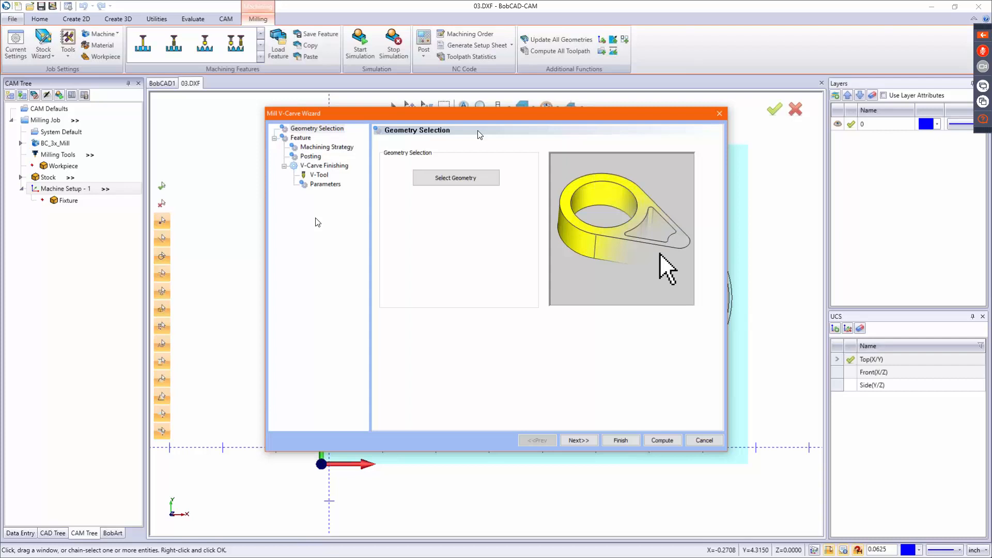
- Accept V-Carve Finishing with the 0.5 inch, 90° V-tool and no pocketing, and compute the candle frame's toolpath
click(591, 439)
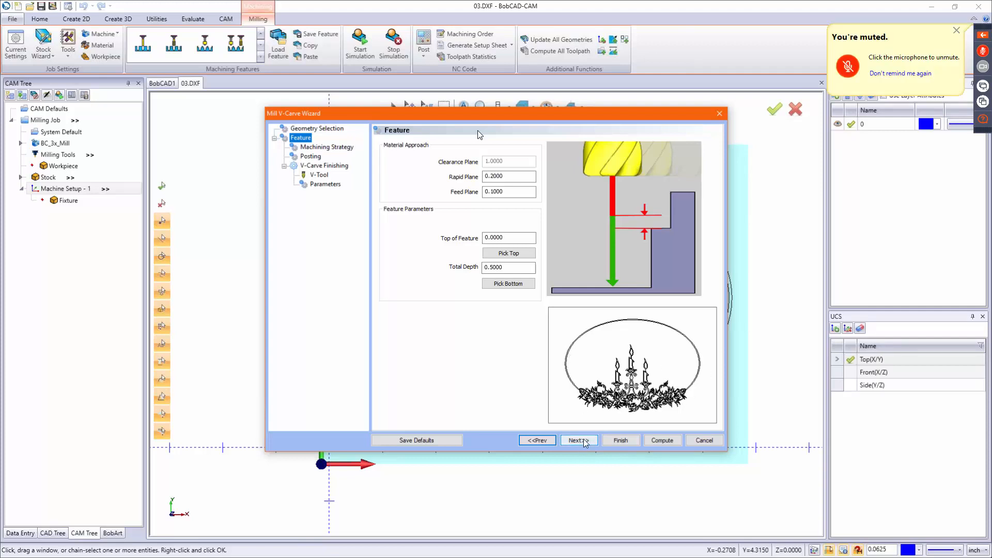
drag(525, 268, 469, 268)
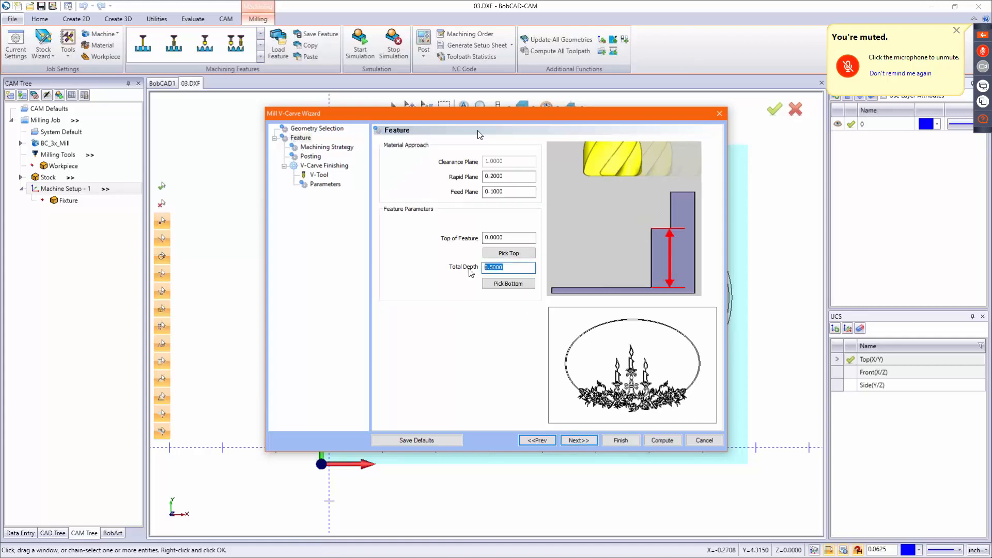
click(574, 442)
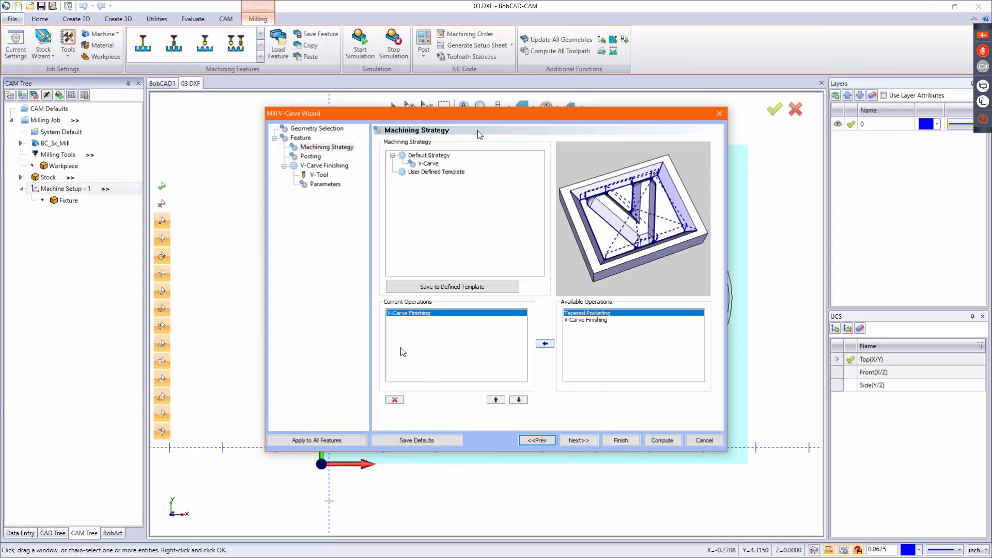
click(586, 439)
click(586, 440)
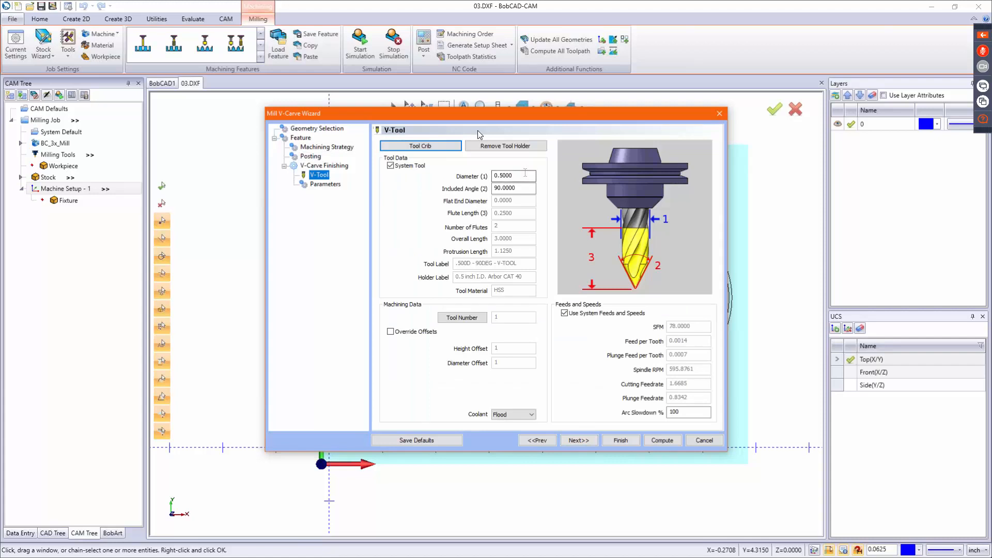
click(578, 441)
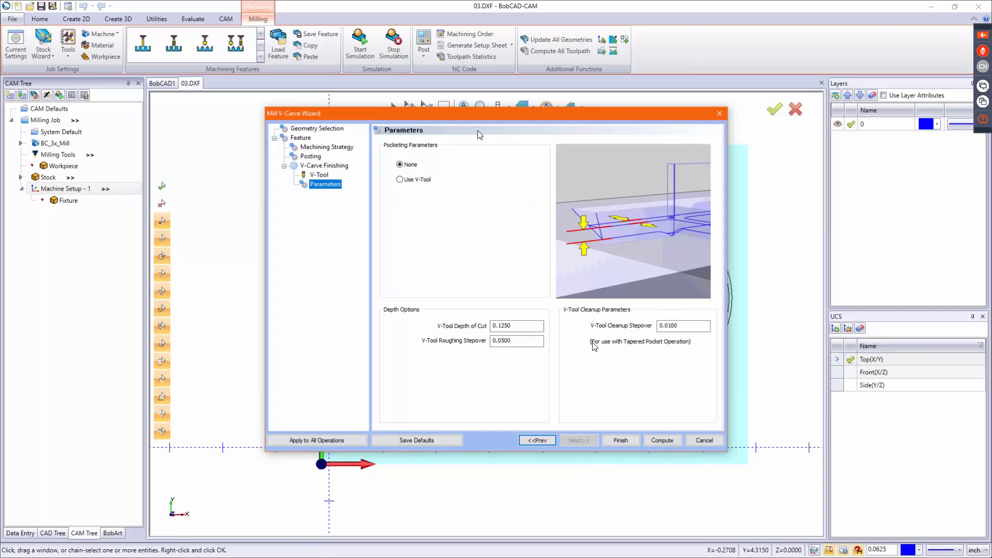
click(663, 439)
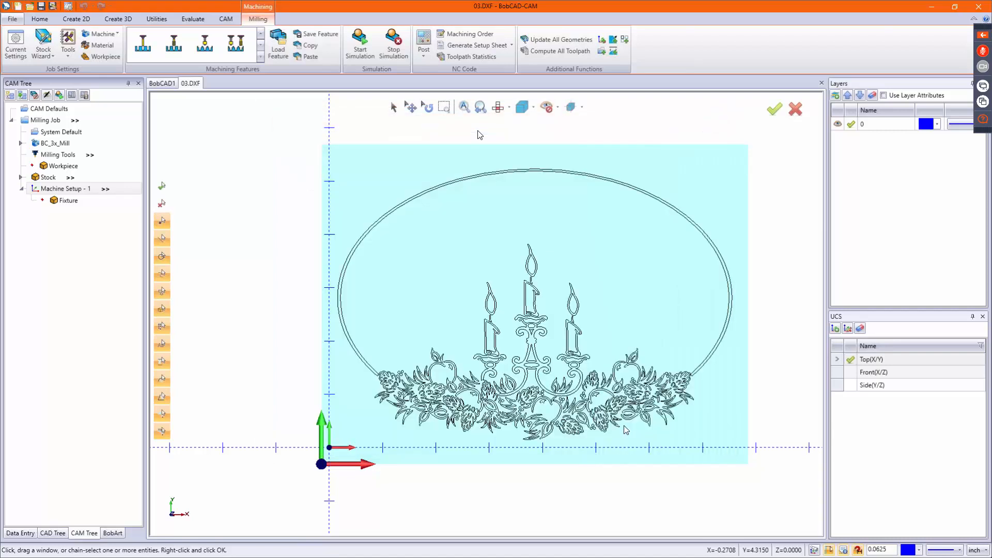
- Run the machining simulation of the candle frame V-carve through to the last move
click(364, 53)
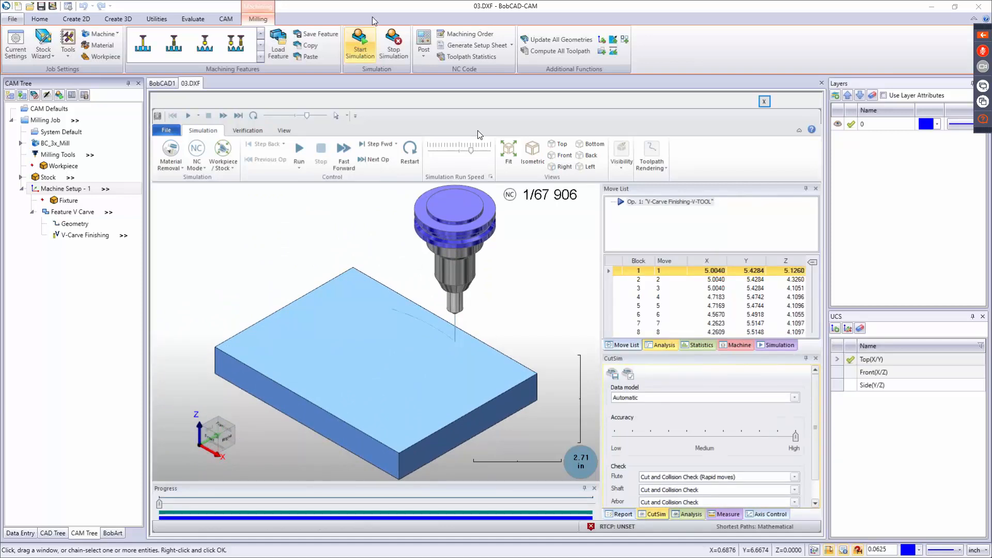
click(298, 152)
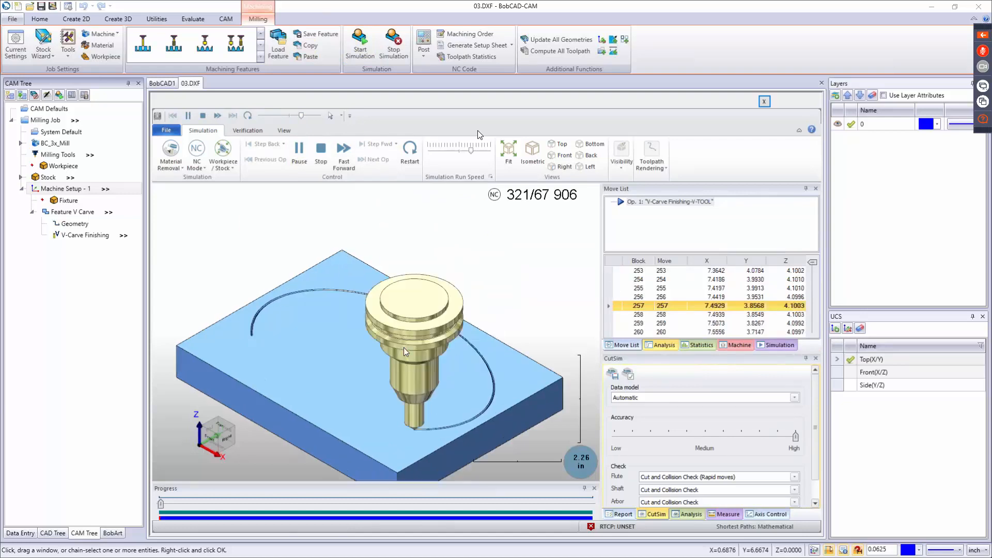
middle_drag(345, 396, 367, 361)
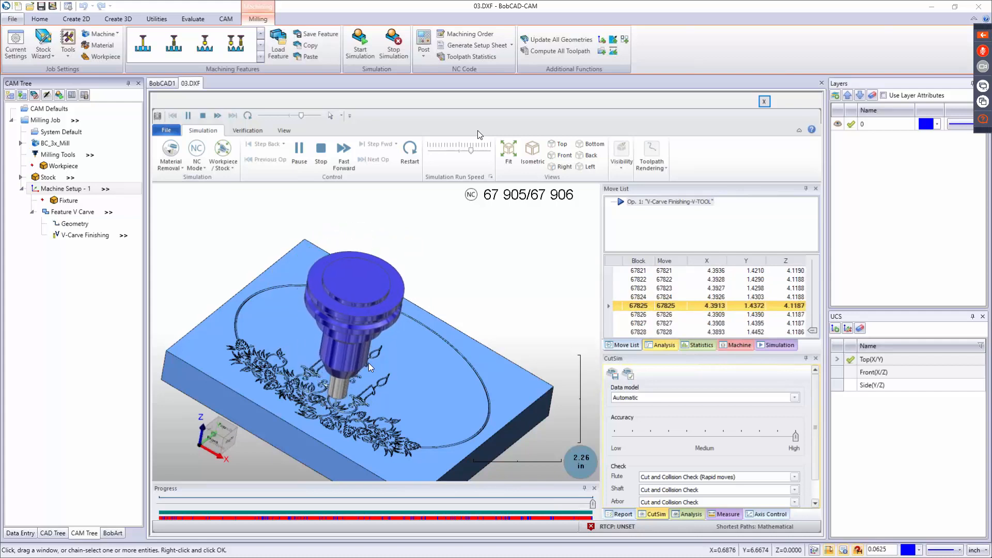
middle_drag(368, 363, 357, 343)
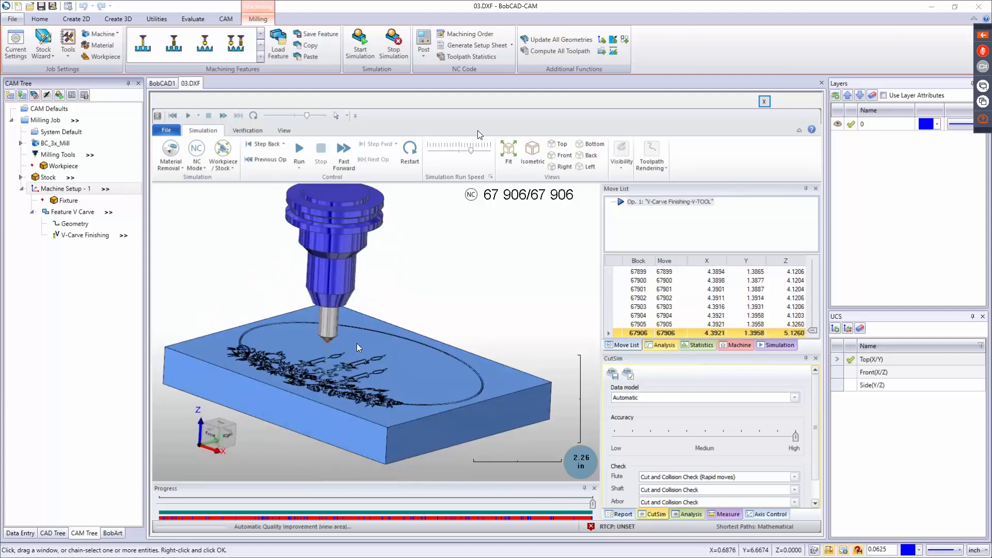
- Hide the tool and its holder in the simulation to expose the carved candle holder details
scroll(321, 339, up, 10)
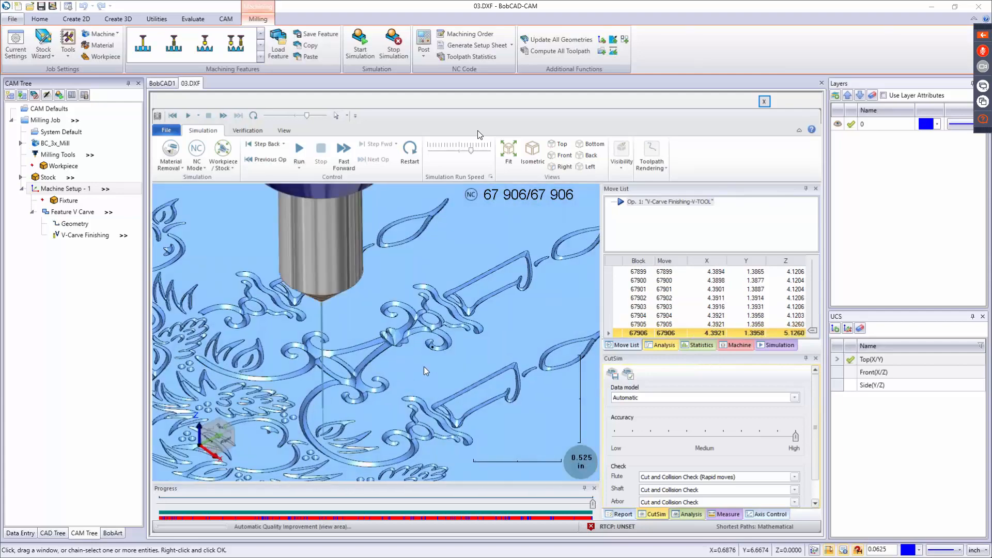
scroll(413, 348, up, 4)
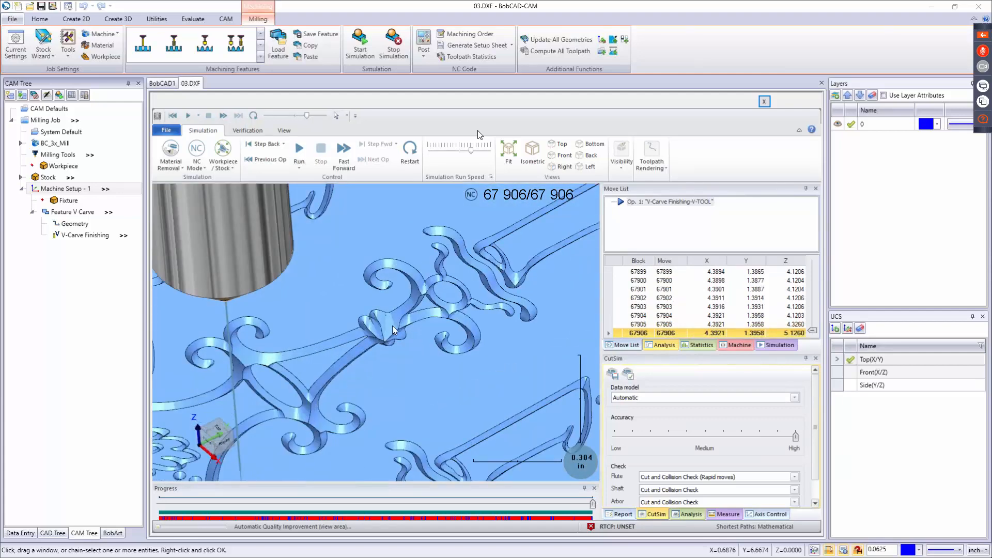
click(621, 155)
click(646, 208)
click(657, 257)
middle_drag(432, 294, 386, 322)
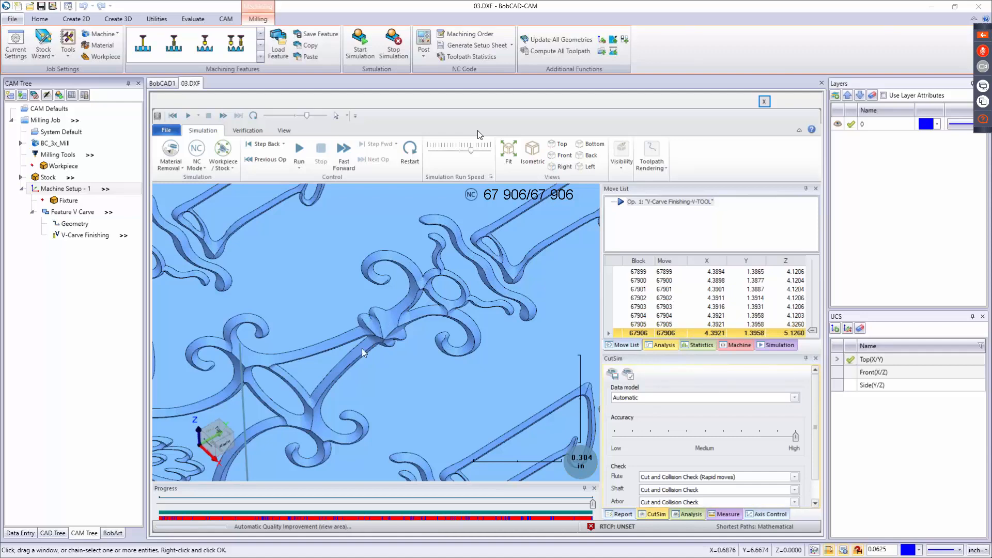
- Examine the carved flames, candle holders and foliage up close and as a whole, and close the simulation
scroll(310, 404, up, 5)
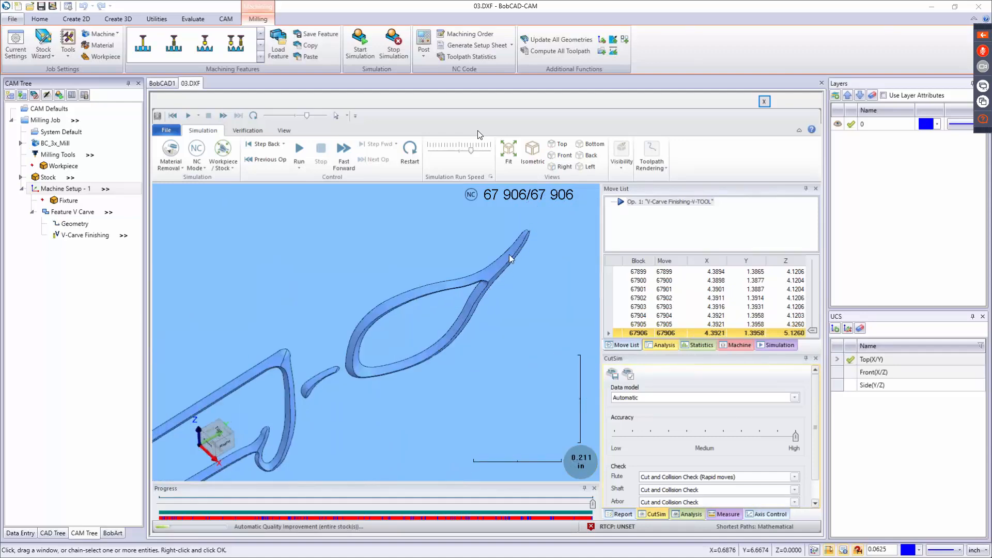
scroll(408, 344, down, 10)
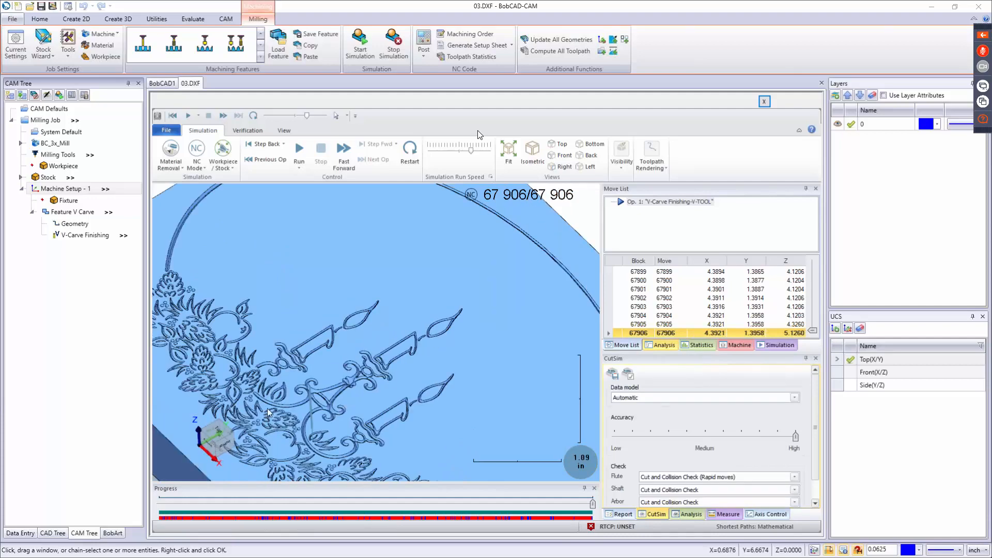
scroll(248, 382, up, 7)
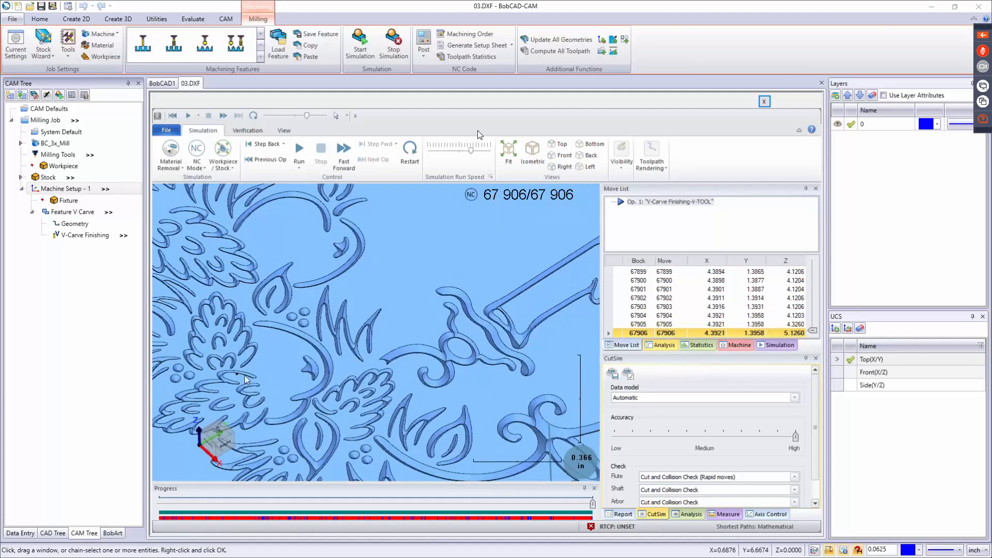
mouse_move(281, 400)
middle_down()
mouse_move(252, 410)
mouse_move(254, 391)
mouse_move(322, 347)
middle_up()
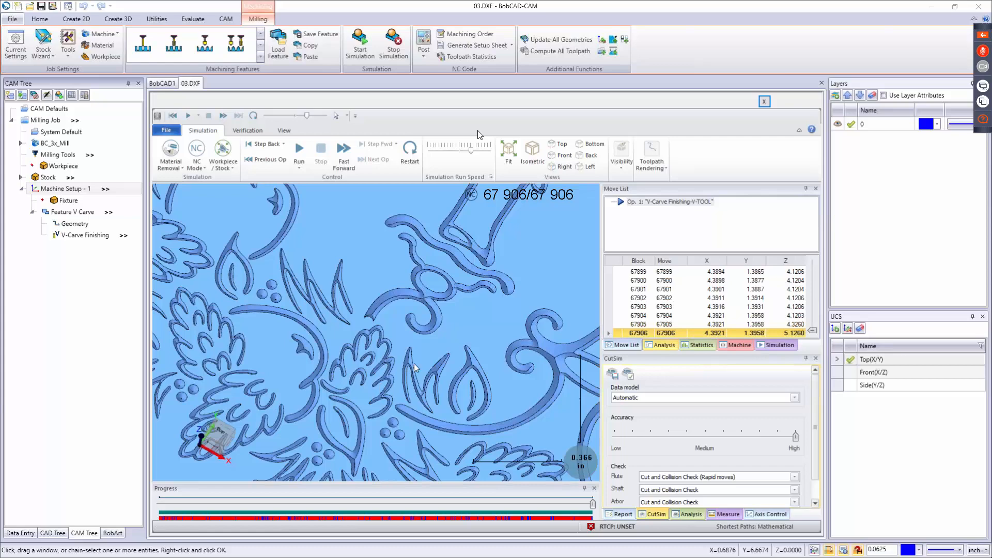
scroll(395, 367, down, 8)
middle_drag(369, 397, 321, 397)
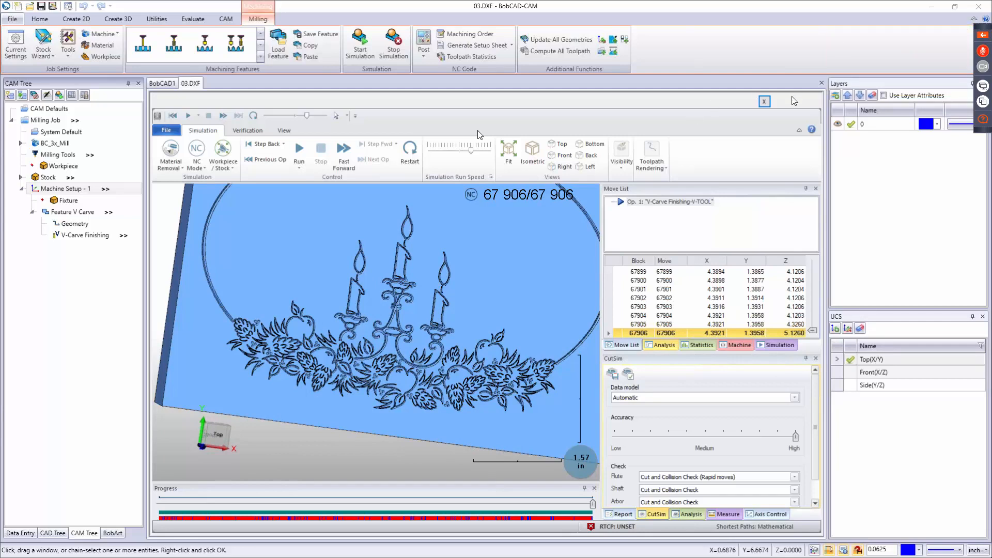
click(764, 102)
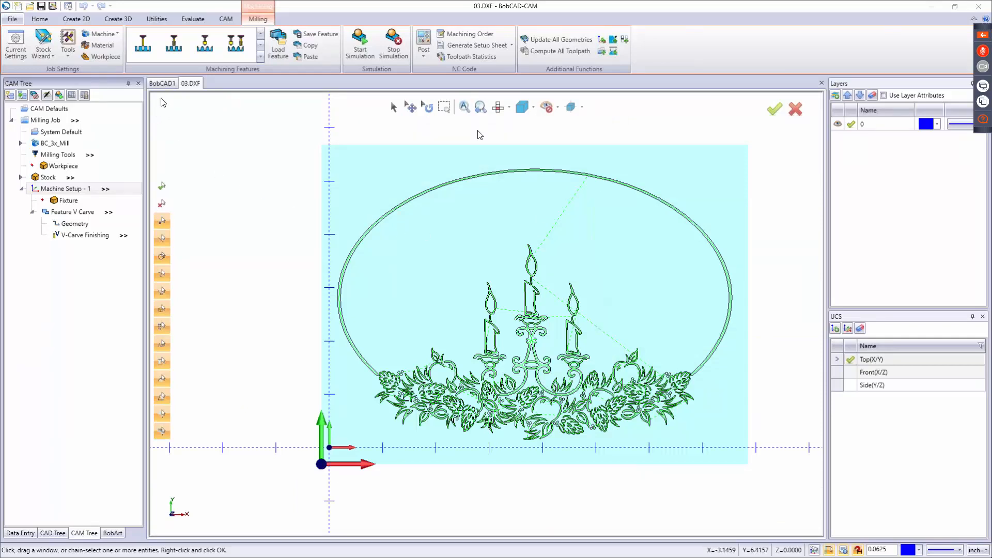
- In the BobCAD1 drawing, add the inner oval around the bat to the V-Carve feature's geometry and recompute the toolpath
click(161, 84)
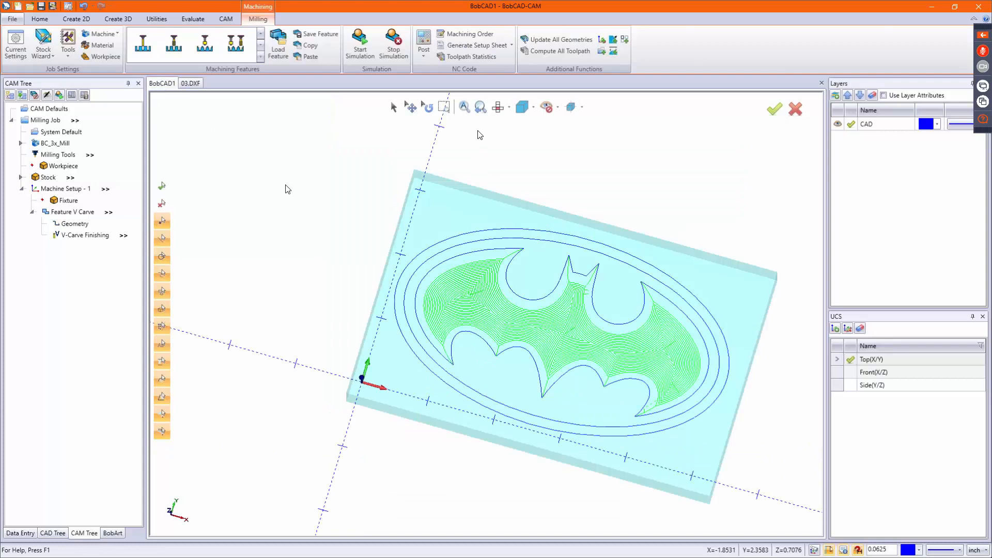
middle_drag(326, 209, 270, 260)
key(Home)
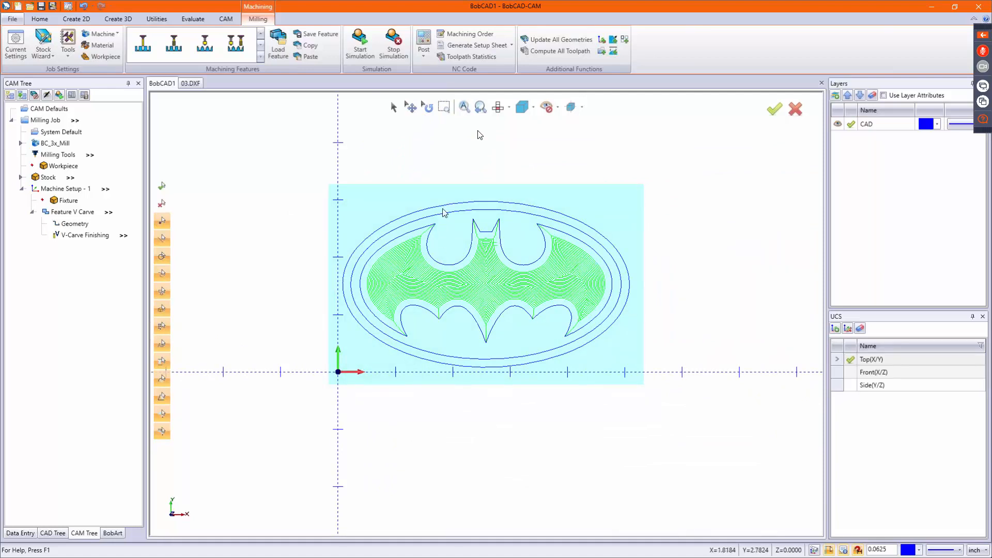
right_click(75, 223)
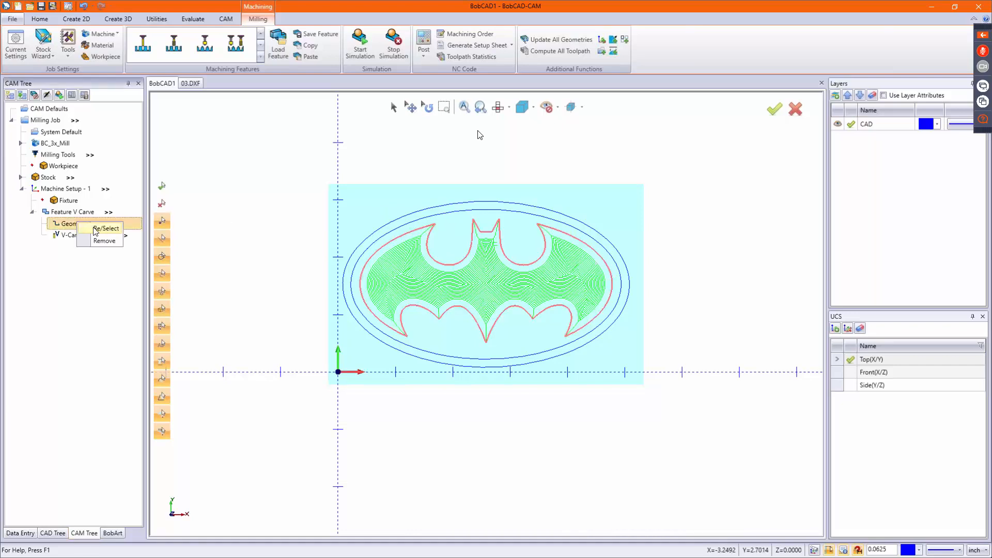
click(102, 227)
click(442, 214)
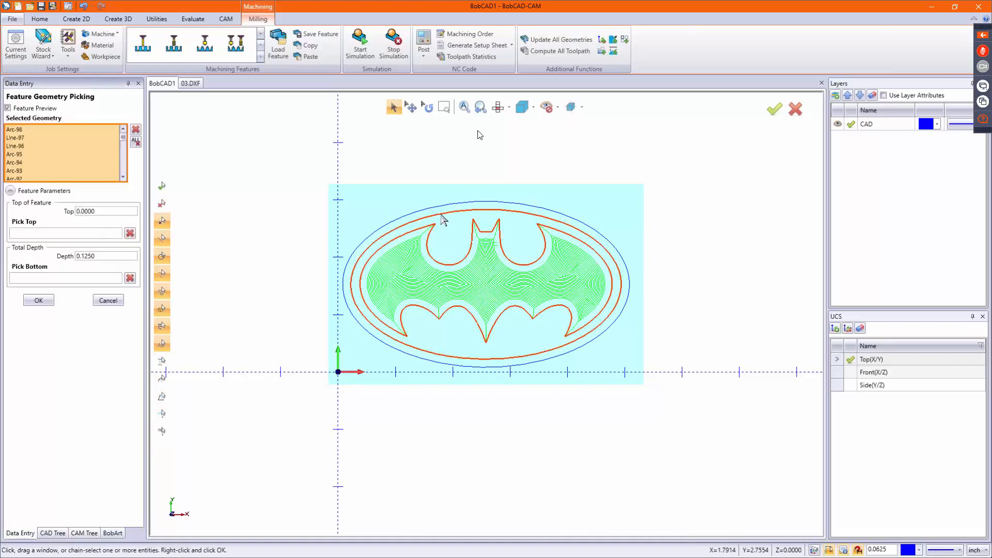
right_click(277, 202)
click(286, 203)
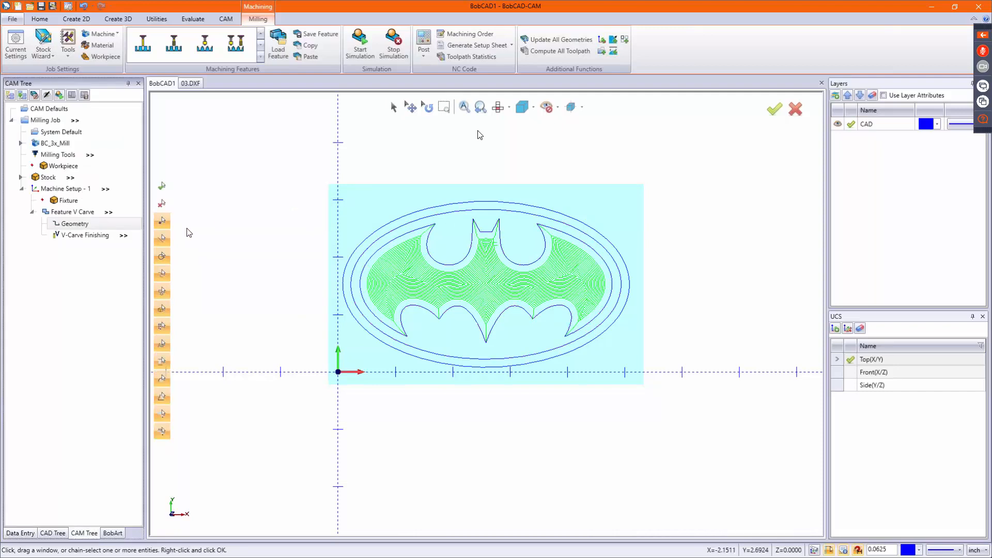
right_click(79, 237)
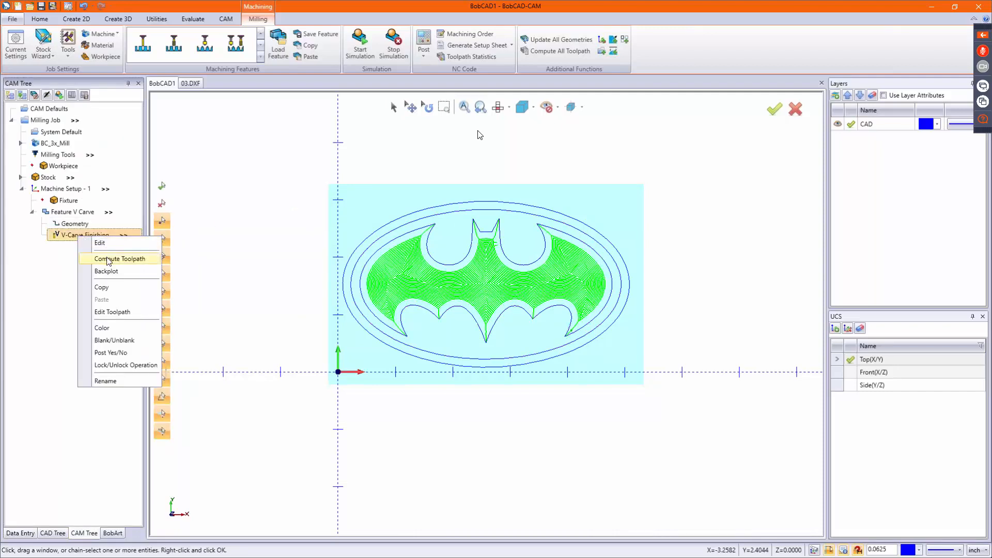
click(109, 258)
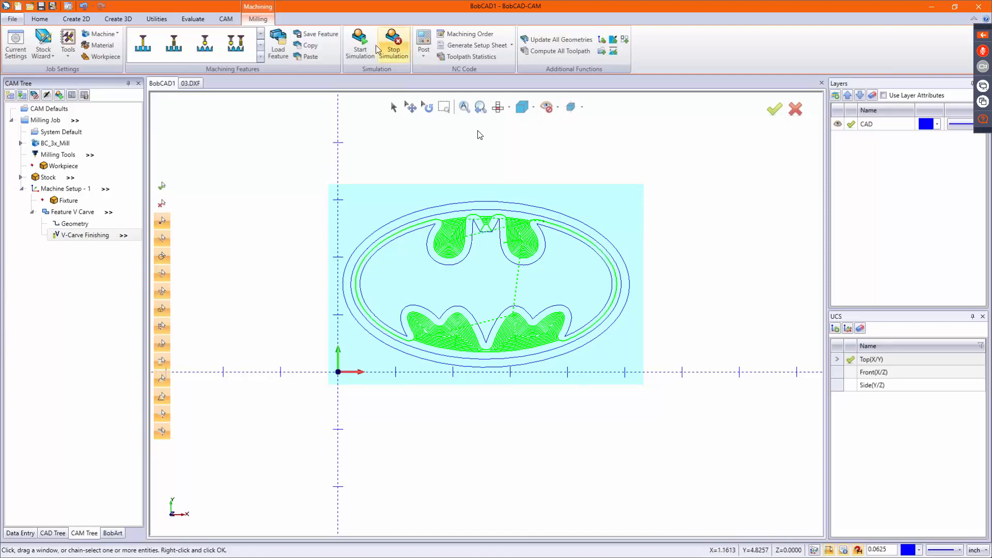
- Simulate the V-carve between the bat outline and inner oval, inspect the carved result, and close the simulation
click(360, 45)
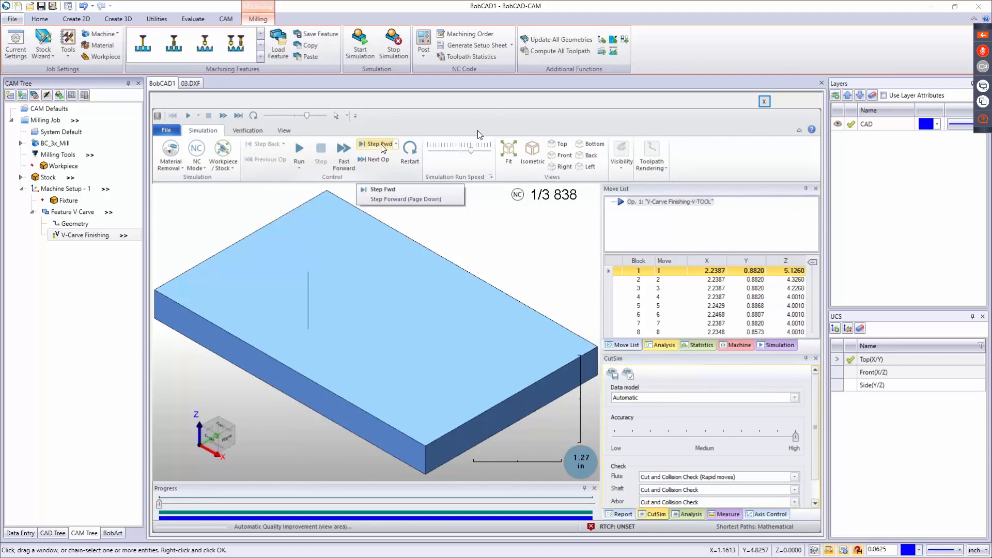
click(297, 152)
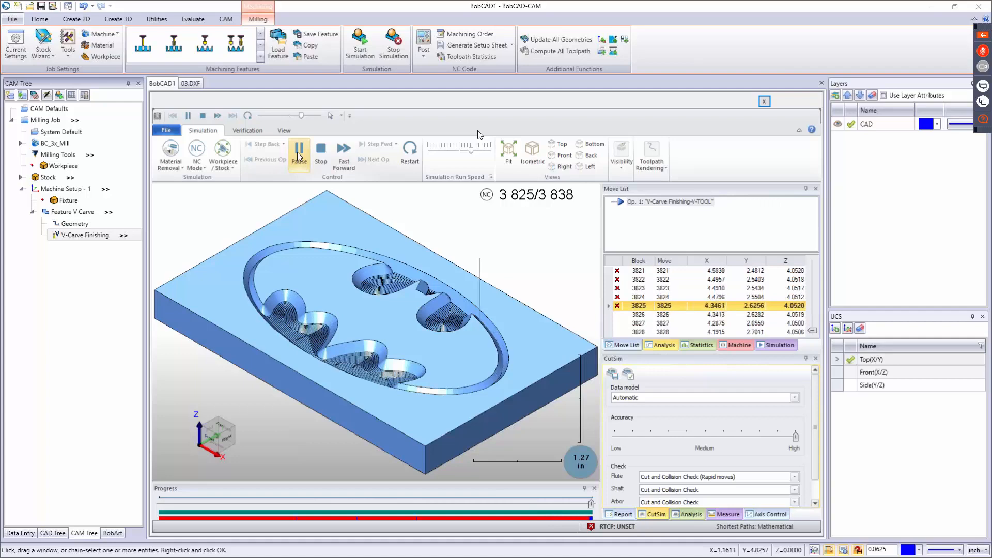
middle_drag(314, 280, 488, 345)
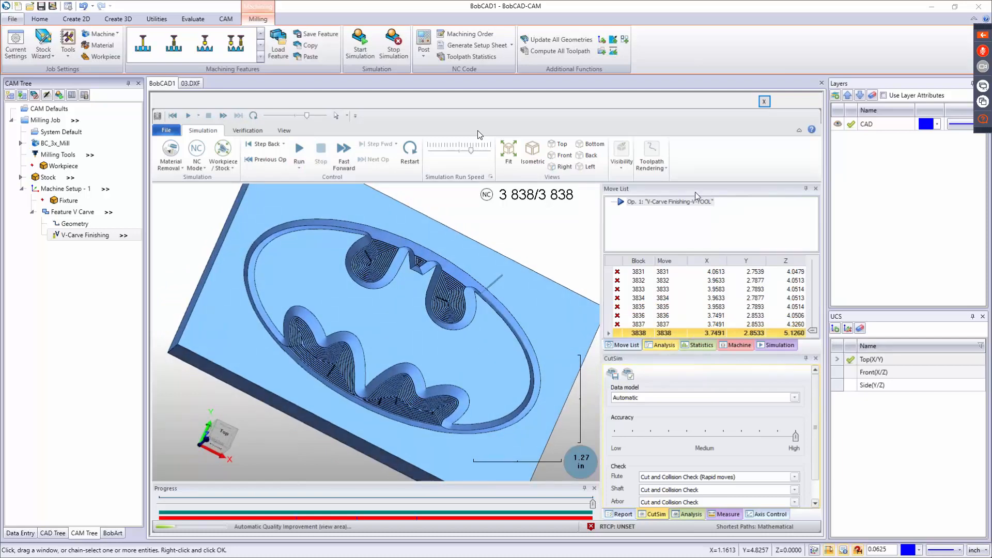
click(764, 102)
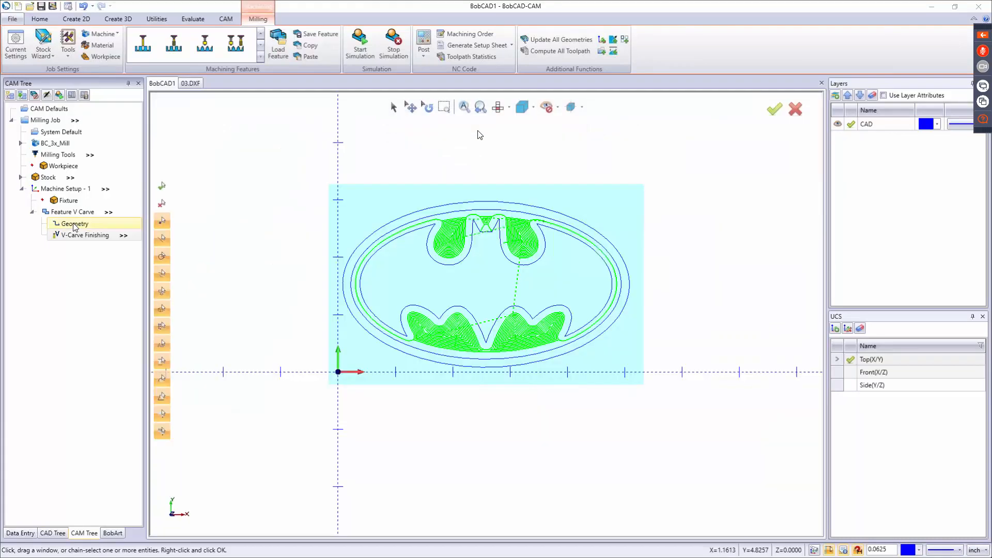
- Add the outermost oval to the Batman V-Carve feature's geometry and recompute the V-Carve Finishing toolpath
right_click(75, 225)
click(90, 232)
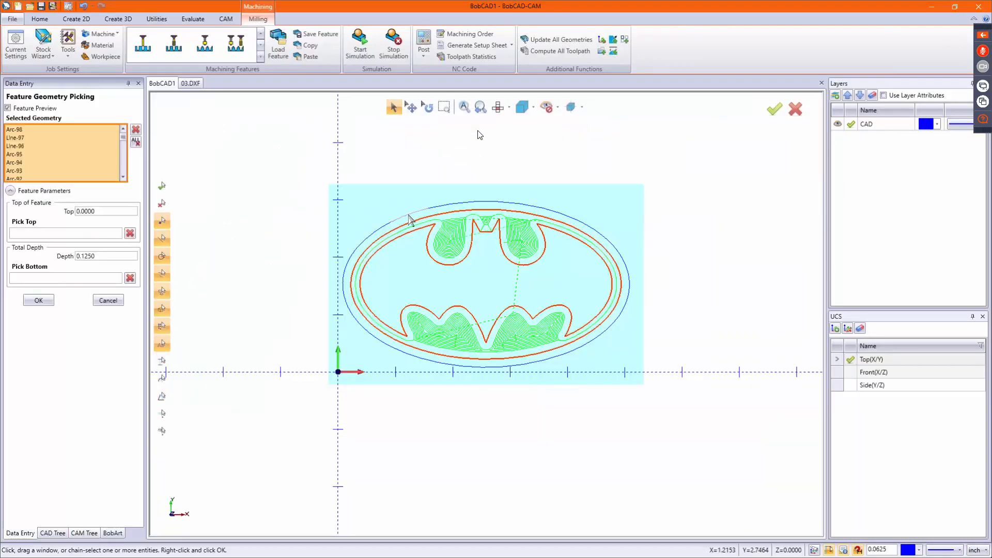
right_click(298, 199)
click(310, 205)
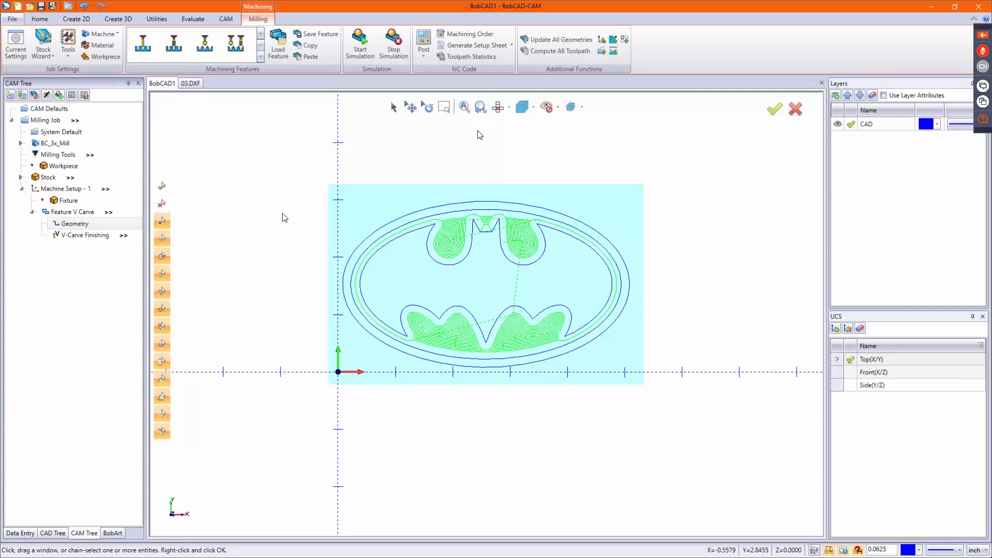
right_click(82, 239)
click(120, 261)
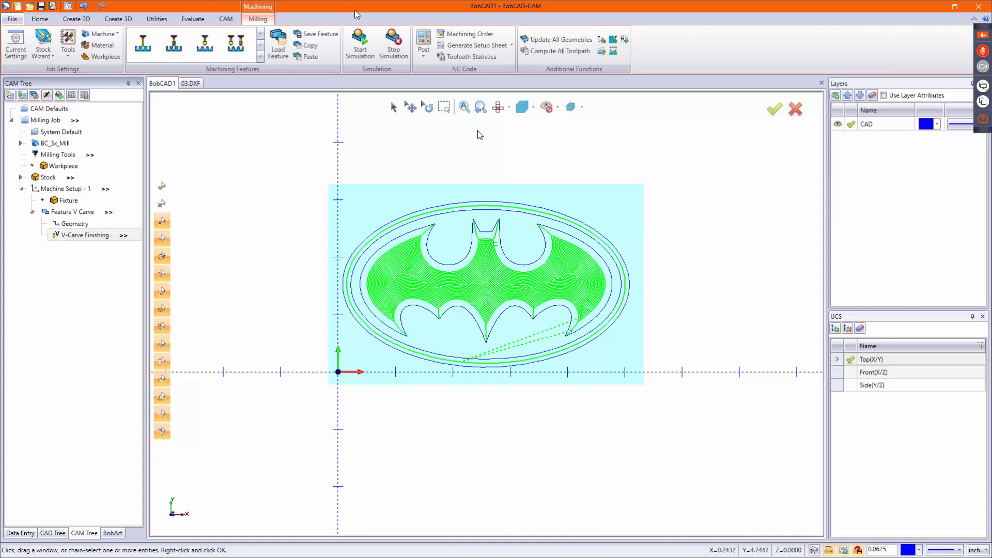
- Simulate the Batman V-carve with the bat and both ovals through to the last move
click(368, 38)
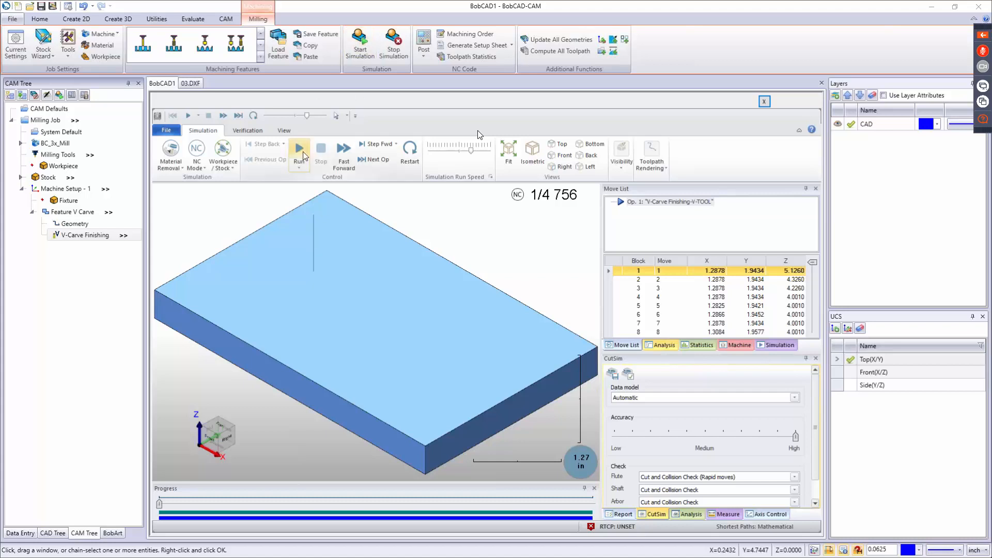
click(300, 150)
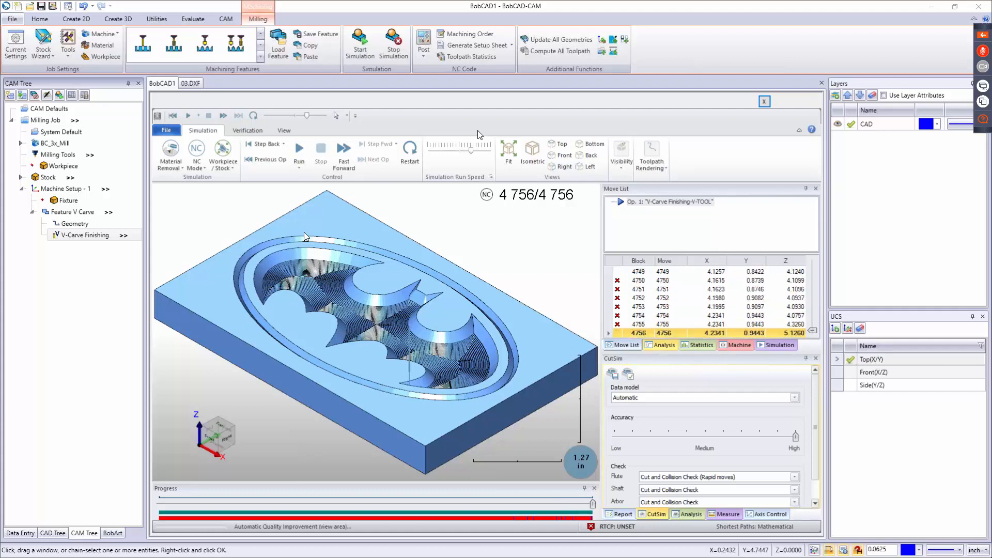
- Inspect the simulated Batman carving from above and close the simulation
middle_drag(218, 268, 372, 305)
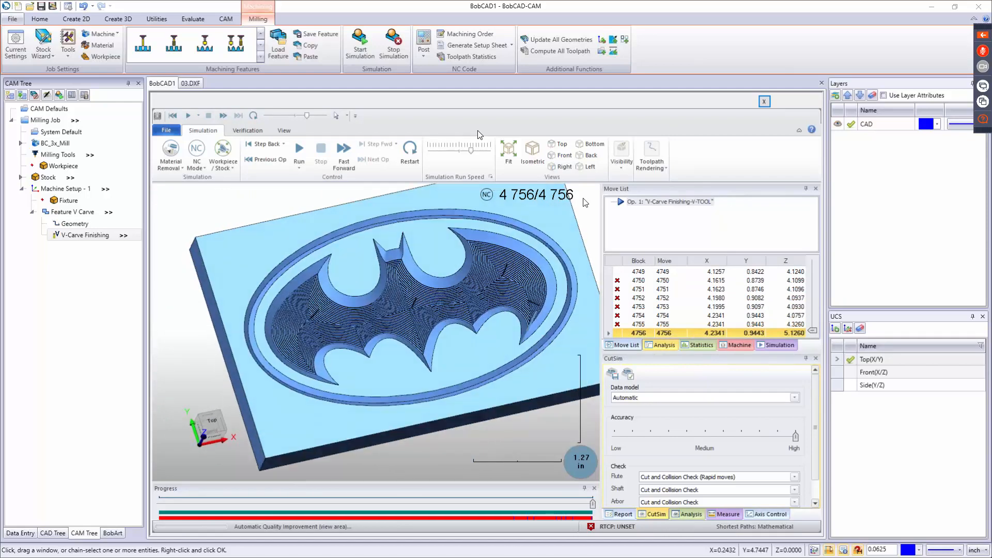
click(765, 103)
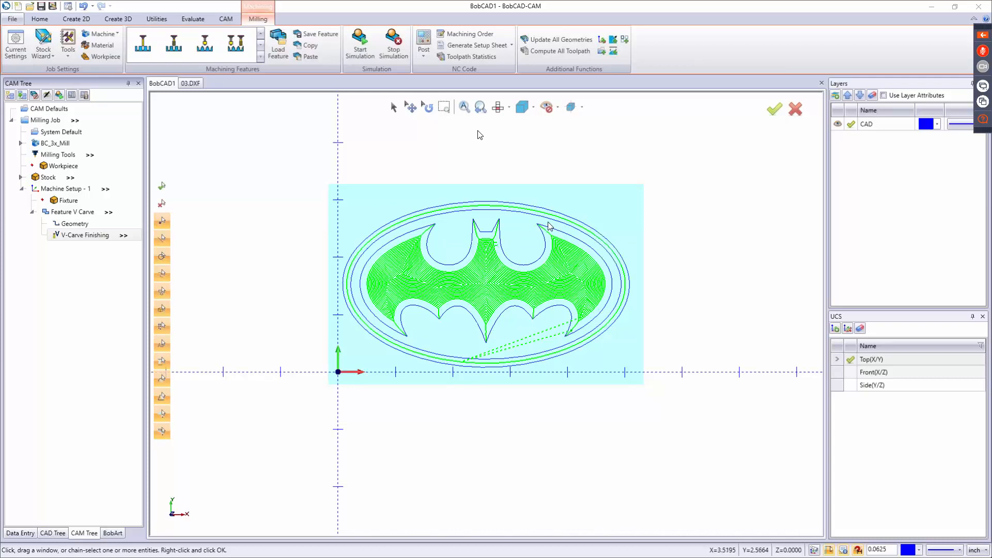
right_click(675, 207)
click(685, 225)
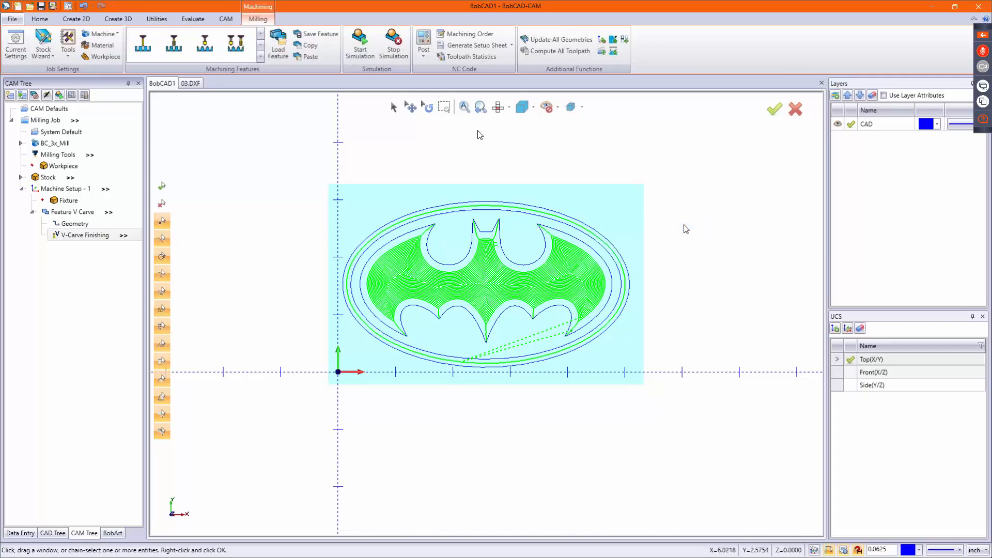
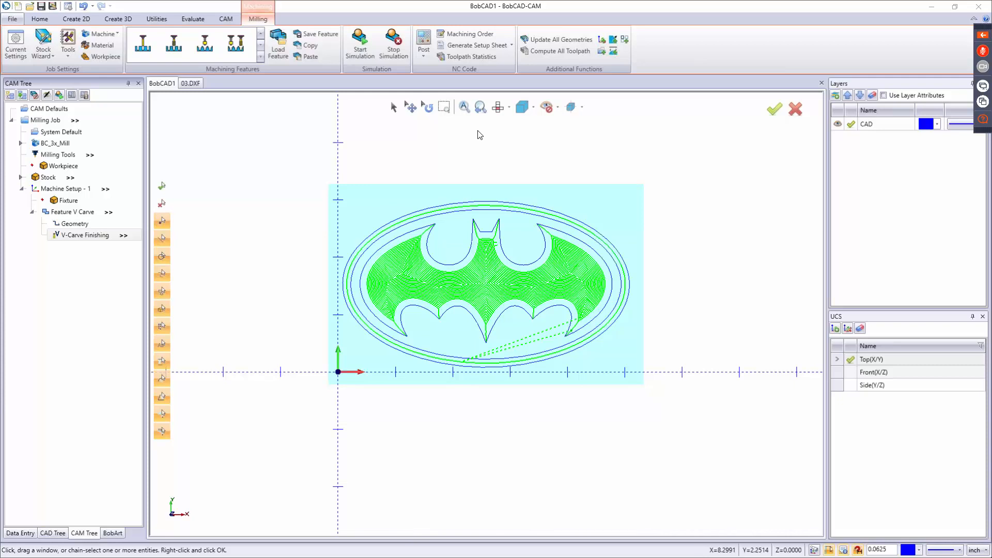
- Try translating the entire Batman logo geometry by -10 in Y with the Scale option switched off
click(112, 532)
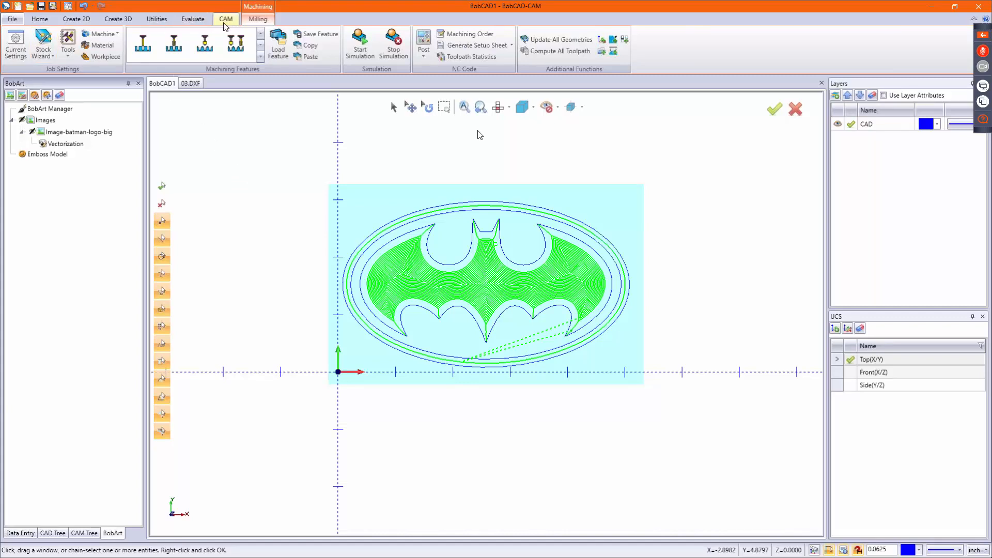
click(153, 25)
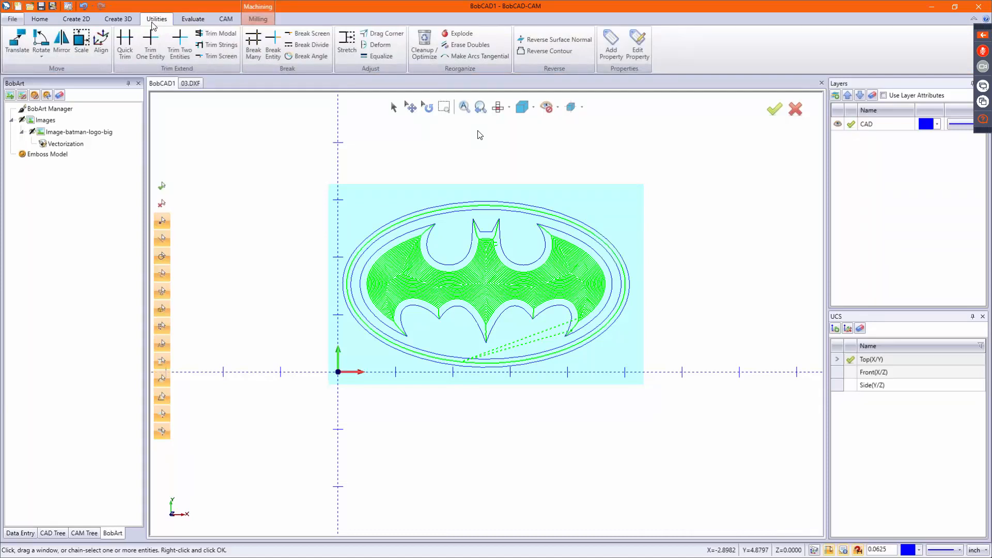
click(21, 52)
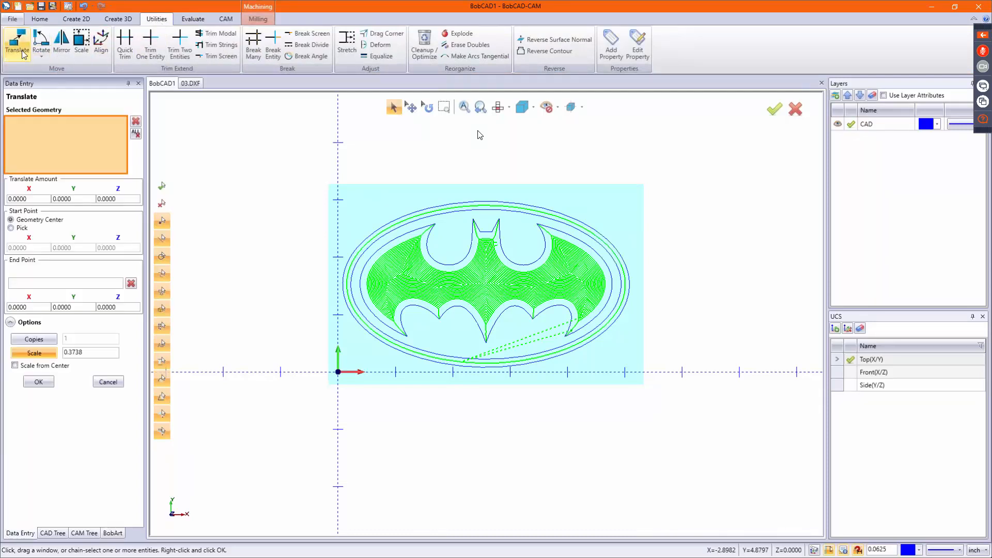
mouse_move(284, 169)
mouse_down()
mouse_move(530, 306)
mouse_move(669, 443)
mouse_up()
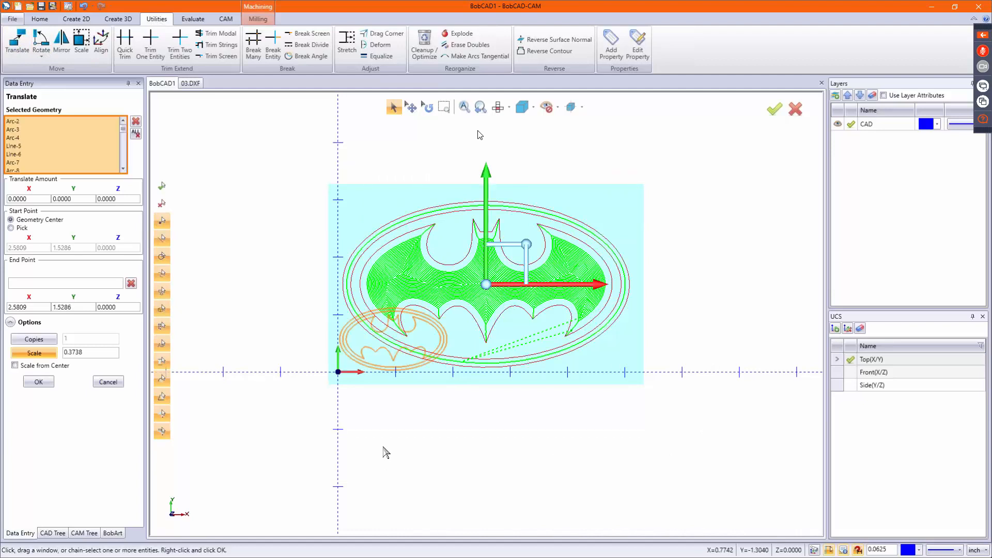
click(34, 352)
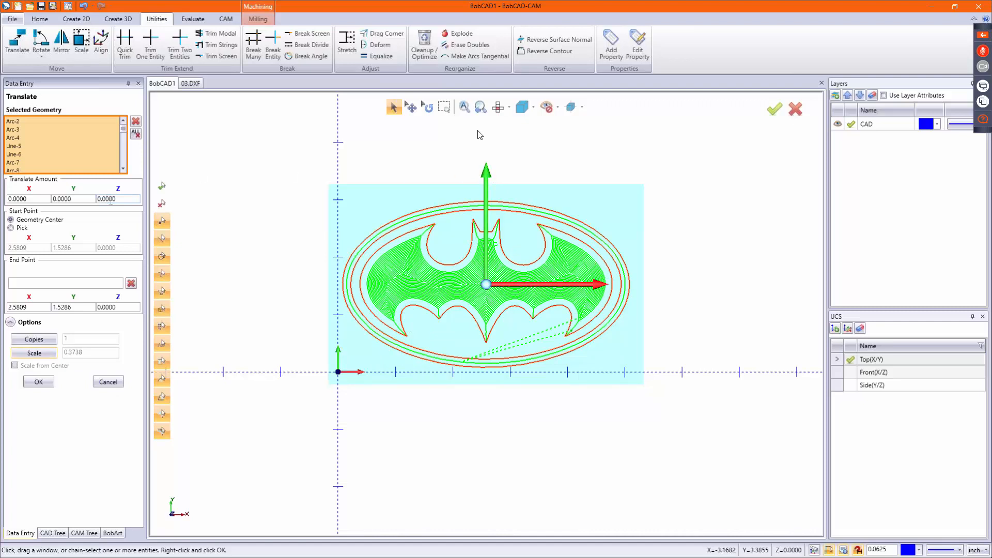
click(77, 199)
text(-10)
key(Tab)
scroll(419, 240, down, 4)
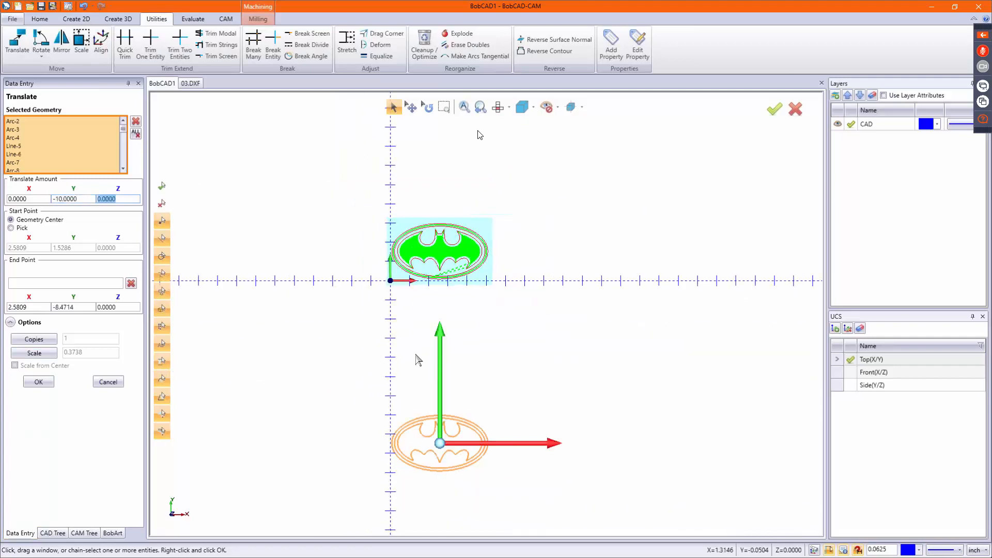
- Try placing the translated logo beside the original at about X -7.39, Y 0.85, and cancel the Translate command
drag(442, 334, 441, 202)
mouse_move(558, 317)
mouse_down()
mouse_move(713, 313)
mouse_move(566, 313)
mouse_up()
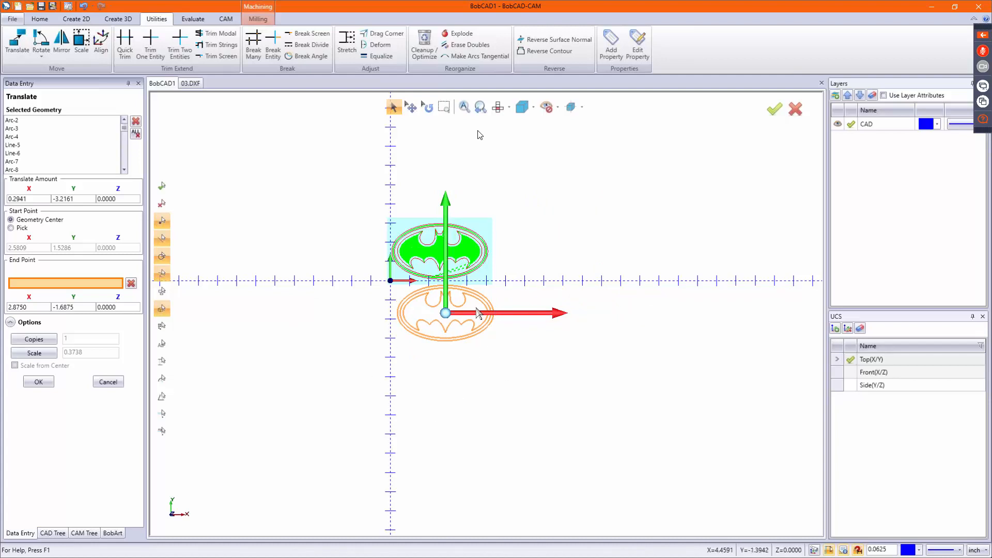
drag(445, 312, 269, 228)
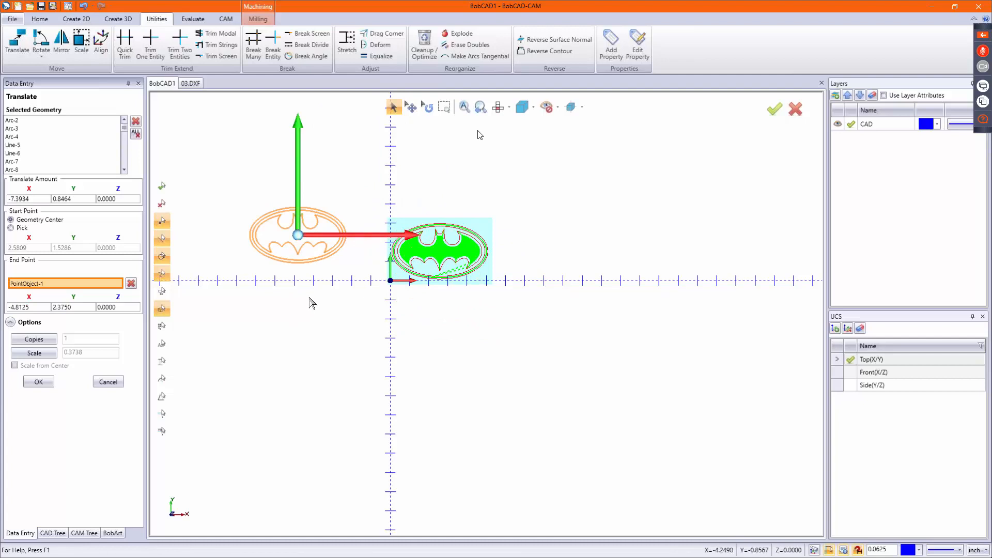
right_click(318, 321)
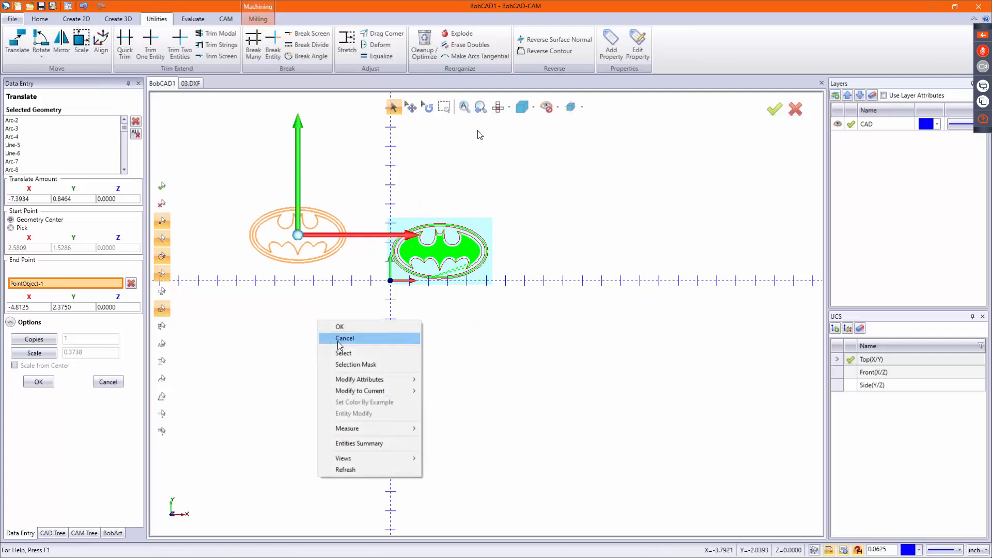
click(343, 339)
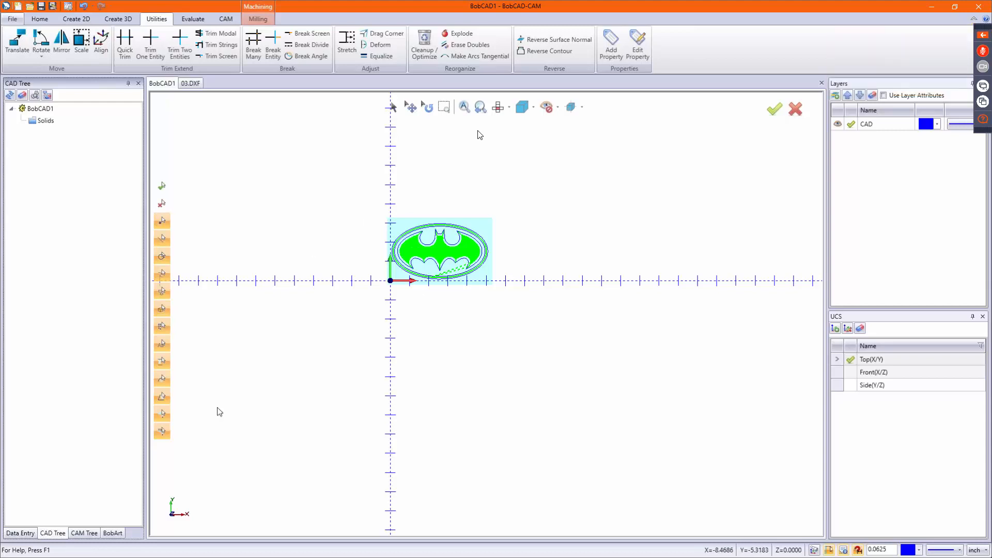
- Check the image size in the Batman image's vectorization settings and unhide the image
click(113, 532)
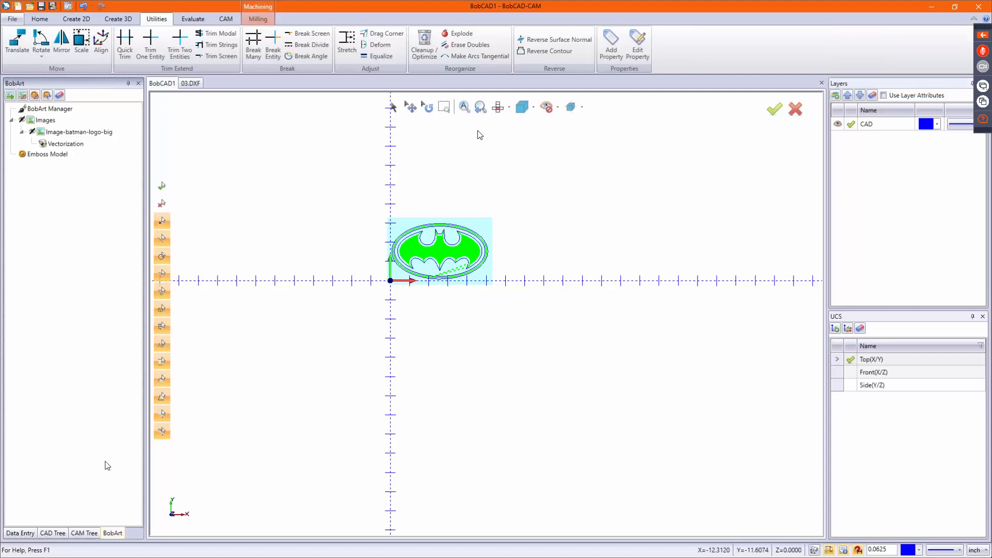
right_click(71, 144)
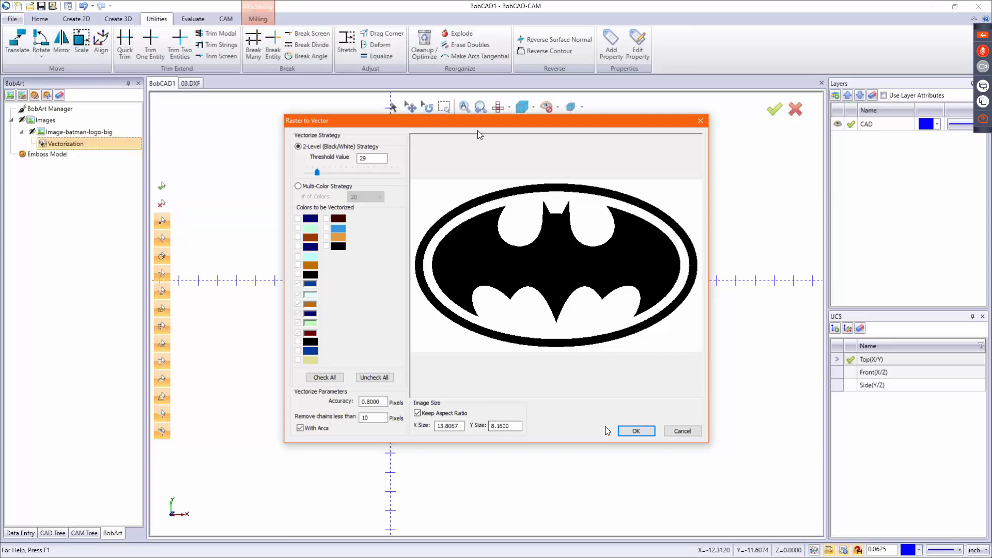
click(682, 431)
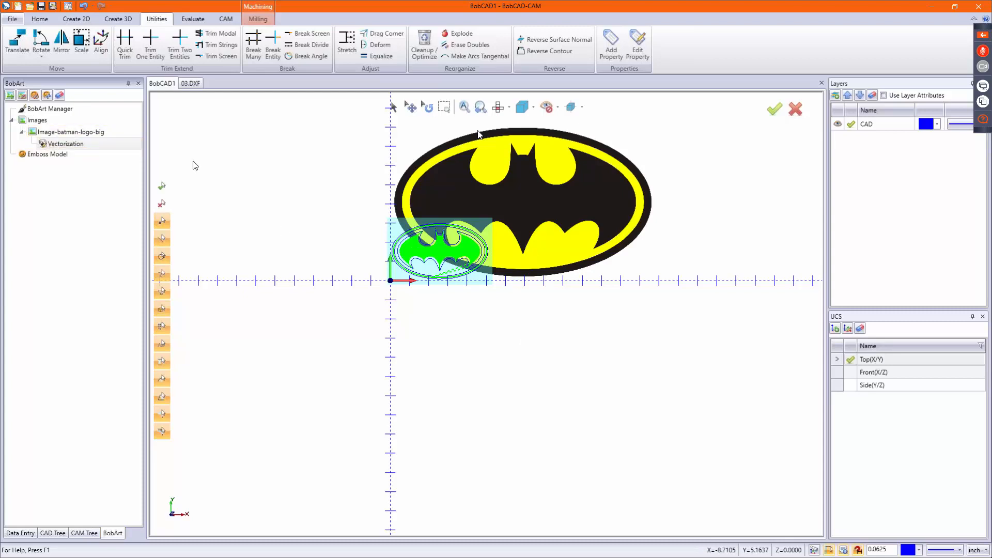
right_click(40, 133)
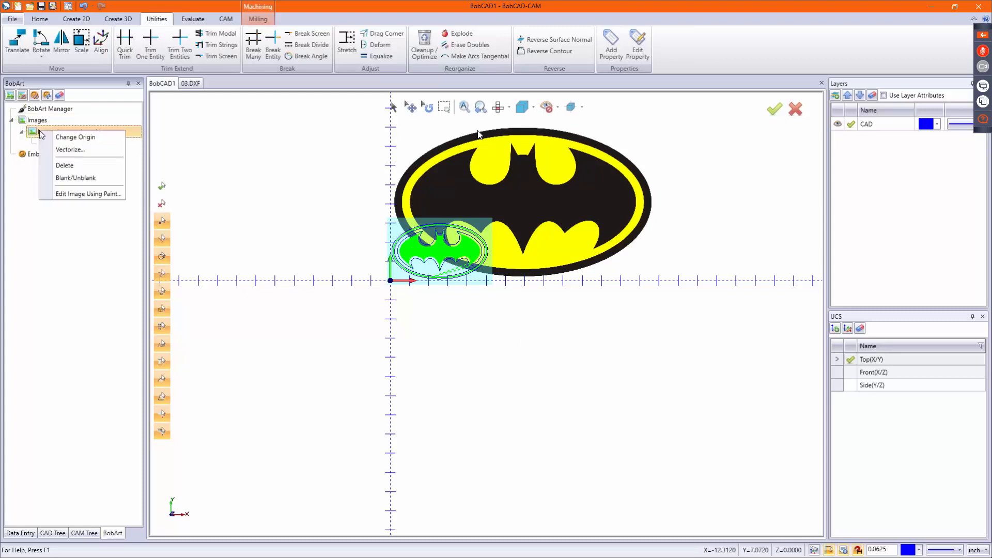
key(Escape)
right_click(68, 144)
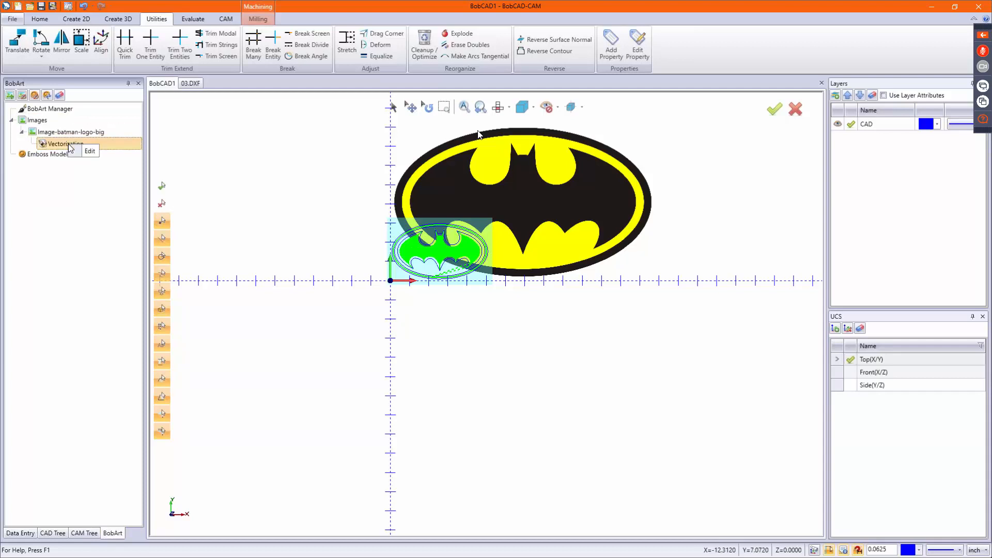
- Set the Batman image's X origin to 13.8067/-2 to center it horizontally on the drawing origin
right_click(54, 132)
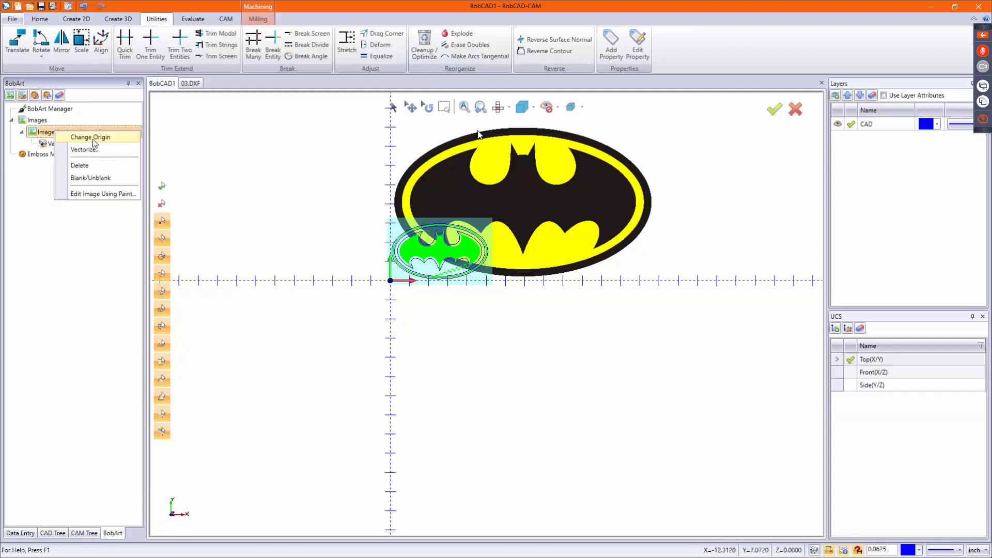
click(94, 137)
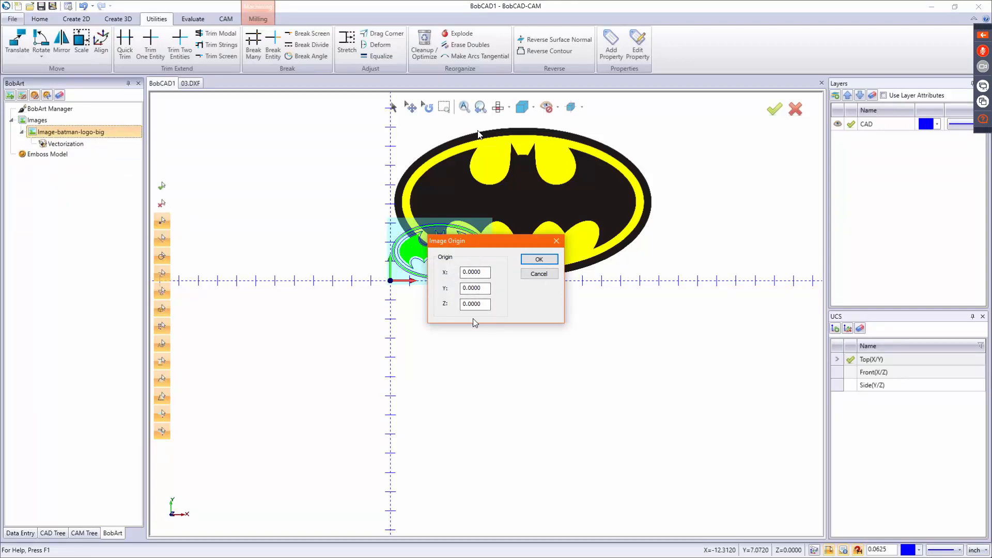
double_click(487, 274)
text(13.8067/-.5)
key(Tab)
key(shift+Tab)
text(-)
text(13)
text(-2)
key(Return)
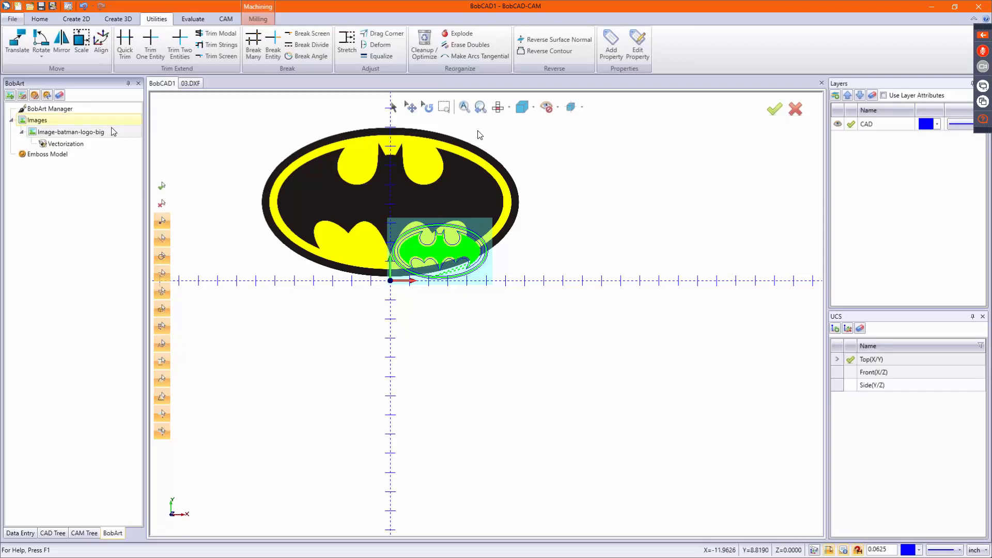
- Set the Batman image's Y origin to 8.160/-2 to center it vertically on the drawing origin
right_click(80, 134)
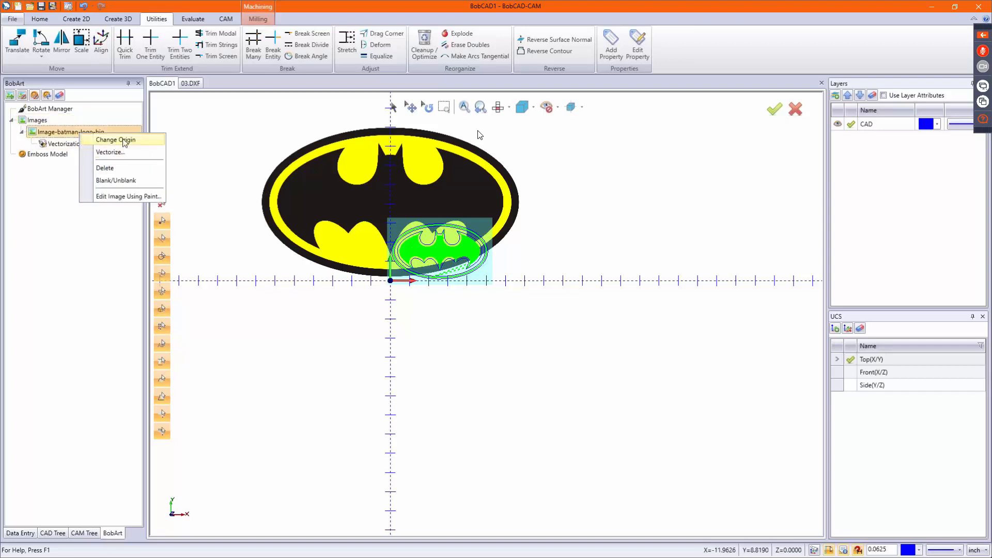
click(122, 139)
double_click(484, 288)
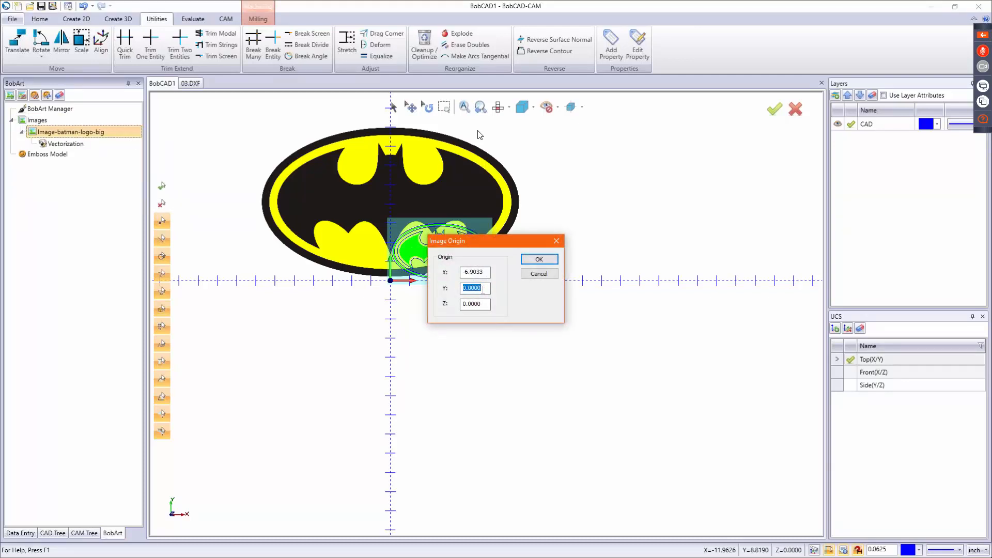
text(8.160/-2)
key(Tab)
click(538, 259)
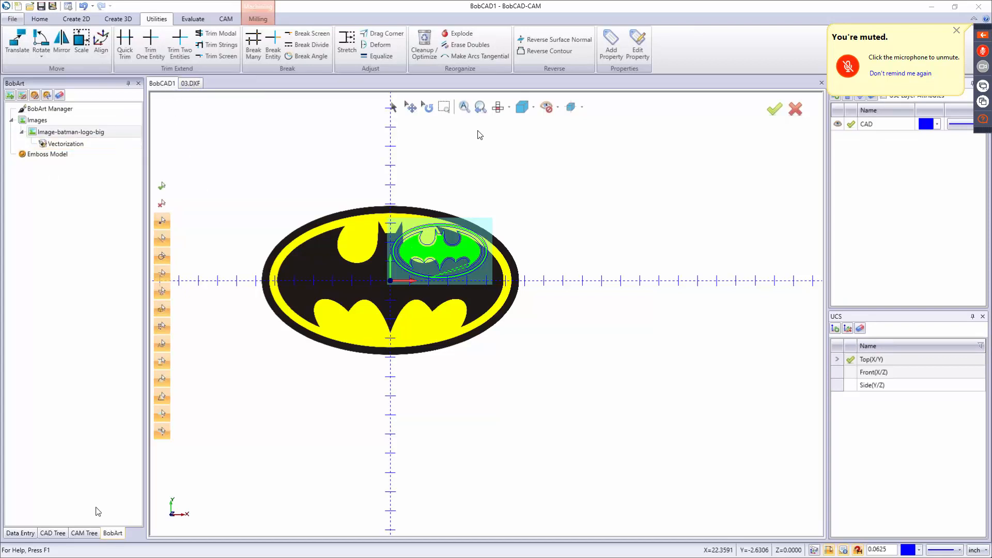
- Edit the V-Carve feature's machining strategy to add a Tapered Pocketing operation ahead of V-Carve Finishing
click(84, 533)
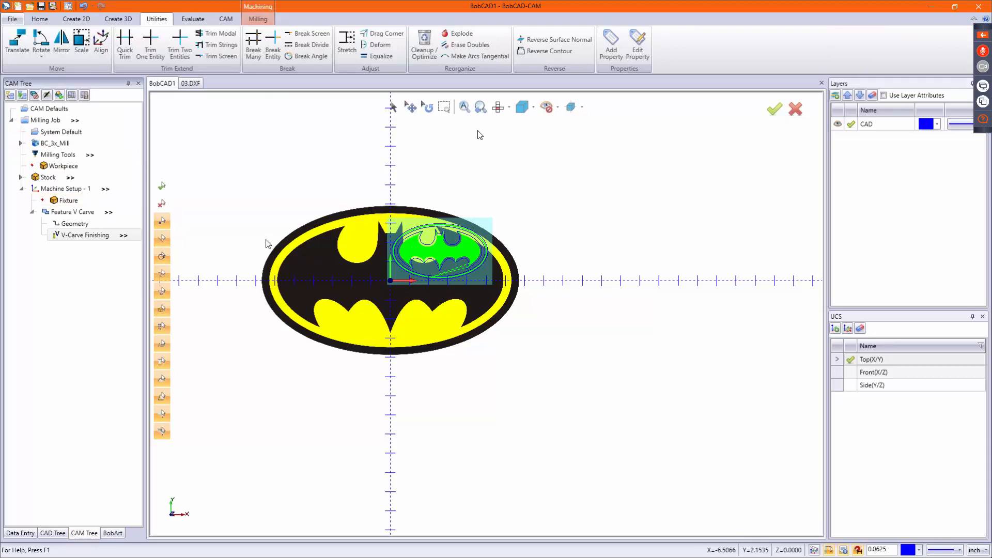
click(77, 212)
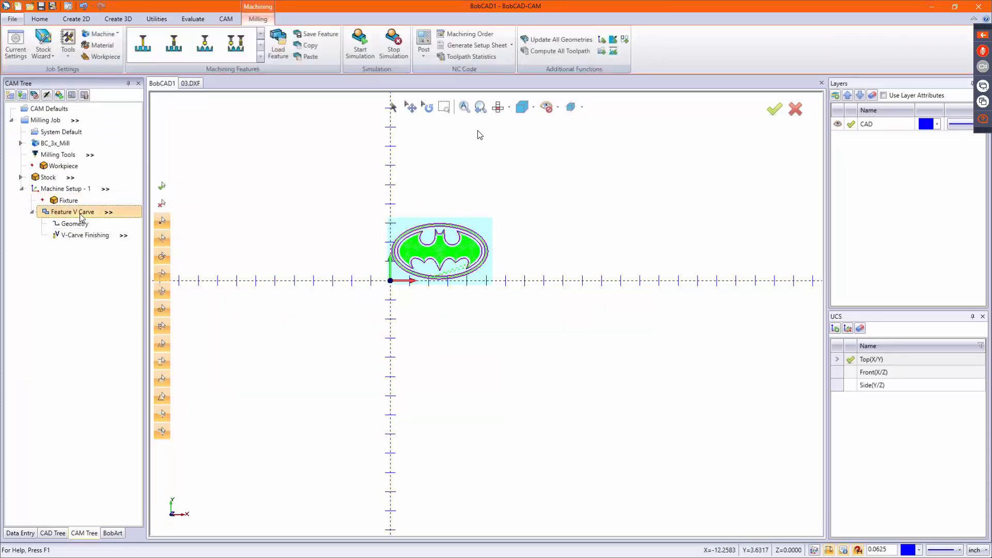
right_click(78, 212)
click(102, 177)
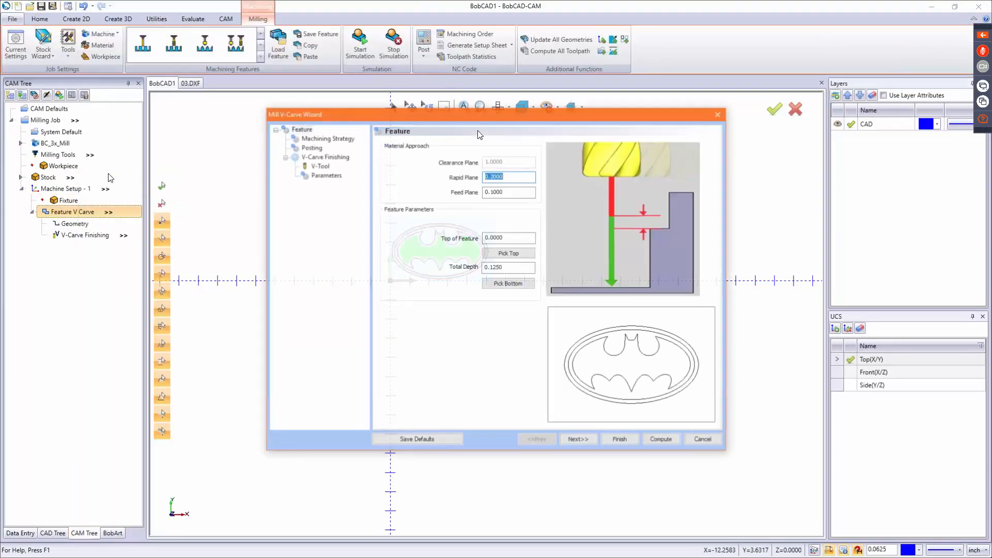
click(325, 176)
click(318, 137)
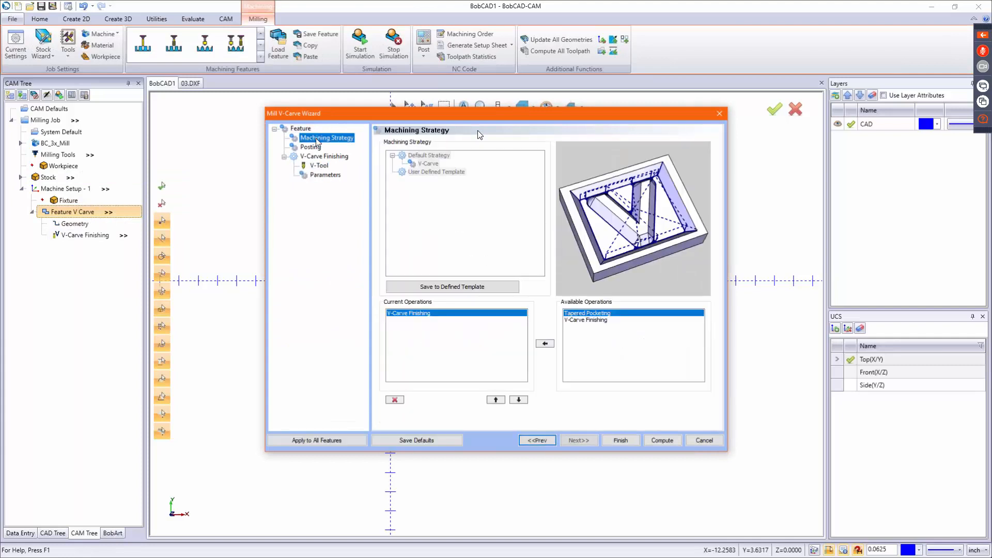
click(545, 343)
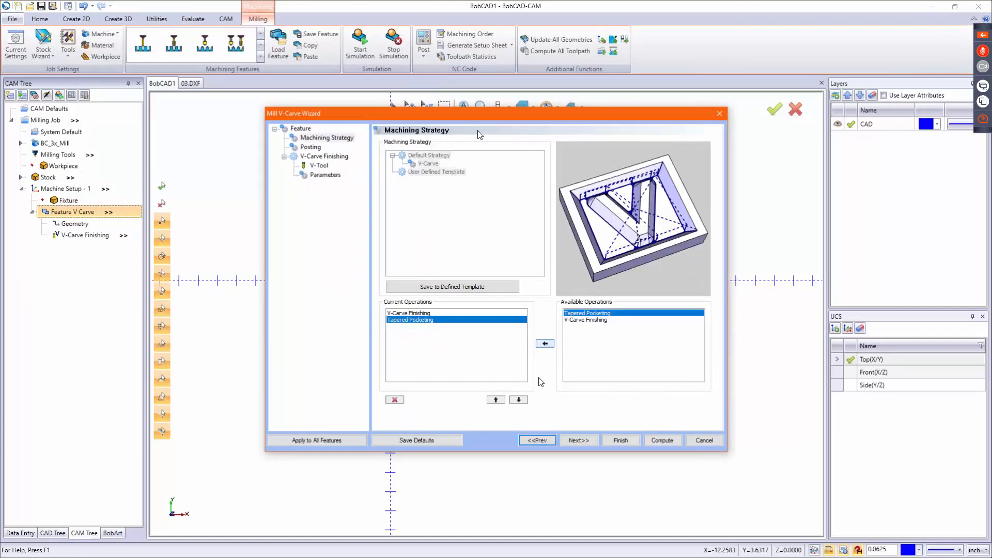
click(499, 401)
- Set the Tapered Pocketing rough tool's diameter to 0.25 in
click(575, 443)
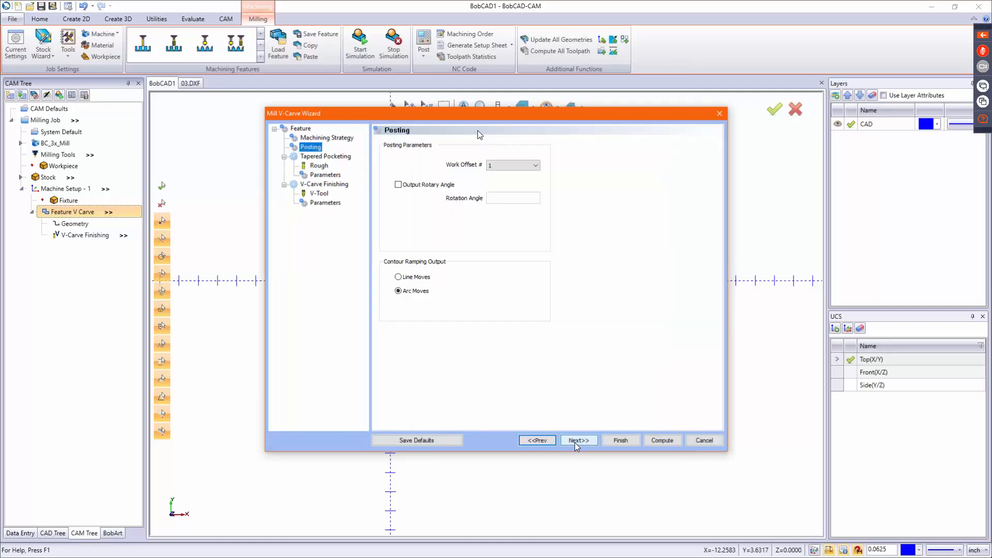
click(575, 442)
click(531, 180)
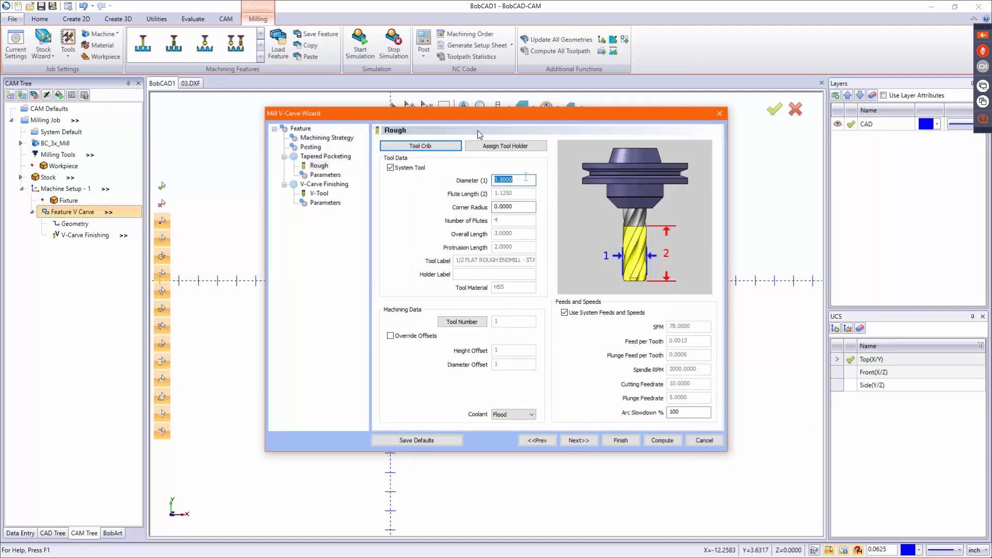
text(.2)
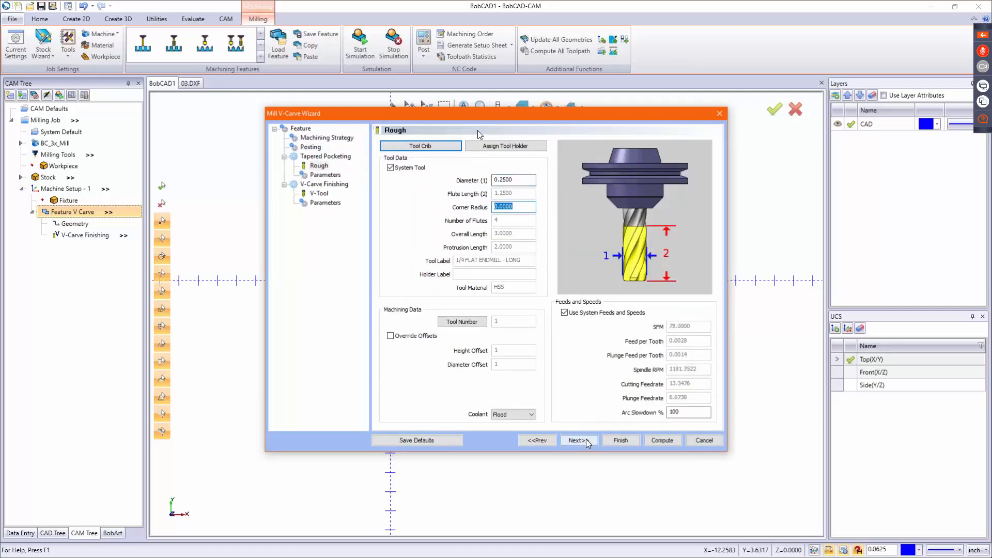
- Set the V-Carve Finishing operation's pocketing parameter to None
click(585, 440)
click(579, 440)
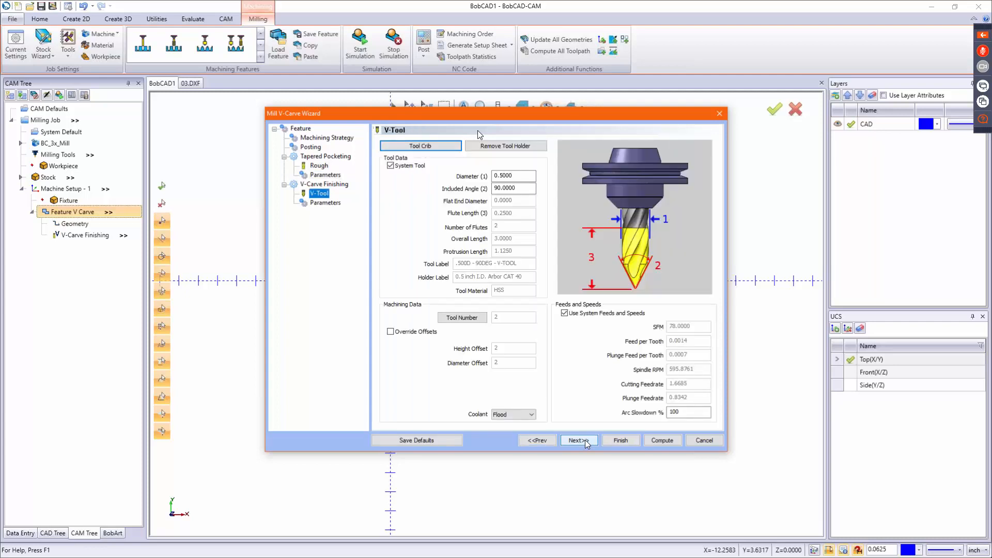
click(579, 440)
click(399, 164)
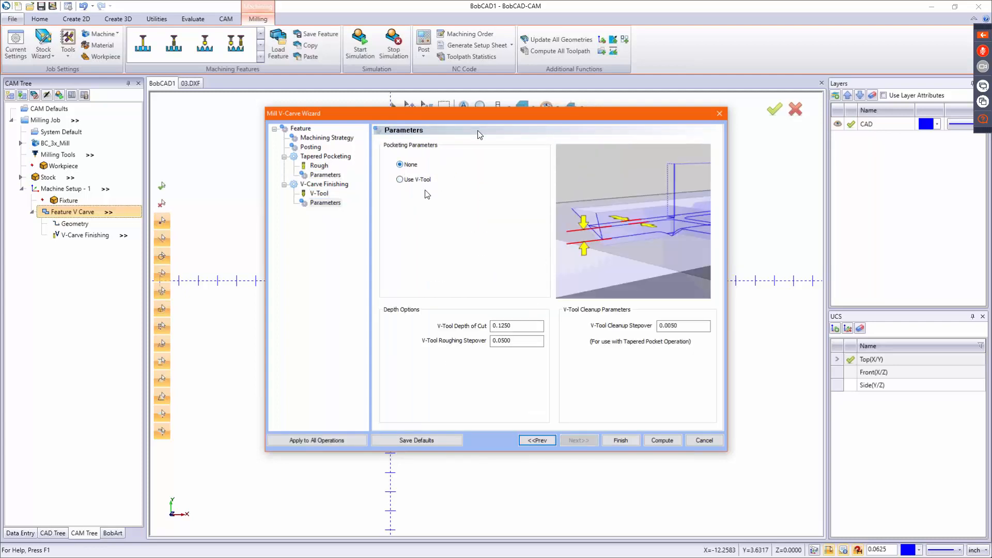
- Compute the V-Carve feature's toolpaths and run the machining simulation of Tapered Pocketing and V-Carve Finishing
click(662, 440)
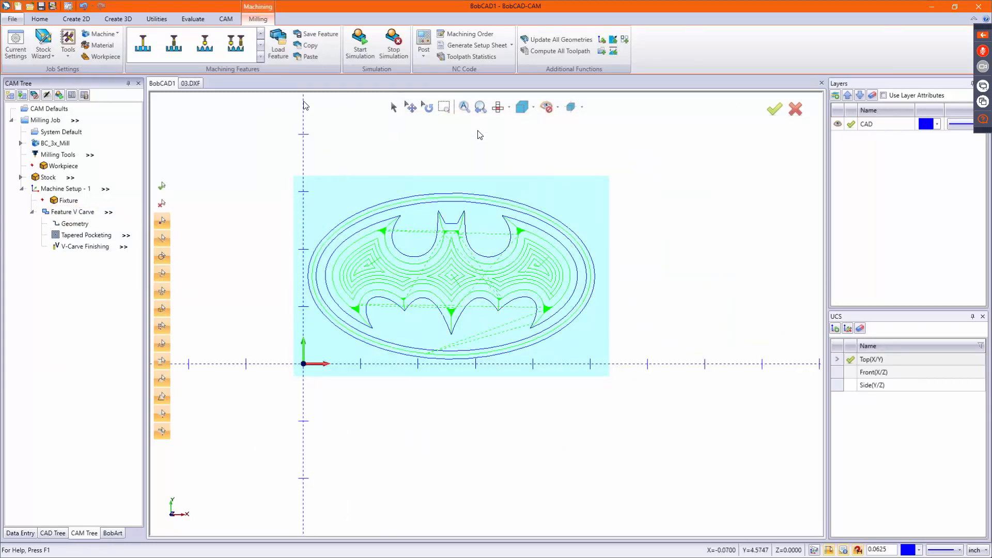
click(371, 44)
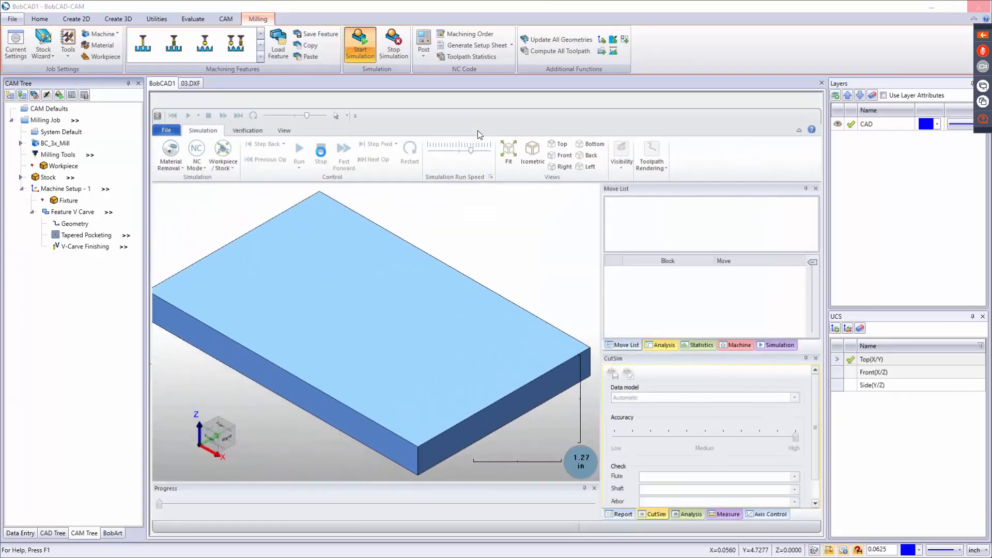
click(299, 150)
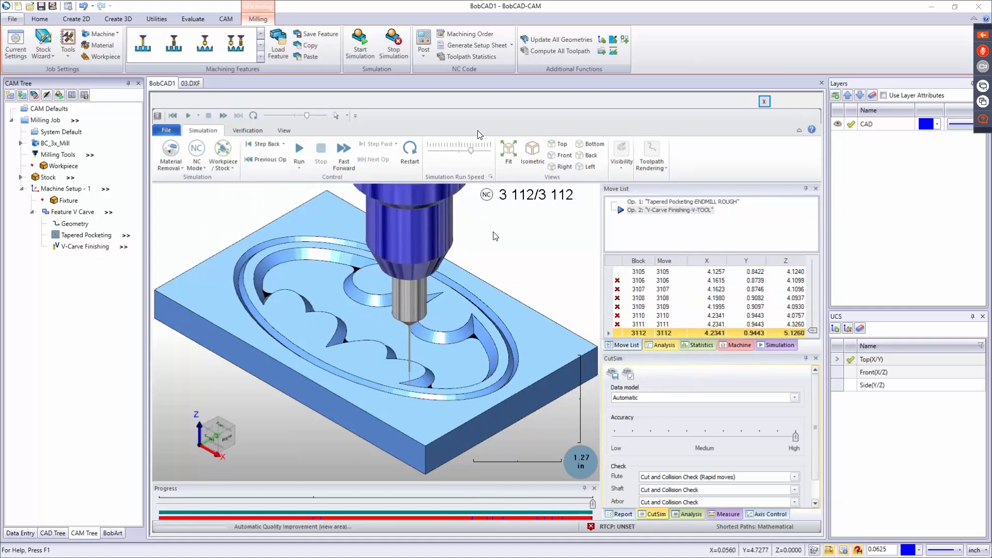
click(764, 101)
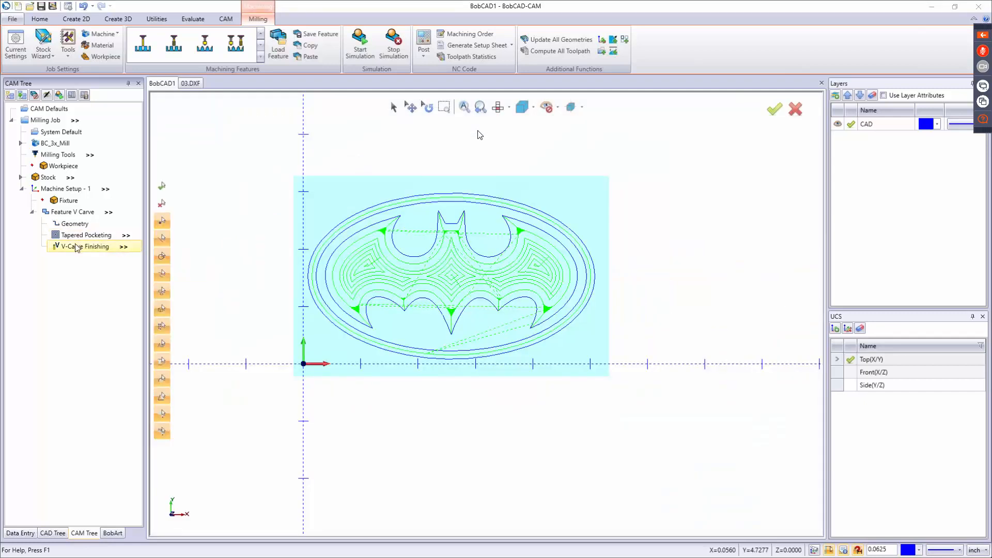
- Exclude the V-Carve Finishing operation from posting, post the milling job, and check the tool call in the NC code
right_click(75, 249)
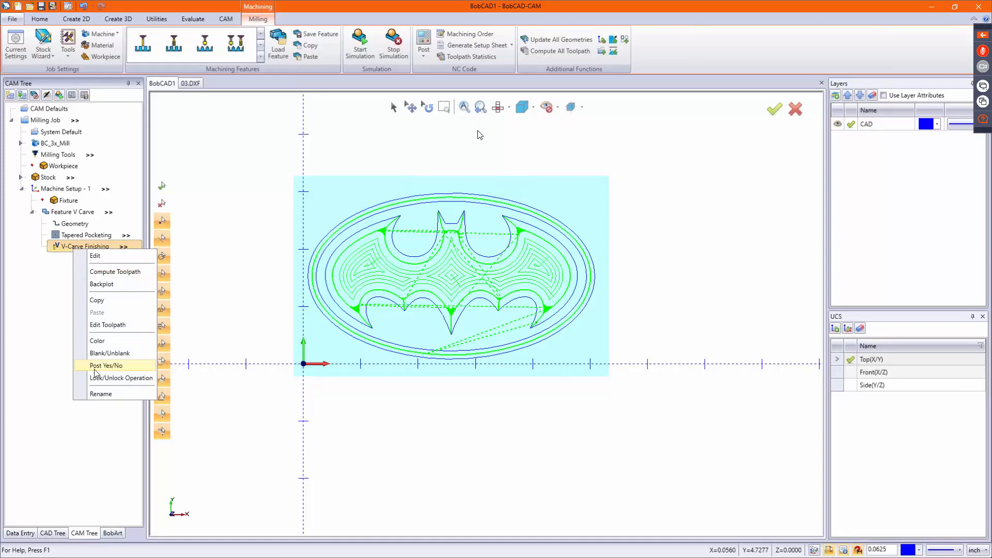
click(125, 367)
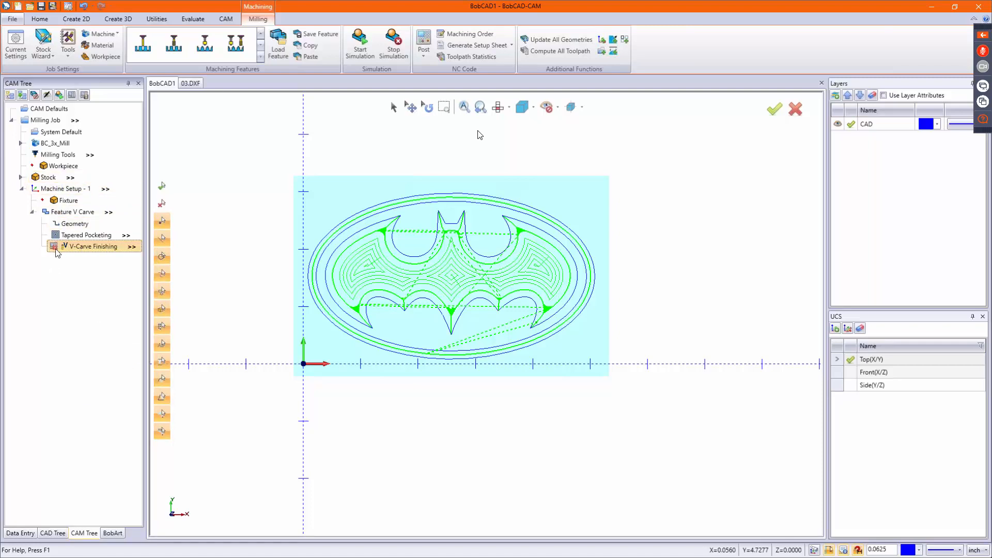
right_click(44, 119)
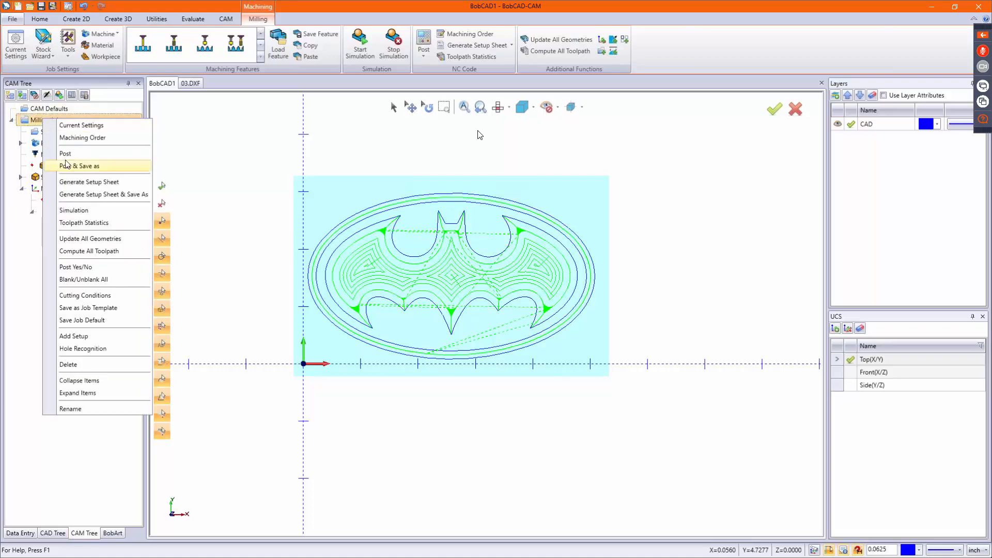
click(66, 154)
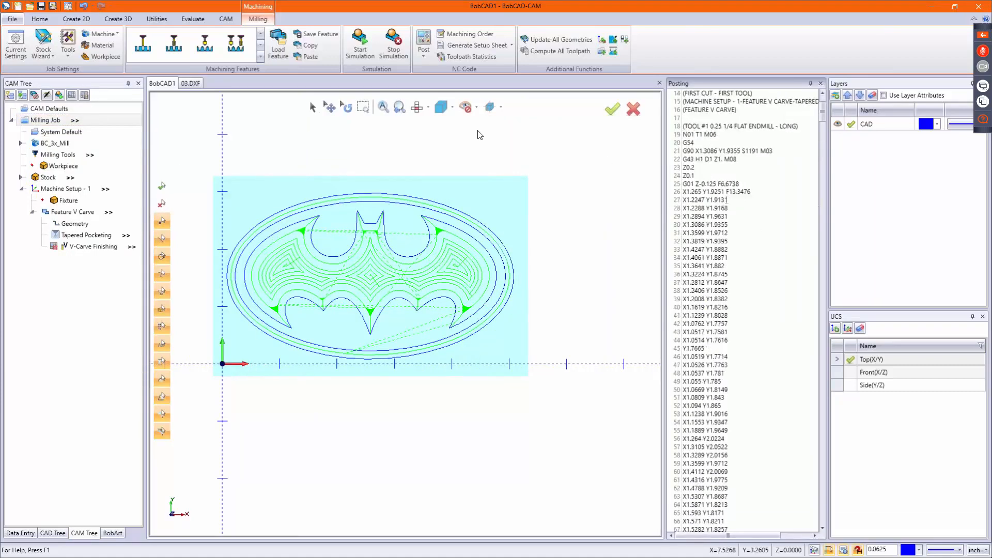
drag(821, 115, 798, 100)
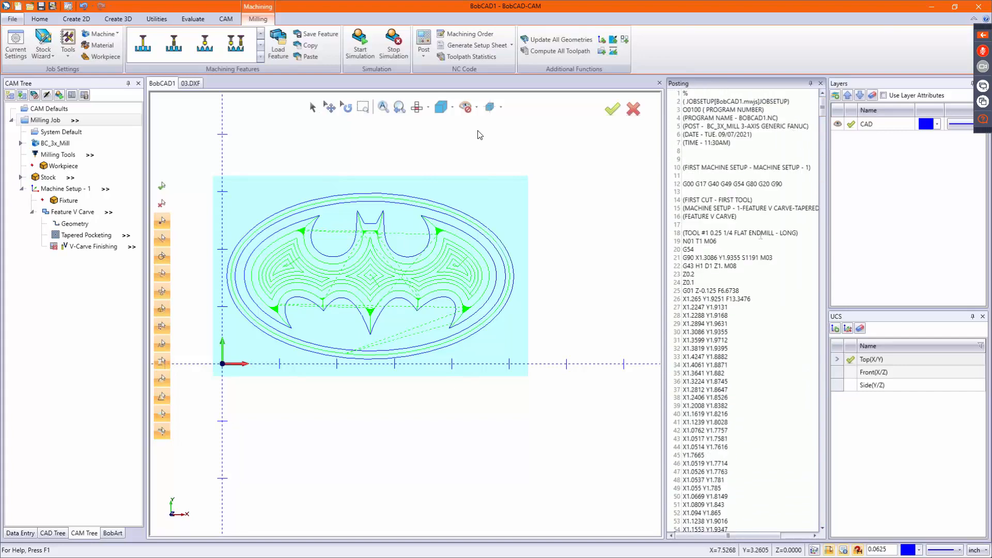
drag(721, 234, 779, 244)
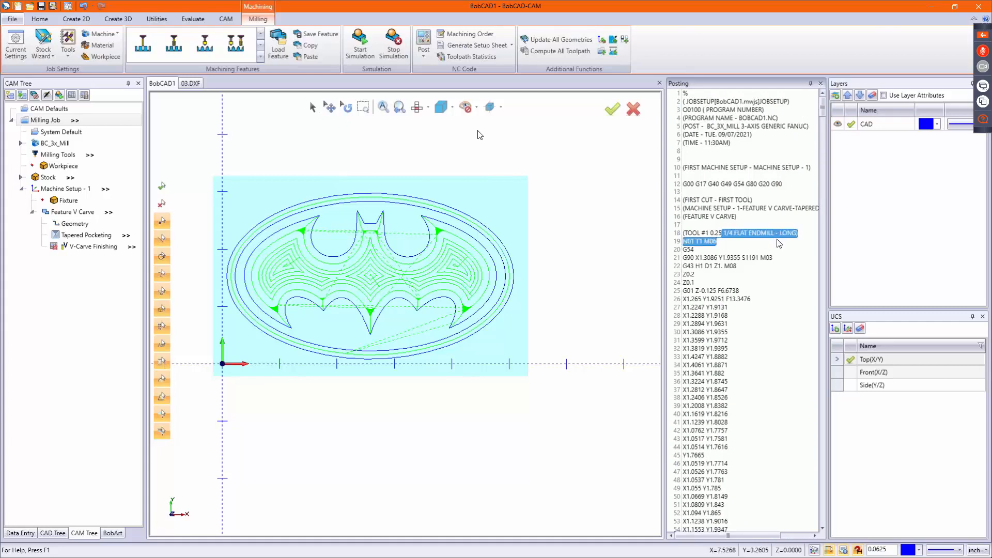
click(779, 243)
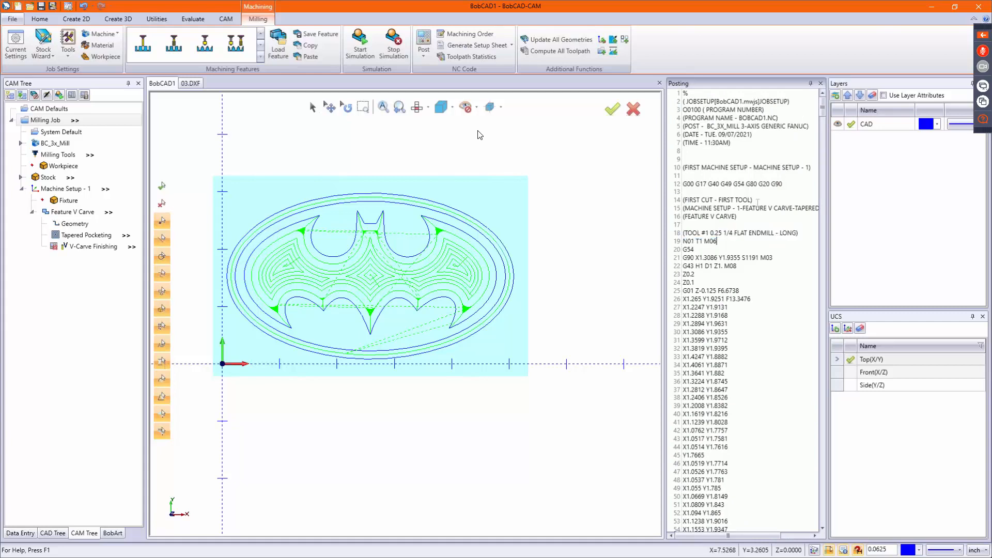
- Include V-Carve Finishing in posting again and exclude the Tapered Pocketing operation instead
click(83, 246)
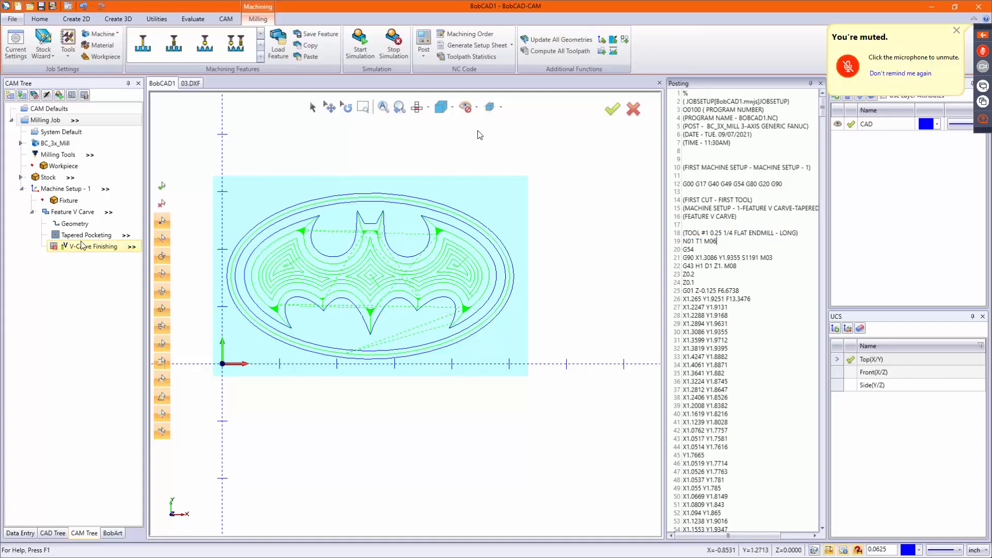
right_click(83, 247)
click(115, 360)
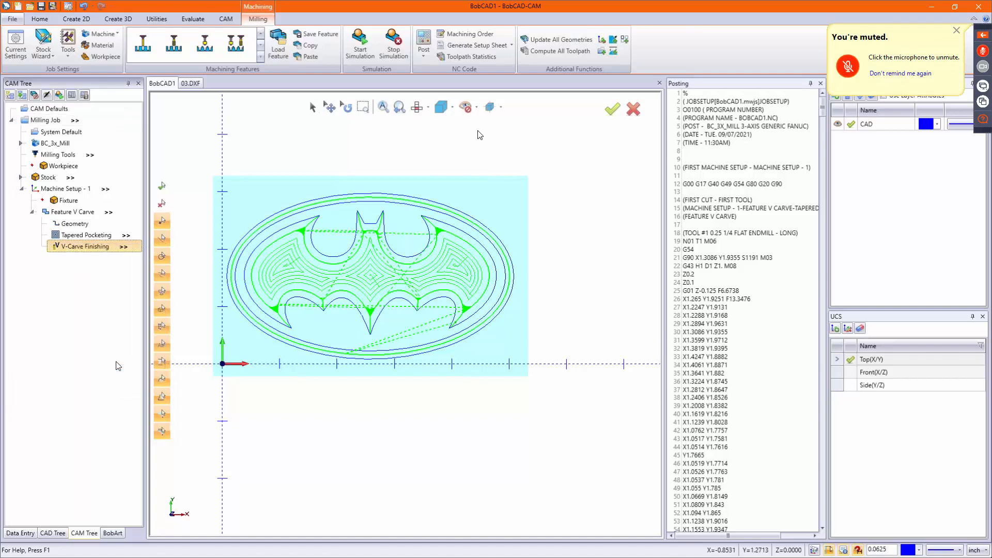
click(97, 236)
right_click(96, 236)
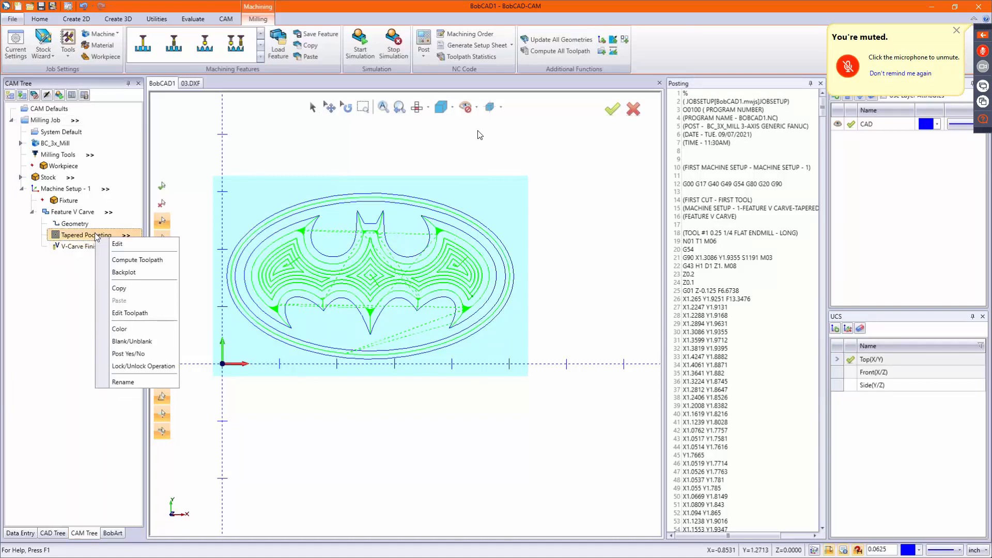
click(128, 353)
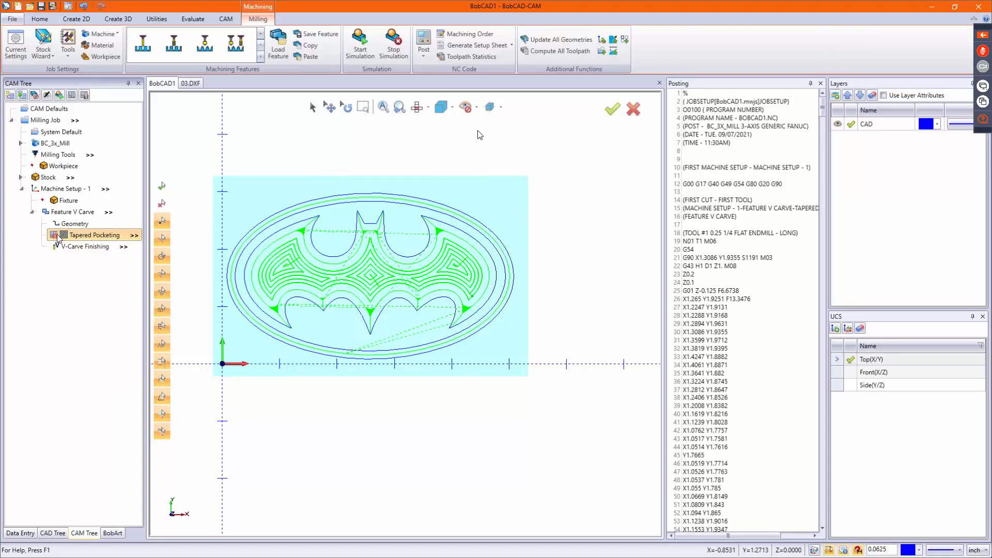
- Post the milling job with only V-Carve Finishing active and check the tool line in the NC code
right_click(60, 120)
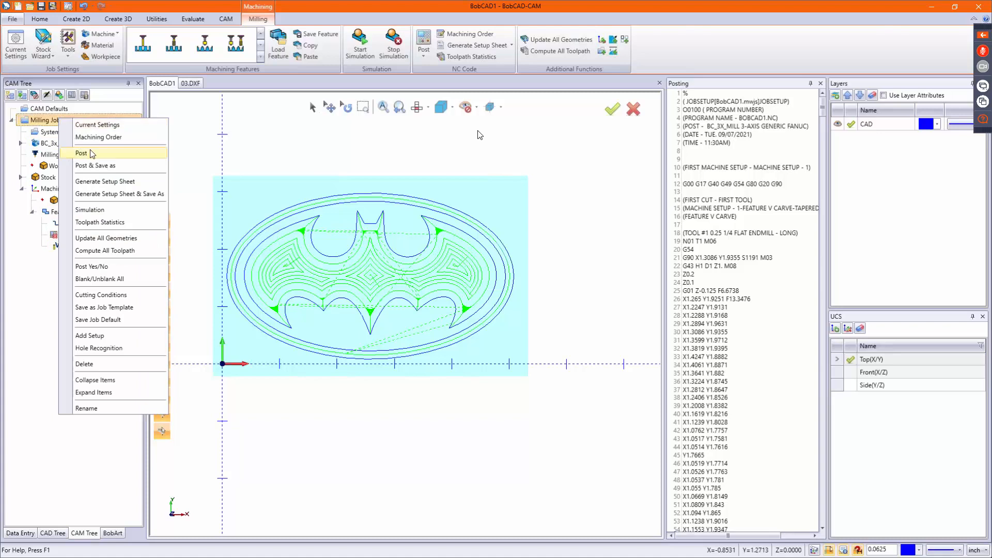
click(83, 154)
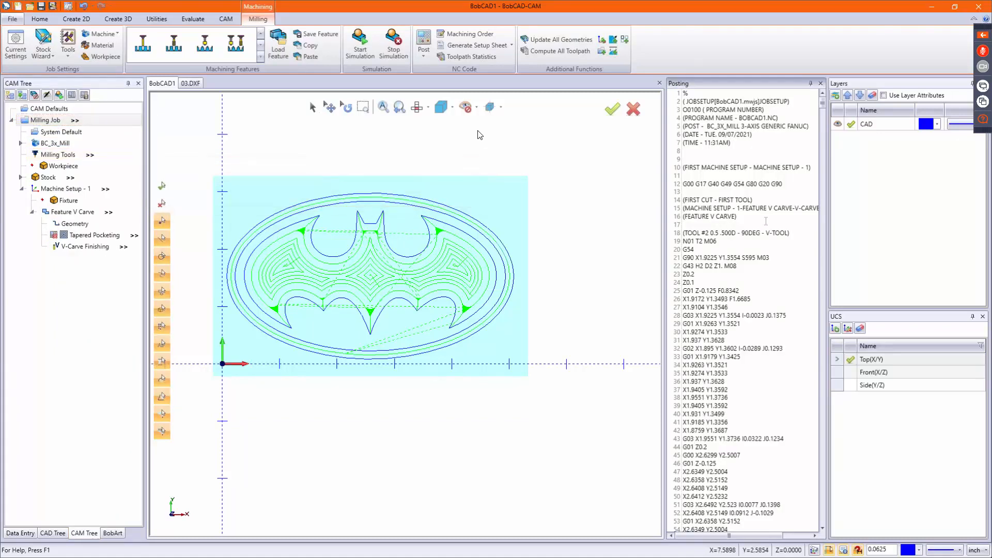
scroll(766, 221, down, 1)
mouse_move(823, 107)
mouse_down()
mouse_move(824, 122)
mouse_move(823, 99)
mouse_up()
drag(736, 233, 793, 233)
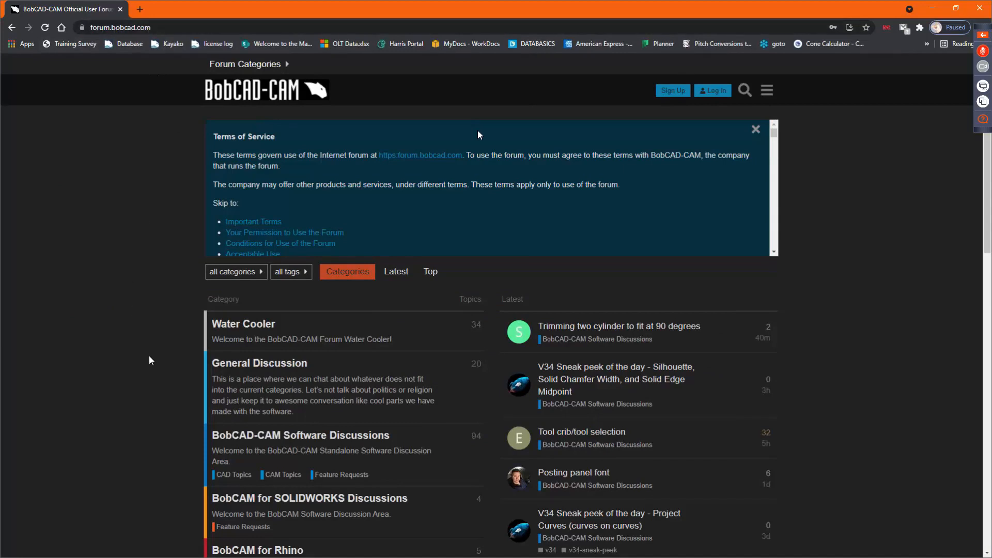
- Look through the categories and latest topics on the BobCAD-CAM forum, and close the browser
scroll(176, 381, down, 1)
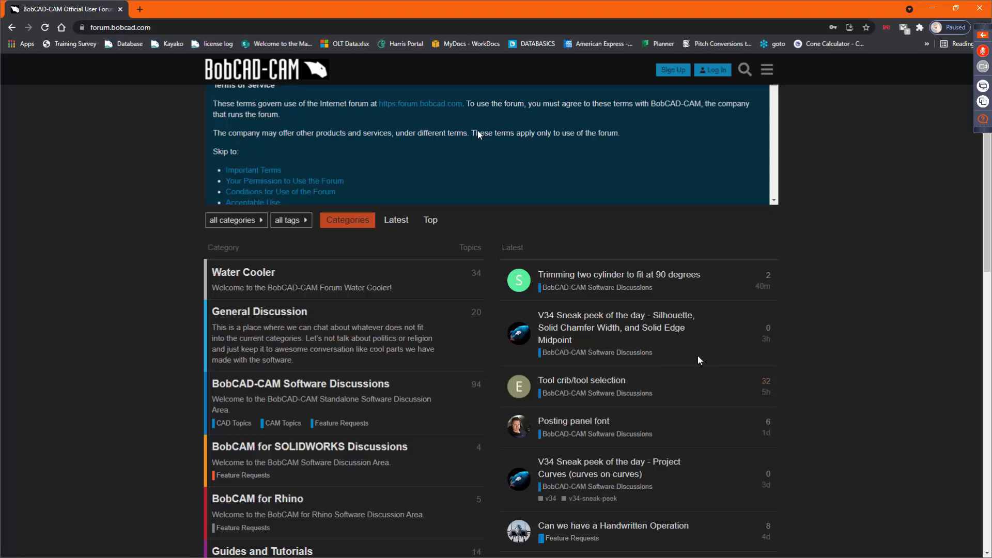
scroll(796, 317, down, 1)
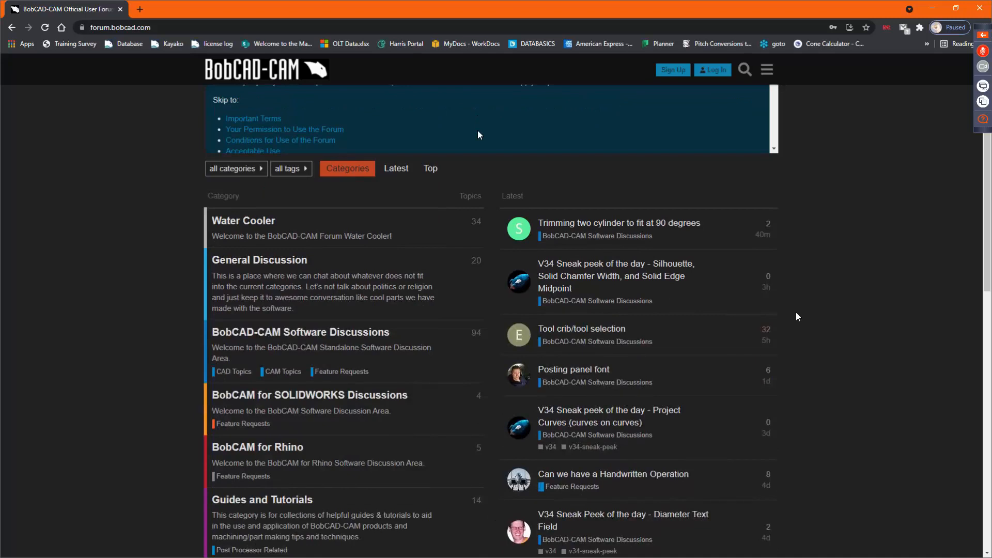
scroll(796, 317, down, 1)
scroll(795, 316, down, 1)
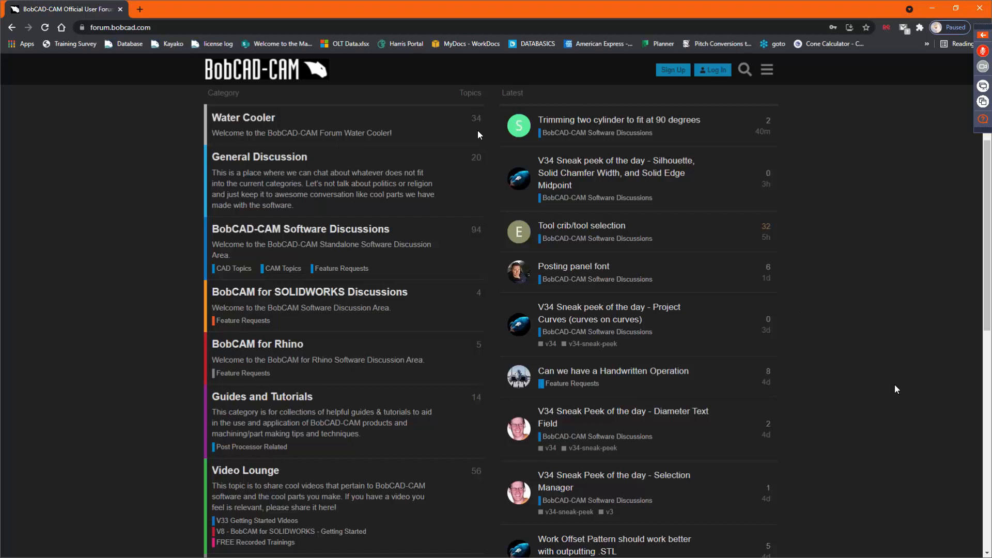
click(976, 8)
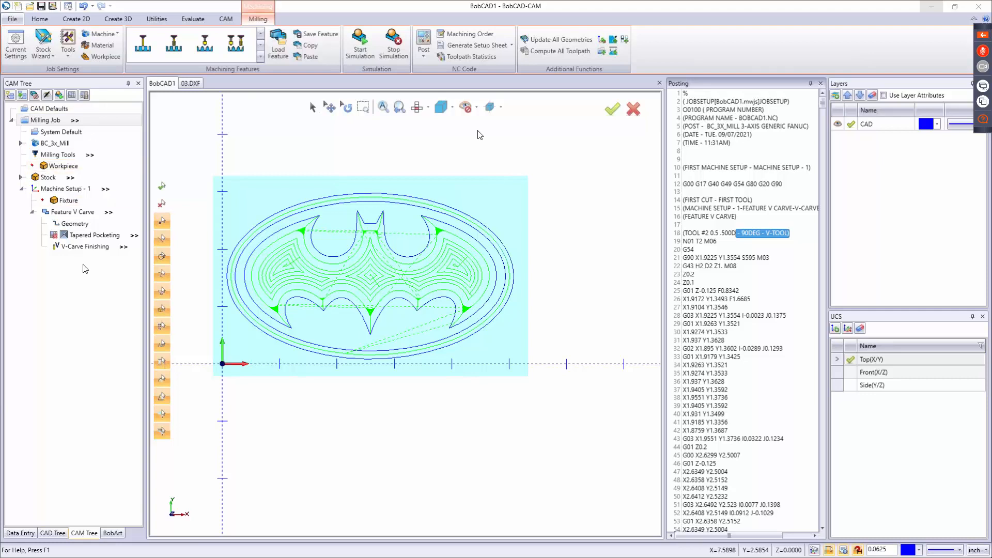
right_click(92, 248)
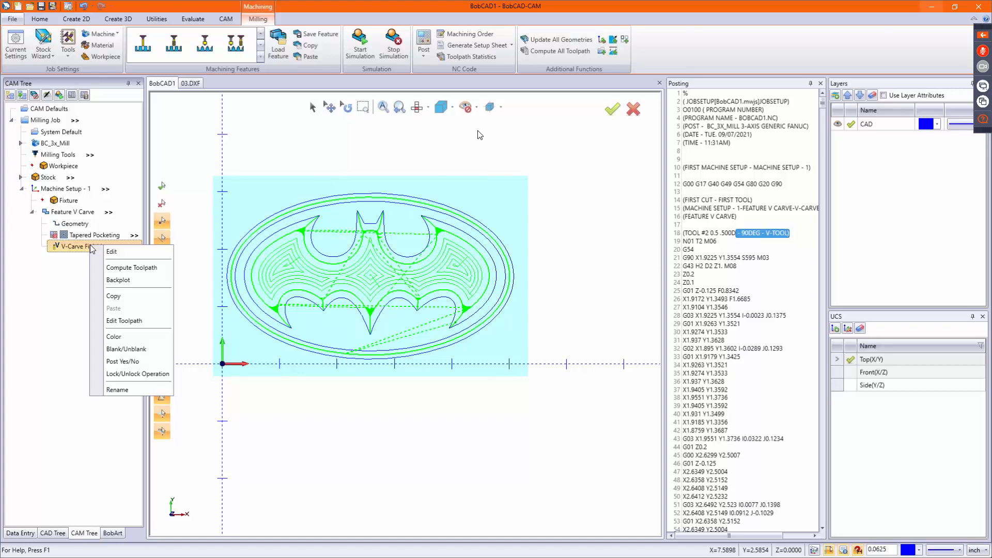
click(431, 176)
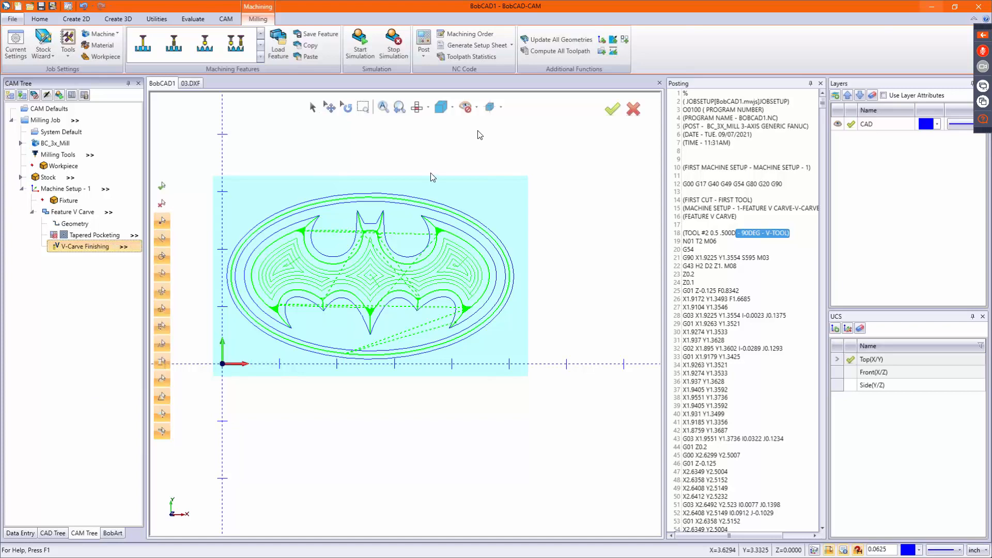
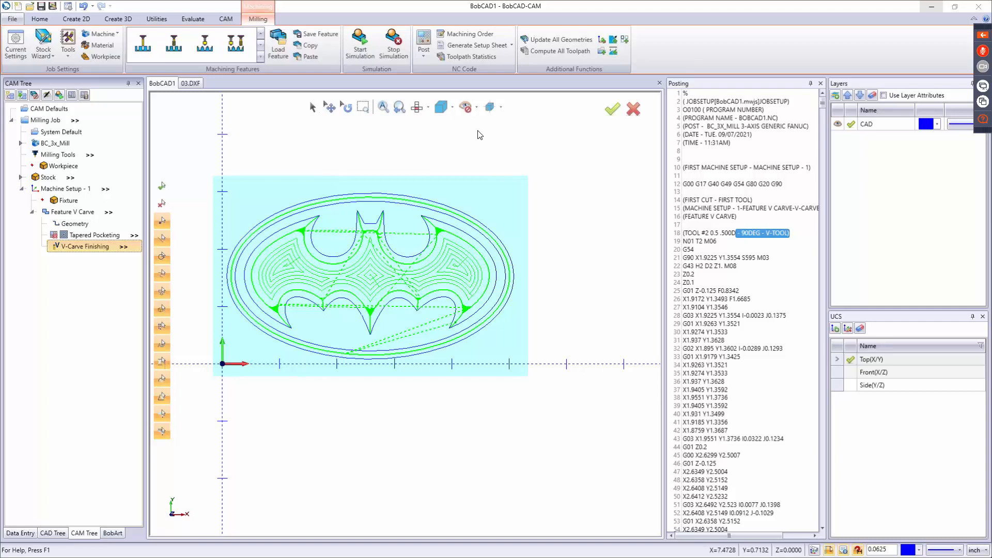
- Create points on the short line between the bat's ears using Point On Entity at 25 percent, and close the NC code listing
click(75, 19)
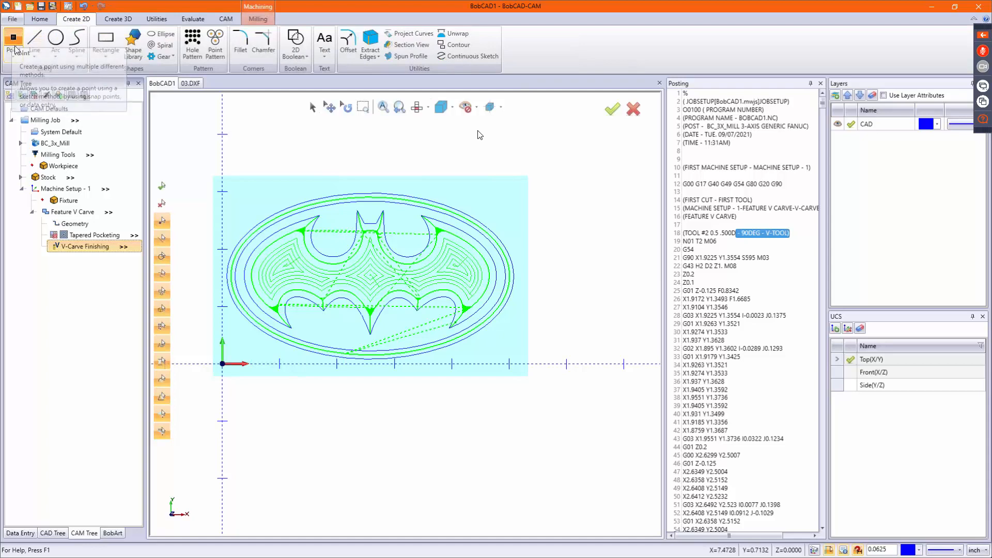
click(13, 42)
click(67, 130)
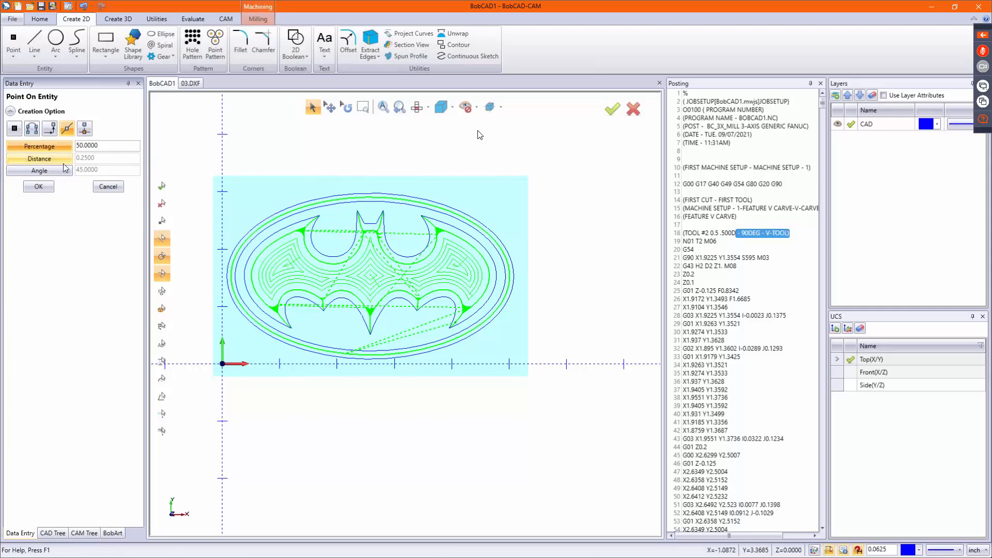
click(41, 159)
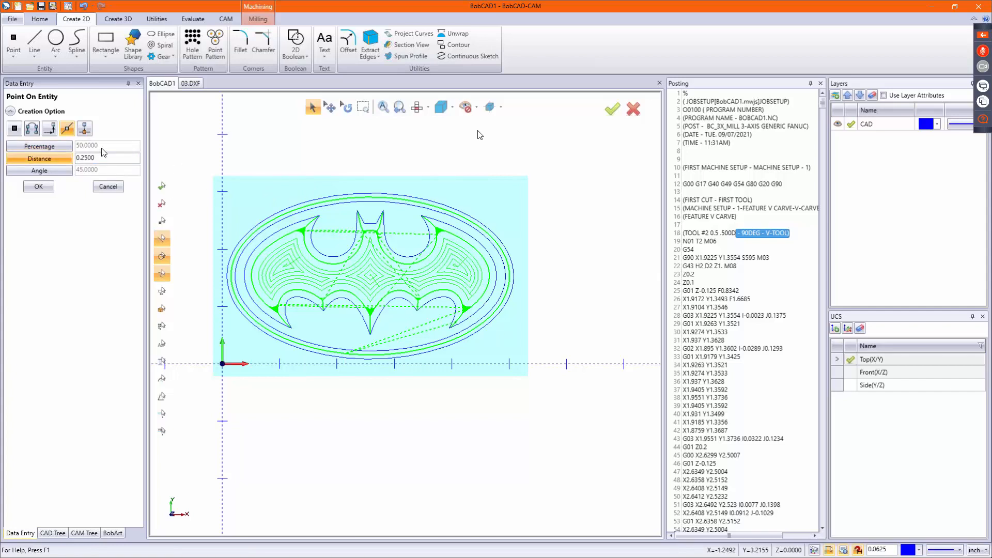
click(59, 146)
double_click(107, 147)
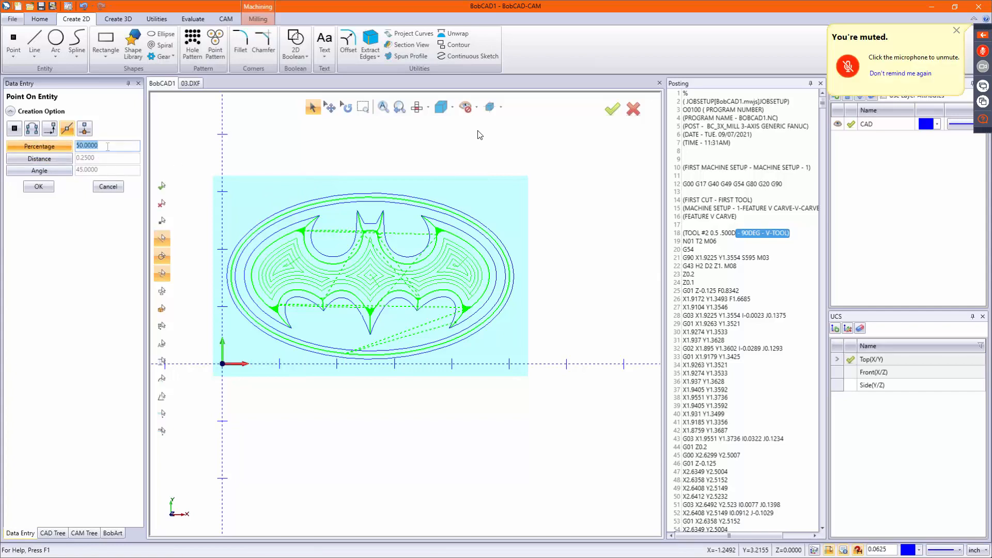
text(25)
scroll(281, 248, up, 3)
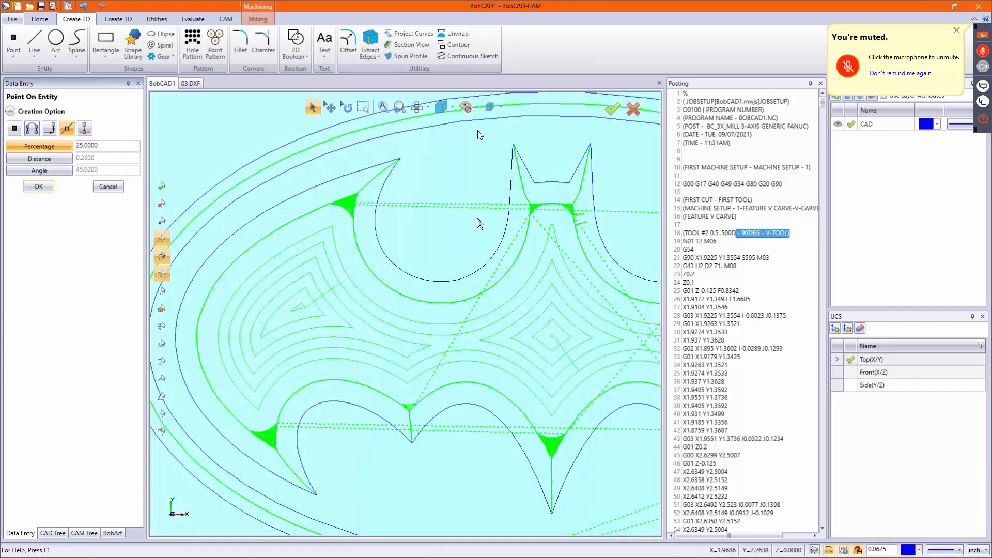
click(549, 186)
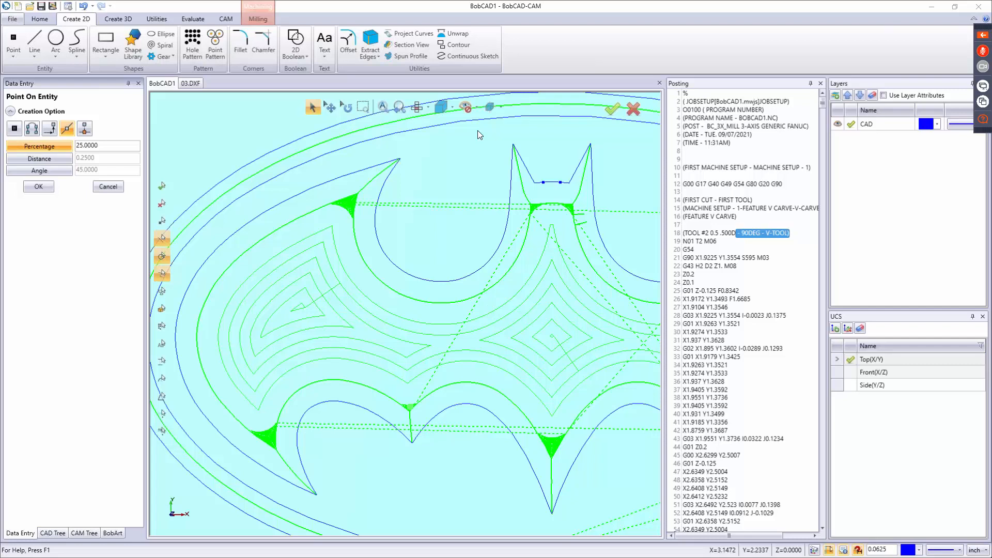
click(820, 83)
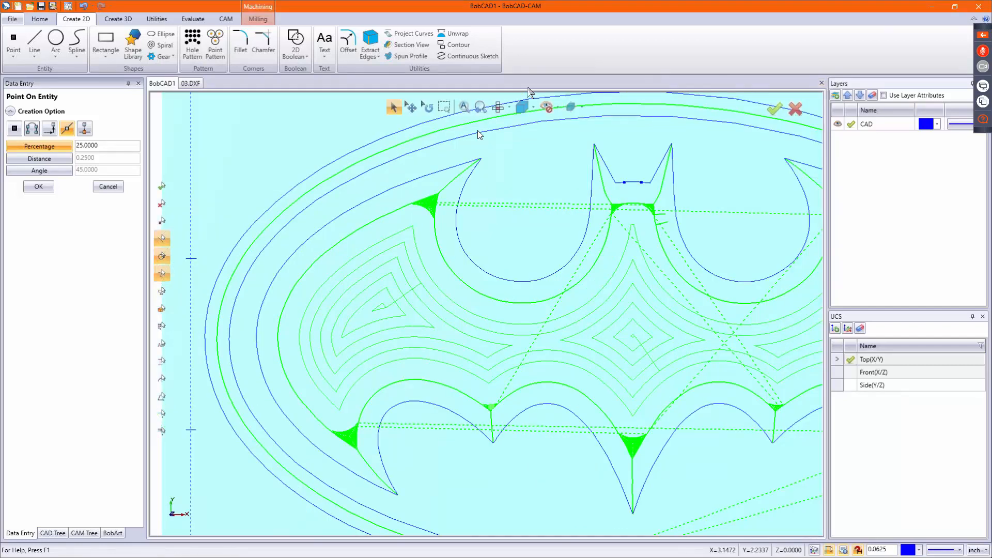
click(108, 186)
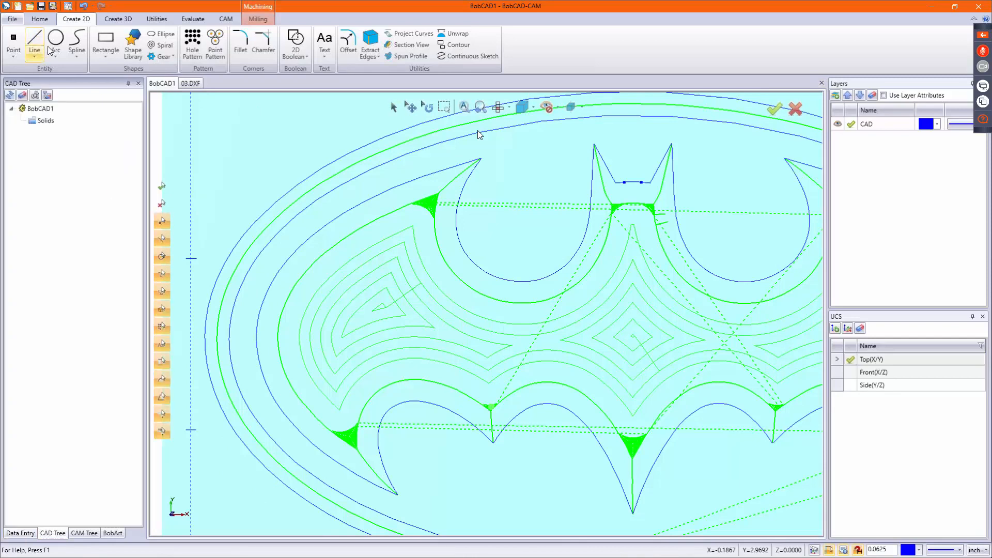
- Open the recent document Lunch.bbcd
click(16, 23)
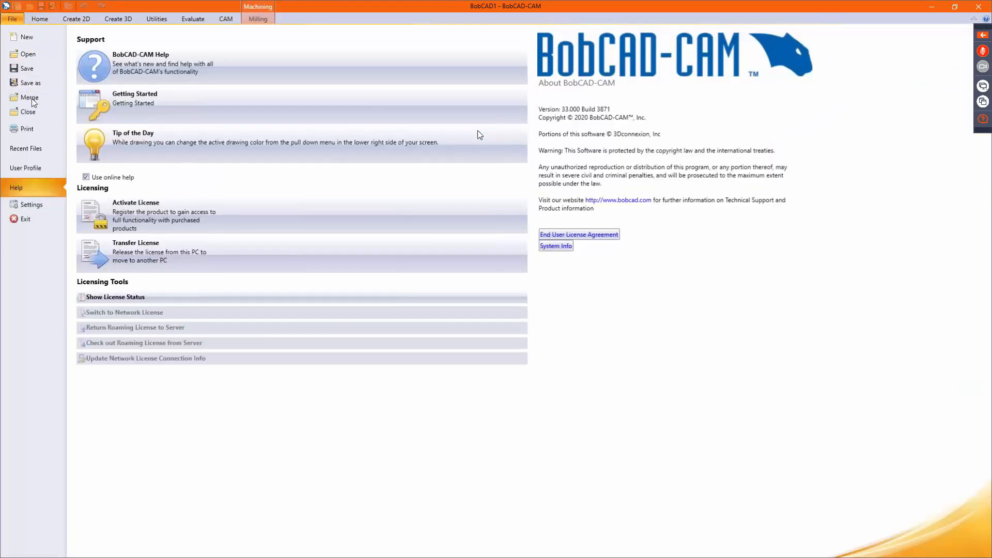
click(28, 149)
click(480, 135)
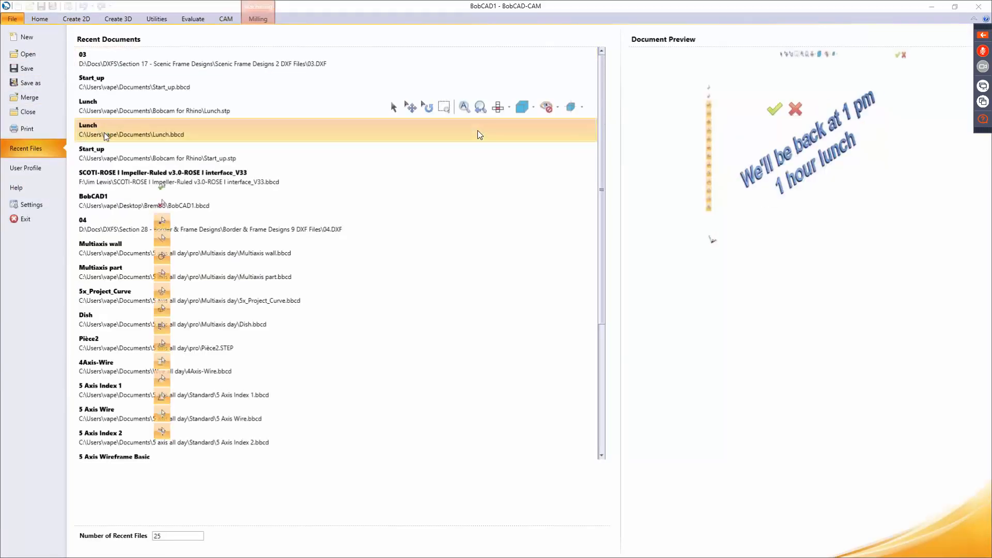